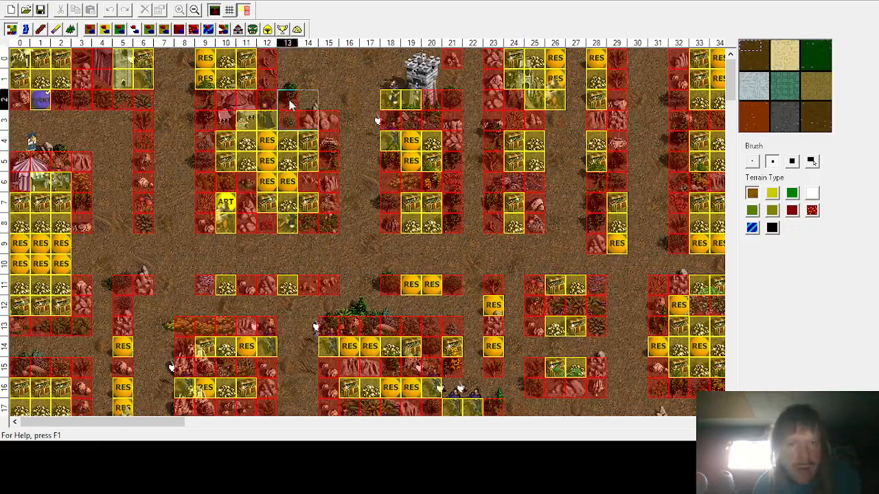
Step: Scroll through the dirt and desert regions of the map to inspect the resource-filled enclosures
{"action": "scroll", "coordinate": [230, 209], "scroll_direction": "down", "scroll_amount": 7}
{"action": "scroll", "coordinate": [230, 209], "scroll_direction": "down", "scroll_amount": 3}
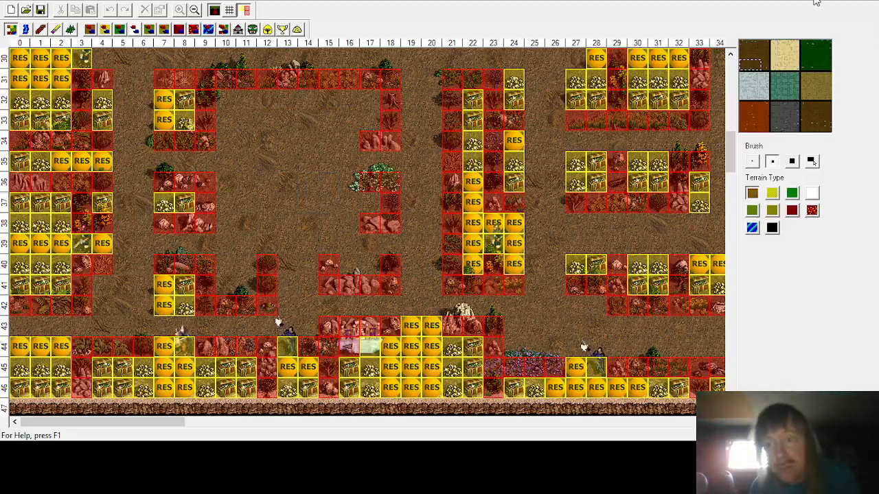
{"action": "left_click", "coordinate": [788, 55]}
{"action": "scroll", "coordinate": [374, 177], "scroll_direction": "down", "scroll_amount": 8}
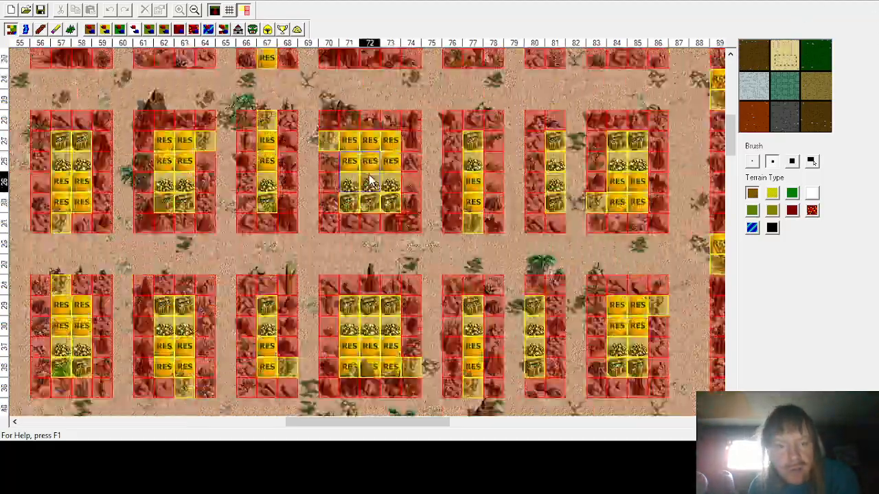
{"action": "scroll", "coordinate": [372, 208], "scroll_direction": "up", "scroll_amount": 2}
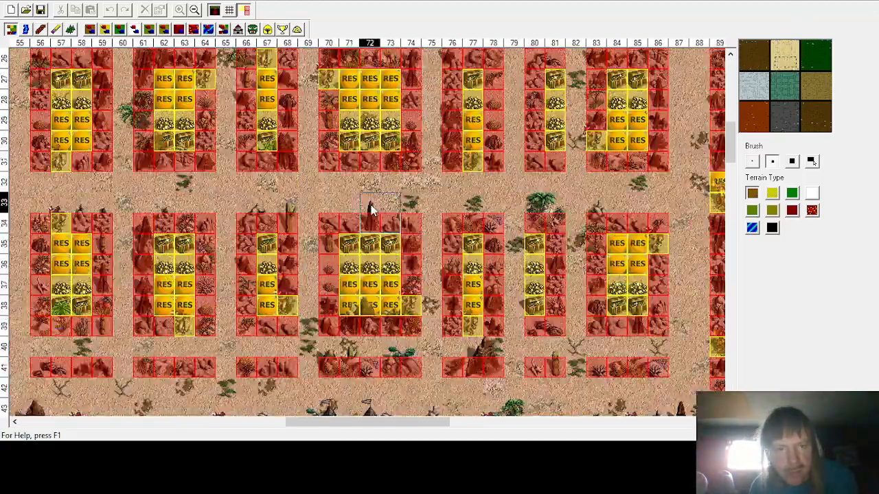
{"action": "scroll", "coordinate": [369, 208], "scroll_direction": "down", "scroll_amount": 3}
{"action": "left_click_drag", "start_coordinate": [416, 423], "coordinate": [340, 343]}
{"action": "scroll", "coordinate": [354, 329], "scroll_direction": "up", "scroll_amount": 5}
{"action": "scroll", "coordinate": [354, 327], "scroll_direction": "up", "scroll_amount": 7}
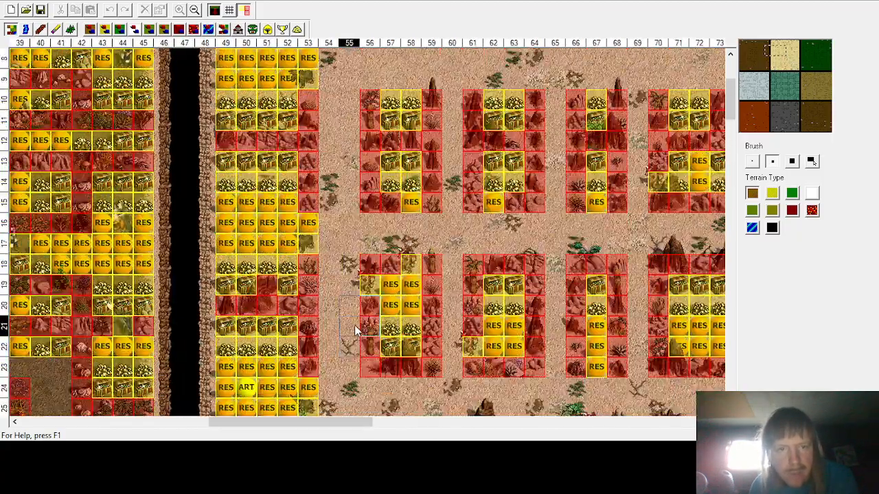
Step: Pan across the grassland and snow regions to find enclosures with empty cells
{"action": "left_click_drag", "start_coordinate": [326, 427], "coordinate": [477, 395]}
{"action": "scroll", "coordinate": [476, 395], "scroll_direction": "down", "scroll_amount": 12}
{"action": "scroll", "coordinate": [442, 310], "scroll_direction": "up", "scroll_amount": 3}
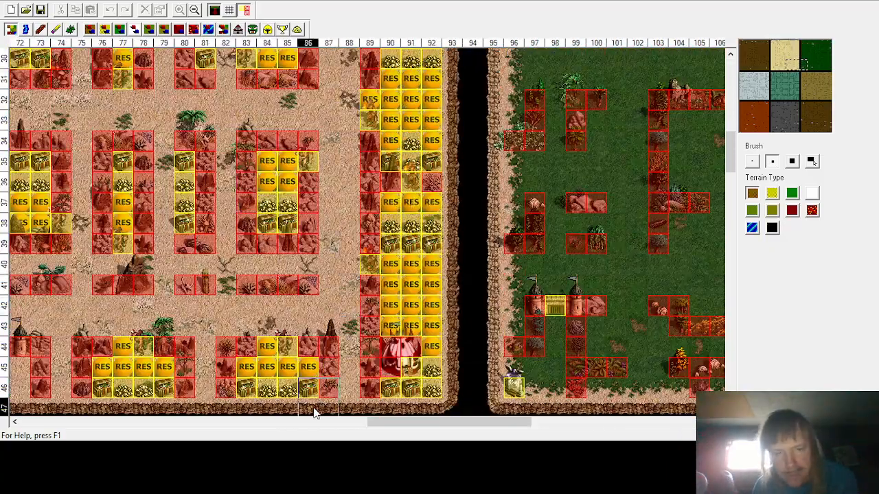
{"action": "left_click_drag", "start_coordinate": [382, 424], "coordinate": [563, 426]}
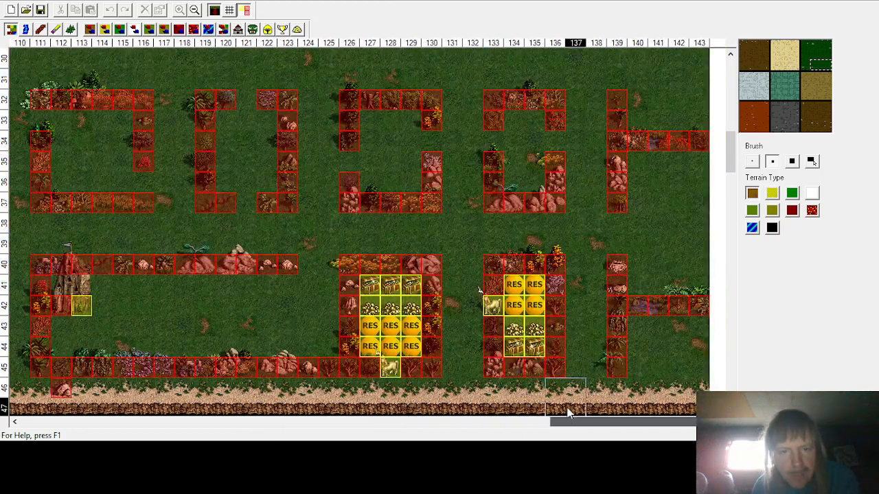
{"action": "scroll", "coordinate": [479, 284], "scroll_direction": "up", "scroll_amount": 10}
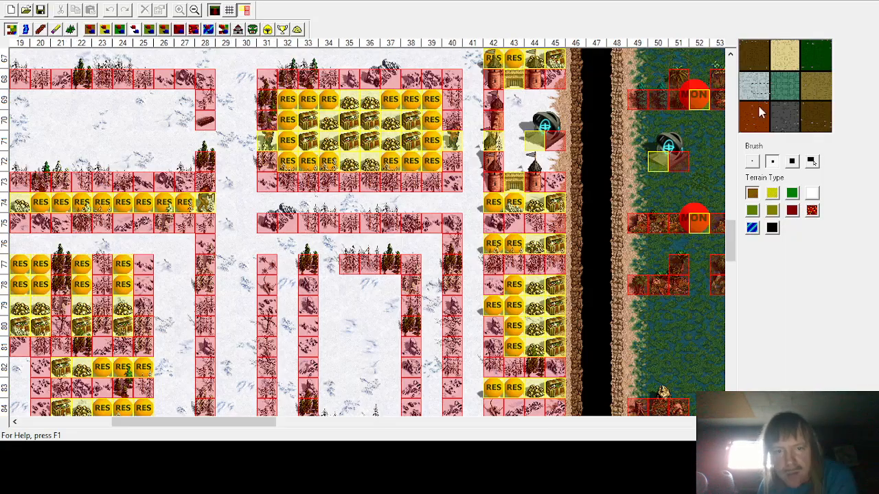
{"action": "scroll", "coordinate": [493, 202], "scroll_direction": "up", "scroll_amount": 6}
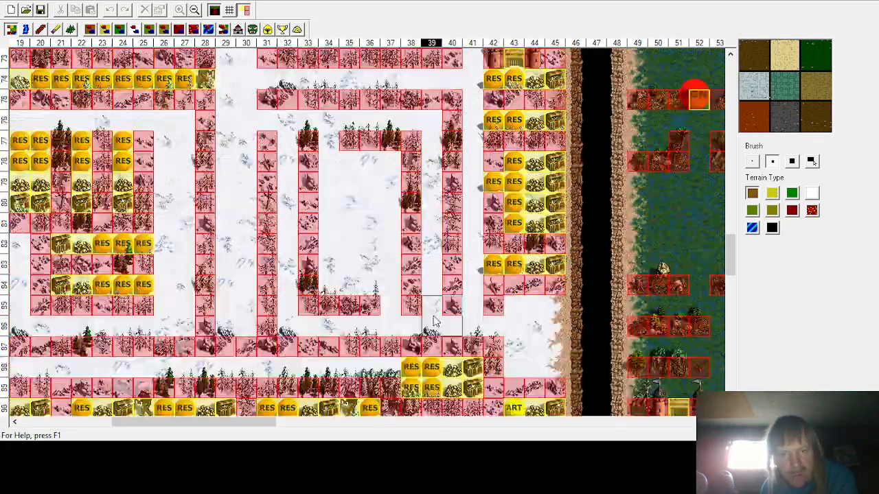
{"action": "scroll", "coordinate": [325, 330], "scroll_direction": "up", "scroll_amount": 2}
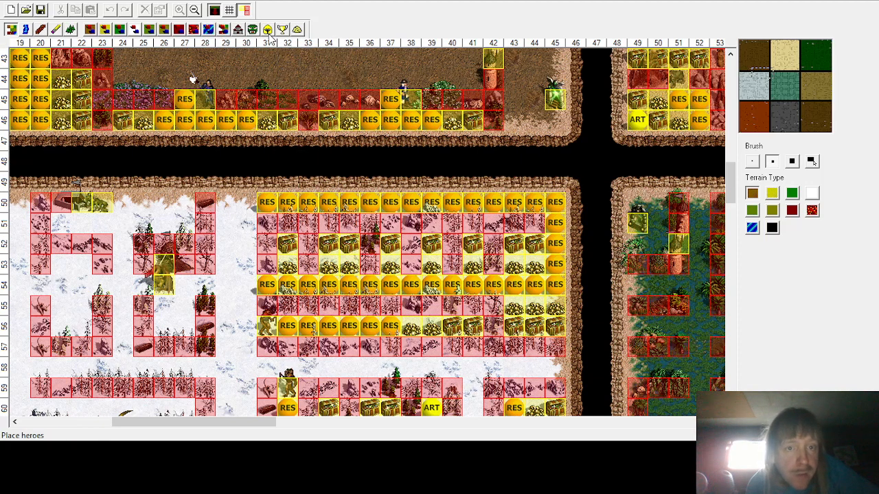
Step: Open the treasure objects and fill the empty cells of the central snow pocket near columns 26–27, rows 55–56 with treasure chests and gold
{"action": "left_click", "coordinate": [297, 30]}
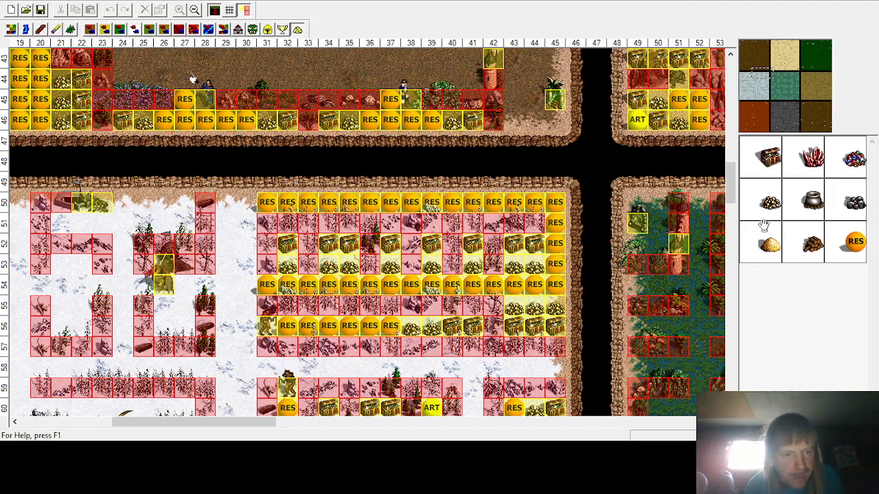
{"action": "left_click", "coordinate": [765, 154]}
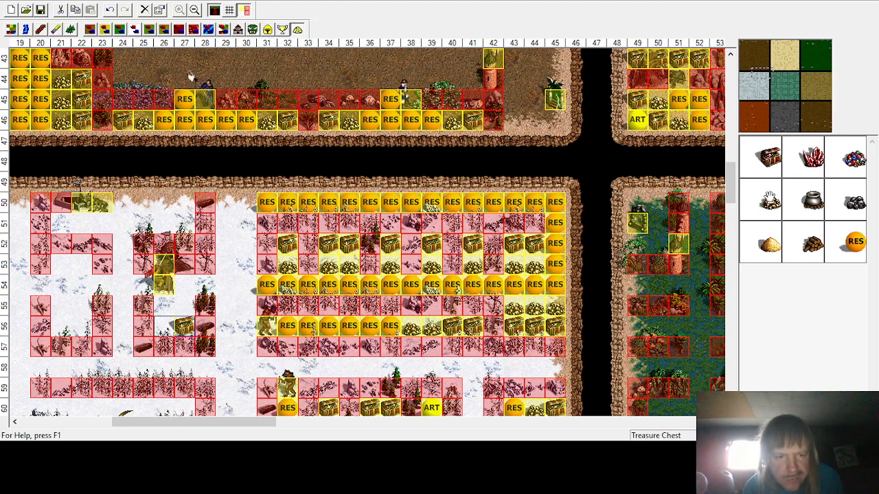
{"action": "left_click", "coordinate": [770, 202]}
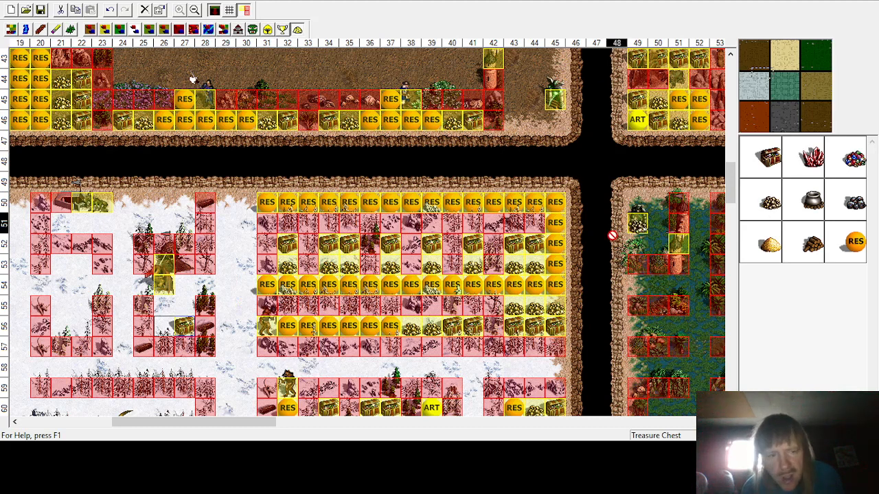
{"action": "left_click", "coordinate": [184, 309]}
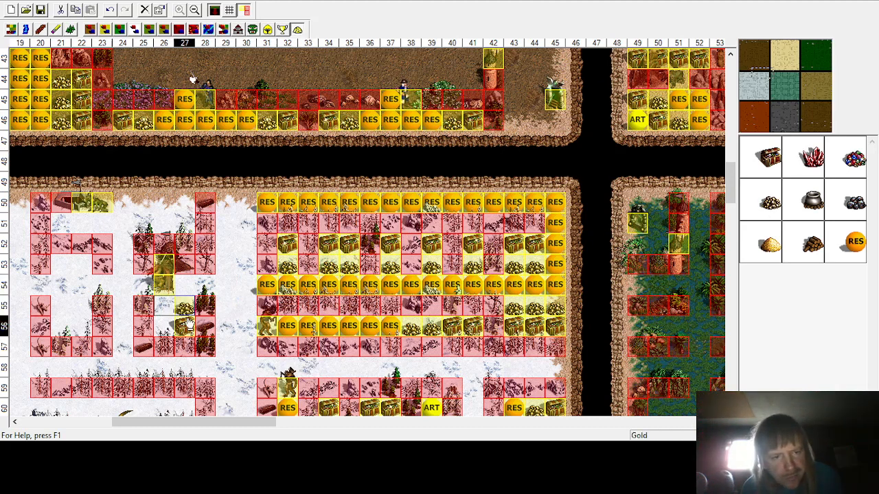
{"action": "left_click", "coordinate": [770, 158]}
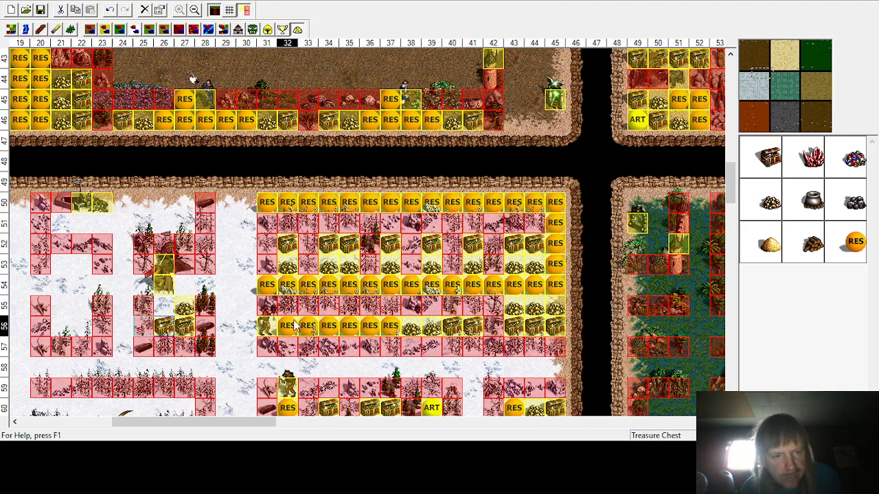
{"action": "left_click", "coordinate": [769, 199]}
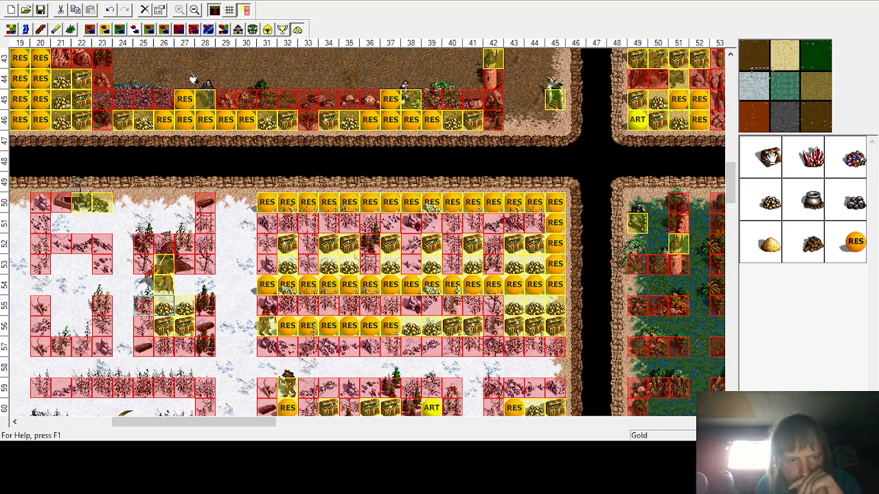
Step: Place a treasure chest and gold piles in the empty cells of the left snow pocket near columns 20–22, rows 55–56
{"action": "left_click", "coordinate": [769, 158]}
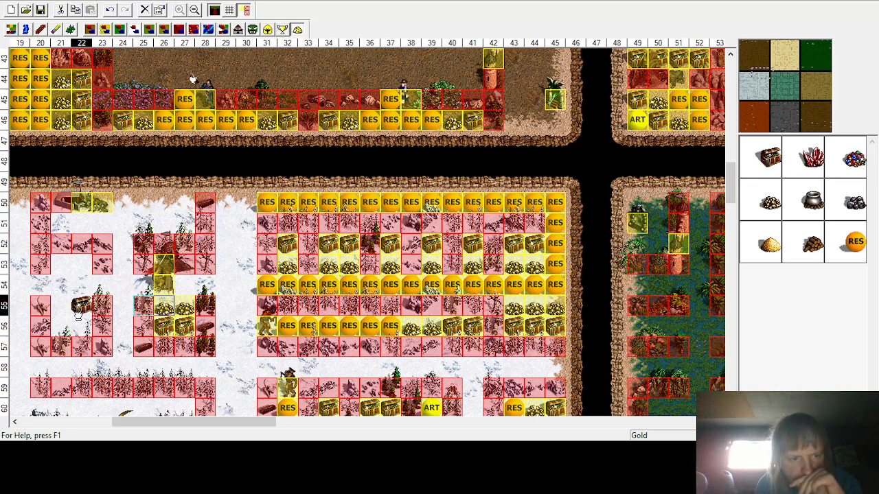
{"action": "left_click", "coordinate": [81, 328]}
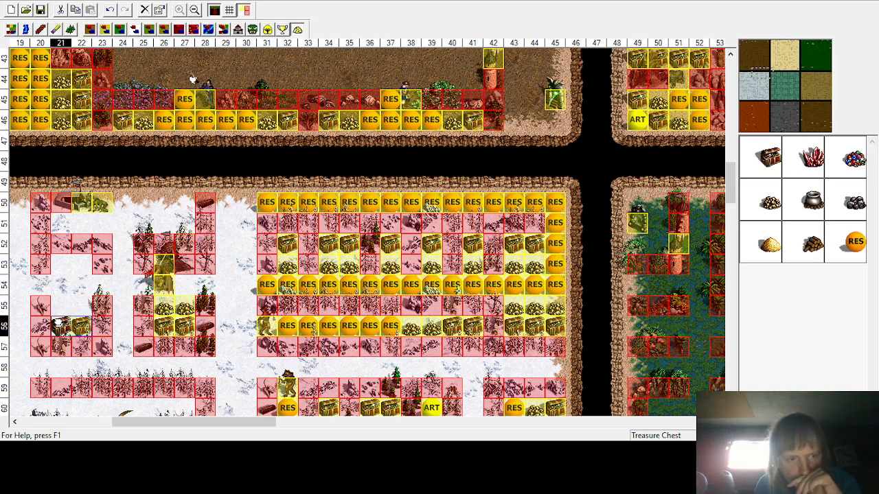
{"action": "left_click", "coordinate": [770, 202]}
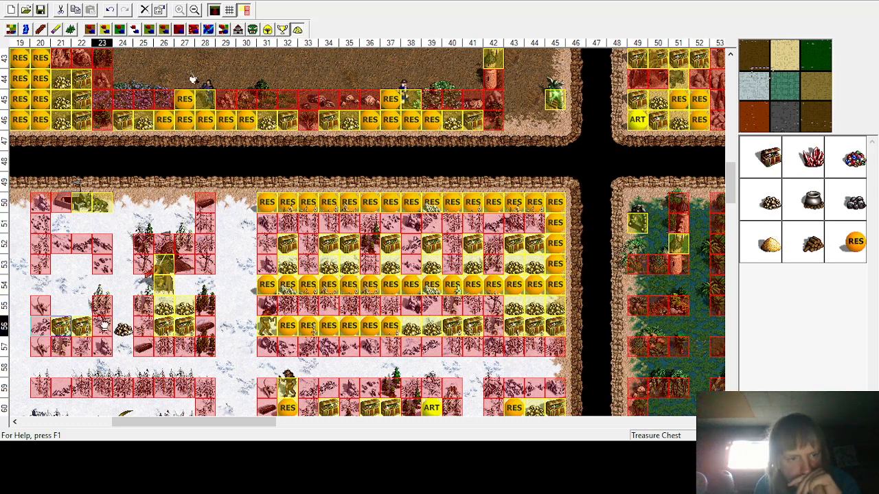
{"action": "left_click", "coordinate": [74, 304]}
{"action": "left_click", "coordinate": [771, 208]}
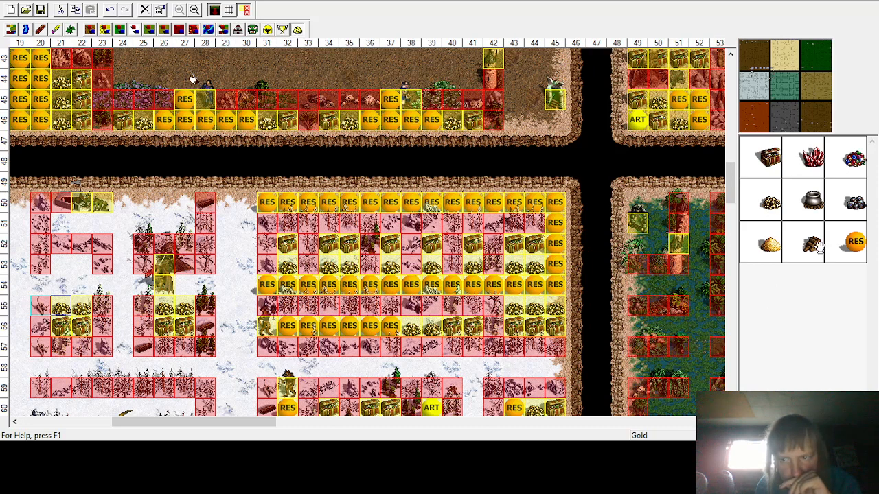
Step: Place random resources in the four empty cells at columns 21–22, rows 53–54
{"action": "left_click", "coordinate": [856, 243]}
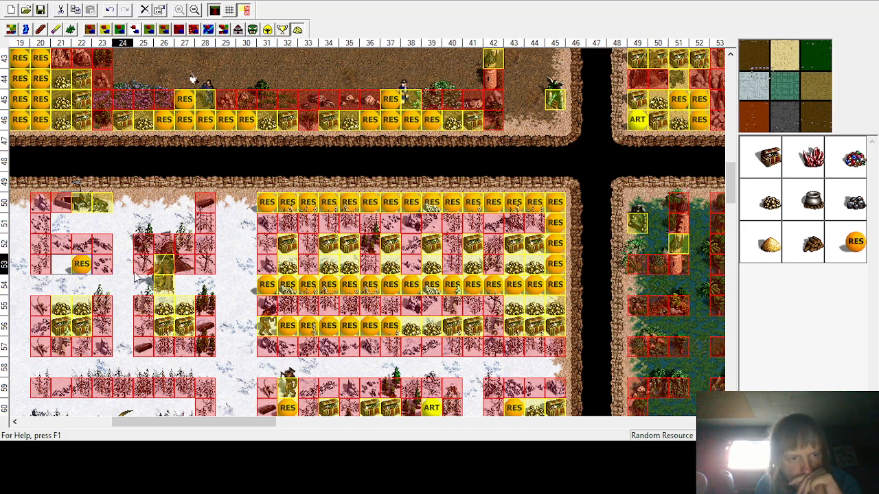
{"action": "left_click", "coordinate": [843, 248]}
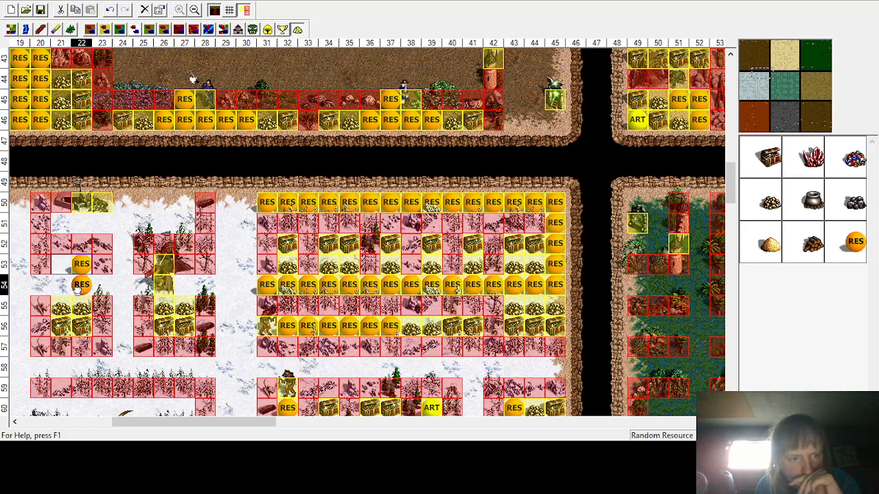
{"action": "left_click", "coordinate": [78, 285]}
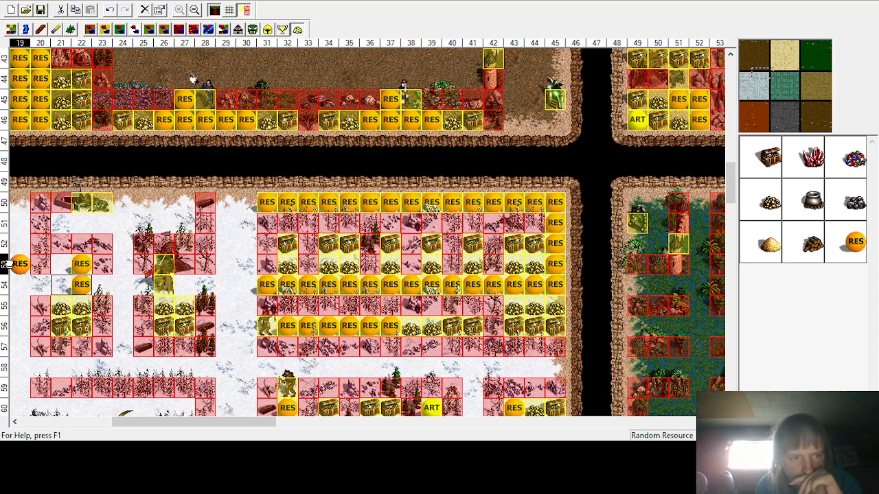
{"action": "left_click", "coordinate": [60, 264]}
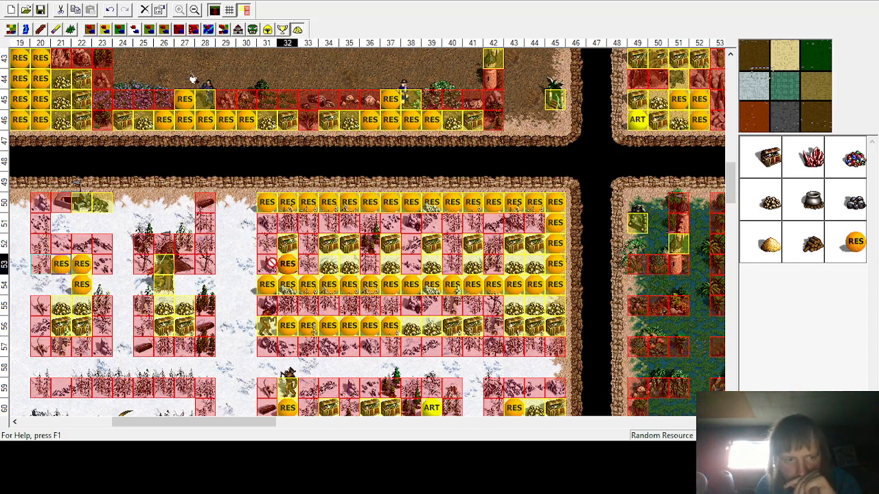
{"action": "left_click", "coordinate": [61, 287]}
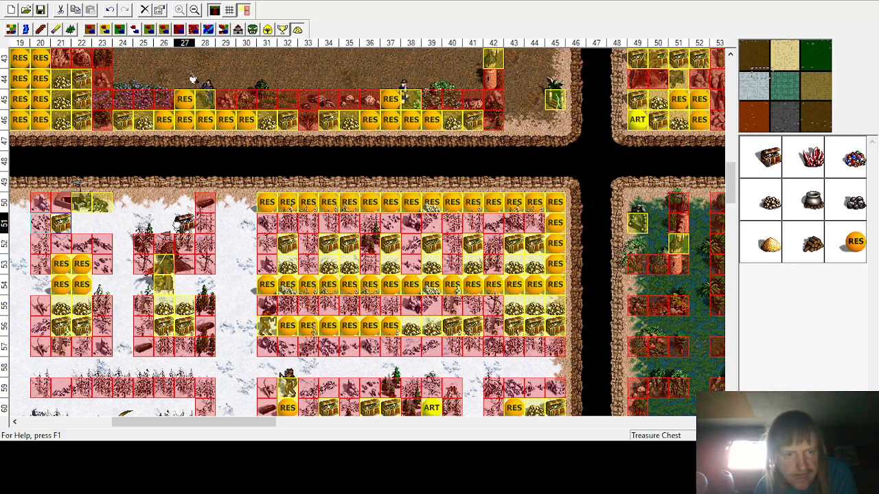
Step: Place treasure chests and gold piles in the upper snow pocket cells around columns 22–27, rows 50–51
{"action": "left_click", "coordinate": [177, 224]}
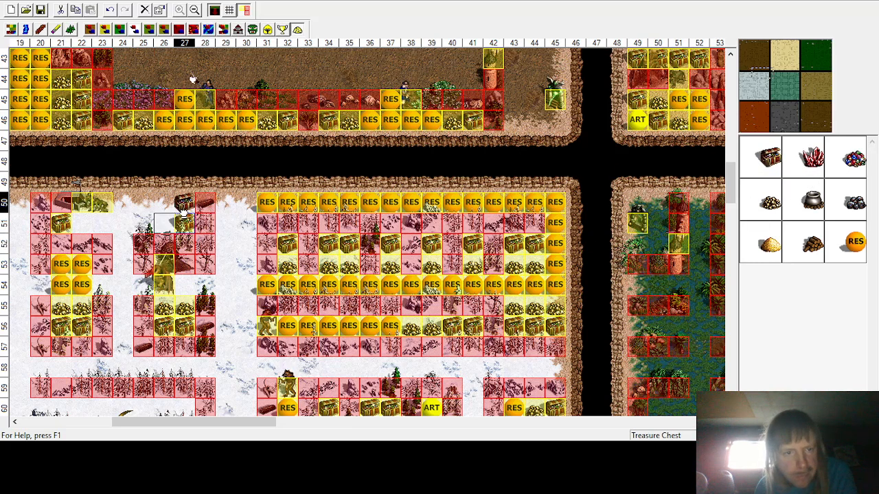
{"action": "left_click", "coordinate": [177, 203]}
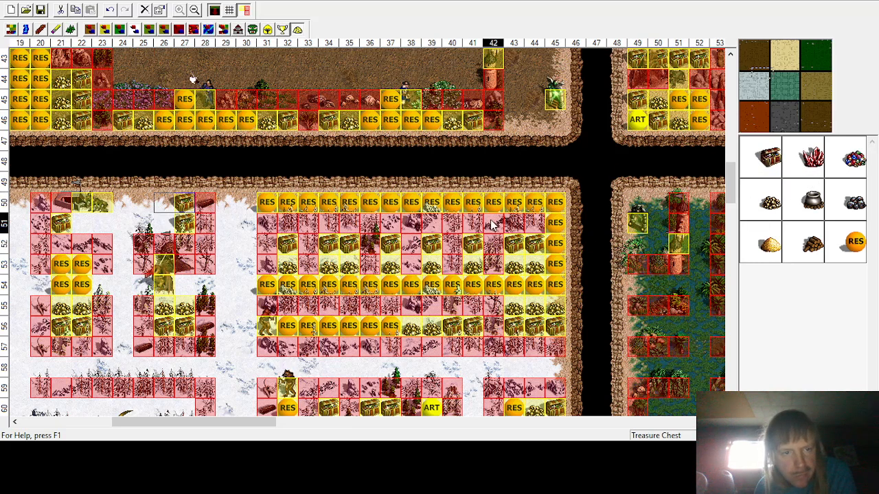
{"action": "left_click", "coordinate": [754, 208]}
{"action": "left_click", "coordinate": [81, 224]}
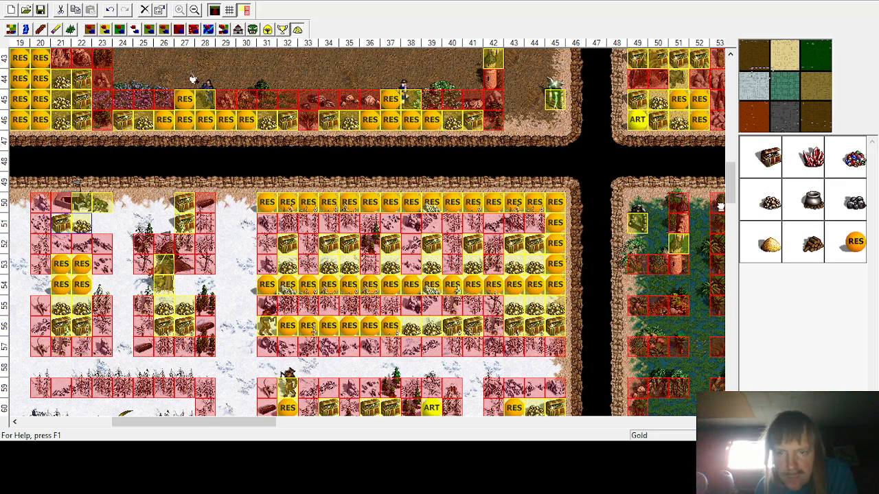
{"action": "left_click", "coordinate": [165, 223]}
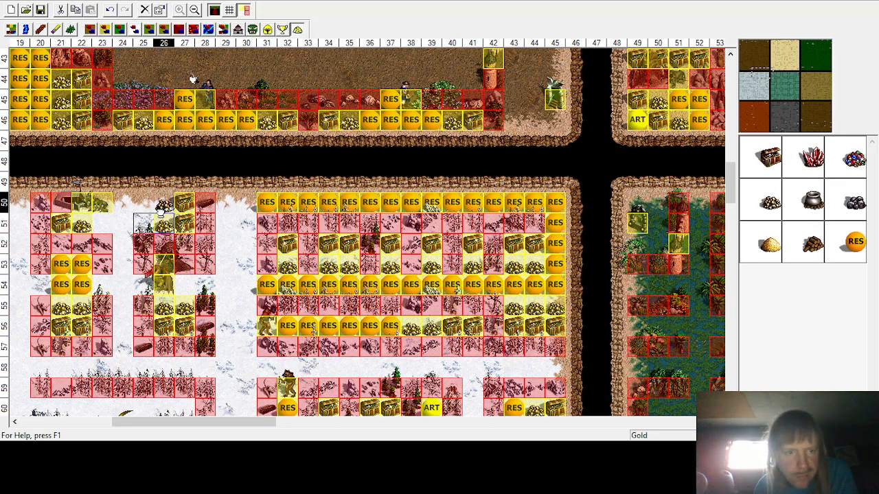
Step: Place random resources in the empty cells around columns 23–27, rows 50–52 of the upper snow pocket
{"action": "left_click", "coordinate": [855, 241]}
{"action": "left_click", "coordinate": [182, 240]}
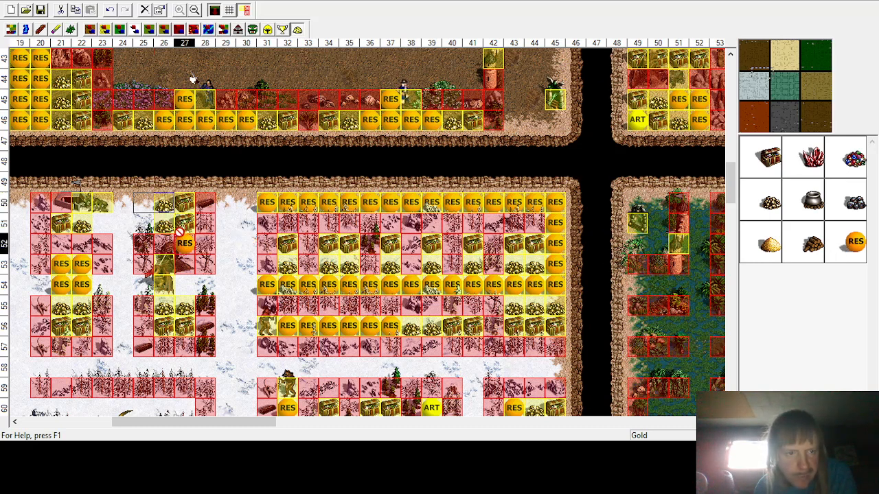
{"action": "left_click", "coordinate": [143, 223]}
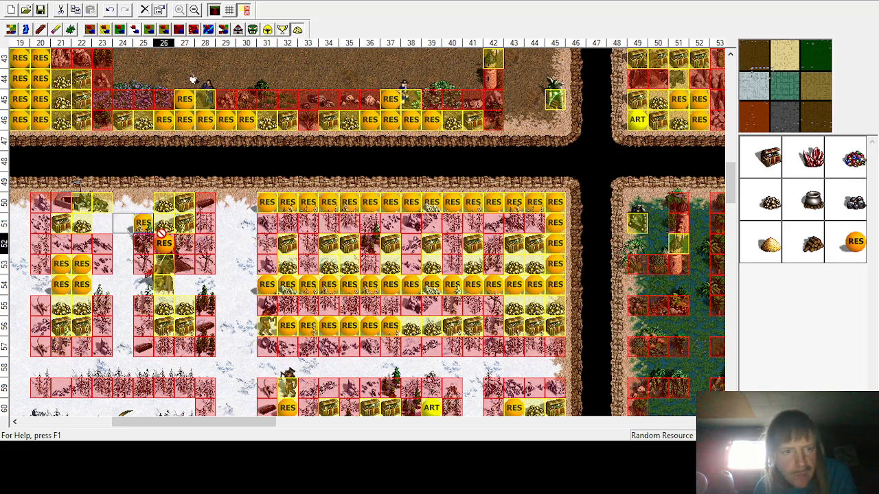
{"action": "left_click", "coordinate": [142, 201]}
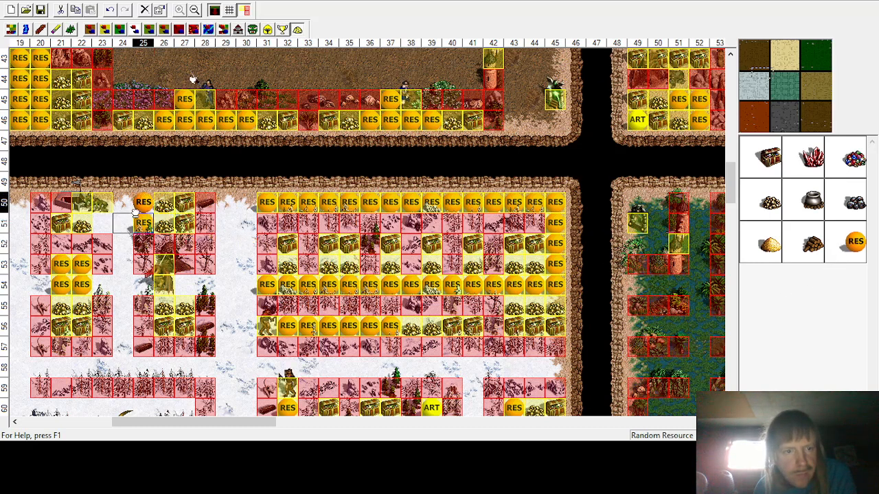
{"action": "left_click", "coordinate": [102, 223]}
Step: Fill the remaining empty cells in column 24, rows 50–52, with random resources
{"action": "left_click", "coordinate": [854, 241]}
{"action": "left_click", "coordinate": [246, 202]}
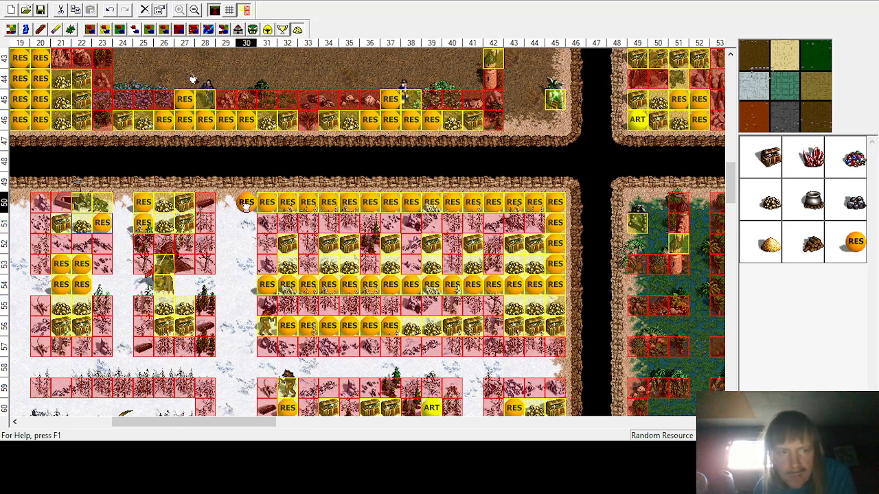
{"action": "left_click", "coordinate": [123, 221]}
{"action": "left_click", "coordinate": [854, 241]}
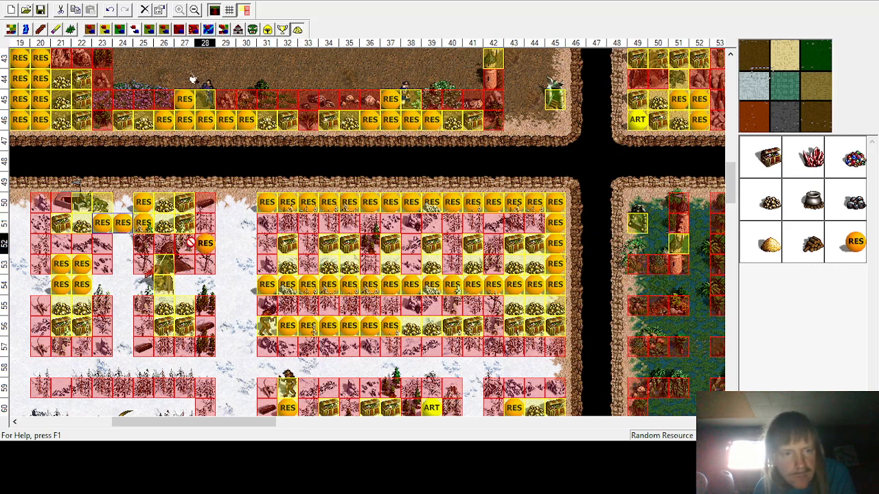
{"action": "left_click", "coordinate": [123, 202]}
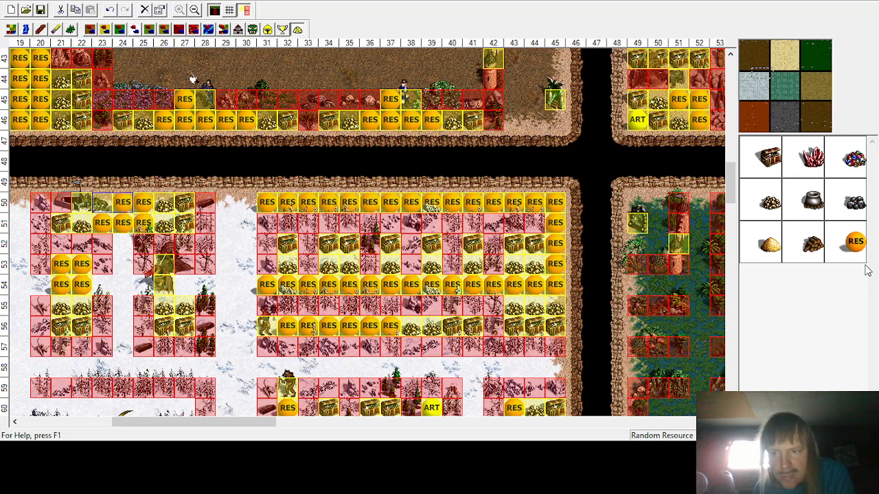
{"action": "left_click", "coordinate": [123, 243]}
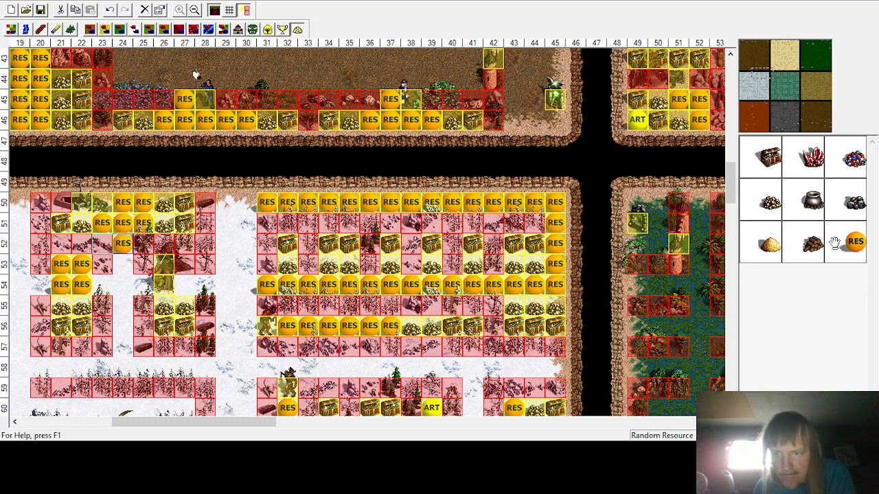
Step: Place random resources in the empty cells at columns 23–25, rows 53–54
{"action": "left_click", "coordinate": [854, 241]}
{"action": "left_click", "coordinate": [123, 263]}
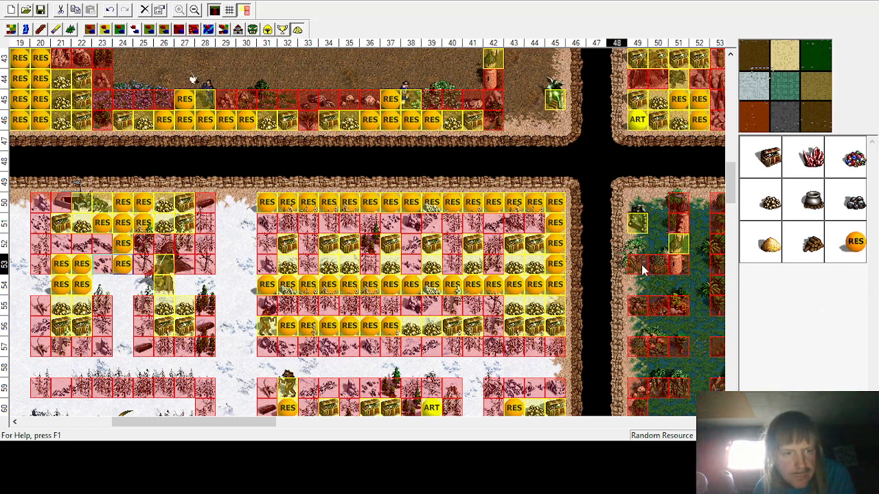
{"action": "left_click", "coordinate": [854, 241]}
{"action": "left_click", "coordinate": [123, 284]}
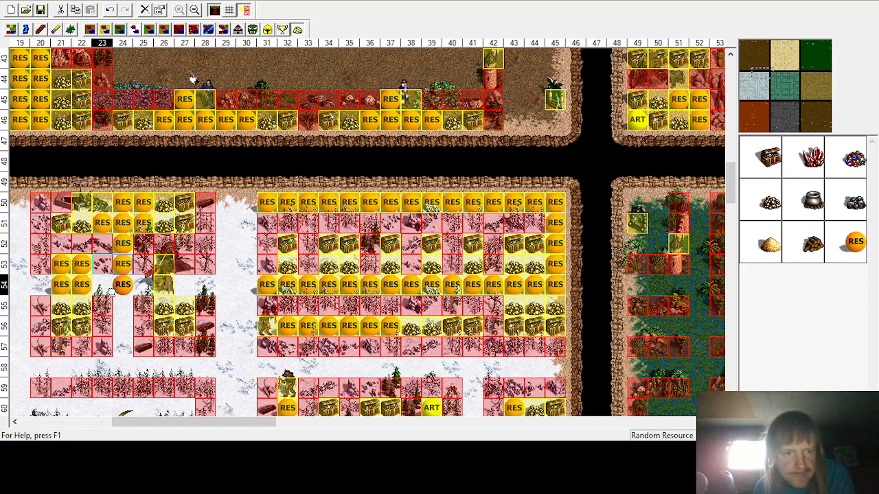
{"action": "left_click", "coordinate": [855, 241]}
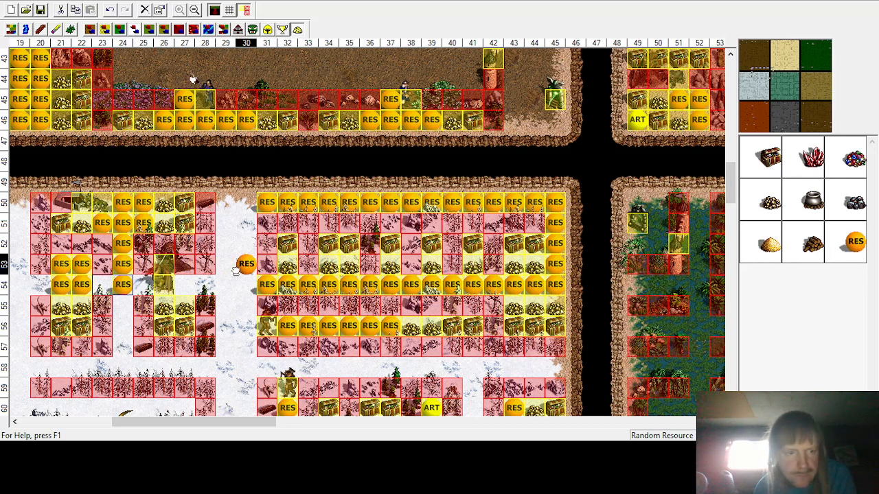
{"action": "left_click", "coordinate": [103, 285]}
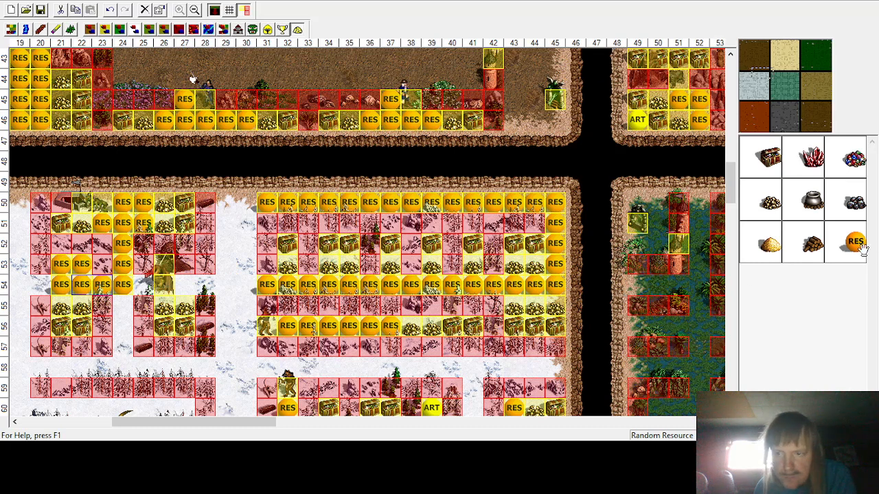
{"action": "left_click", "coordinate": [144, 284]}
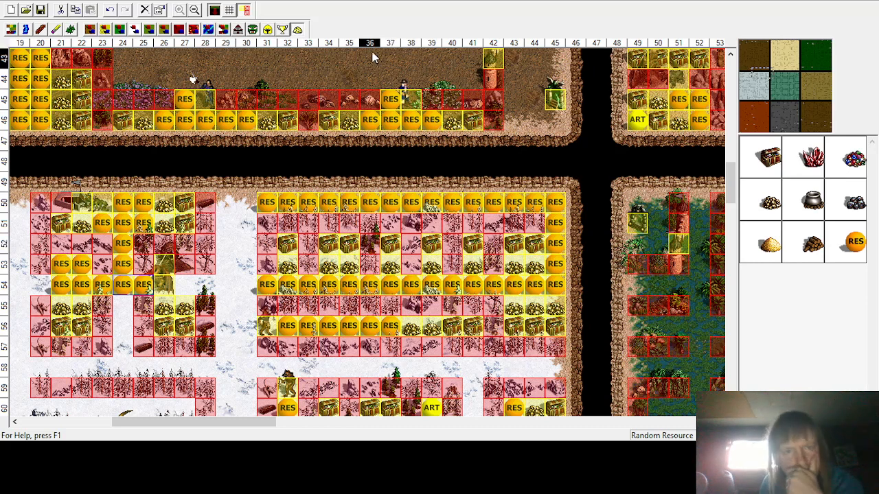
Step: Place a treasure chest and random resources in the remaining cells of column 24, rows 55–57, and column 28, row 54
{"action": "left_click", "coordinate": [770, 147]}
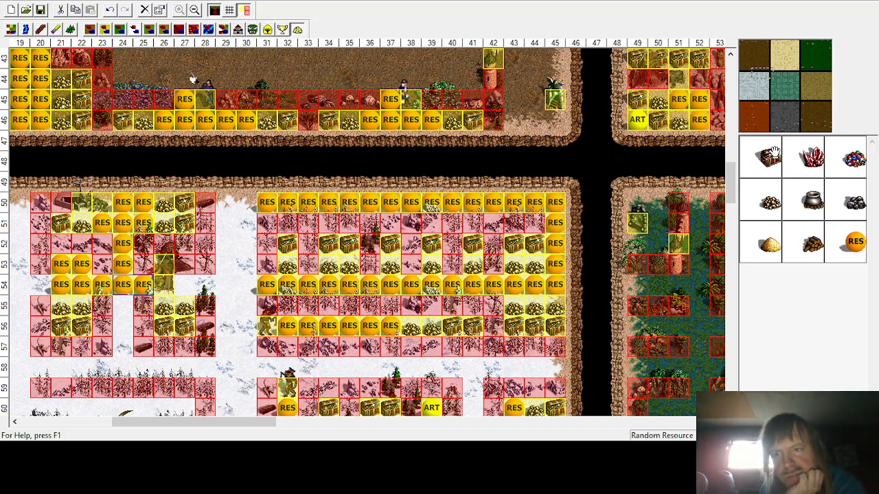
{"action": "left_click", "coordinate": [123, 305]}
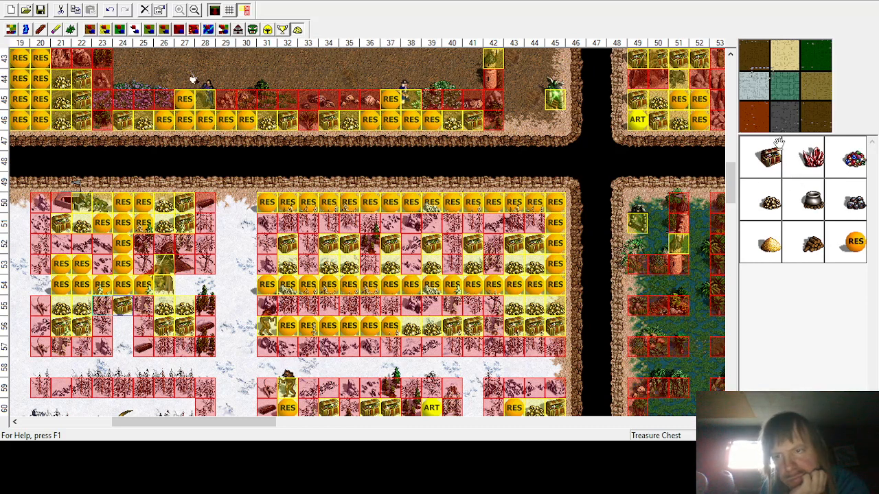
{"action": "left_click", "coordinate": [769, 204]}
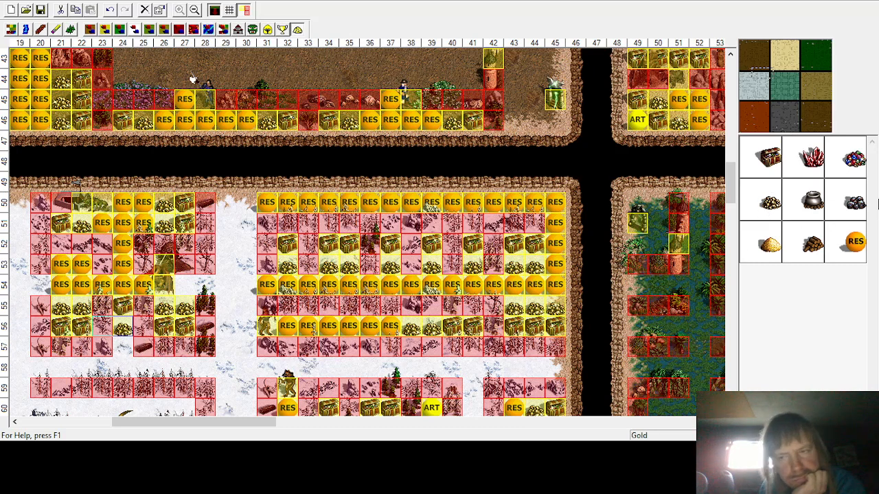
{"action": "left_click", "coordinate": [855, 241]}
{"action": "left_click", "coordinate": [123, 346]}
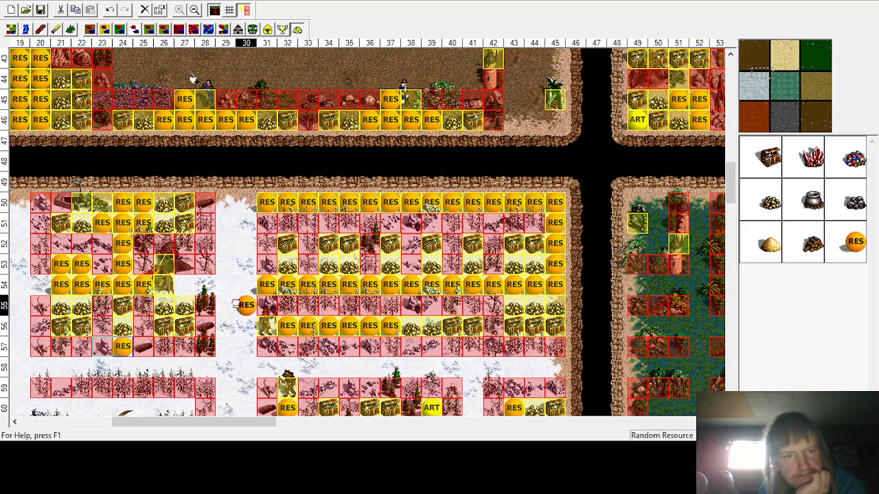
{"action": "left_click", "coordinate": [204, 291]}
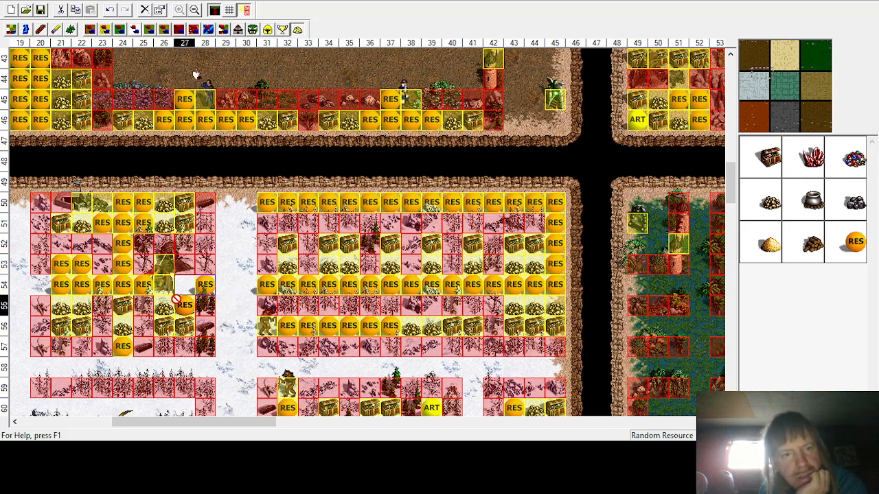
Step: Fill row 60 at columns 20–27 with treasure chests, gold and random resources
{"action": "scroll", "coordinate": [291, 270], "scroll_direction": "down", "scroll_amount": 2}
{"action": "scroll", "coordinate": [291, 269], "scroll_direction": "down", "scroll_amount": 1}
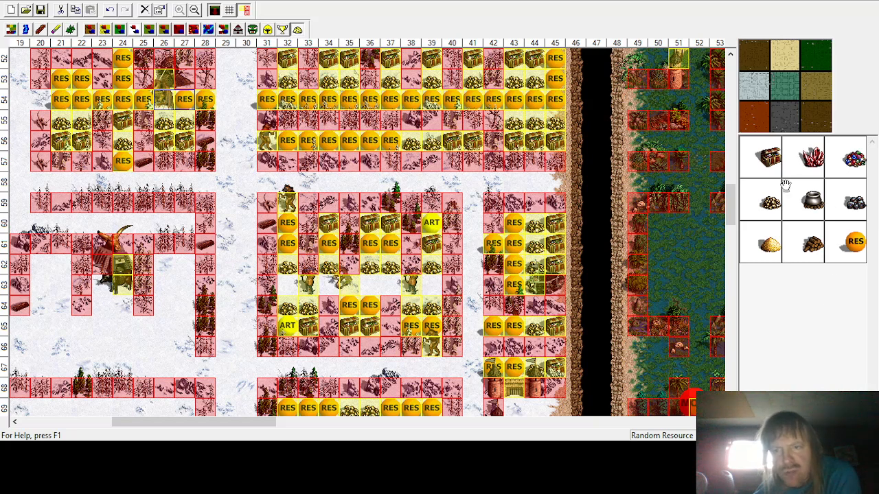
{"action": "left_click_drag", "start_coordinate": [767, 152], "coordinate": [172, 232]}
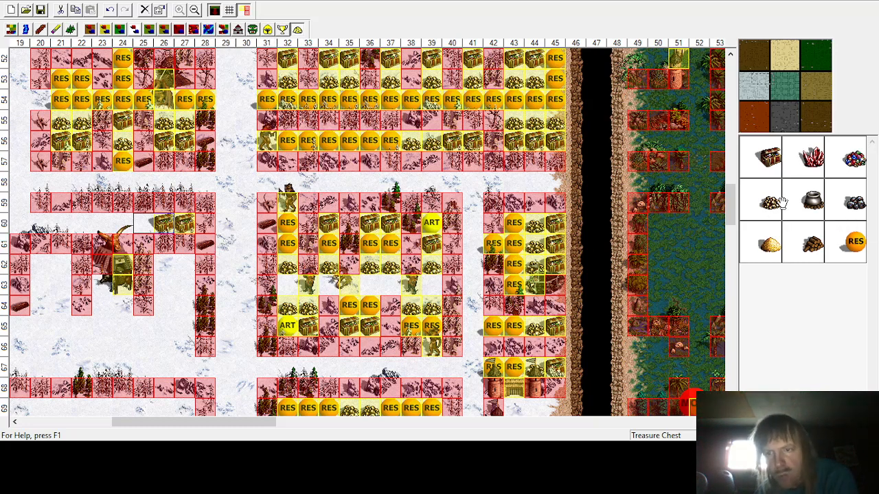
{"action": "left_click_drag", "start_coordinate": [155, 231], "coordinate": [139, 227]}
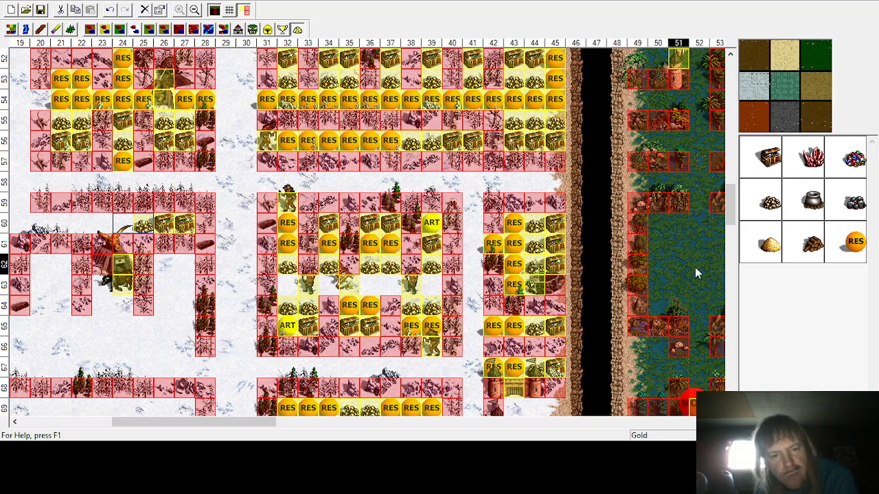
{"action": "left_click_drag", "start_coordinate": [760, 204], "coordinate": [122, 225]}
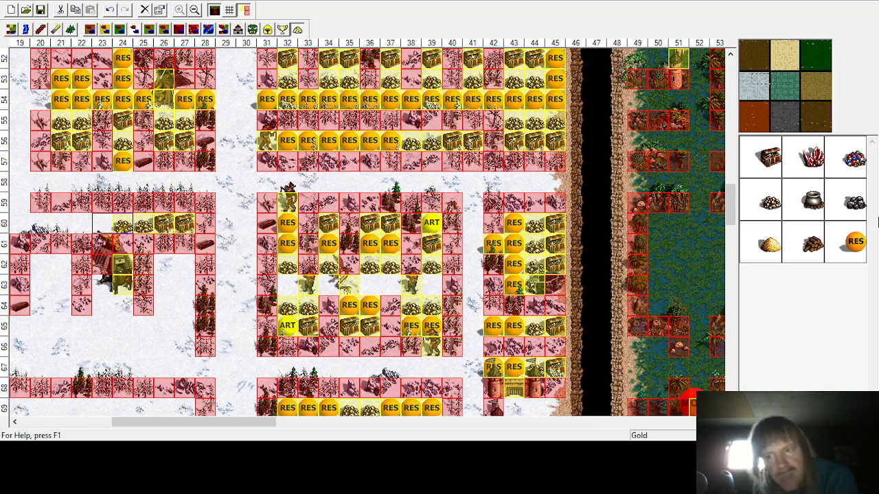
{"action": "left_click_drag", "start_coordinate": [854, 241], "coordinate": [81, 223]}
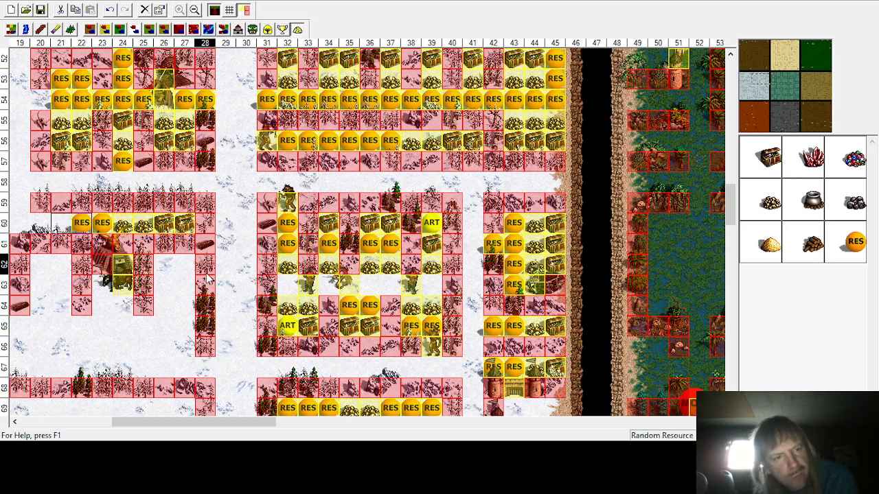
{"action": "left_click_drag", "start_coordinate": [256, 420], "coordinate": [248, 423]}
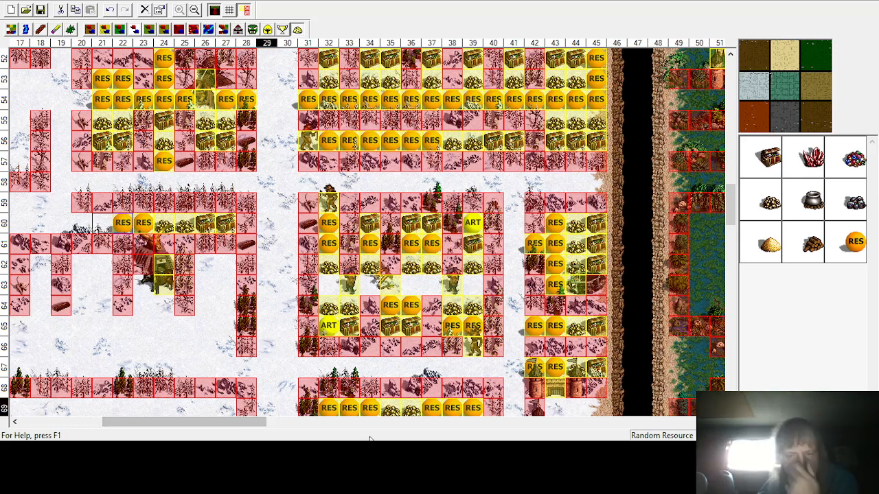
{"action": "left_click_drag", "start_coordinate": [842, 241], "coordinate": [70, 232]}
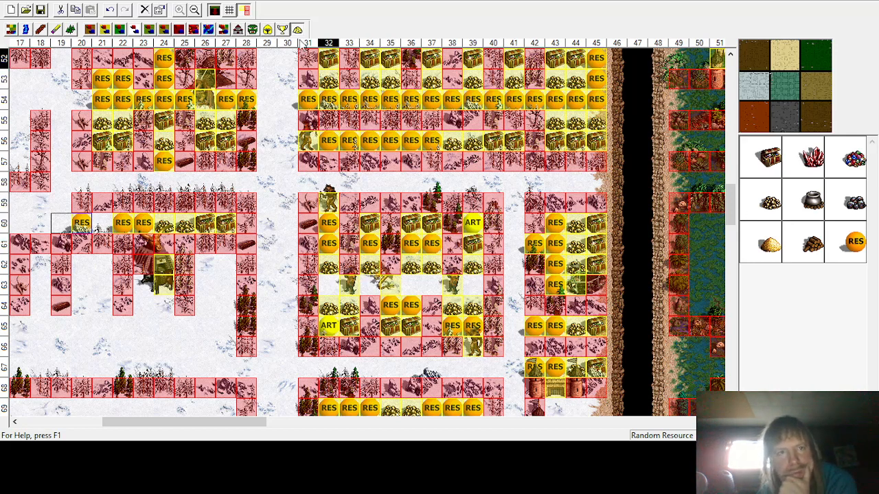
Step: Place a Lizard Warrior monster at column 21, row 60
{"action": "left_click", "coordinate": [252, 30]}
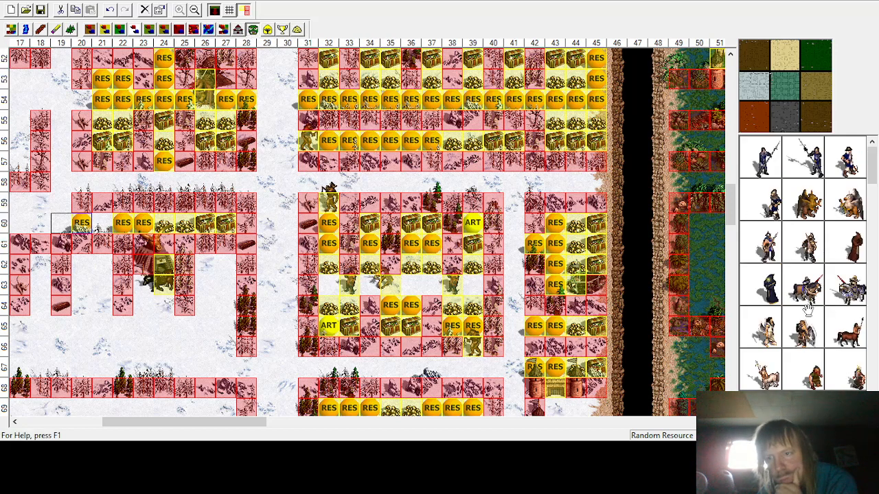
{"action": "scroll", "coordinate": [803, 264], "scroll_direction": "down", "scroll_amount": 10}
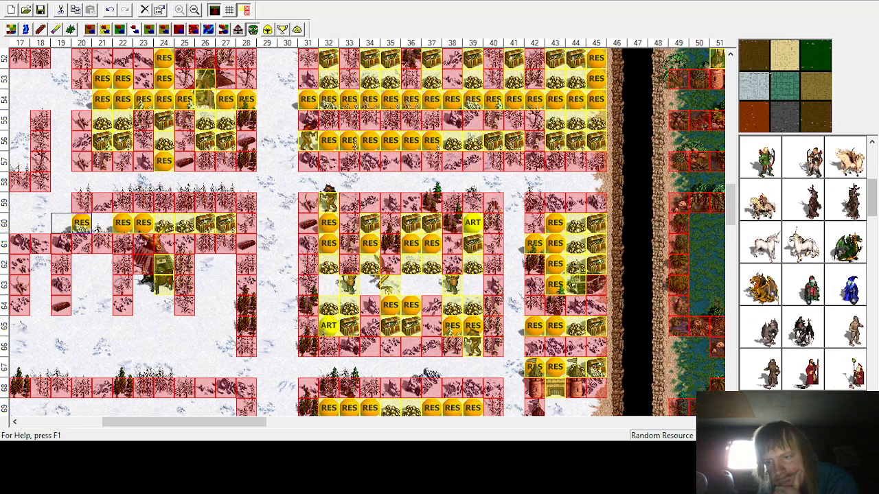
{"action": "scroll", "coordinate": [803, 265], "scroll_direction": "down", "scroll_amount": 8}
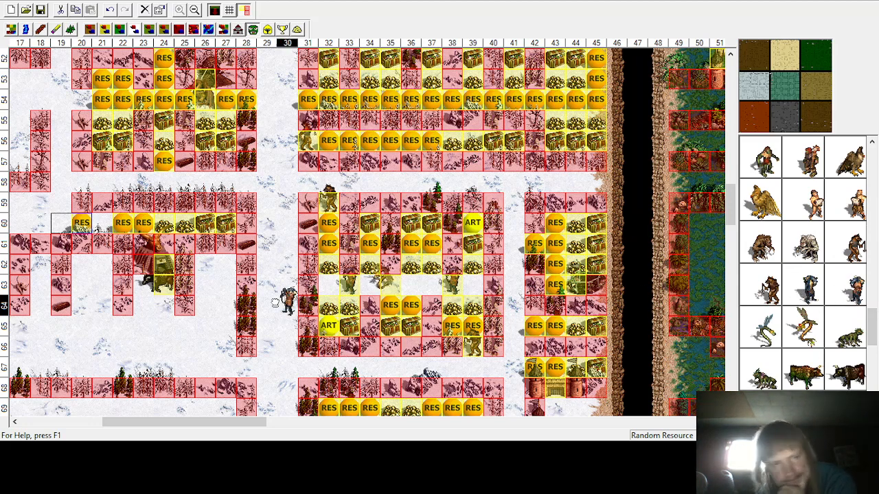
{"action": "left_click", "coordinate": [101, 223]}
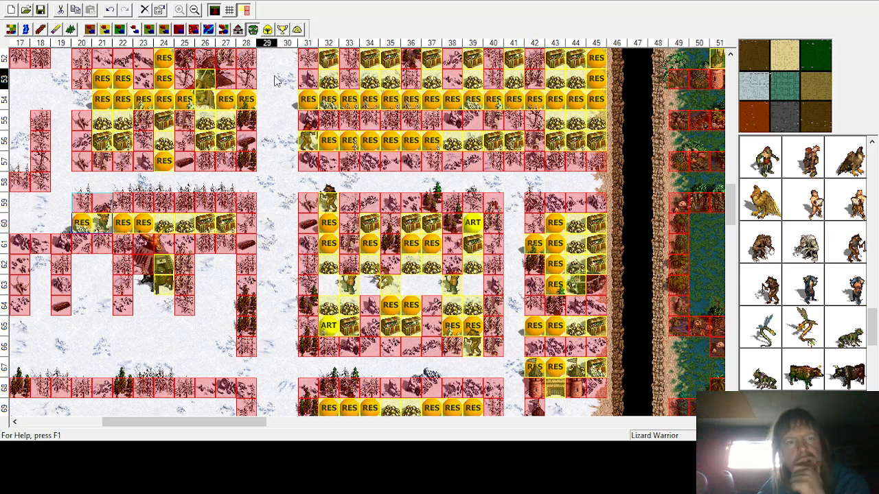
Step: Place treasure chests in the empty cells of row 62 around columns 18–21
{"action": "left_click", "coordinate": [297, 30]}
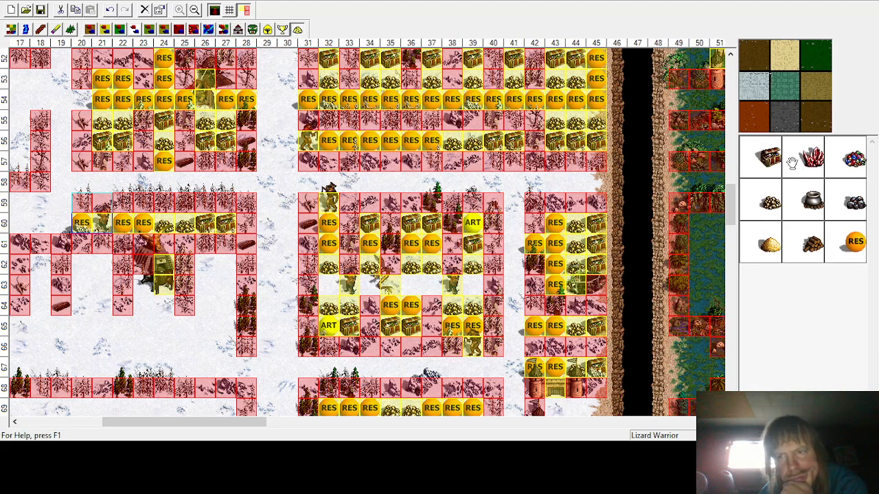
{"action": "left_click", "coordinate": [767, 157]}
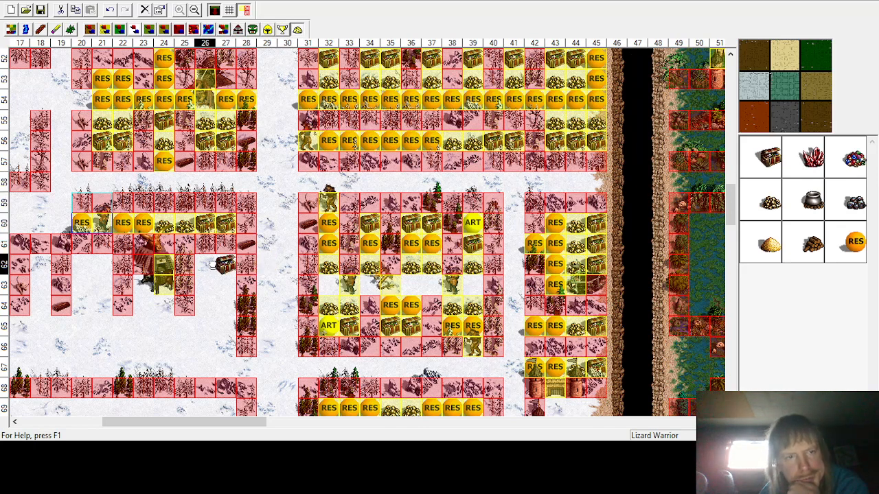
{"action": "left_click", "coordinate": [38, 262]}
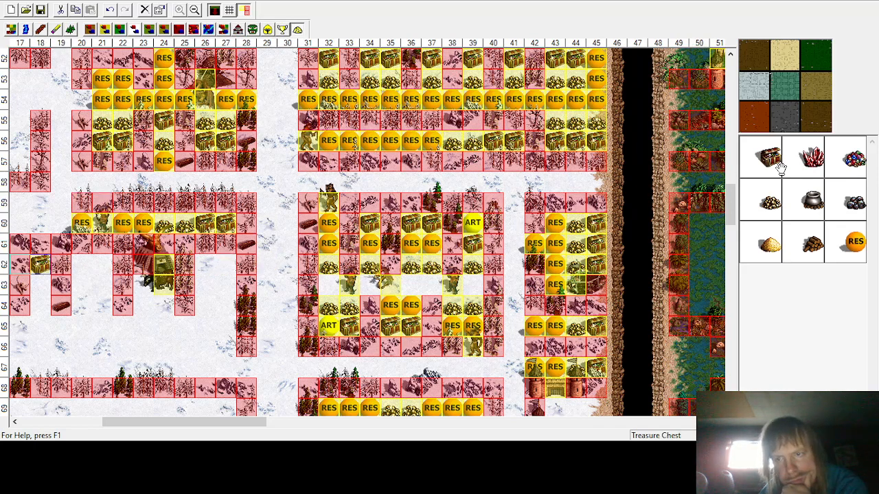
{"action": "left_click", "coordinate": [81, 264]}
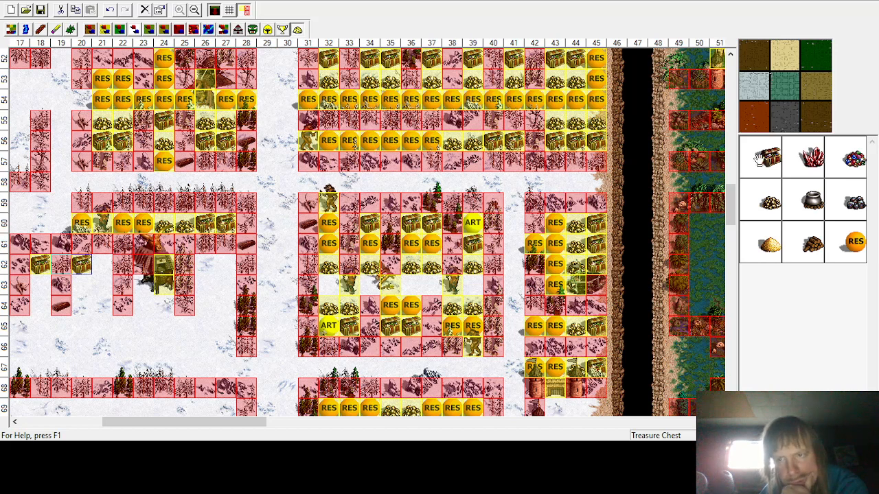
{"action": "left_click", "coordinate": [101, 264]}
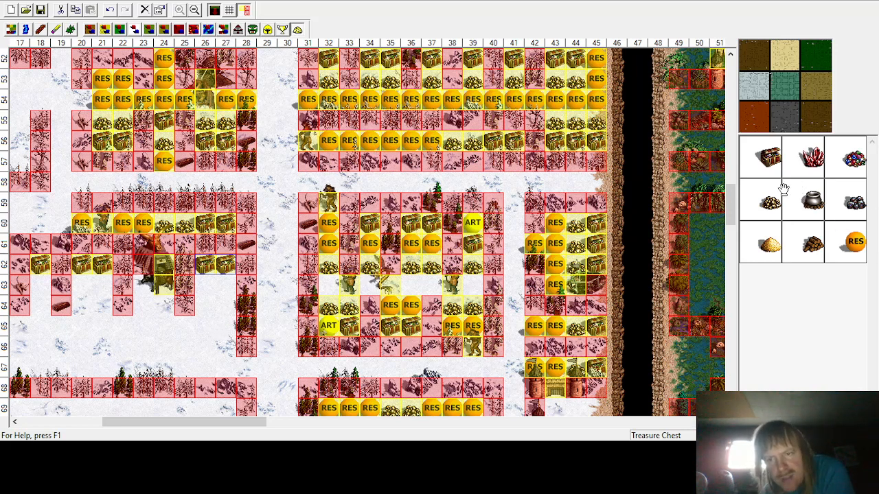
Step: Place gold piles in the empty cells of row 63 across columns 18–26
{"action": "left_click", "coordinate": [770, 201]}
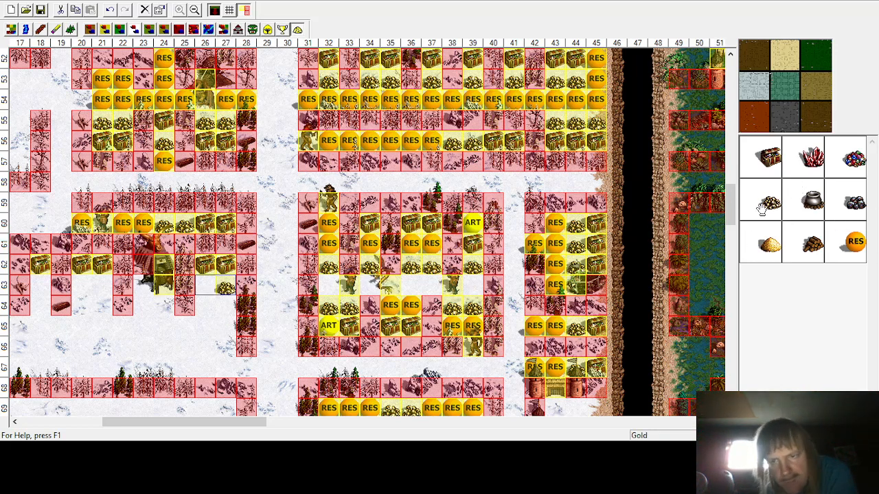
{"action": "left_click", "coordinate": [186, 285]}
{"action": "left_click", "coordinate": [771, 201]}
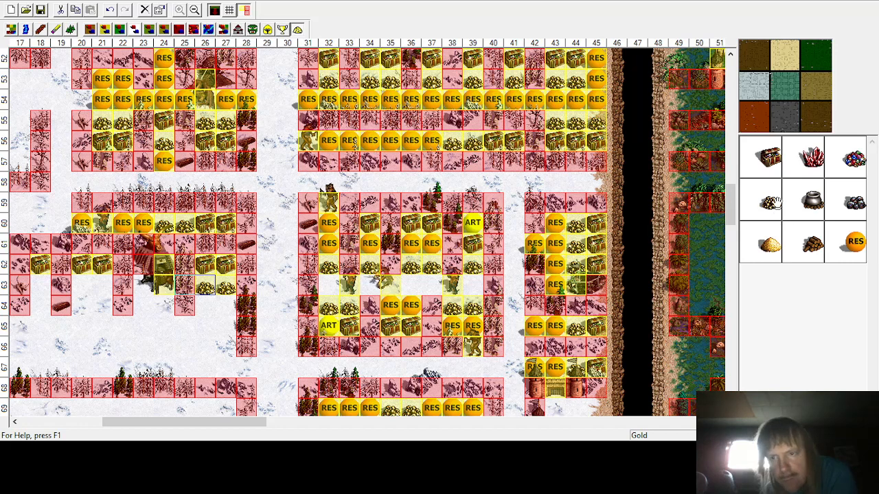
{"action": "left_click", "coordinate": [144, 285]}
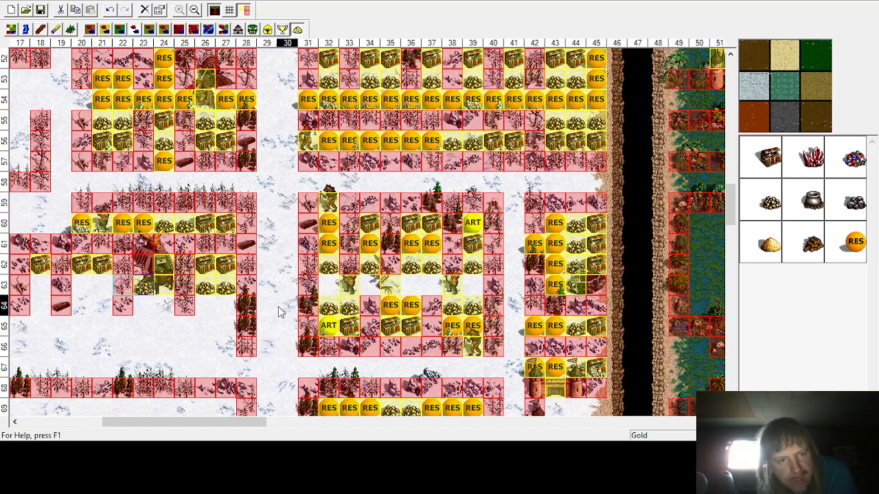
{"action": "left_click", "coordinate": [763, 198]}
{"action": "left_click", "coordinate": [103, 286]}
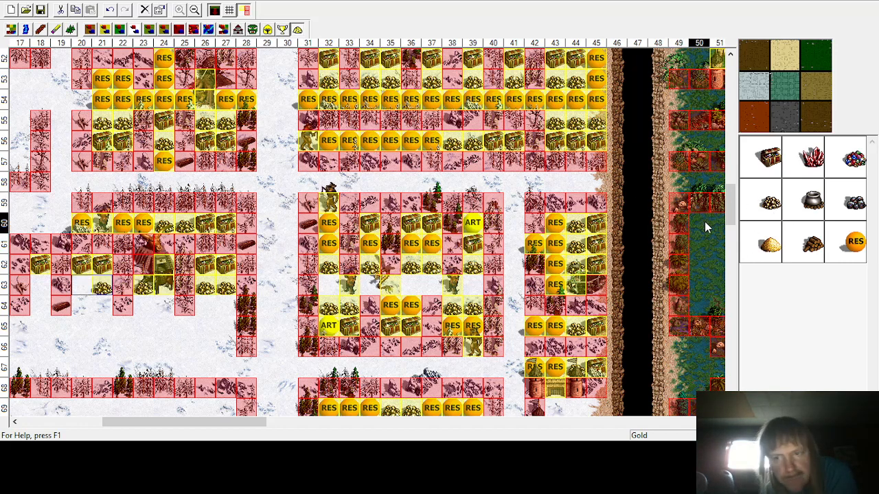
{"action": "left_click", "coordinate": [81, 286]}
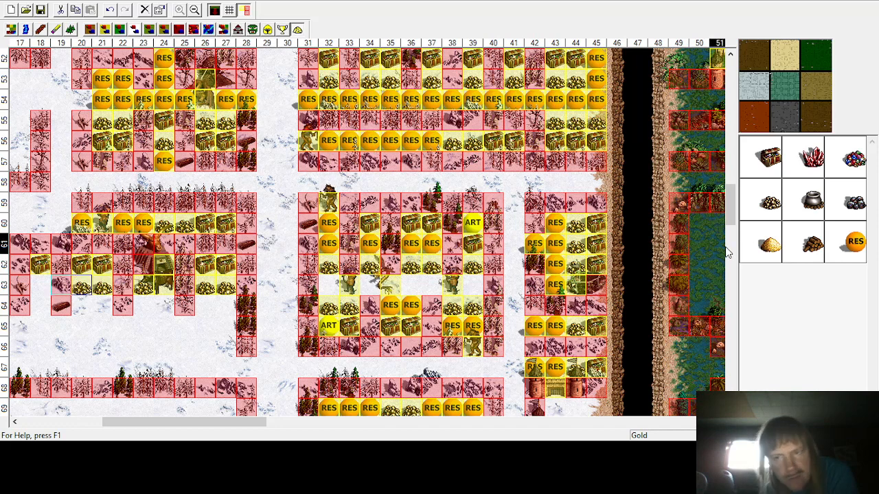
{"action": "left_click", "coordinate": [763, 197]}
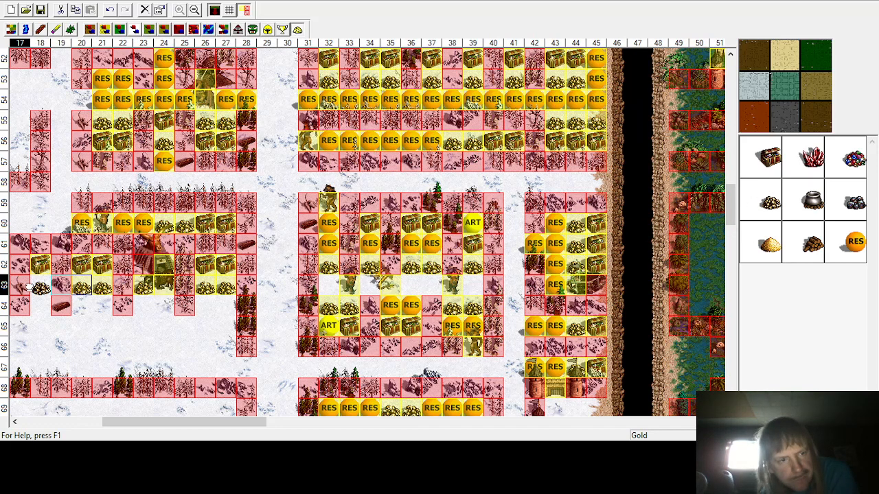
{"action": "left_click", "coordinate": [40, 285]}
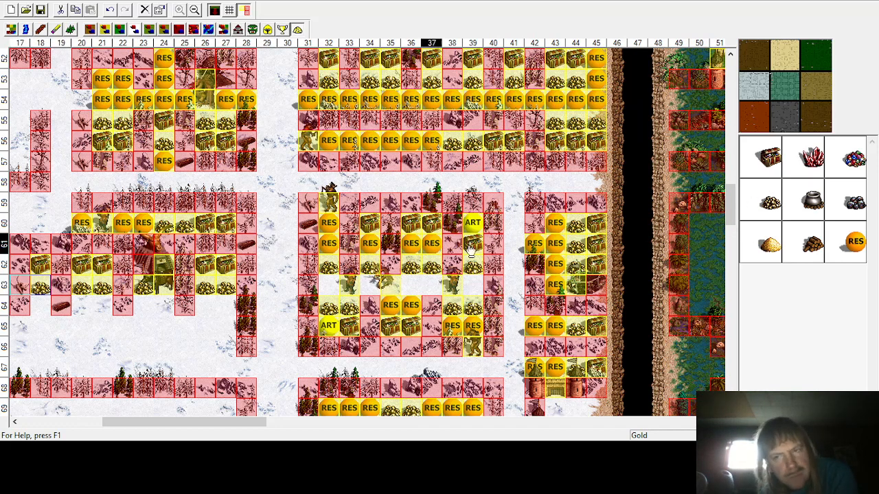
Step: Place random resources in the empty cells of row 64 around columns 24–27
{"action": "left_click", "coordinate": [854, 244]}
{"action": "left_click", "coordinate": [226, 304]}
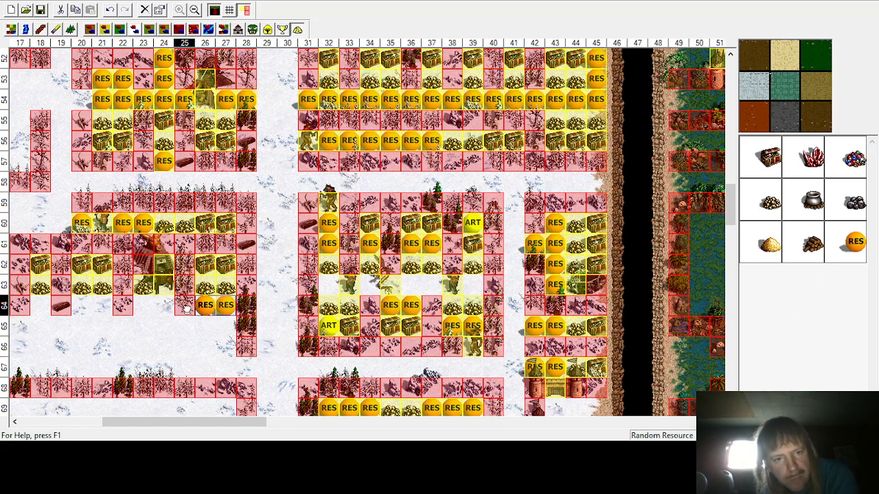
{"action": "left_click", "coordinate": [160, 309]}
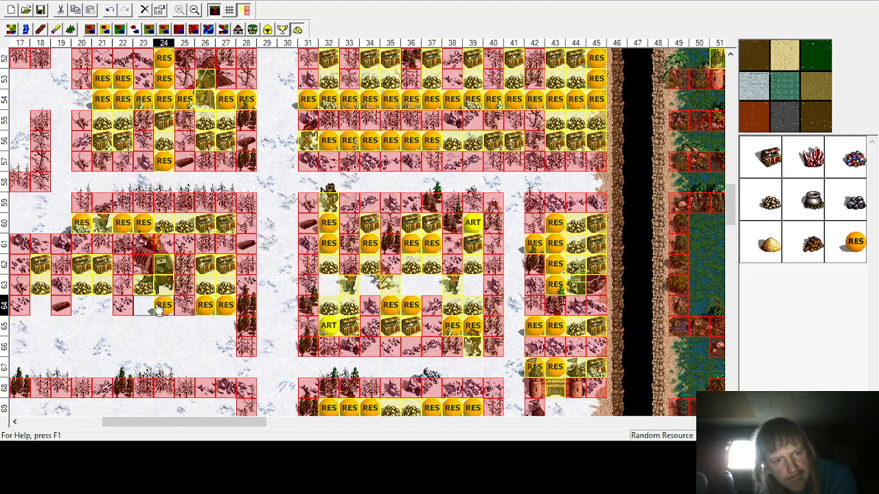
Step: Place random resources in the remaining empty cells of row 64 around columns 18–23
{"action": "left_click", "coordinate": [143, 309]}
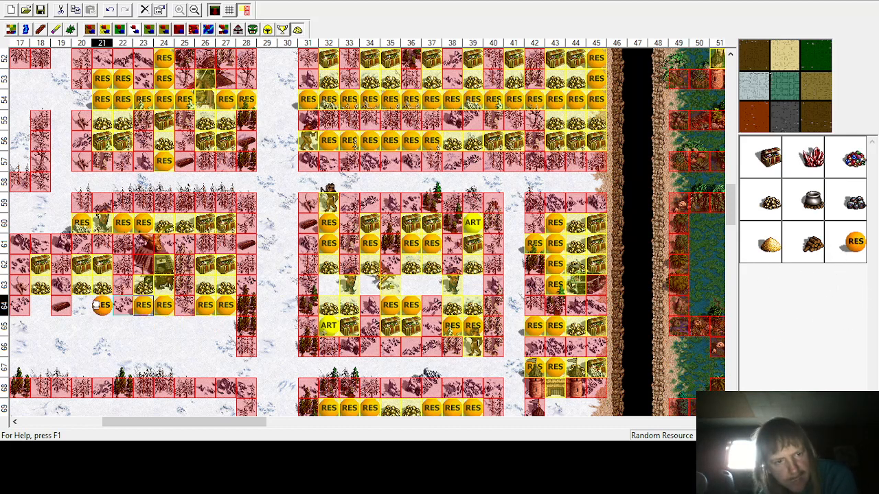
{"action": "left_click", "coordinate": [102, 308]}
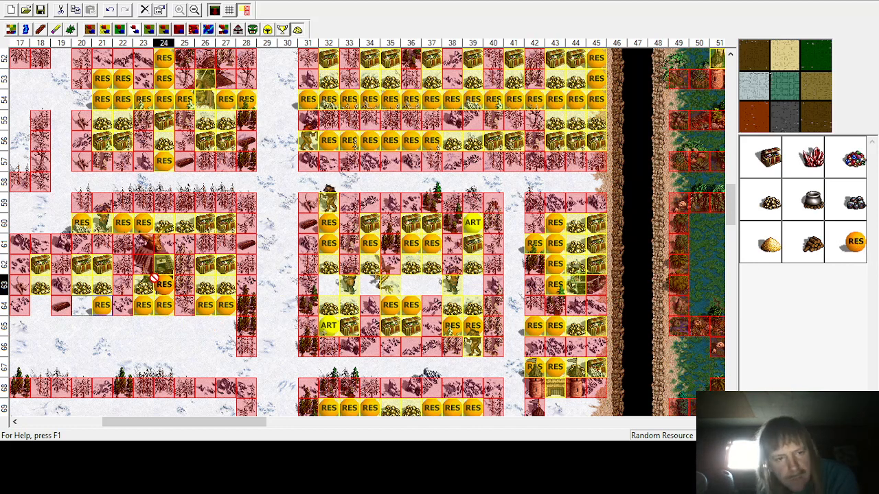
{"action": "left_click", "coordinate": [81, 307]}
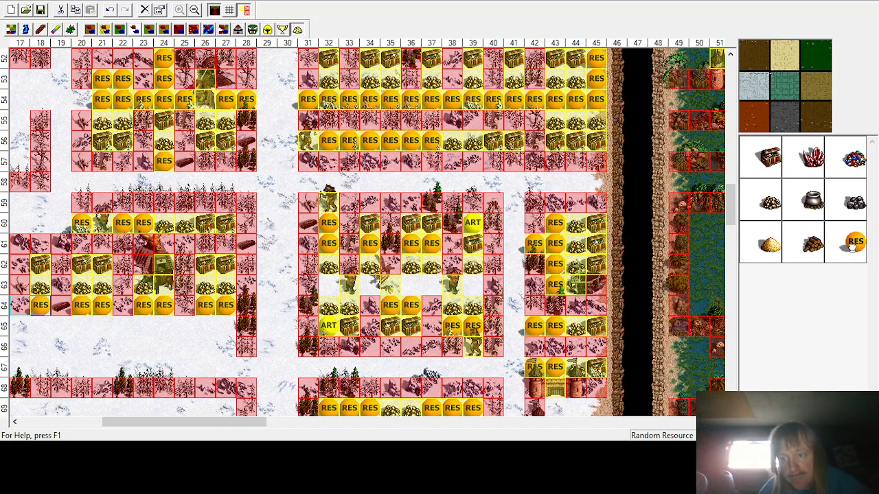
{"action": "left_click_drag", "start_coordinate": [851, 248], "coordinate": [213, 342]}
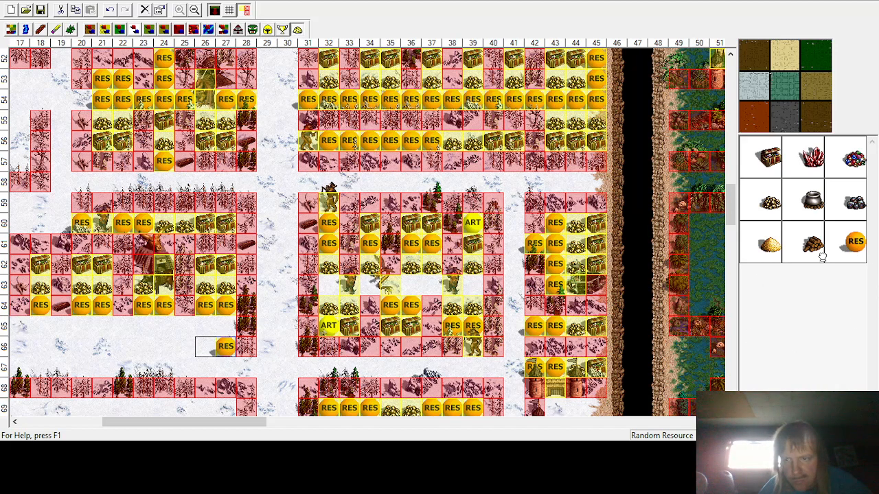
{"action": "left_click_drag", "start_coordinate": [855, 242], "coordinate": [184, 346]}
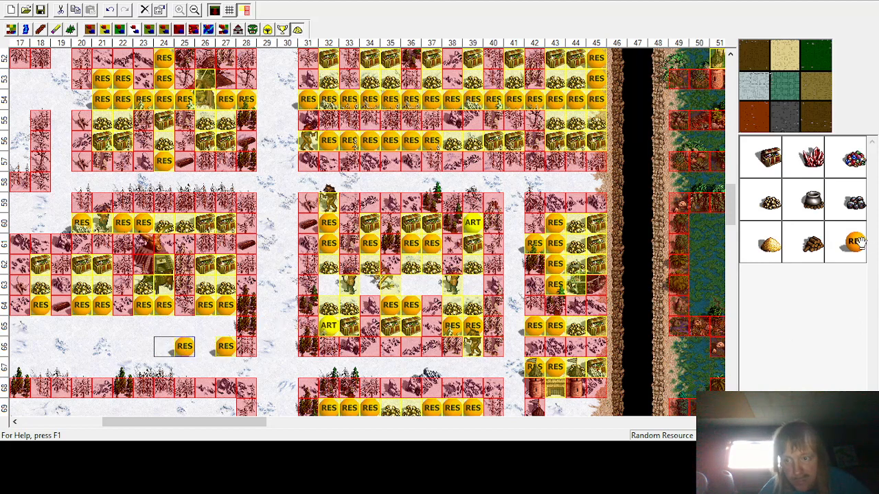
{"action": "left_click_drag", "start_coordinate": [392, 339], "coordinate": [205, 346]}
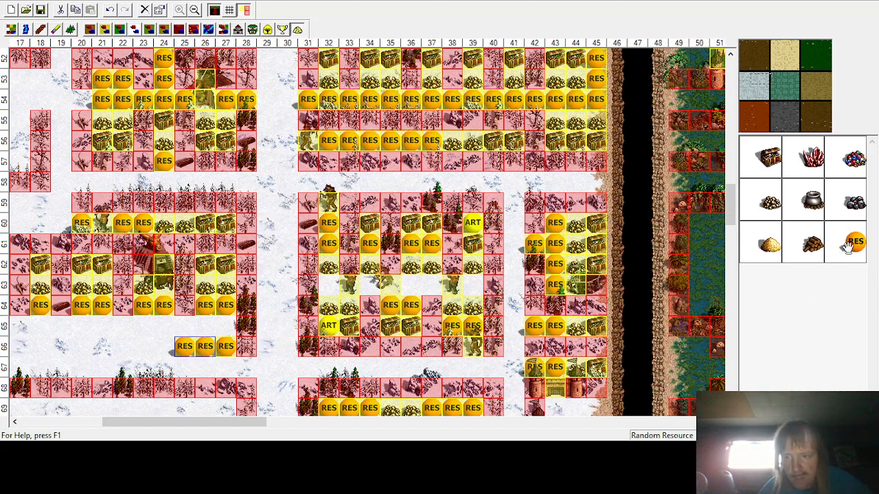
{"action": "left_click_drag", "start_coordinate": [305, 332], "coordinate": [163, 346]}
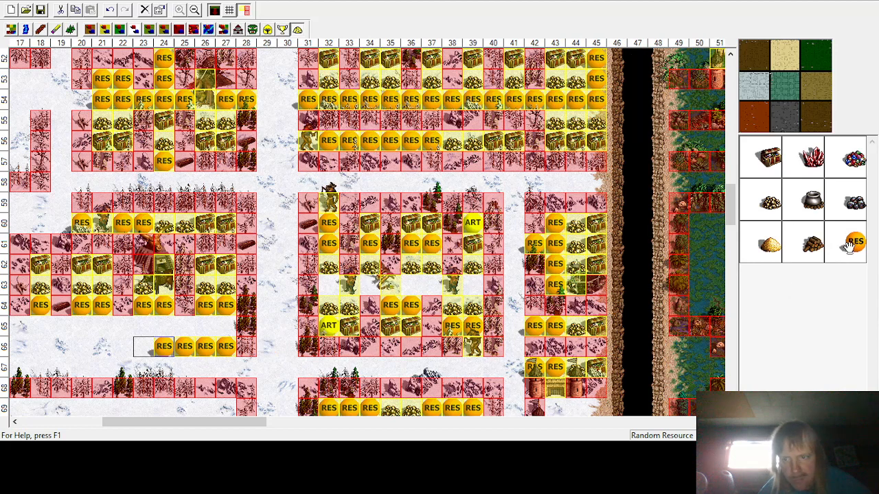
{"action": "left_click_drag", "start_coordinate": [408, 288], "coordinate": [143, 346]}
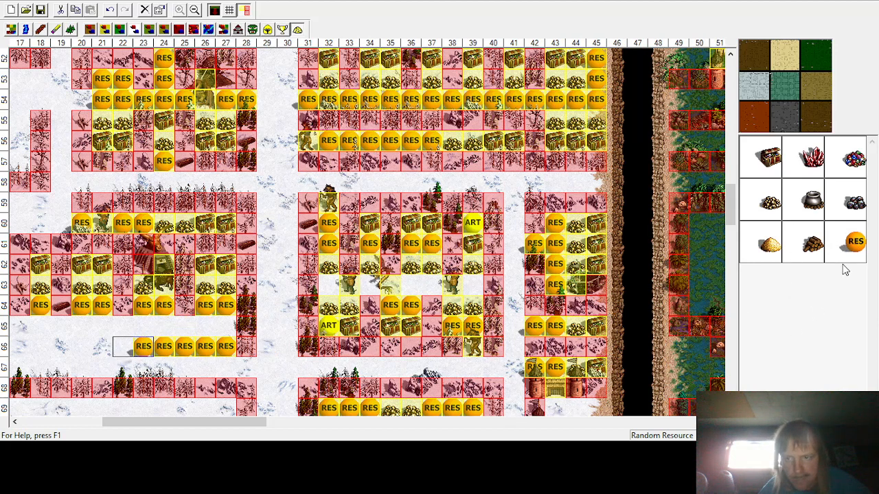
{"action": "left_click_drag", "start_coordinate": [599, 284], "coordinate": [122, 346]}
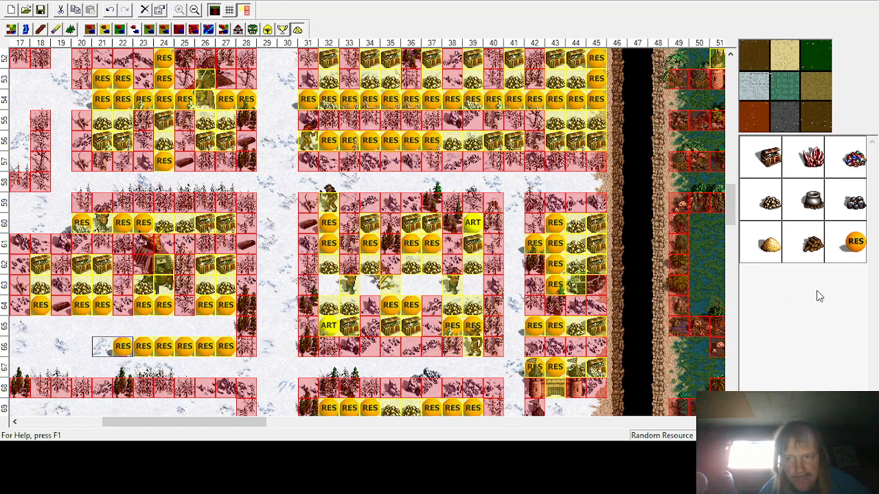
{"action": "left_click_drag", "start_coordinate": [854, 242], "coordinate": [101, 346]}
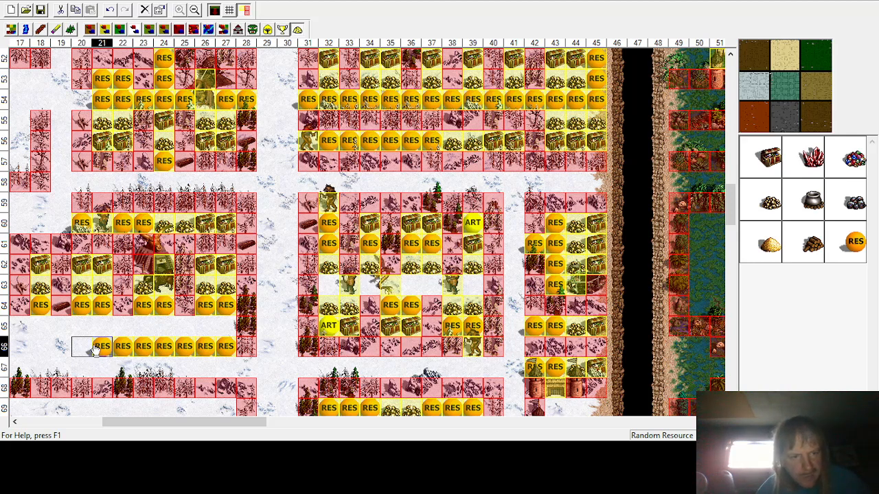
{"action": "key", "text": "Delete"}
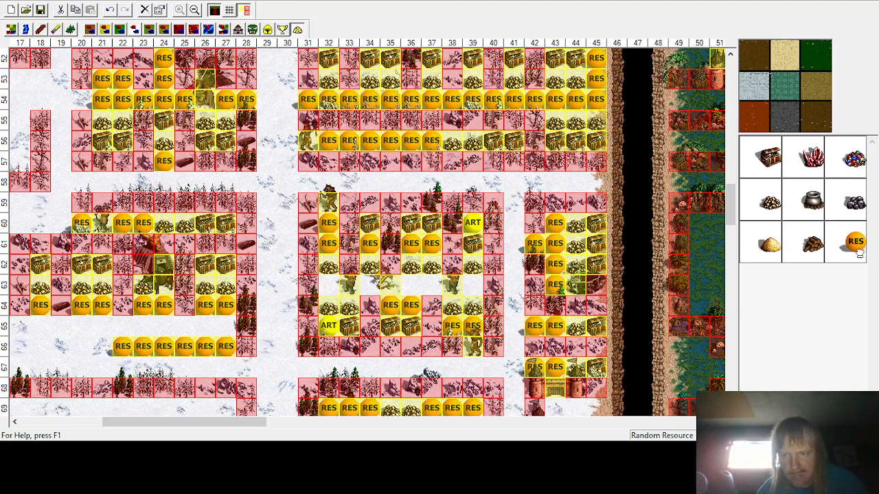
{"action": "left_click", "coordinate": [108, 10]}
{"action": "left_click", "coordinate": [108, 9]}
{"action": "left_click", "coordinate": [109, 10]}
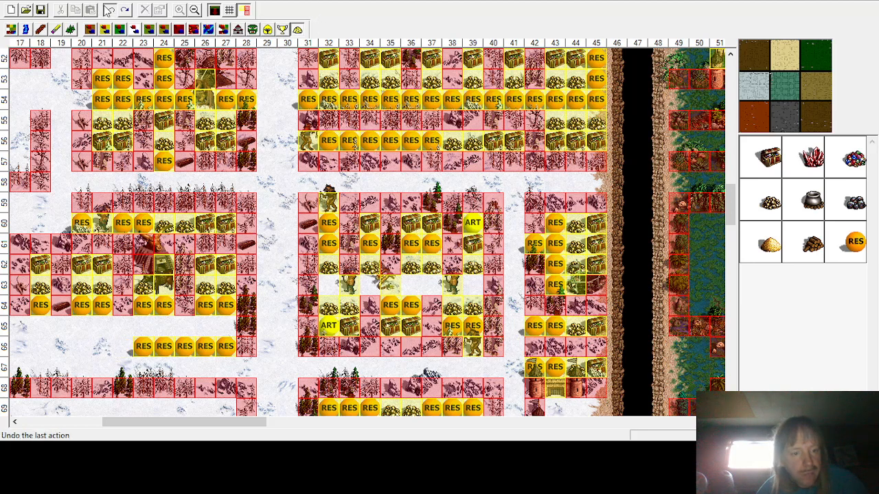
{"action": "left_click", "coordinate": [109, 9]}
{"action": "left_click", "coordinate": [109, 9]}
{"action": "left_click", "coordinate": [108, 9]}
{"action": "left_click", "coordinate": [109, 9]}
{"action": "left_click", "coordinate": [109, 9]}
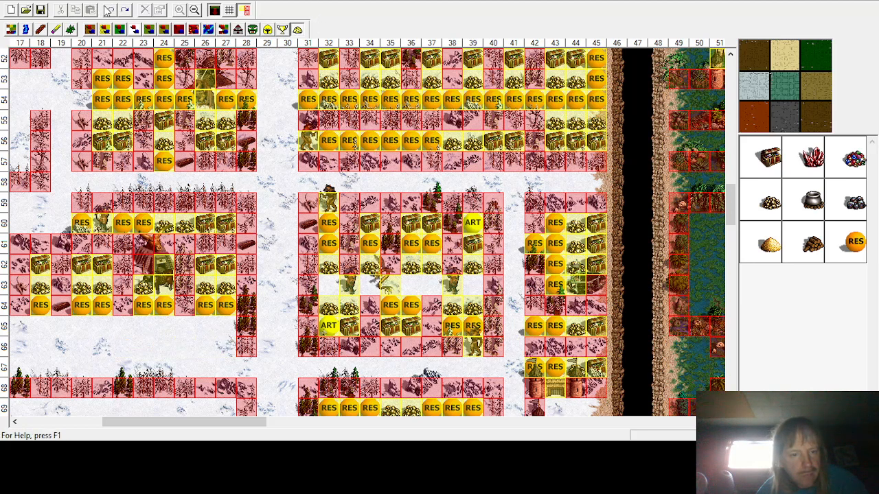
Step: Place a Gnoll Marauder monster at column 42, row 86 in the lower enclosure
{"action": "scroll", "coordinate": [262, 266], "scroll_direction": "down", "scroll_amount": 3}
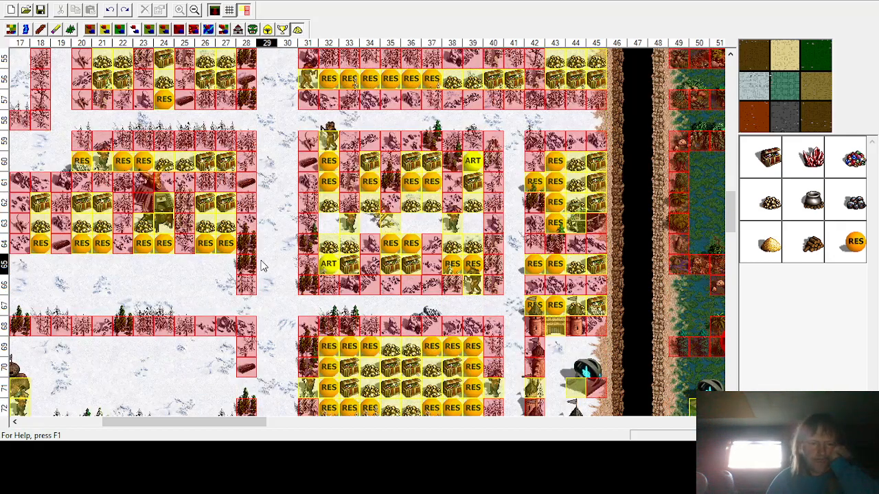
{"action": "scroll", "coordinate": [262, 266], "scroll_direction": "down", "scroll_amount": 2}
{"action": "scroll", "coordinate": [258, 288], "scroll_direction": "down", "scroll_amount": 3}
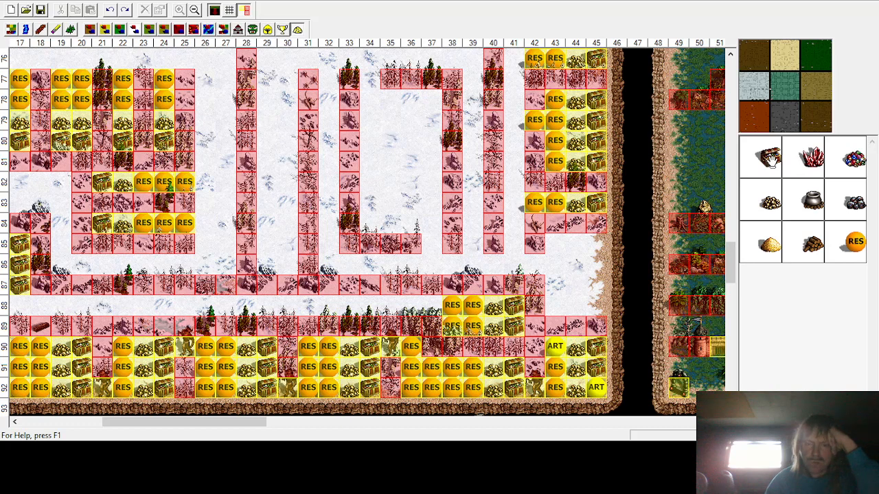
{"action": "left_click", "coordinate": [252, 30]}
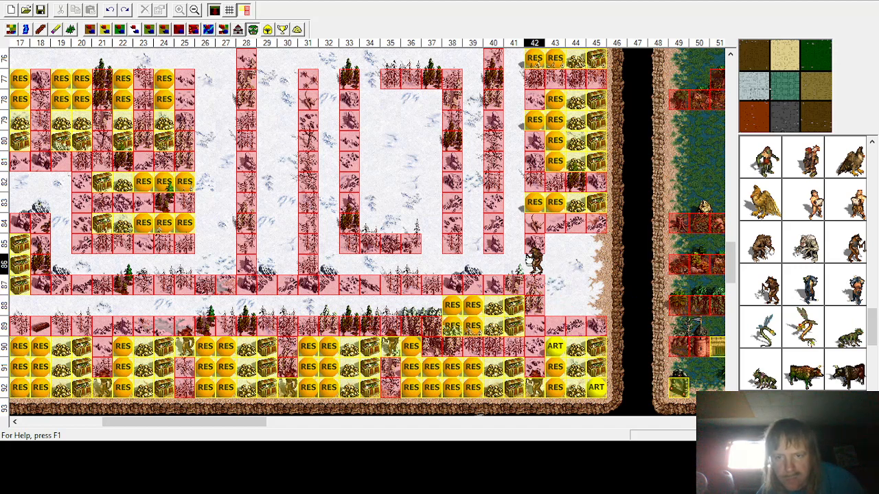
{"action": "left_click", "coordinate": [534, 259]}
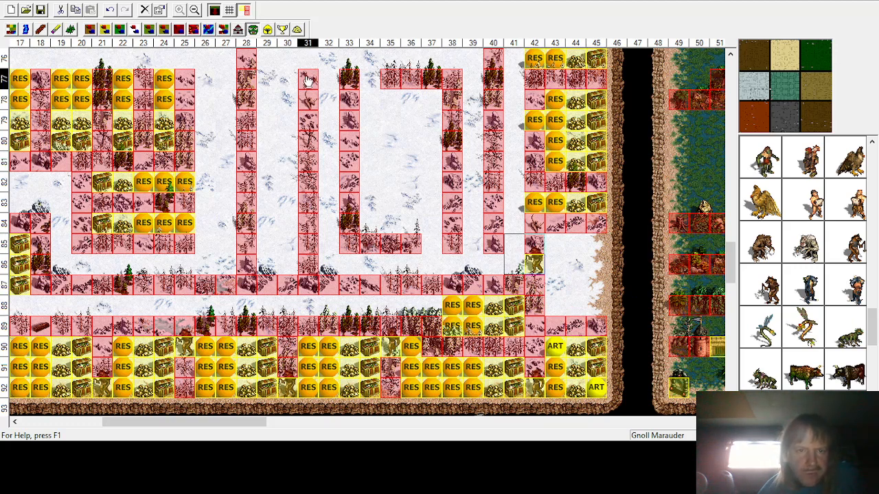
Step: Fill row 88 at columns 43–45 with treasure chests and row 87 at columns 43–45 with gold
{"action": "left_click", "coordinate": [297, 29]}
{"action": "left_click", "coordinate": [783, 159]}
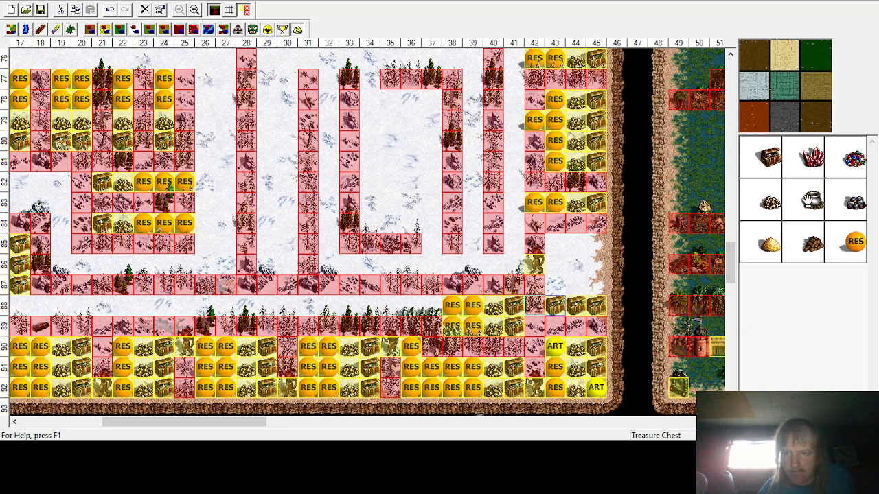
{"action": "left_click", "coordinate": [771, 197]}
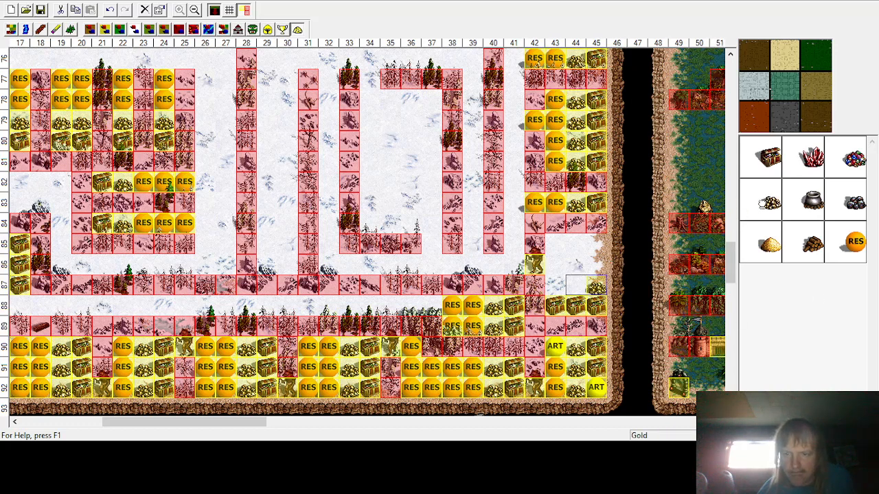
{"action": "left_click", "coordinate": [556, 285]}
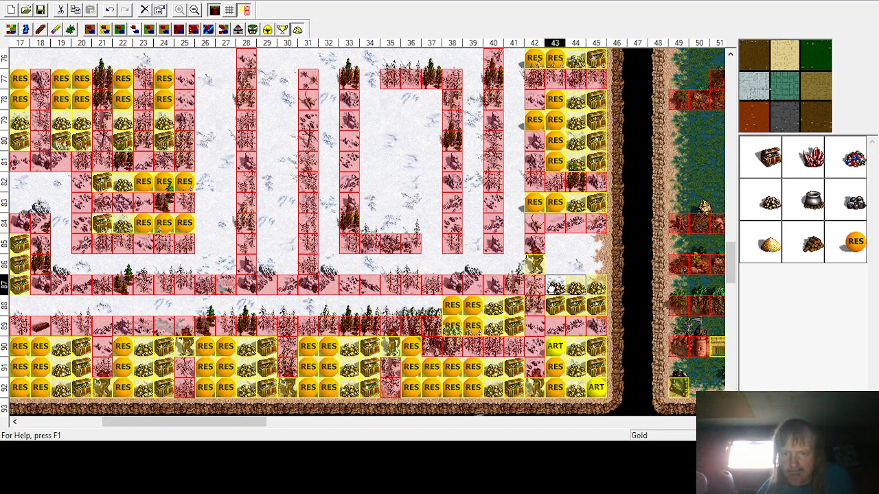
Step: Place random resources in rows 85 and 86 across columns 43–45
{"action": "left_click", "coordinate": [853, 244]}
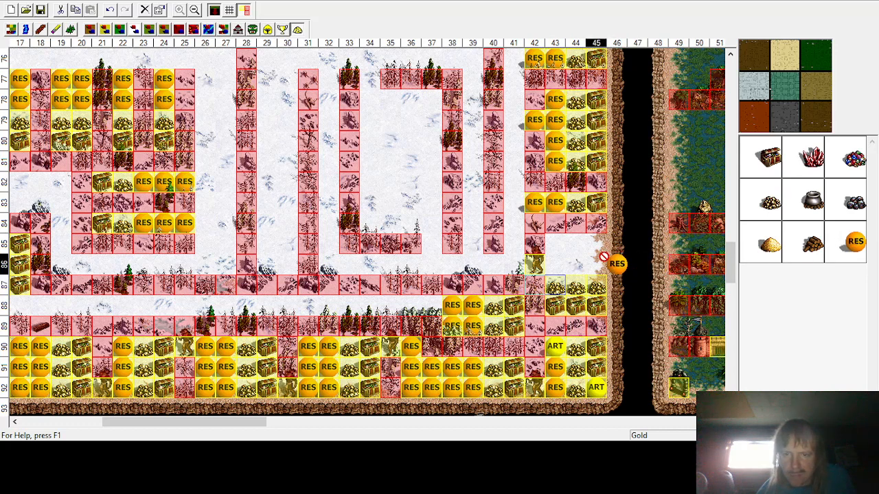
{"action": "left_click", "coordinate": [596, 244]}
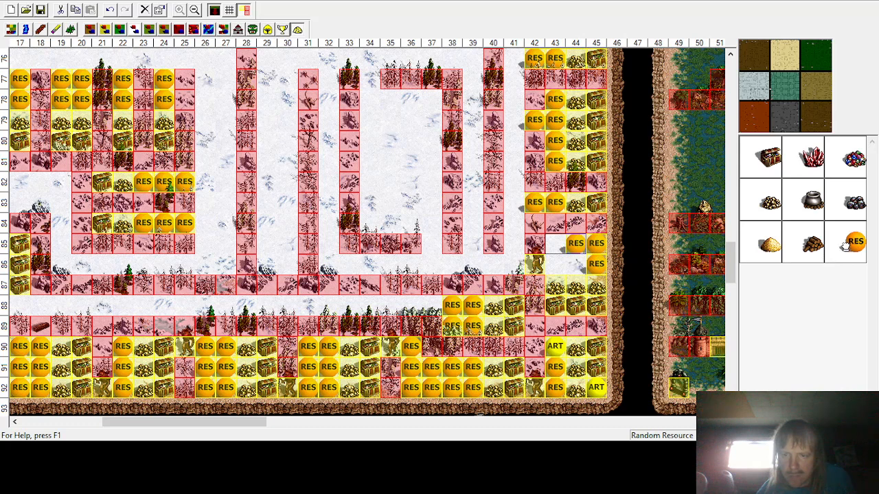
{"action": "left_click", "coordinate": [845, 245]}
{"action": "left_click", "coordinate": [570, 269]}
{"action": "left_click", "coordinate": [863, 248]}
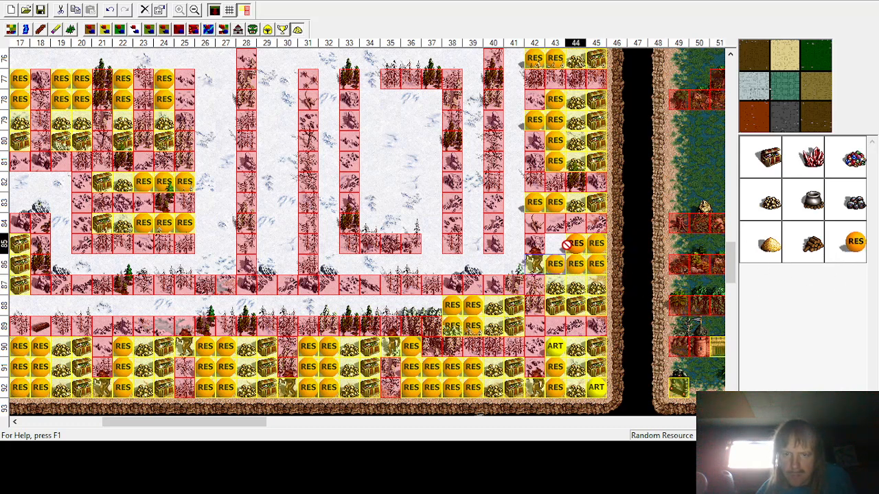
{"action": "left_click", "coordinate": [556, 245]}
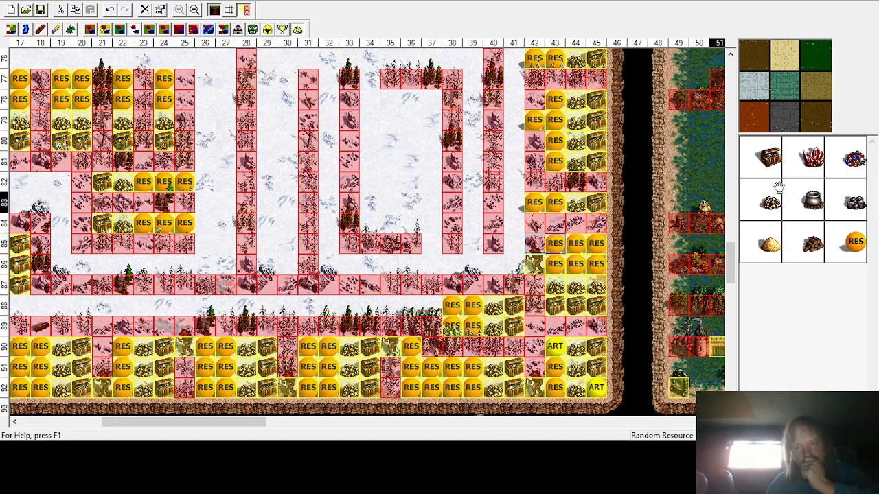
Step: Place treasure chests in row 78 at columns 35–37
{"action": "left_click", "coordinate": [774, 159]}
{"action": "left_click", "coordinate": [431, 100]}
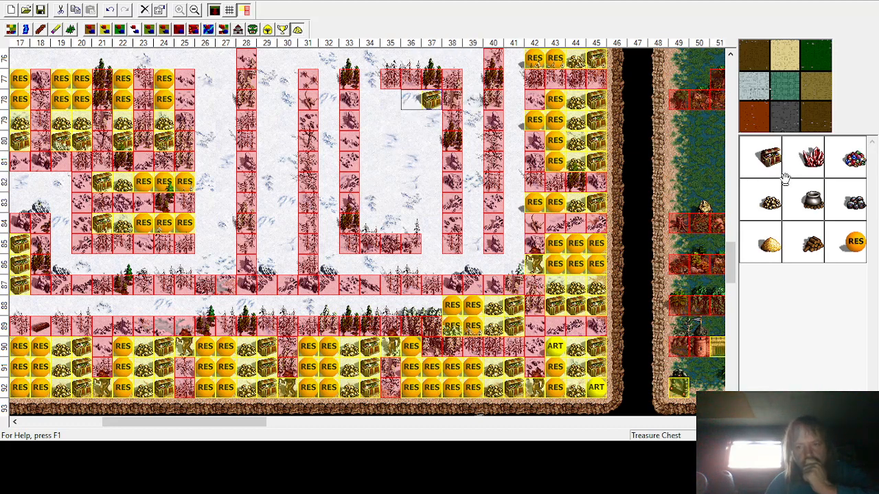
{"action": "left_click", "coordinate": [410, 100]}
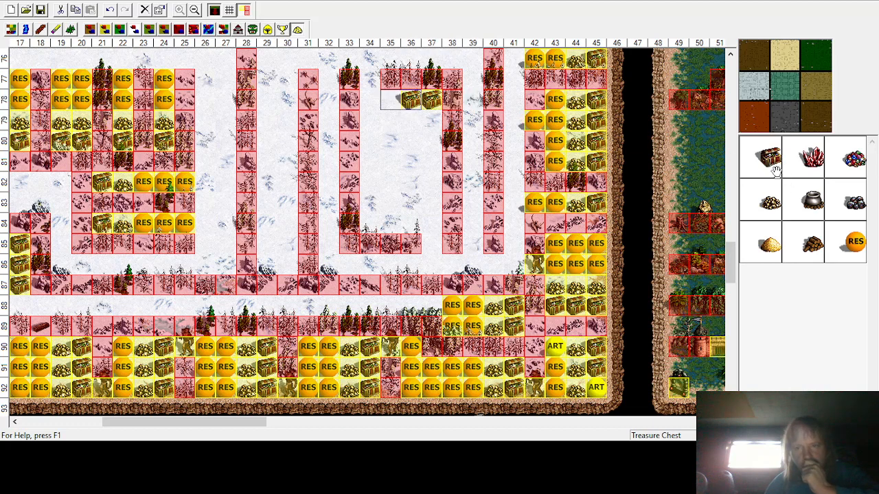
{"action": "left_click", "coordinate": [390, 101]}
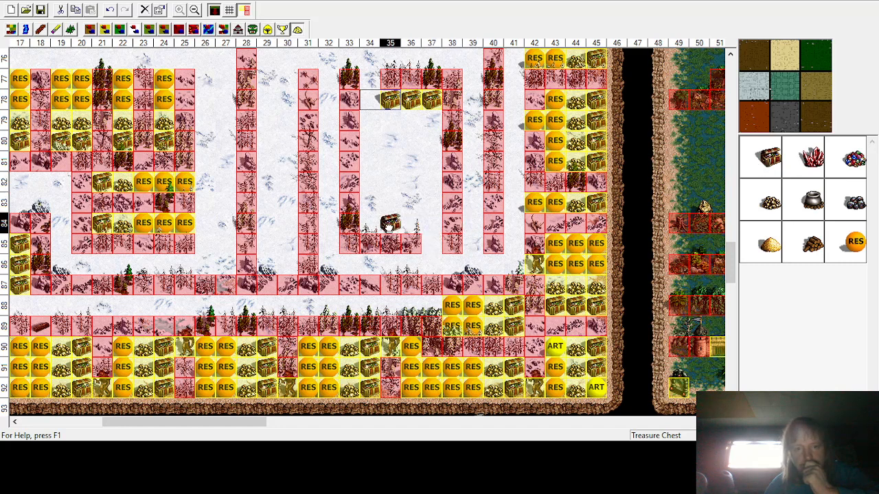
Step: Place treasure chests in row 84 at columns 34–36
{"action": "left_click", "coordinate": [370, 223]}
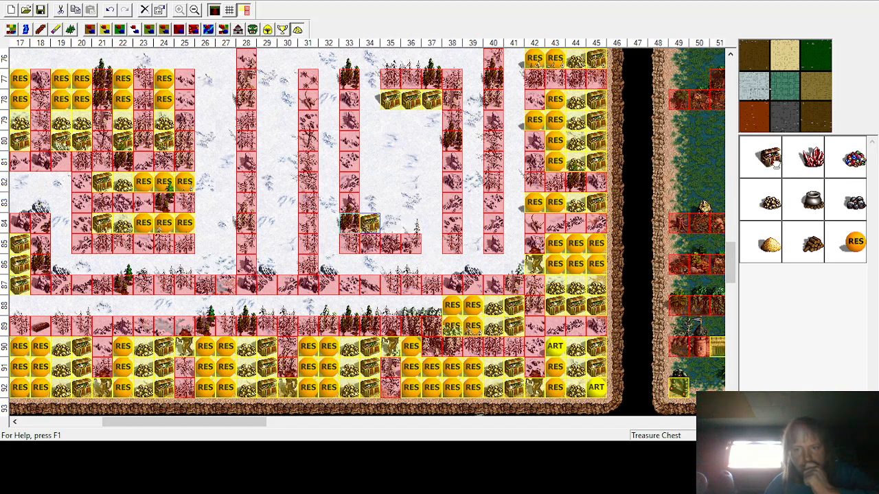
{"action": "left_click", "coordinate": [390, 223]}
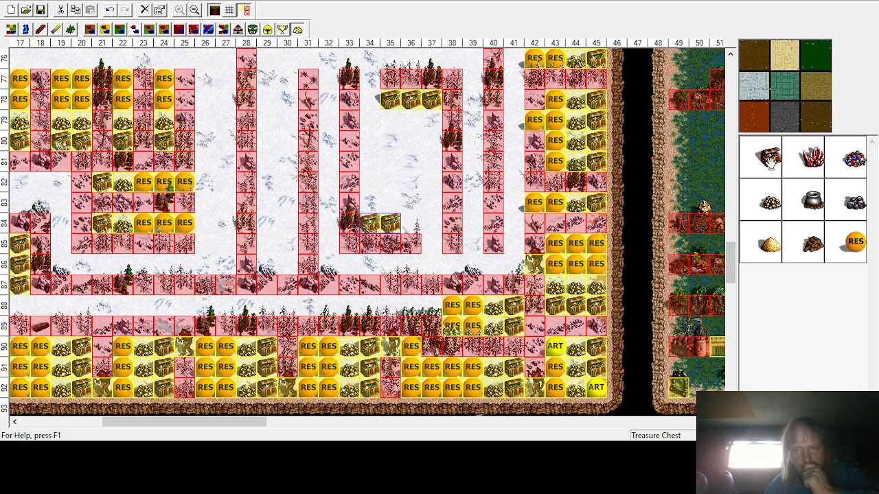
{"action": "left_click", "coordinate": [411, 224]}
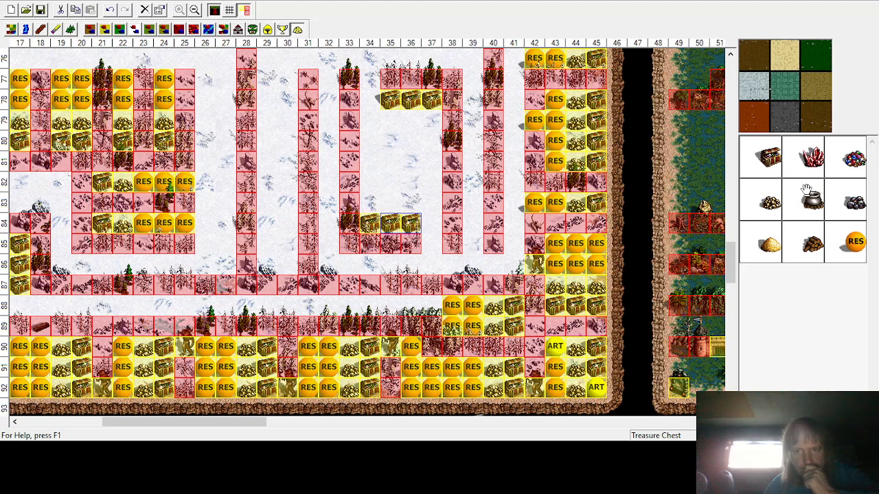
Step: Place gold piles in row 79 at columns 35–36 and row 83 at columns 34–36
{"action": "left_click", "coordinate": [768, 203]}
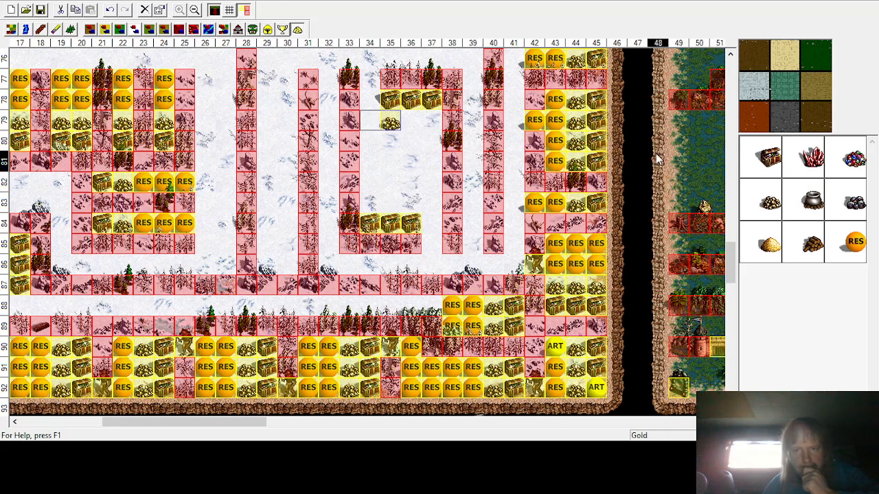
{"action": "left_click", "coordinate": [390, 122]}
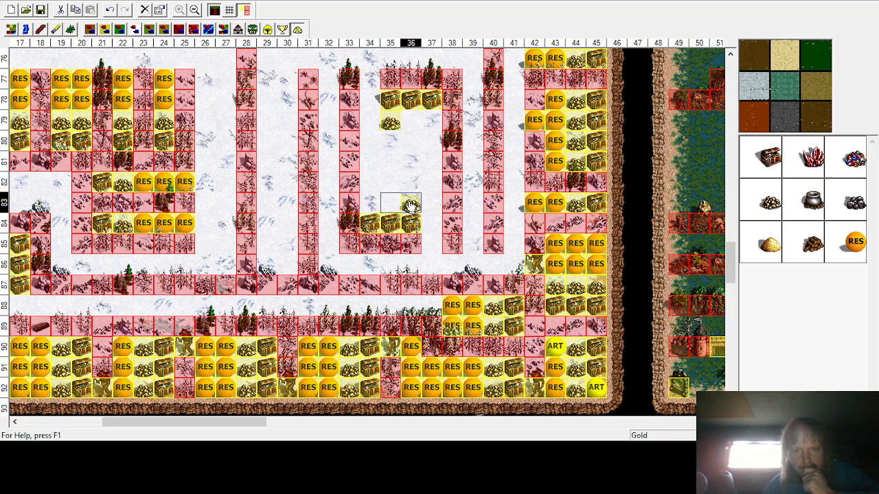
{"action": "left_click", "coordinate": [410, 203]}
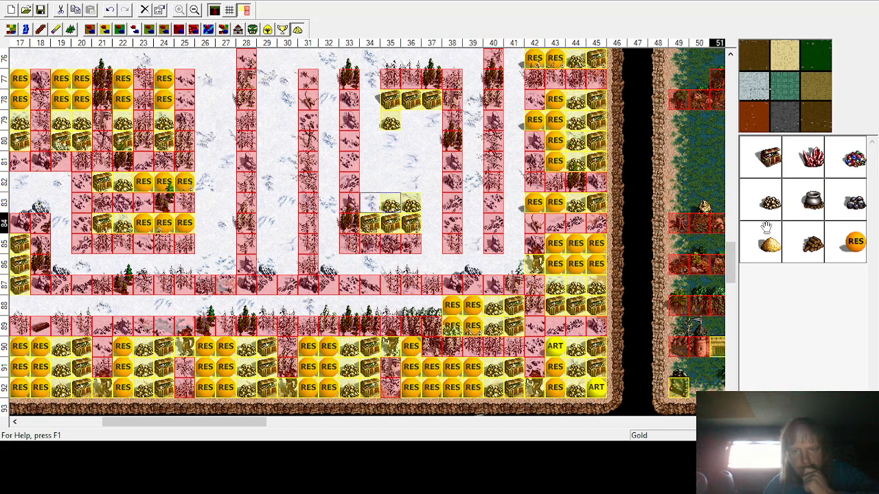
{"action": "left_click", "coordinate": [370, 204]}
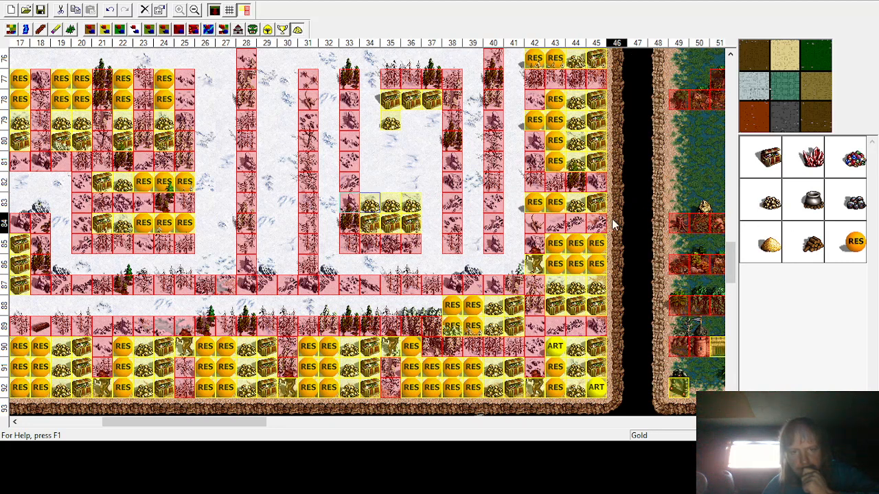
{"action": "left_click", "coordinate": [410, 122]}
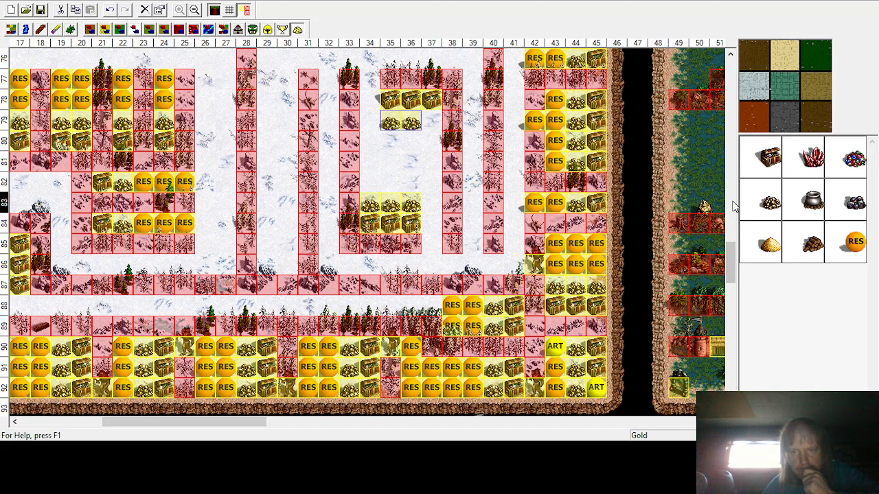
Step: Place a gold pile at row 79 column 37, then random resources in row 82 columns 34–36 and row 80 columns 35–37
{"action": "left_click", "coordinate": [431, 122]}
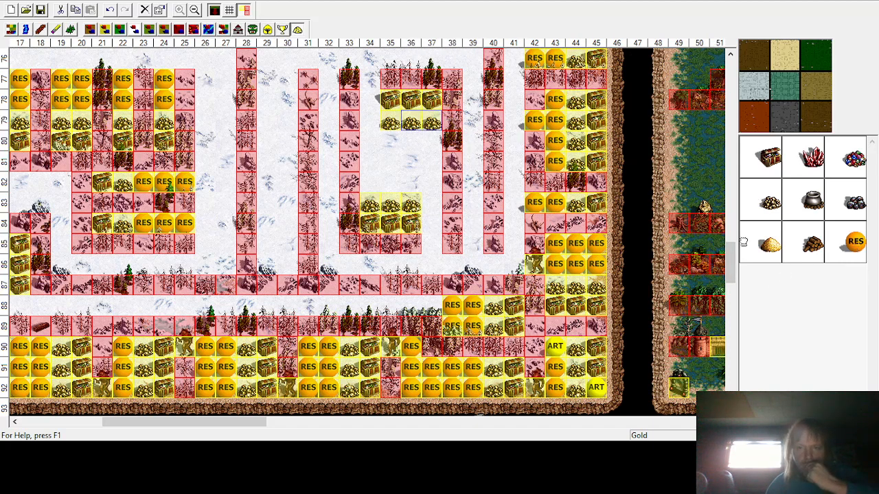
{"action": "left_click", "coordinate": [410, 182]}
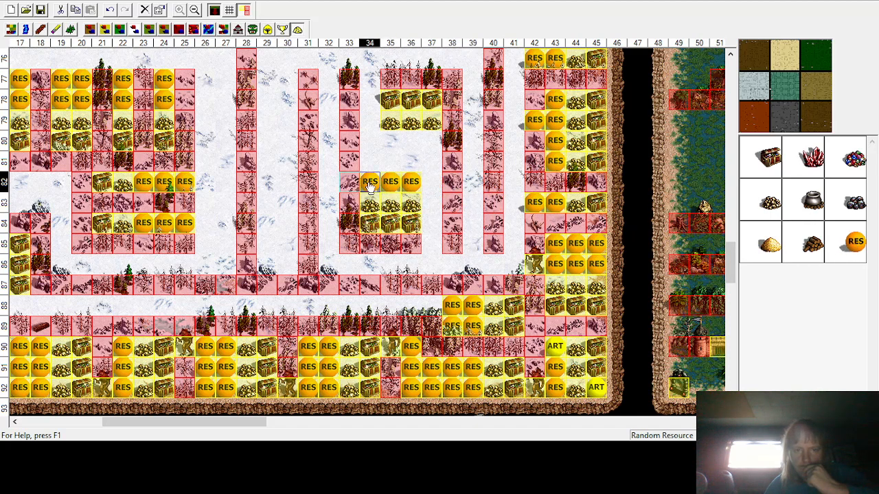
{"action": "left_click_drag", "start_coordinate": [855, 254], "coordinate": [431, 140]}
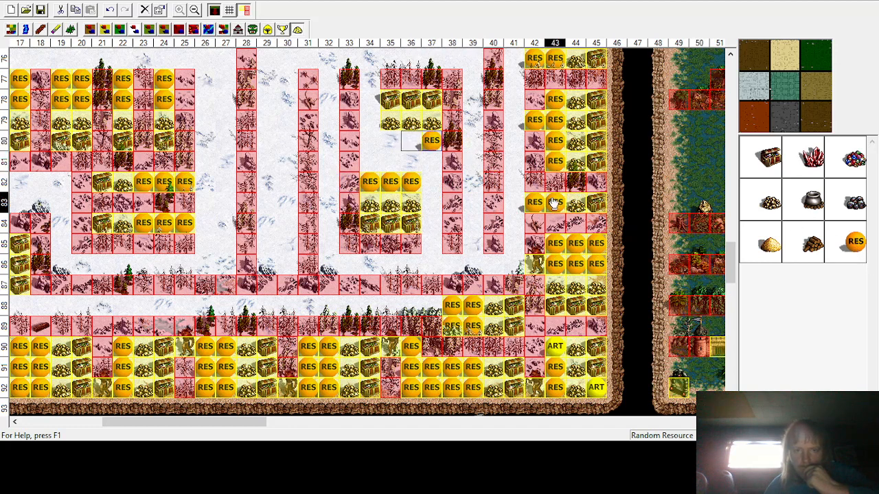
{"action": "left_click_drag", "start_coordinate": [841, 240], "coordinate": [405, 145]}
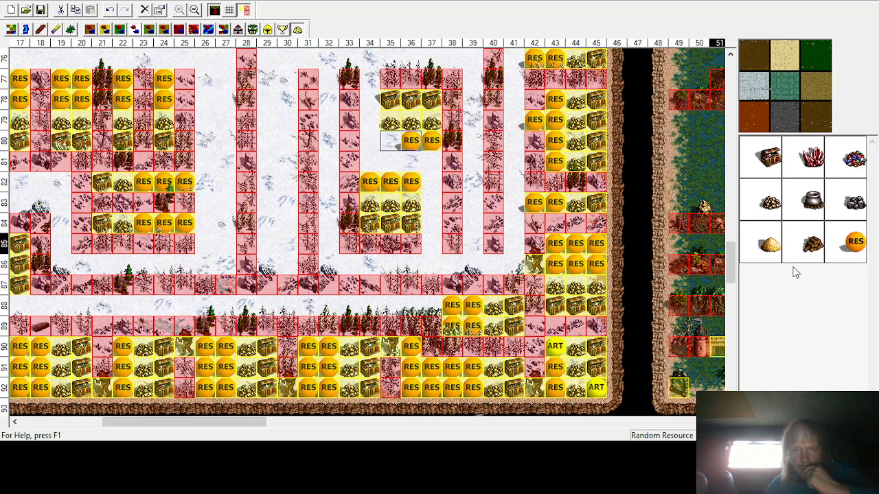
{"action": "left_click_drag", "start_coordinate": [857, 249], "coordinate": [399, 149]}
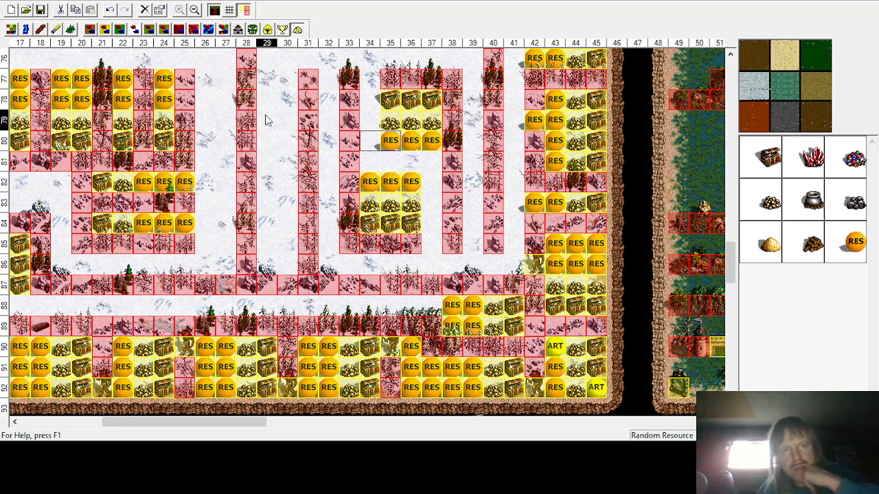
Step: Place random artifacts in row 81 at columns 35 and 36
{"action": "left_click", "coordinate": [284, 30]}
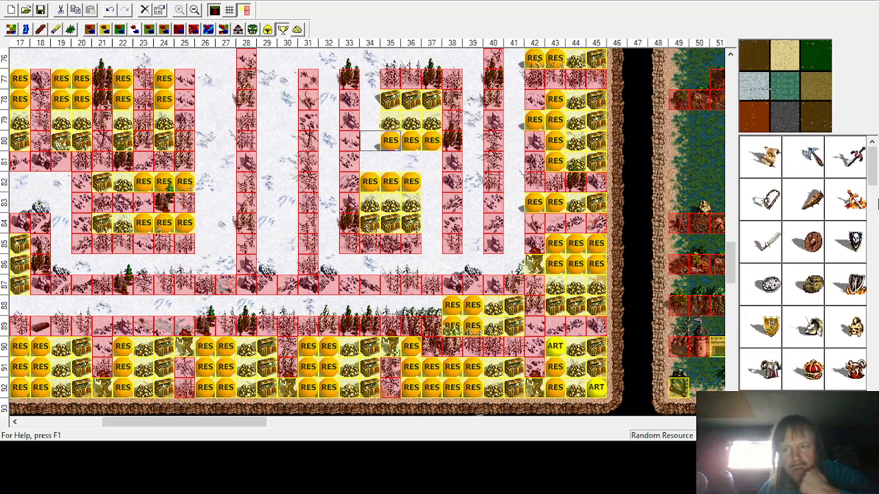
{"action": "left_click_drag", "start_coordinate": [872, 165], "coordinate": [872, 384]}
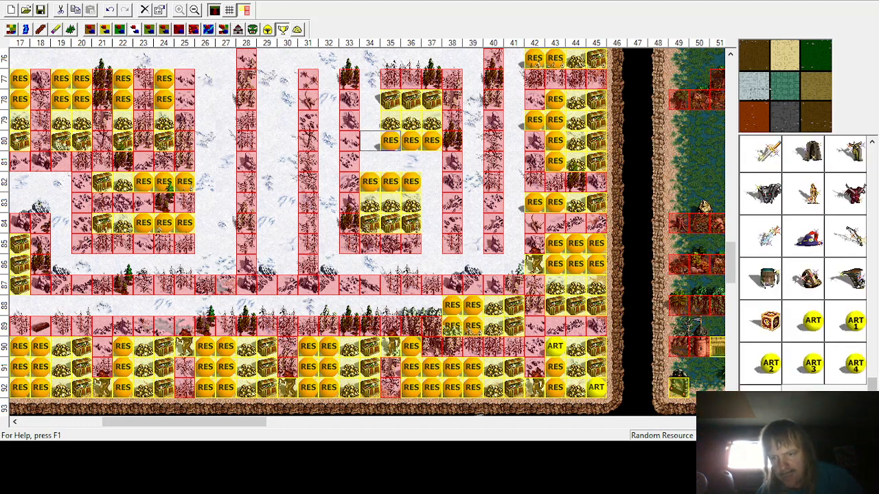
{"action": "left_click", "coordinate": [810, 321]}
{"action": "left_click", "coordinate": [411, 161]}
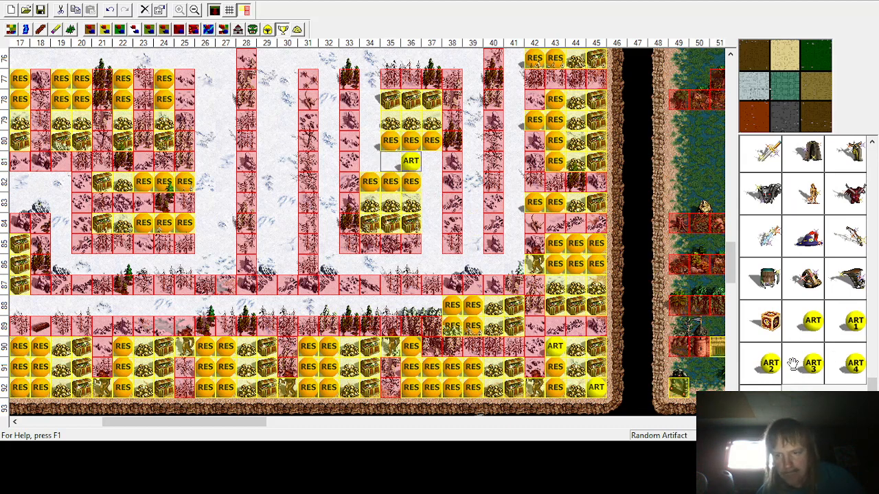
{"action": "left_click", "coordinate": [389, 160]}
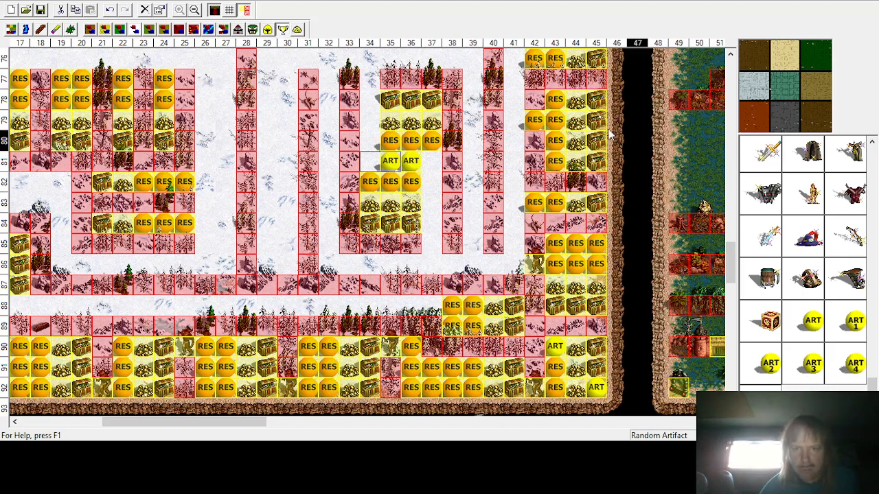
Step: Place random resources at row 80 column 34, row 81 columns 34 and 37, and row 82 column 37
{"action": "left_click", "coordinate": [297, 29]}
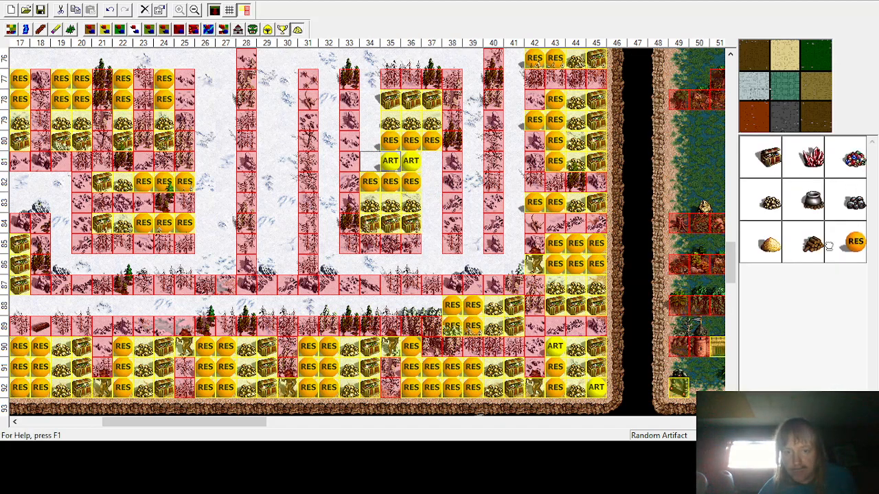
{"action": "left_click", "coordinate": [432, 160]}
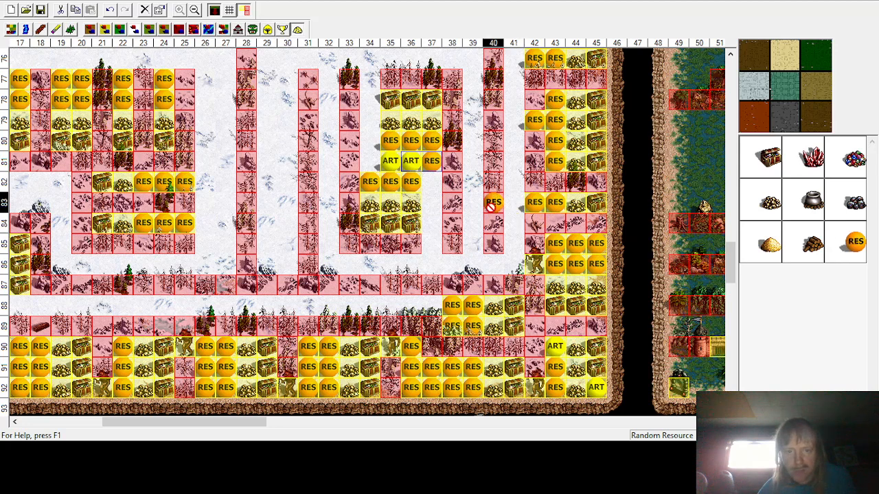
{"action": "left_click", "coordinate": [431, 181]}
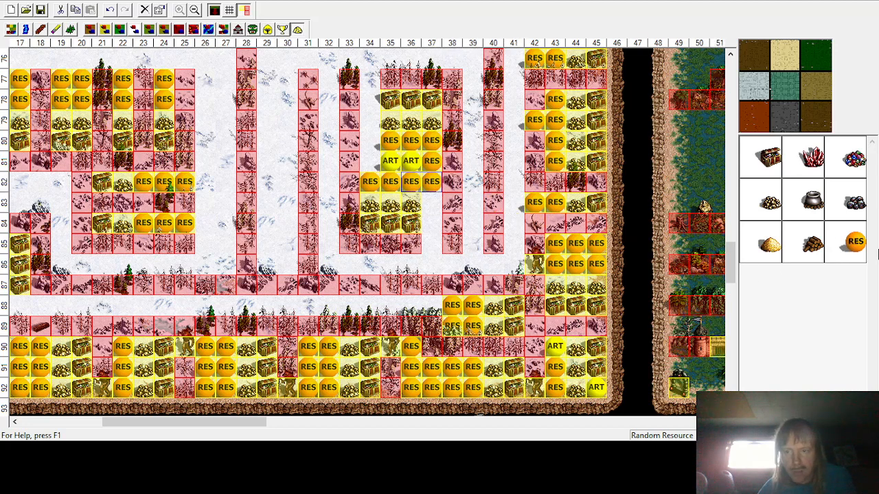
{"action": "left_click", "coordinate": [371, 141]}
{"action": "left_click", "coordinate": [369, 161]}
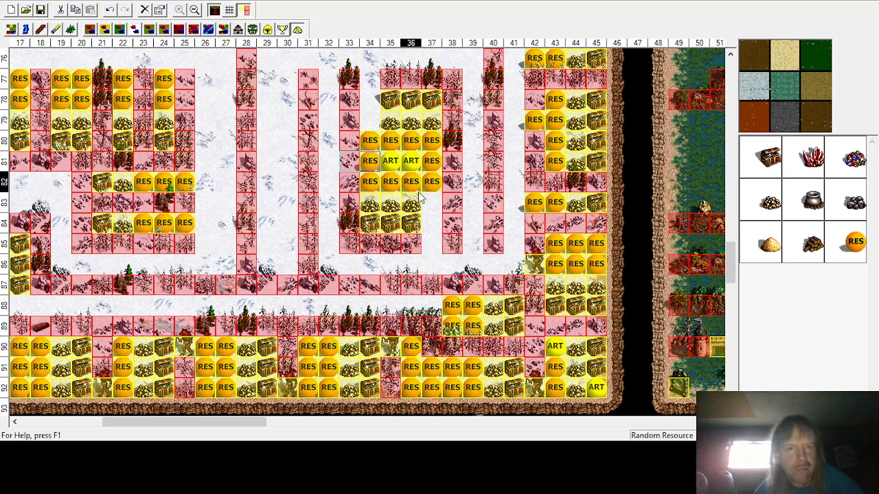
Step: Place Greater Basilisk guards at row 84 column 37 and row 78 column 34
{"action": "left_click", "coordinate": [252, 30]}
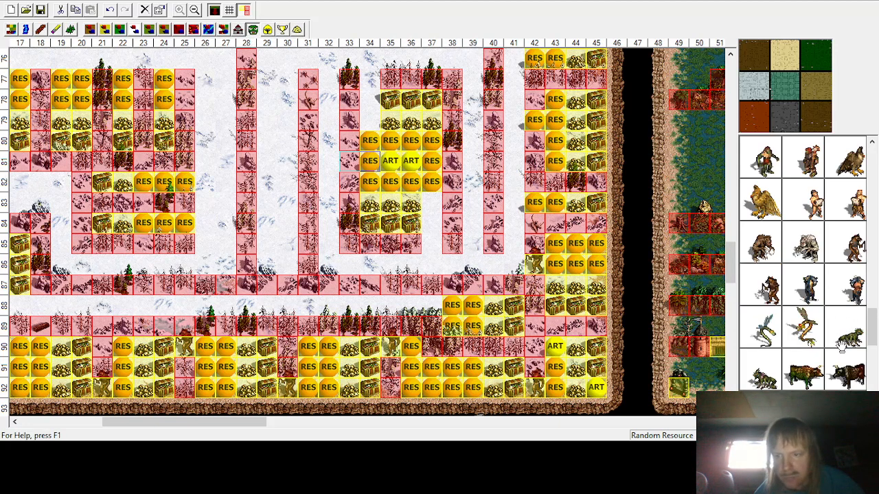
{"action": "left_click", "coordinate": [764, 376]}
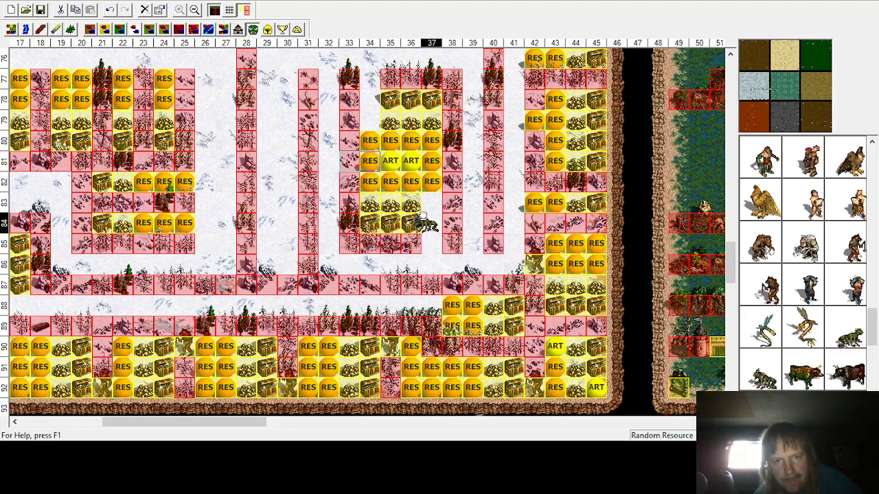
{"action": "left_click", "coordinate": [431, 219]}
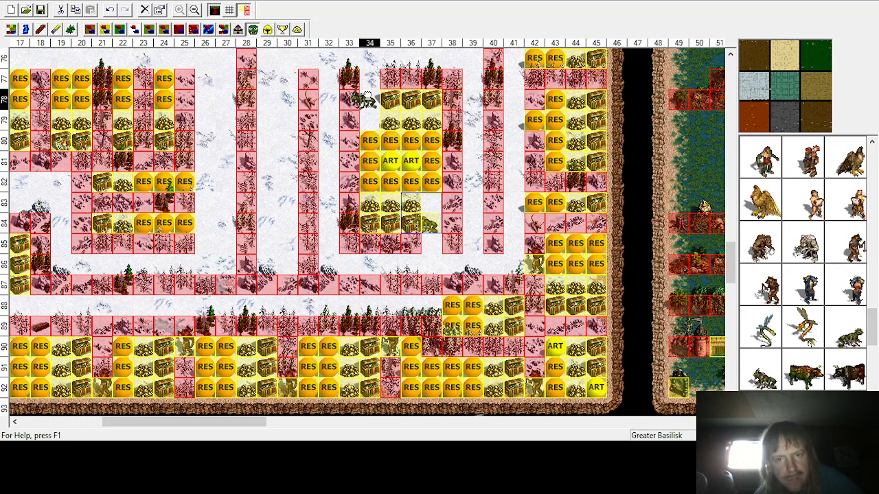
{"action": "left_click", "coordinate": [374, 107]}
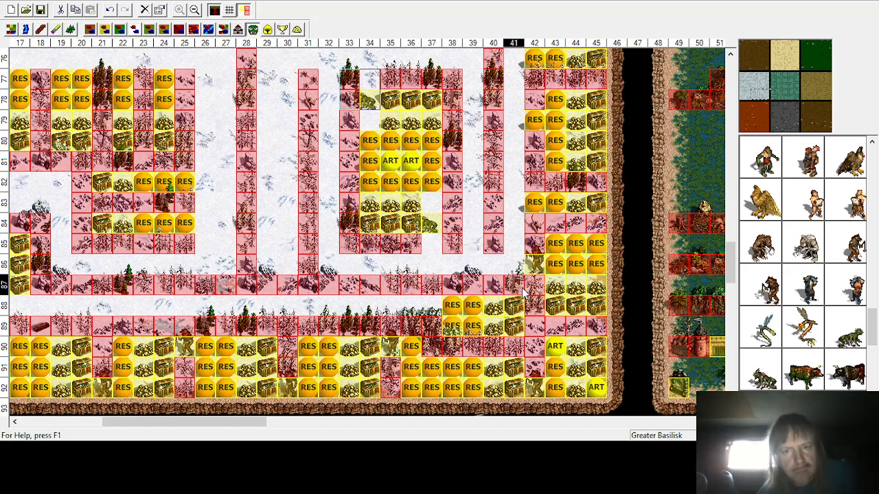
Step: Place a gold pile at row 79 column 34 and treasure chests in rows 85–86 at columns 29–30
{"action": "left_click", "coordinate": [298, 29]}
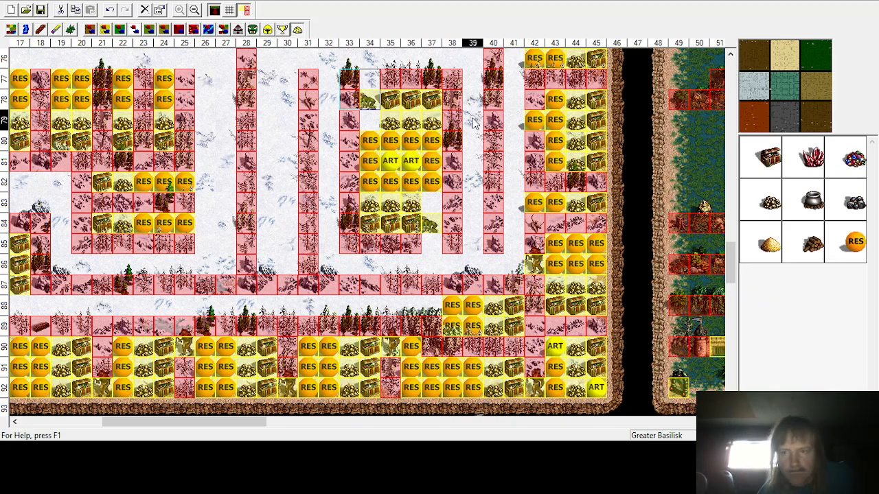
{"action": "left_click", "coordinate": [370, 126]}
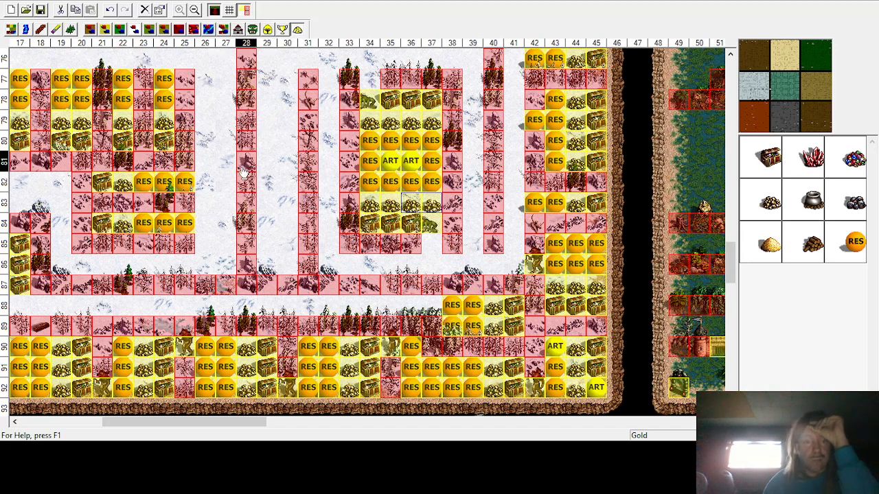
{"action": "scroll", "coordinate": [265, 145], "scroll_direction": "up", "scroll_amount": 1}
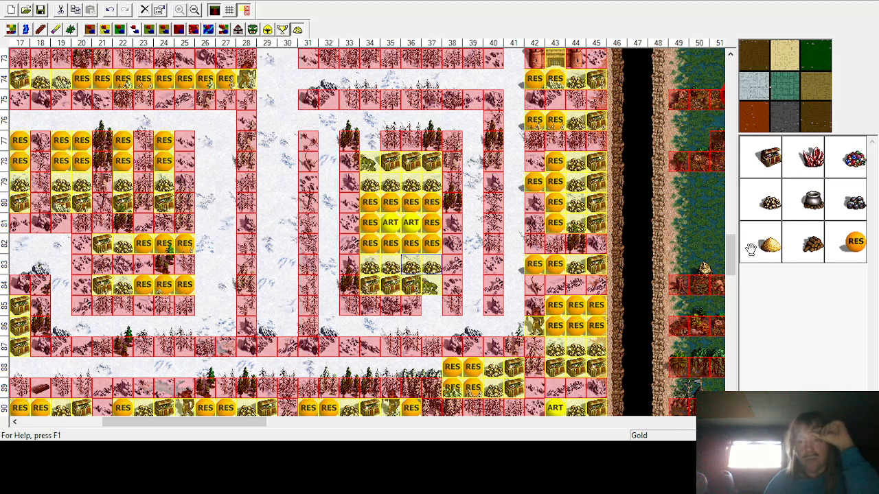
{"action": "left_click", "coordinate": [762, 158]}
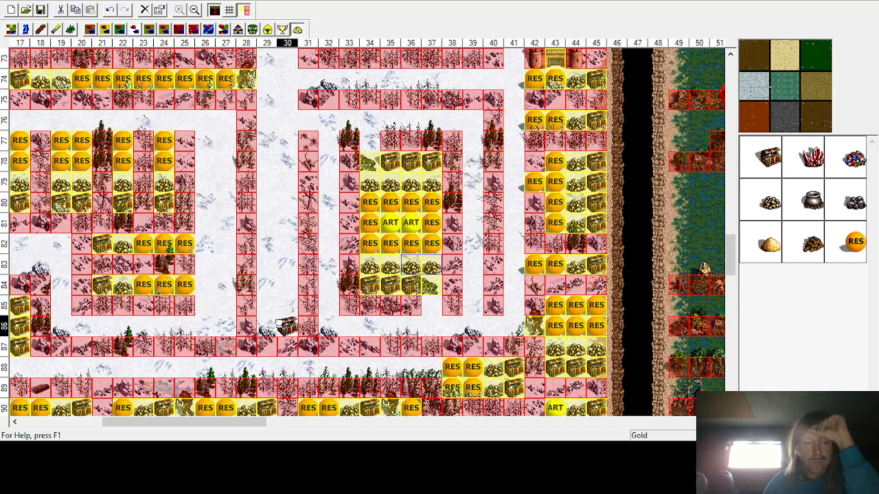
{"action": "left_click", "coordinate": [287, 326]}
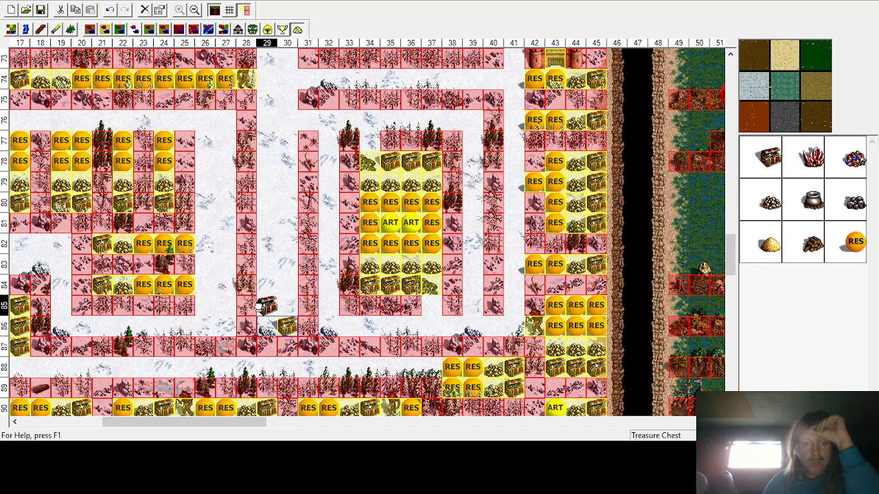
{"action": "left_click", "coordinate": [267, 326]}
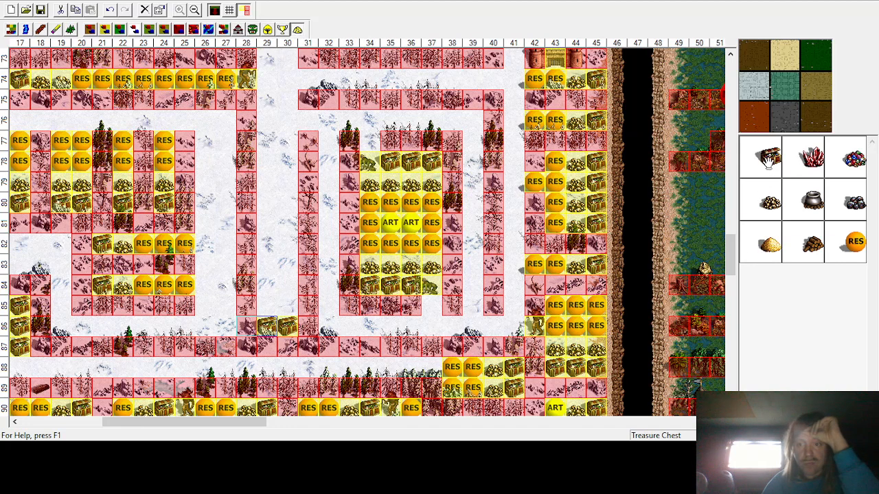
{"action": "left_click", "coordinate": [287, 306]}
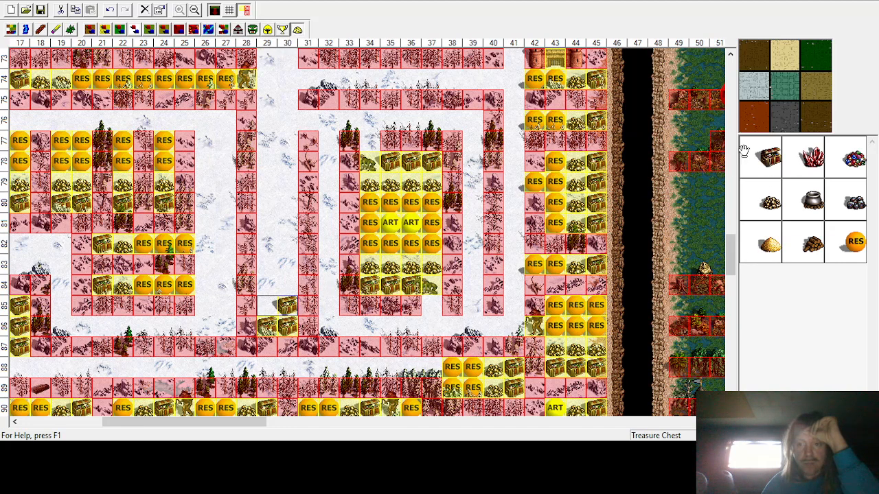
{"action": "left_click", "coordinate": [267, 306]}
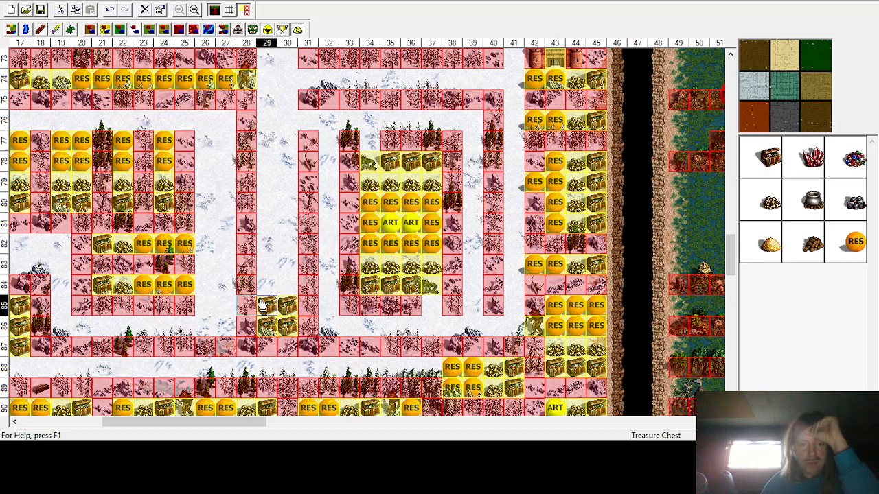
Step: Place gold piles in rows 83 and 84 at columns 29–30
{"action": "left_click", "coordinate": [764, 207]}
{"action": "left_click", "coordinate": [285, 265]}
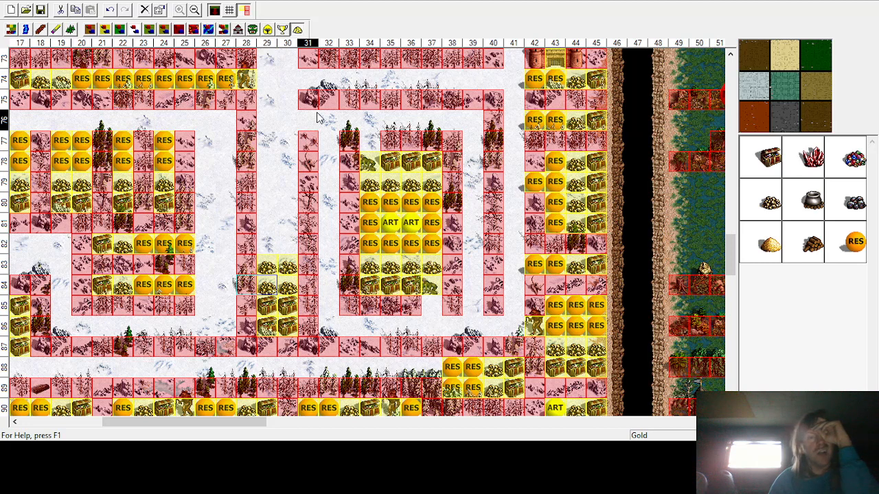
Step: Place a Dragon Fly guard at row 78 column 30
{"action": "left_click", "coordinate": [252, 28]}
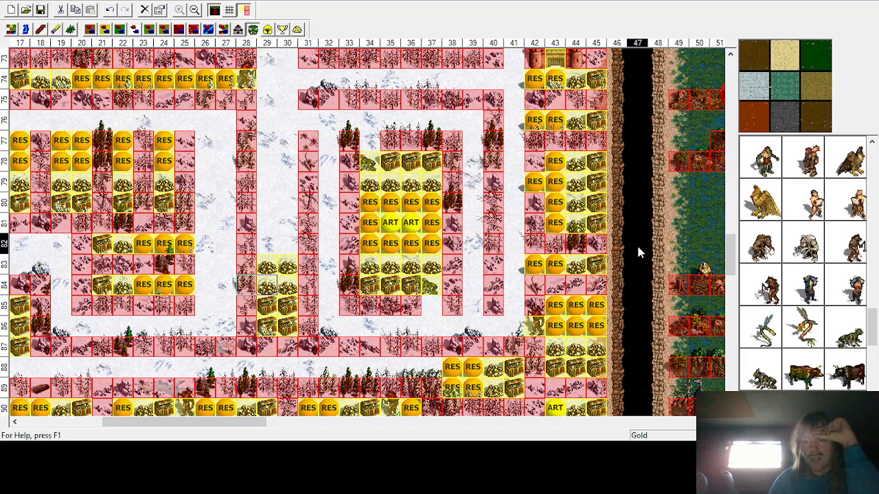
{"action": "left_click", "coordinate": [807, 335]}
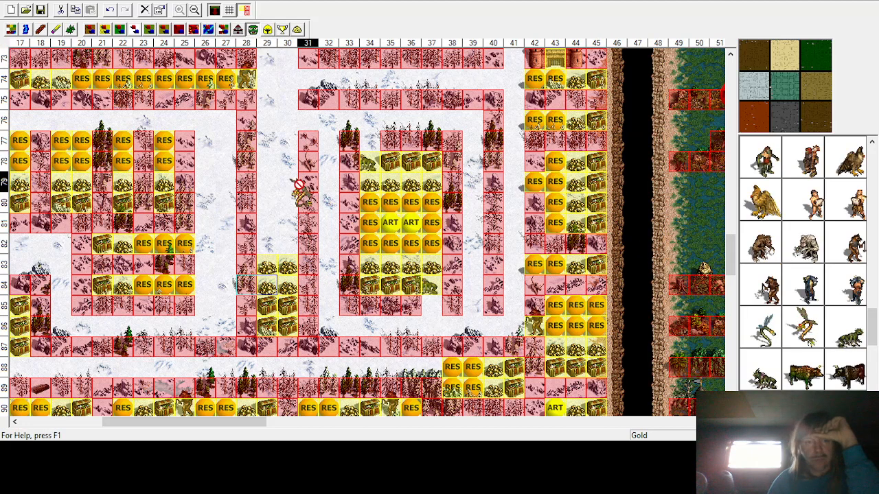
{"action": "left_click", "coordinate": [278, 151]}
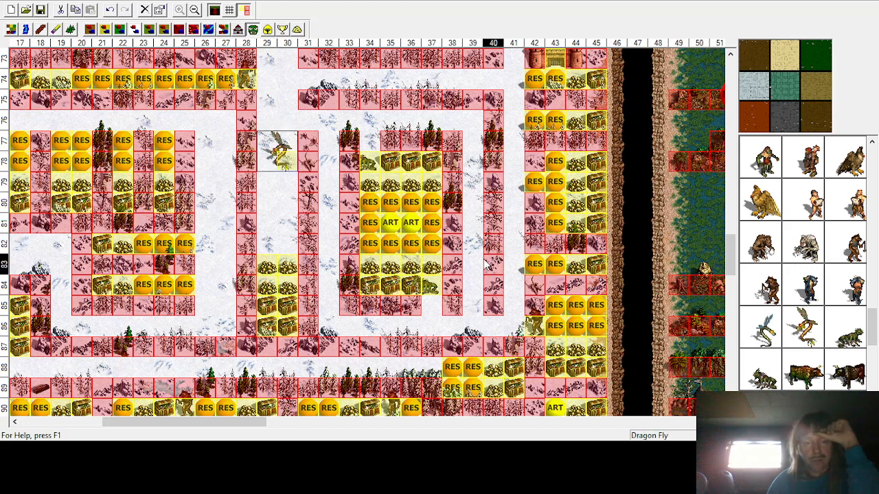
Step: Place random resources in rows 81–82 at columns 29–30 and at row 80 column 29
{"action": "left_click", "coordinate": [296, 29]}
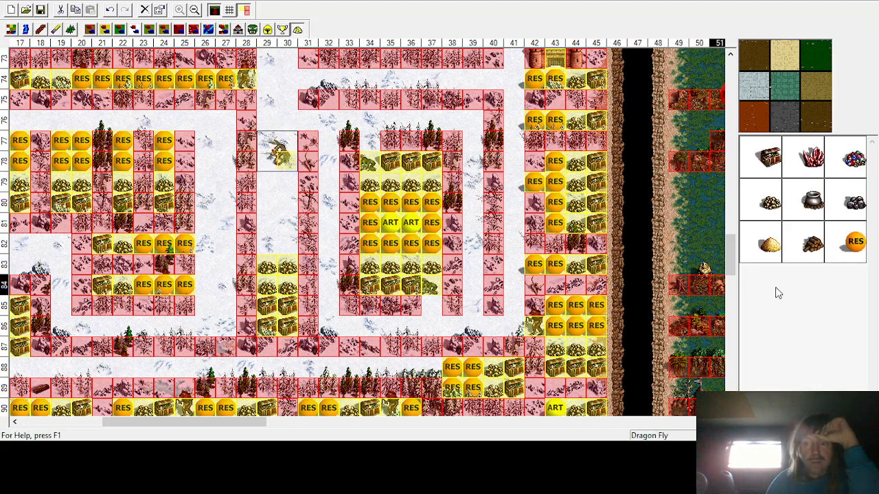
{"action": "left_click", "coordinate": [855, 241]}
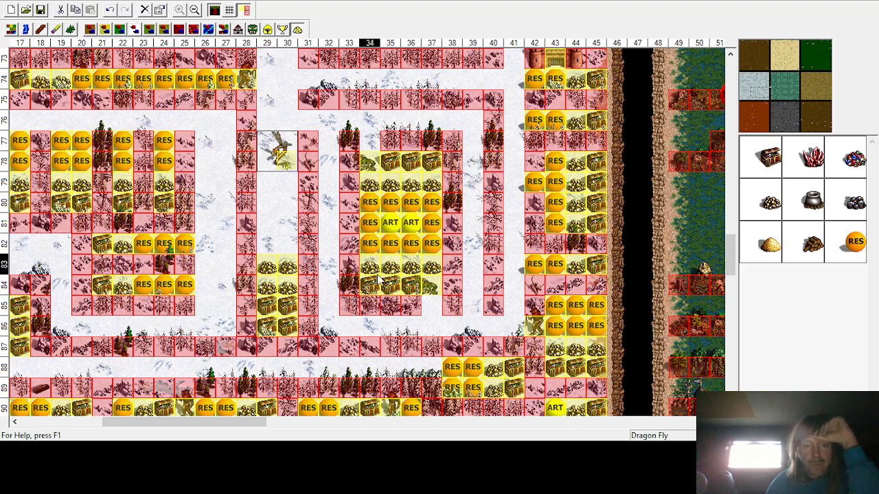
{"action": "left_click", "coordinate": [275, 243]}
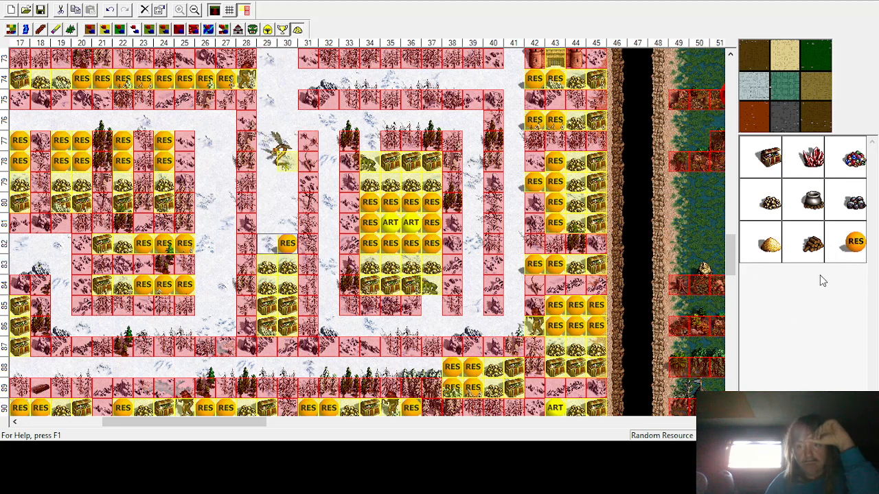
{"action": "left_click", "coordinate": [856, 242]}
{"action": "left_click", "coordinate": [254, 245]}
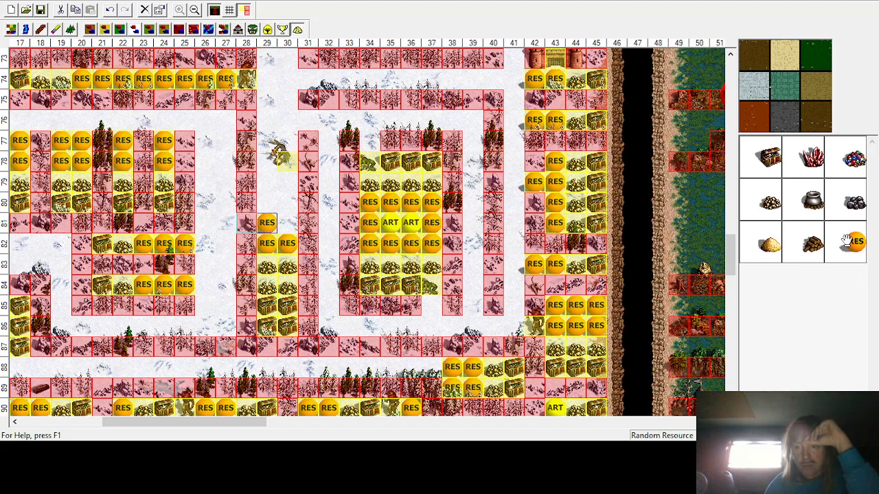
{"action": "left_click", "coordinate": [287, 223]}
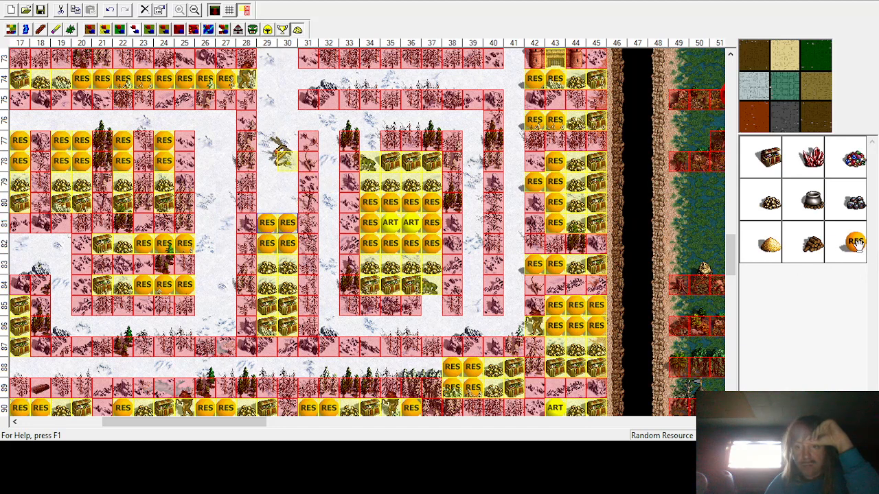
{"action": "left_click", "coordinate": [267, 202]}
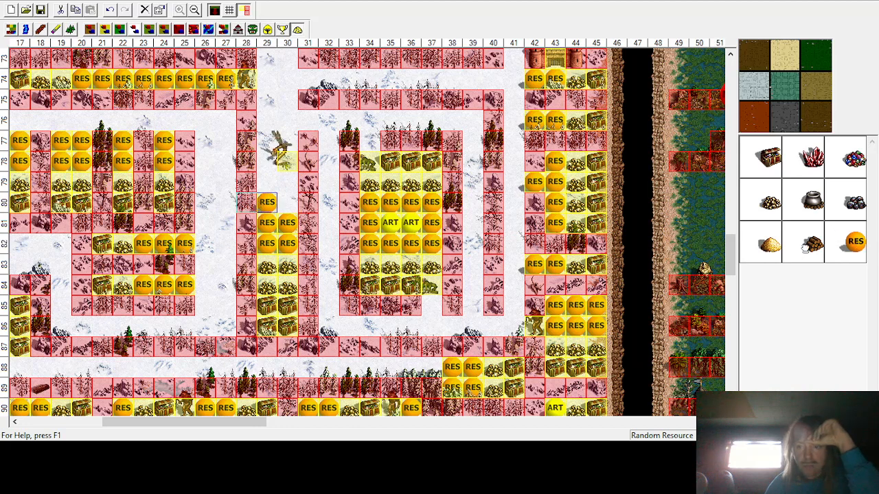
Step: Place random resources in rows 77–80 at columns 29–30, plus one at row 77 column 34 and one at row 85 column 37
{"action": "left_click", "coordinate": [287, 201]}
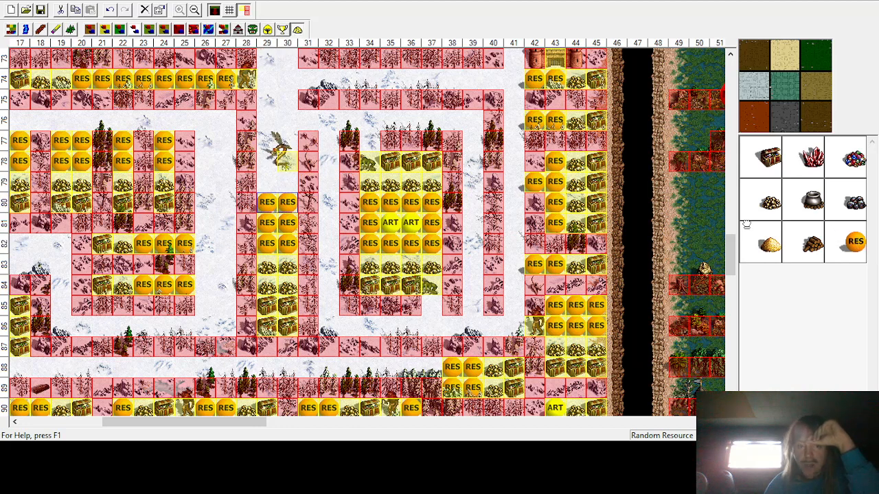
{"action": "left_click", "coordinate": [267, 160]}
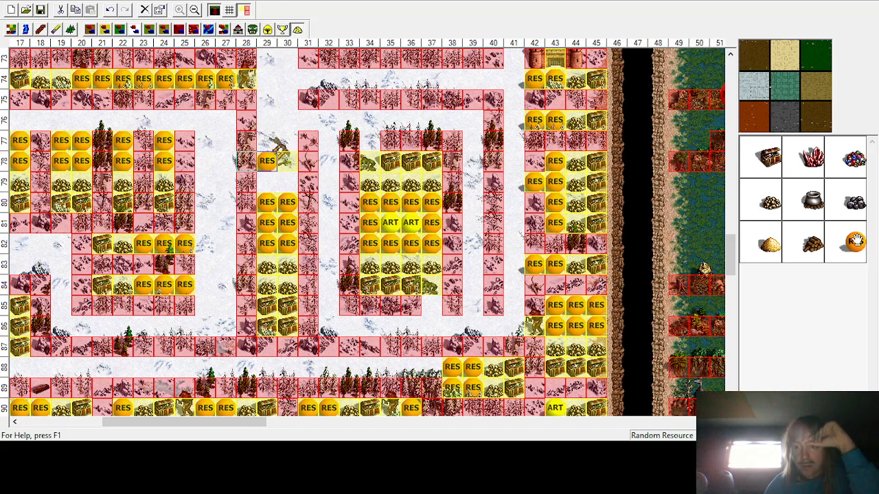
{"action": "left_click", "coordinate": [287, 140]}
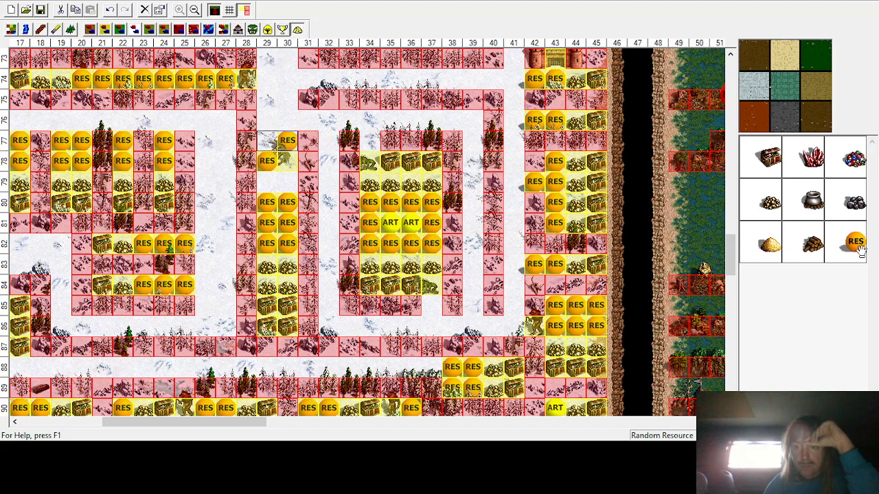
{"action": "left_click", "coordinate": [267, 140]}
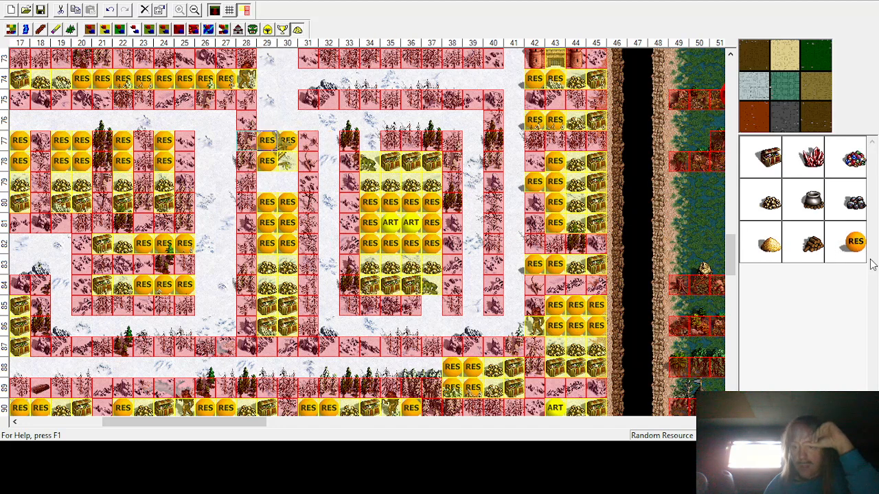
{"action": "left_click", "coordinate": [390, 160]}
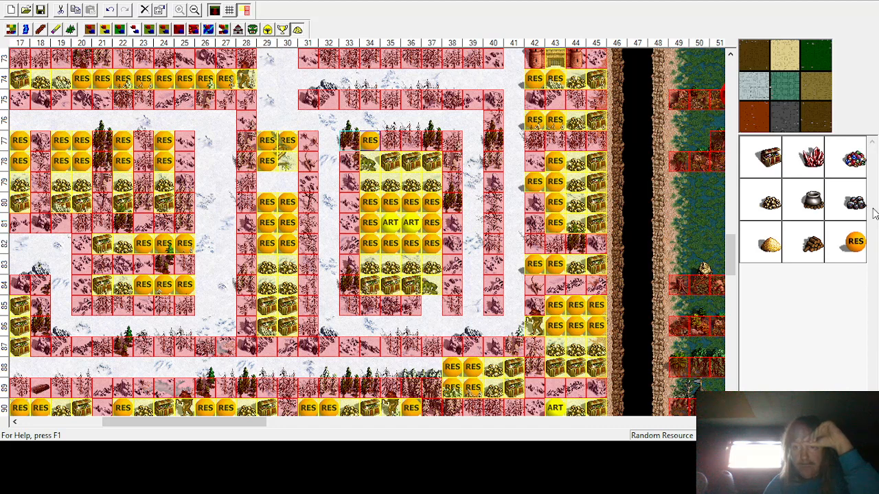
{"action": "left_click", "coordinate": [432, 309]}
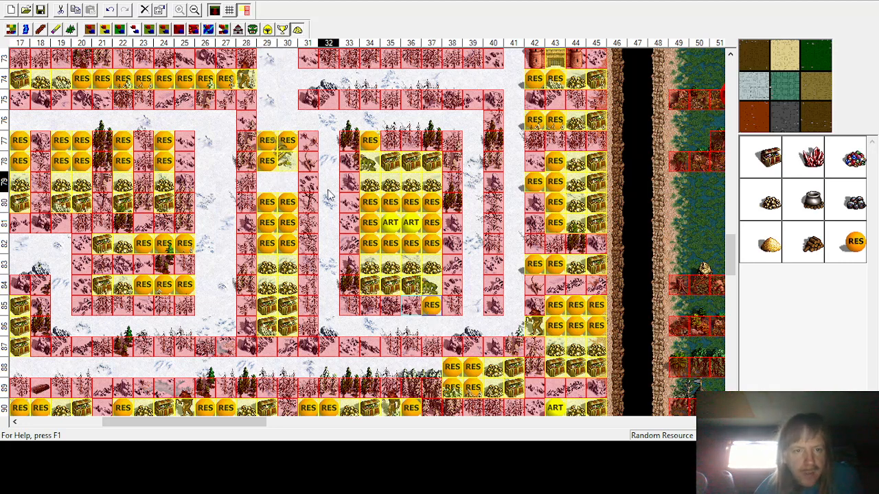
{"action": "left_click", "coordinate": [287, 181]}
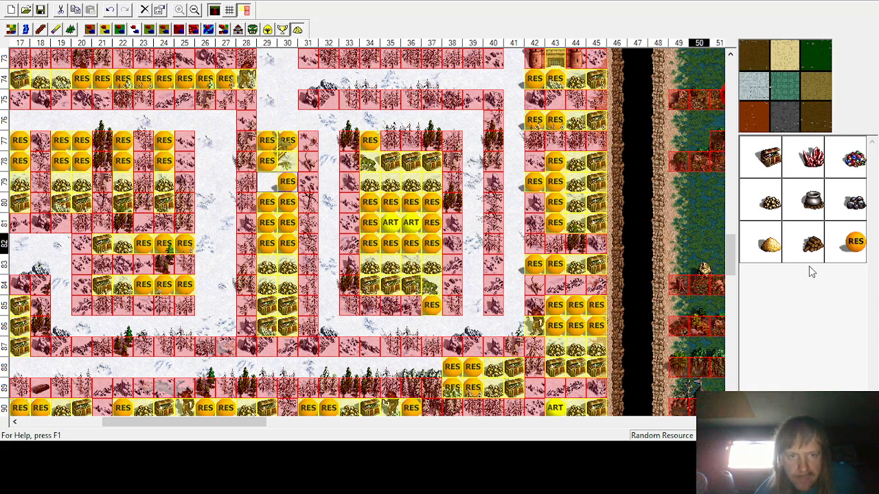
{"action": "left_click", "coordinate": [267, 181]}
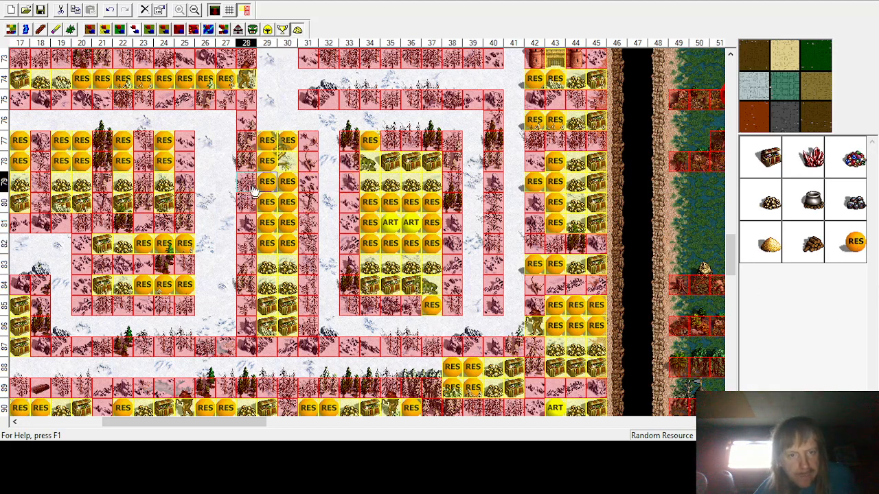
Step: Place a treasure chest, a gold pile and a random resource down column 16 in rows 62–64
{"action": "scroll", "coordinate": [309, 319], "scroll_direction": "up", "scroll_amount": 3}
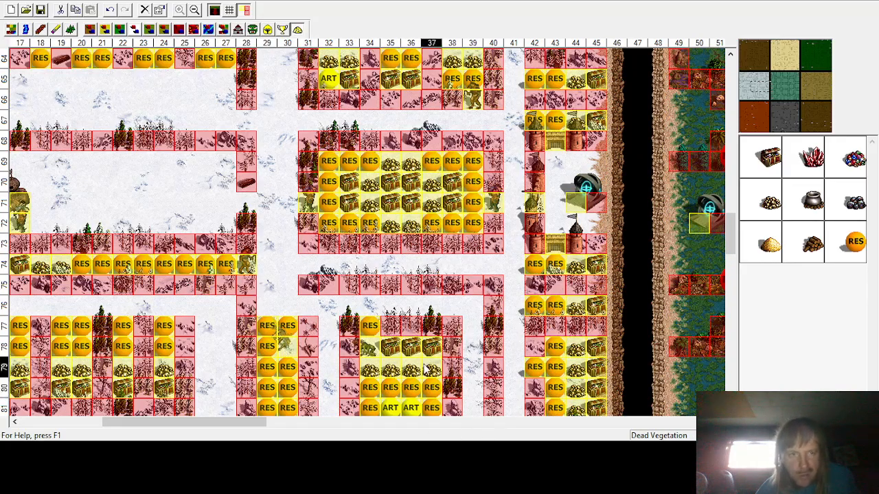
{"action": "scroll", "coordinate": [422, 343], "scroll_direction": "up", "scroll_amount": 3}
{"action": "scroll", "coordinate": [422, 343], "scroll_direction": "up", "scroll_amount": 3}
{"action": "scroll", "coordinate": [429, 316], "scroll_direction": "down", "scroll_amount": 7}
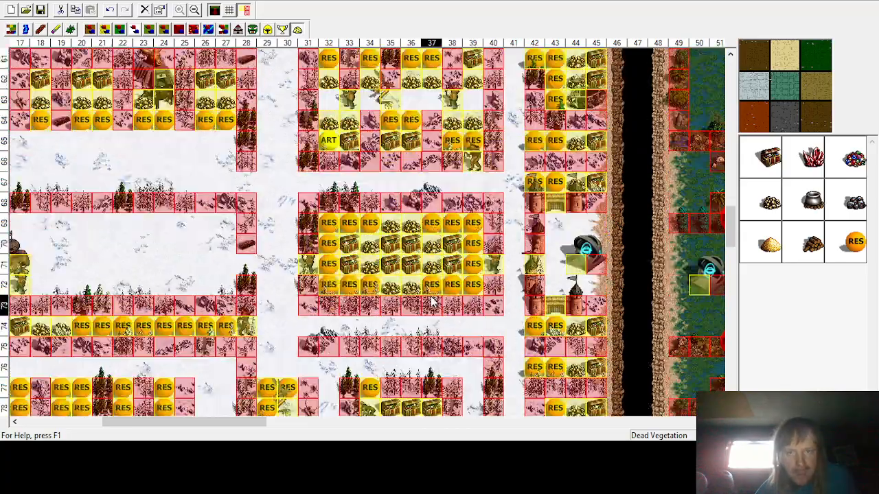
{"action": "scroll", "coordinate": [432, 300], "scroll_direction": "down", "scroll_amount": 4}
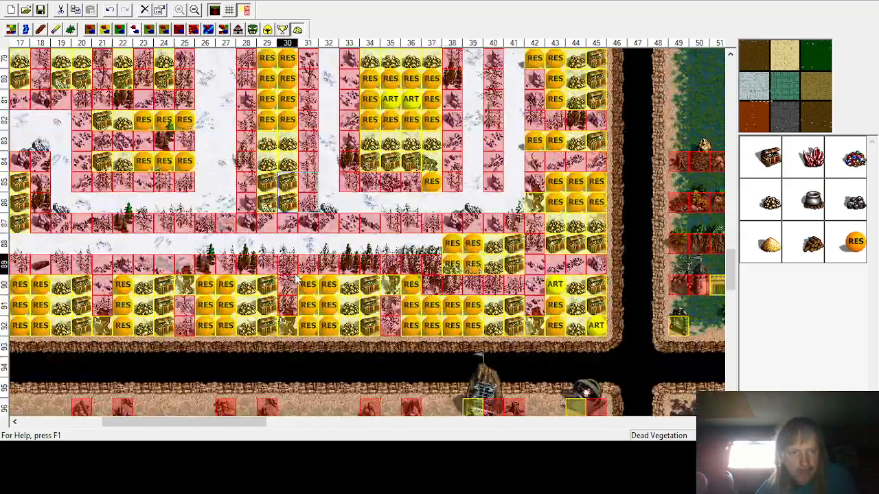
{"action": "scroll", "coordinate": [294, 288], "scroll_direction": "up", "scroll_amount": 3}
{"action": "scroll", "coordinate": [294, 288], "scroll_direction": "up", "scroll_amount": 3}
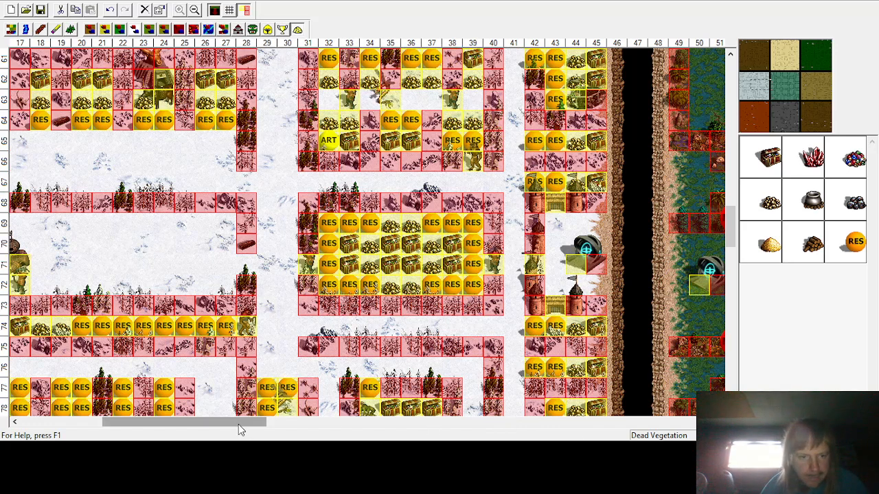
{"action": "left_click_drag", "start_coordinate": [238, 422], "coordinate": [205, 420]}
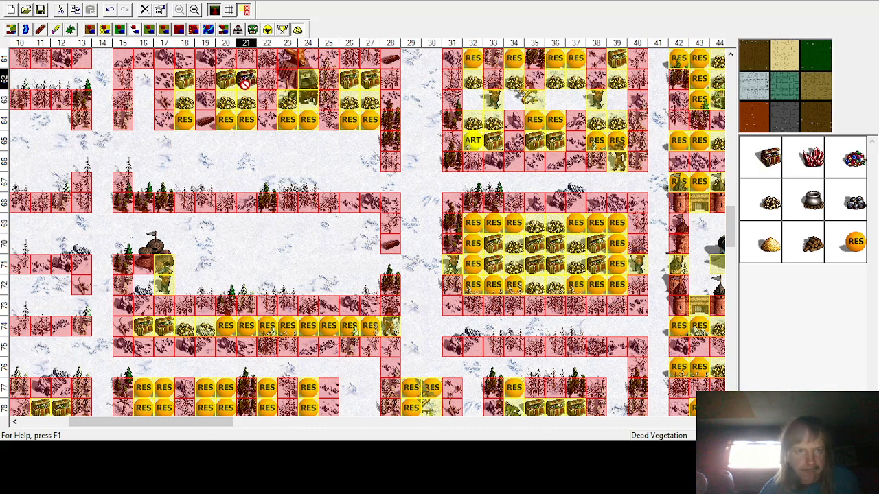
{"action": "left_click", "coordinate": [140, 81]}
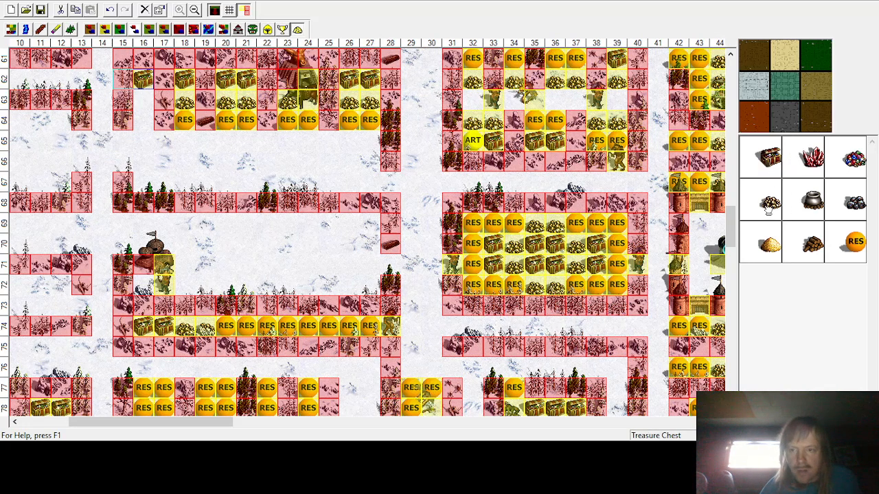
{"action": "left_click", "coordinate": [143, 101]}
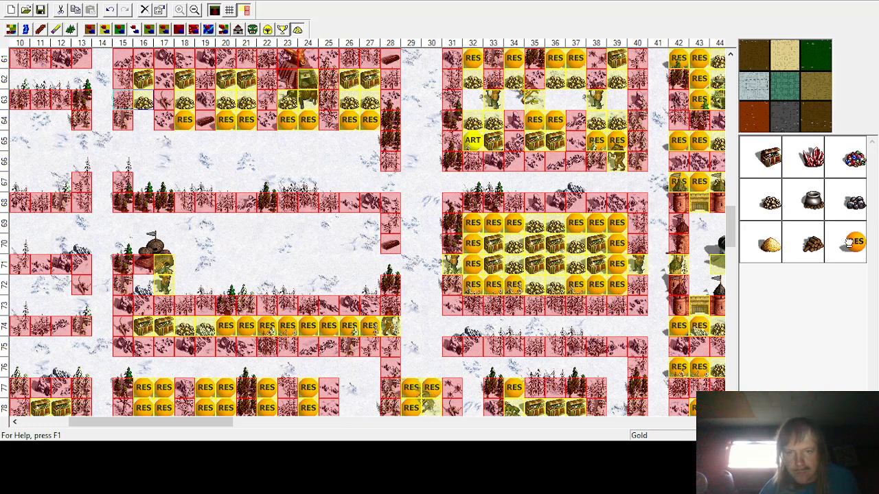
{"action": "left_click", "coordinate": [851, 241]}
{"action": "left_click", "coordinate": [143, 119]}
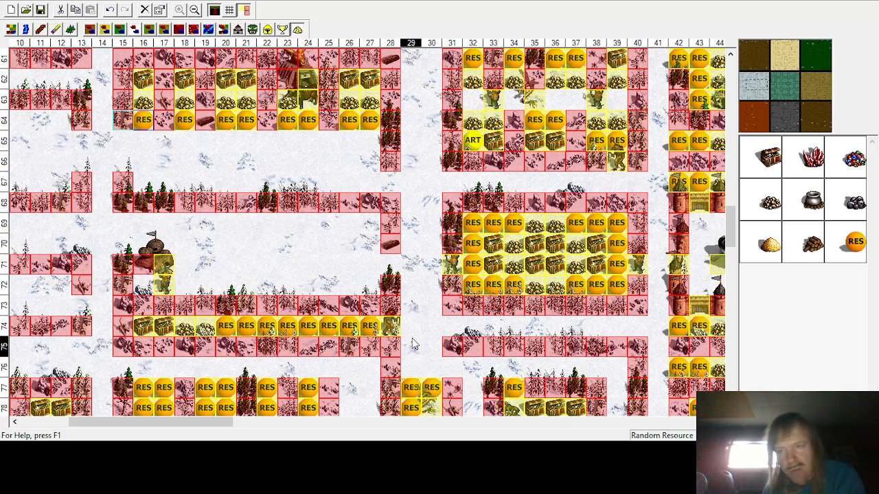
Step: Place a treasure chest at row 72 column 16 and random resources at row 72 columns 26–27
{"action": "left_click", "coordinate": [771, 154]}
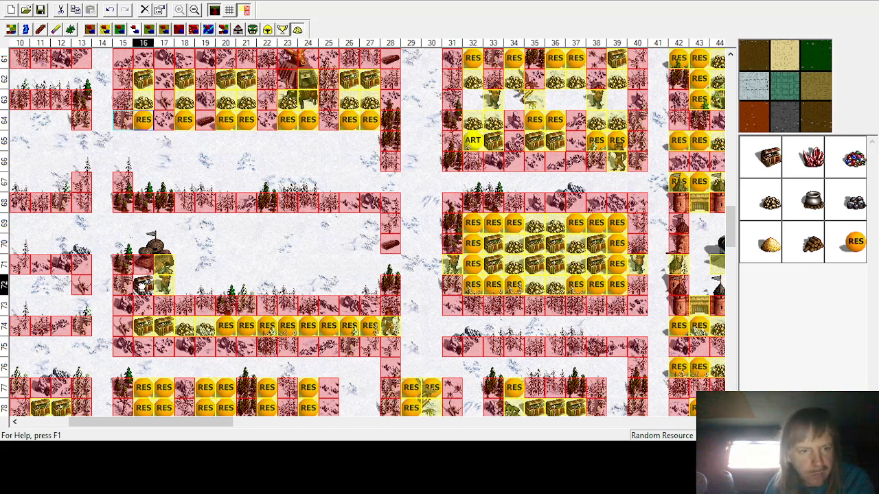
{"action": "left_click", "coordinate": [144, 284]}
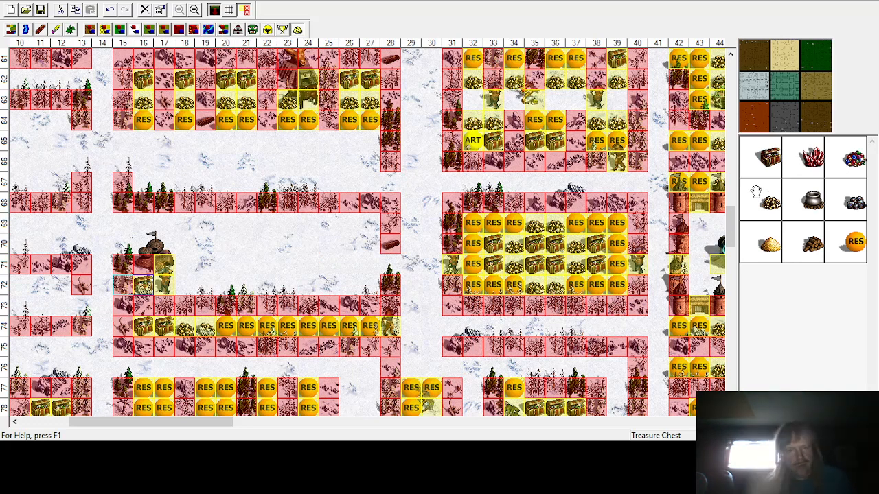
{"action": "left_click", "coordinate": [863, 242]}
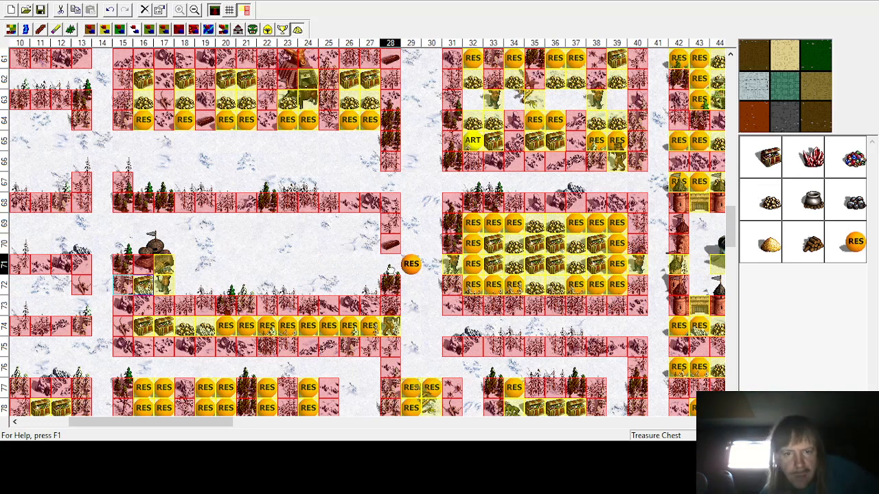
{"action": "left_click", "coordinate": [352, 287]}
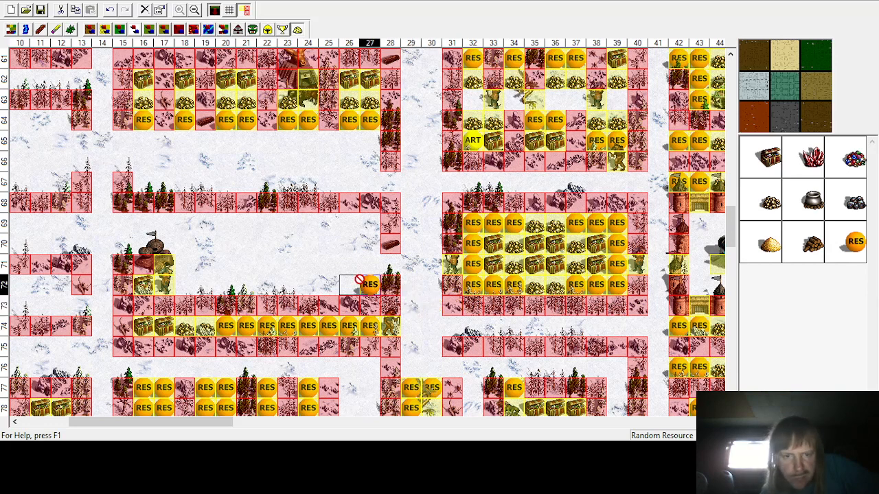
{"action": "left_click", "coordinate": [349, 285]}
Step: Fill row 72 with random resources across columns 18–25
{"action": "left_click", "coordinate": [848, 247]}
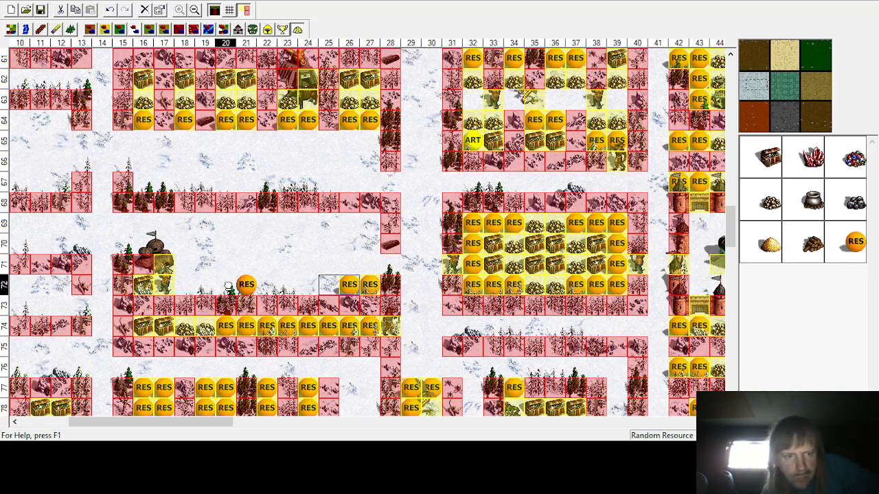
{"action": "left_click", "coordinate": [164, 287]}
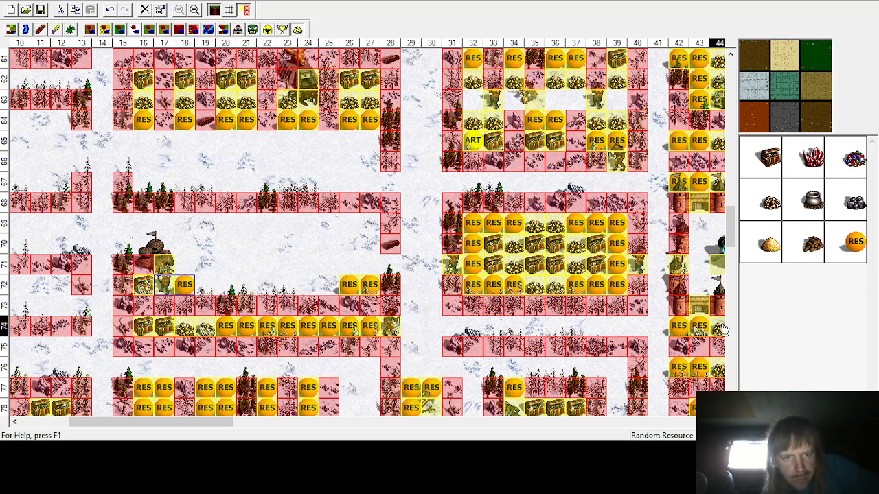
{"action": "left_click", "coordinate": [856, 242]}
{"action": "left_click", "coordinate": [328, 285]}
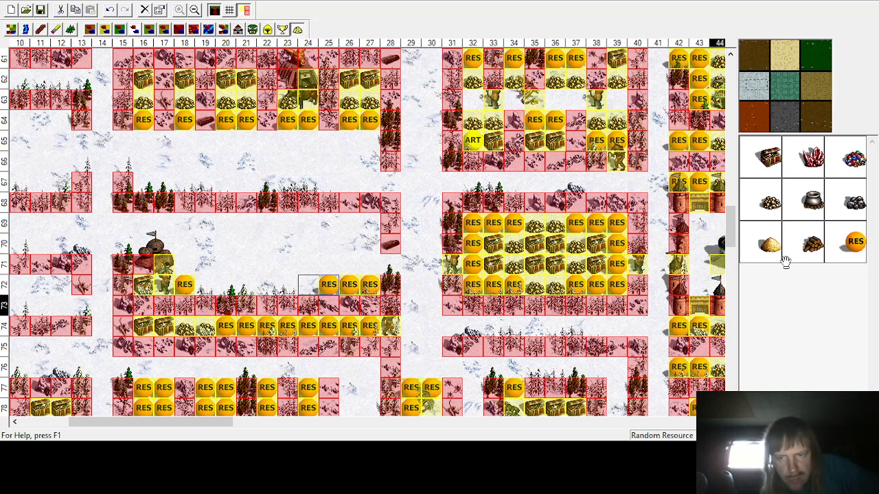
{"action": "left_click", "coordinate": [848, 242]}
{"action": "left_click", "coordinate": [204, 285]}
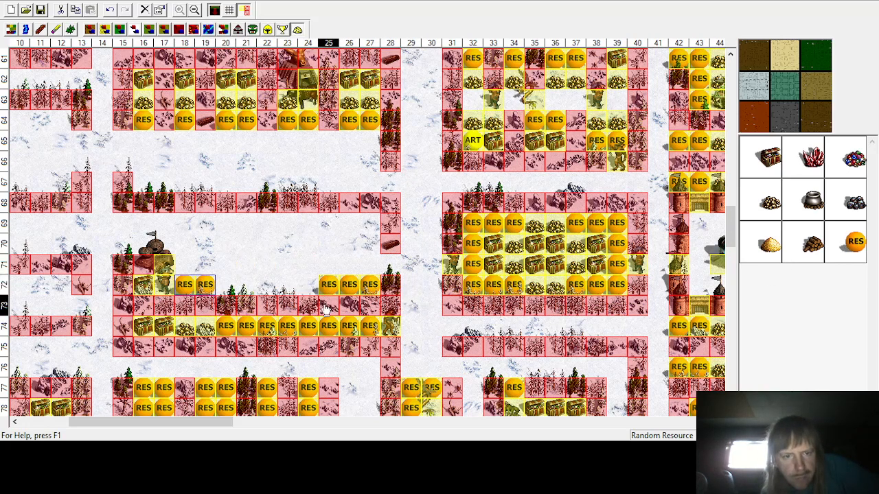
{"action": "left_click_drag", "start_coordinate": [513, 258], "coordinate": [307, 285]}
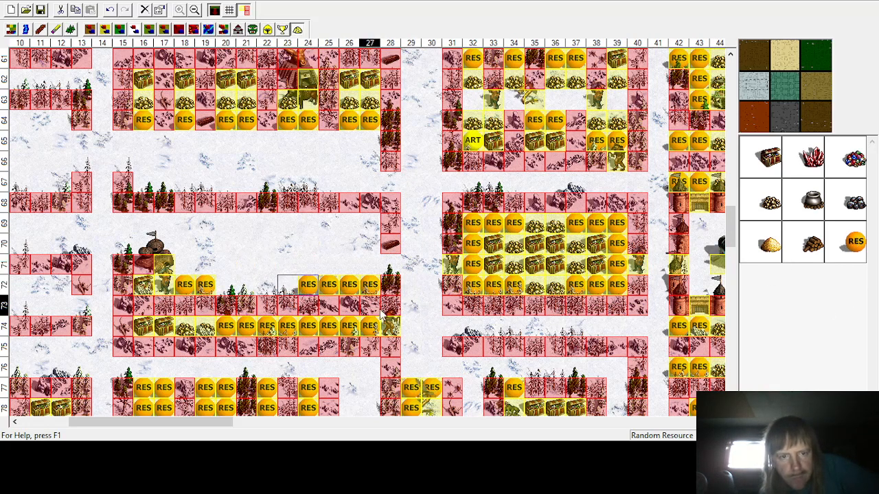
{"action": "left_click", "coordinate": [225, 284]}
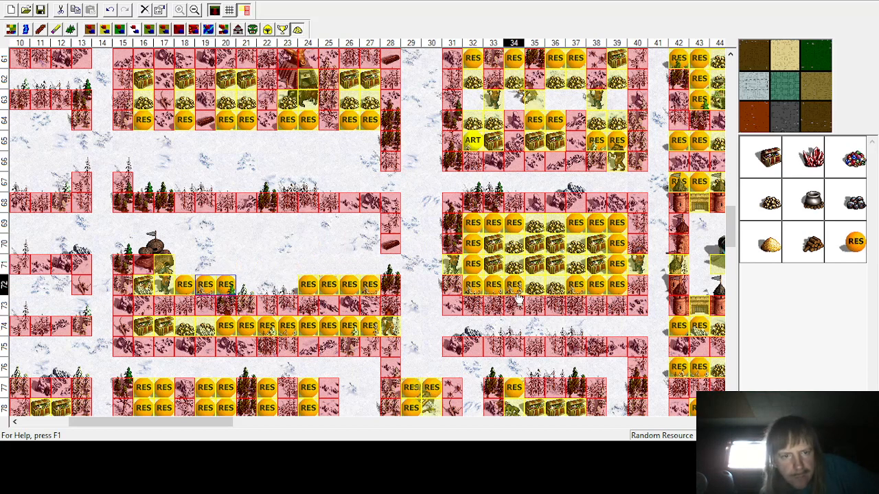
{"action": "left_click", "coordinate": [853, 241]}
{"action": "left_click", "coordinate": [269, 288]}
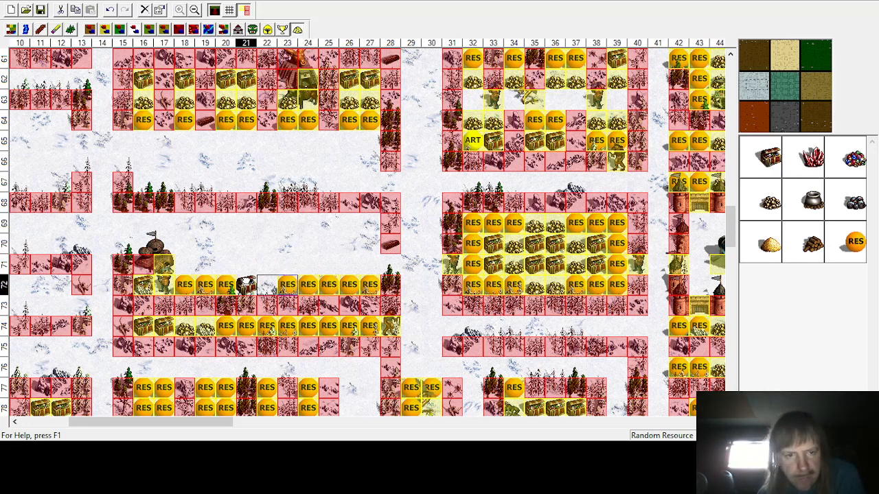
Step: Place treasure chests at row 72 columns 21–22 and gold piles in row 71 at columns 21–22
{"action": "left_click", "coordinate": [772, 161]}
{"action": "left_click", "coordinate": [775, 158]}
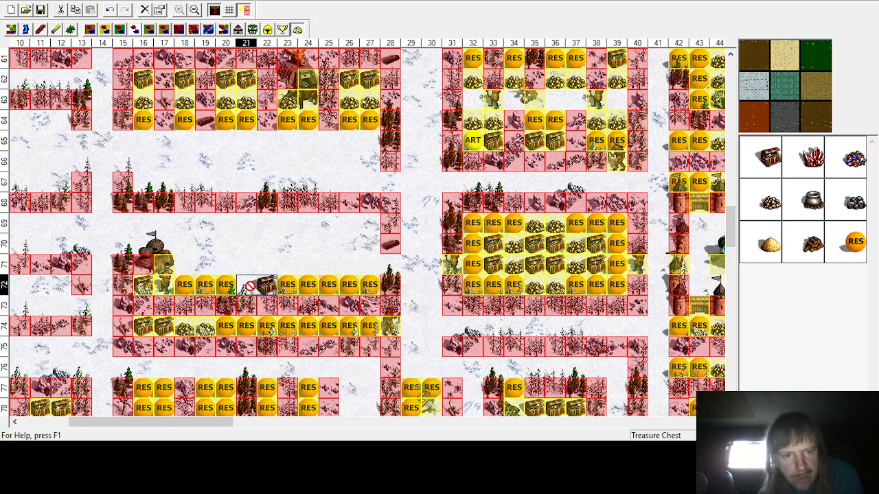
{"action": "left_click", "coordinate": [248, 287]}
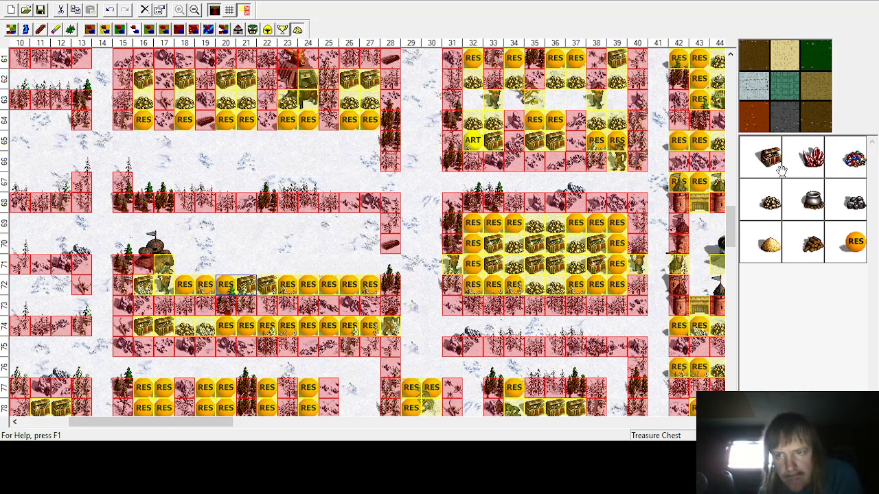
{"action": "left_click", "coordinate": [766, 188]}
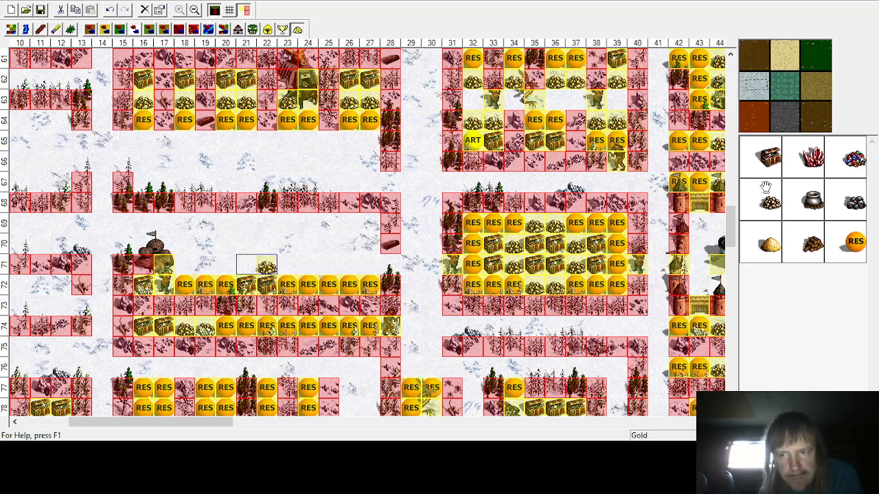
{"action": "left_click", "coordinate": [246, 265]}
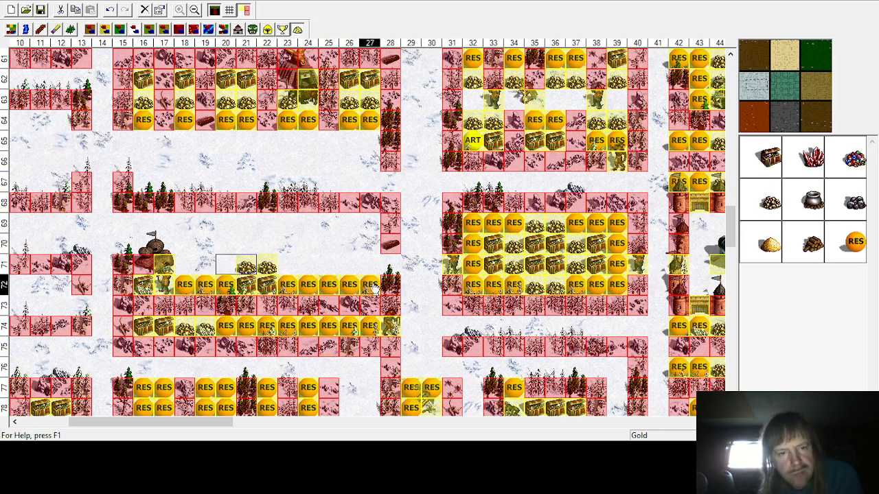
{"action": "mouse_move", "coordinate": [292, 285]}
{"action": "left_mouse_down"}
{"action": "mouse_move", "coordinate": [300, 261]}
{"action": "mouse_move", "coordinate": [321, 263]}
{"action": "mouse_move", "coordinate": [290, 269]}
{"action": "mouse_move", "coordinate": [289, 285]}
{"action": "left_mouse_up"}
{"action": "left_click", "coordinate": [269, 269]}
Step: Place random resources at column 25 in rows 70–71, then treasure chests and a gold pile in row 71 at columns 21–23
{"action": "left_click_drag", "start_coordinate": [227, 289], "coordinate": [324, 247]}
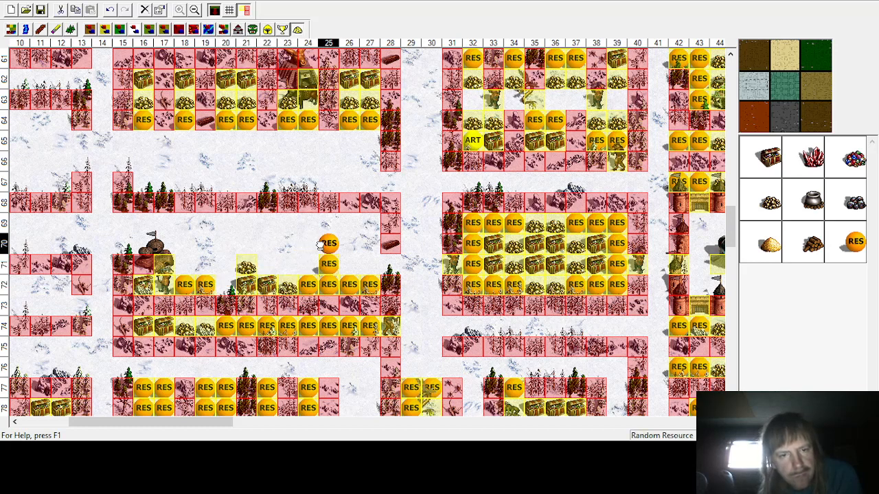
{"action": "left_click", "coordinate": [274, 266]}
{"action": "left_click_drag", "start_coordinate": [247, 270], "coordinate": [288, 269]}
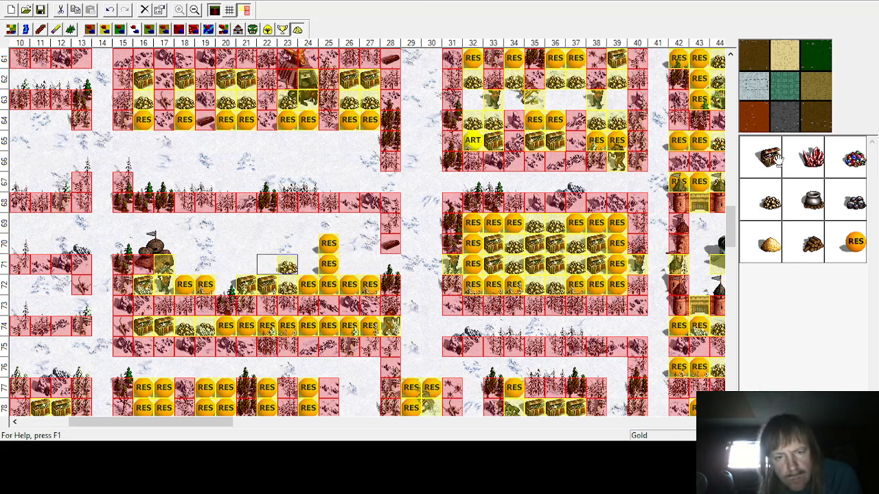
{"action": "left_click", "coordinate": [209, 292]}
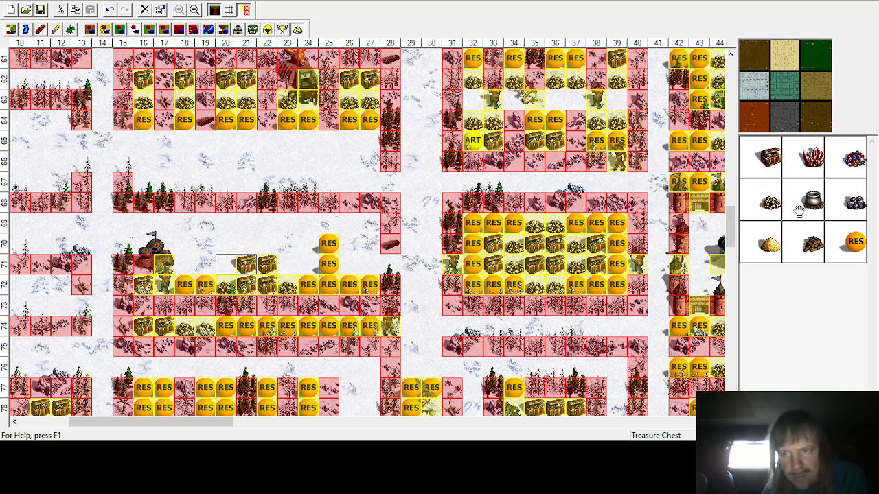
{"action": "left_click", "coordinate": [287, 266]}
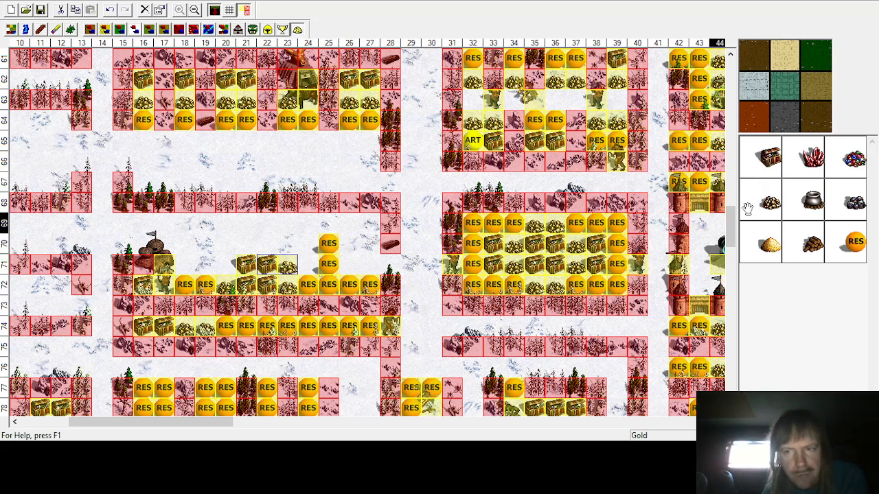
Step: Place a gold pile at row 71 column 20 and random resources in row 71 across columns 24–28
{"action": "left_click", "coordinate": [226, 266]}
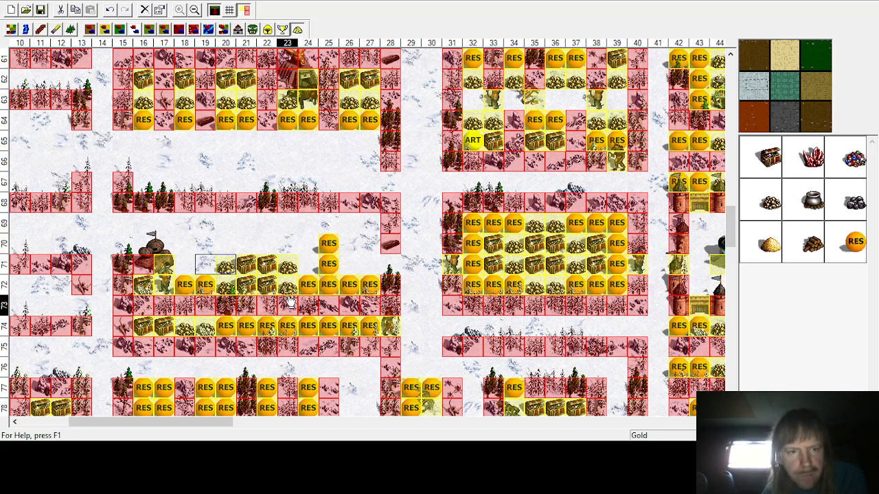
{"action": "left_click", "coordinate": [854, 241]}
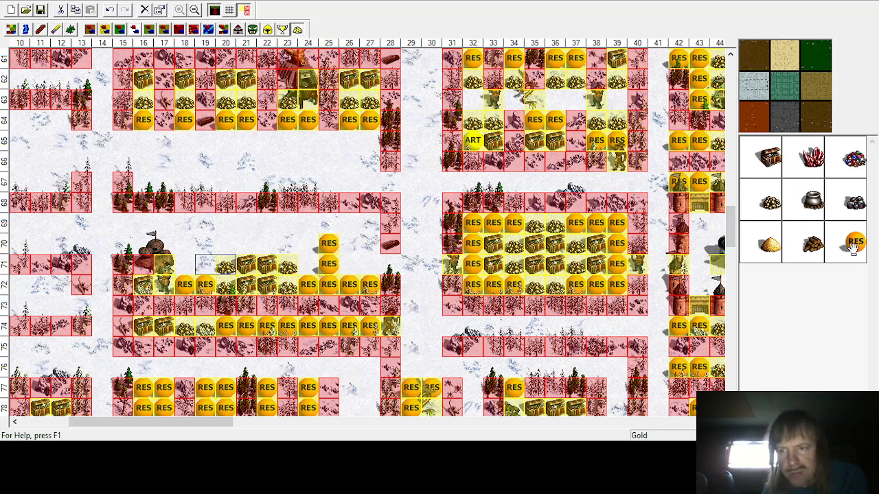
{"action": "left_click", "coordinate": [309, 267]}
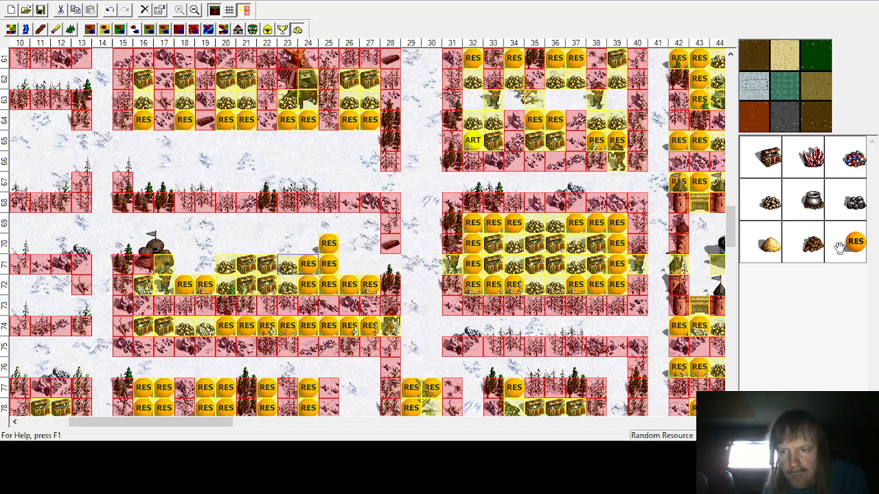
{"action": "left_click", "coordinate": [349, 265]}
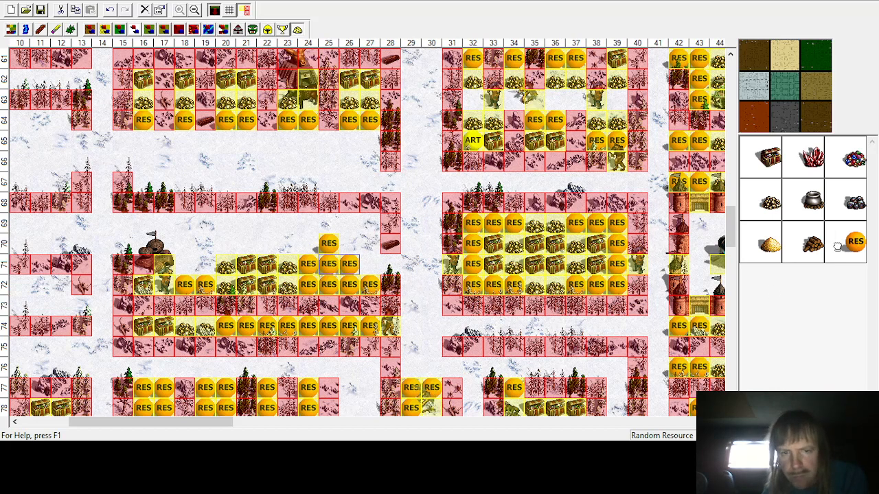
{"action": "left_click", "coordinate": [369, 265]}
{"action": "left_click", "coordinate": [425, 264]}
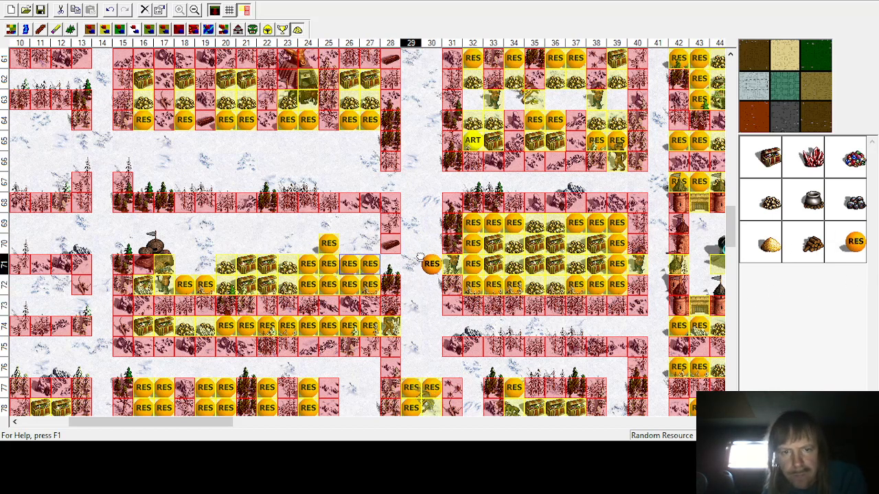
{"action": "left_click", "coordinate": [390, 265]}
Step: Add random resources at column 27 in rows 69–70 and move a random resource to row 70 column 26
{"action": "left_click", "coordinate": [370, 244]}
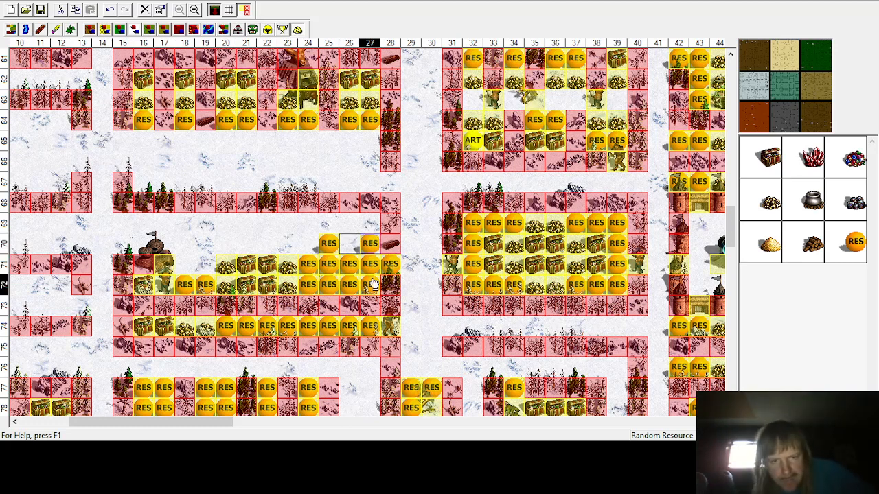
{"action": "left_click", "coordinate": [369, 224]}
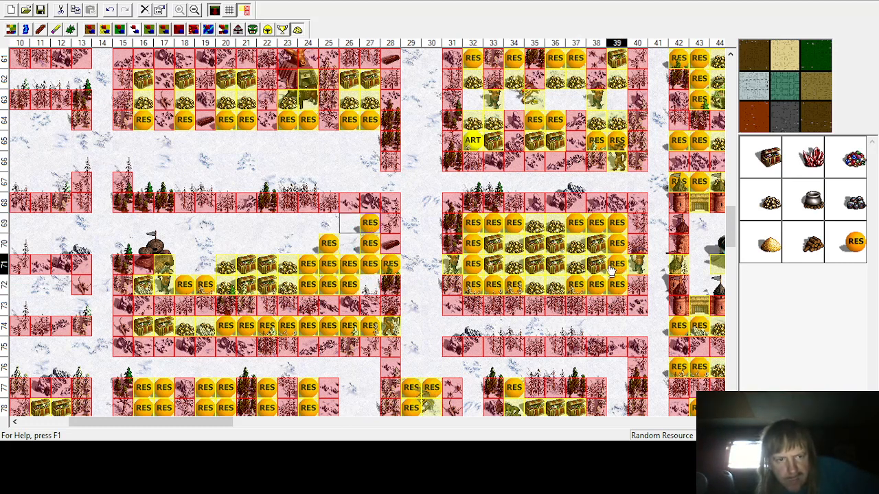
{"action": "left_click", "coordinate": [356, 286]}
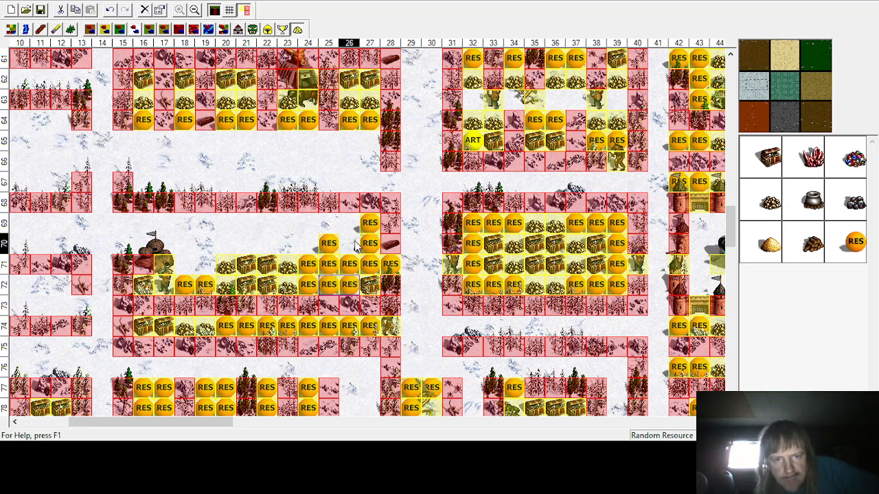
{"action": "left_click_drag", "start_coordinate": [349, 285], "coordinate": [349, 243]}
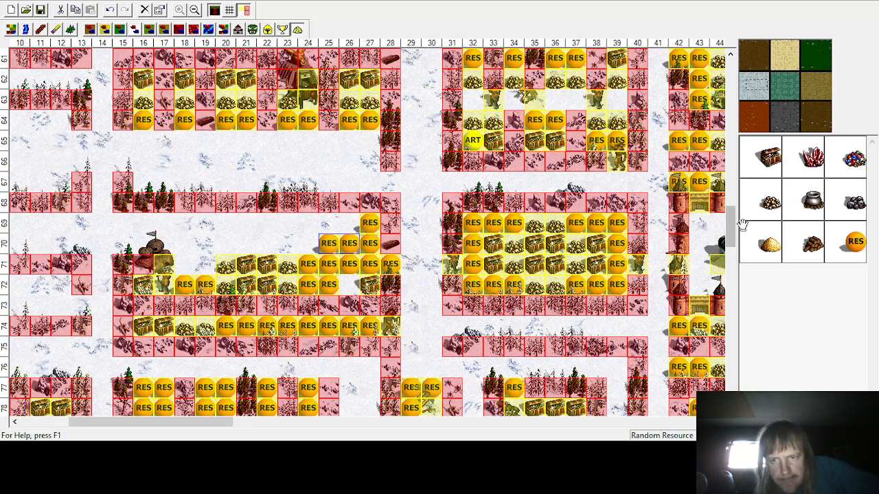
{"action": "left_click", "coordinate": [340, 286]}
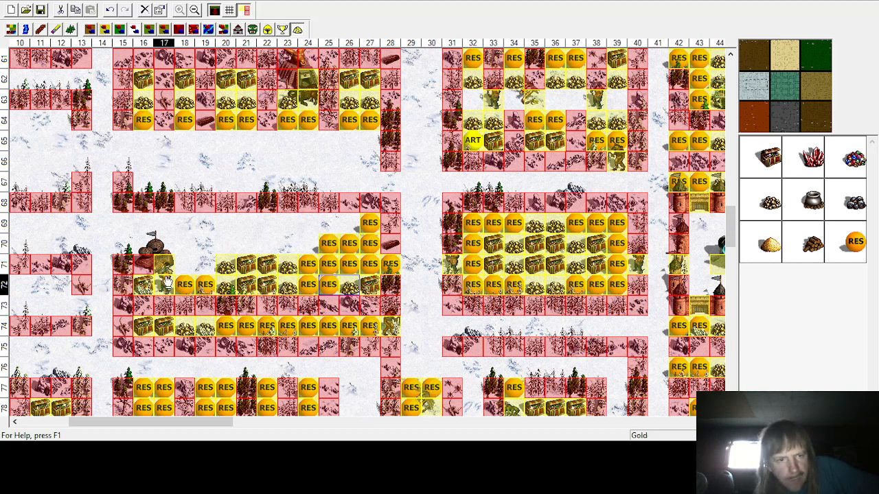
{"action": "key", "text": "Escape"}
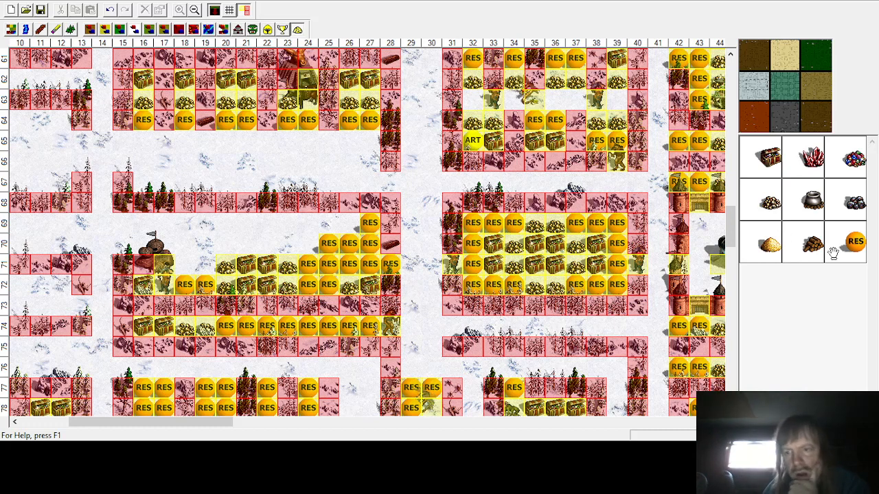
Step: Place random resources at column 24 in rows 69–70
{"action": "left_click", "coordinate": [856, 240]}
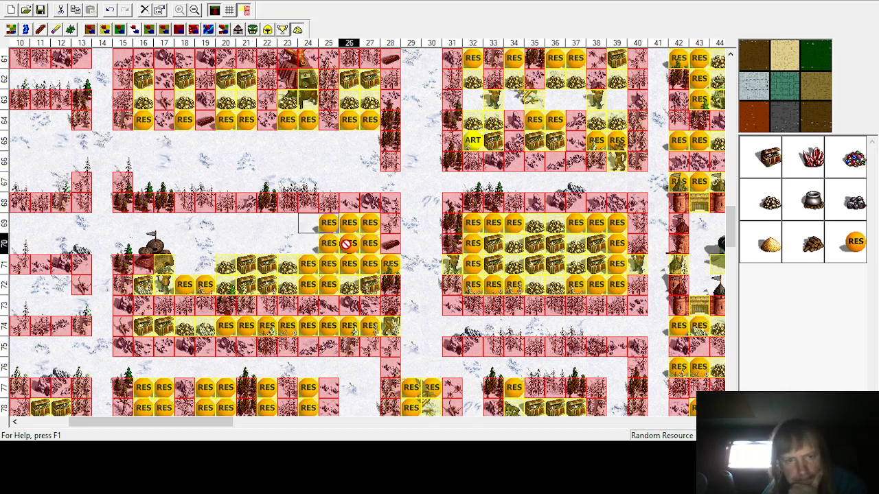
{"action": "left_click", "coordinate": [308, 243]}
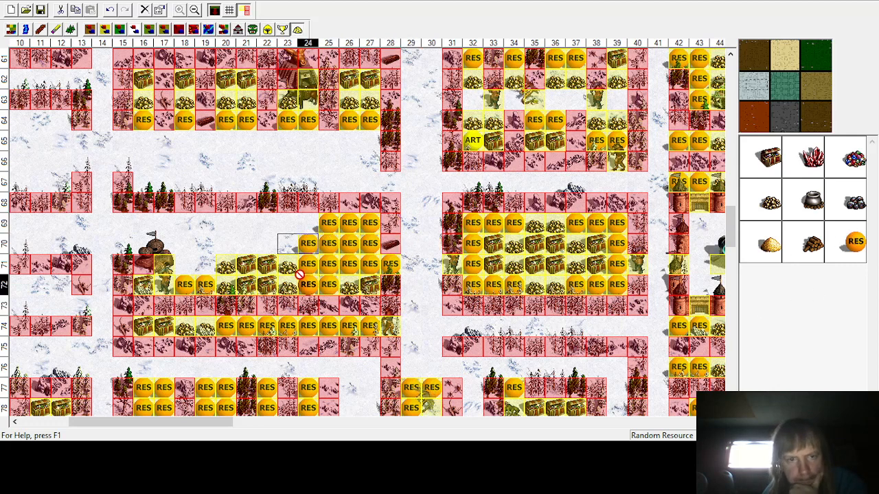
{"action": "left_click", "coordinate": [309, 222]}
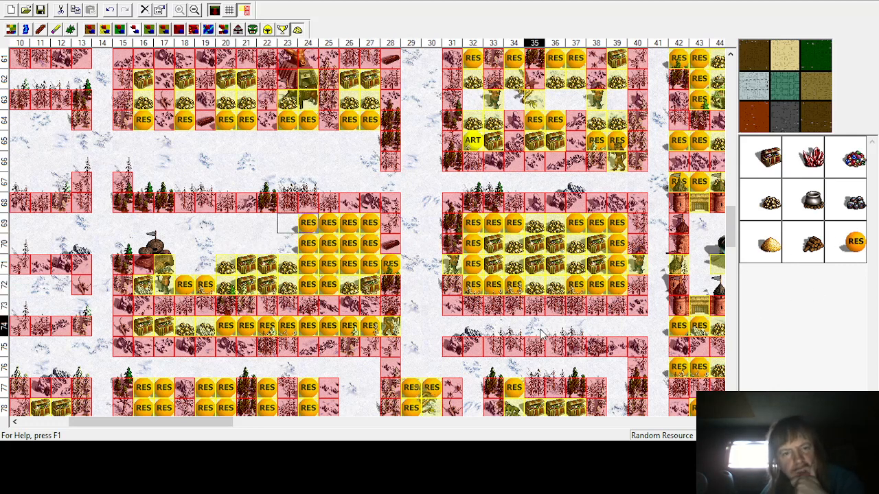
Step: Place random resources in row 71 at columns 18–19 and at row 70 column 19
{"action": "left_click", "coordinate": [852, 246]}
{"action": "left_click", "coordinate": [204, 263]}
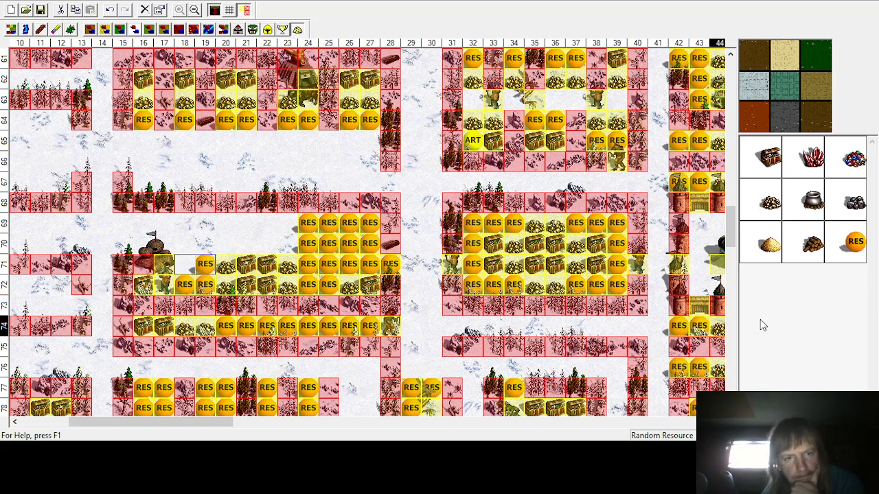
{"action": "left_click", "coordinate": [853, 244]}
{"action": "left_click", "coordinate": [184, 264]}
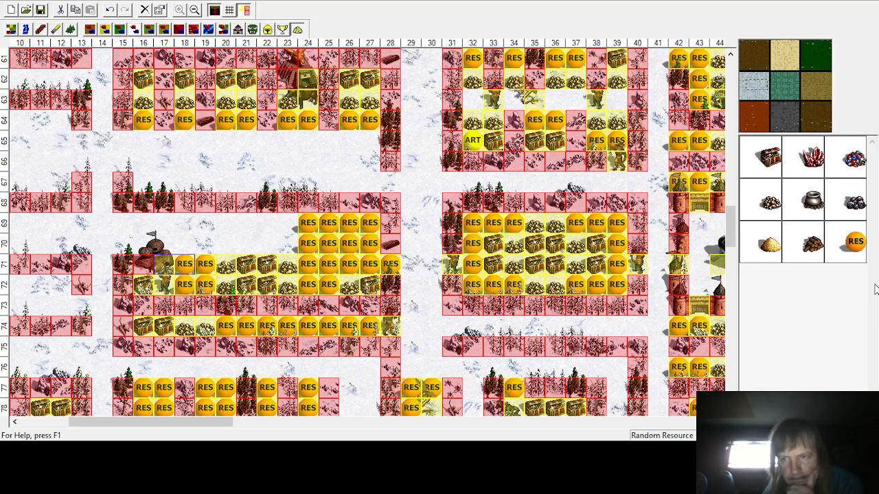
{"action": "left_click", "coordinate": [853, 243]}
{"action": "left_click", "coordinate": [204, 243]}
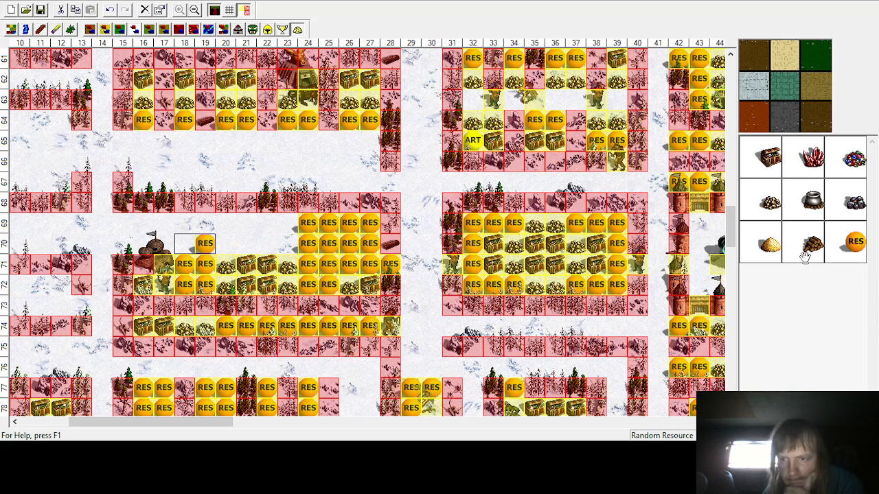
Step: Add random resources at row 69 columns 18–19 and row 70 column 18
{"action": "left_click", "coordinate": [851, 243]}
{"action": "left_click", "coordinate": [204, 223]}
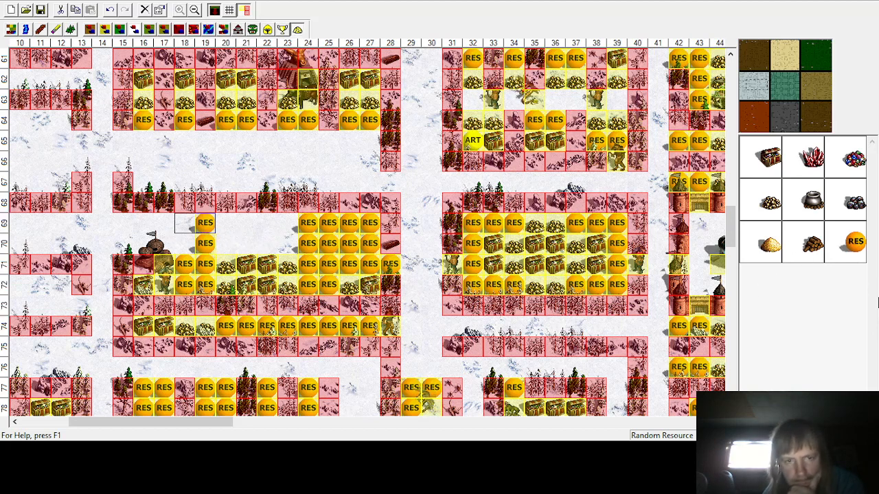
{"action": "left_click", "coordinate": [851, 243]}
{"action": "left_click", "coordinate": [184, 223]}
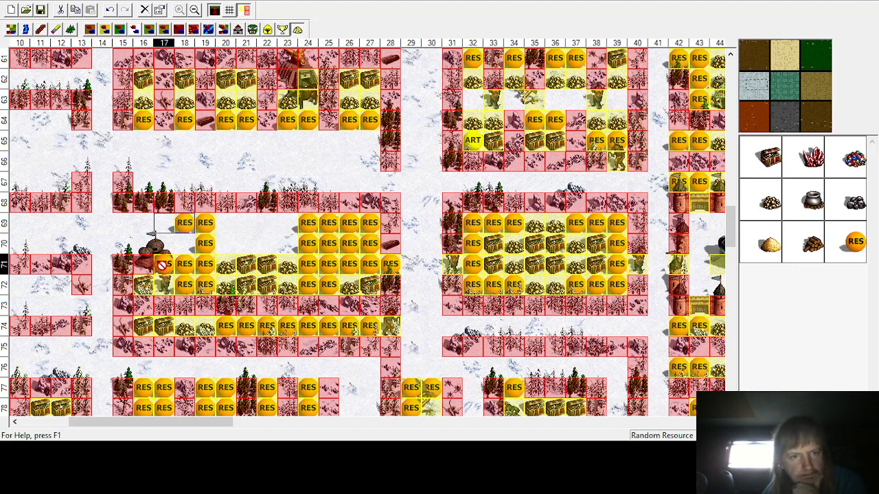
{"action": "left_click", "coordinate": [183, 243]}
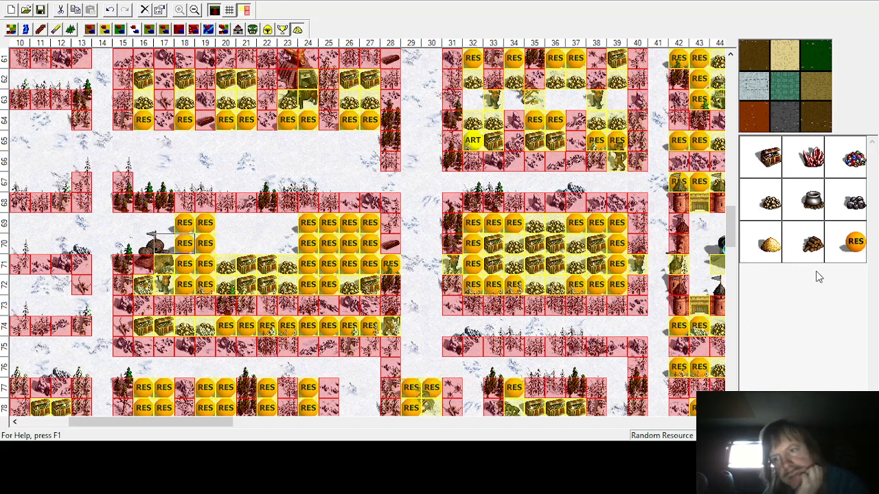
Step: Fill rows 69–70 in columns 15–17 with random resources
{"action": "left_click", "coordinate": [163, 223]}
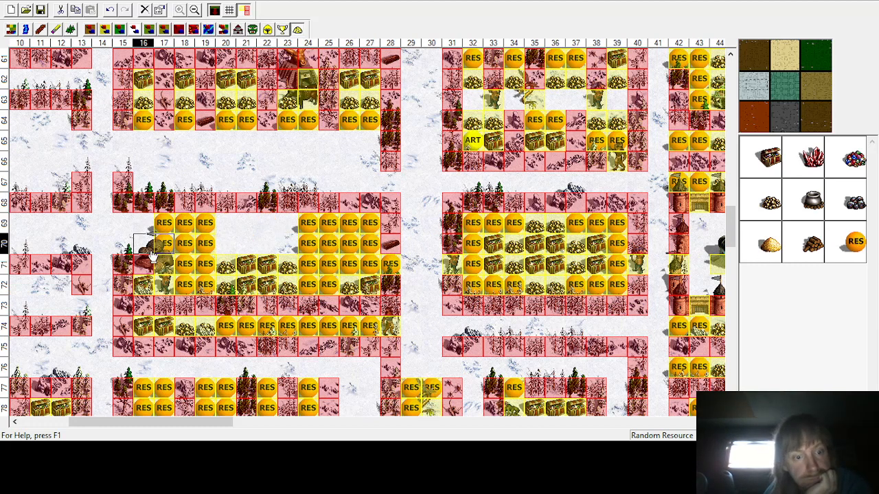
{"action": "left_click", "coordinate": [122, 222]}
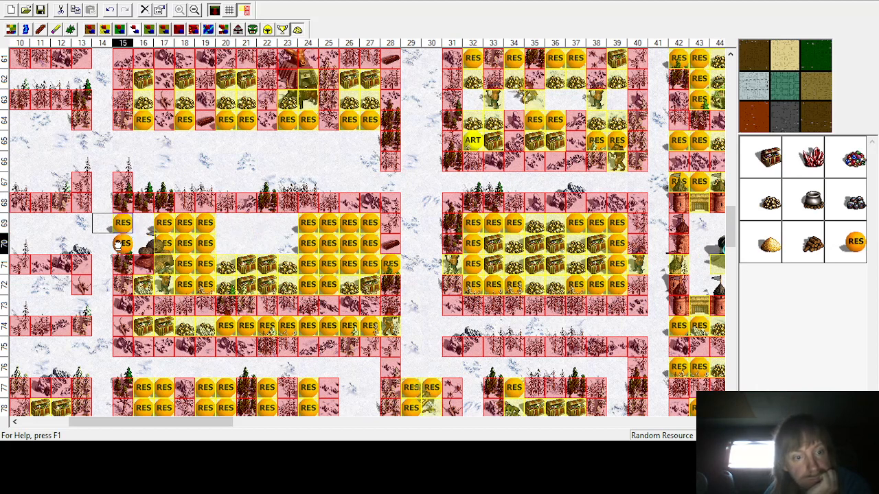
{"action": "left_click", "coordinate": [122, 243]}
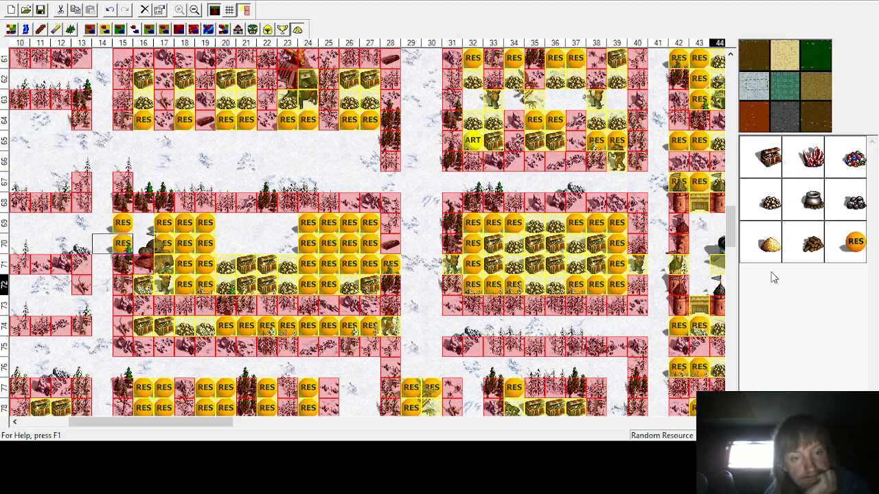
{"action": "left_click", "coordinate": [143, 243]}
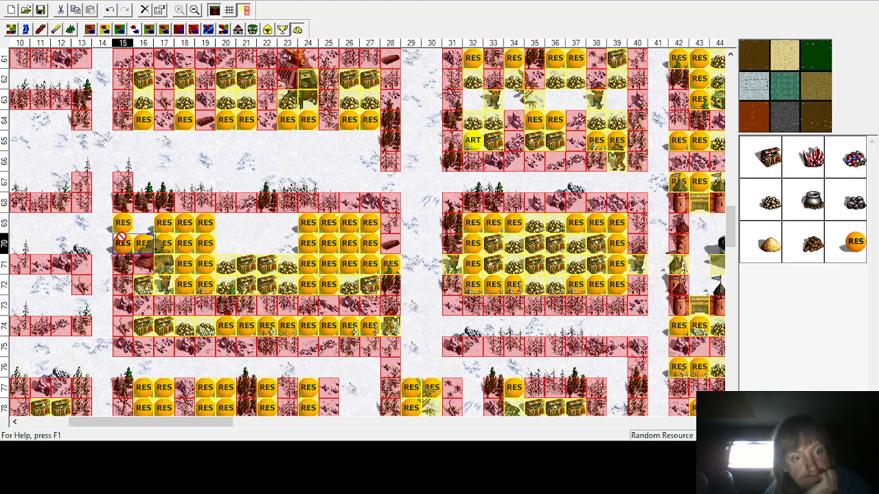
{"action": "left_click", "coordinate": [143, 222]}
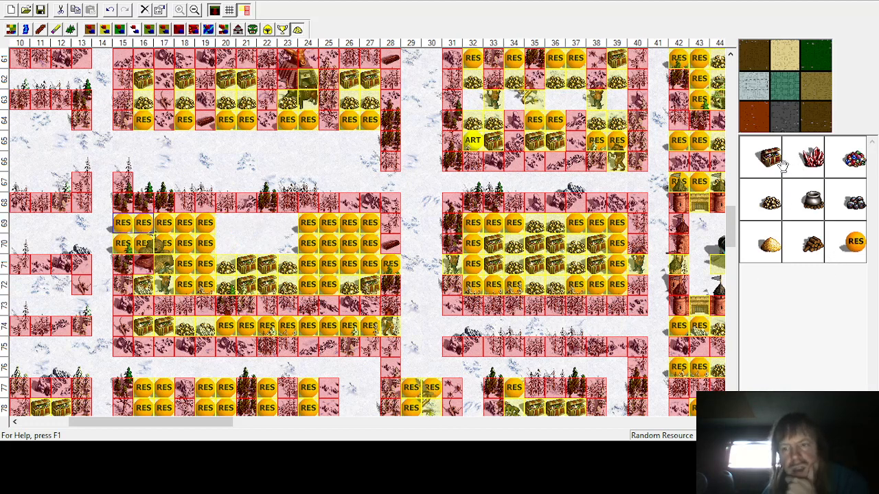
Step: Place treasure chests at row 70 columns 21–22 and gold piles at row 70 columns 20 and 23
{"action": "left_click_drag", "start_coordinate": [769, 156], "coordinate": [261, 244]}
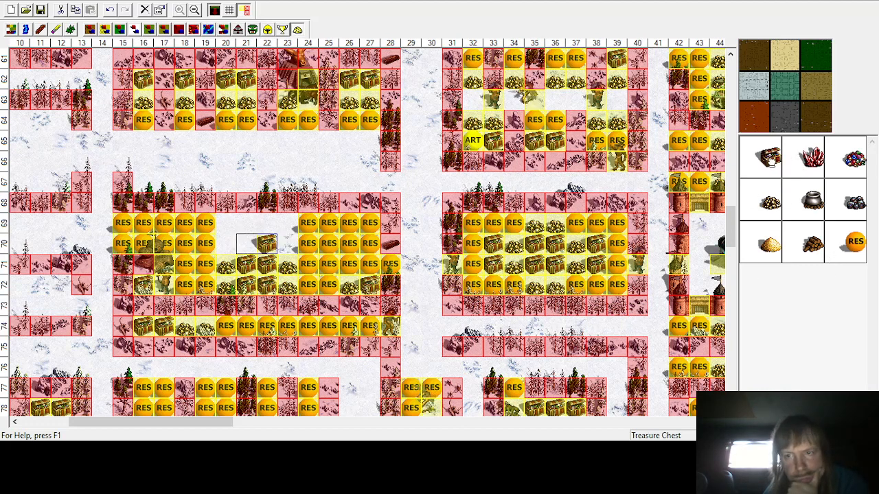
{"action": "left_click", "coordinate": [246, 243]}
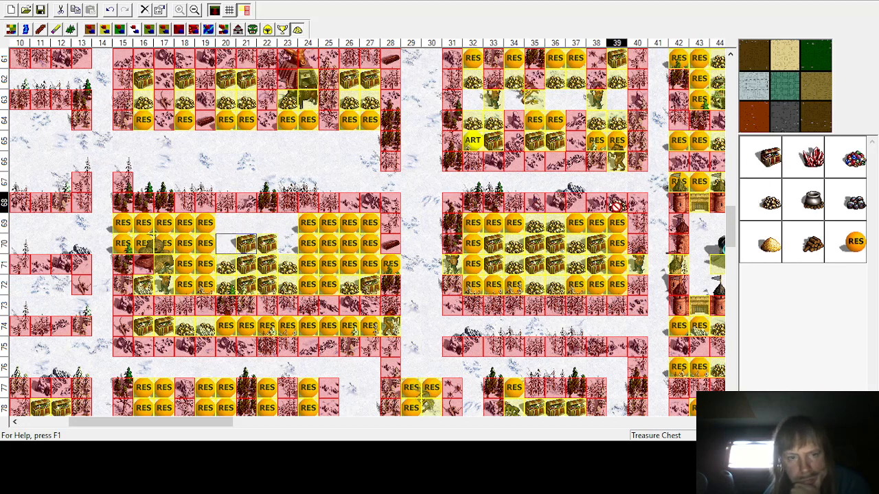
{"action": "left_click_drag", "start_coordinate": [617, 206], "coordinate": [287, 243]}
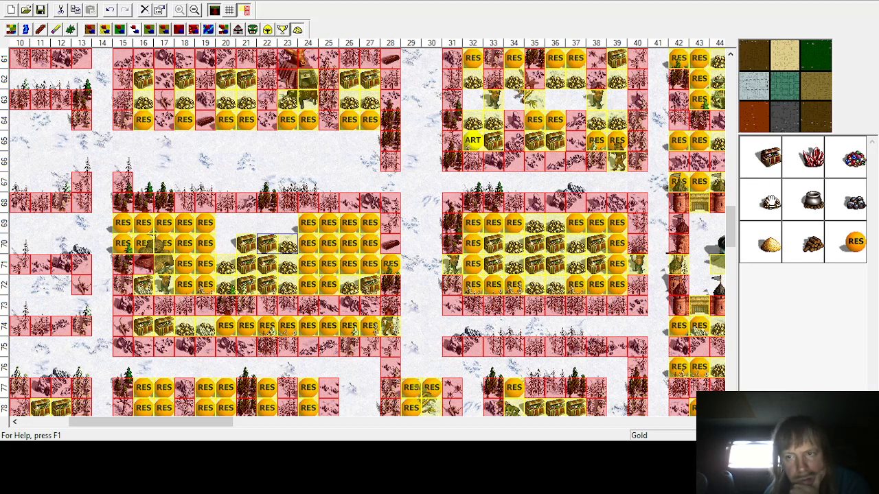
{"action": "left_click", "coordinate": [225, 243]}
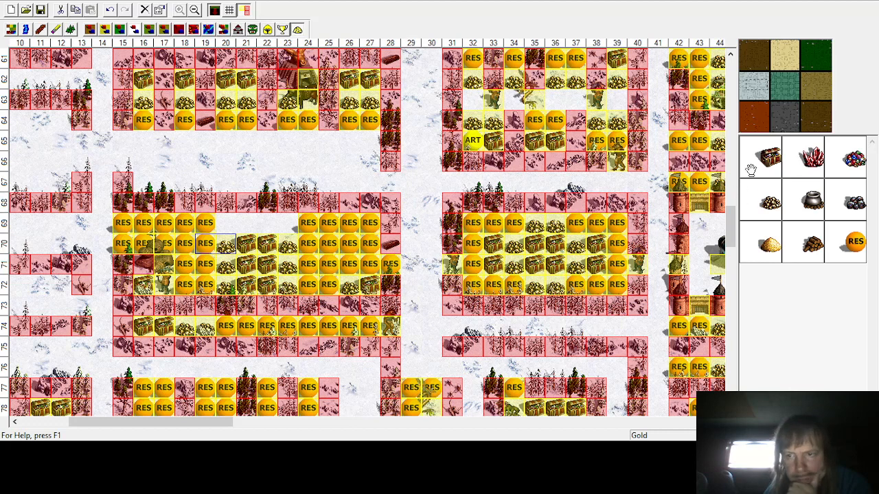
Step: Place treasure chests at row 69 columns 21–22 and gold piles at row 69 columns 20 and 23
{"action": "left_click_drag", "start_coordinate": [751, 170], "coordinate": [248, 224]}
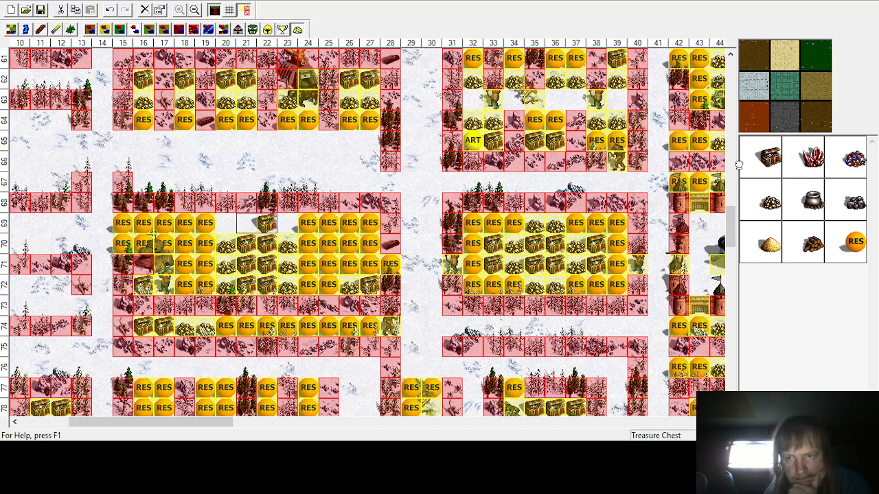
{"action": "left_click_drag", "start_coordinate": [738, 165], "coordinate": [254, 239]}
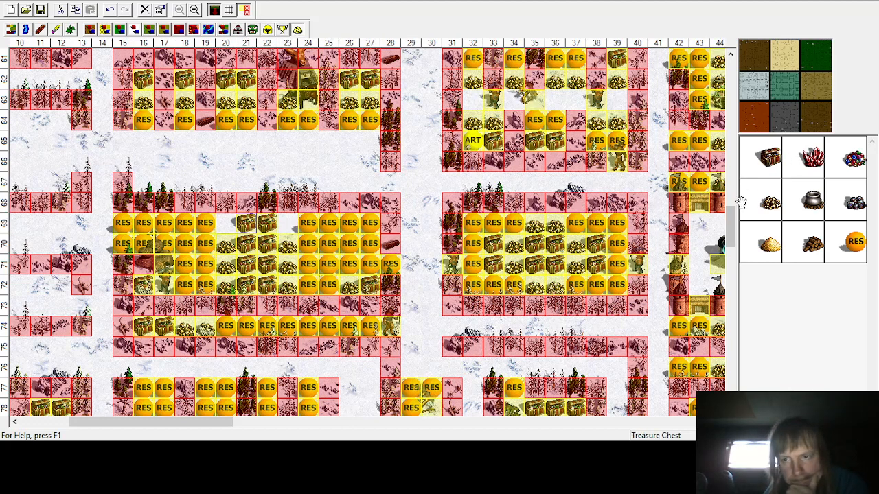
{"action": "left_click_drag", "start_coordinate": [749, 198], "coordinate": [289, 219]}
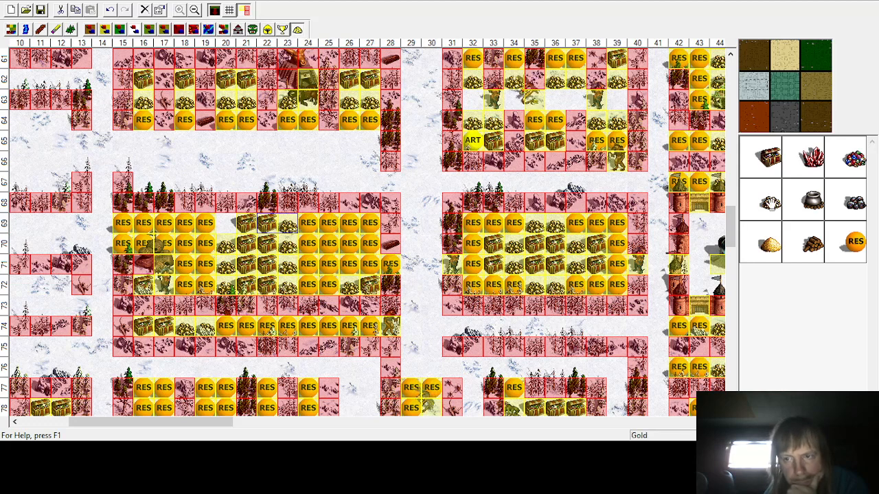
{"action": "left_click_drag", "start_coordinate": [766, 199], "coordinate": [226, 225]}
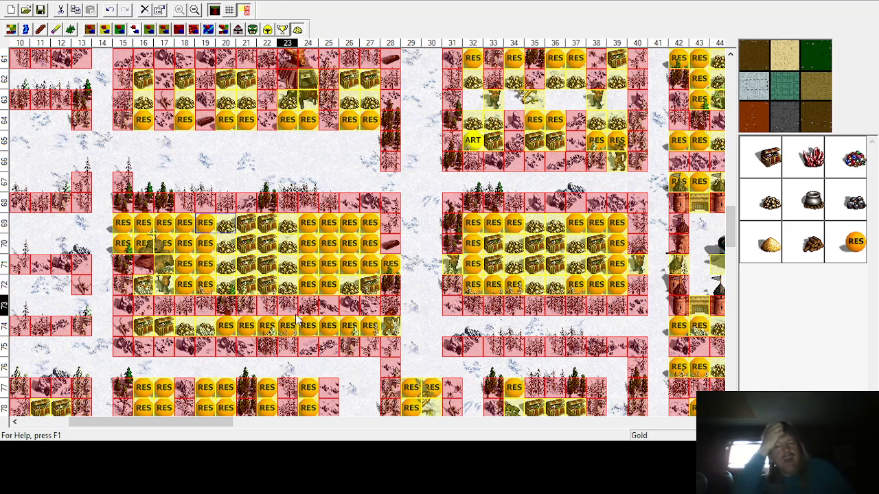
{"action": "scroll", "coordinate": [297, 318], "scroll_direction": "up", "scroll_amount": 4}
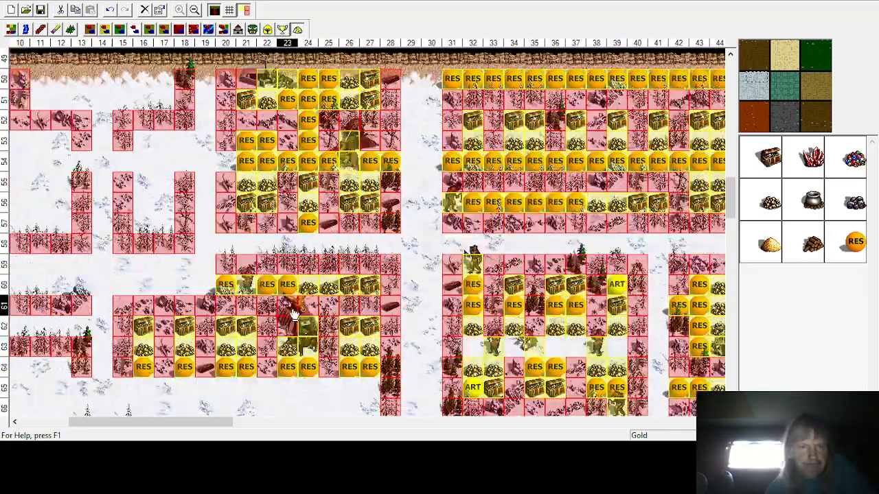
{"action": "scroll", "coordinate": [299, 250], "scroll_direction": "down", "scroll_amount": 10}
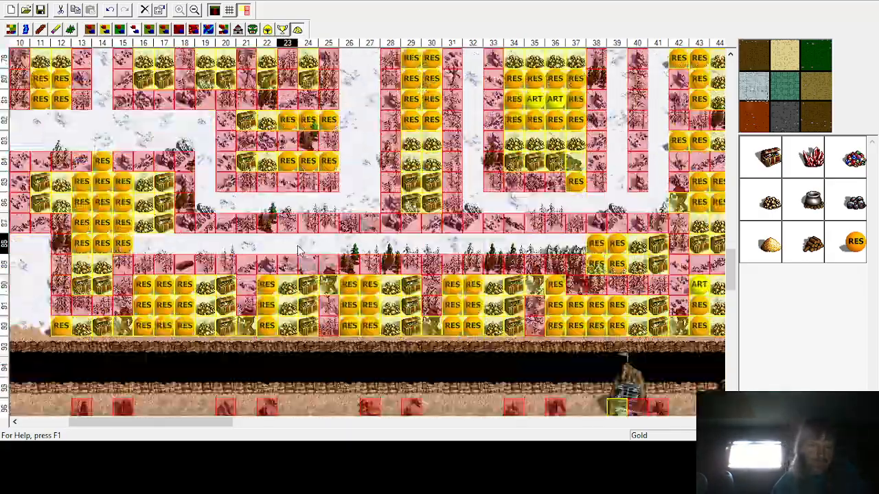
Step: Place Gnoll Marauder guards at row 92 columns 11 and 4 and at row 84 column 9
{"action": "scroll", "coordinate": [299, 251], "scroll_direction": "up", "scroll_amount": 7}
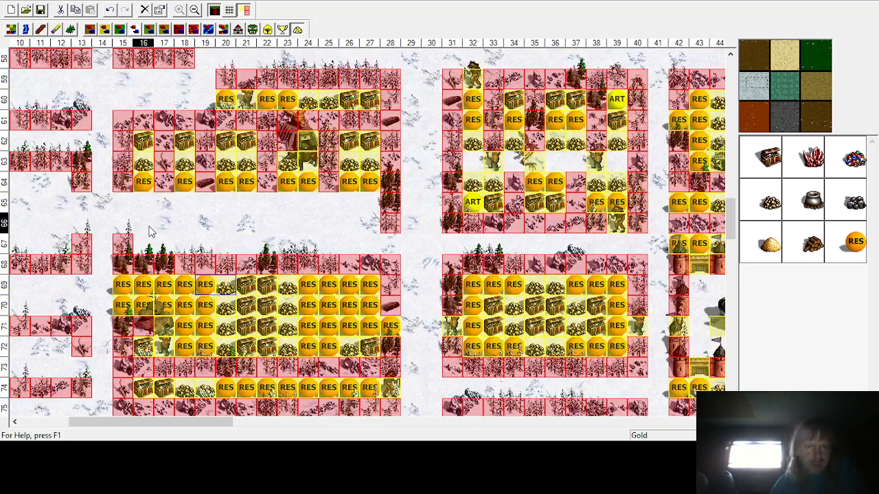
{"action": "scroll", "coordinate": [285, 257], "scroll_direction": "up", "scroll_amount": 4}
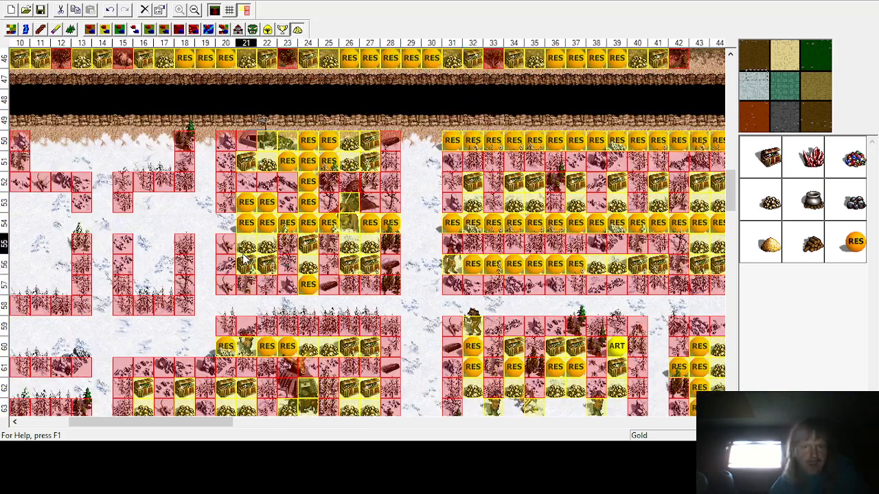
{"action": "scroll", "coordinate": [244, 258], "scroll_direction": "down", "scroll_amount": 2}
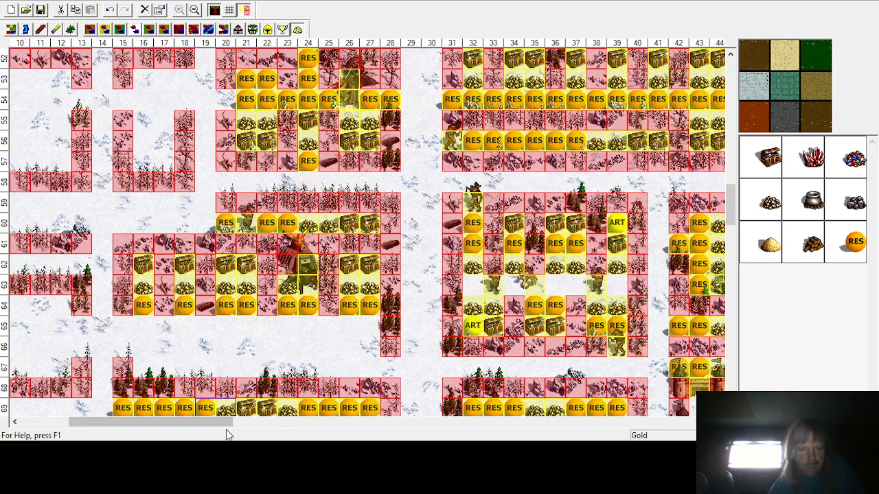
{"action": "left_click_drag", "start_coordinate": [207, 423], "coordinate": [171, 423]}
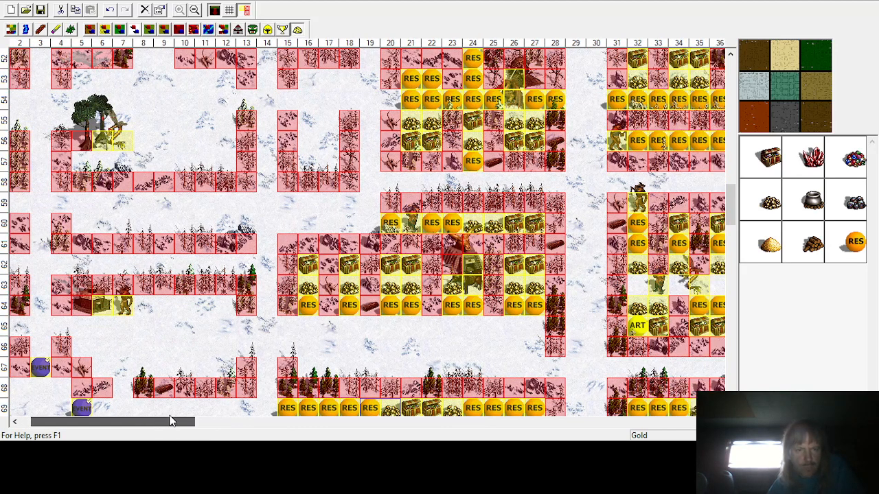
{"action": "scroll", "coordinate": [210, 333], "scroll_direction": "down", "scroll_amount": 9}
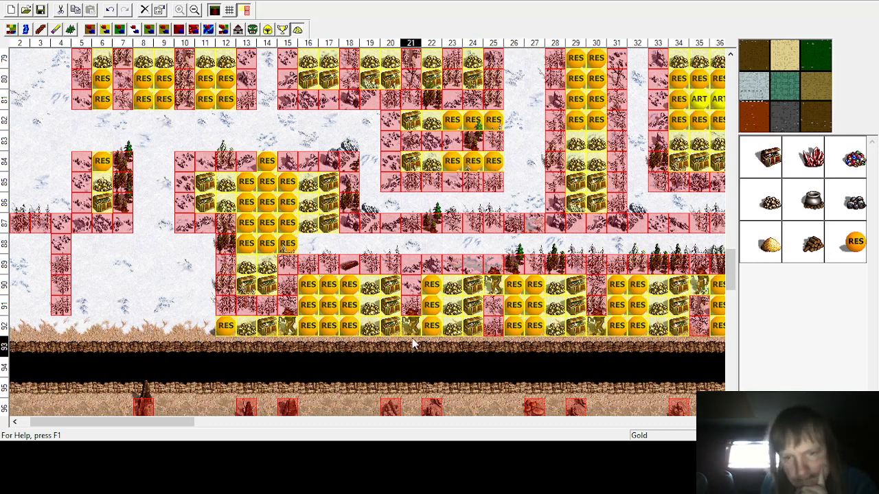
{"action": "left_click_drag", "start_coordinate": [186, 420], "coordinate": [247, 429]}
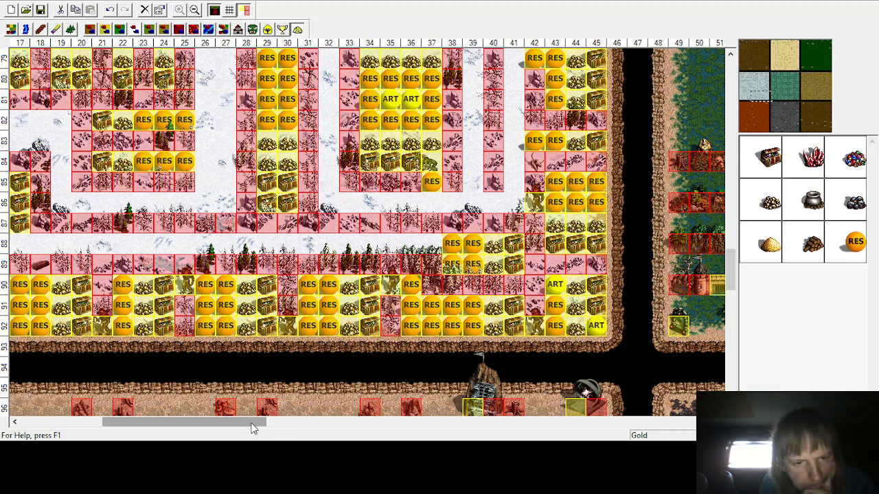
{"action": "left_click_drag", "start_coordinate": [252, 429], "coordinate": [233, 425]}
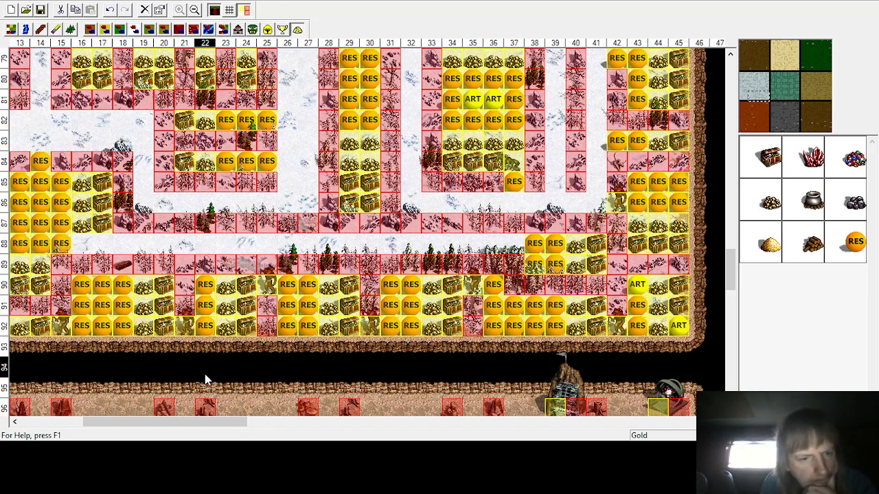
{"action": "left_click_drag", "start_coordinate": [222, 421], "coordinate": [112, 437]}
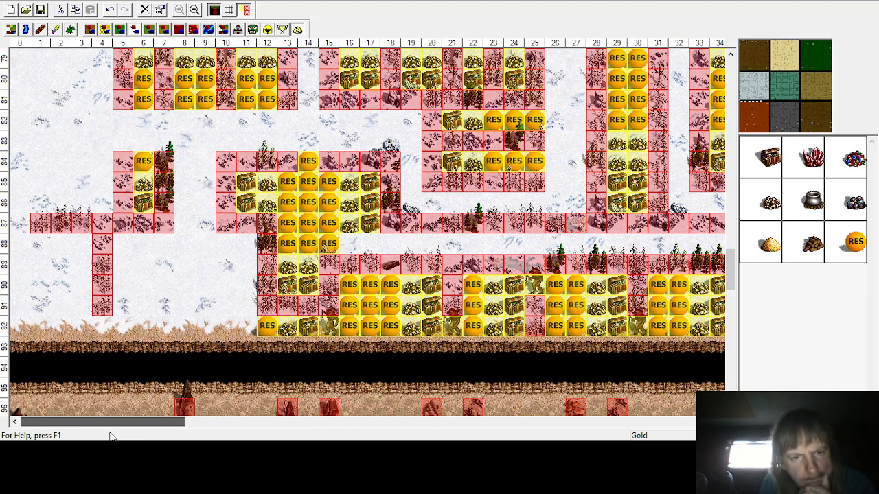
{"action": "left_click", "coordinate": [252, 30]}
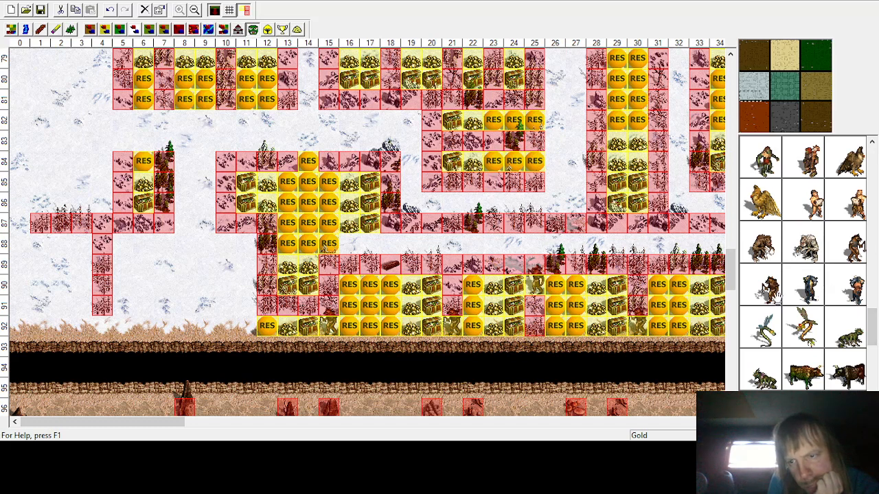
{"action": "left_click", "coordinate": [246, 319]}
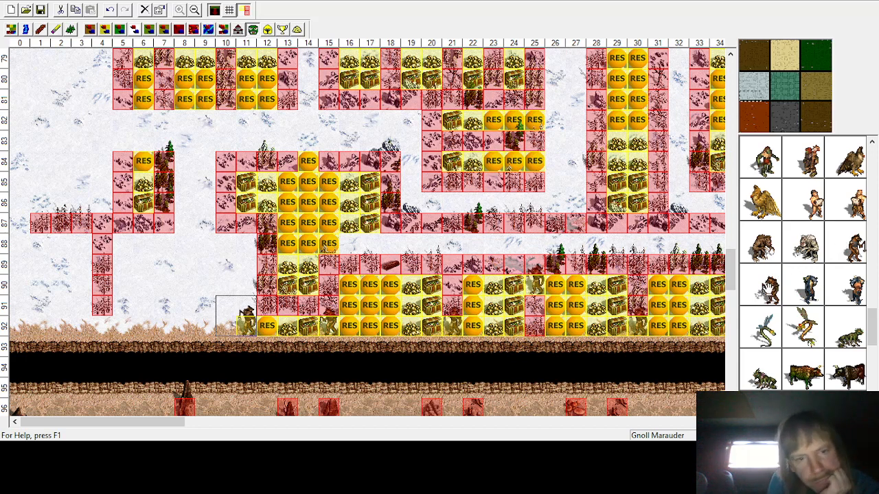
{"action": "left_click", "coordinate": [201, 157]}
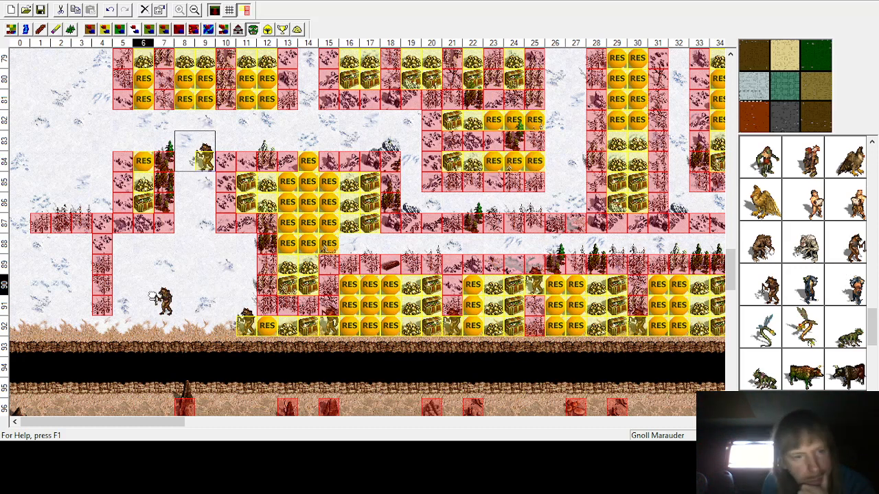
{"action": "left_click", "coordinate": [105, 309]}
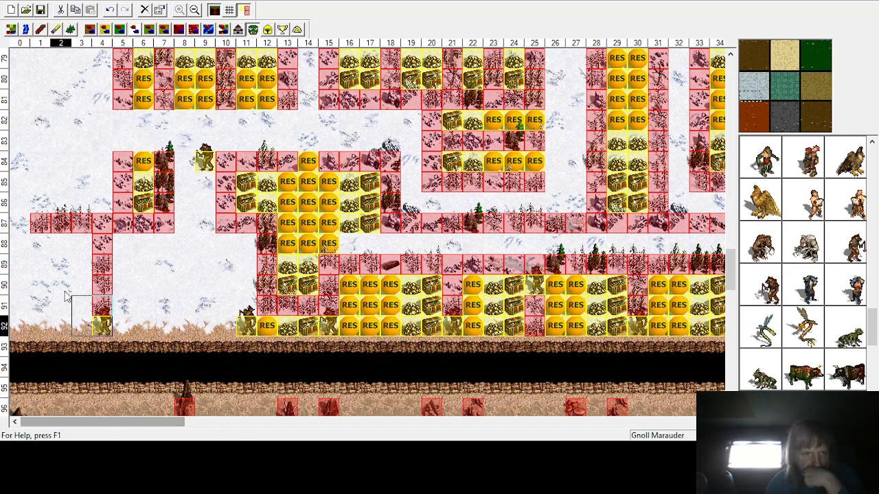
Step: Add a random resource at row 54 column 20
{"action": "scroll", "coordinate": [66, 295], "scroll_direction": "up", "scroll_amount": 4}
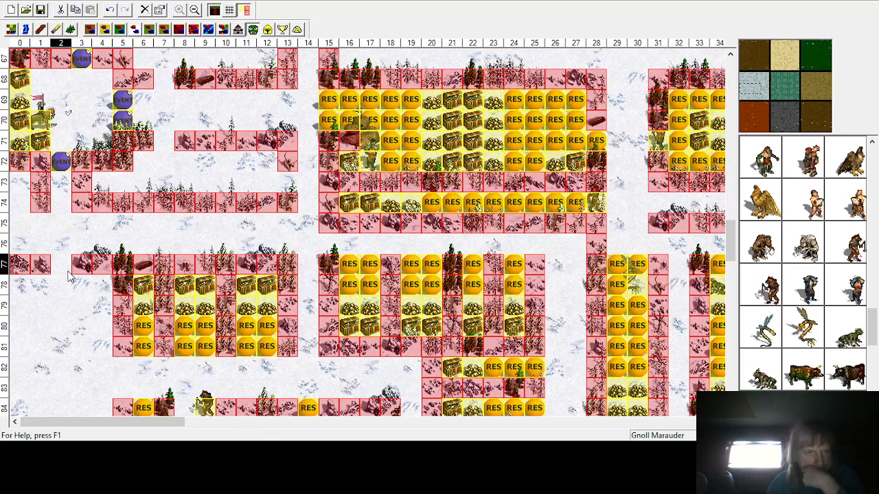
{"action": "scroll", "coordinate": [68, 274], "scroll_direction": "up", "scroll_amount": 4}
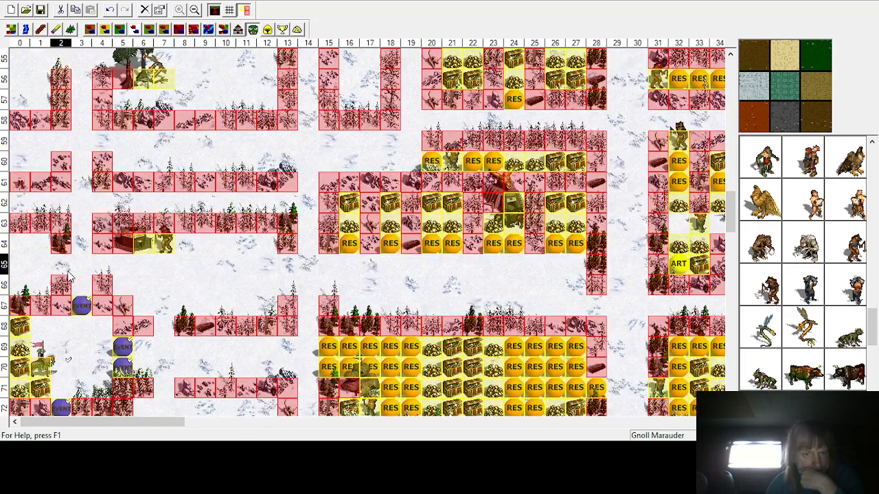
{"action": "scroll", "coordinate": [68, 275], "scroll_direction": "up", "scroll_amount": 2}
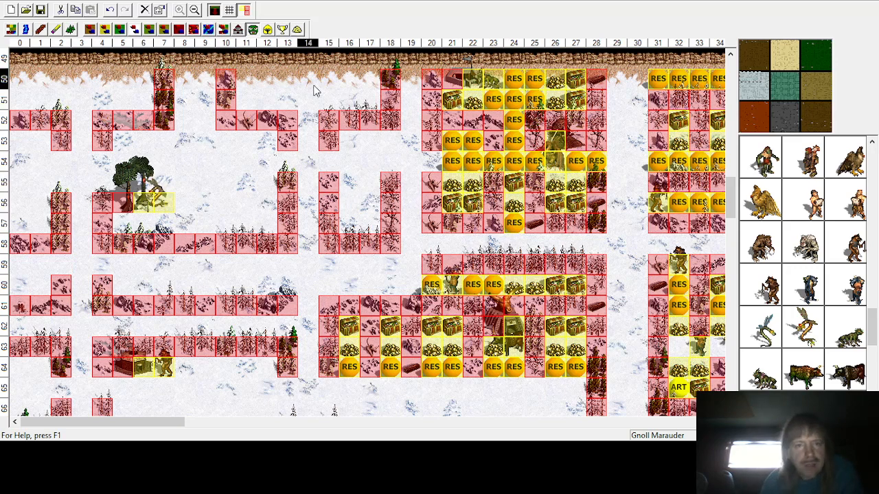
{"action": "left_click", "coordinate": [297, 29]}
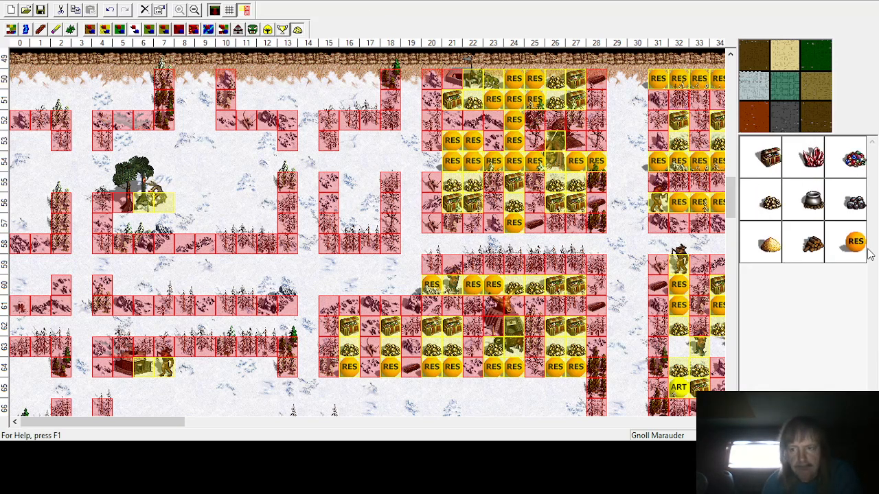
{"action": "left_click", "coordinate": [854, 243]}
{"action": "left_click", "coordinate": [418, 162]}
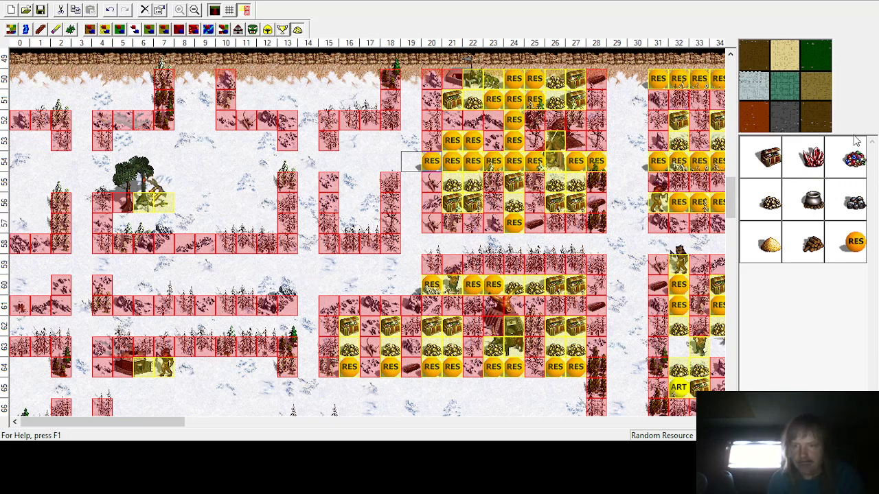
Step: Place treasure chests at row 57 columns 16–17 and a gold pile at row 56 column 17
{"action": "left_click", "coordinate": [769, 157]}
{"action": "left_click", "coordinate": [365, 227]}
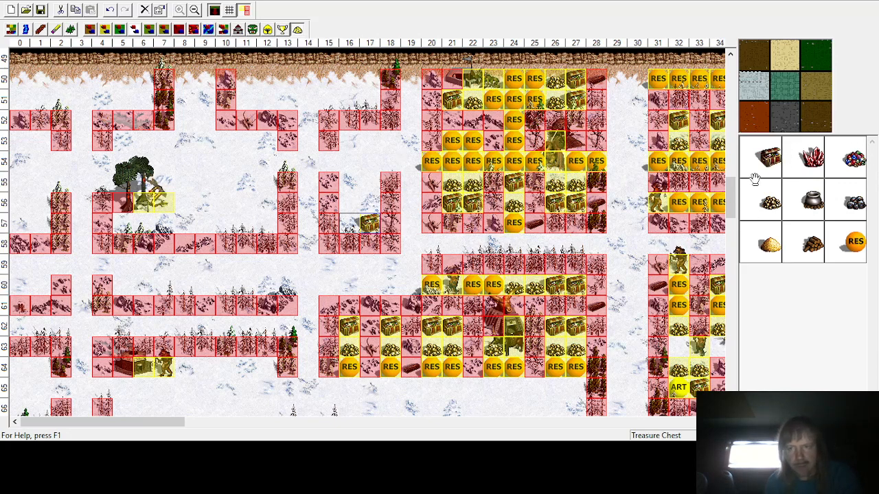
{"action": "left_click", "coordinate": [349, 223]}
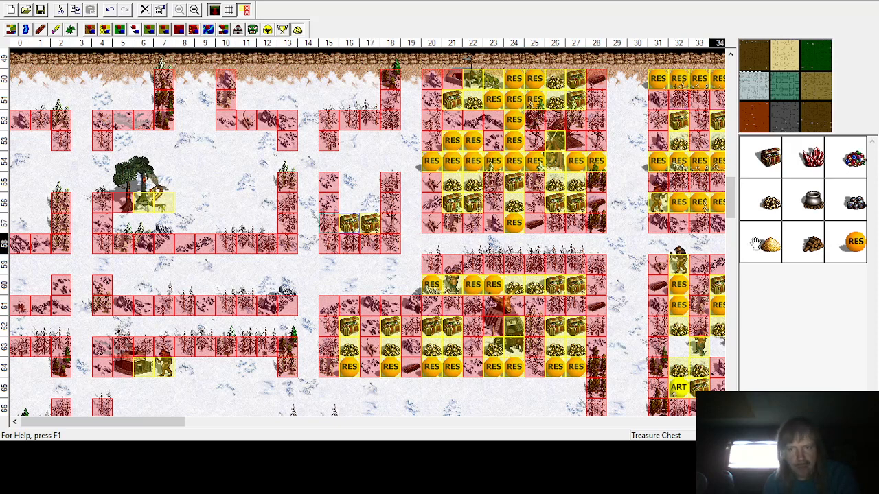
{"action": "left_click", "coordinate": [769, 202]}
{"action": "left_click", "coordinate": [370, 203]}
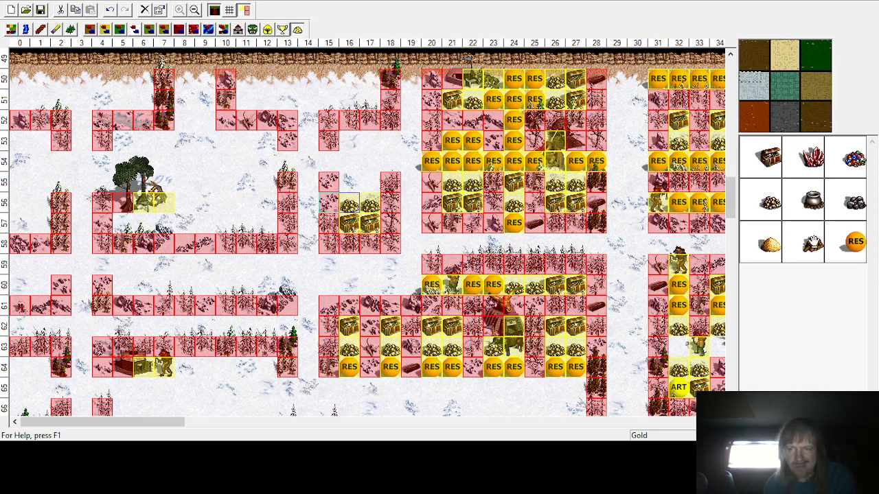
Step: Add random resources at row 55 columns 16–17
{"action": "left_click", "coordinate": [849, 241]}
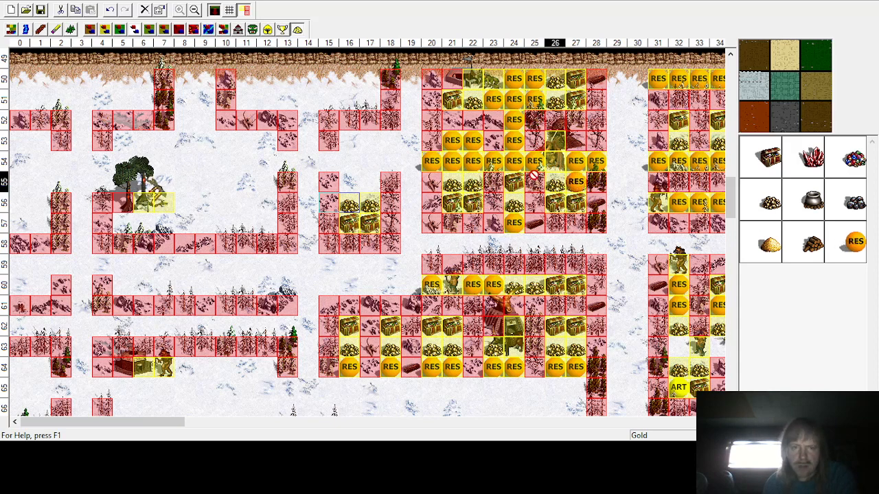
{"action": "left_click", "coordinate": [369, 182]}
{"action": "left_click", "coordinate": [348, 181]}
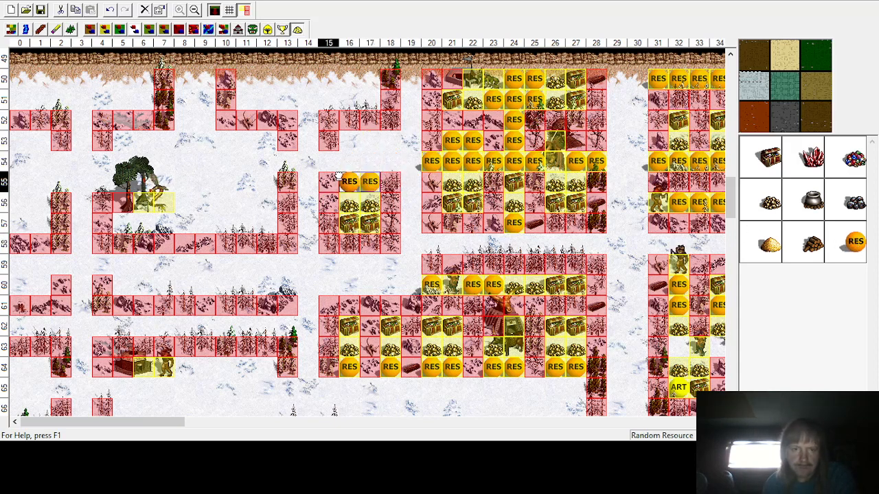
Step: Fill row 53 columns 16–18 with a treasure chest, a gold pile and a random resource
{"action": "left_click", "coordinate": [769, 156]}
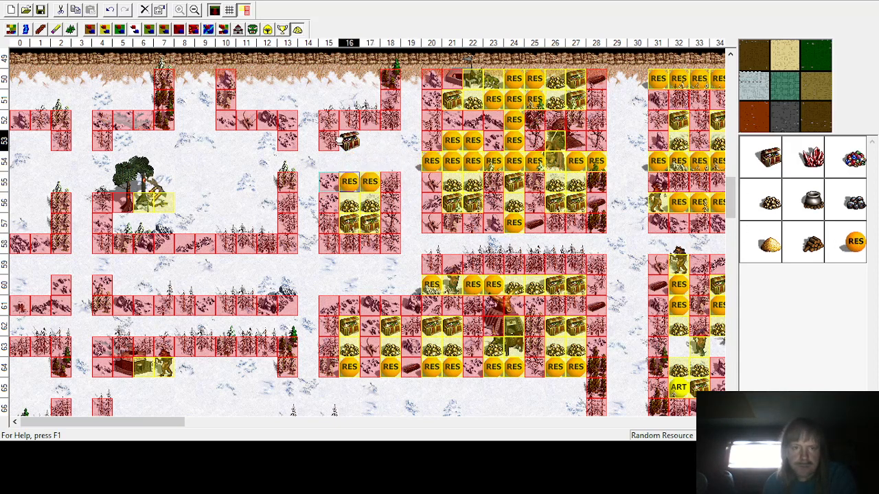
{"action": "left_click", "coordinate": [349, 140]}
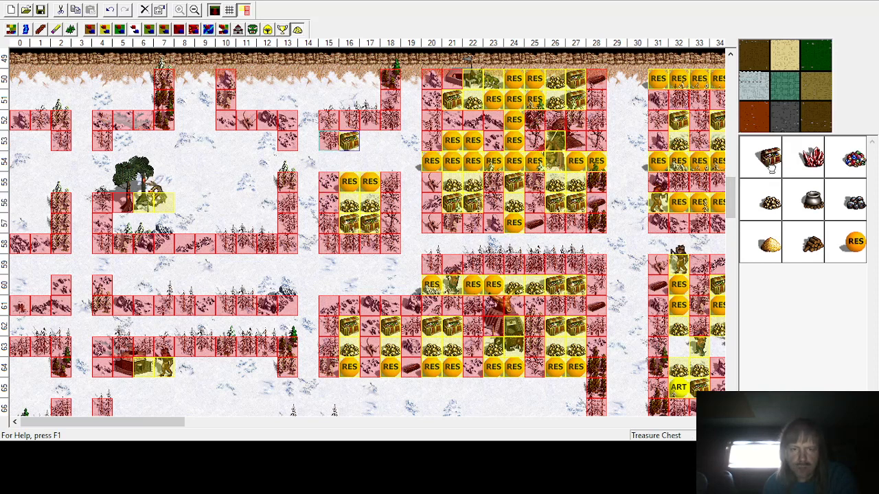
{"action": "left_click", "coordinate": [767, 205]}
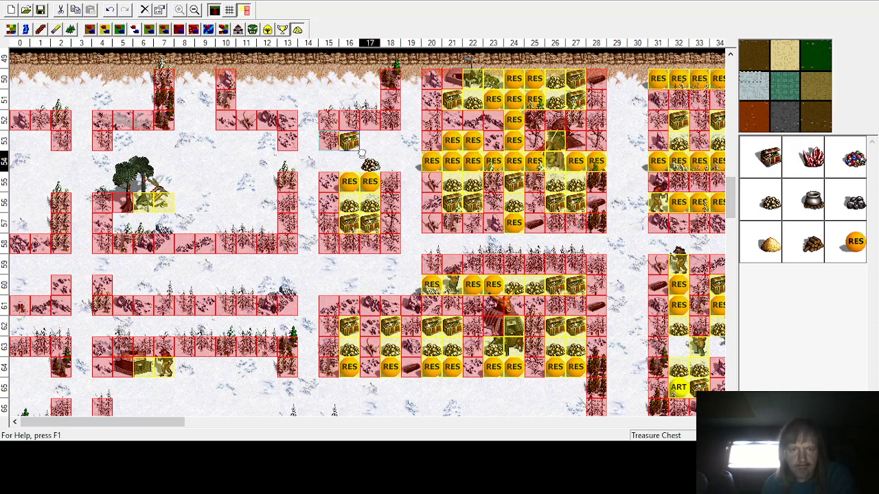
{"action": "left_click", "coordinate": [369, 140]}
{"action": "left_click", "coordinate": [855, 242]}
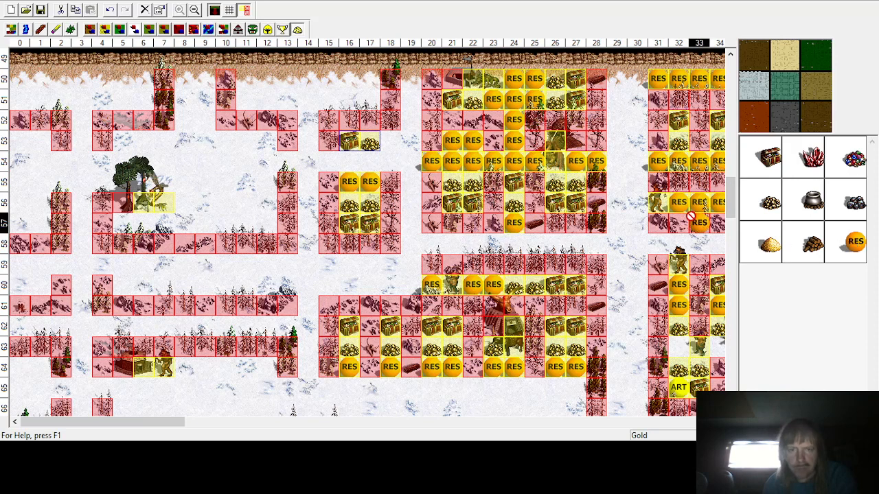
{"action": "left_click", "coordinate": [390, 141]}
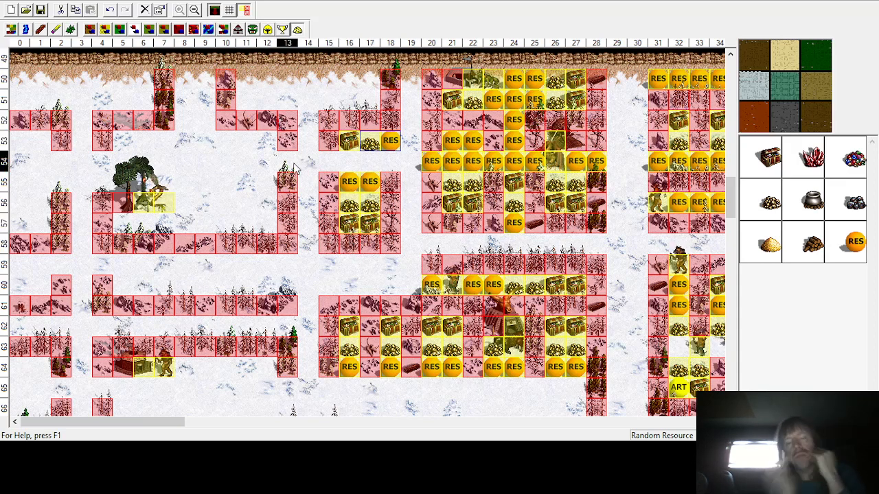
Step: Place treasure chests at row 51 column 17 and rows 50–51 column 11
{"action": "left_click", "coordinate": [767, 153]}
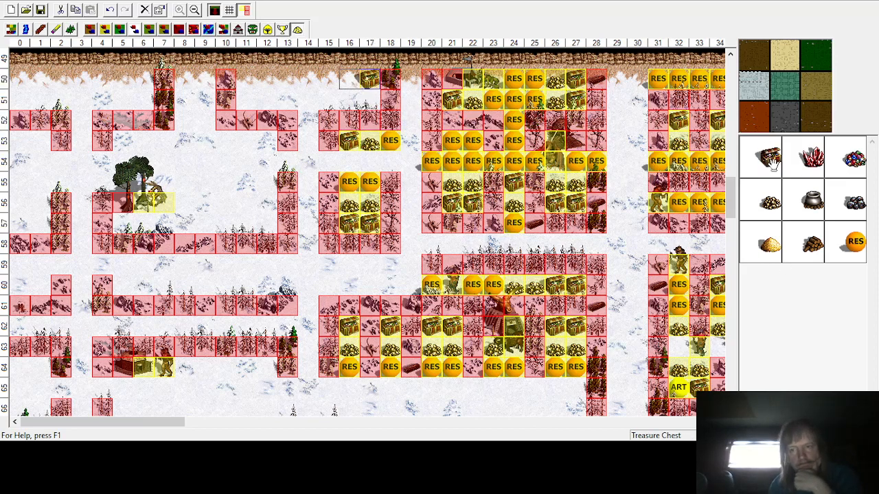
{"action": "left_click", "coordinate": [366, 97]}
{"action": "left_click", "coordinate": [246, 79]}
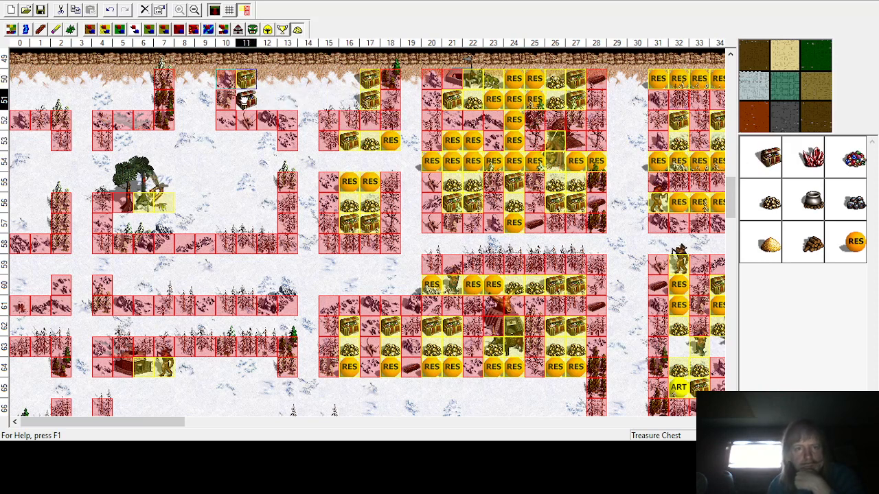
{"action": "left_click", "coordinate": [245, 99]}
Step: Place gold piles at rows 50–51 in columns 16 and 12
{"action": "left_click", "coordinate": [771, 204]}
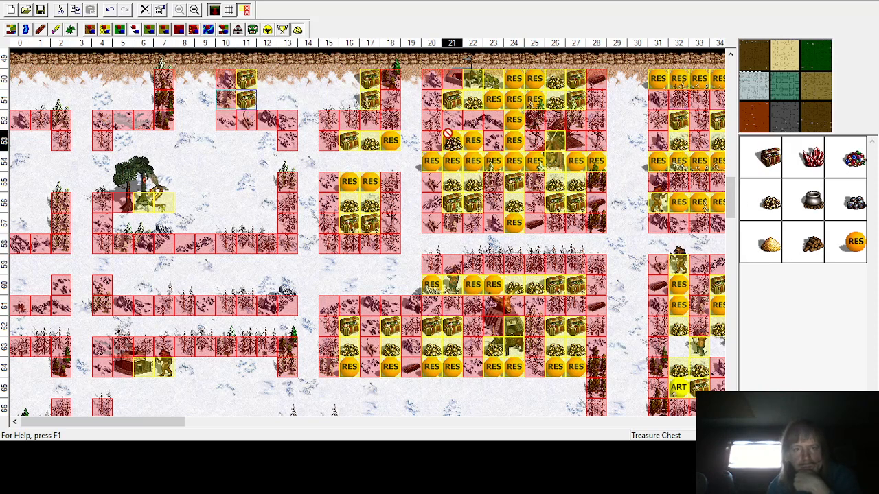
{"action": "left_click", "coordinate": [347, 99]}
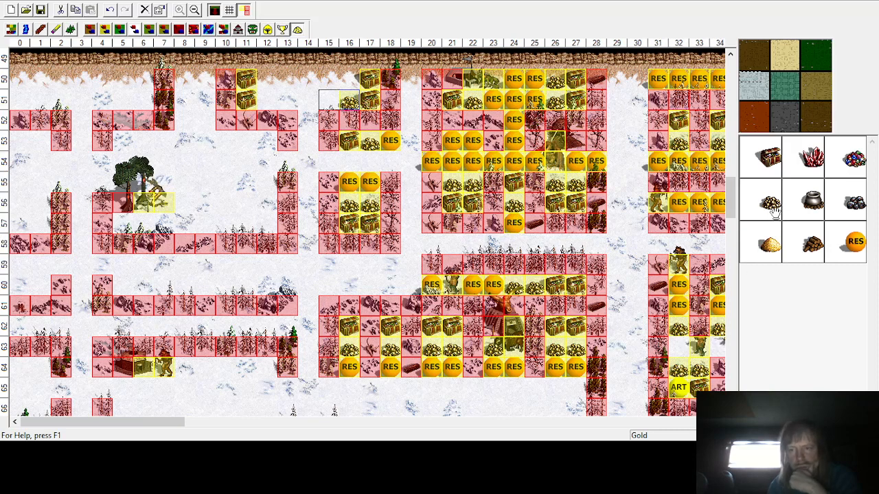
{"action": "left_click", "coordinate": [348, 81]}
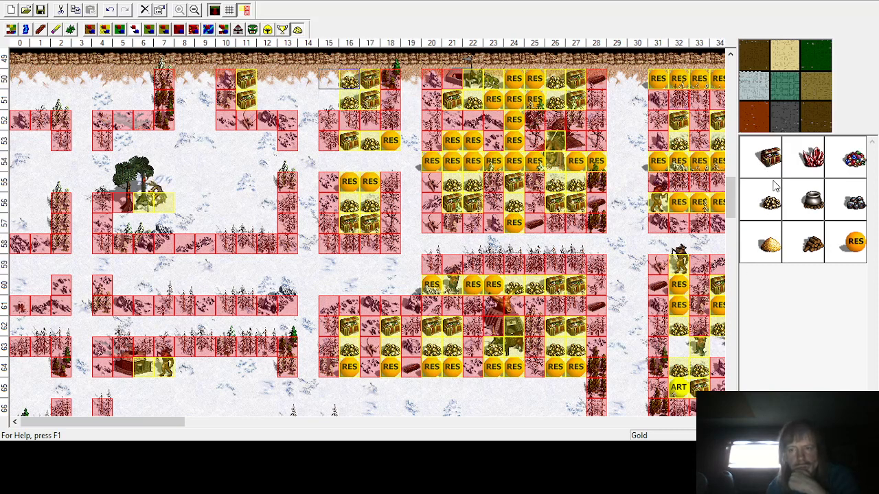
{"action": "left_click", "coordinate": [266, 100]}
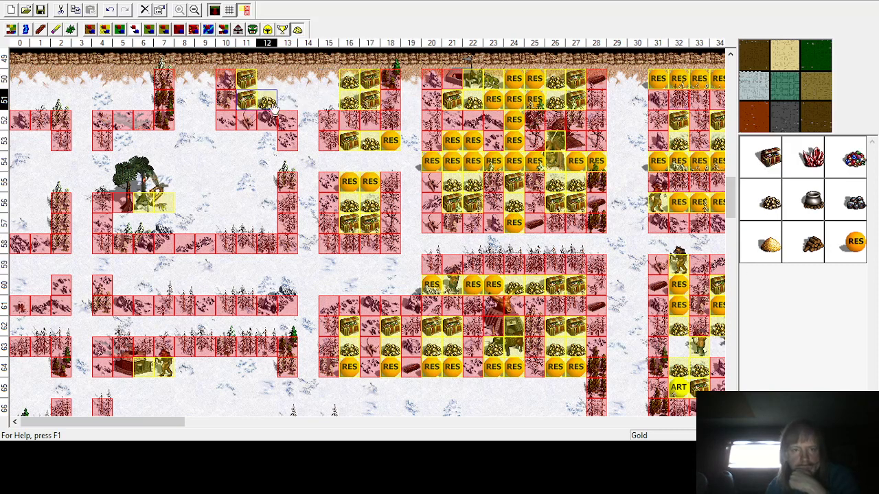
{"action": "left_click", "coordinate": [266, 81]}
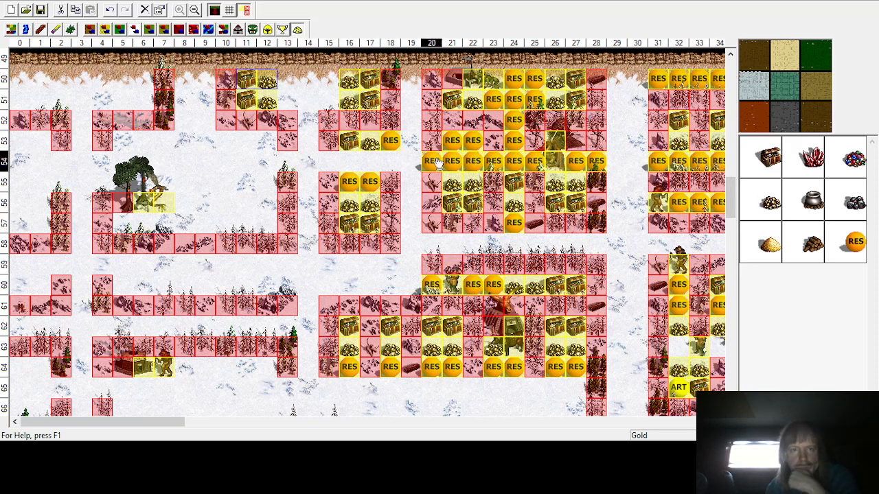
Step: Place a Gnoll Marauder monster at row 52, column 14
{"action": "left_click", "coordinate": [252, 29]}
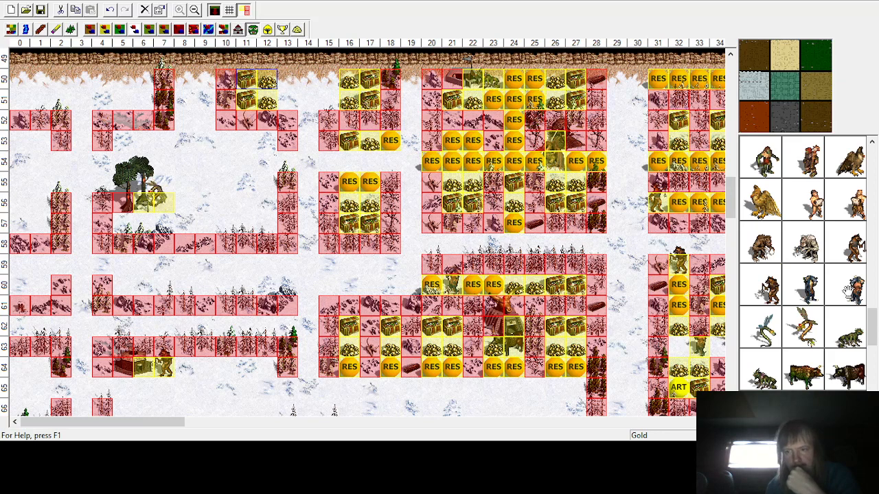
{"action": "left_click", "coordinate": [774, 290]}
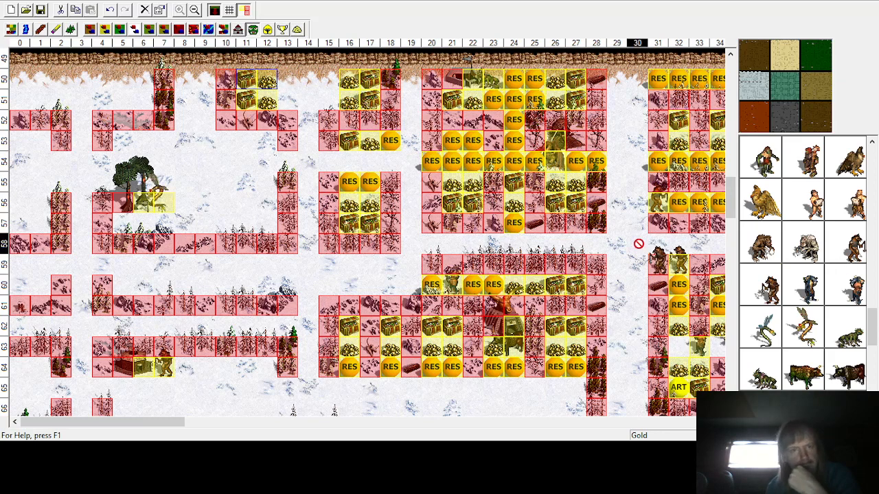
{"action": "left_click", "coordinate": [307, 124]}
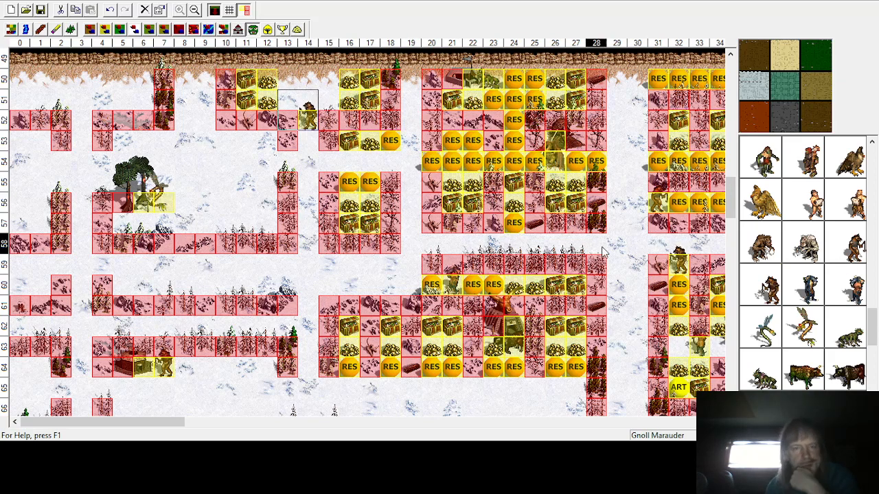
Step: Add a random resource at row 53, column 14
{"action": "left_click", "coordinate": [297, 29]}
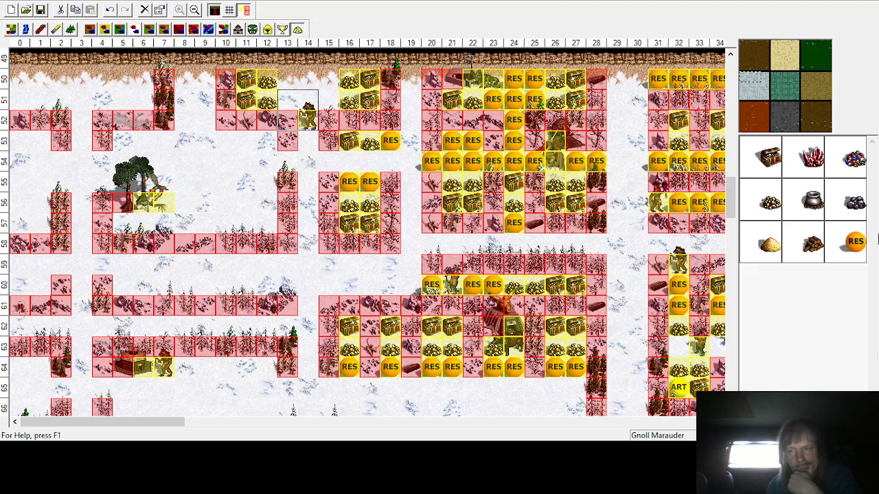
{"action": "left_click", "coordinate": [854, 241]}
{"action": "left_click", "coordinate": [349, 161]}
{"action": "left_click", "coordinate": [308, 141]}
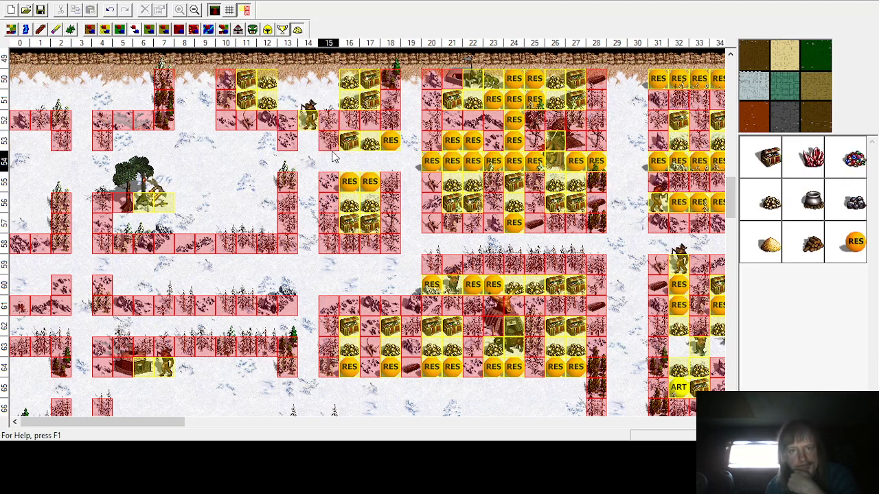
{"action": "left_click", "coordinate": [854, 241]}
{"action": "left_click", "coordinate": [307, 141]}
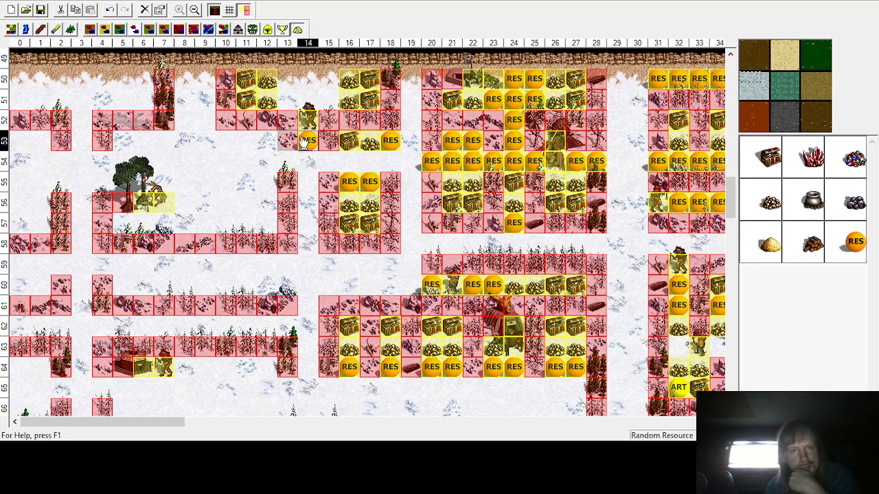
Step: Fill rows 50–51 in columns 13–15 with random resources
{"action": "left_click", "coordinate": [854, 241]}
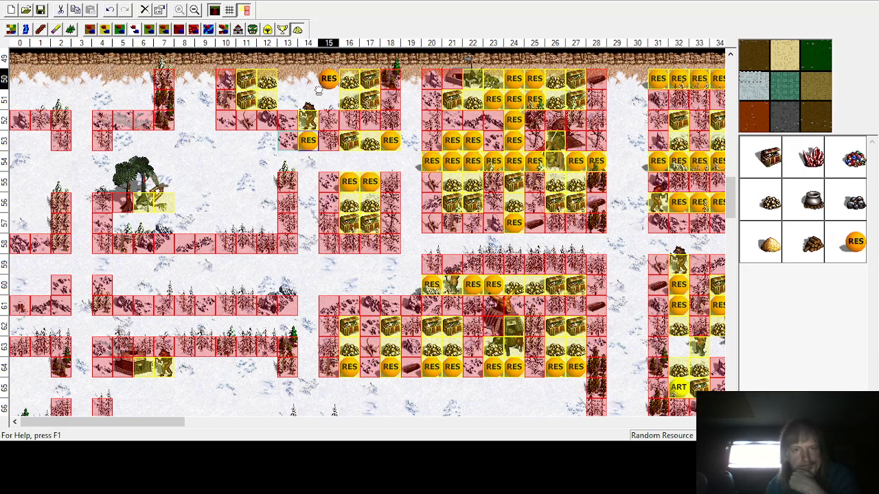
{"action": "left_click", "coordinate": [328, 78]}
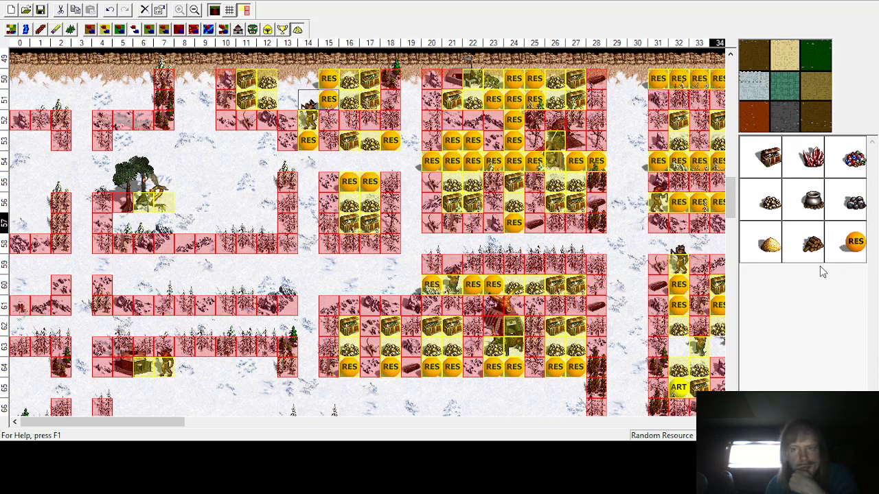
{"action": "left_click", "coordinate": [855, 241]}
{"action": "left_click", "coordinate": [328, 99]}
{"action": "left_click", "coordinate": [312, 82]}
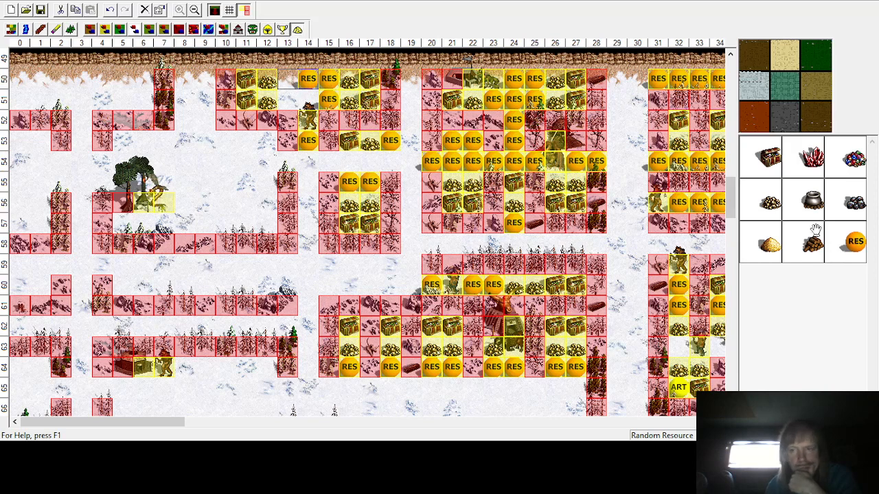
{"action": "left_click", "coordinate": [307, 98]}
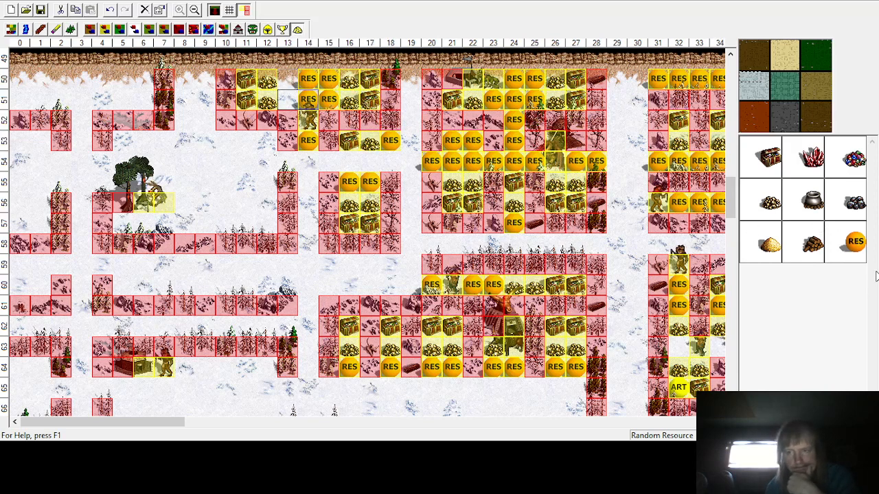
{"action": "left_click", "coordinate": [293, 98]}
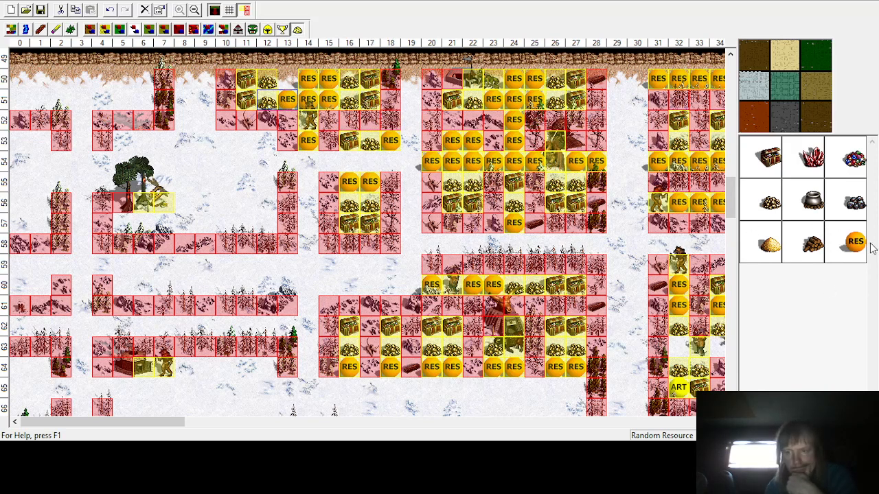
{"action": "left_click", "coordinate": [287, 78]}
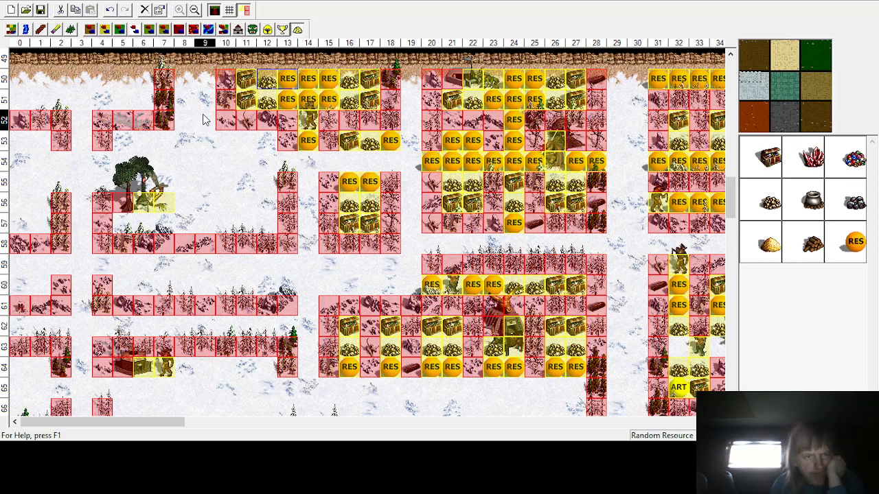
Step: Place treasure chests at row 50 and gold piles at row 51, both in columns 8–9
{"action": "left_click", "coordinate": [773, 156]}
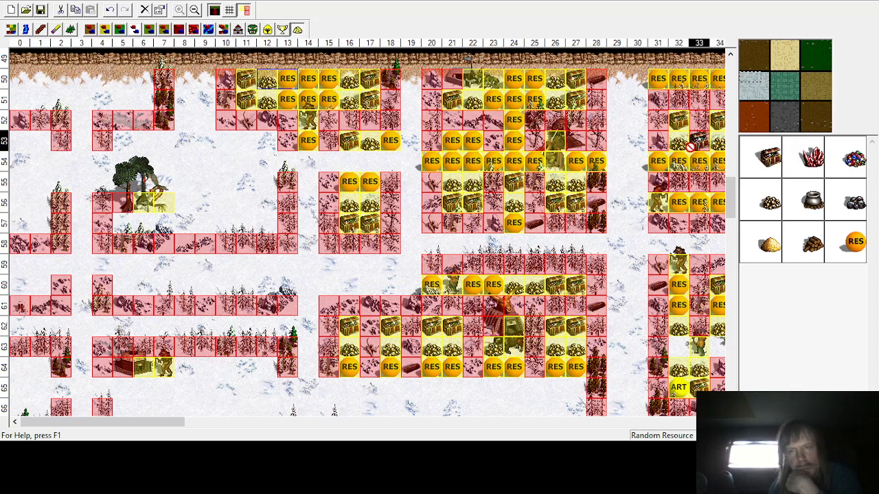
{"action": "left_click", "coordinate": [184, 79]}
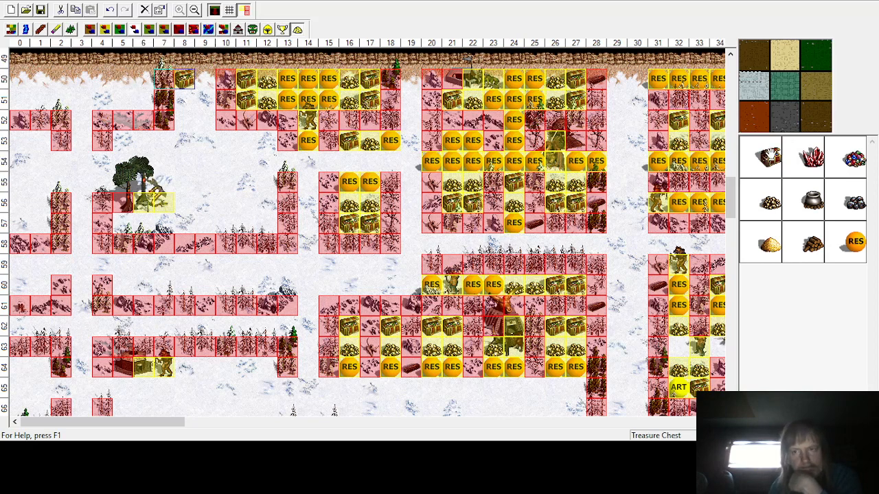
{"action": "left_click", "coordinate": [205, 79]}
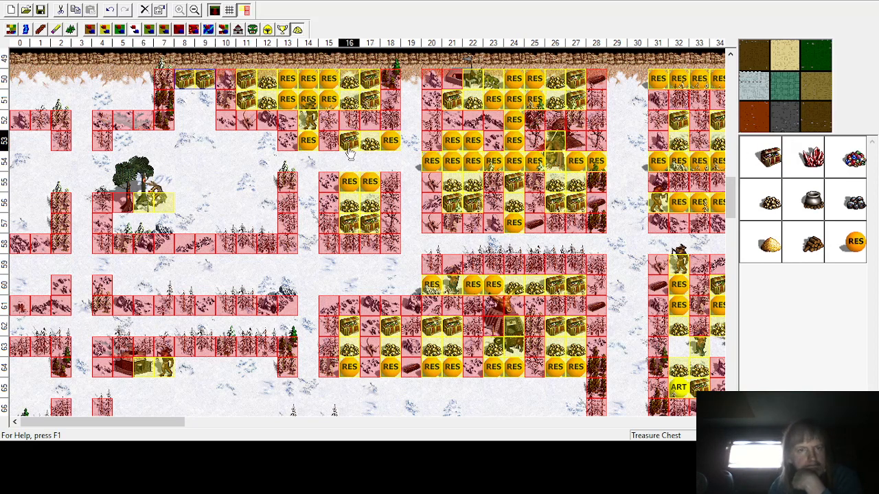
{"action": "left_click", "coordinate": [769, 204]}
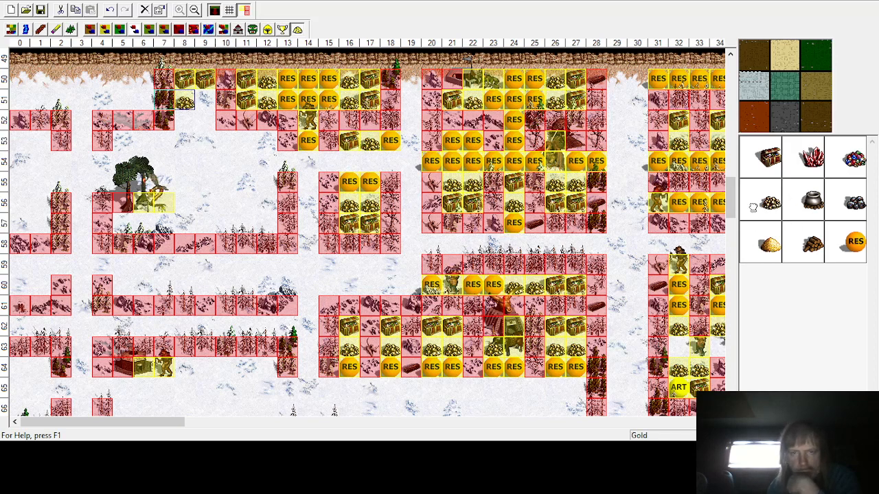
{"action": "left_click", "coordinate": [205, 101]}
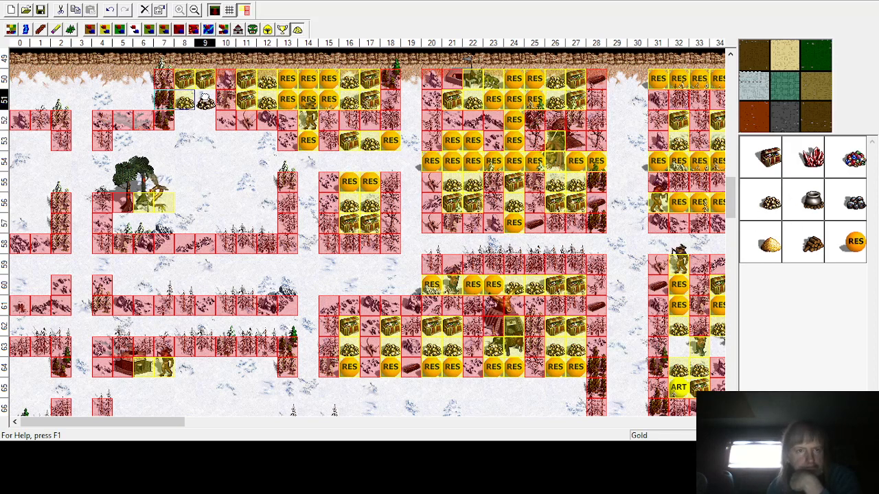
Step: Add random resources at row 52, columns 8–9
{"action": "left_click", "coordinate": [857, 256]}
{"action": "left_click", "coordinate": [184, 120]}
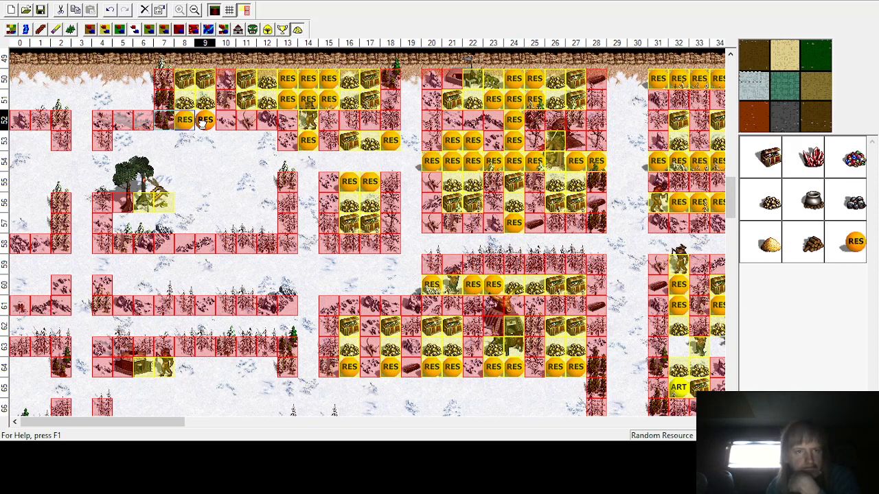
{"action": "left_click", "coordinate": [194, 123]}
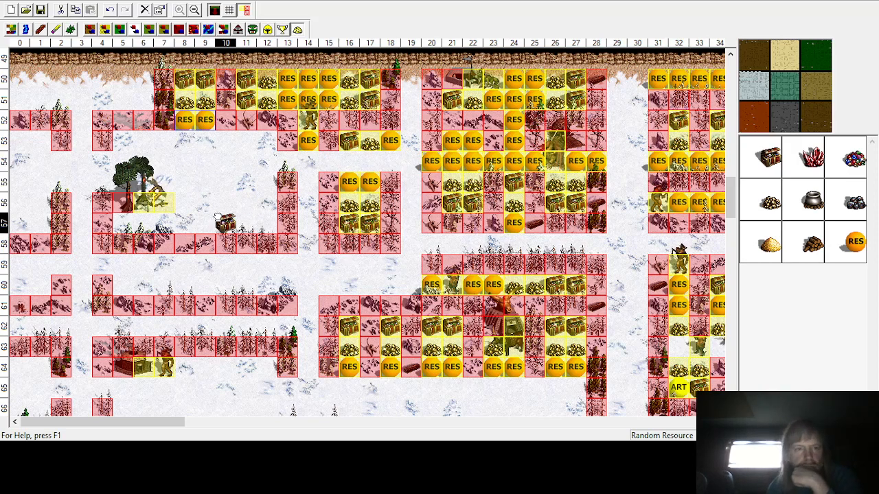
Step: Fill row 57 columns 5–7 with a treasure chest, a gold pile and a random resource
{"action": "left_click", "coordinate": [122, 223]}
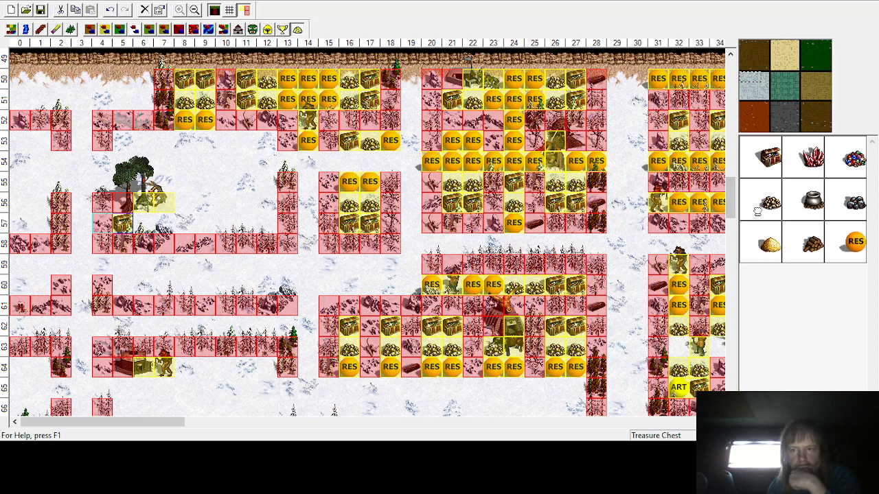
{"action": "left_click", "coordinate": [758, 211]}
{"action": "left_click", "coordinate": [144, 223]}
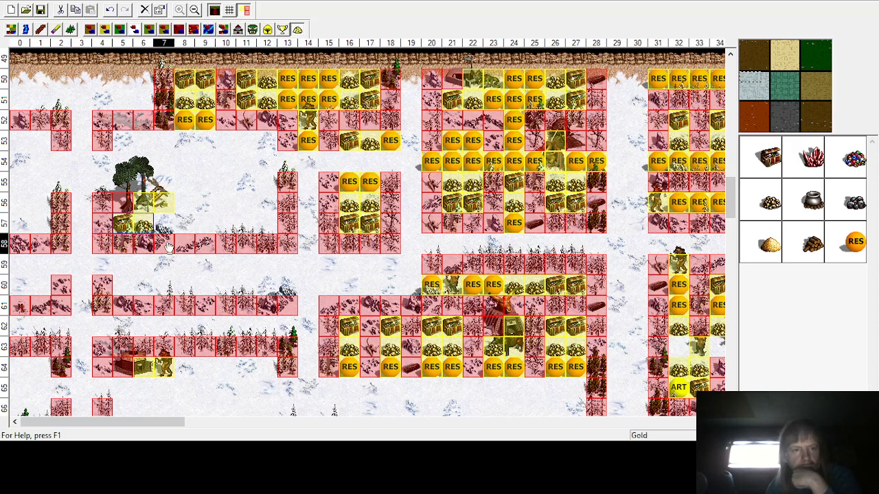
{"action": "left_click", "coordinate": [855, 242]}
{"action": "left_click", "coordinate": [163, 223]}
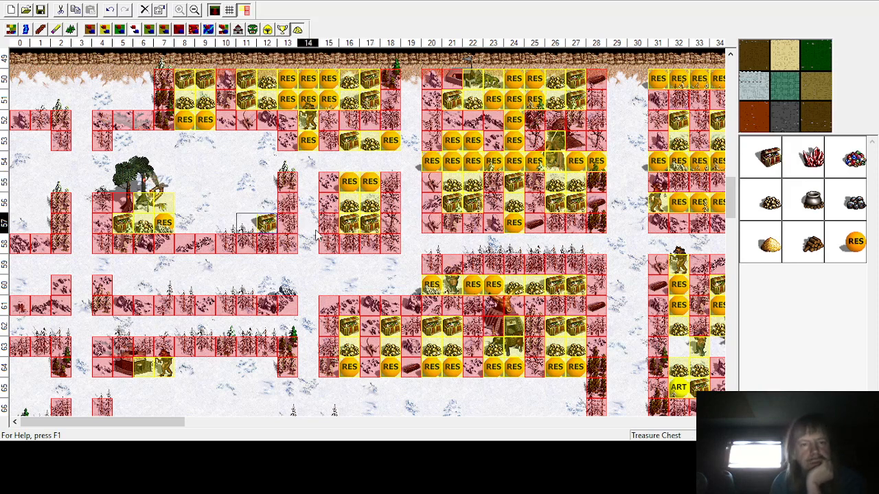
Step: Fill row 57 columns 10–12 with a random resource, a gold pile and a treasure chest
{"action": "left_click", "coordinate": [764, 200]}
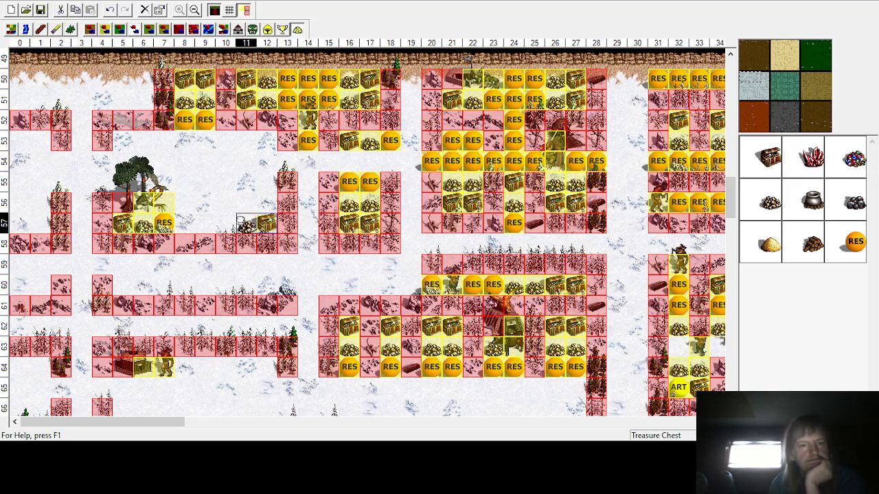
{"action": "left_click", "coordinate": [850, 242]}
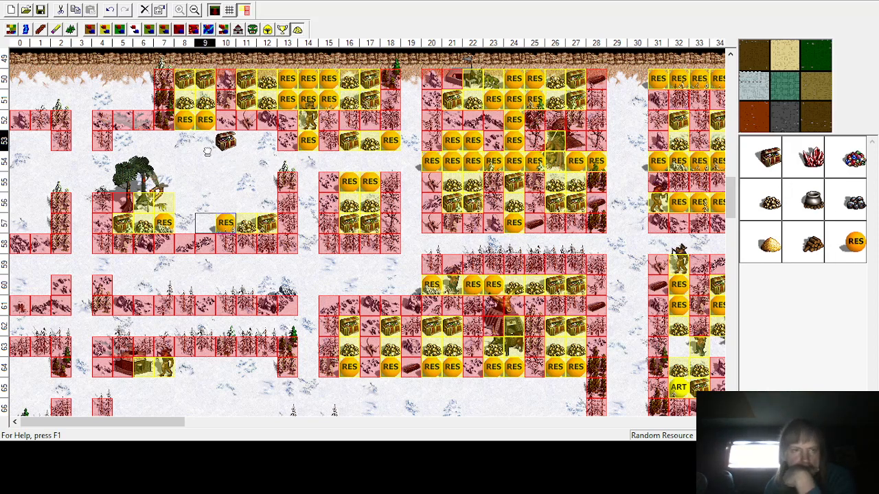
Step: Place treasure chests at row 53 and gold piles at row 54 in columns 8–9
{"action": "left_click", "coordinate": [774, 160]}
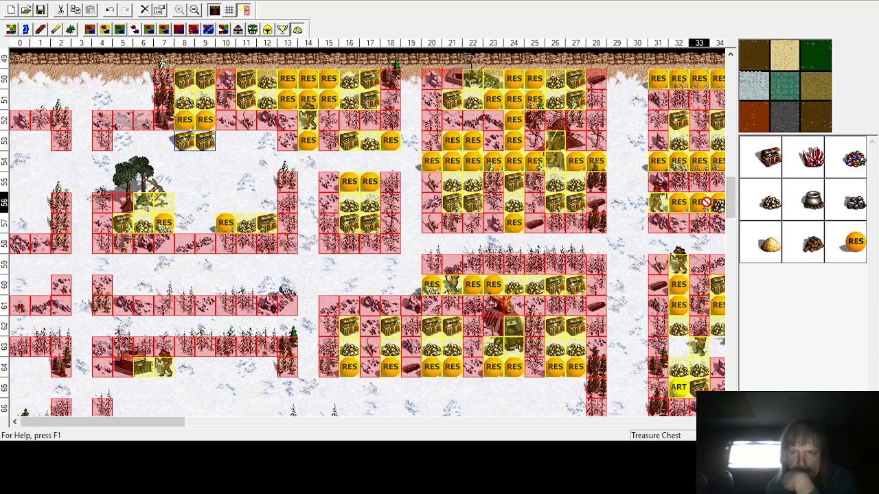
{"action": "left_click", "coordinate": [180, 159]}
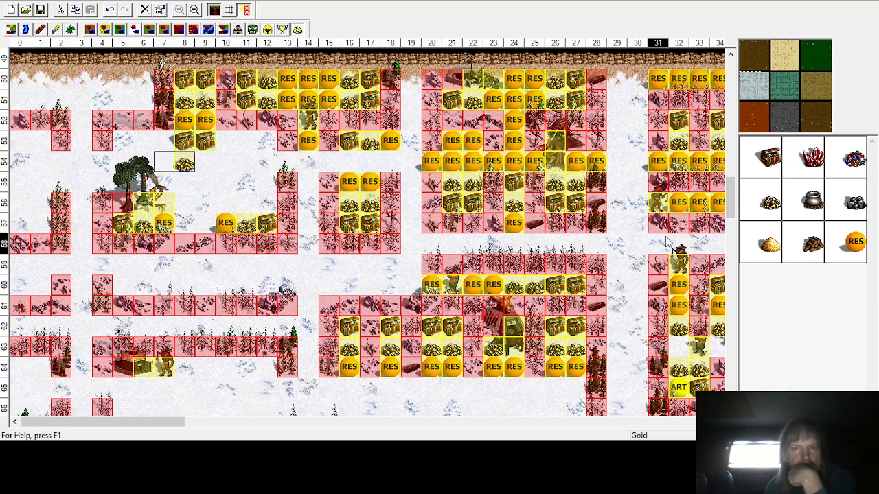
{"action": "left_click", "coordinate": [765, 213]}
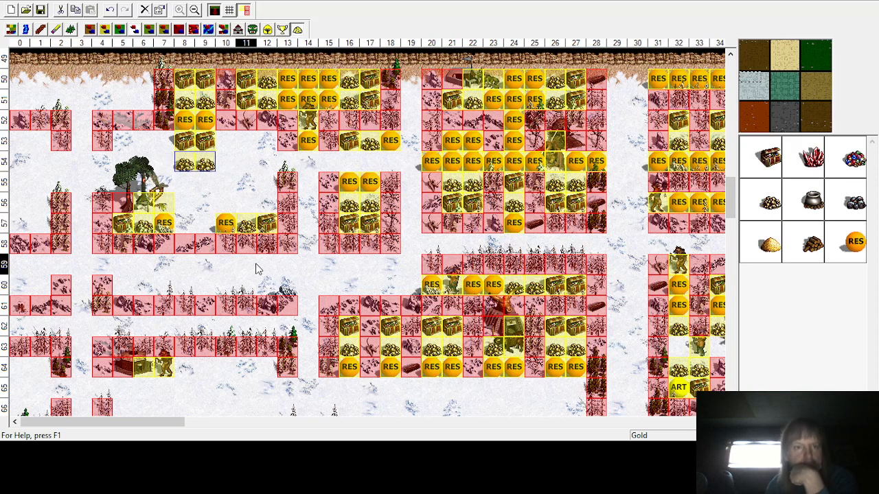
Step: Add random resources in rows 55–57 across columns 8–9
{"action": "left_click", "coordinate": [166, 178]}
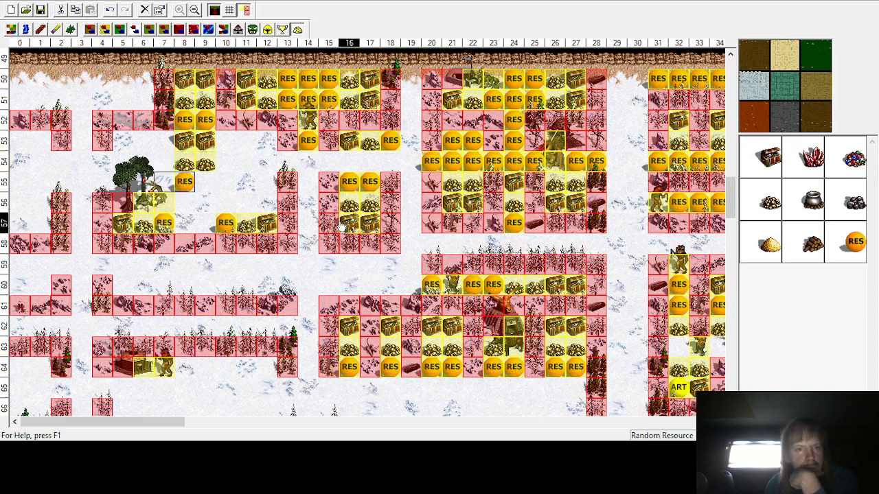
{"action": "left_click", "coordinate": [199, 180]}
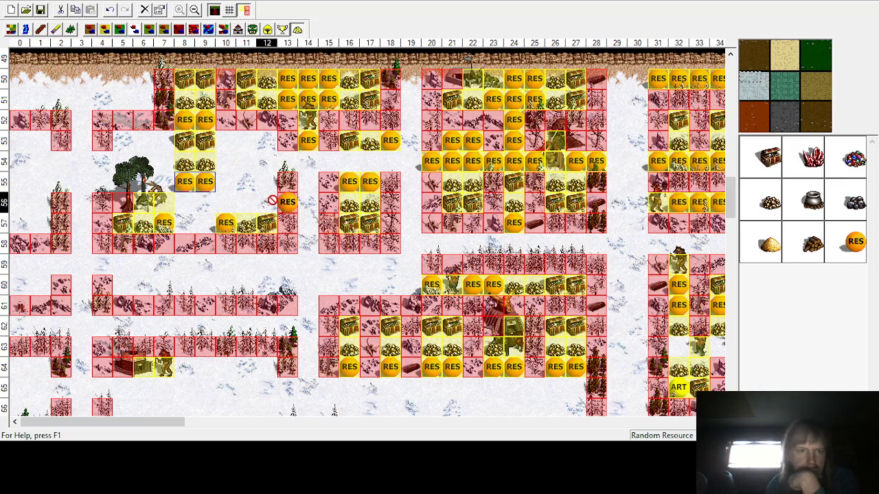
{"action": "left_click", "coordinate": [204, 202]}
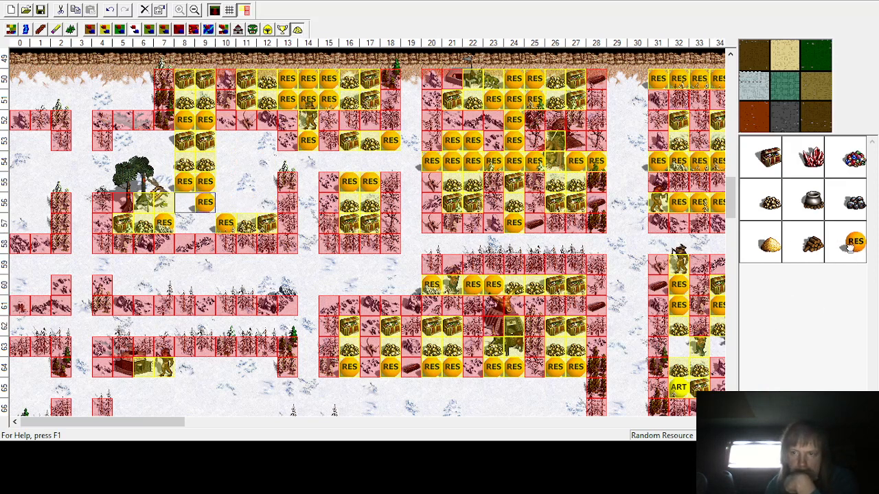
{"action": "left_click", "coordinate": [204, 223]}
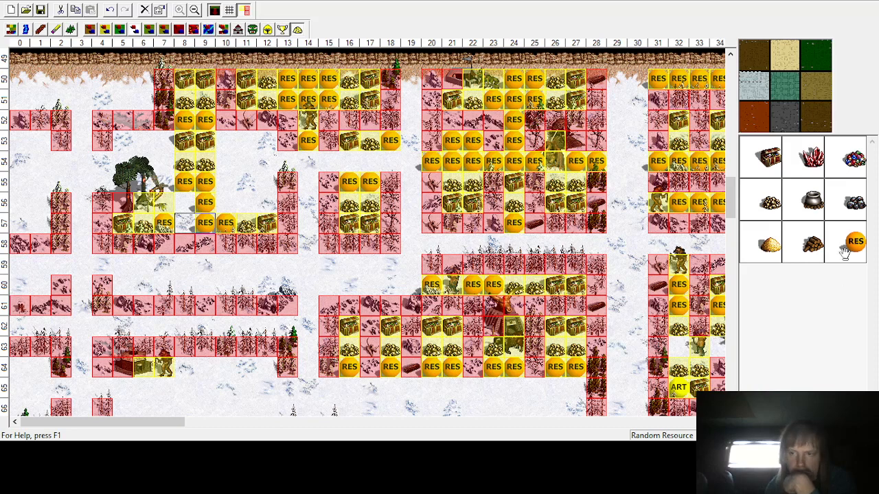
{"action": "left_click", "coordinate": [184, 202]}
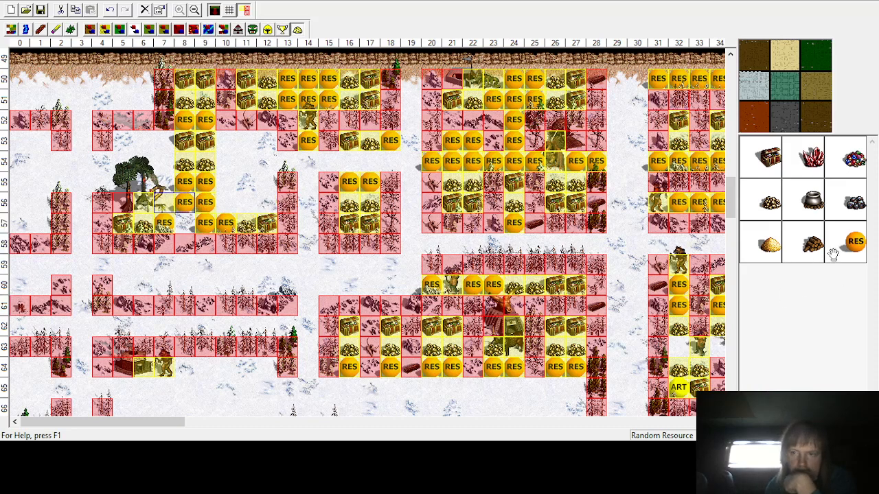
{"action": "left_click", "coordinate": [184, 223]}
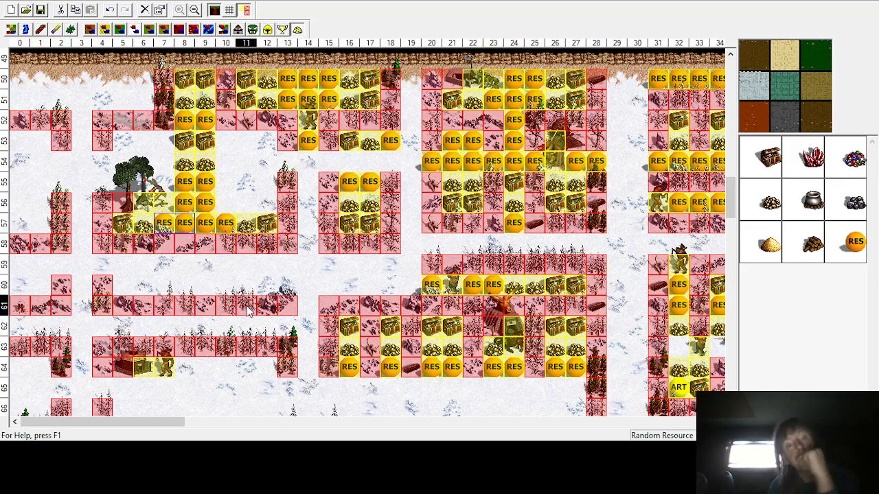
Step: Add random resources at row 54 column 13 and at rows 54–55 column 4
{"action": "left_click", "coordinate": [290, 163]}
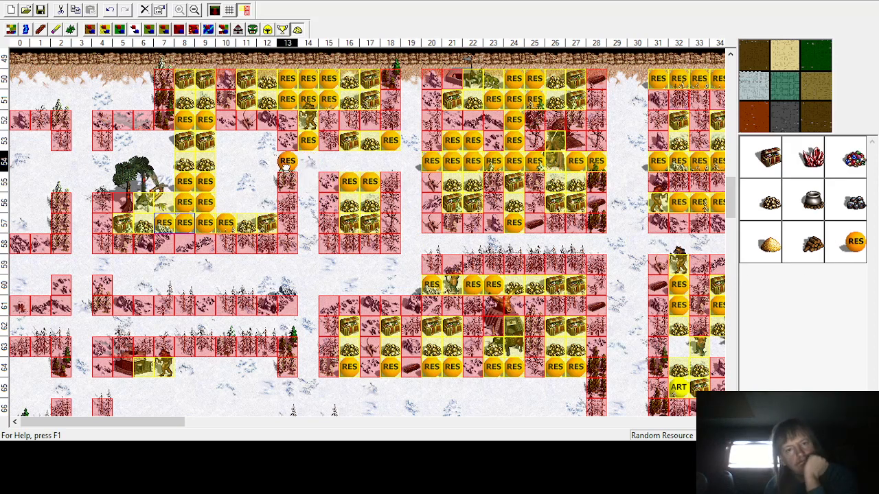
{"action": "left_click", "coordinate": [101, 162]}
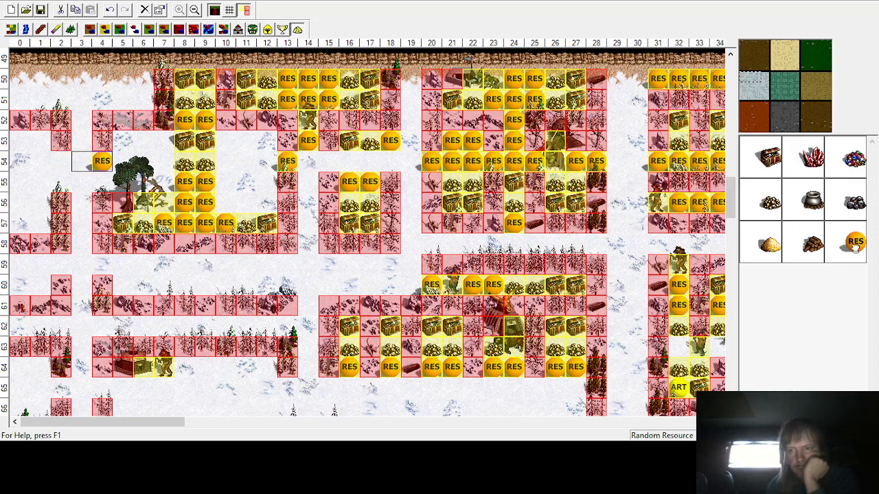
{"action": "left_click", "coordinate": [102, 181]}
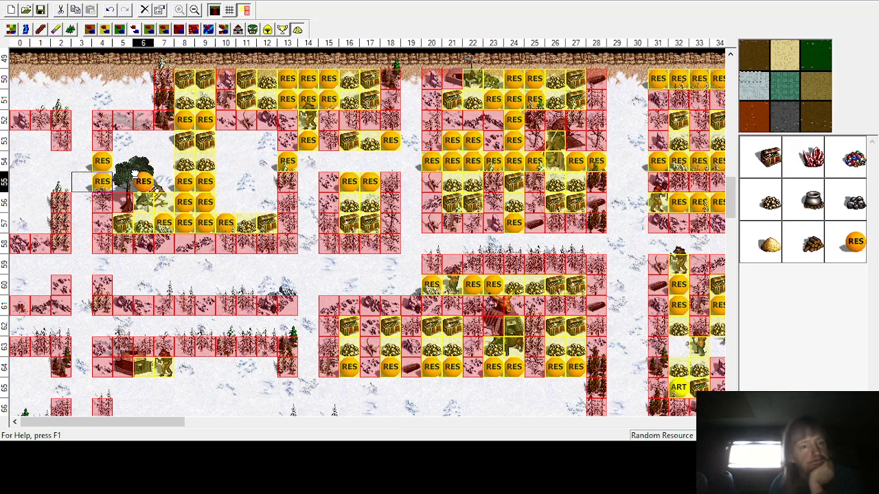
Step: Add random resources across row 53, columns 5–7
{"action": "left_click", "coordinate": [123, 140]}
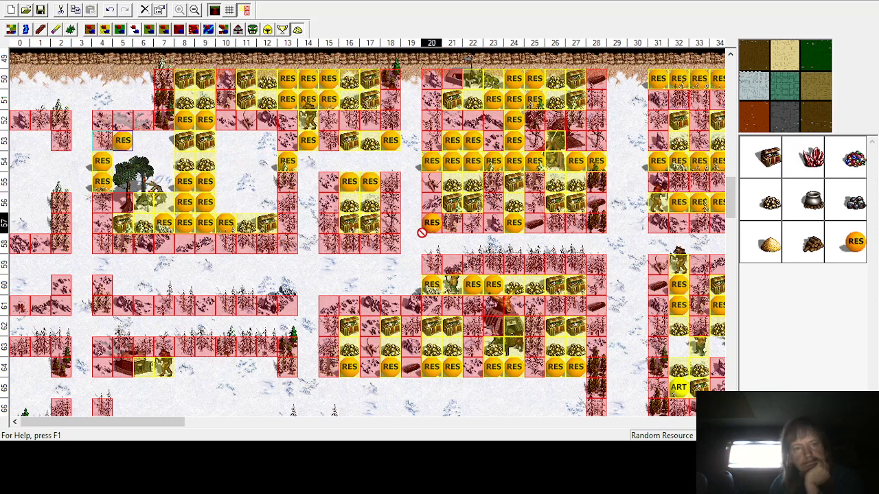
{"action": "left_click", "coordinate": [144, 140]}
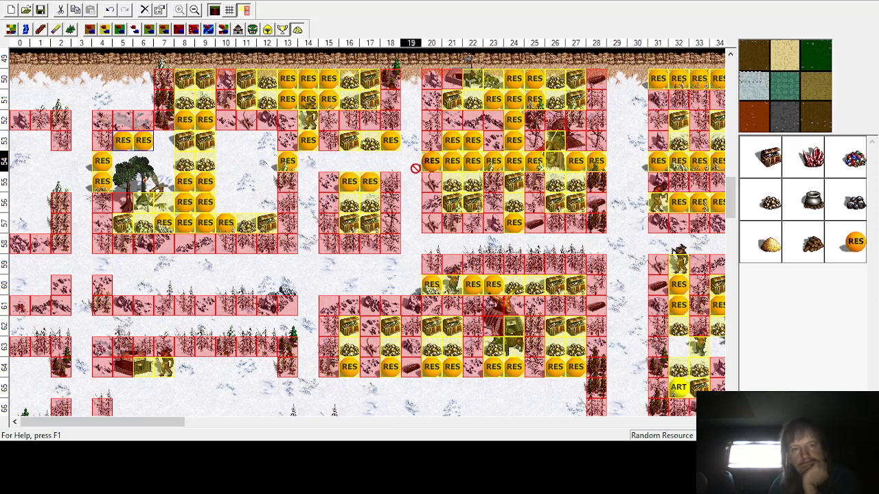
{"action": "left_click", "coordinate": [164, 140]}
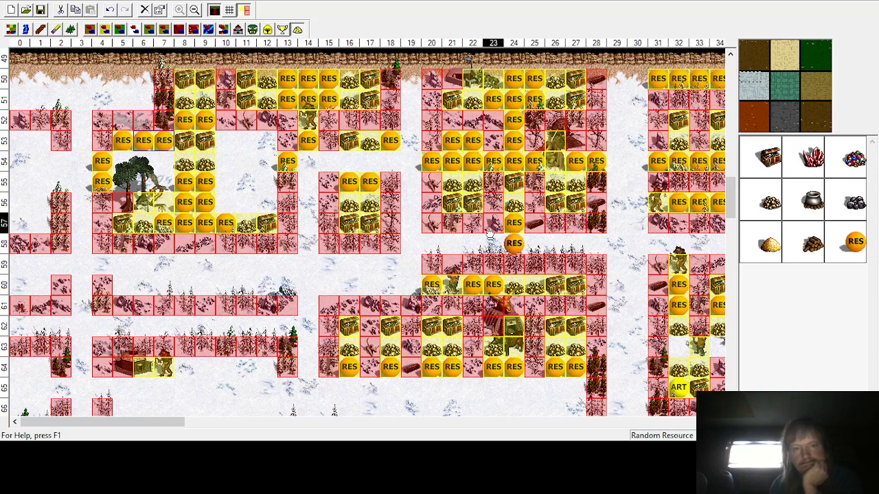
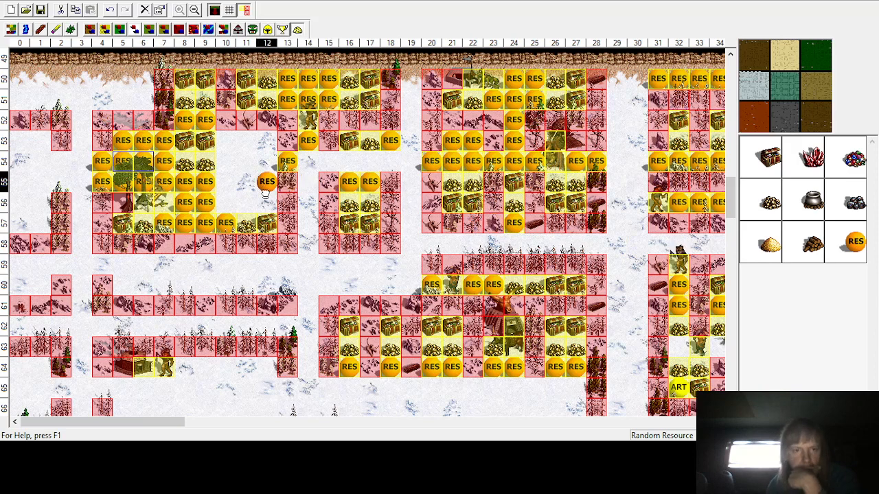
Step: Add random resources in column 12 at rows 53, 54 and 56
{"action": "left_click", "coordinate": [266, 202]}
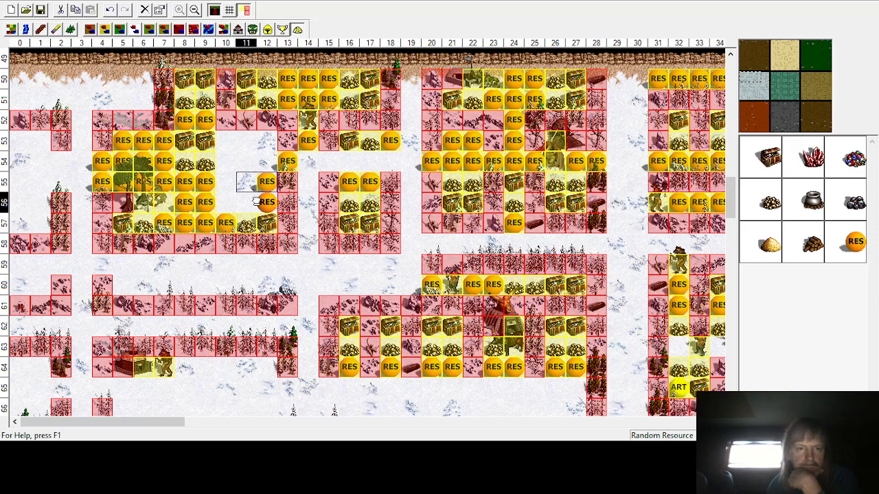
{"action": "left_click", "coordinate": [266, 140]}
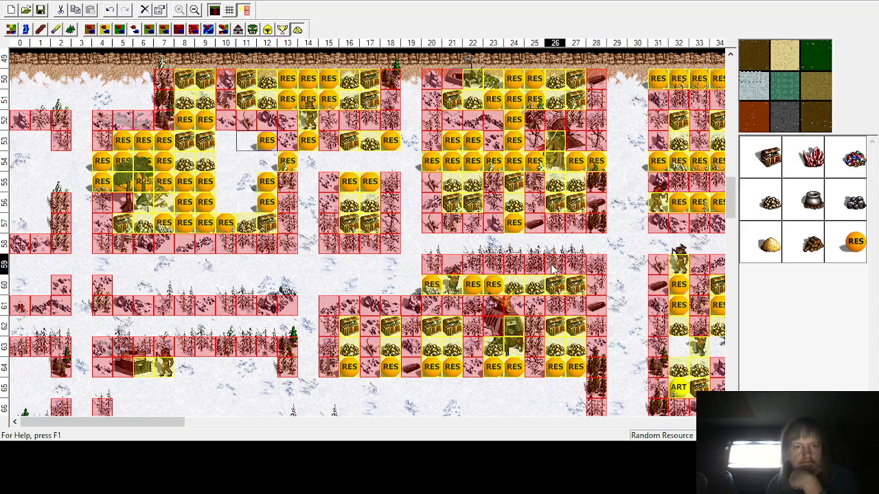
{"action": "left_click", "coordinate": [266, 160]}
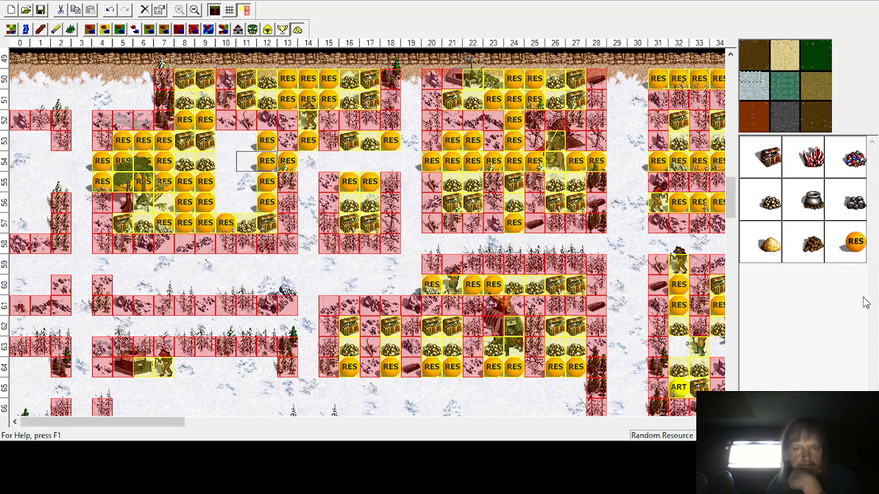
Step: Fill rows 53–56 in columns 10–11 with random resources
{"action": "left_click_drag", "start_coordinate": [854, 254], "coordinate": [247, 141]}
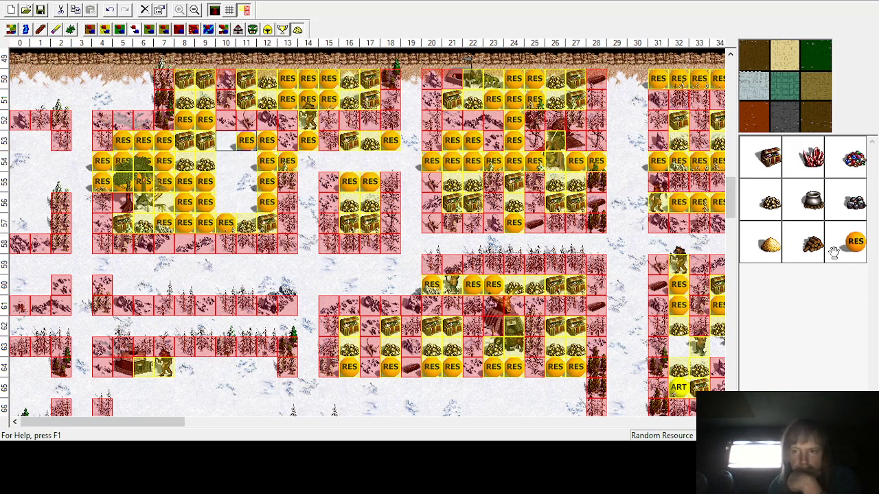
{"action": "left_click_drag", "start_coordinate": [846, 251], "coordinate": [222, 142]}
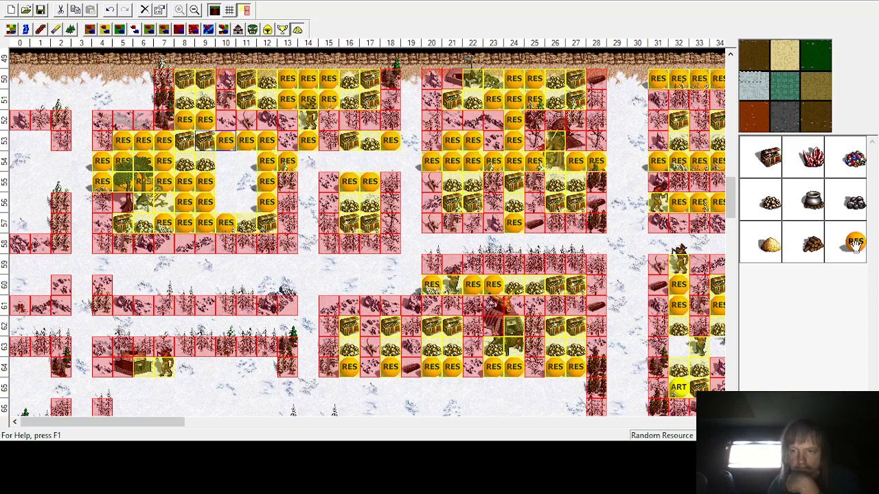
{"action": "left_click_drag", "start_coordinate": [249, 173], "coordinate": [245, 162]}
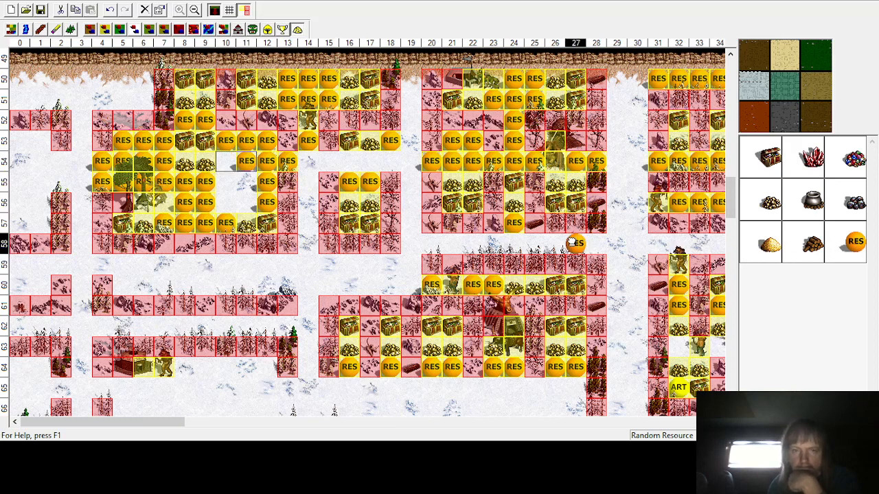
{"action": "left_click_drag", "start_coordinate": [571, 241], "coordinate": [226, 162]}
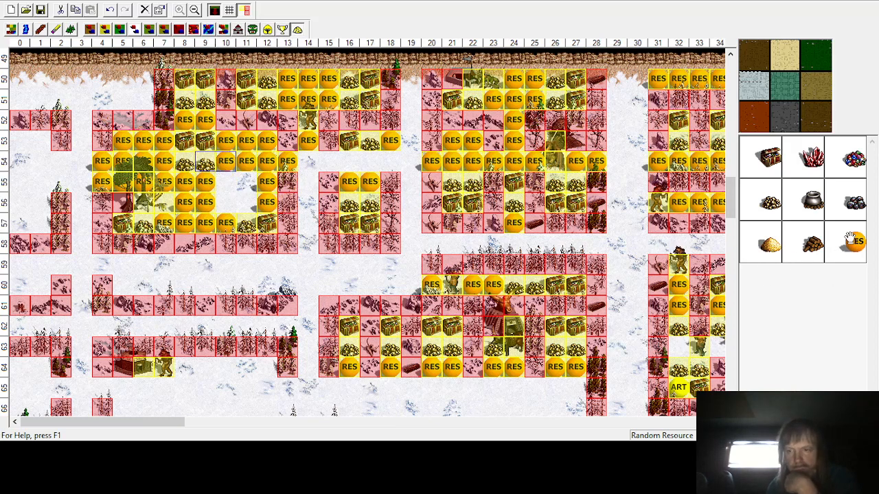
{"action": "left_click_drag", "start_coordinate": [850, 239], "coordinate": [246, 181]}
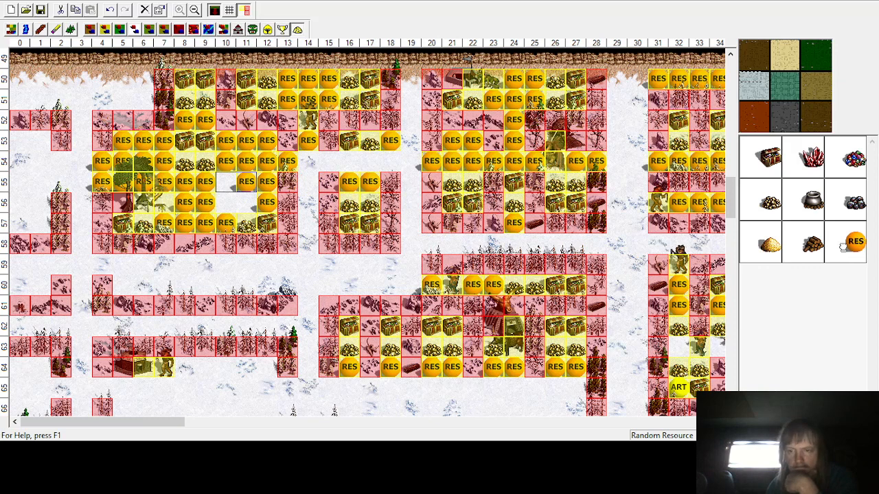
{"action": "left_click_drag", "start_coordinate": [843, 247], "coordinate": [247, 202]}
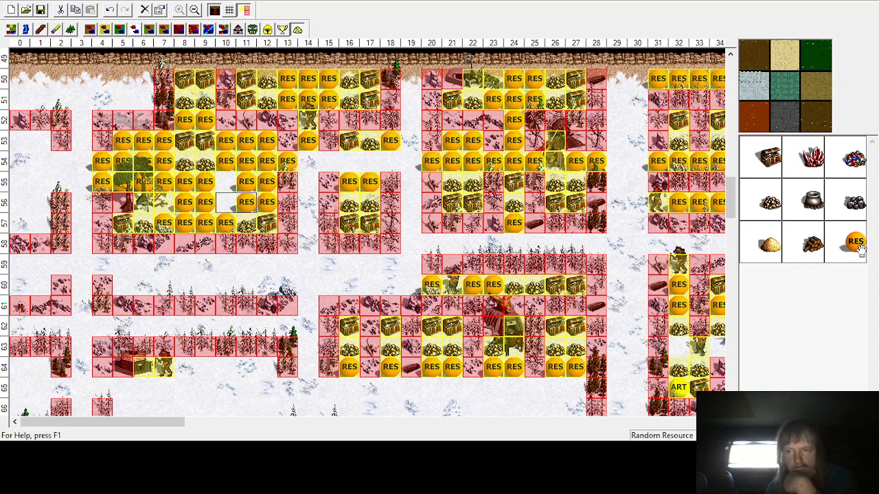
{"action": "left_click_drag", "start_coordinate": [858, 248], "coordinate": [226, 202]}
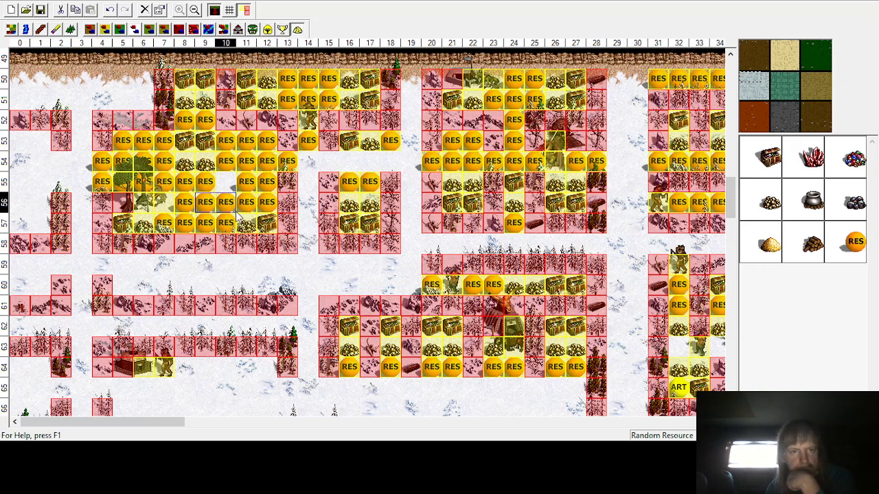
{"action": "left_click_drag", "start_coordinate": [855, 241], "coordinate": [226, 181]}
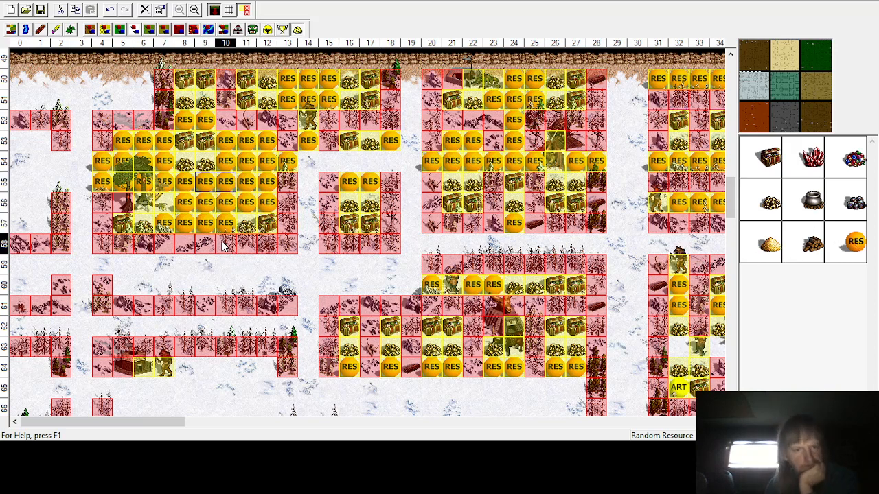
Step: Scroll through the lower part of the map to inspect the remaining enclosures for empty cells
{"action": "scroll", "coordinate": [222, 245], "scroll_direction": "down", "scroll_amount": 5}
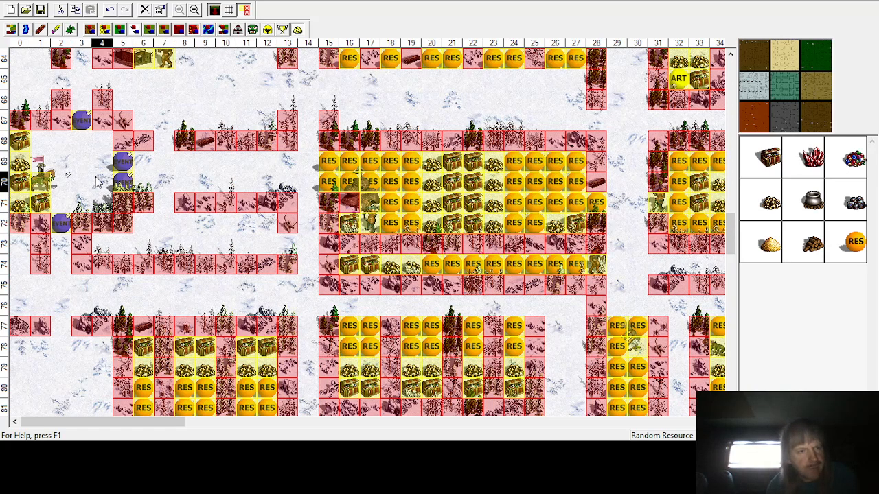
{"action": "scroll", "coordinate": [86, 270], "scroll_direction": "down", "scroll_amount": 2}
{"action": "scroll", "coordinate": [86, 269], "scroll_direction": "down", "scroll_amount": 4}
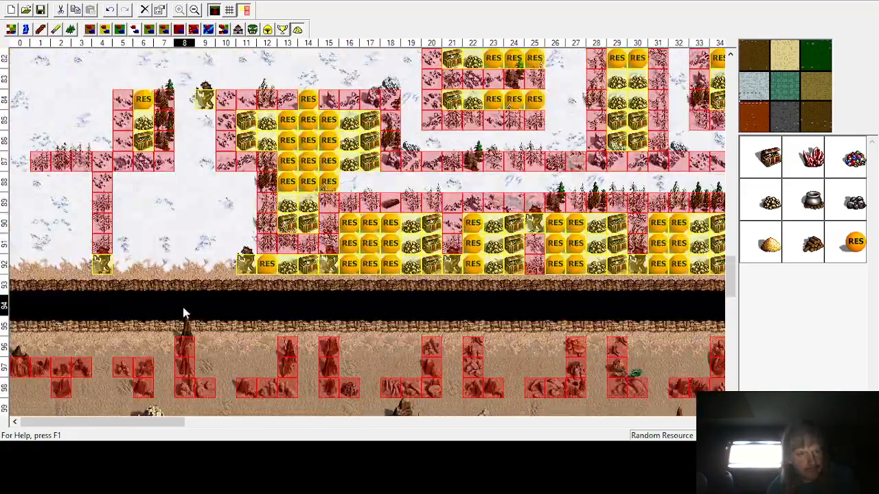
{"action": "scroll", "coordinate": [182, 310], "scroll_direction": "up", "scroll_amount": 8}
{"action": "scroll", "coordinate": [183, 309], "scroll_direction": "up", "scroll_amount": 4}
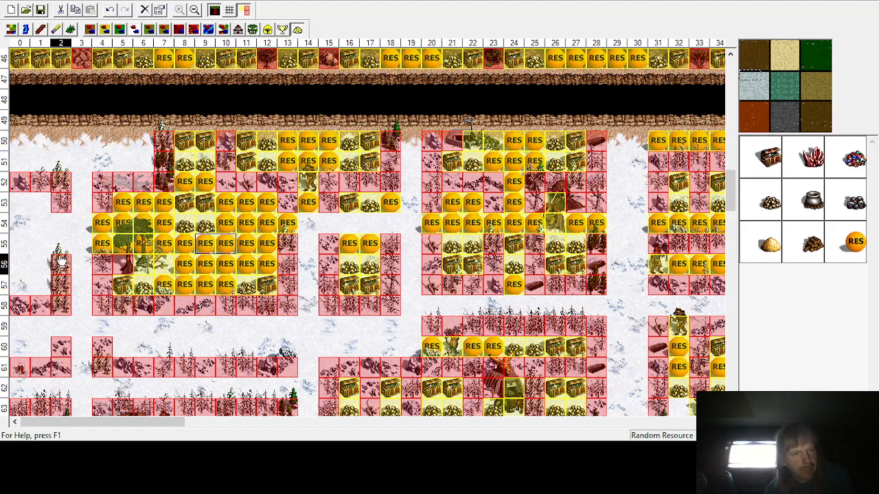
{"action": "scroll", "coordinate": [27, 260], "scroll_direction": "down", "scroll_amount": 2}
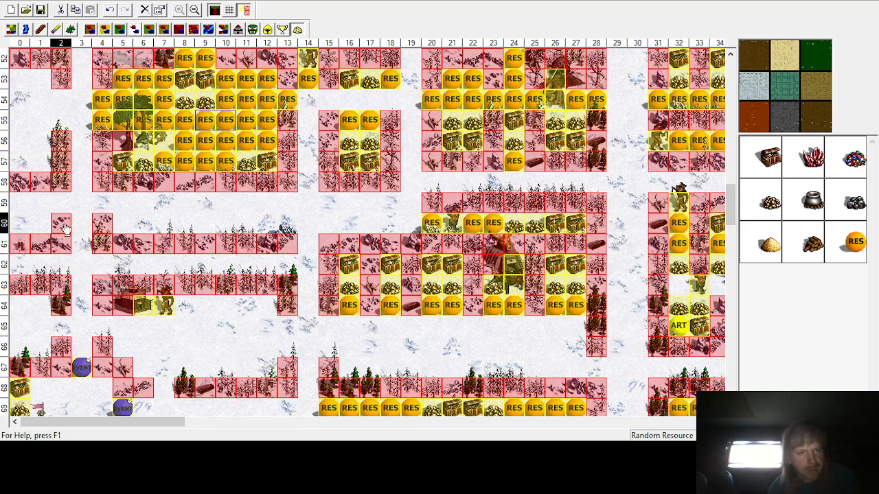
{"action": "scroll", "coordinate": [130, 148], "scroll_direction": "down", "scroll_amount": 1}
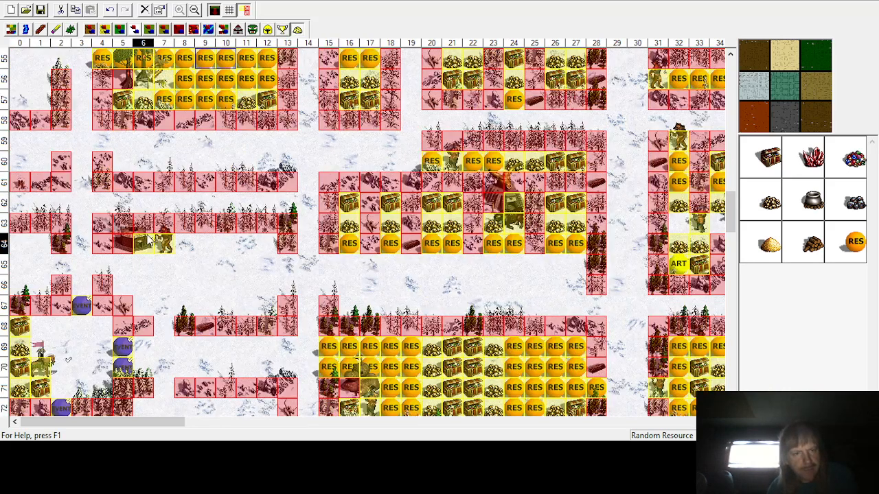
{"action": "scroll", "coordinate": [17, 215], "scroll_direction": "down", "scroll_amount": 1}
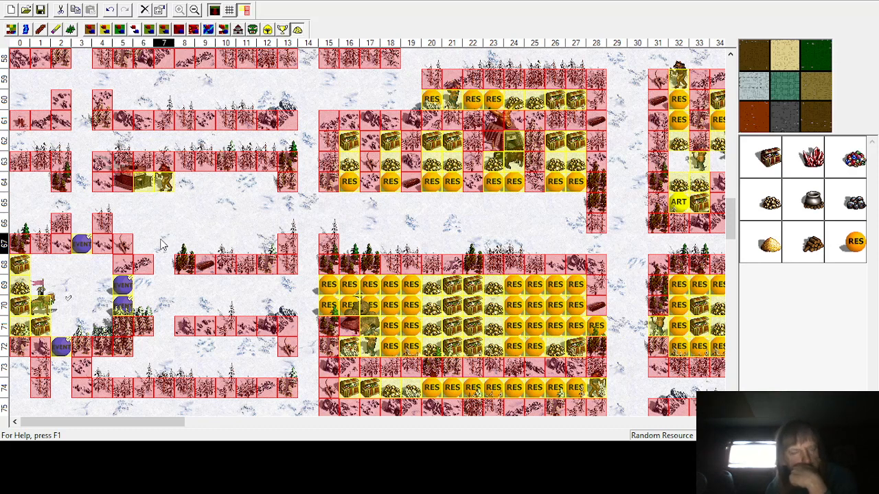
{"action": "scroll", "coordinate": [160, 261], "scroll_direction": "down", "scroll_amount": 3}
{"action": "scroll", "coordinate": [165, 264], "scroll_direction": "down", "scroll_amount": 3}
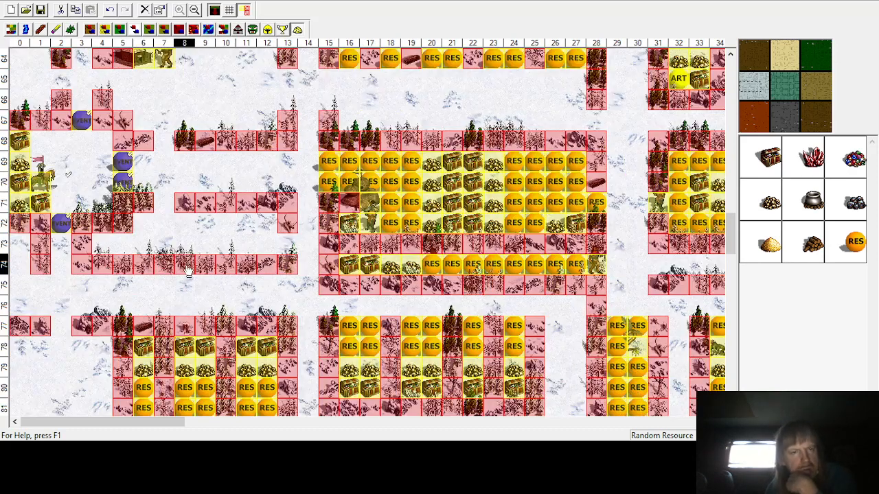
{"action": "scroll", "coordinate": [203, 255], "scroll_direction": "down", "scroll_amount": 3}
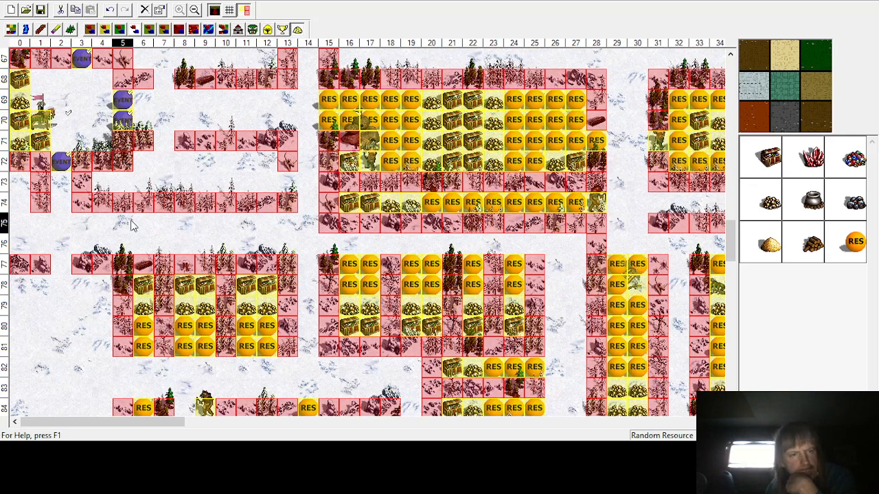
{"action": "scroll", "coordinate": [62, 180], "scroll_direction": "down", "scroll_amount": 3}
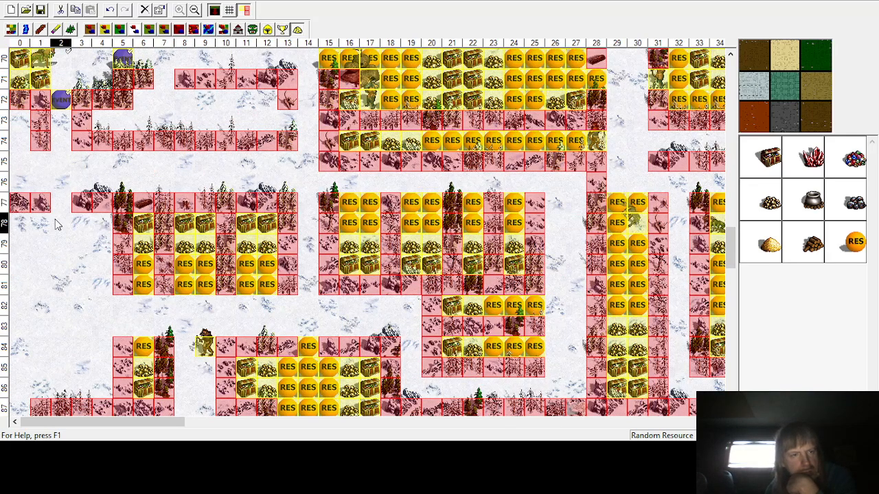
{"action": "scroll", "coordinate": [72, 302], "scroll_direction": "down", "scroll_amount": 9}
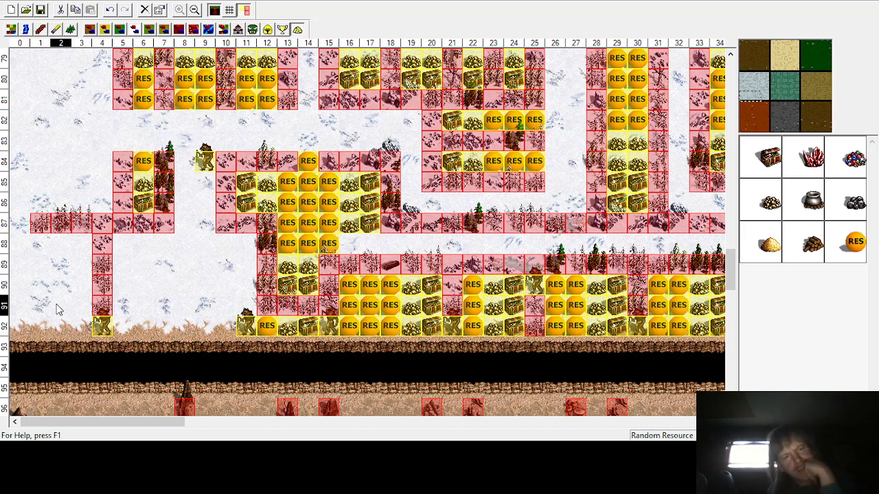
Step: Place Gnoll Marauder monsters at row 87 column 0 and at row 77 column 2
{"action": "left_click", "coordinate": [253, 29]}
{"action": "left_click", "coordinate": [840, 264]}
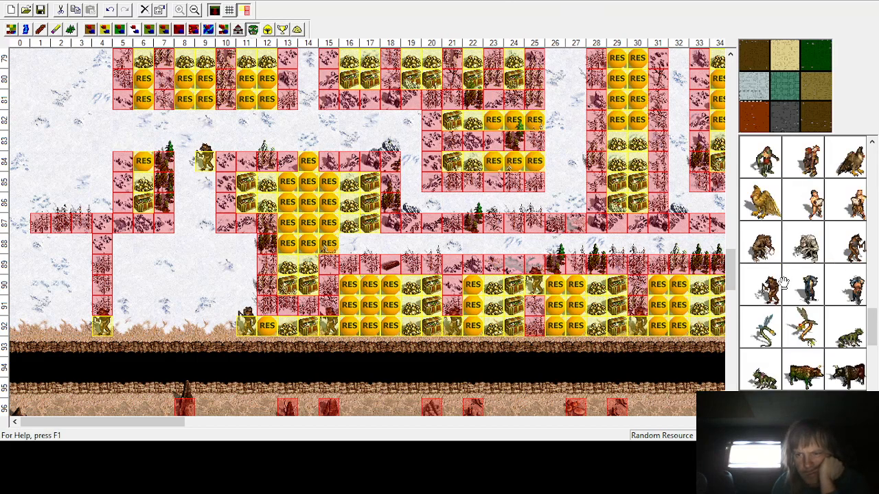
{"action": "left_click", "coordinate": [19, 221]}
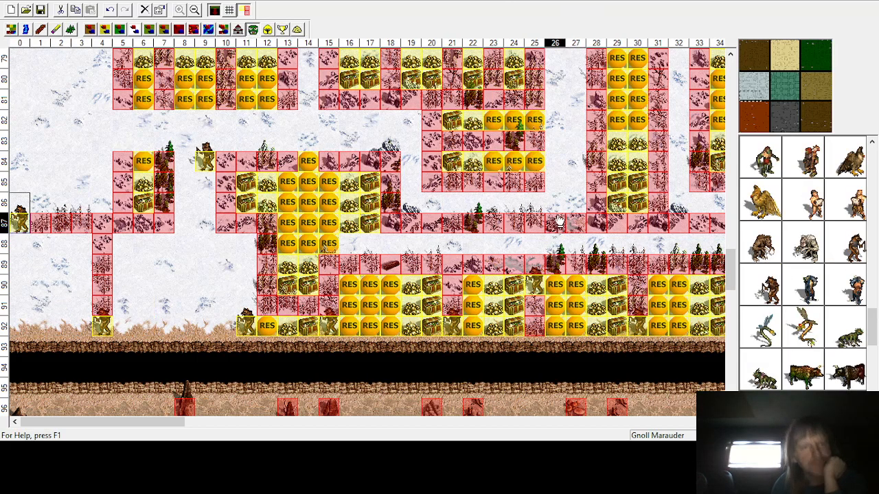
{"action": "scroll", "coordinate": [147, 256], "scroll_direction": "up", "scroll_amount": 3}
{"action": "scroll", "coordinate": [148, 256], "scroll_direction": "up", "scroll_amount": 1}
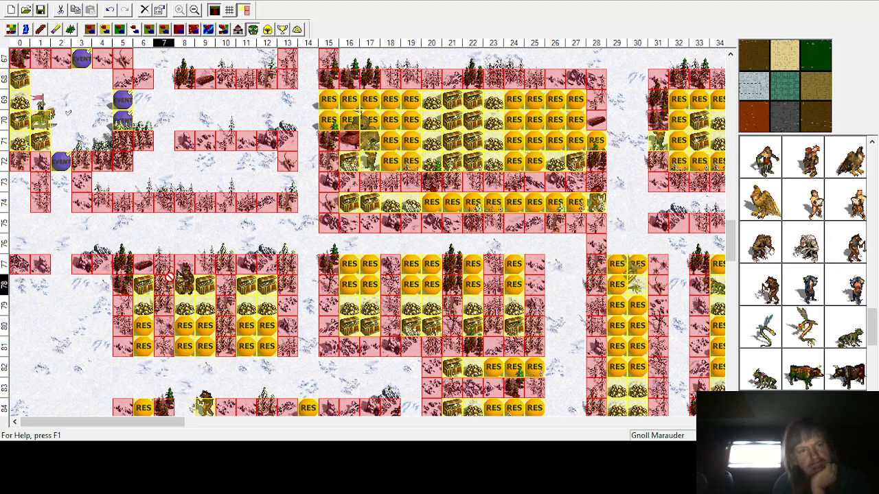
{"action": "left_click_drag", "start_coordinate": [168, 277], "coordinate": [60, 266]}
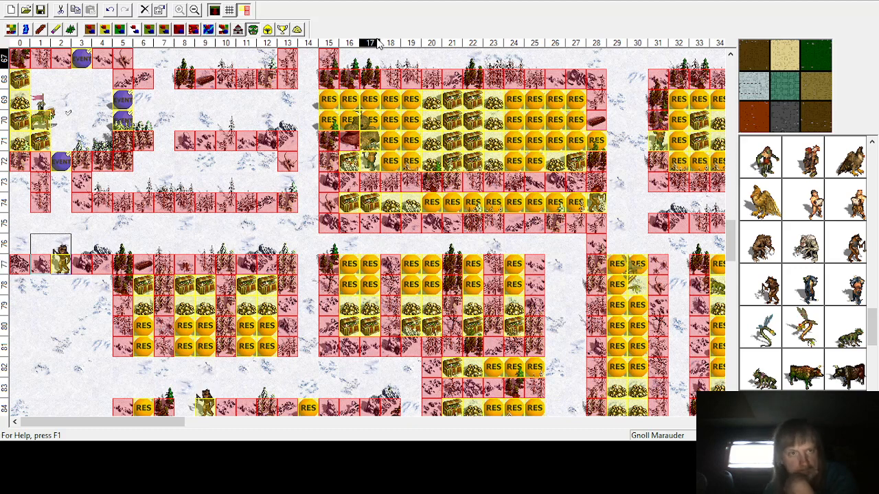
Step: Fill rows 75–76 in columns 0–1 and row 78 column 2 with random resources
{"action": "left_click", "coordinate": [297, 29]}
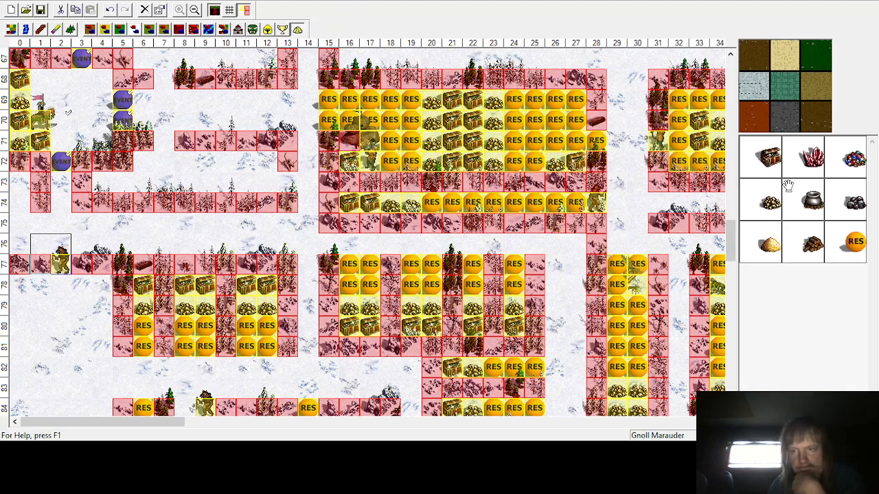
{"action": "left_click", "coordinate": [770, 162]}
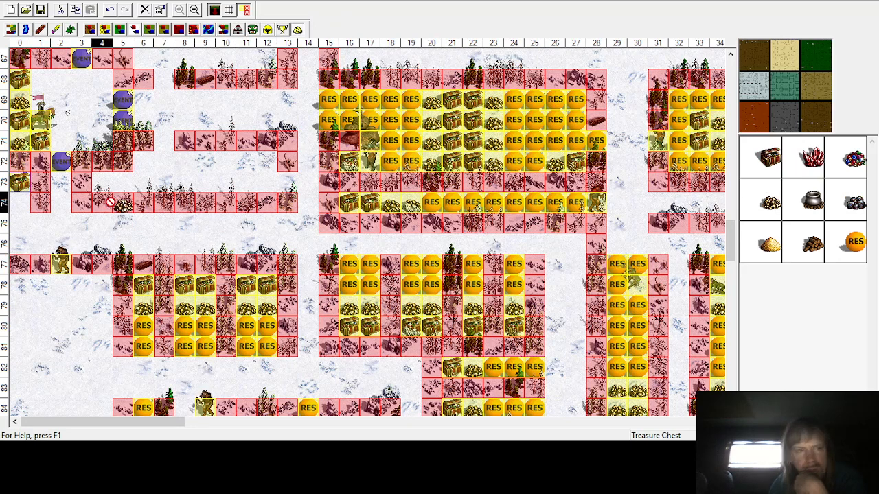
{"action": "left_click", "coordinate": [856, 240]}
{"action": "left_click", "coordinate": [20, 222]}
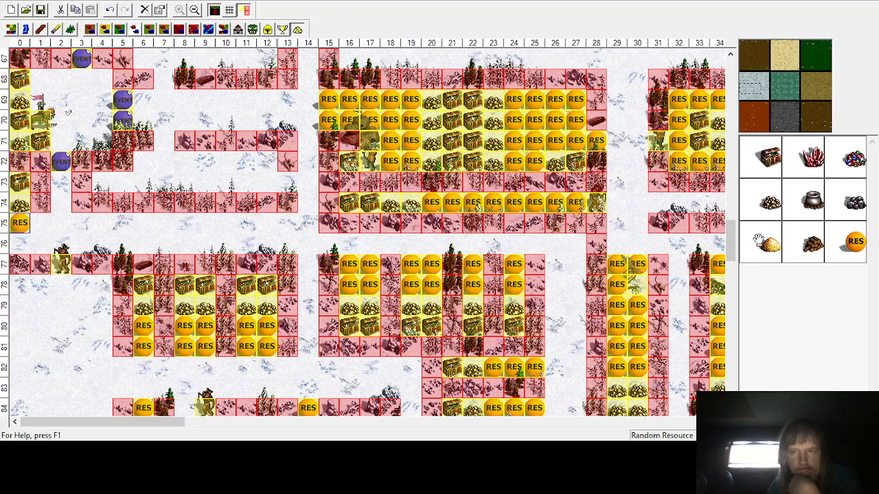
{"action": "left_click", "coordinate": [19, 243]}
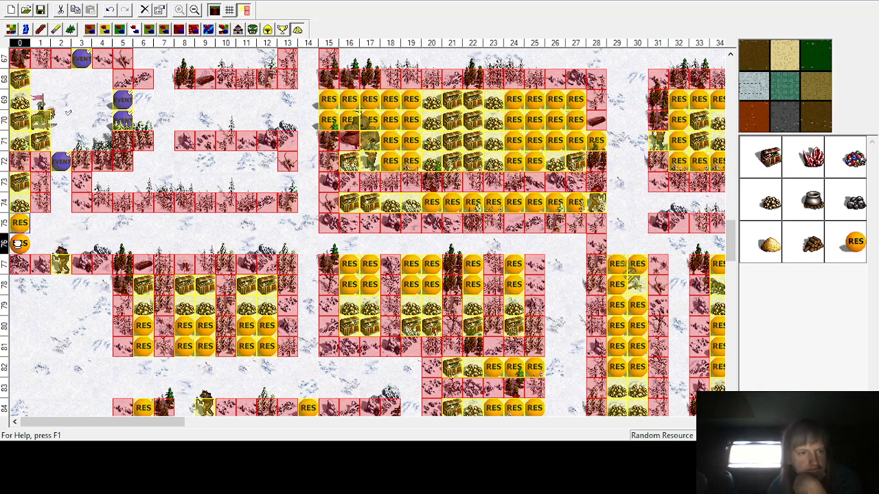
{"action": "left_click", "coordinate": [40, 222]}
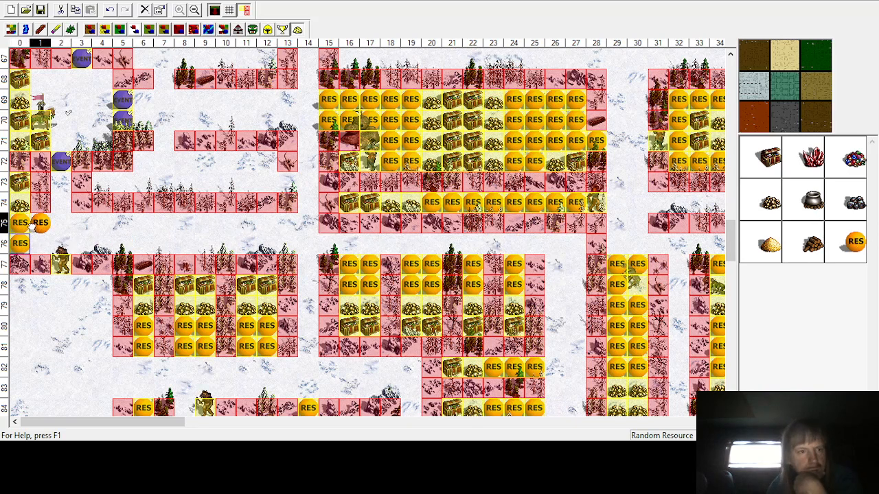
{"action": "left_click", "coordinate": [40, 242]}
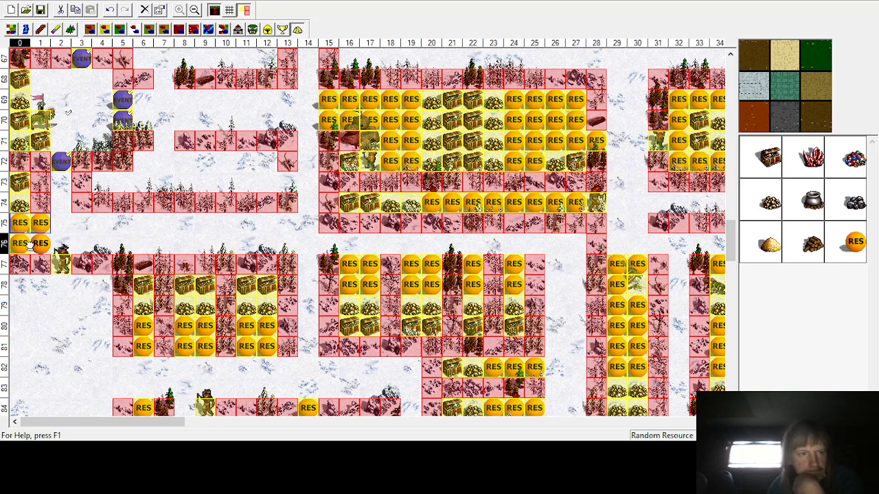
{"action": "left_click", "coordinate": [81, 243]}
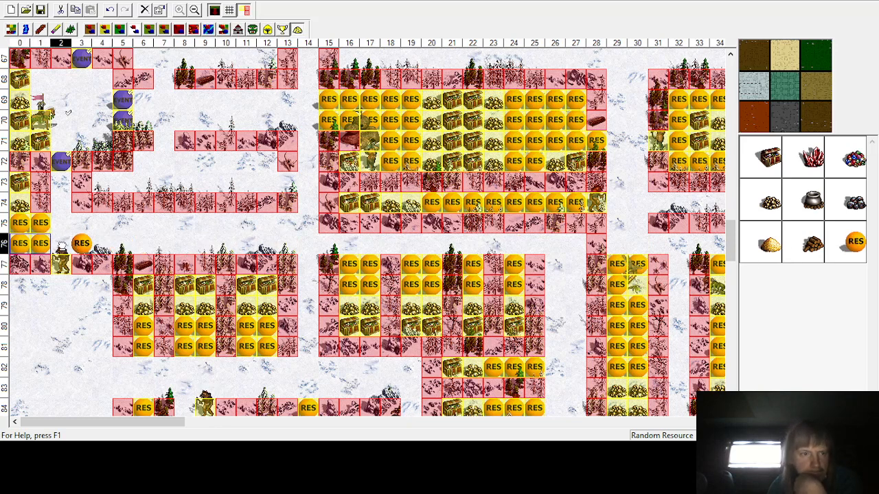
{"action": "left_click", "coordinate": [60, 285]}
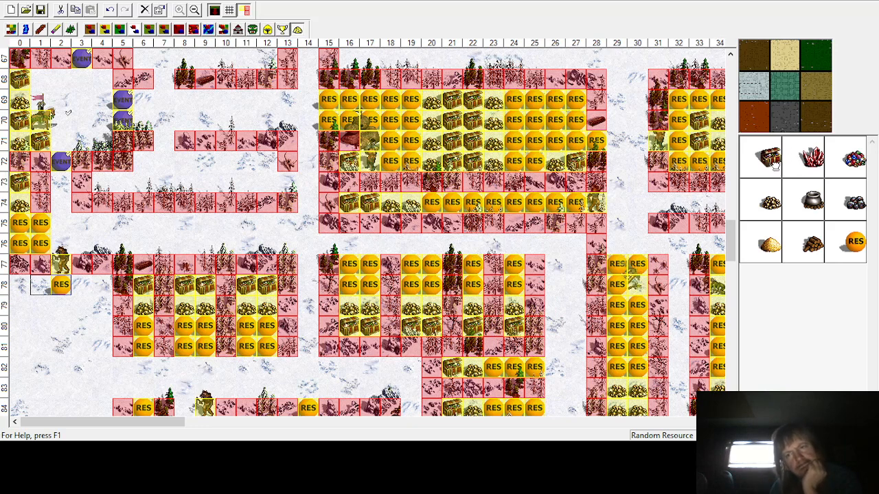
Step: Place treasure chests and gold in the empty cells of rows 72–73 around columns 4–12
{"action": "left_click", "coordinate": [102, 181]}
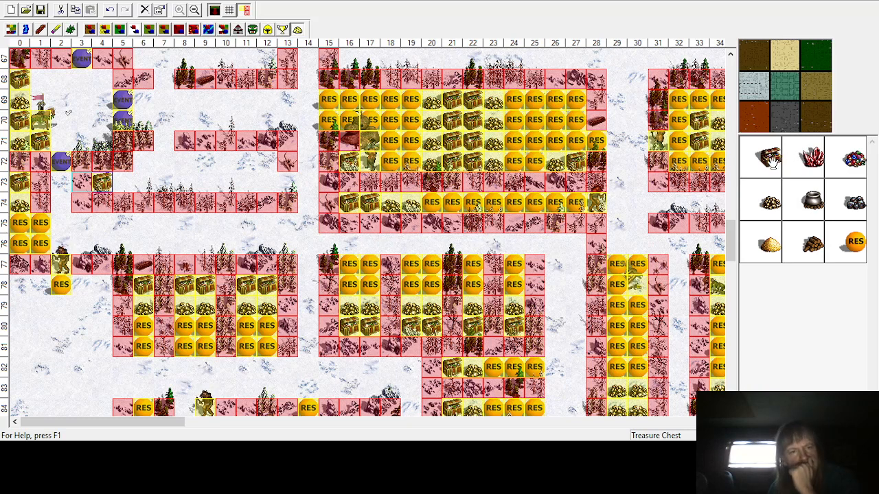
{"action": "left_click", "coordinate": [266, 161]}
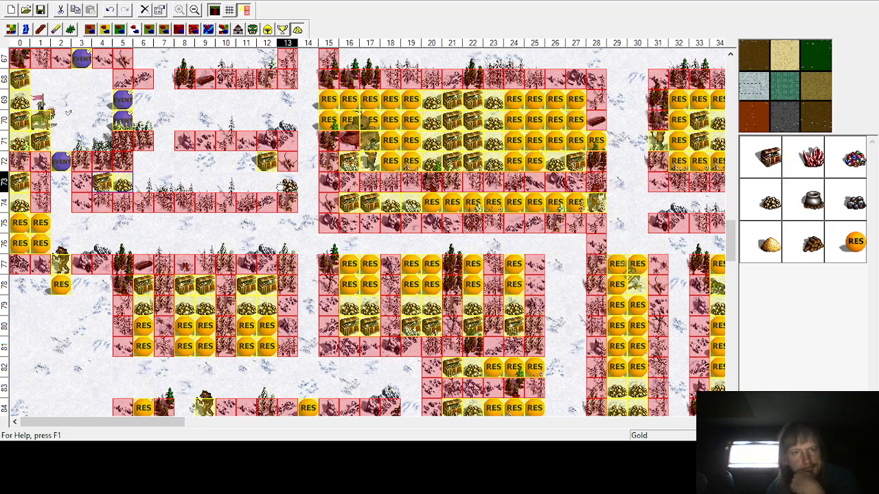
Step: Place random resources at row 72 column 10 and row 73 column 6
{"action": "left_click", "coordinate": [853, 246]}
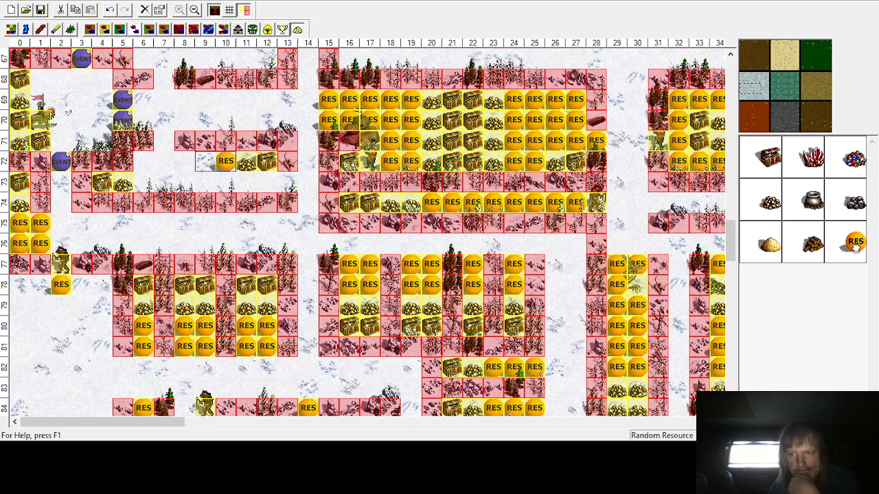
{"action": "left_click", "coordinate": [143, 182]}
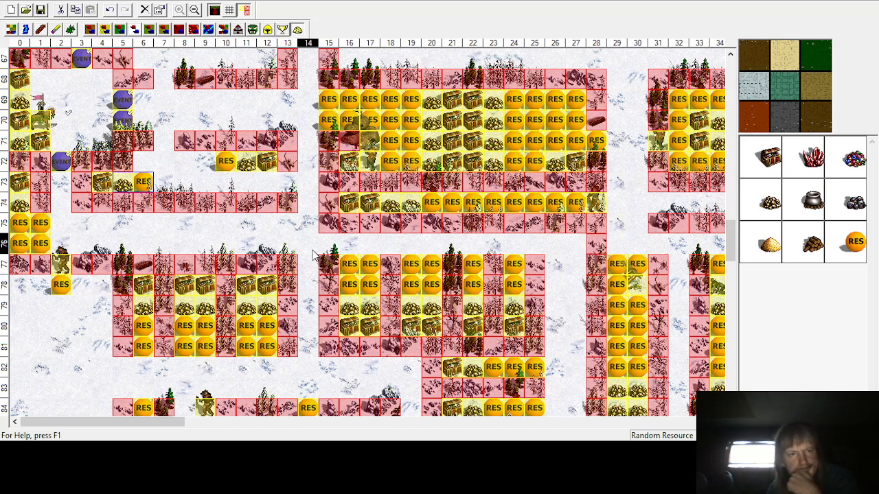
Step: Place Gnoll Marauder monsters at row 71 column 7 and row 73 column 13
{"action": "left_click", "coordinate": [254, 31]}
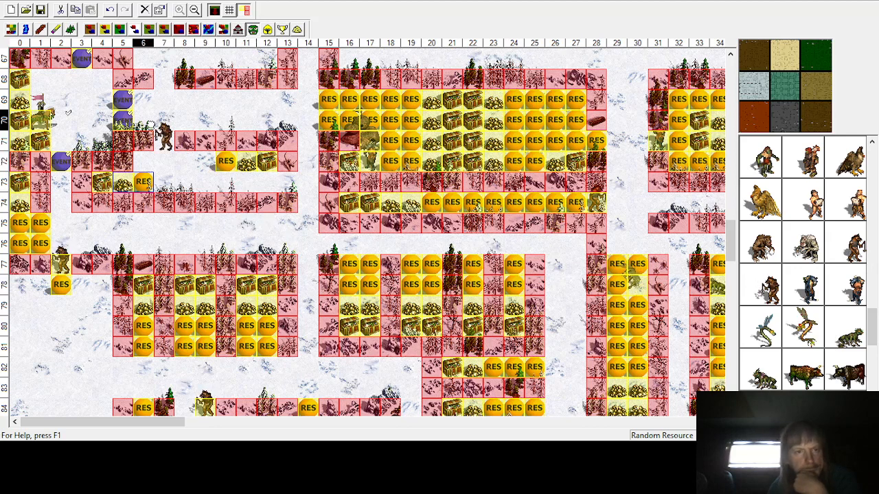
{"action": "left_click", "coordinate": [164, 141]}
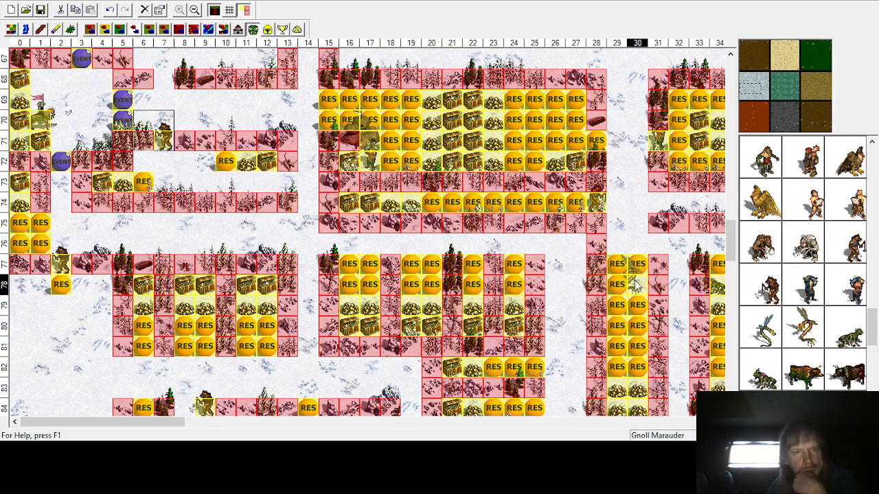
{"action": "left_click", "coordinate": [270, 166]}
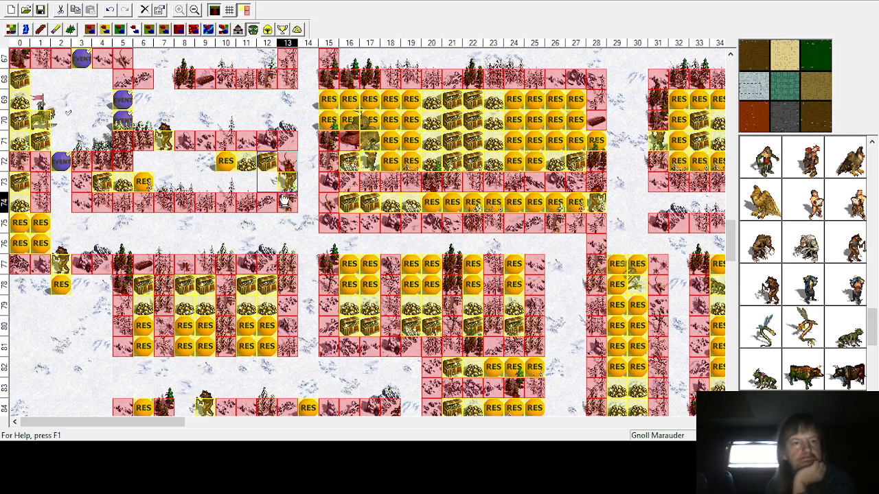
Step: Place a treasure chest at row 73 column 9 and gold at row 72 column 9
{"action": "left_click", "coordinate": [298, 29]}
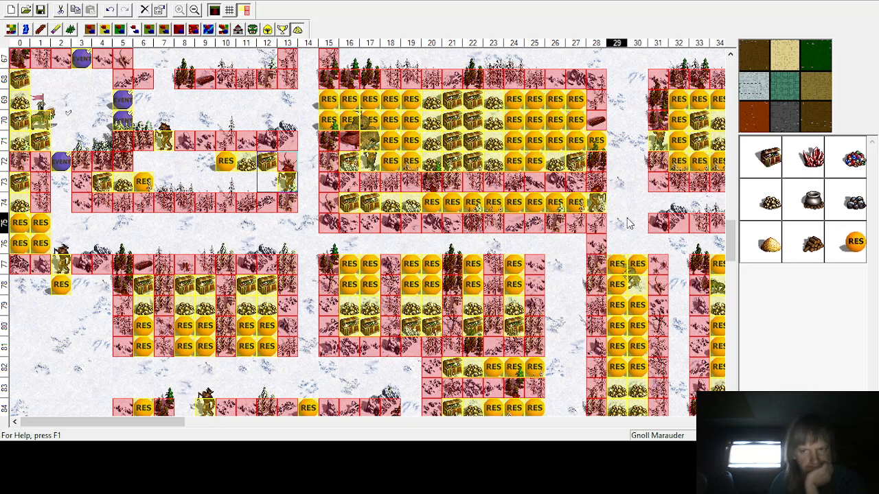
{"action": "left_click", "coordinate": [771, 158]}
{"action": "left_click", "coordinate": [224, 181]}
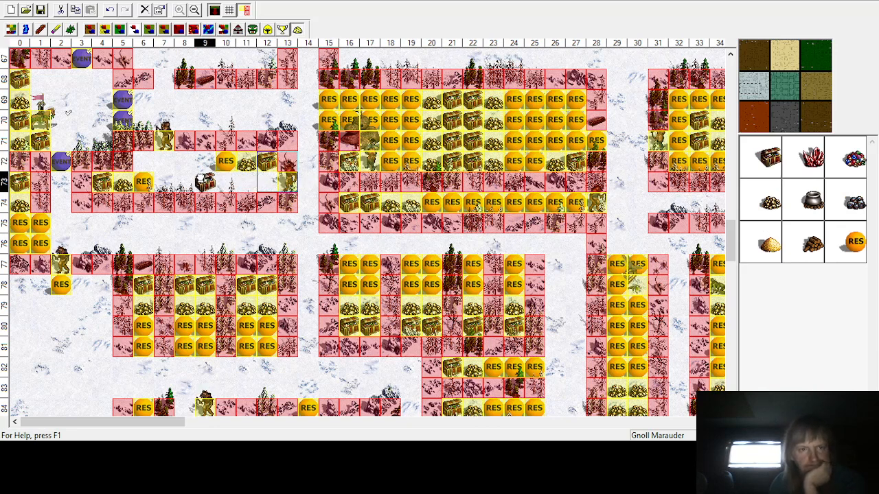
{"action": "left_click", "coordinate": [204, 182]}
{"action": "left_click", "coordinate": [779, 198]}
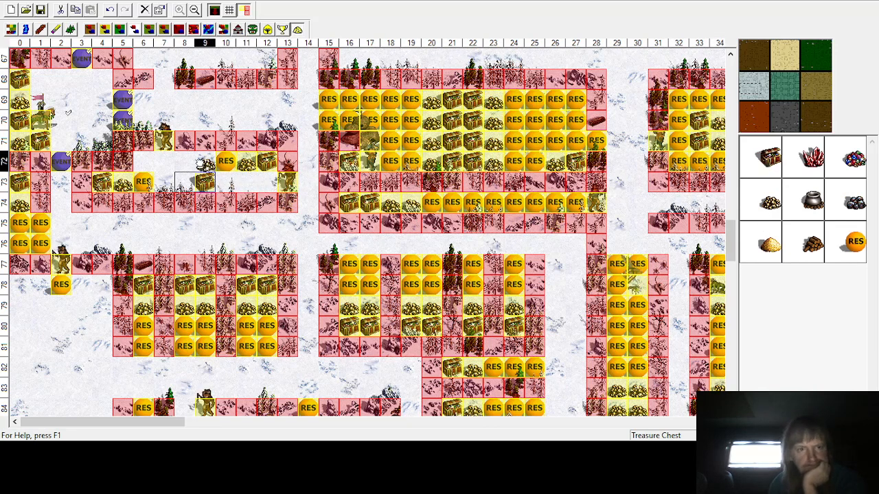
{"action": "left_click", "coordinate": [203, 161]}
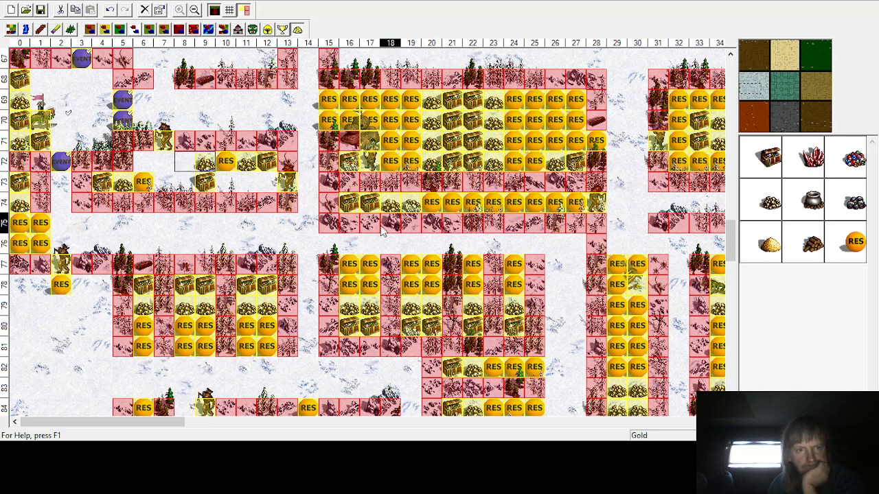
Step: Fill the remaining empty cells of rows 72–73 in columns 6–12 with random resources
{"action": "left_click", "coordinate": [855, 241]}
{"action": "left_click", "coordinate": [182, 161]}
{"action": "left_click", "coordinate": [172, 159]}
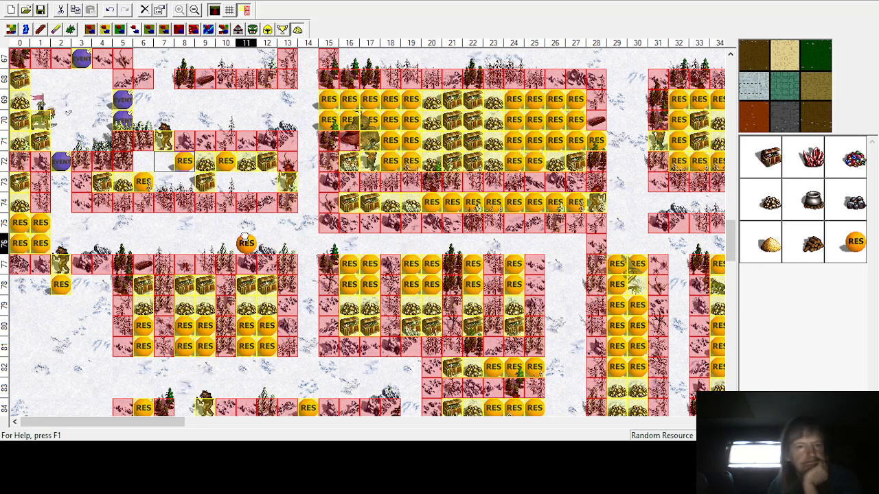
{"action": "left_click", "coordinate": [266, 181]}
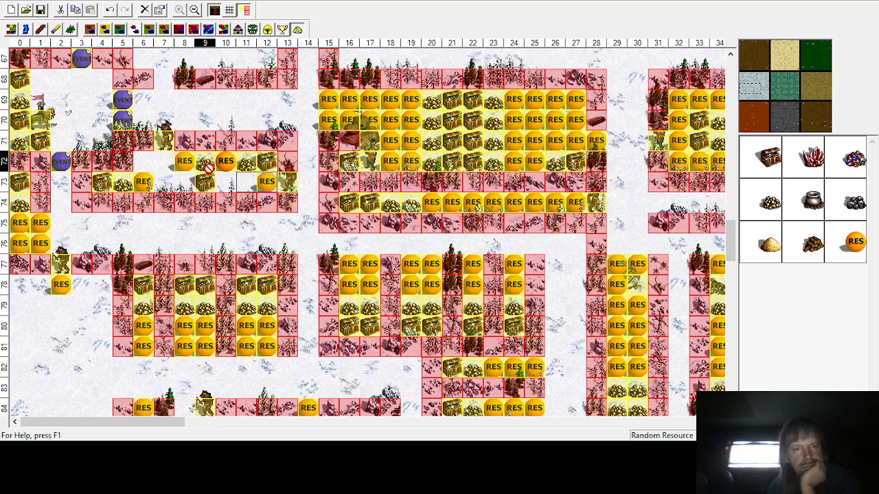
{"action": "left_click", "coordinate": [225, 182]}
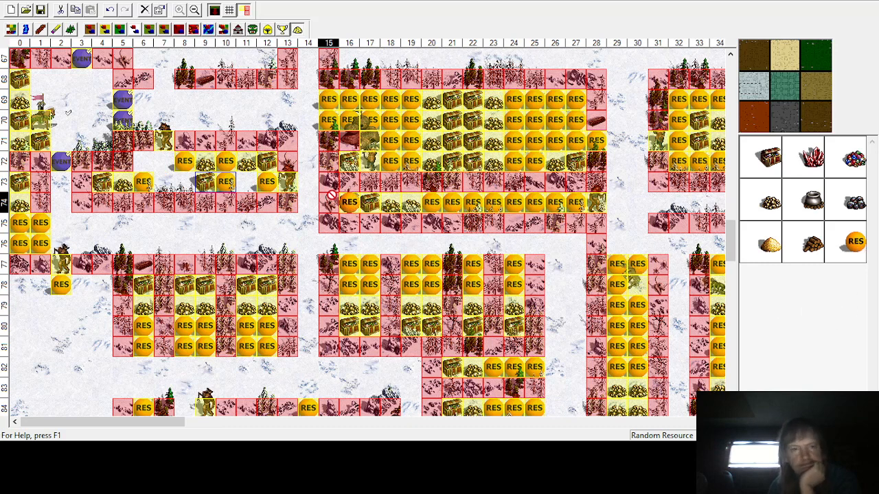
{"action": "left_click", "coordinate": [246, 181]}
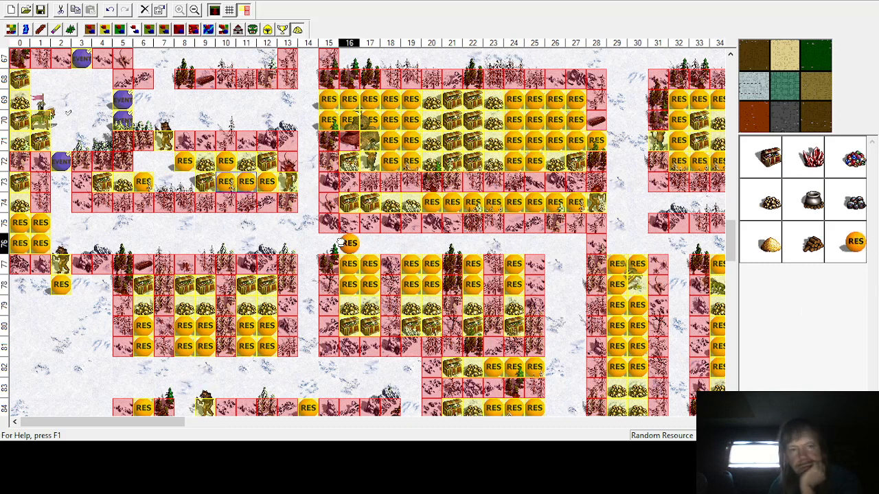
{"action": "left_click", "coordinate": [164, 161]}
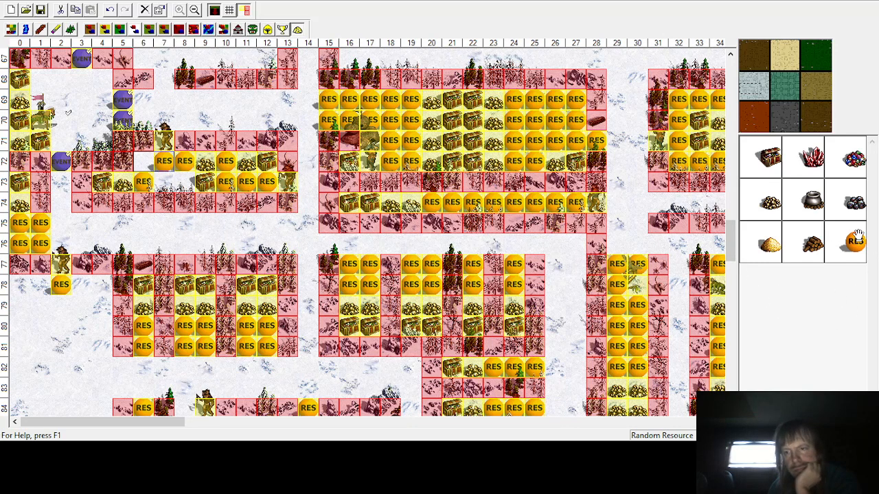
{"action": "left_click", "coordinate": [164, 182]}
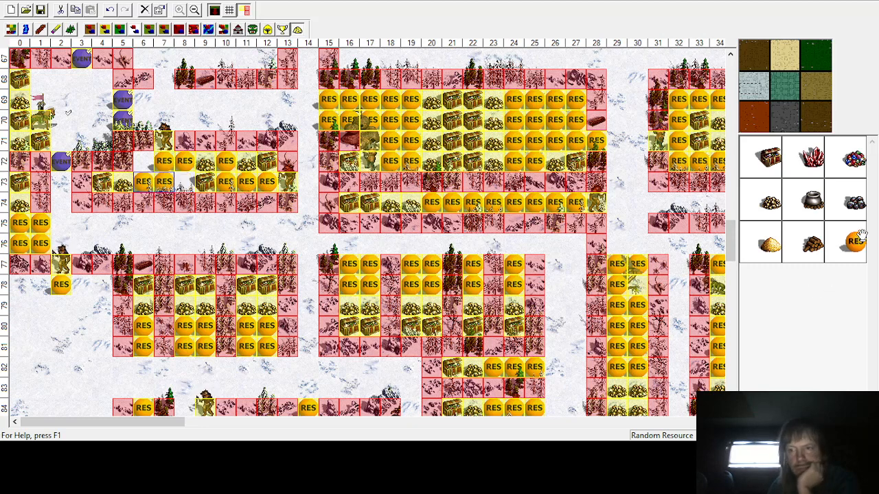
{"action": "left_click", "coordinate": [184, 182]}
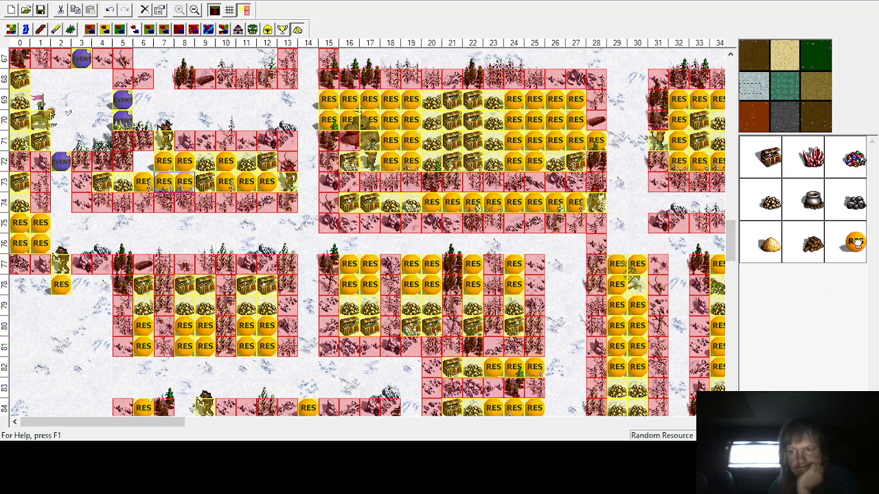
{"action": "left_click", "coordinate": [143, 161]}
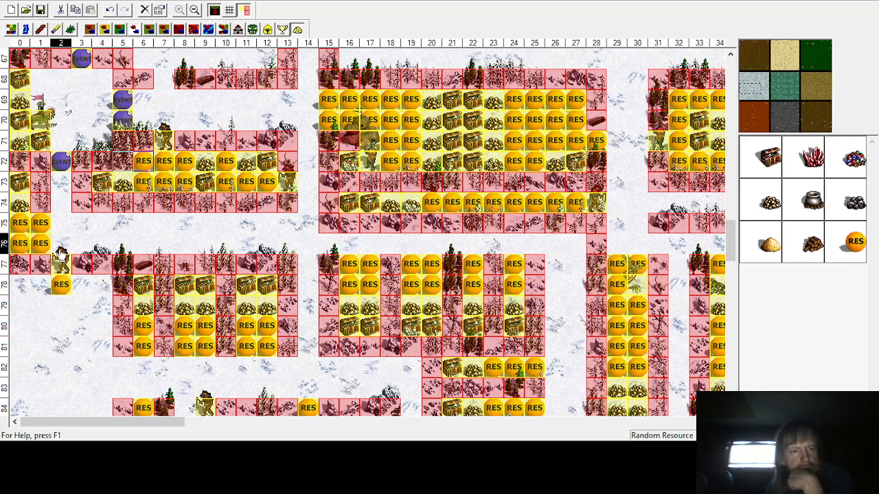
Step: Place treasure chests at rows 50 and 51 in column 0
{"action": "scroll", "coordinate": [223, 291], "scroll_direction": "down", "scroll_amount": 3}
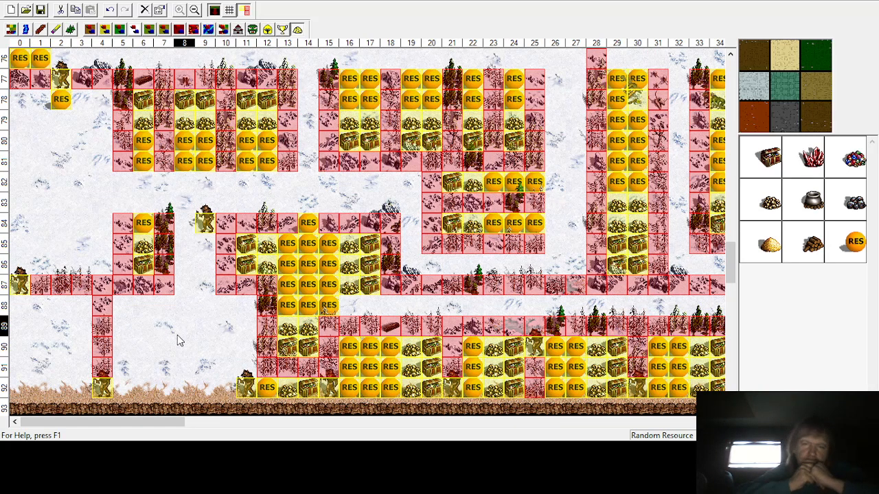
{"action": "scroll", "coordinate": [177, 335], "scroll_direction": "up", "scroll_amount": 8}
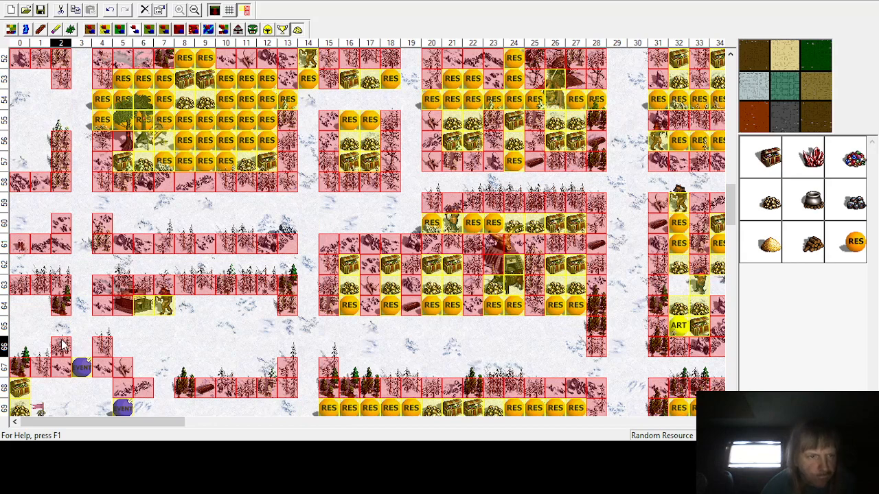
{"action": "scroll", "coordinate": [61, 346], "scroll_direction": "up", "scroll_amount": 3}
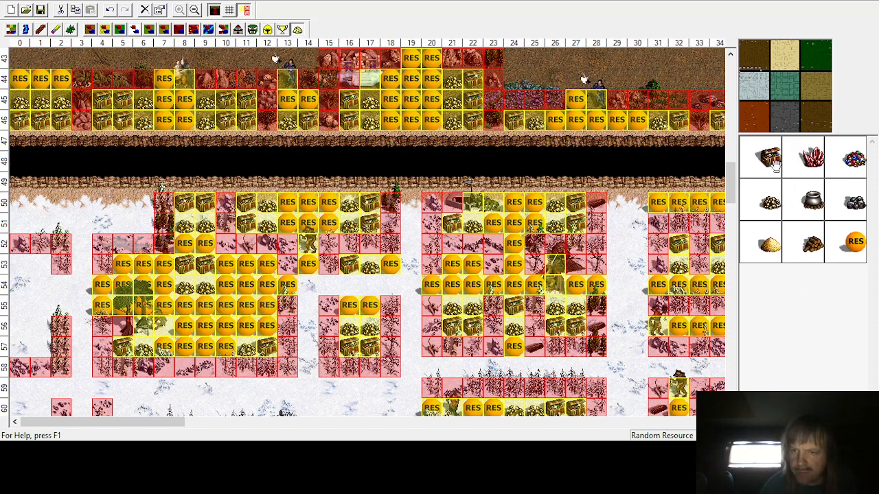
{"action": "left_click", "coordinate": [40, 203]}
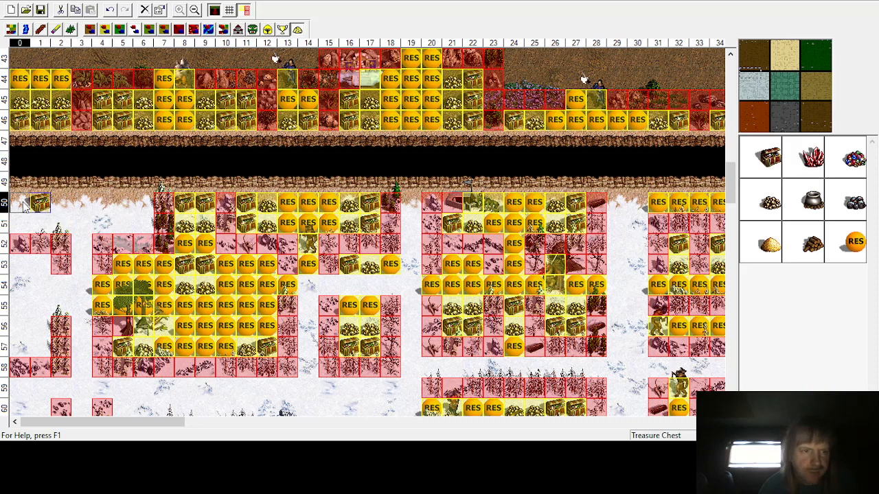
{"action": "left_click_drag", "start_coordinate": [39, 204], "coordinate": [21, 203]}
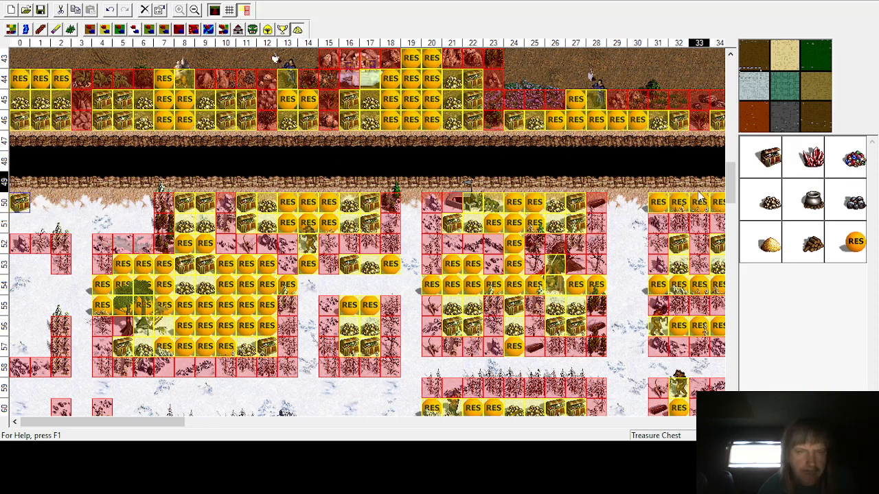
{"action": "left_click", "coordinate": [17, 223]}
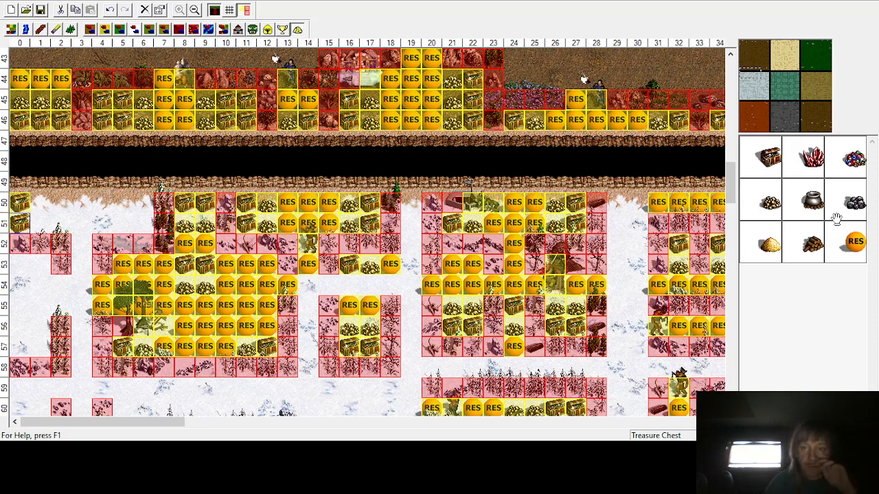
Step: Place gold at rows 50 and 51 in column 1
{"action": "left_click", "coordinate": [770, 205]}
{"action": "left_click", "coordinate": [40, 203]}
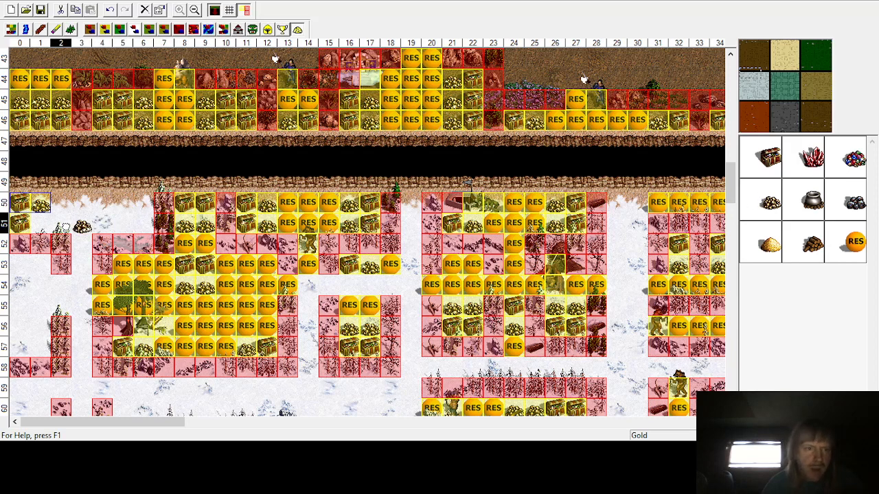
{"action": "left_click", "coordinate": [40, 224]}
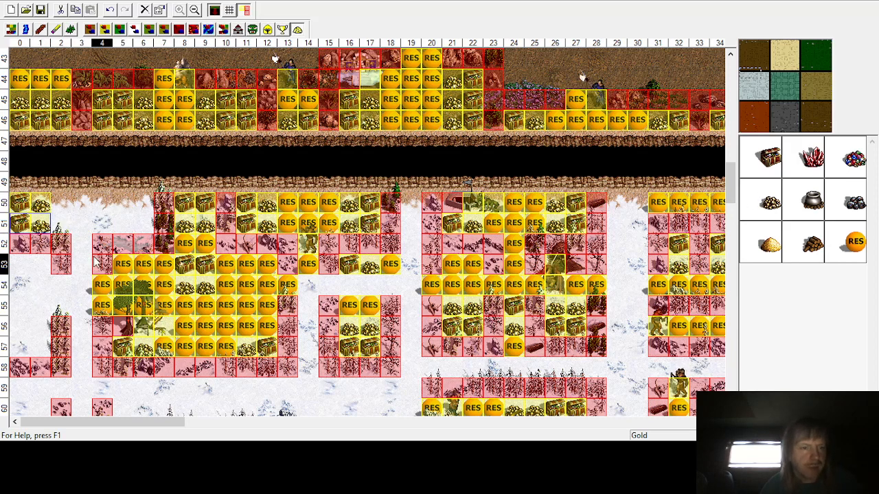
Step: Place treasure chests at row 50 in columns 5 and 6, and a random resource at row 51 column 3
{"action": "left_click", "coordinate": [750, 157]}
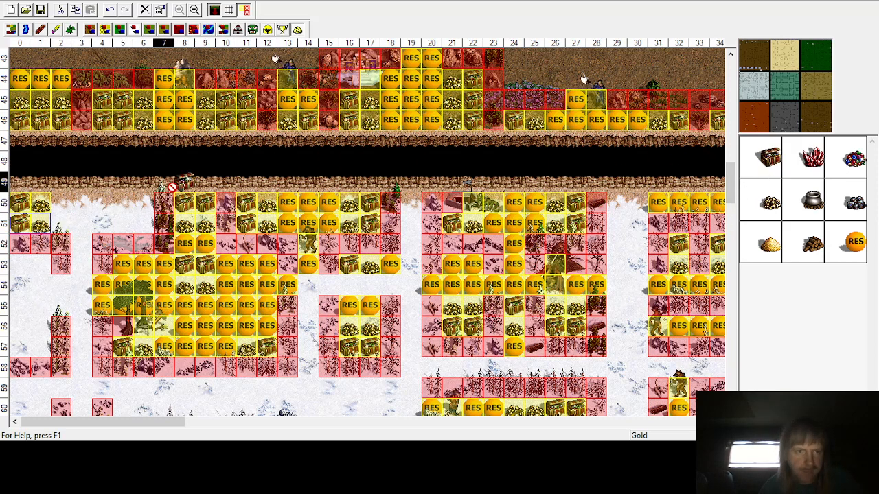
{"action": "left_click", "coordinate": [142, 203]}
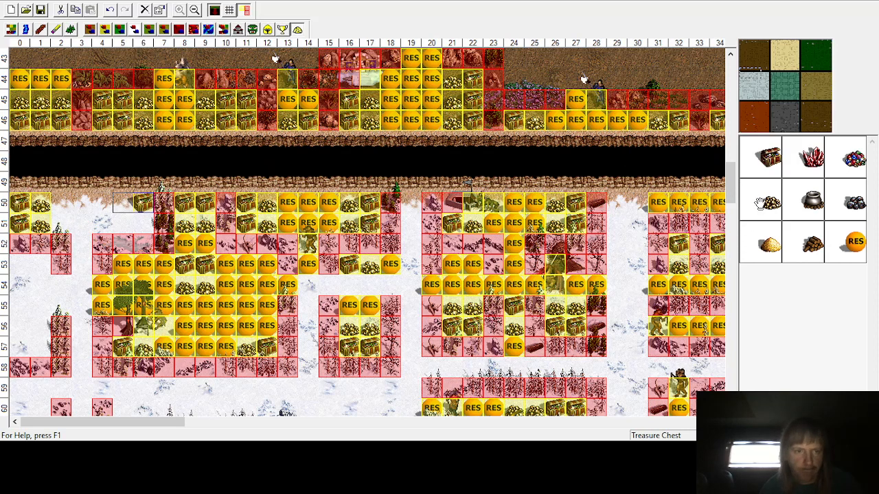
{"action": "left_click", "coordinate": [121, 203]}
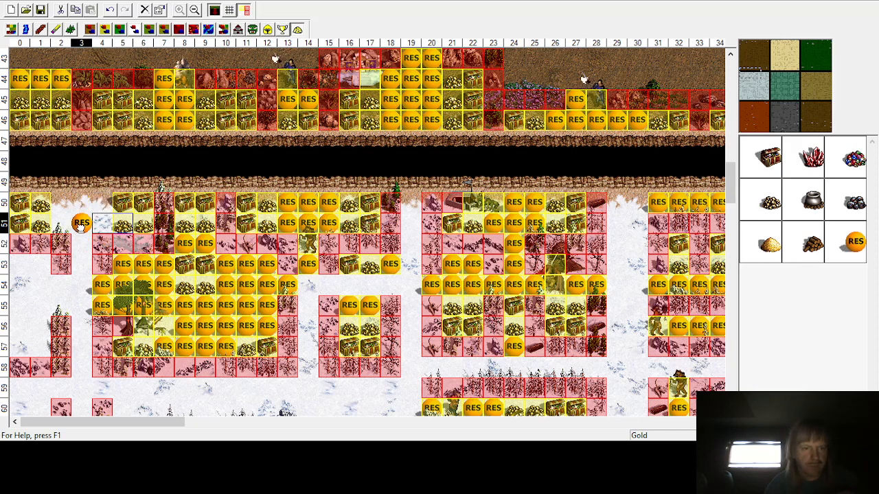
{"action": "left_click", "coordinate": [81, 223]}
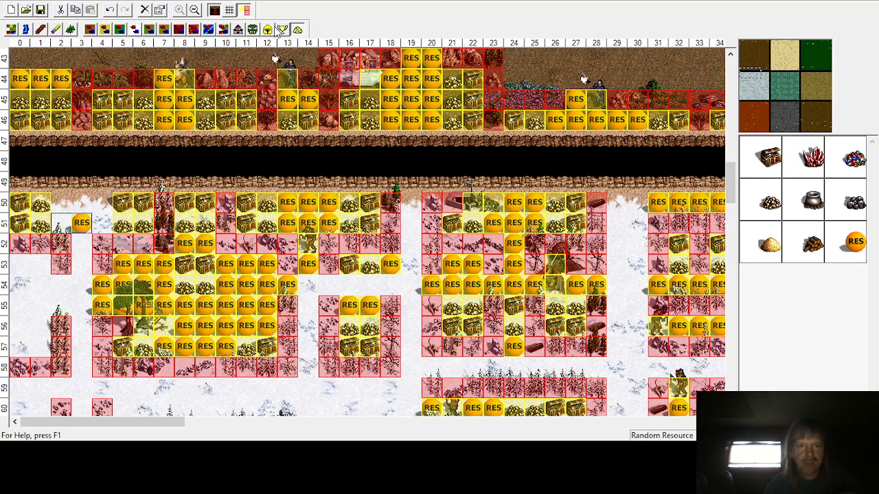
Step: Place a Gnoll Marauder monster at row 52 column 3
{"action": "left_click", "coordinate": [252, 29]}
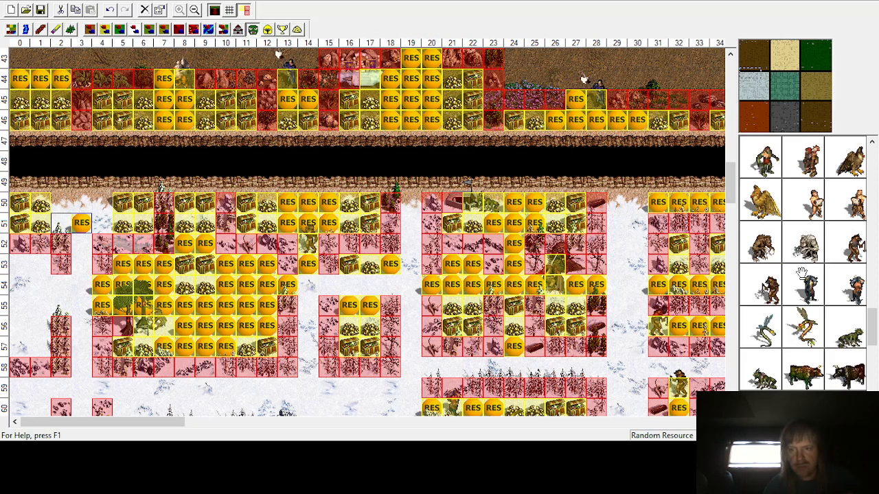
{"action": "left_click", "coordinate": [772, 281]}
{"action": "left_click", "coordinate": [74, 235]}
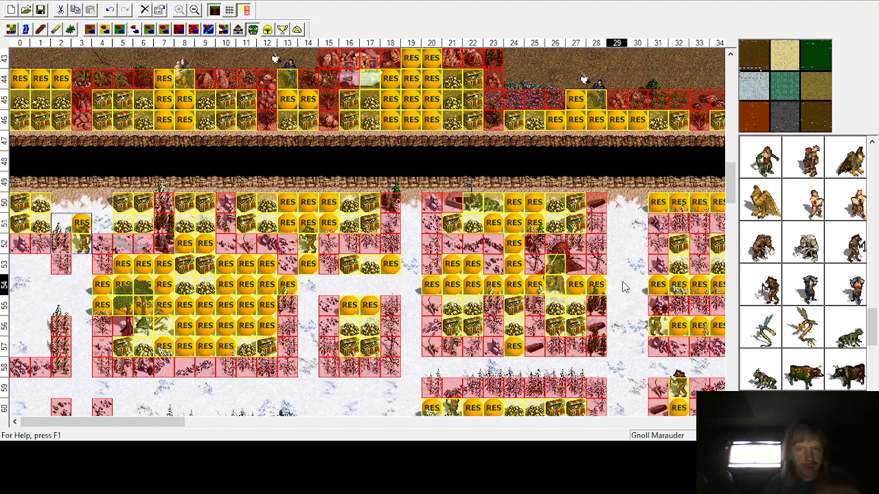
Step: Place a random resource at row 53 column 3
{"action": "left_click", "coordinate": [298, 29]}
{"action": "left_click", "coordinate": [855, 244]}
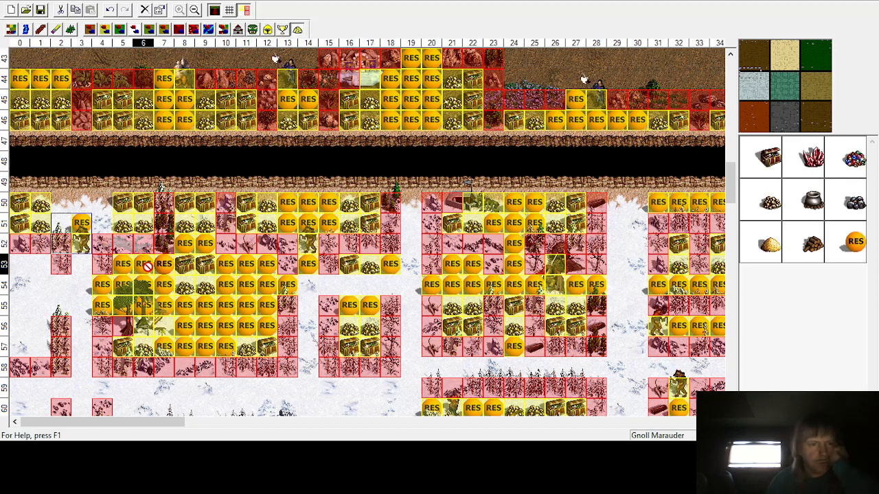
{"action": "left_click", "coordinate": [76, 264]}
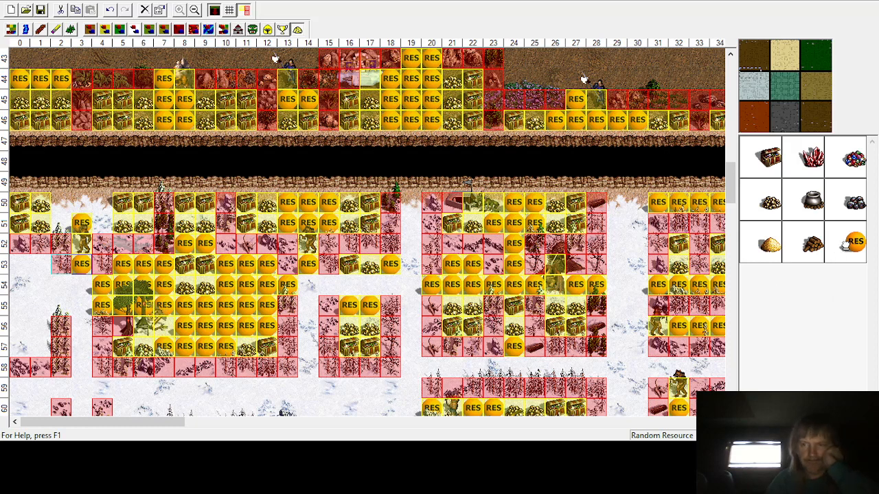
Step: Place random resources in rows 50 and 51 across columns 2 to 4
{"action": "left_click", "coordinate": [81, 202]}
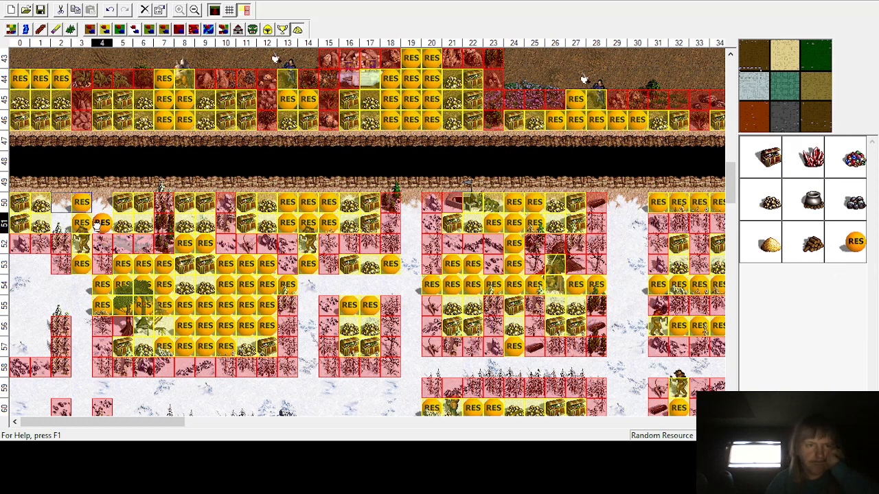
{"action": "left_click", "coordinate": [102, 223]}
{"action": "left_click", "coordinate": [103, 203]}
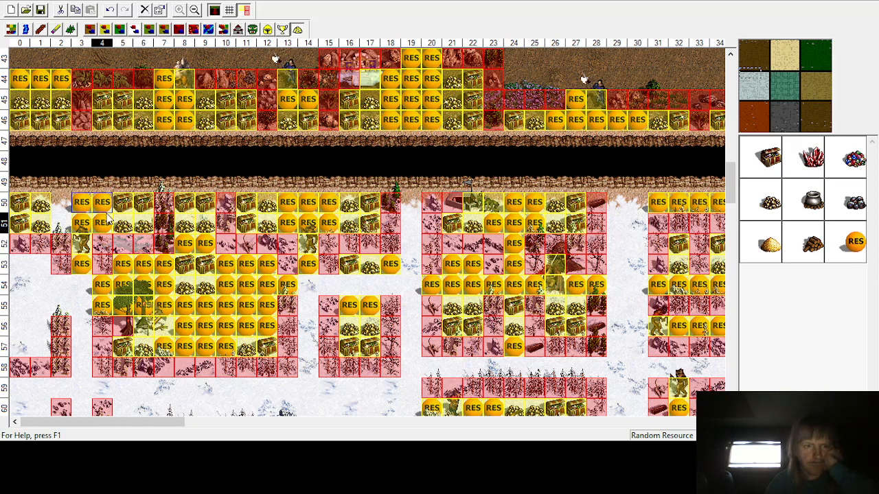
{"action": "left_click", "coordinate": [61, 223]}
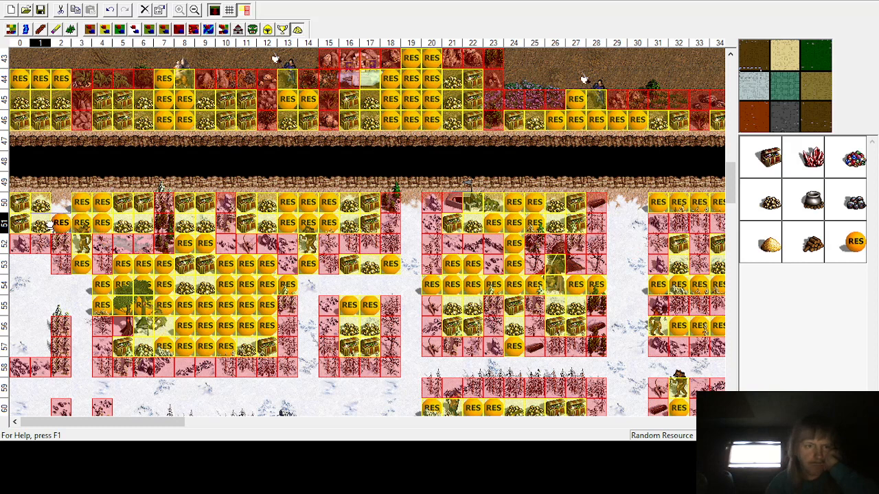
{"action": "left_click", "coordinate": [61, 202]}
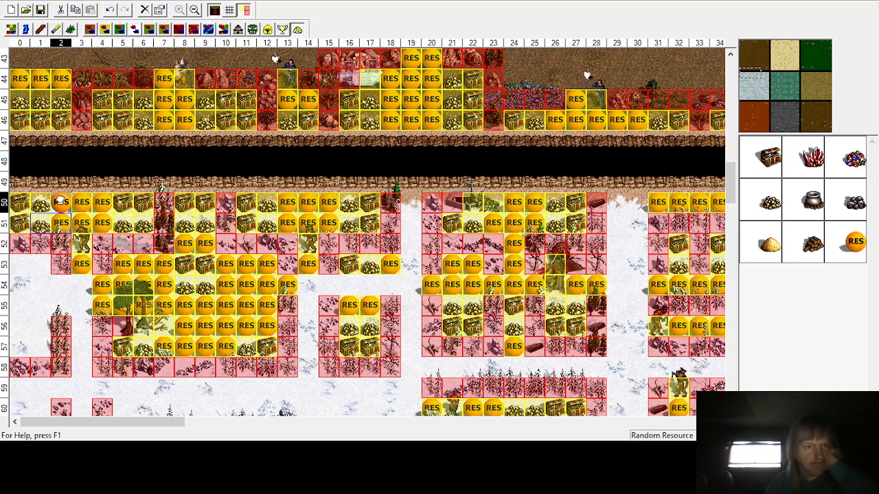
Step: Place a Gnoll Marauder monster at row 54 column 2 to guard the enclosure
{"action": "scroll", "coordinate": [108, 288], "scroll_direction": "down", "scroll_amount": 1}
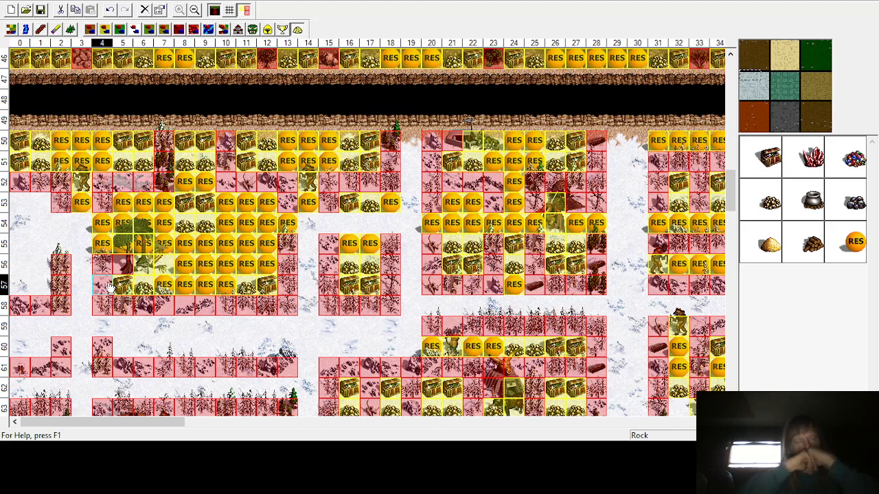
{"action": "left_click", "coordinate": [252, 29]}
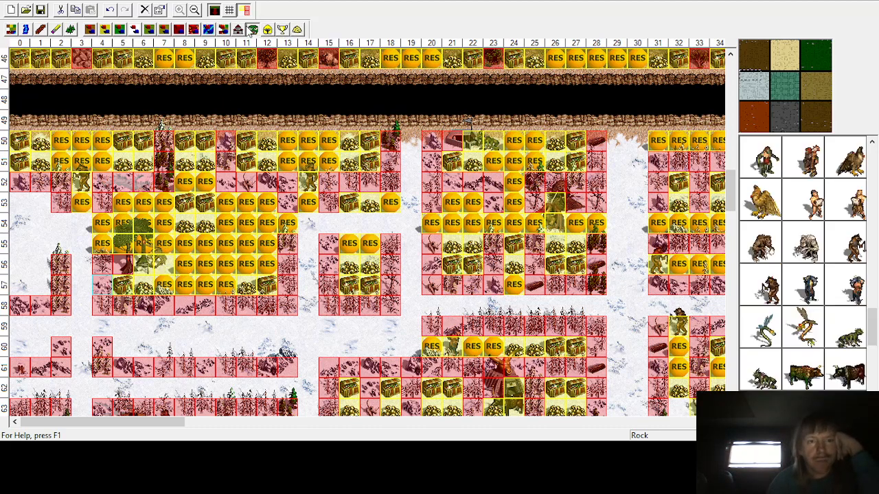
{"action": "left_click", "coordinate": [772, 288]}
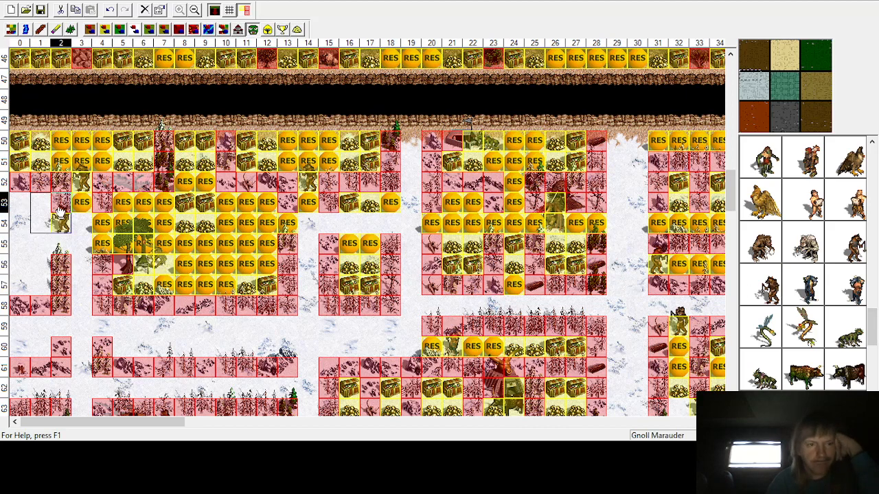
{"action": "left_click", "coordinate": [61, 211]}
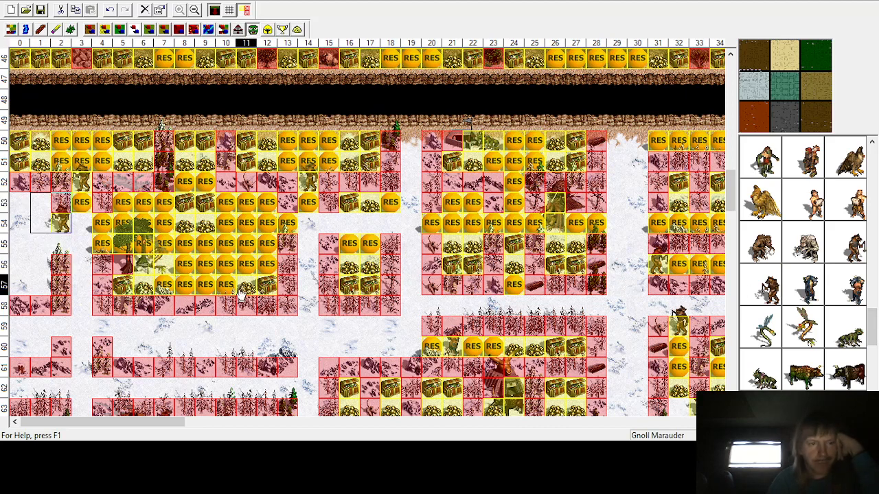
Step: Place a random resource at row 55 column 2 and a treasure chest at row 60 column 0
{"action": "left_click", "coordinate": [300, 29]}
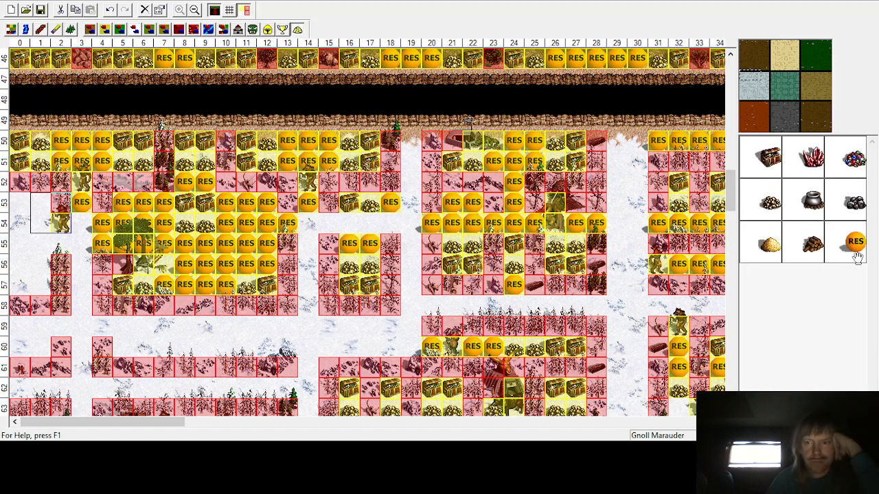
{"action": "left_click", "coordinate": [53, 244]}
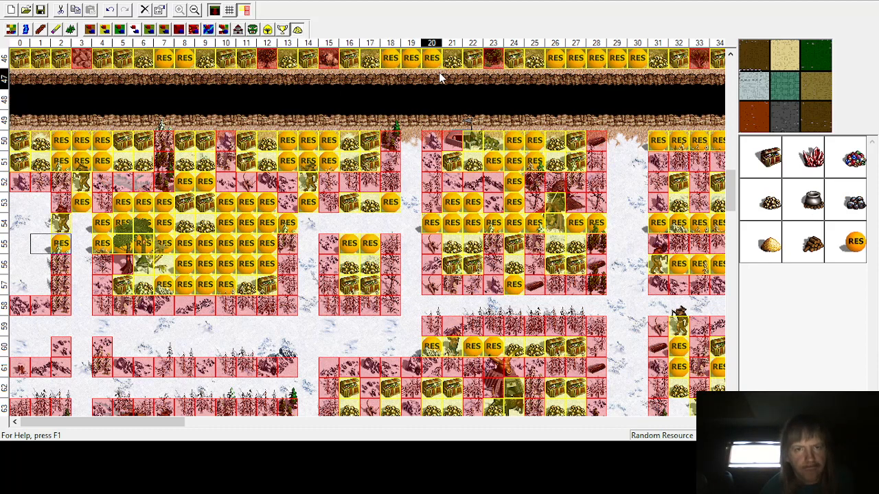
{"action": "left_click", "coordinate": [769, 157]}
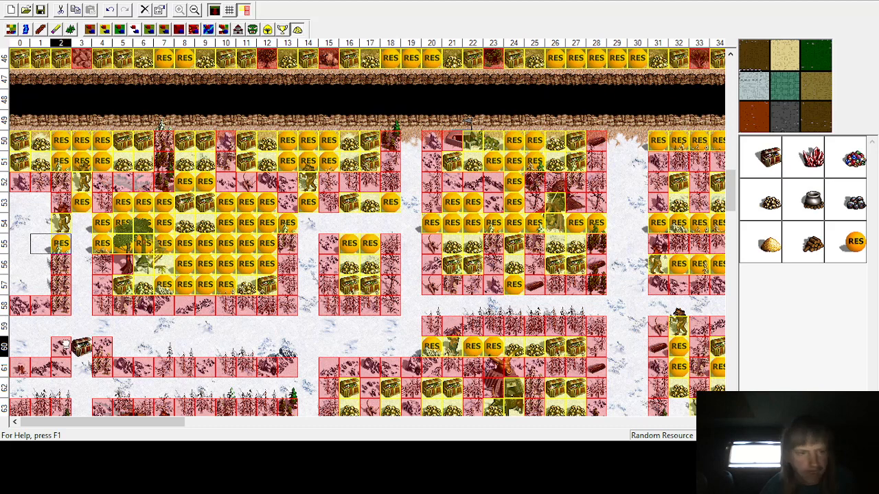
{"action": "left_click", "coordinate": [20, 347]}
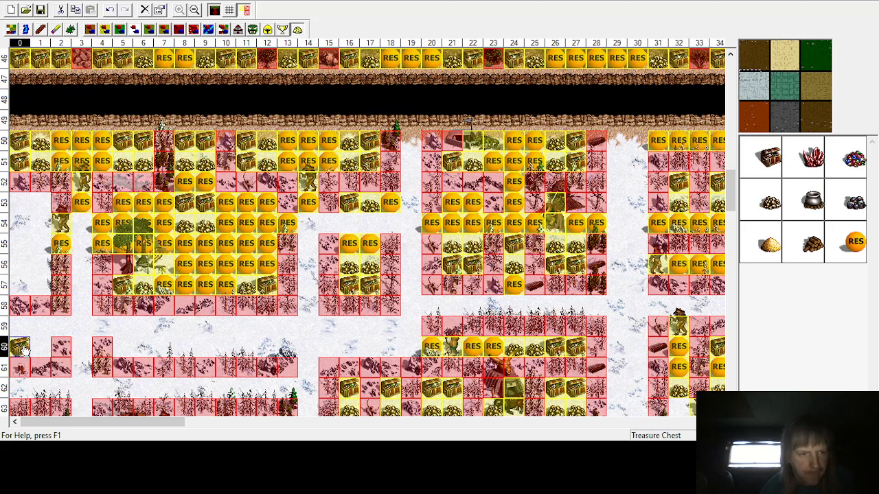
Step: Place gold at row 59 column 0 and random resources at rows 59–60 in columns 1 and 2
{"action": "left_click", "coordinate": [770, 201]}
{"action": "left_click", "coordinate": [19, 327]}
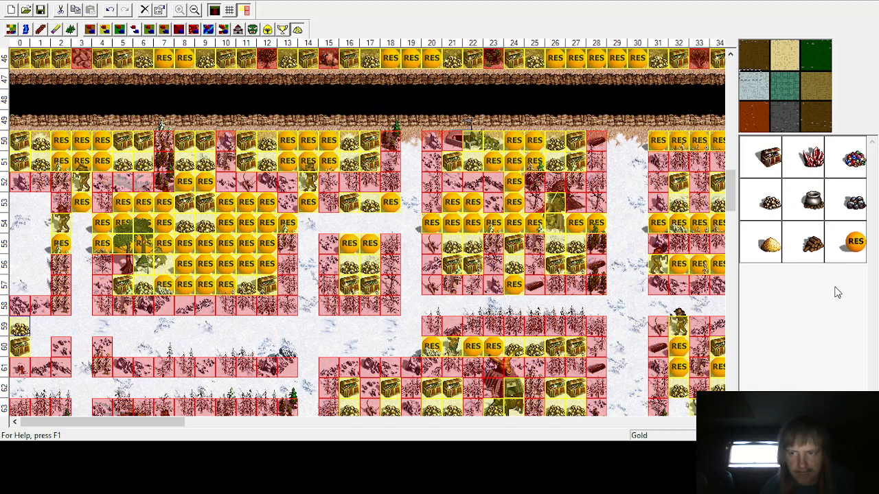
{"action": "left_click", "coordinate": [854, 241]}
{"action": "left_click", "coordinate": [41, 346]}
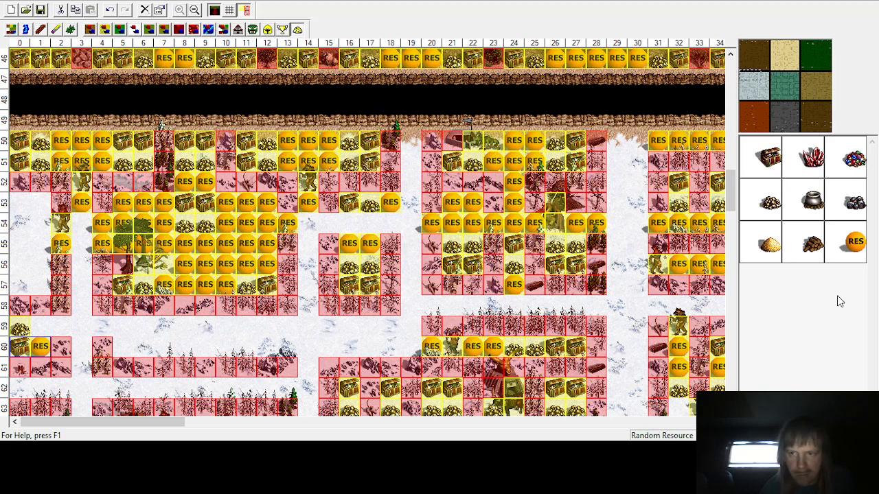
{"action": "left_click", "coordinate": [40, 326]}
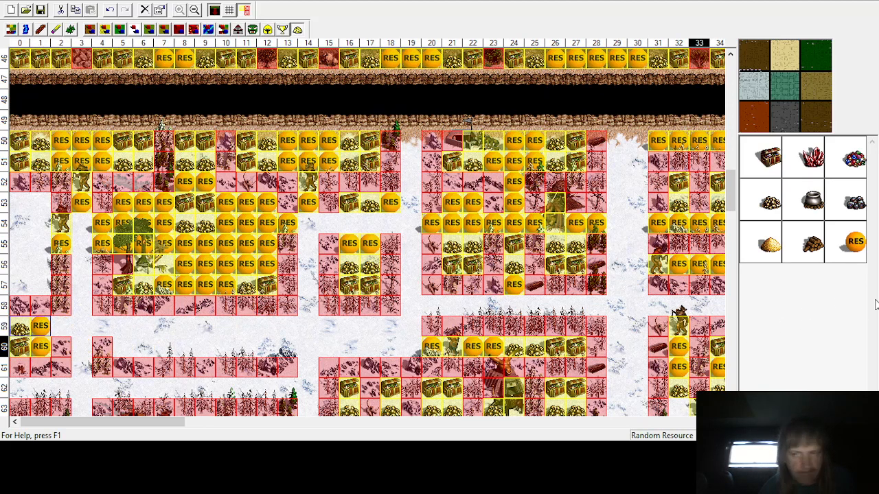
{"action": "left_click", "coordinate": [61, 326]}
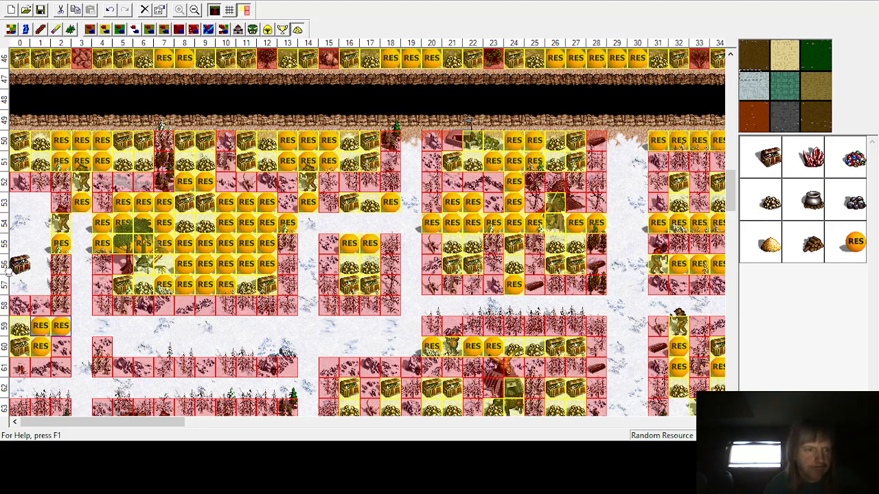
Step: Place treasure chests at row 57 columns 0 and 1, and at row 53 column 0
{"action": "left_click", "coordinate": [19, 285]}
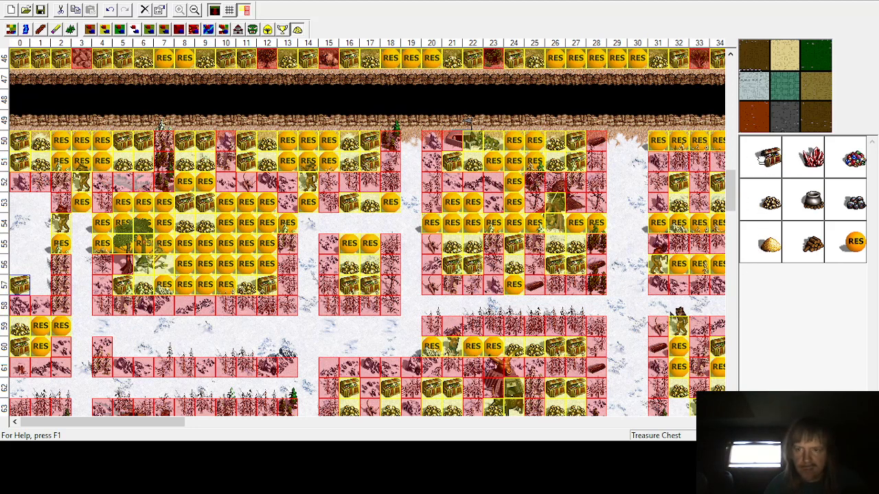
{"action": "left_click", "coordinate": [40, 285]}
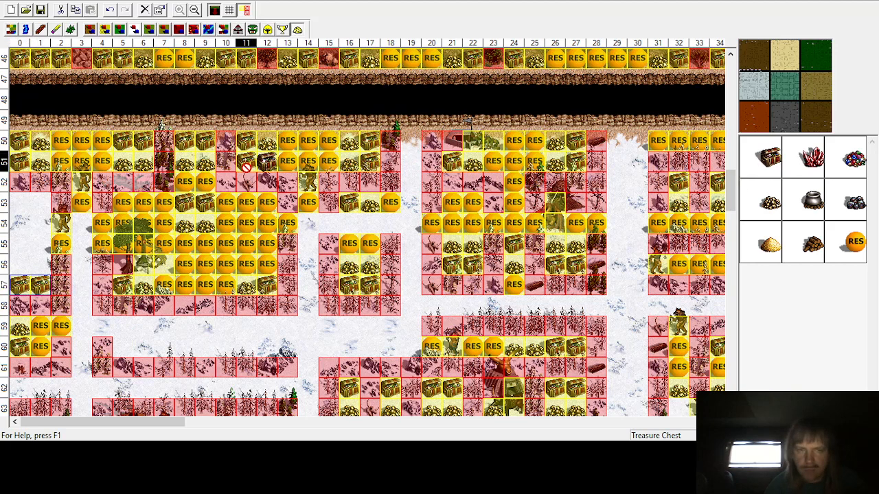
{"action": "left_click", "coordinate": [19, 203]}
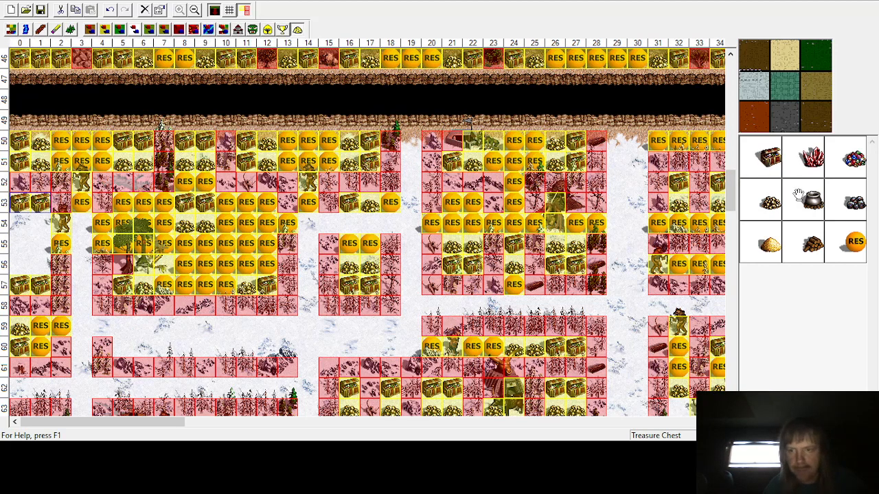
Step: Place gold at rows 54 and 56 in columns 0 and 1, and a random resource at row 55 column 0
{"action": "left_click", "coordinate": [770, 203]}
{"action": "left_click", "coordinate": [40, 225]}
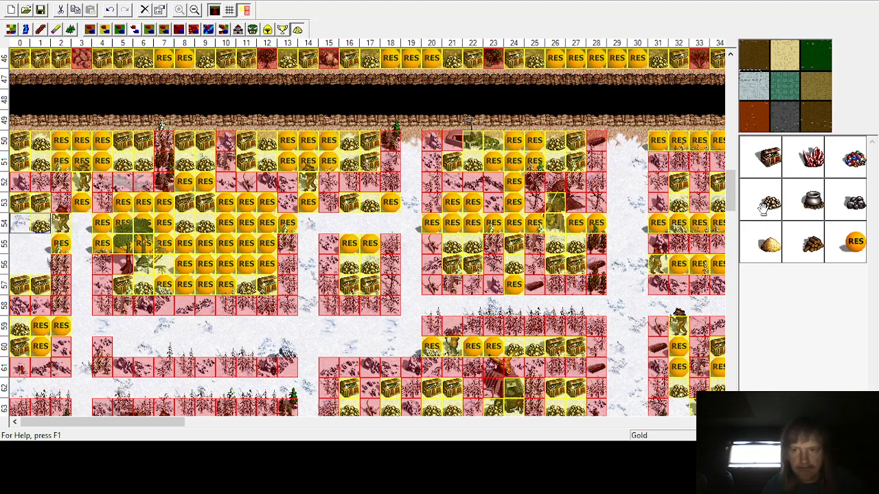
{"action": "left_click", "coordinate": [19, 226]}
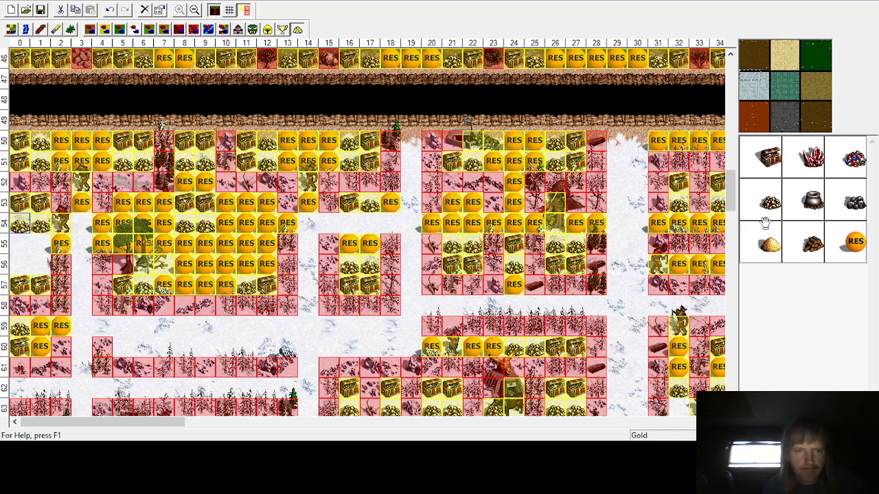
{"action": "left_click", "coordinate": [40, 263]}
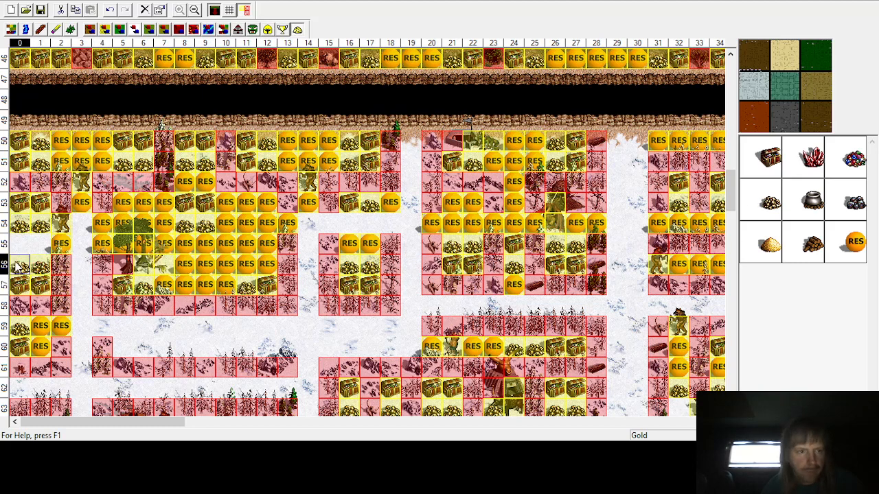
{"action": "left_click", "coordinate": [854, 241]}
{"action": "left_click", "coordinate": [20, 243]}
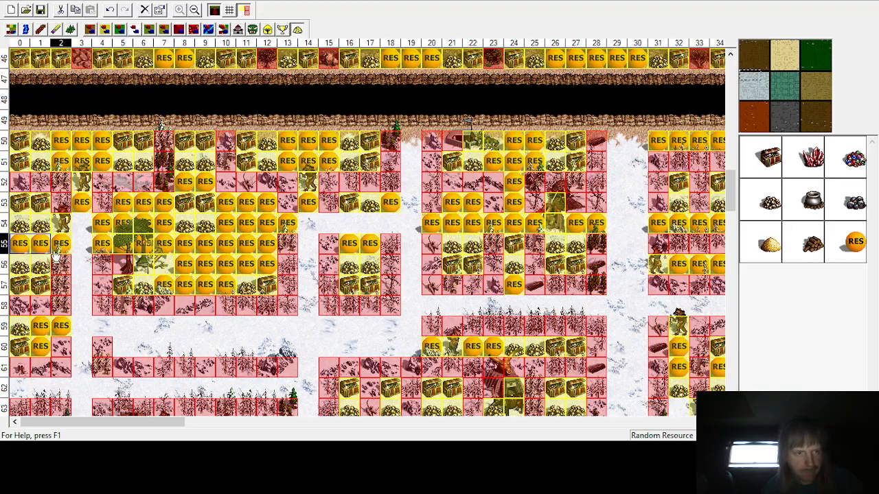
Step: Scroll through the lower enclosures of the map to inspect them for remaining empty cells
{"action": "scroll", "coordinate": [56, 253], "scroll_direction": "down", "scroll_amount": 3}
{"action": "scroll", "coordinate": [81, 292], "scroll_direction": "down", "scroll_amount": 1}
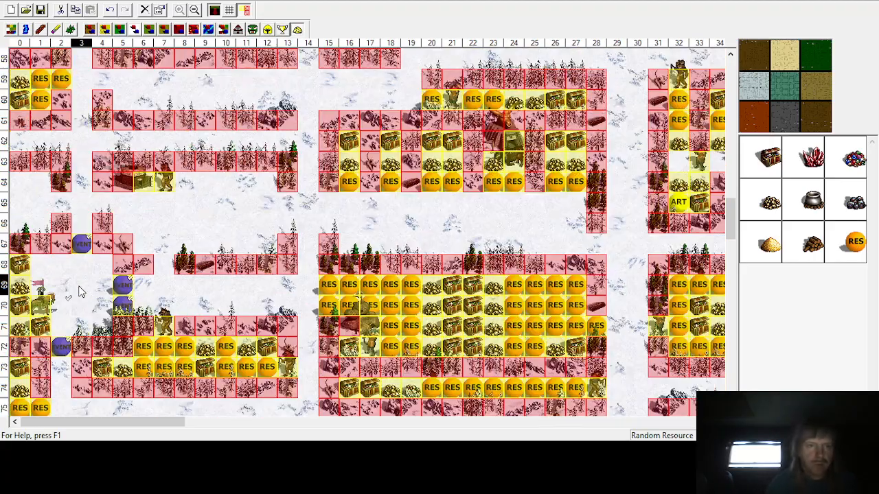
{"action": "scroll", "coordinate": [81, 291], "scroll_direction": "up", "scroll_amount": 2}
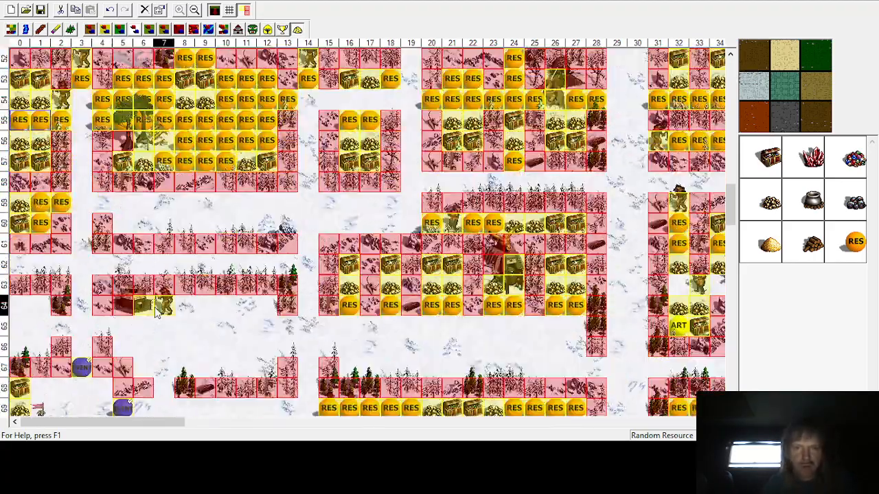
{"action": "scroll", "coordinate": [157, 312], "scroll_direction": "down", "scroll_amount": 2}
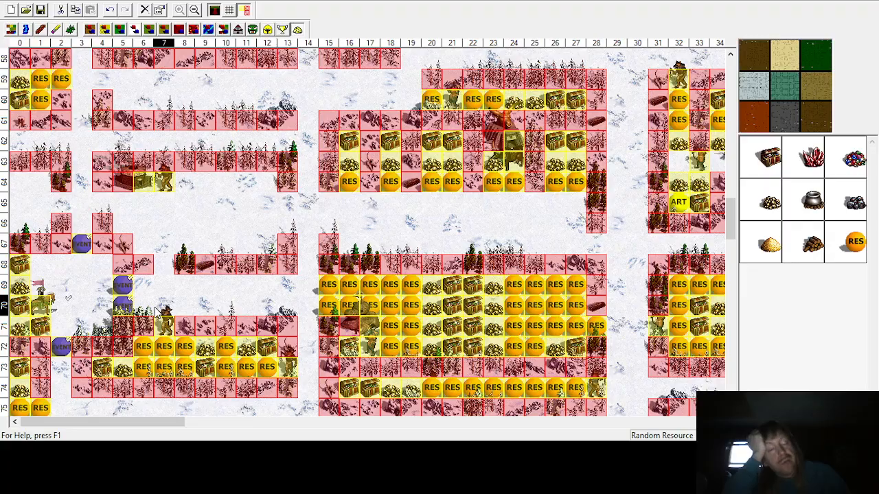
{"action": "scroll", "coordinate": [147, 336], "scroll_direction": "down", "scroll_amount": 7}
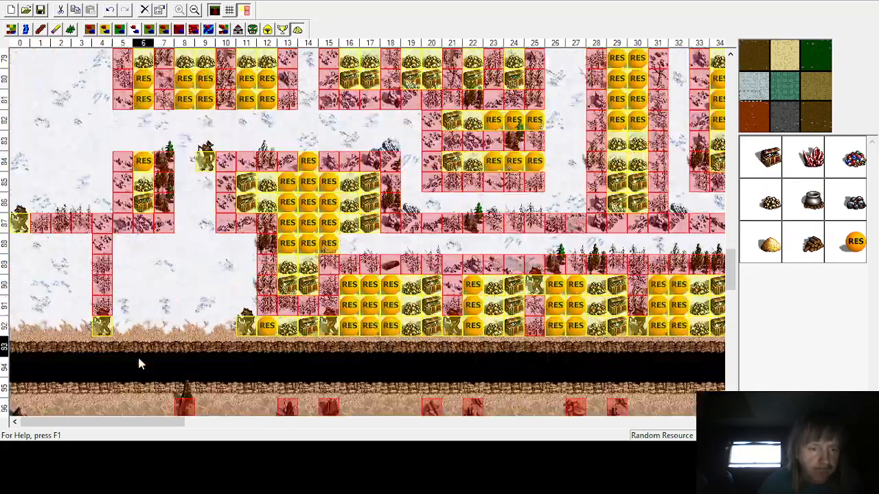
{"action": "scroll", "coordinate": [113, 312], "scroll_direction": "up", "scroll_amount": 2}
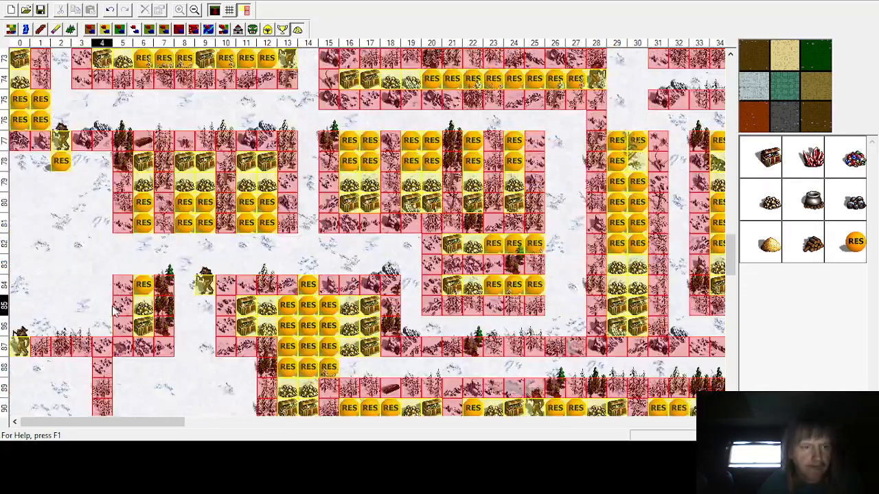
{"action": "scroll", "coordinate": [114, 313], "scroll_direction": "down", "scroll_amount": 3}
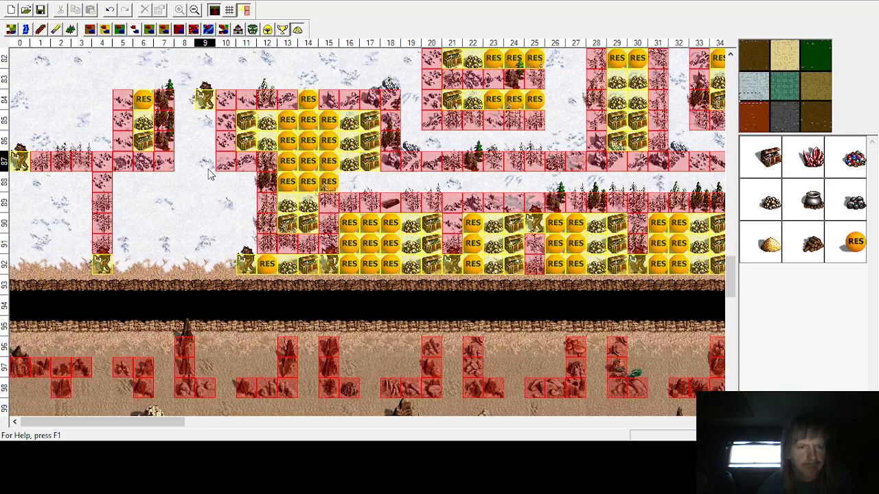
{"action": "scroll", "coordinate": [144, 287], "scroll_direction": "up", "scroll_amount": 3}
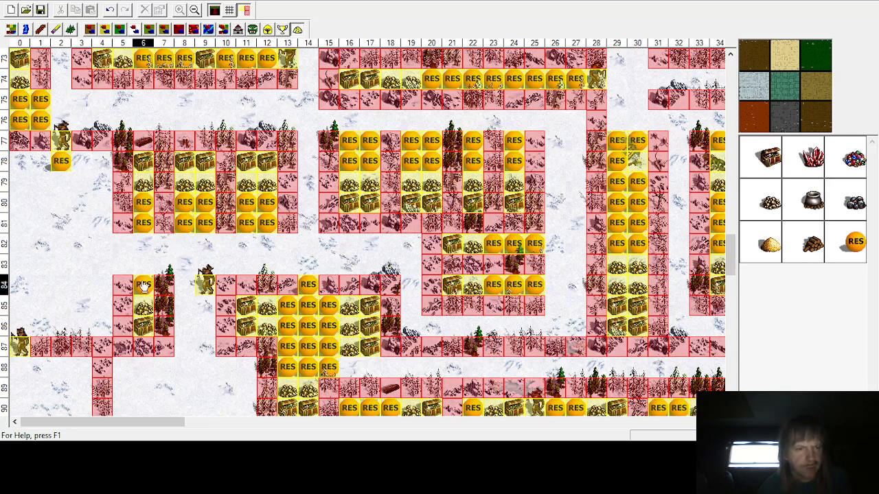
{"action": "scroll", "coordinate": [143, 295], "scroll_direction": "up", "scroll_amount": 4}
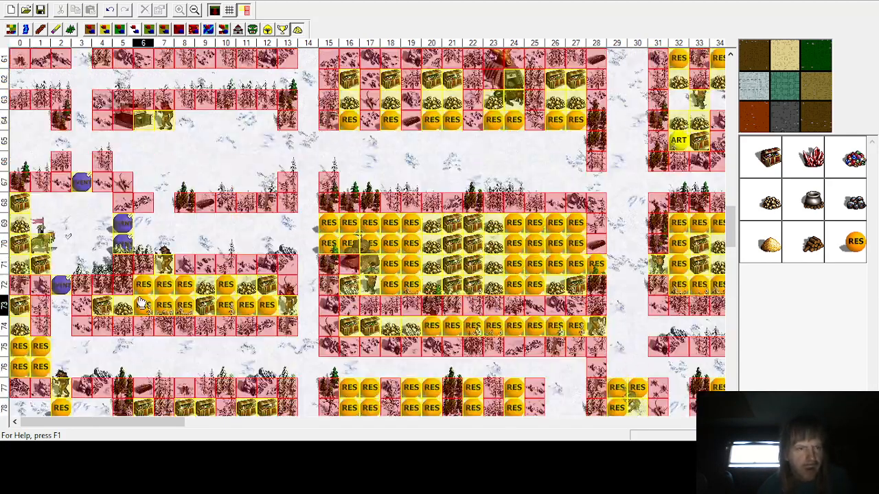
{"action": "scroll", "coordinate": [141, 304], "scroll_direction": "up", "scroll_amount": 2}
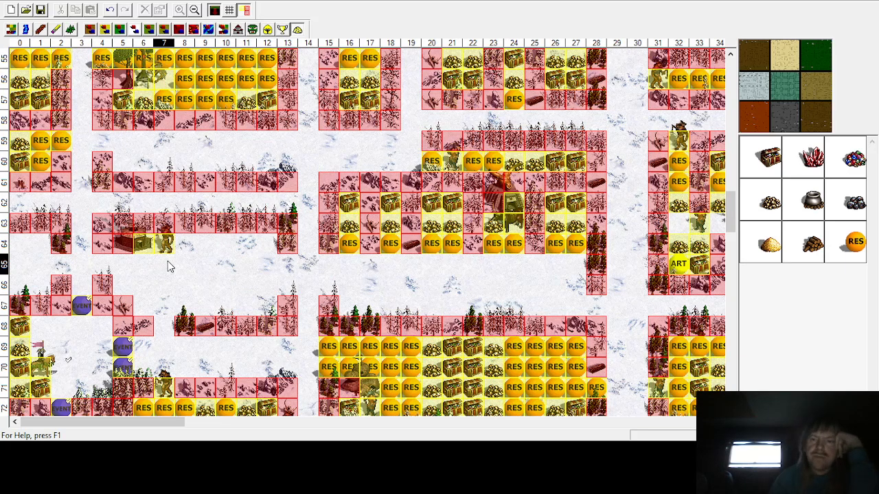
Step: Place a Gnoll Marauder monster at row 65 column 2 and return to the treasure objects
{"action": "left_click", "coordinate": [252, 29]}
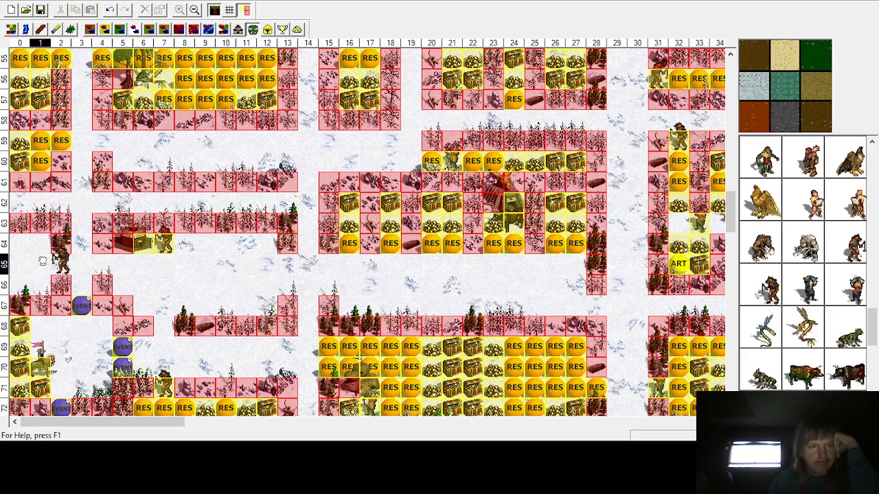
{"action": "left_click", "coordinate": [61, 264]}
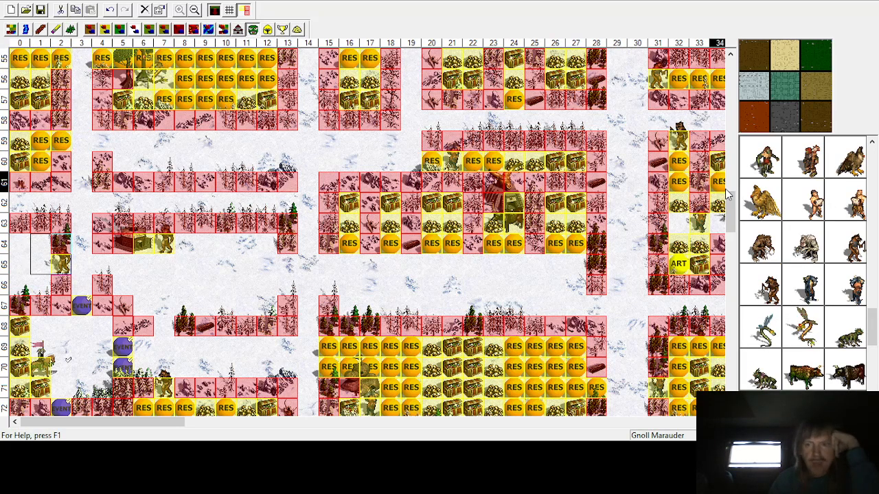
{"action": "left_click", "coordinate": [297, 29]}
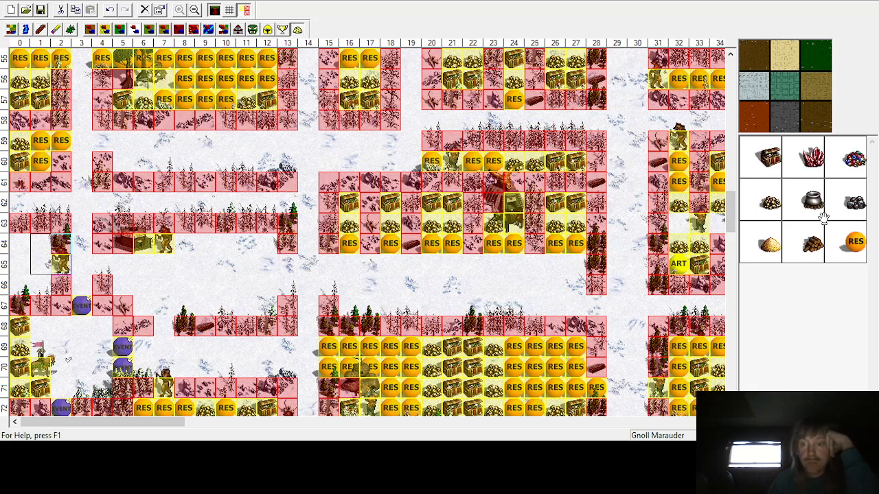
Step: Place treasure chests at row 64 column 0 and row 66 column 0
{"action": "left_click", "coordinate": [20, 244]}
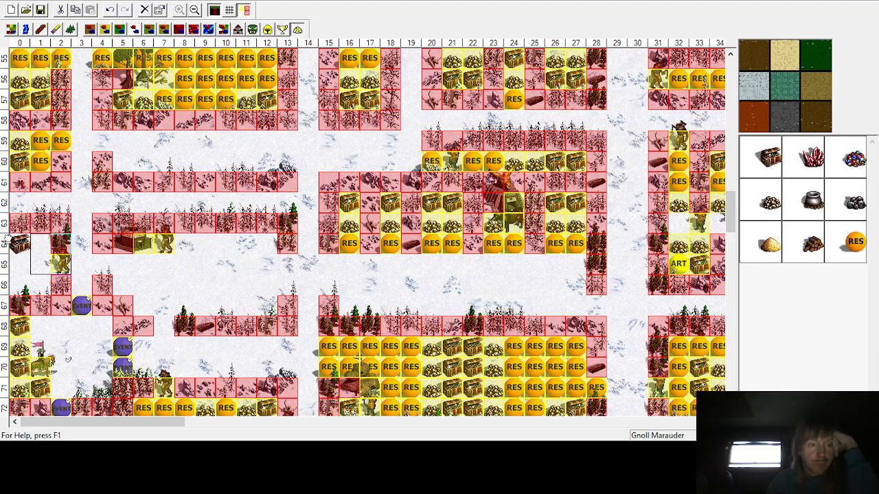
{"action": "left_click", "coordinate": [760, 169]}
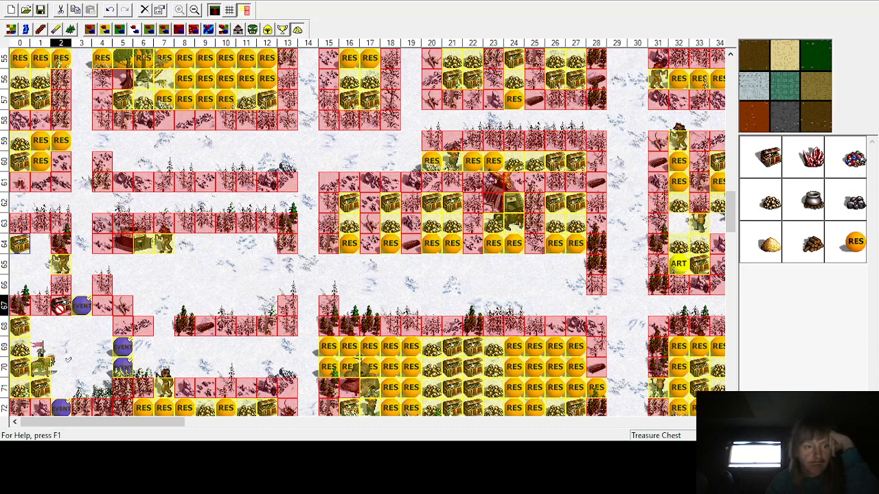
{"action": "left_click", "coordinate": [22, 285]}
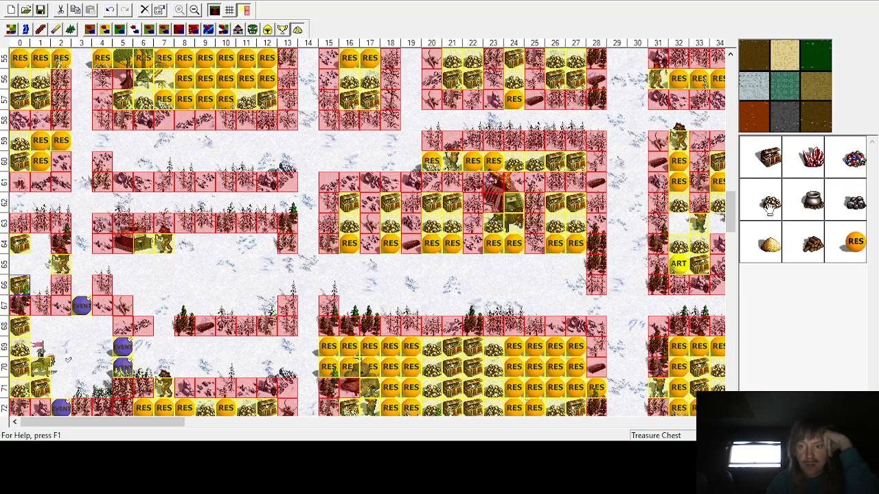
Step: Place gold at row 65 in columns 0 and 1
{"action": "left_click", "coordinate": [768, 204]}
{"action": "left_click", "coordinate": [20, 264]}
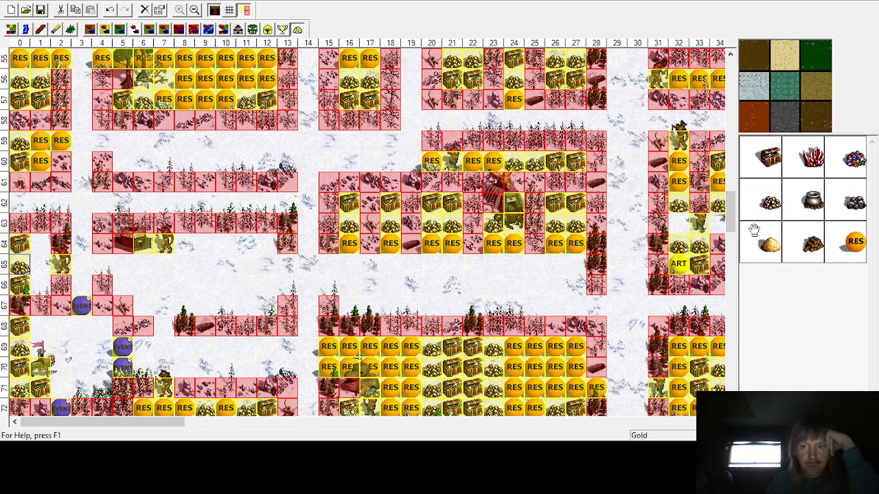
{"action": "left_click", "coordinate": [33, 267]}
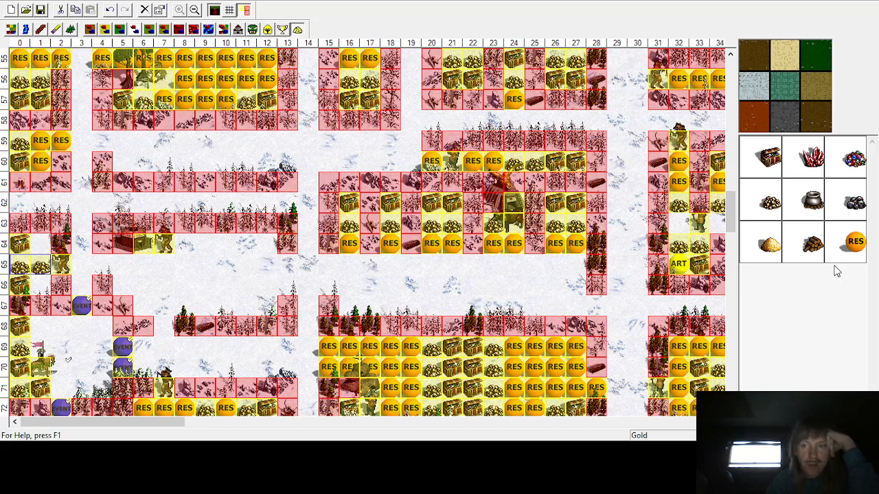
Step: Place random resources at row 64 column 1 and row 66 column 1
{"action": "left_click", "coordinate": [855, 239]}
{"action": "left_click", "coordinate": [39, 243]}
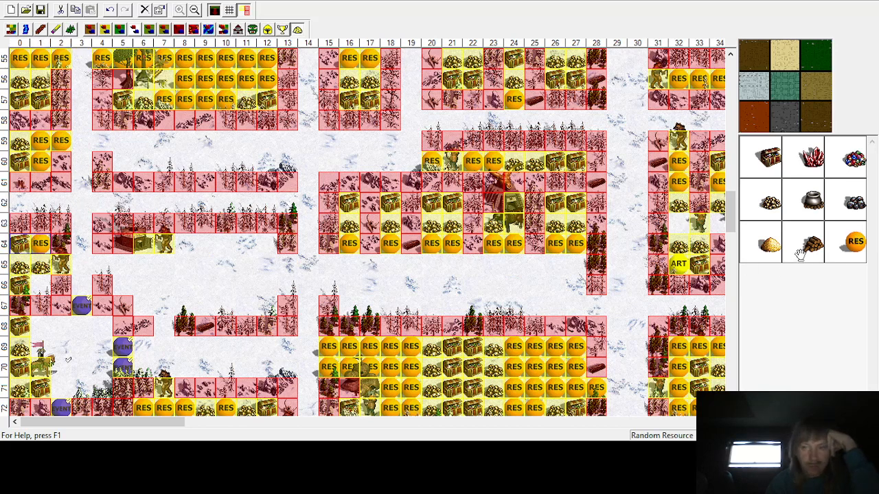
{"action": "left_click", "coordinate": [35, 284]}
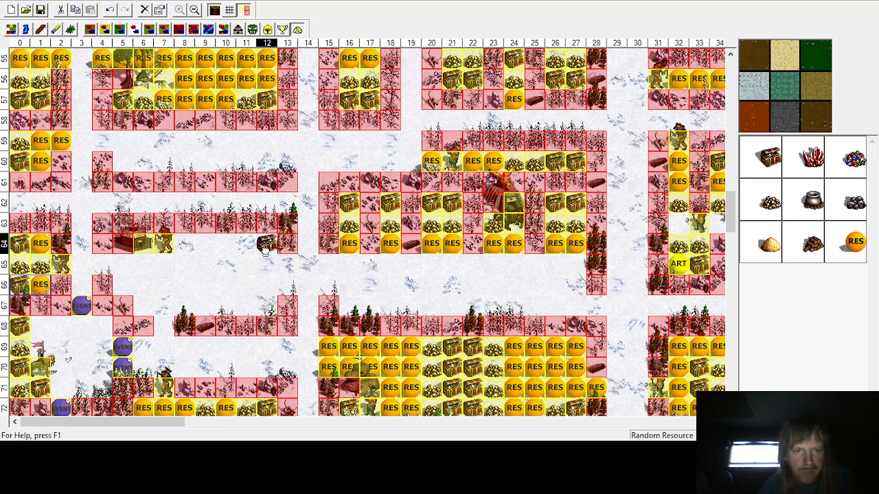
Step: Place treasure chests at row 64 in columns 11 and 12
{"action": "left_click", "coordinate": [266, 244]}
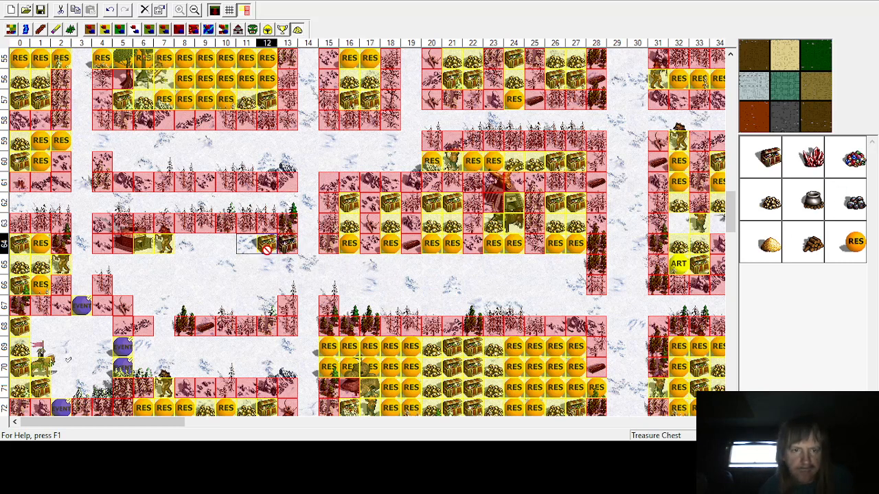
{"action": "left_click", "coordinate": [241, 249]}
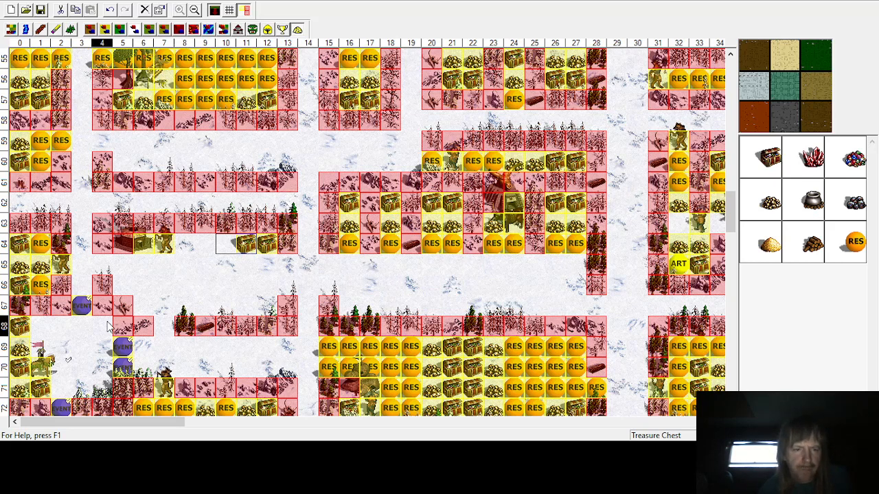
Step: Place gold at row 65 in columns 11 and 12
{"action": "scroll", "coordinate": [111, 281], "scroll_direction": "down", "scroll_amount": 1}
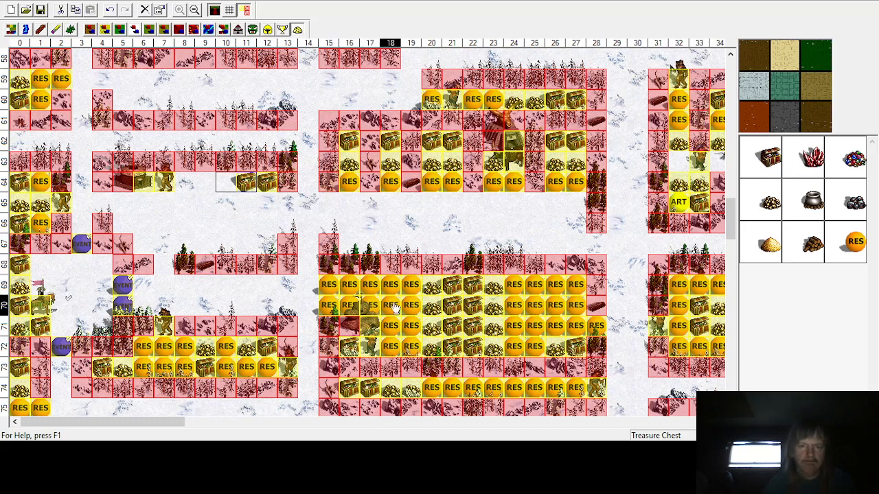
{"action": "left_click", "coordinate": [267, 204]}
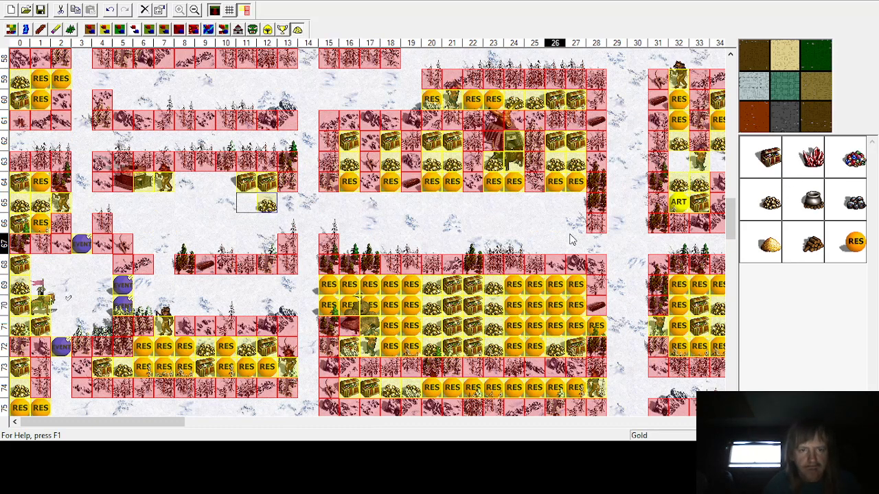
{"action": "left_click", "coordinate": [231, 198]}
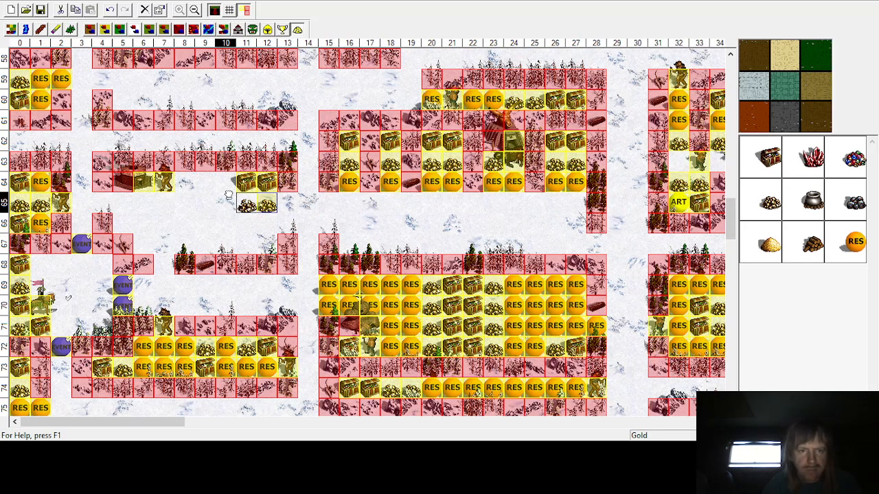
Step: Place random resources at row 65 column 13, row 66 columns 11 to 13, and row 67 columns 11 and 12
{"action": "left_click", "coordinate": [852, 239]}
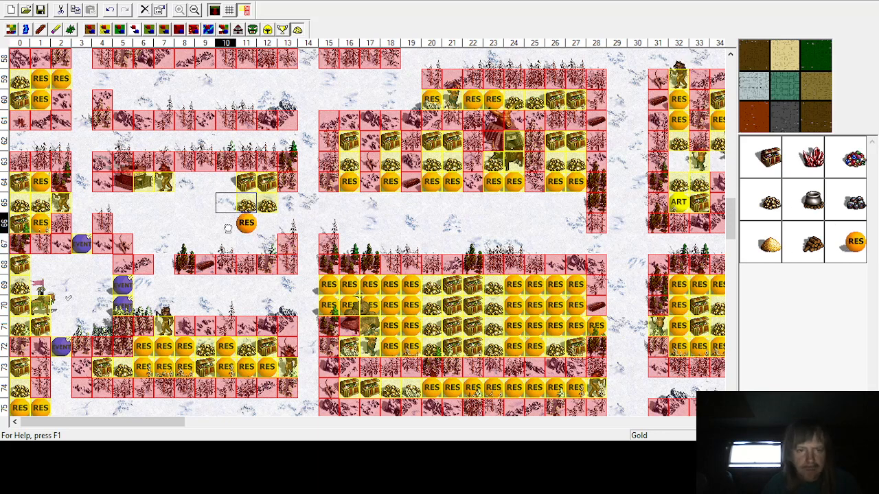
{"action": "left_click", "coordinate": [287, 203]}
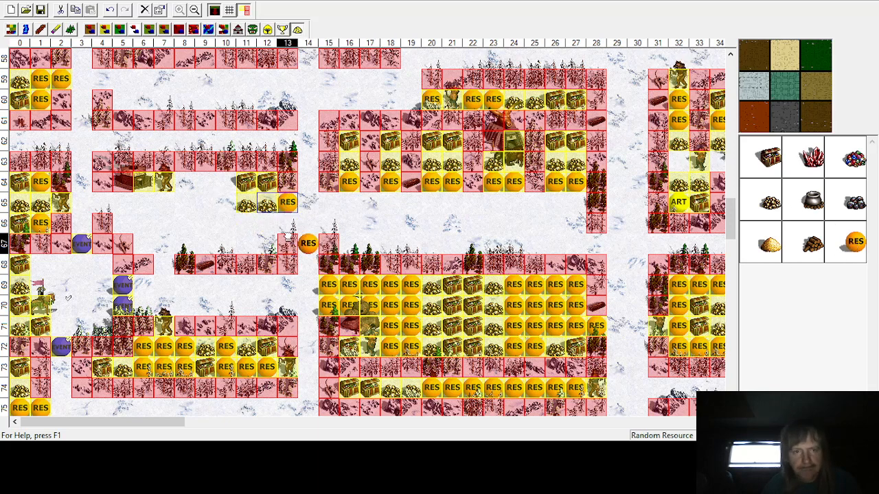
{"action": "left_click", "coordinate": [287, 223]}
{"action": "left_click", "coordinate": [267, 223]}
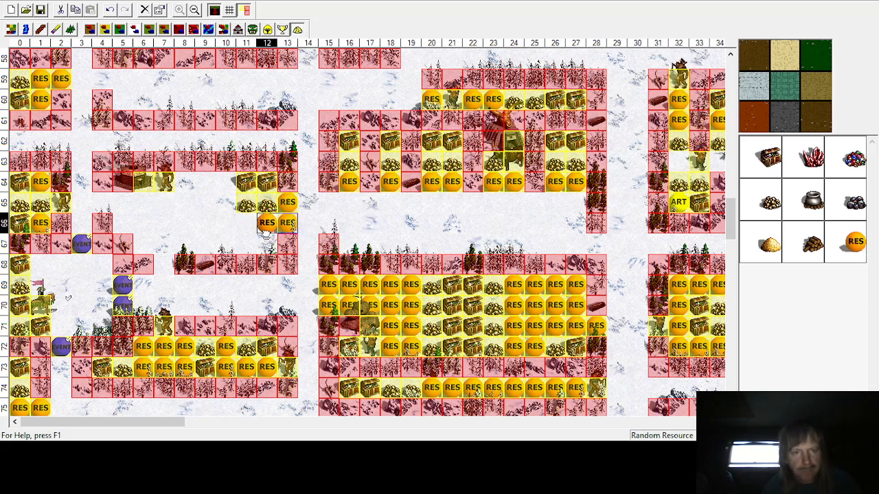
{"action": "left_click", "coordinate": [246, 243]}
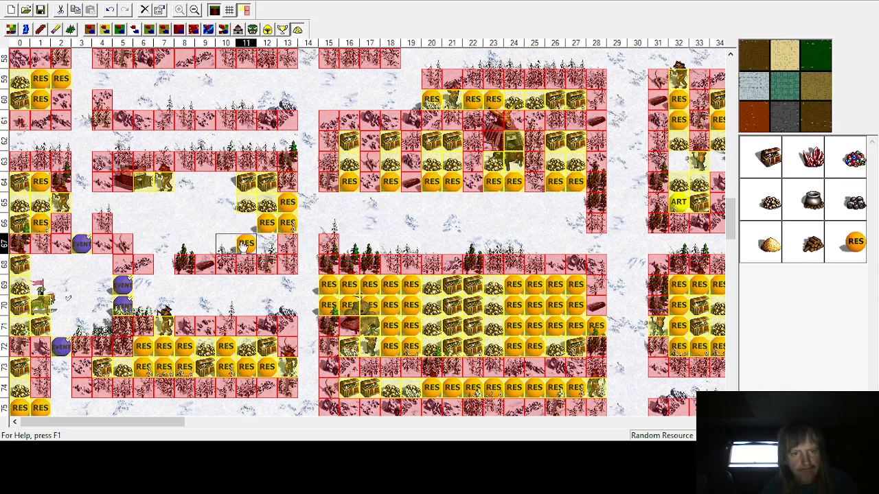
{"action": "left_click", "coordinate": [267, 243]}
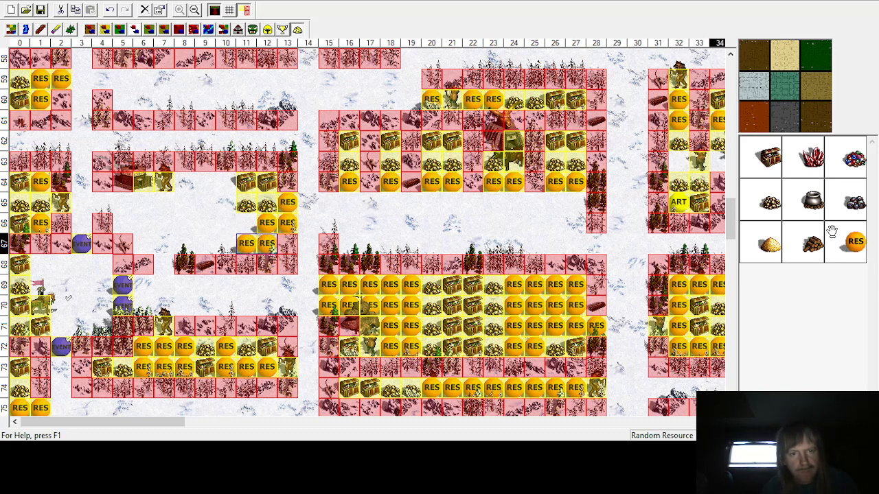
{"action": "left_click", "coordinate": [246, 223]}
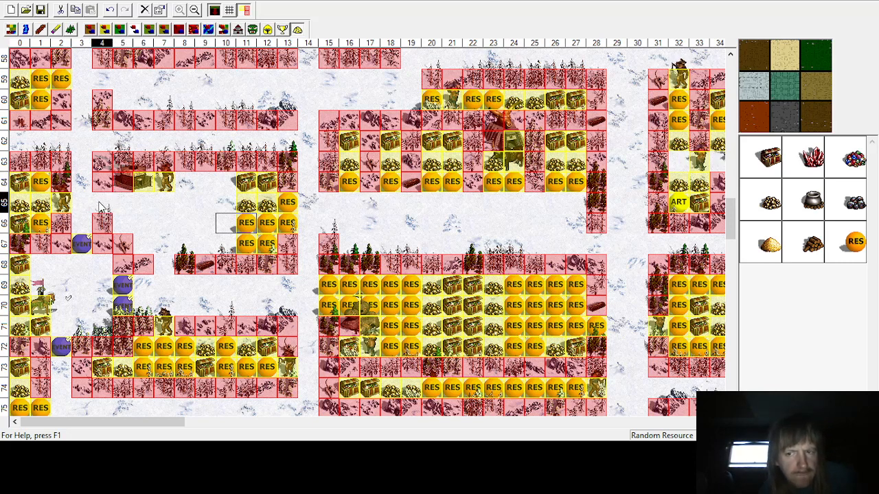
Step: Place a treasure chest at row 66 column 5 and gold at row 67 column 6
{"action": "left_click", "coordinate": [769, 156]}
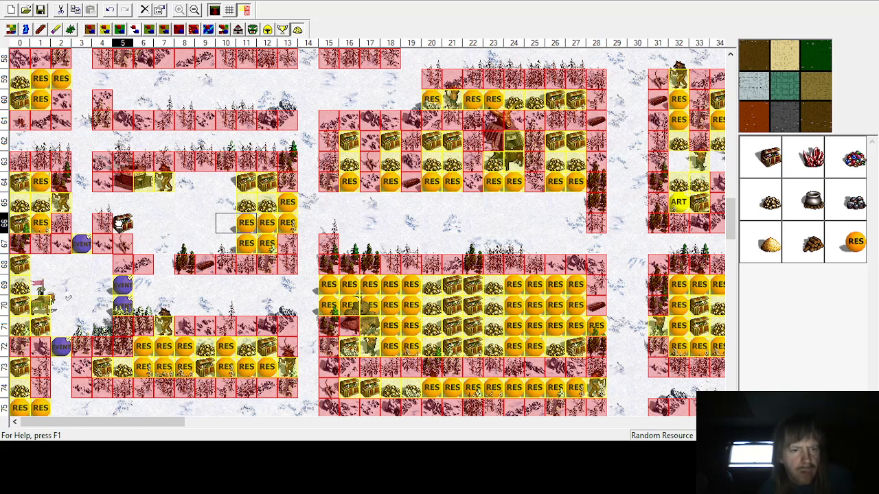
{"action": "left_click", "coordinate": [120, 223]}
{"action": "left_click", "coordinate": [744, 213]}
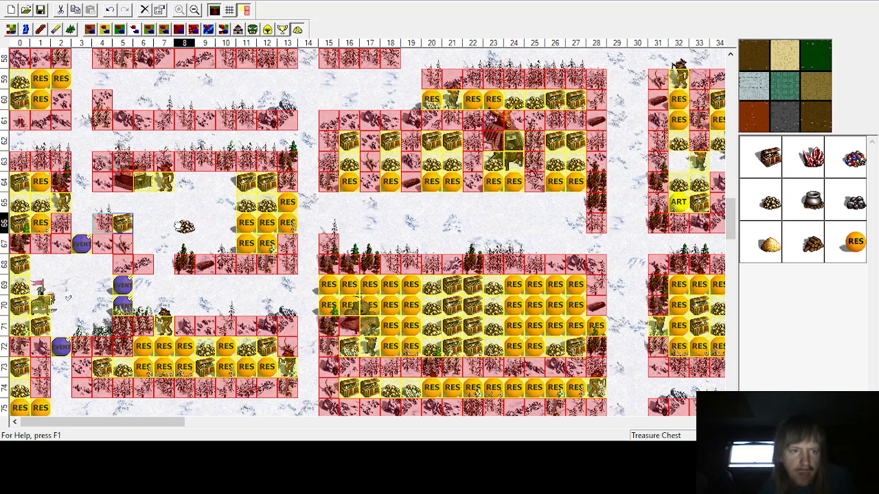
{"action": "left_click", "coordinate": [143, 245]}
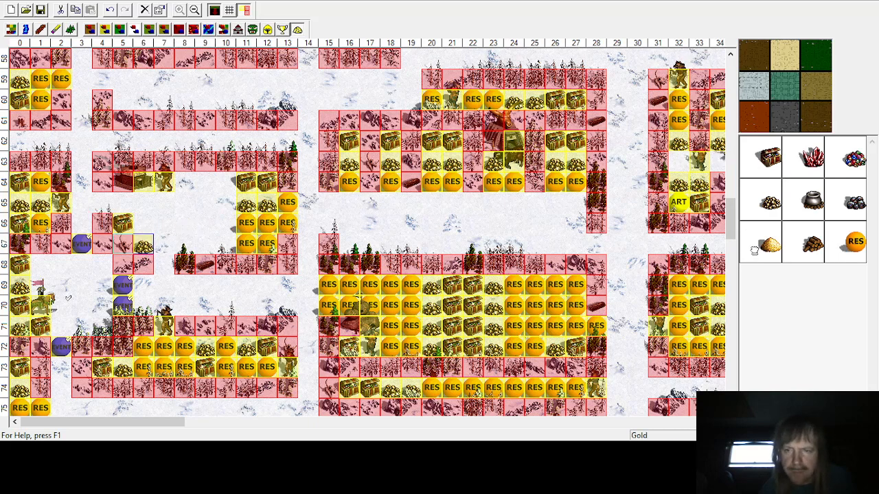
Step: Place random resources at row 66 column 6, row 65 columns 4 to 6, and row 68 column 7
{"action": "left_click", "coordinate": [144, 221]}
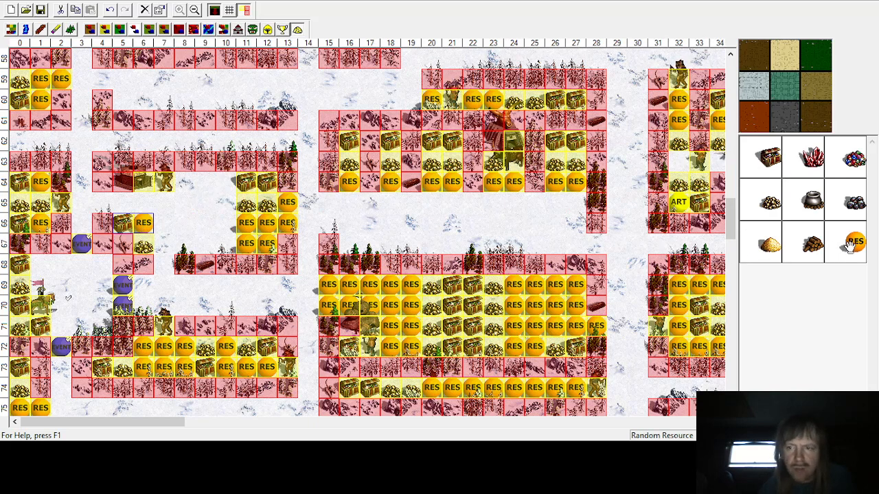
{"action": "left_click", "coordinate": [101, 202]}
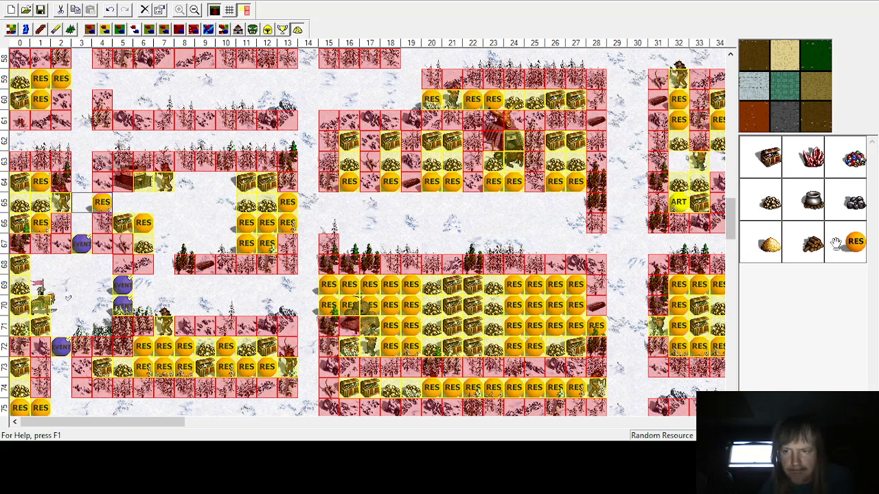
{"action": "left_click", "coordinate": [123, 202]}
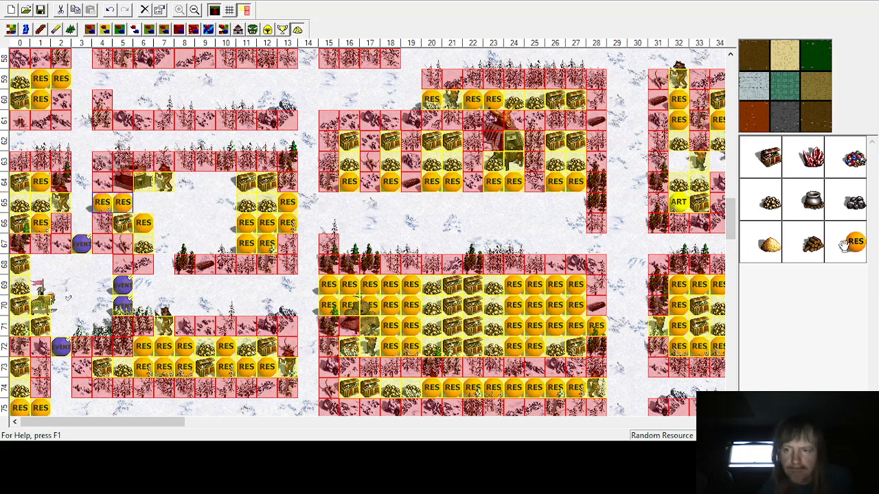
{"action": "left_click", "coordinate": [143, 202]}
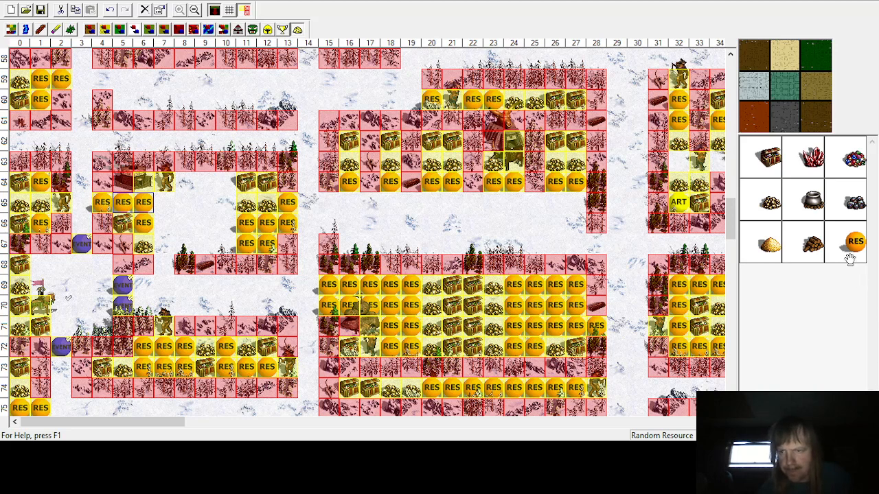
{"action": "left_click", "coordinate": [155, 273]}
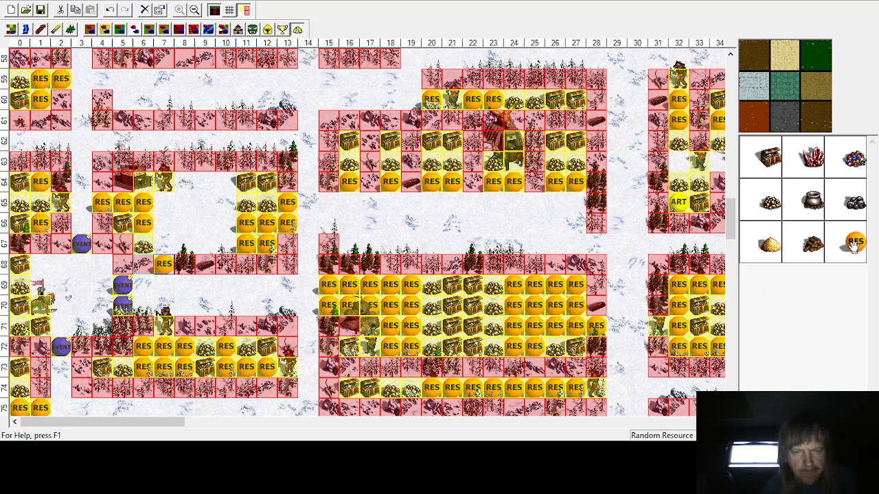
Step: Place random resources in column 10 at rows 64 to 66 and at row 64 columns 8 and 9
{"action": "left_click", "coordinate": [226, 182]}
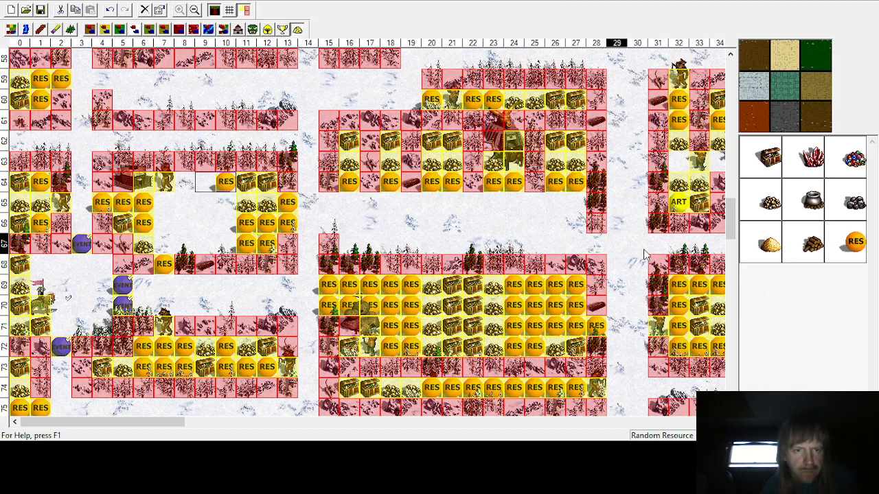
{"action": "left_click", "coordinate": [226, 201]}
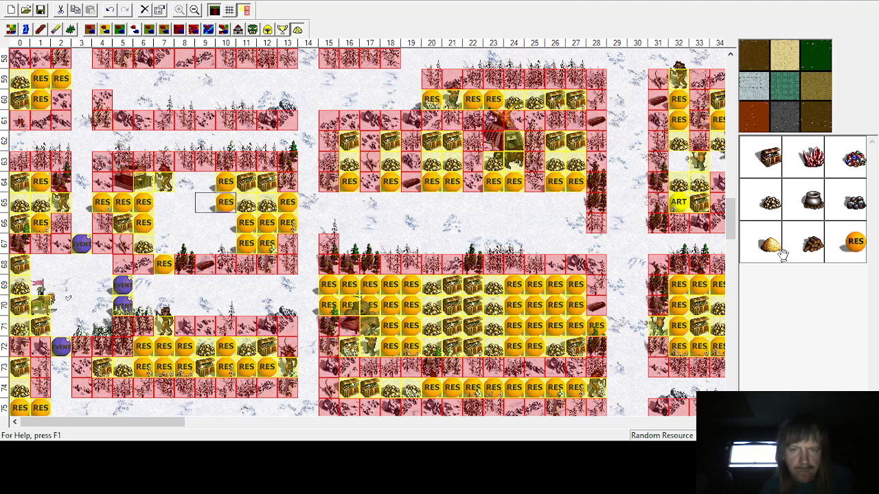
{"action": "left_click", "coordinate": [226, 223]}
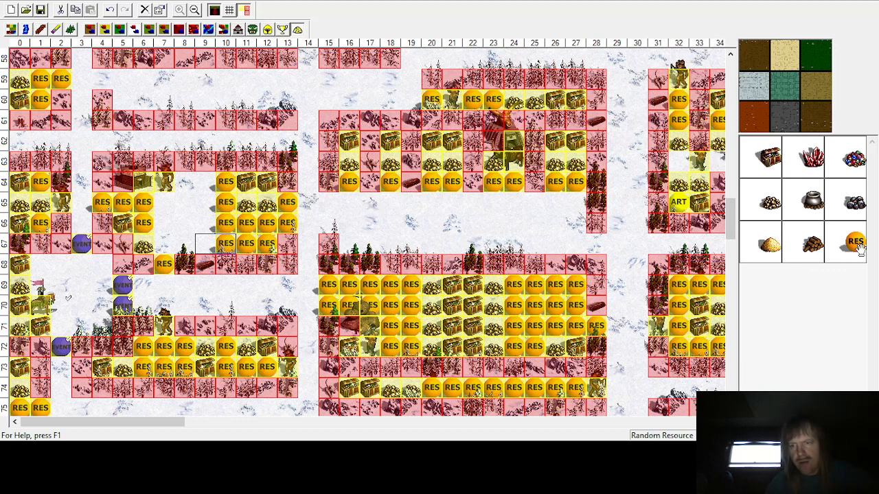
{"action": "left_click", "coordinate": [205, 181]}
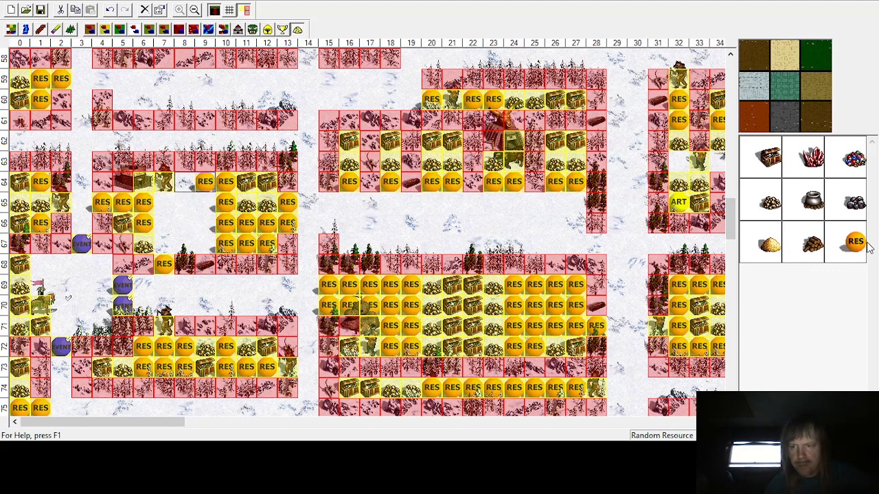
{"action": "left_click", "coordinate": [178, 181]}
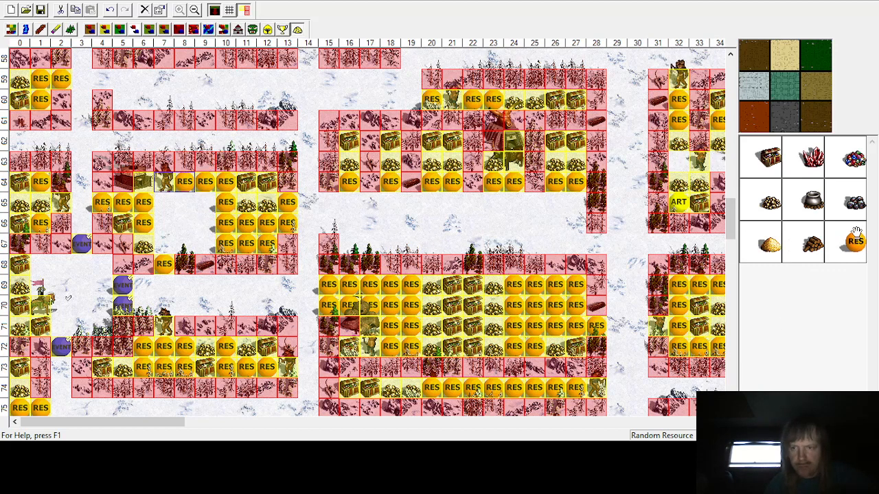
Step: Place random resources at row 67 columns 7 to 9 and at row 66 column 9
{"action": "left_click", "coordinate": [204, 243]}
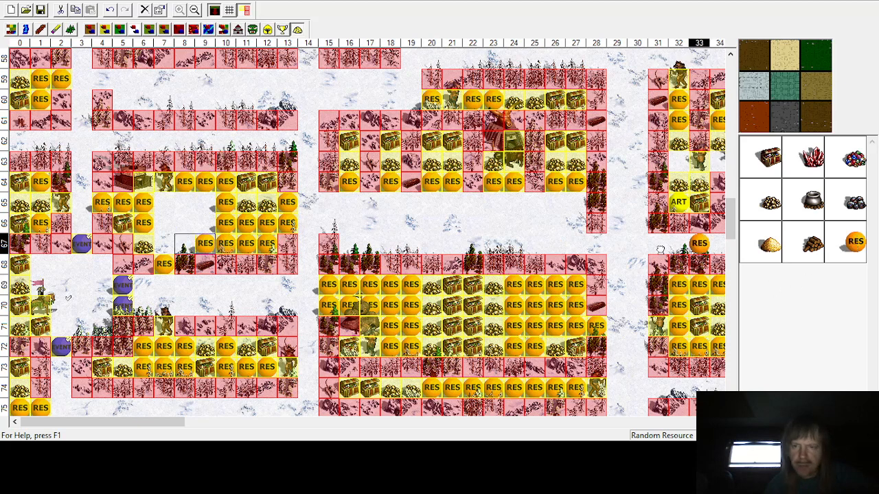
{"action": "left_click", "coordinate": [184, 243]}
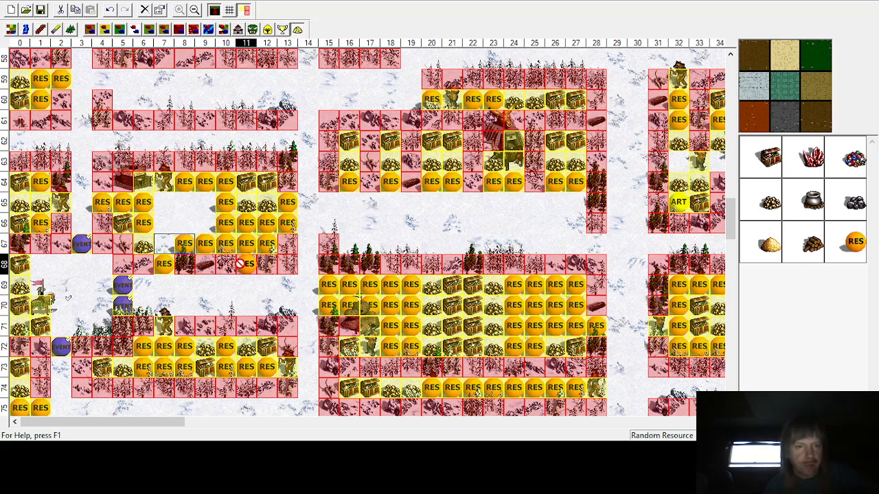
{"action": "left_click", "coordinate": [164, 243]}
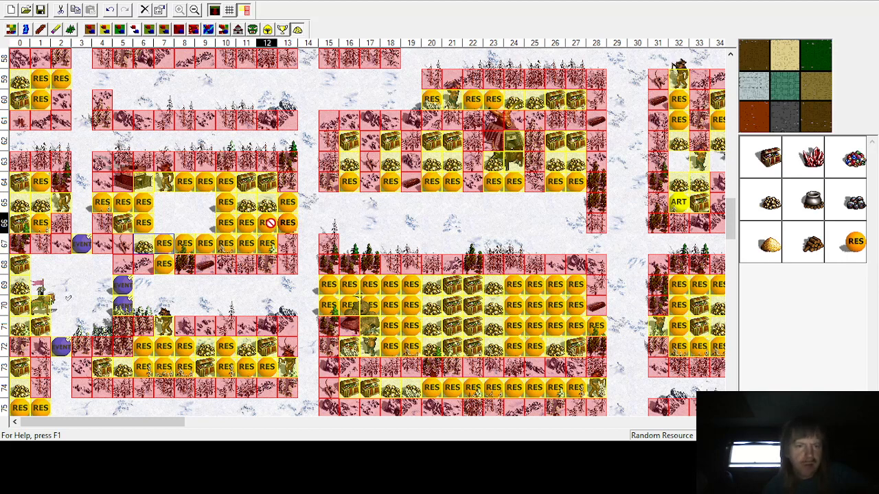
{"action": "left_click", "coordinate": [204, 222]}
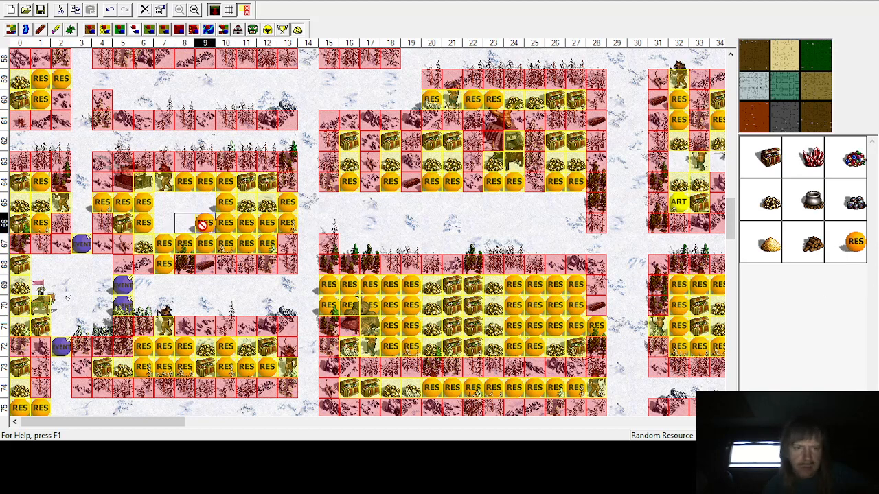
Step: Place random resources at row 65 columns 7 to 9 and at row 66 columns 7 and 8
{"action": "left_click", "coordinate": [204, 202]}
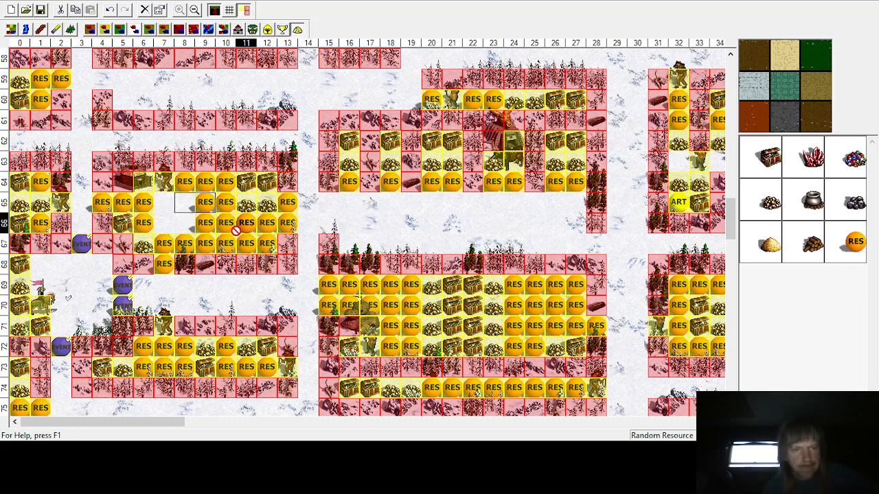
{"action": "left_click", "coordinate": [184, 223]}
{"action": "left_click", "coordinate": [184, 202]}
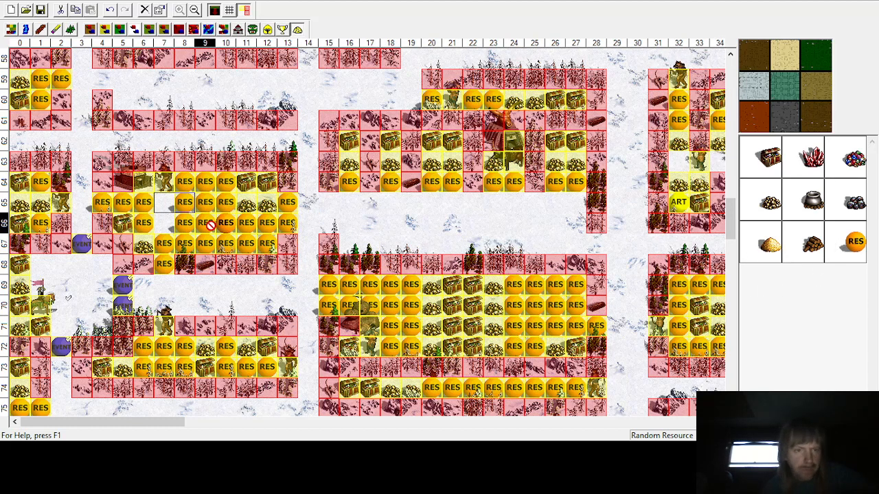
{"action": "left_click", "coordinate": [164, 201]}
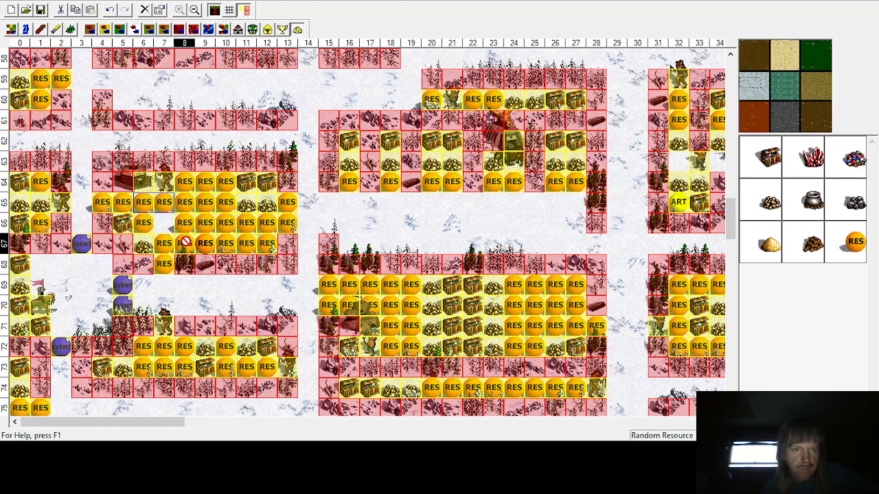
{"action": "left_click", "coordinate": [162, 229]}
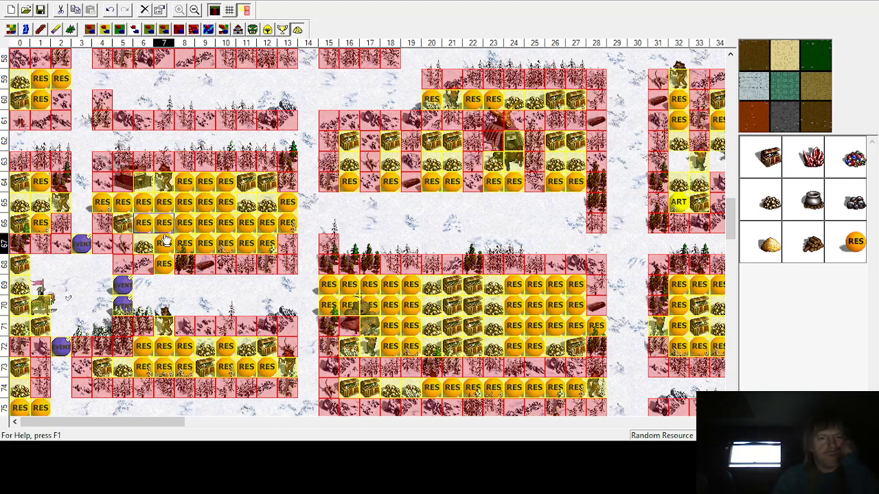
Step: Browse the snow, dirt, desert, grass and swamp regions of the map to check for enclosures still lacking objects
{"action": "scroll", "coordinate": [201, 288], "scroll_direction": "up", "scroll_amount": 2}
{"action": "scroll", "coordinate": [201, 288], "scroll_direction": "up", "scroll_amount": 2}
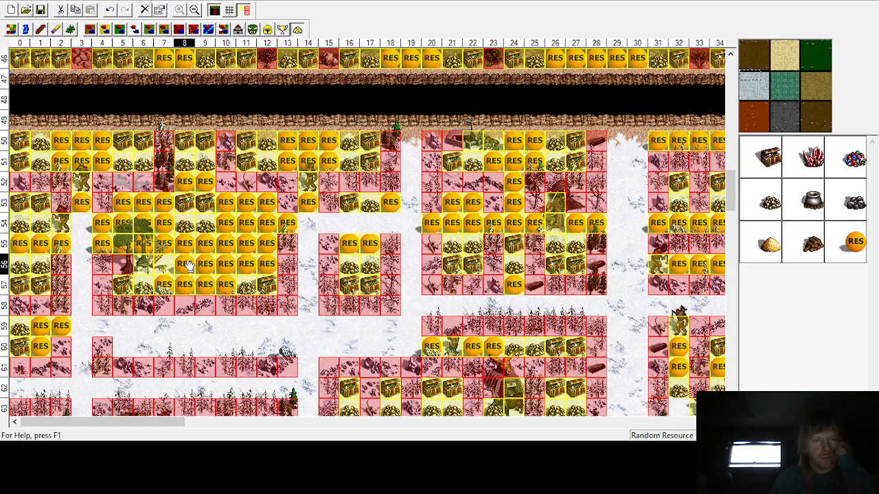
{"action": "scroll", "coordinate": [189, 266], "scroll_direction": "down", "scroll_amount": 7}
{"action": "scroll", "coordinate": [188, 265], "scroll_direction": "down", "scroll_amount": 2}
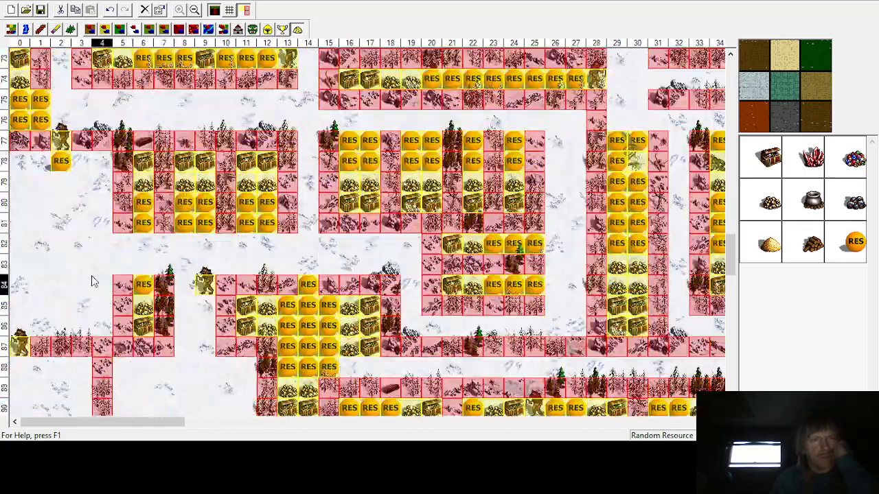
{"action": "scroll", "coordinate": [62, 226], "scroll_direction": "down", "scroll_amount": 1}
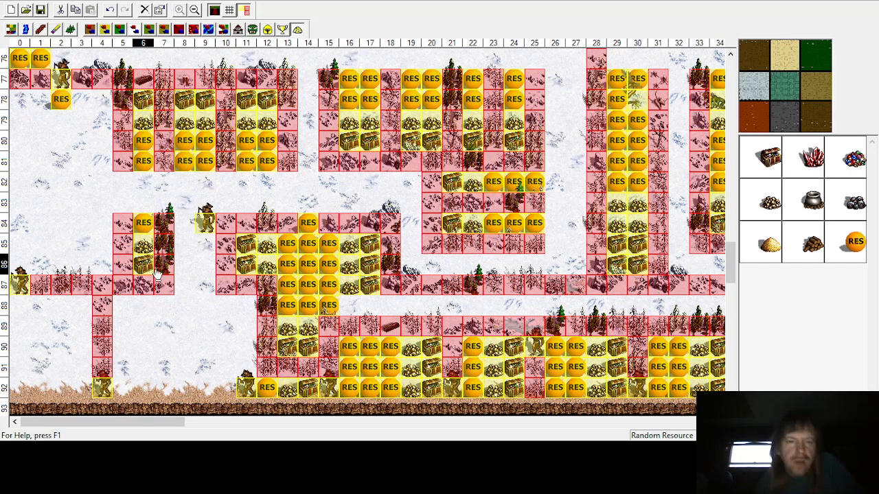
{"action": "scroll", "coordinate": [261, 352], "scroll_direction": "up", "scroll_amount": 18}
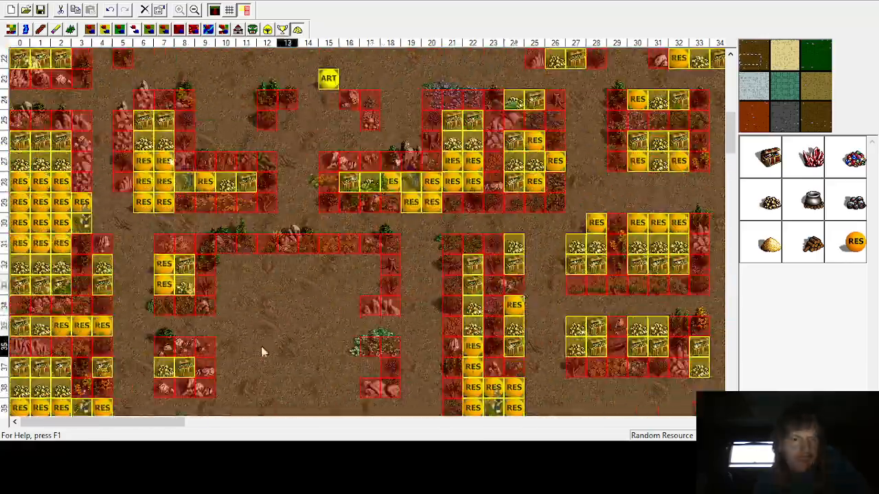
{"action": "scroll", "coordinate": [281, 332], "scroll_direction": "down", "scroll_amount": 1}
{"action": "scroll", "coordinate": [251, 332], "scroll_direction": "up", "scroll_amount": 3}
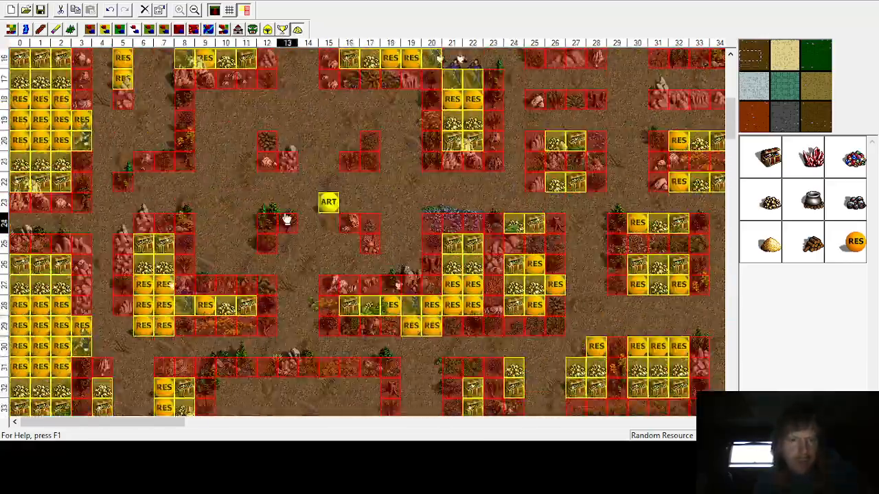
{"action": "scroll", "coordinate": [295, 218], "scroll_direction": "down", "scroll_amount": 9}
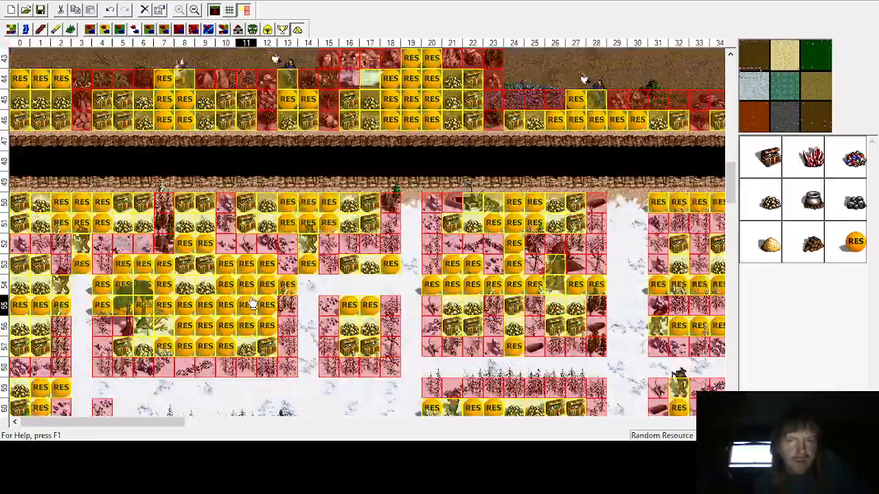
{"action": "scroll", "coordinate": [254, 304], "scroll_direction": "up", "scroll_amount": 13}
{"action": "left_click", "coordinate": [792, 44]}
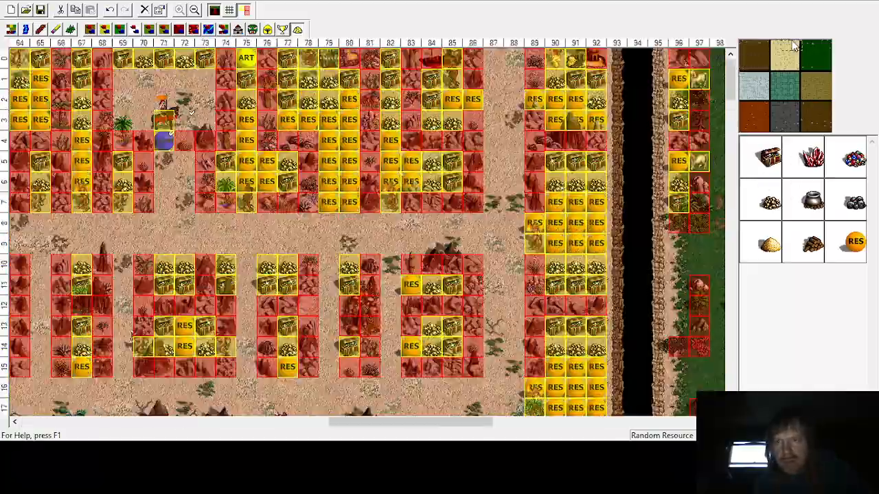
{"action": "scroll", "coordinate": [443, 275], "scroll_direction": "down", "scroll_amount": 9}
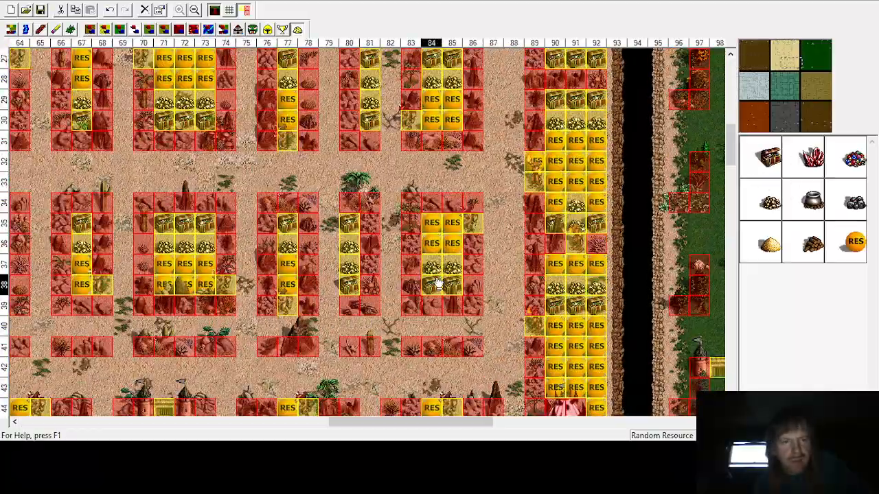
{"action": "scroll", "coordinate": [438, 283], "scroll_direction": "up", "scroll_amount": 9}
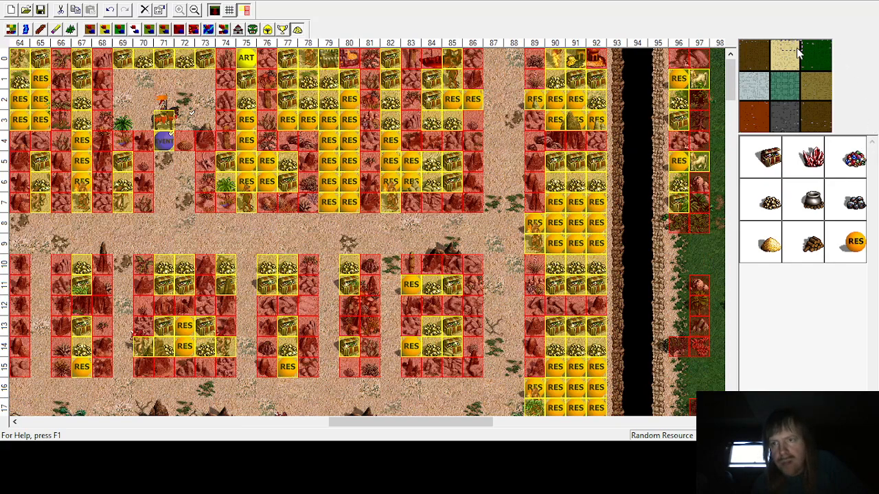
{"action": "left_click", "coordinate": [809, 55]}
{"action": "scroll", "coordinate": [439, 231], "scroll_direction": "down", "scroll_amount": 8}
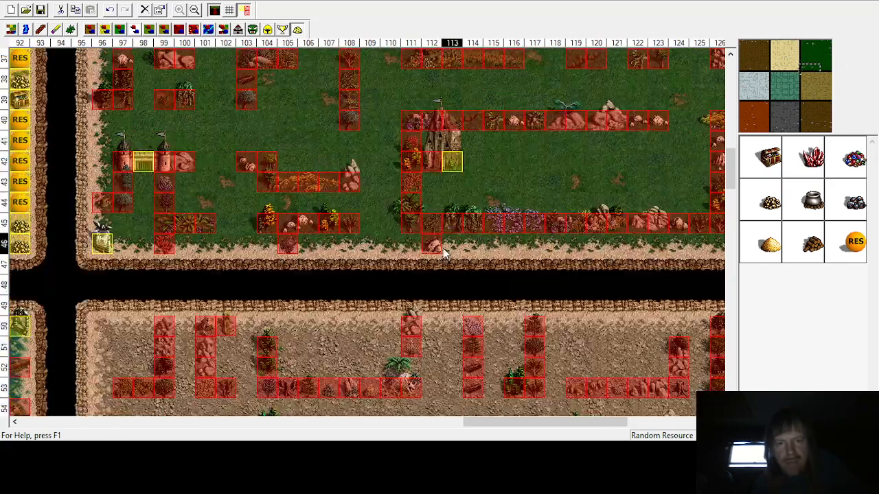
{"action": "left_click", "coordinate": [822, 116]}
{"action": "scroll", "coordinate": [558, 242], "scroll_direction": "down", "scroll_amount": 5}
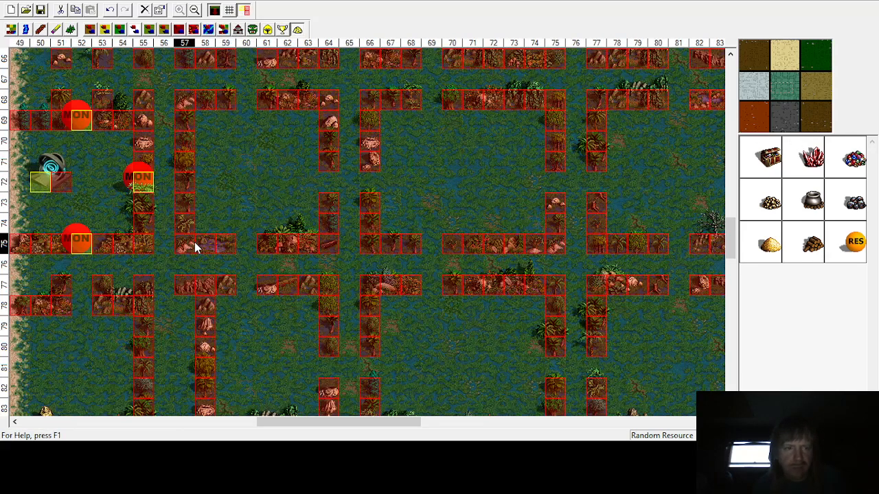
{"action": "scroll", "coordinate": [194, 242], "scroll_direction": "down", "scroll_amount": 4}
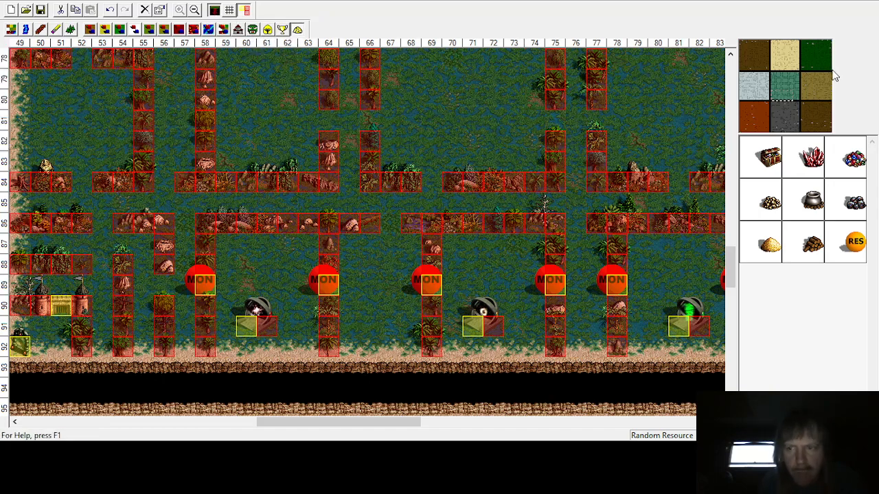
Step: Move the lone random resource in the dirt enclosure to row 56 column 132
{"action": "left_click", "coordinate": [818, 90]}
{"action": "scroll", "coordinate": [536, 183], "scroll_direction": "down", "scroll_amount": 4}
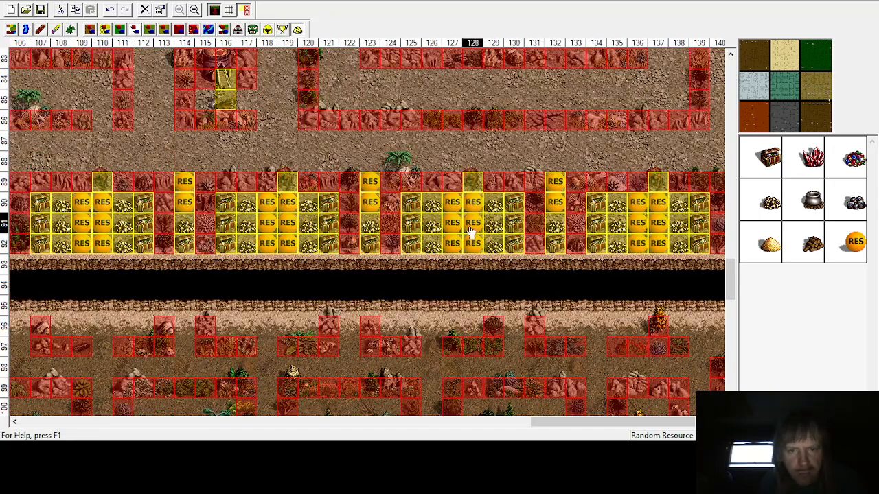
{"action": "scroll", "coordinate": [286, 226], "scroll_direction": "up", "scroll_amount": 11}
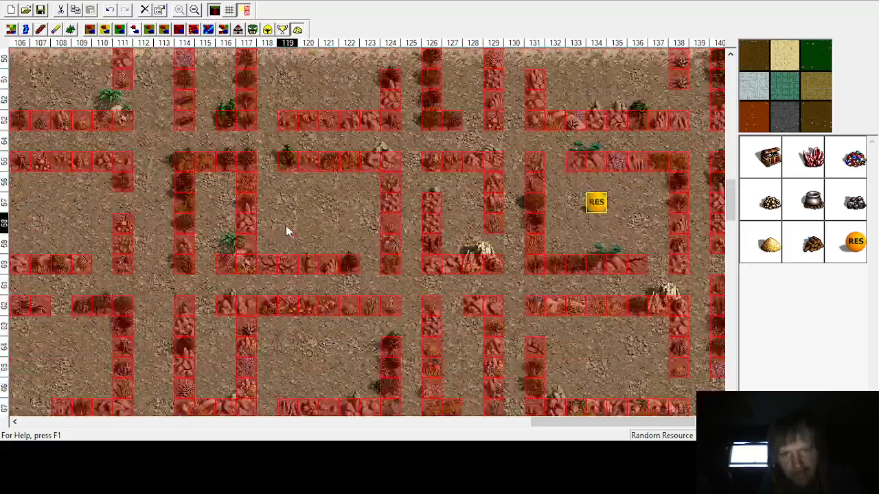
{"action": "scroll", "coordinate": [286, 226], "scroll_direction": "up", "scroll_amount": 4}
{"action": "scroll", "coordinate": [285, 226], "scroll_direction": "down", "scroll_amount": 4}
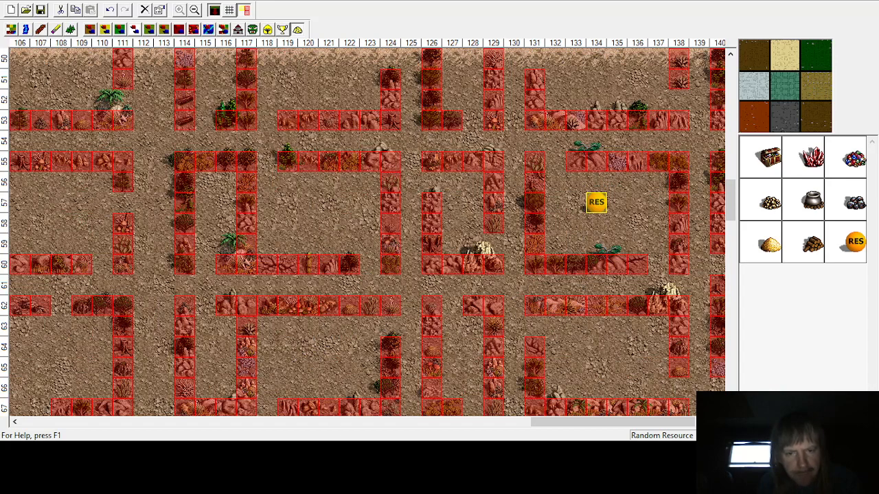
{"action": "scroll", "coordinate": [580, 425], "scroll_direction": "right", "scroll_amount": 2}
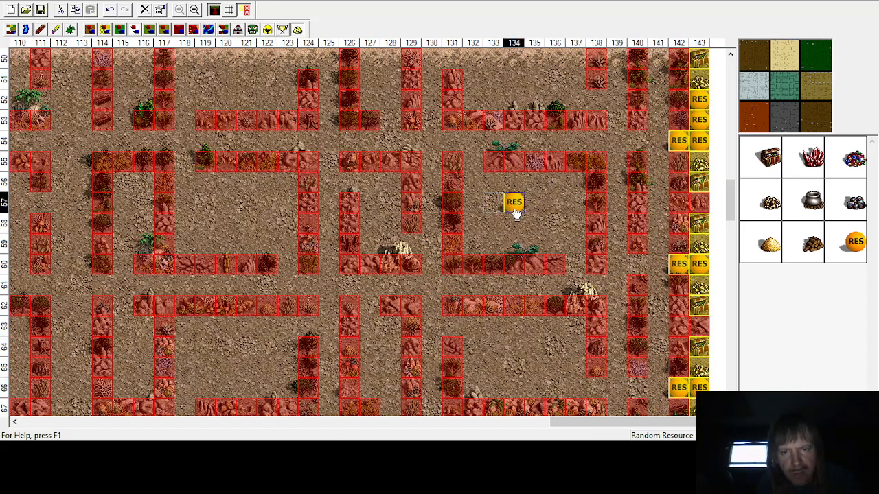
{"action": "left_click_drag", "start_coordinate": [515, 214], "coordinate": [515, 193]}
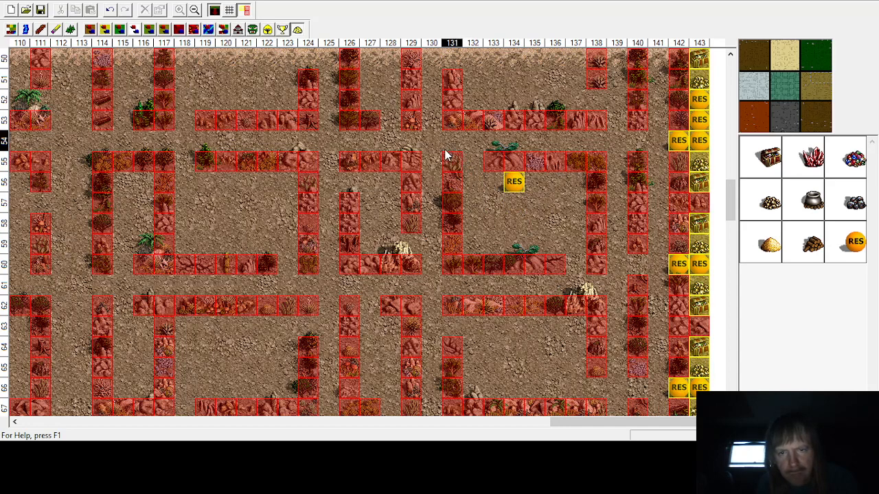
{"action": "left_click_drag", "start_coordinate": [518, 182], "coordinate": [475, 162]}
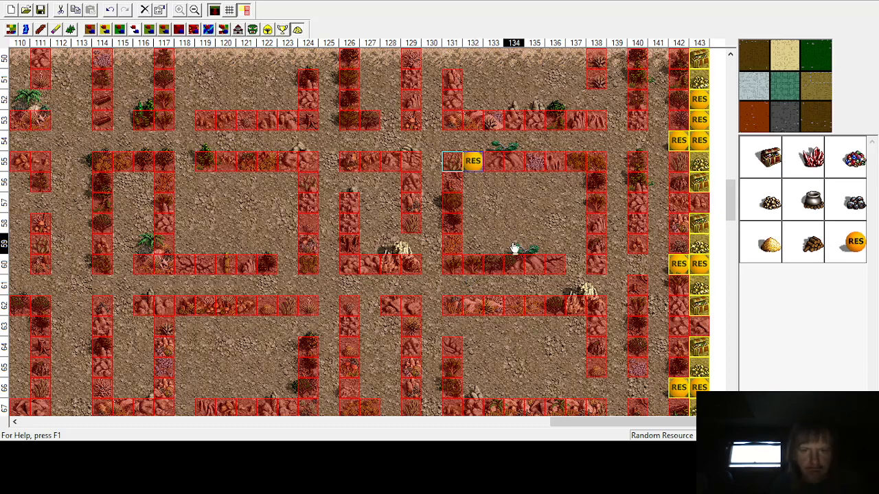
{"action": "left_click_drag", "start_coordinate": [475, 165], "coordinate": [472, 181]}
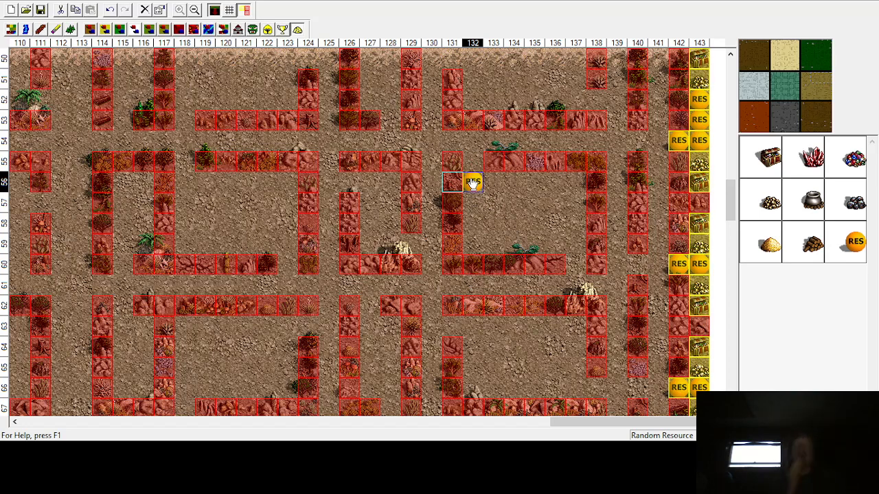
{"action": "left_click_drag", "start_coordinate": [472, 183], "coordinate": [472, 182]}
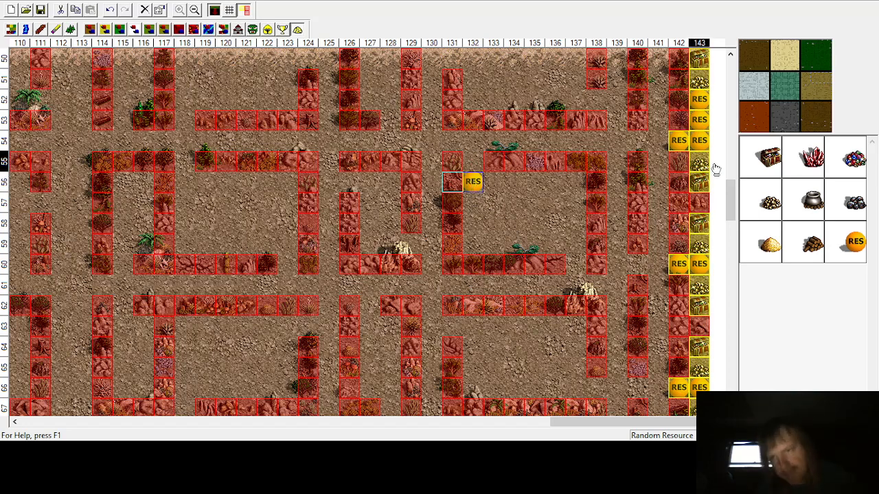
Step: Zoom out and pan across the whole map to review which enclosures remain unfilled, then zoom back in
{"action": "left_click", "coordinate": [821, 125]}
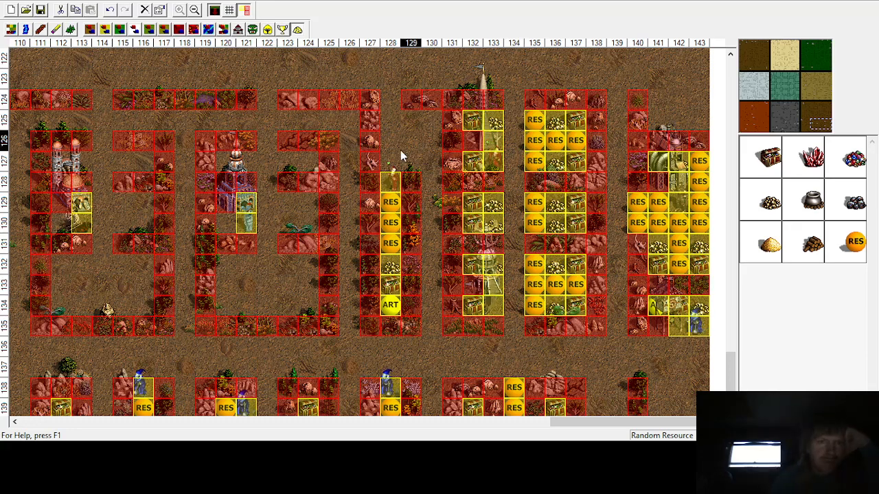
{"action": "left_click", "coordinate": [194, 10]}
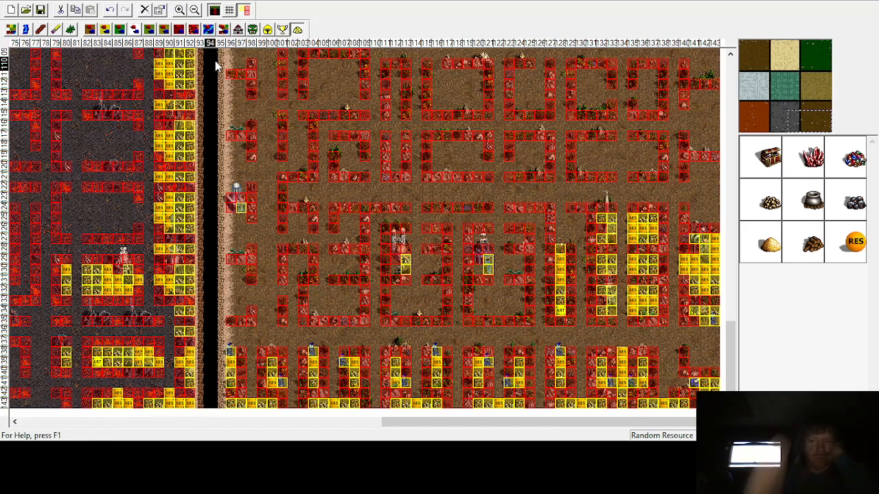
{"action": "left_click_drag", "start_coordinate": [574, 421], "coordinate": [204, 429]}
{"action": "scroll", "coordinate": [191, 337], "scroll_direction": "down", "scroll_amount": 15}
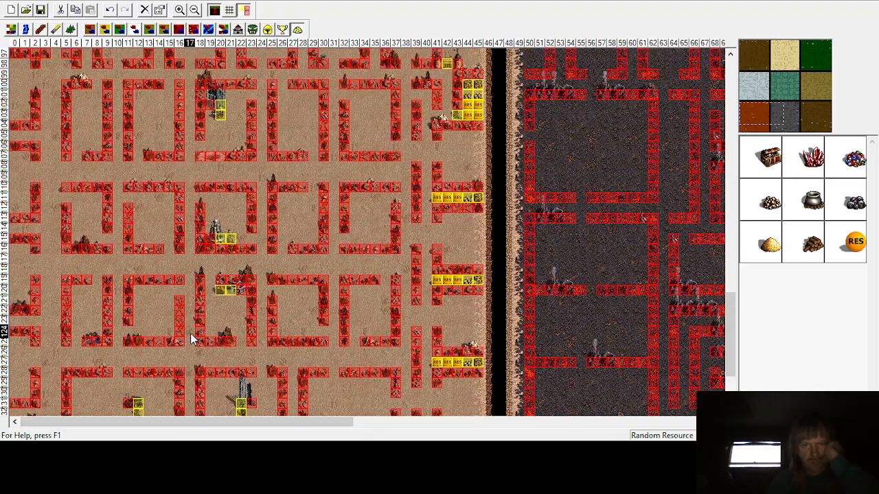
{"action": "scroll", "coordinate": [193, 339], "scroll_direction": "up", "scroll_amount": 1}
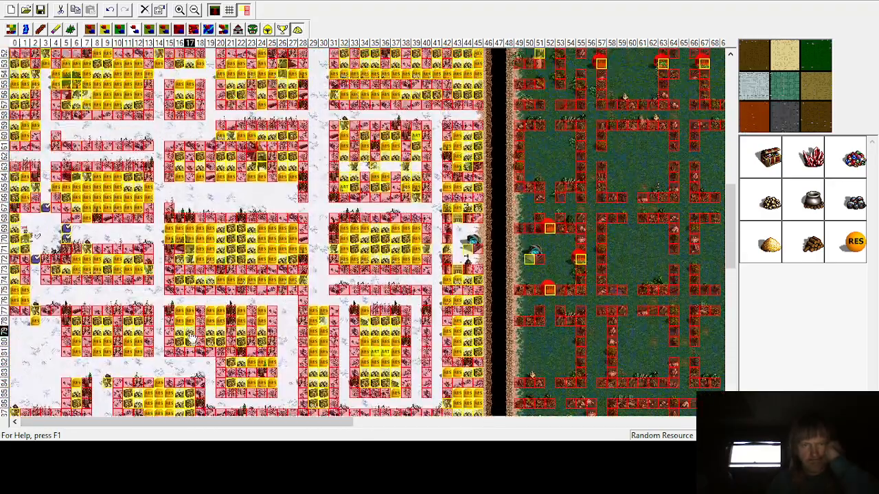
{"action": "scroll", "coordinate": [191, 337], "scroll_direction": "up", "scroll_amount": 15}
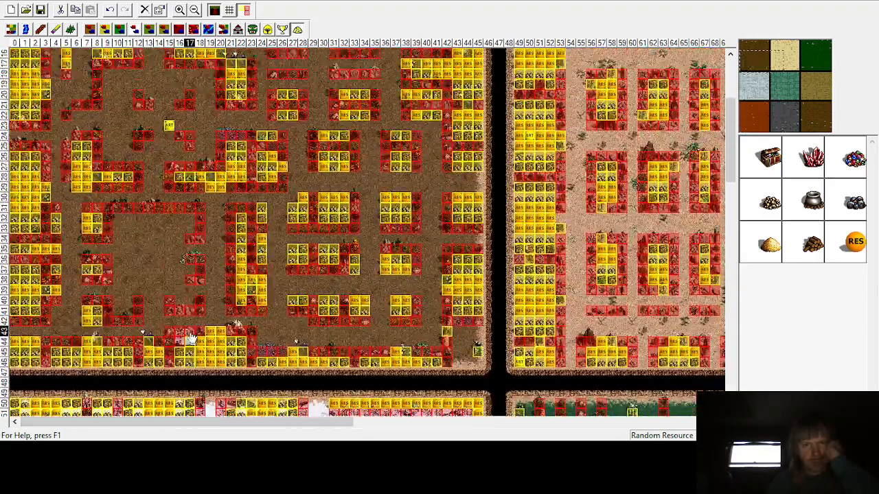
{"action": "scroll", "coordinate": [191, 334], "scroll_direction": "down", "scroll_amount": 2}
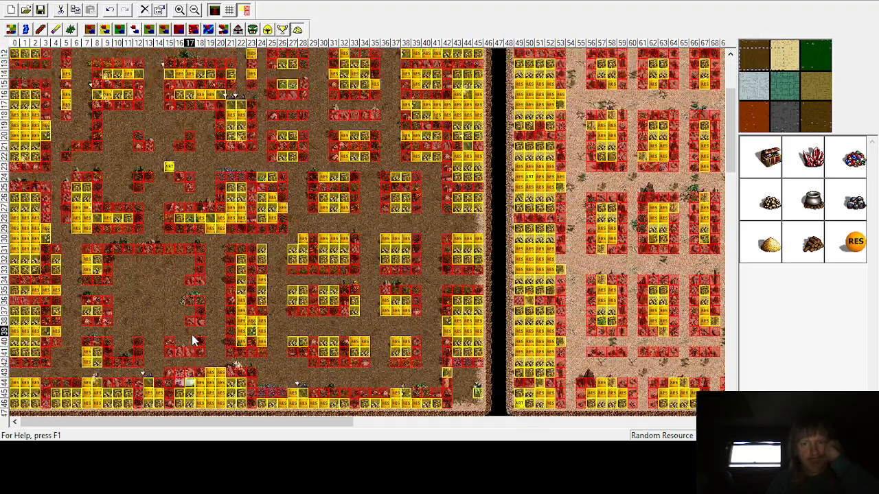
{"action": "scroll", "coordinate": [192, 339], "scroll_direction": "up", "scroll_amount": 4}
{"action": "left_click_drag", "start_coordinate": [205, 422], "coordinate": [349, 437]}
{"action": "scroll", "coordinate": [351, 359], "scroll_direction": "down", "scroll_amount": 8}
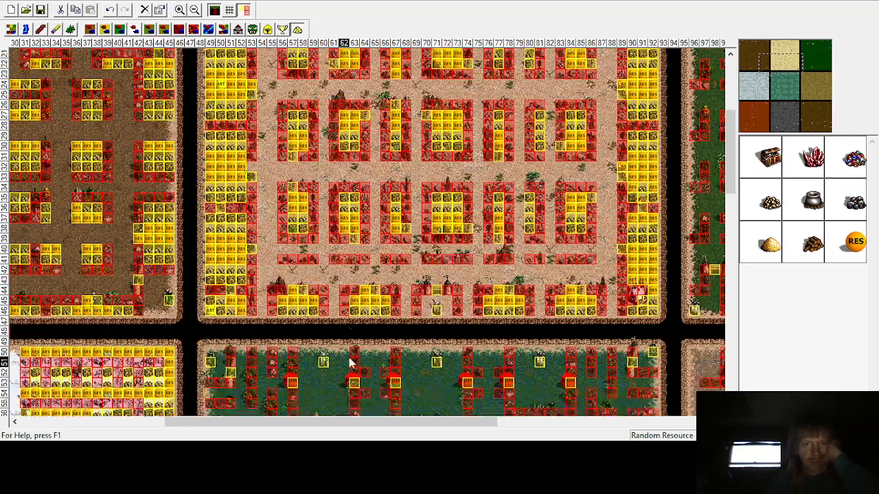
{"action": "scroll", "coordinate": [350, 359], "scroll_direction": "up", "scroll_amount": 6}
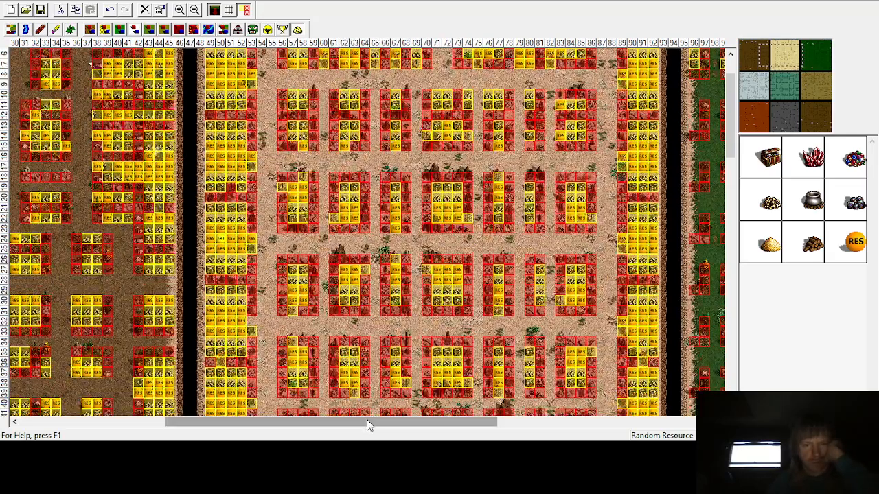
{"action": "left_click_drag", "start_coordinate": [367, 419], "coordinate": [583, 423]}
{"action": "scroll", "coordinate": [613, 277], "scroll_direction": "down", "scroll_amount": 4}
{"action": "scroll", "coordinate": [611, 281], "scroll_direction": "down", "scroll_amount": 16}
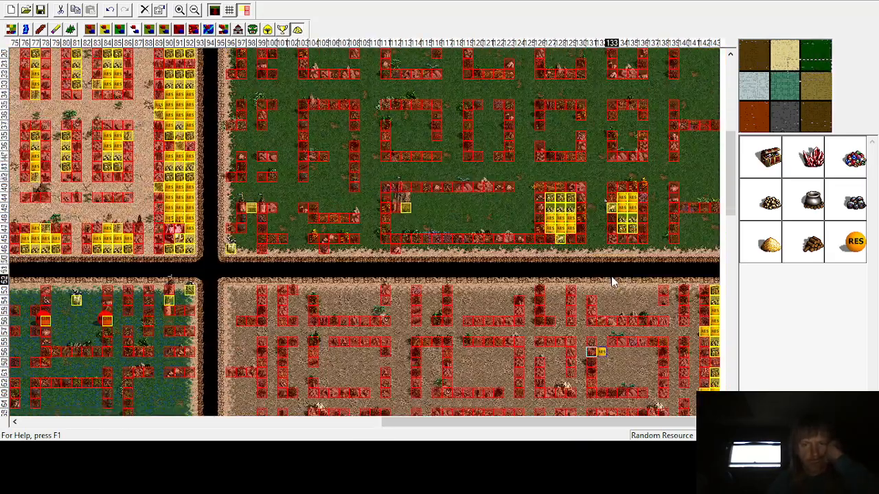
{"action": "scroll", "coordinate": [603, 292], "scroll_direction": "down", "scroll_amount": 15}
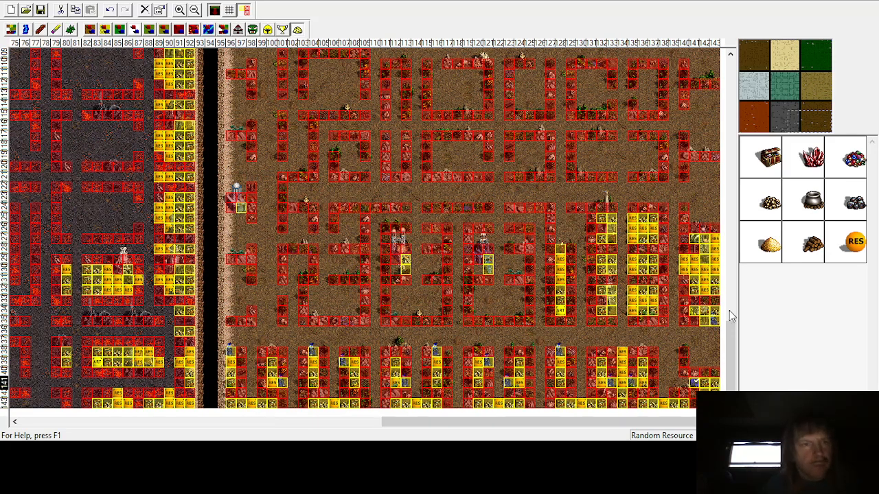
{"action": "left_click", "coordinate": [181, 10]}
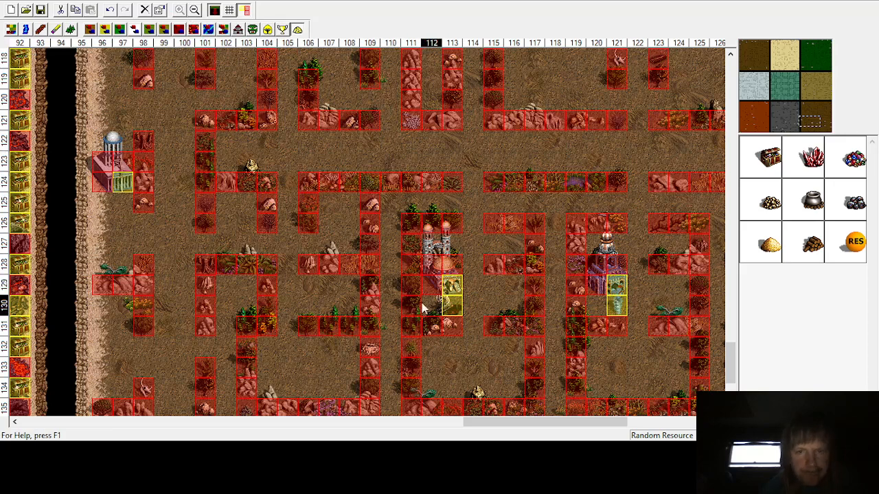
Step: Place treasure chests at row 130 columns 96–97 and gold at row 131 columns 96–97
{"action": "scroll", "coordinate": [448, 314], "scroll_direction": "down", "scroll_amount": 3}
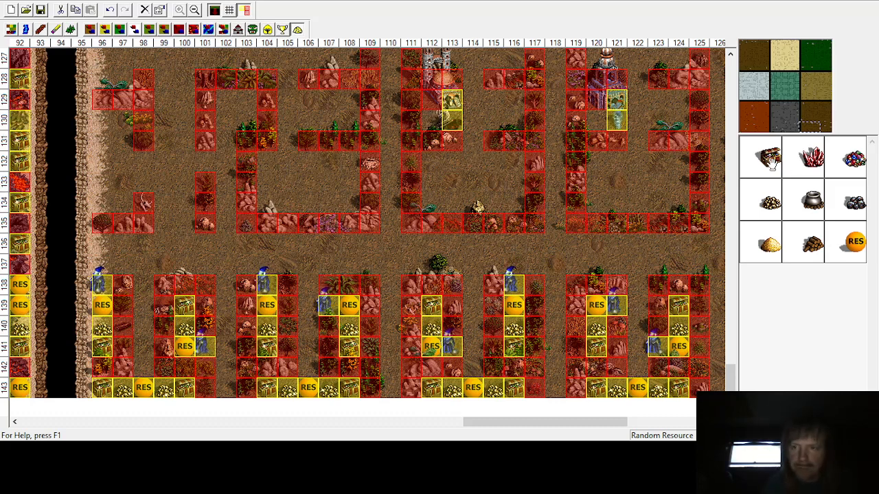
{"action": "left_click_drag", "start_coordinate": [772, 164], "coordinate": [109, 120]}
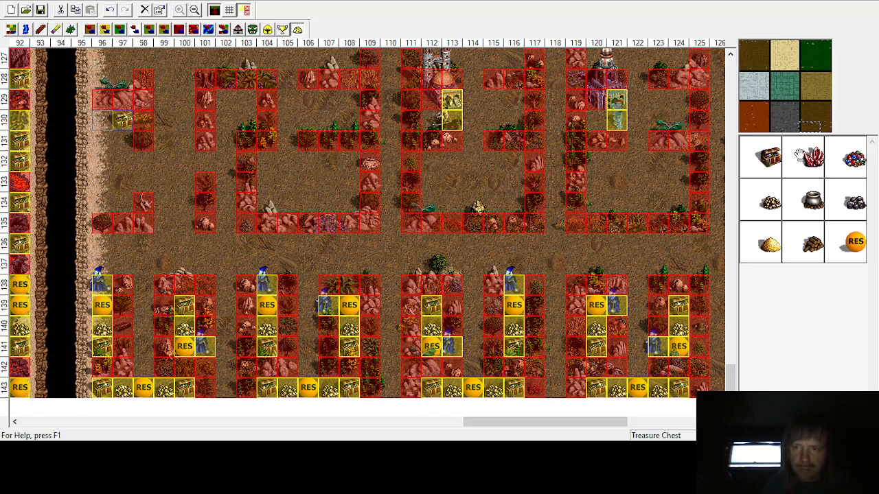
{"action": "left_click", "coordinate": [100, 119]}
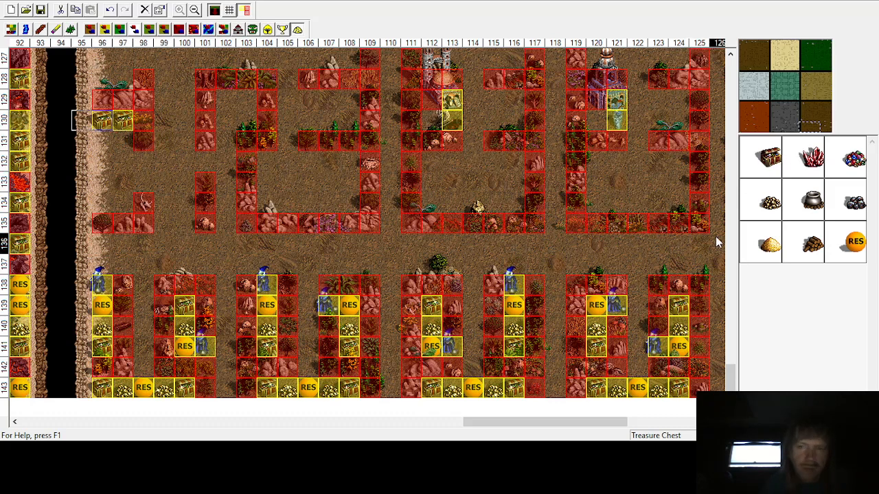
{"action": "left_click_drag", "start_coordinate": [770, 245], "coordinate": [112, 144]}
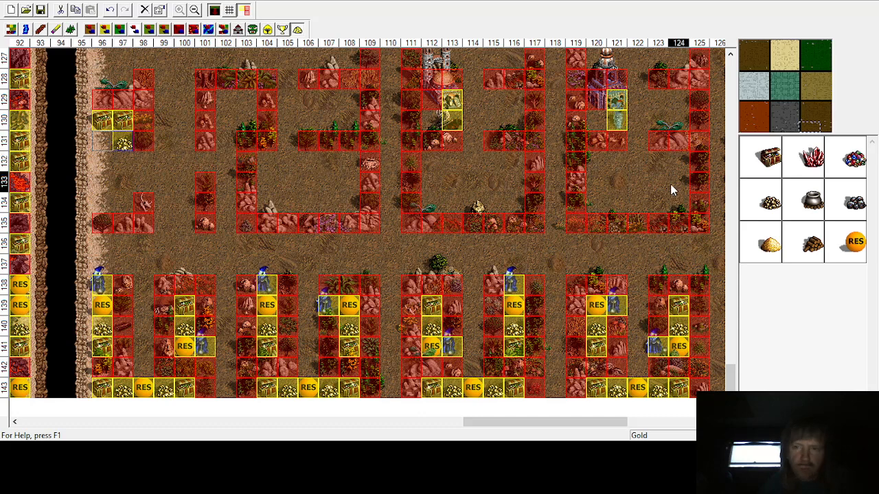
{"action": "left_click_drag", "start_coordinate": [761, 199], "coordinate": [103, 141]}
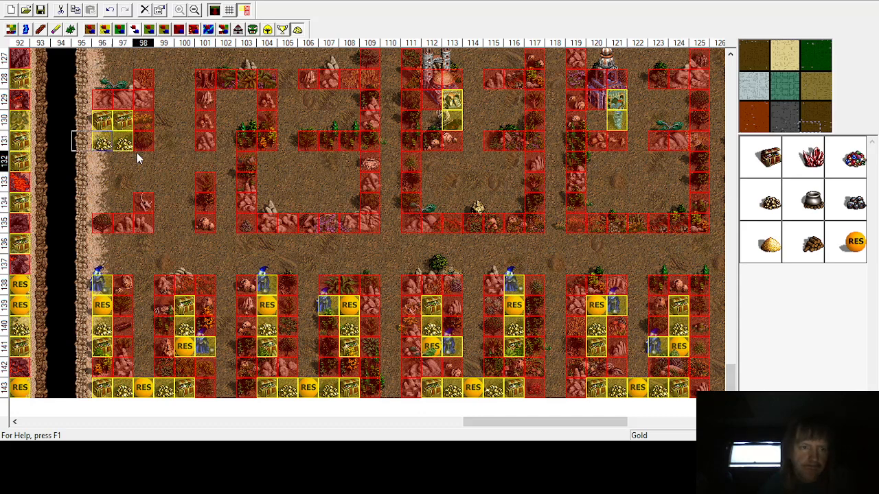
Step: Place random resources at row 132 columns 96–98 and at rows 133–134 columns 96–97
{"action": "left_click_drag", "start_coordinate": [855, 242], "coordinate": [144, 161]}
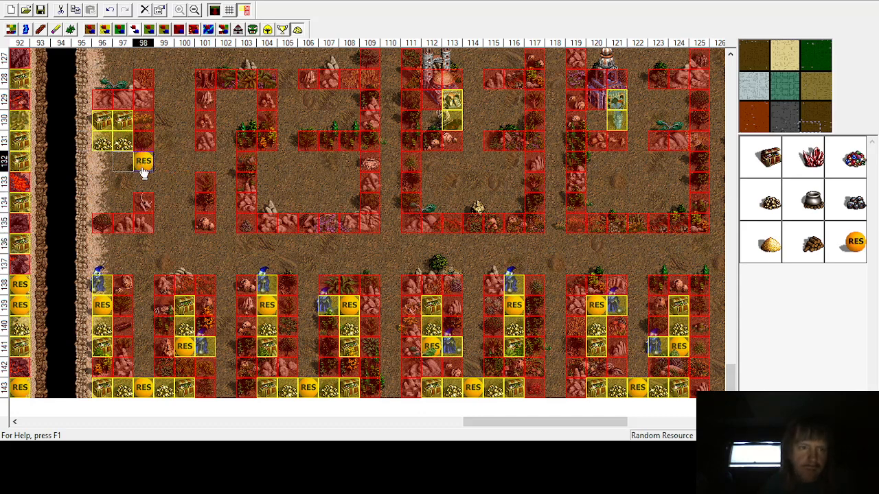
{"action": "left_click_drag", "start_coordinate": [849, 250], "coordinate": [118, 165]}
{"action": "left_click_drag", "start_coordinate": [855, 243], "coordinate": [103, 162]}
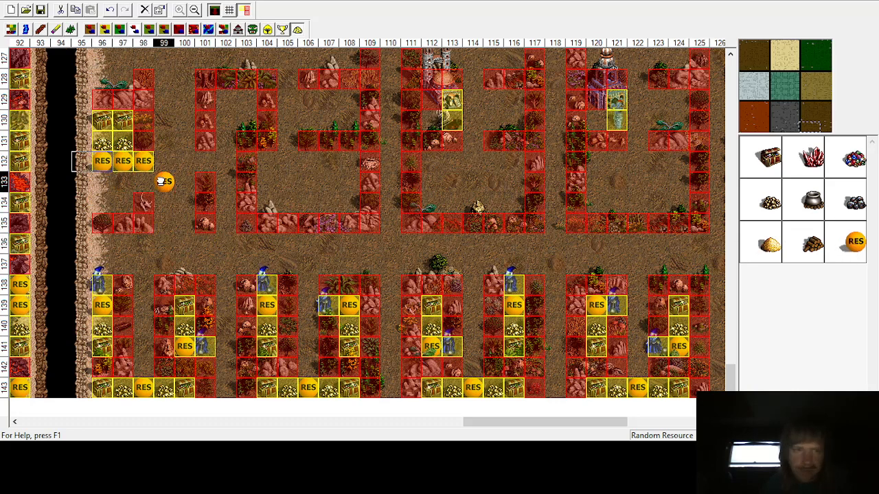
{"action": "left_click_drag", "start_coordinate": [162, 181], "coordinate": [123, 180]}
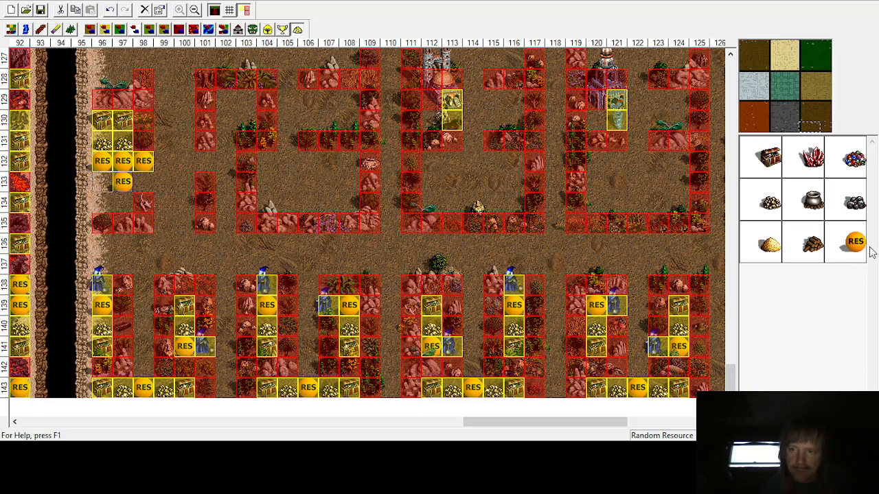
{"action": "left_click_drag", "start_coordinate": [856, 244], "coordinate": [102, 182]}
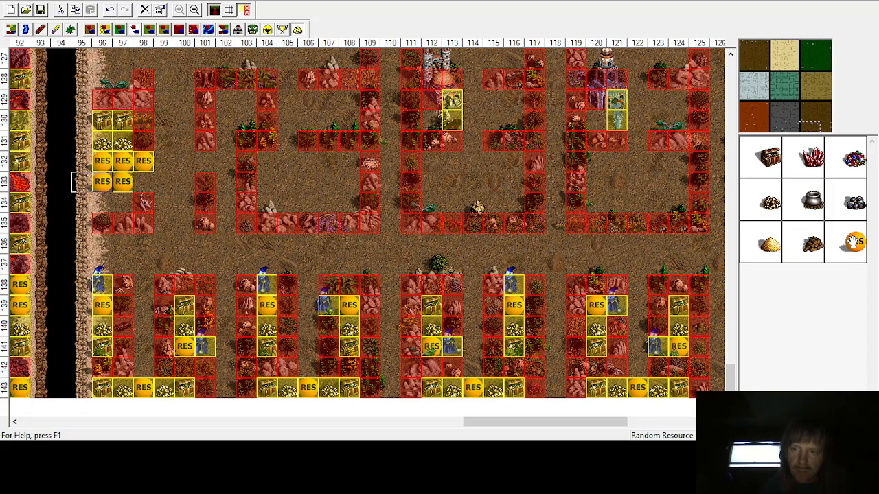
{"action": "left_click_drag", "start_coordinate": [854, 242], "coordinate": [103, 202]}
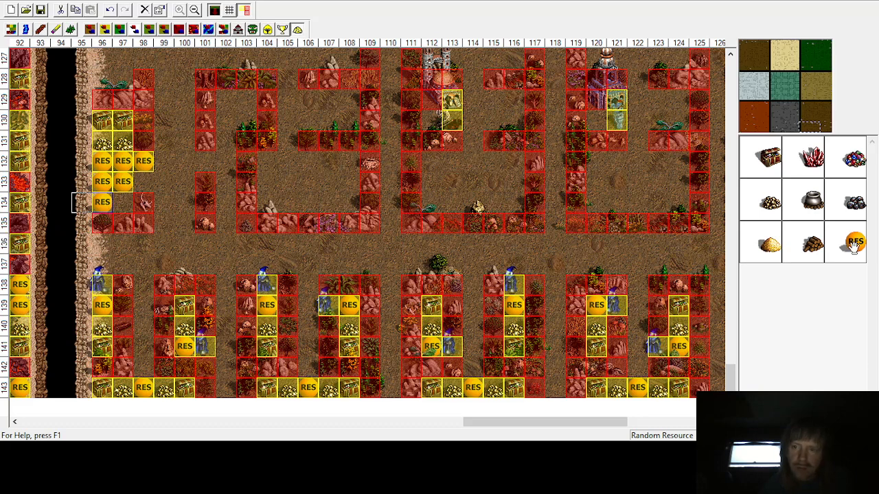
{"action": "left_click_drag", "start_coordinate": [854, 244], "coordinate": [111, 210]}
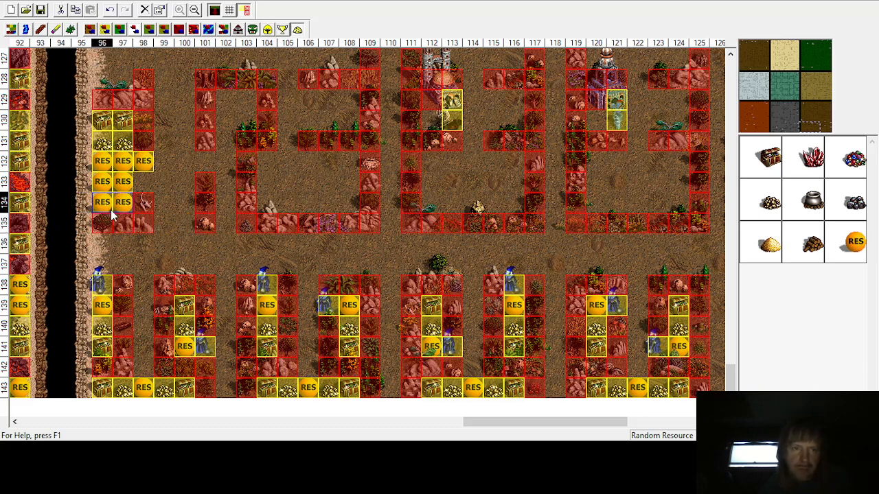
Step: Place a Master Gremlin guard at row 132 column 101
{"action": "left_click", "coordinate": [253, 29]}
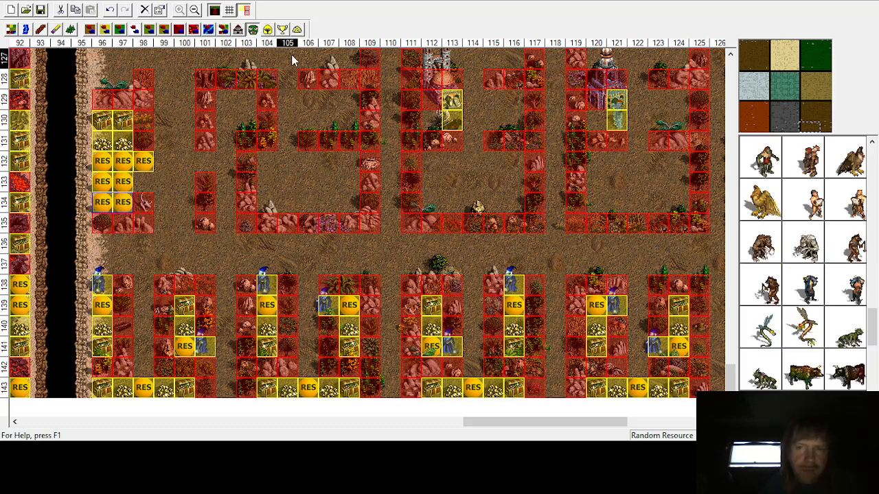
{"action": "left_click_drag", "start_coordinate": [874, 346], "coordinate": [876, 249]}
{"action": "left_click_drag", "start_coordinate": [874, 252], "coordinate": [875, 236]}
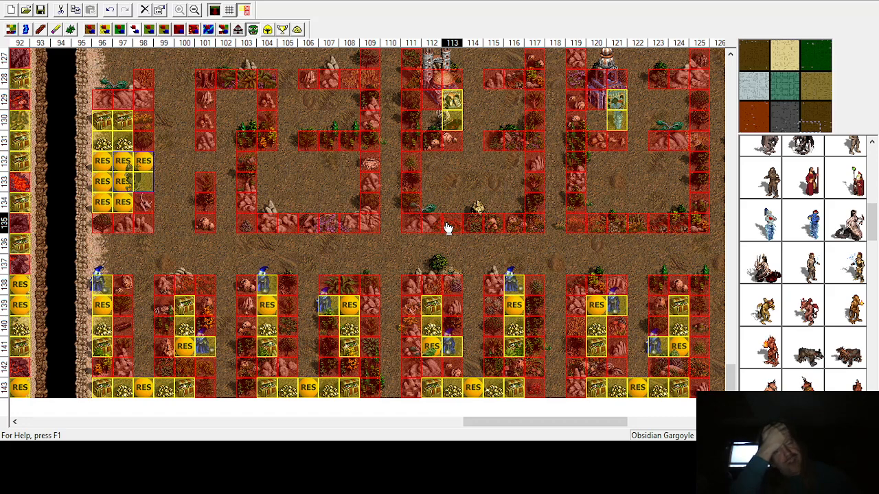
{"action": "left_click", "coordinate": [225, 108]}
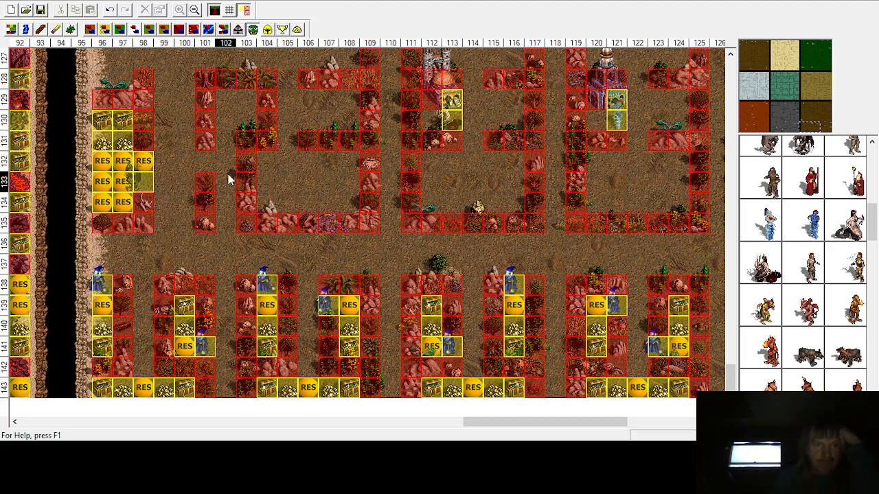
{"action": "left_click", "coordinate": [872, 142]}
{"action": "left_click", "coordinate": [851, 145]}
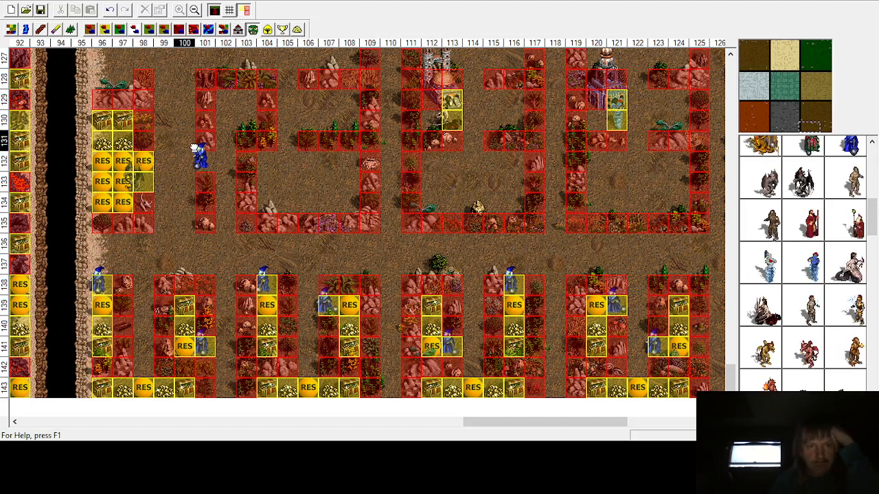
{"action": "left_click", "coordinate": [202, 161]}
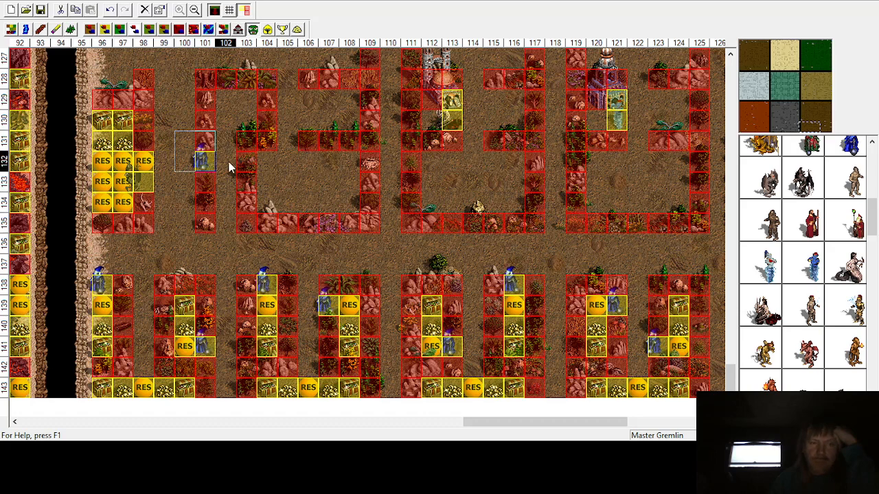
Step: Place treasure chests at row 129 columns 102–103 and gold at row 130 columns 102–103
{"action": "left_click", "coordinate": [296, 29]}
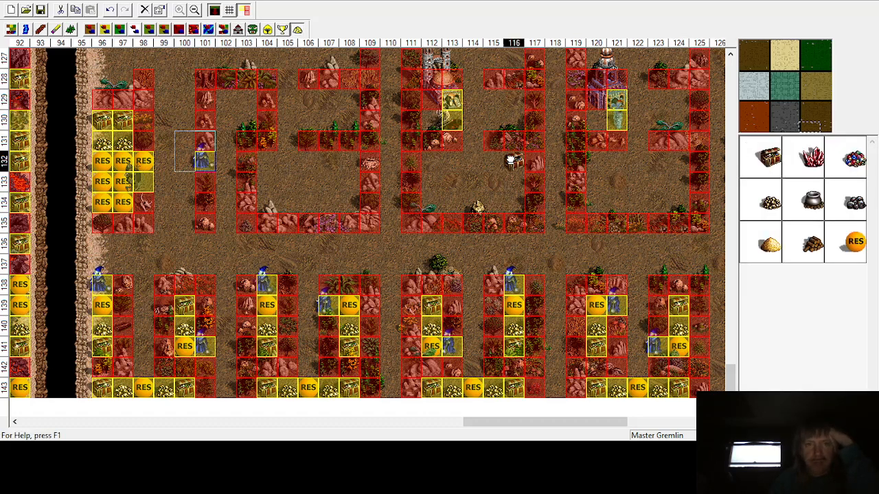
{"action": "left_click", "coordinate": [246, 100]}
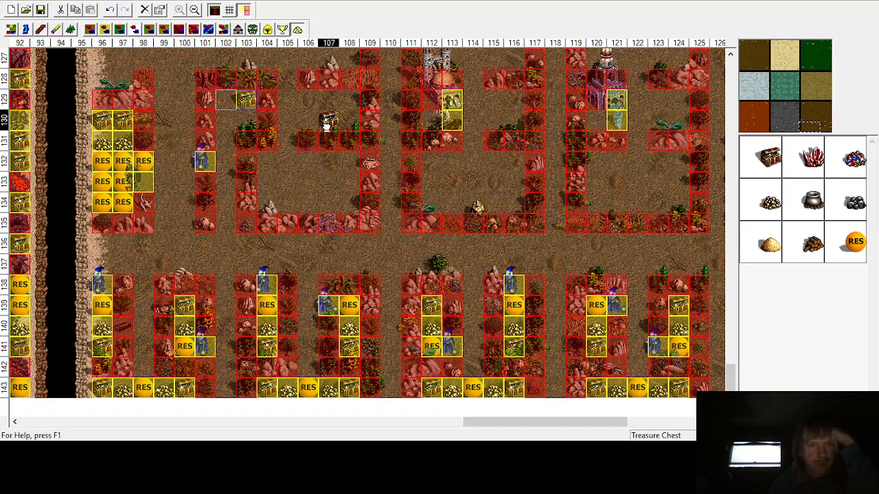
{"action": "left_click", "coordinate": [226, 99]}
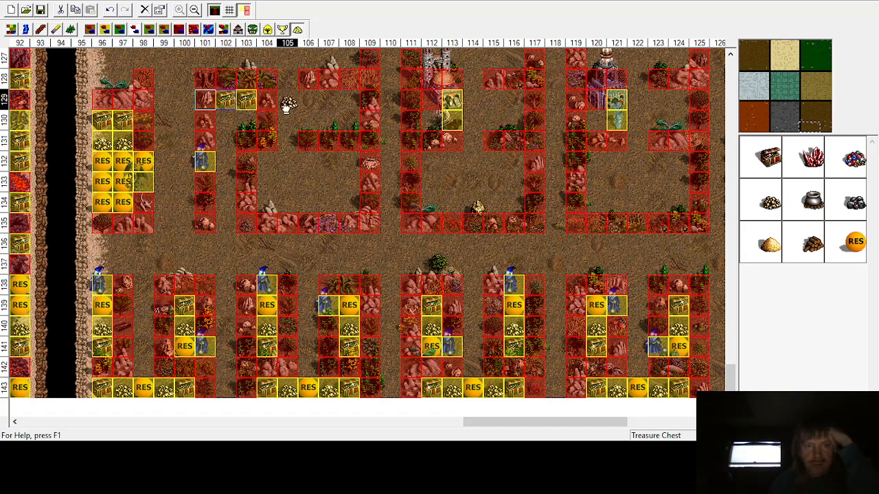
{"action": "left_click", "coordinate": [226, 123]}
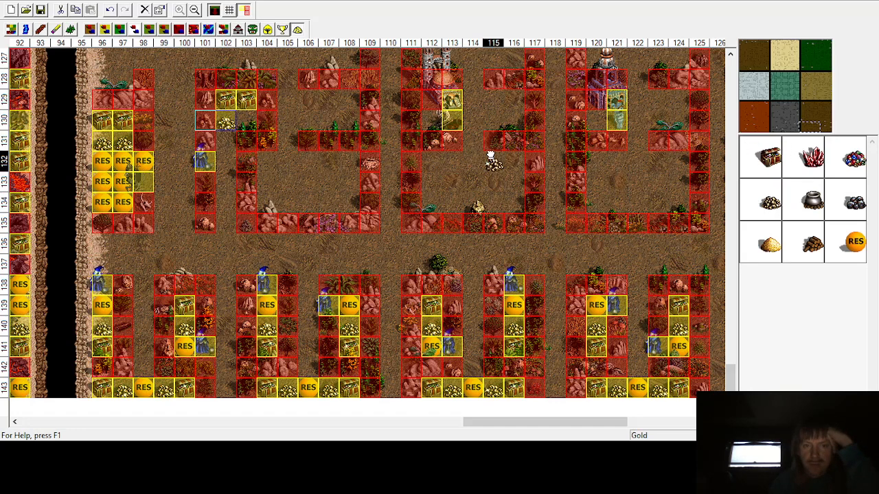
{"action": "left_click", "coordinate": [246, 122]}
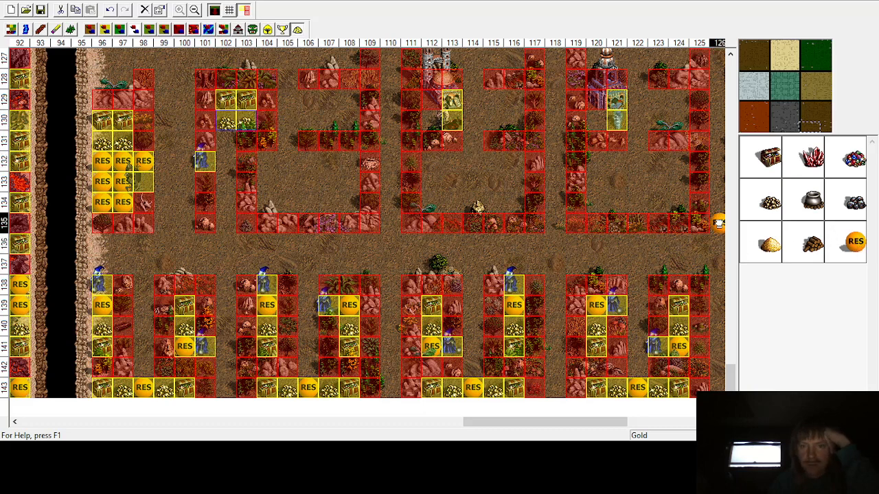
Step: Place random resources down column 102 from row 131 to row 134
{"action": "left_click", "coordinate": [855, 241]}
{"action": "left_click", "coordinate": [226, 140]}
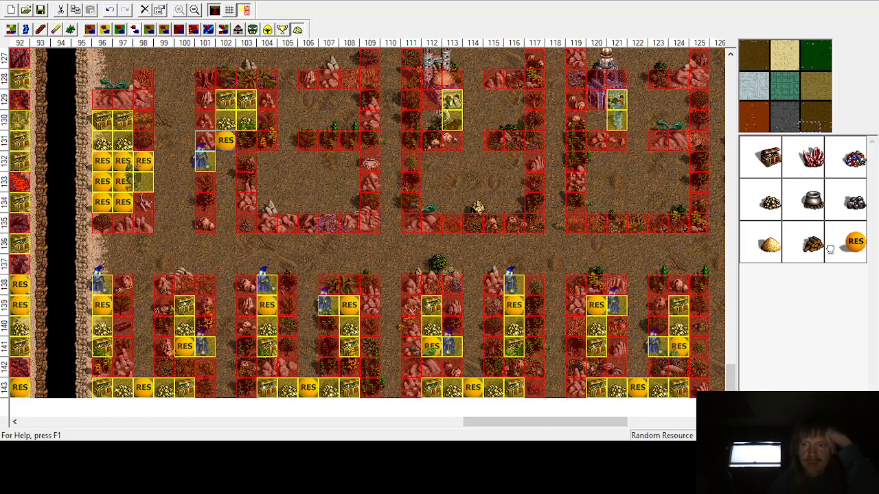
{"action": "left_click", "coordinate": [226, 161]}
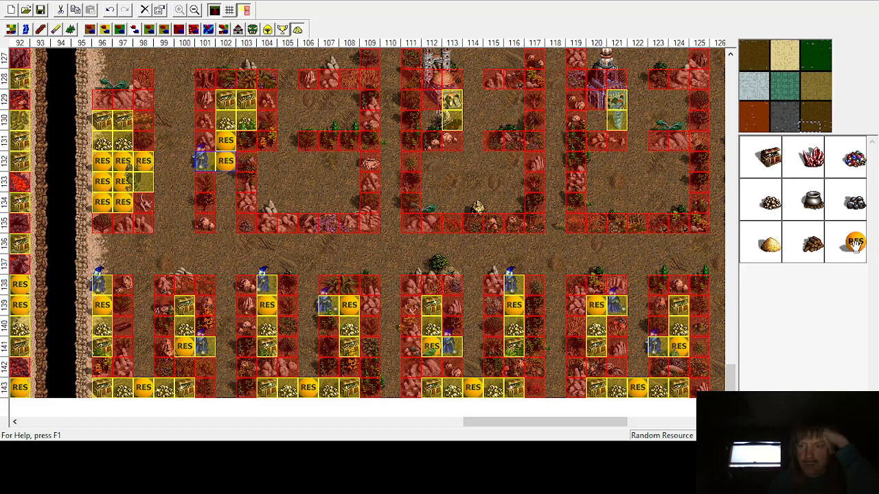
{"action": "left_click", "coordinate": [225, 181]}
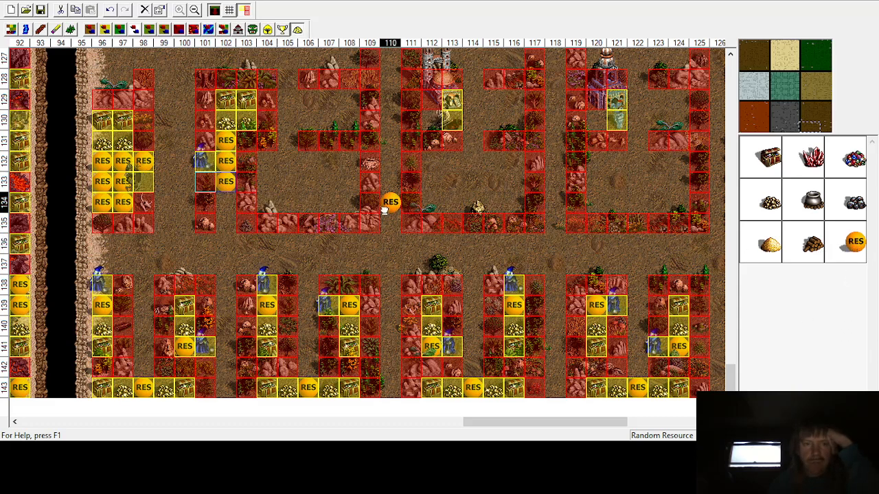
{"action": "left_click", "coordinate": [226, 202]}
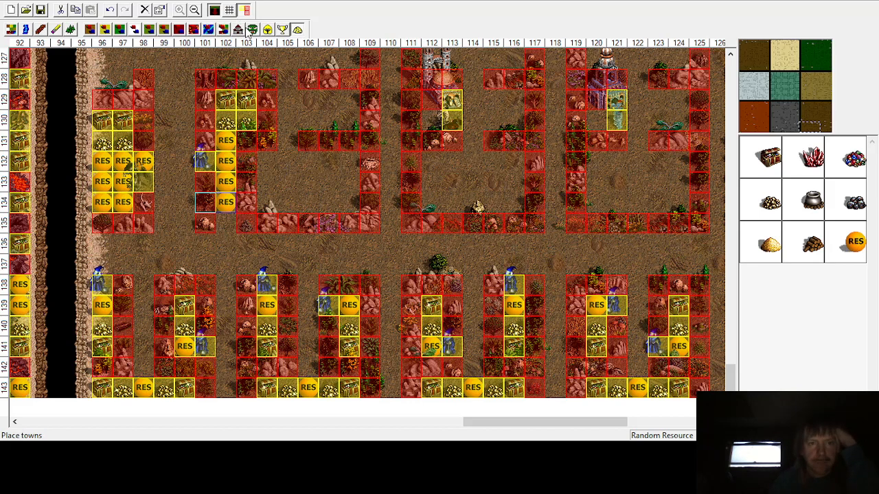
Step: Place another Master Gremlin guard at row 135 column 102
{"action": "left_click", "coordinate": [253, 29]}
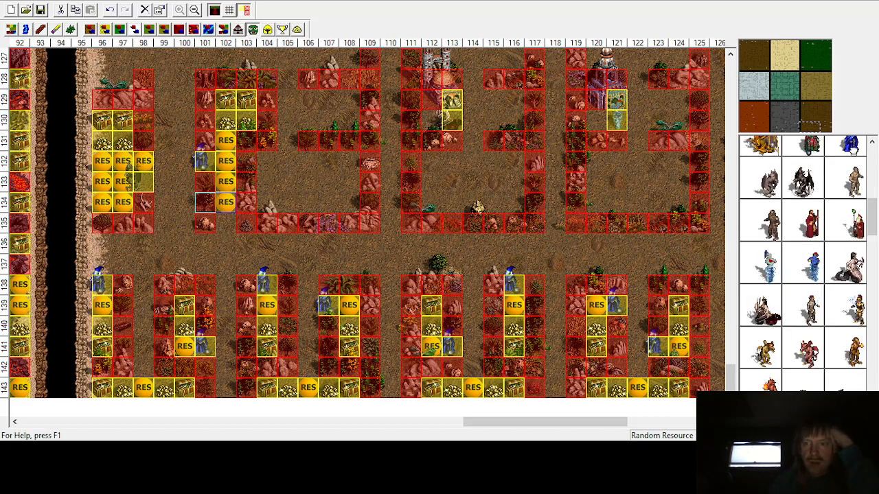
{"action": "left_click", "coordinate": [853, 148]}
{"action": "left_click", "coordinate": [211, 214]}
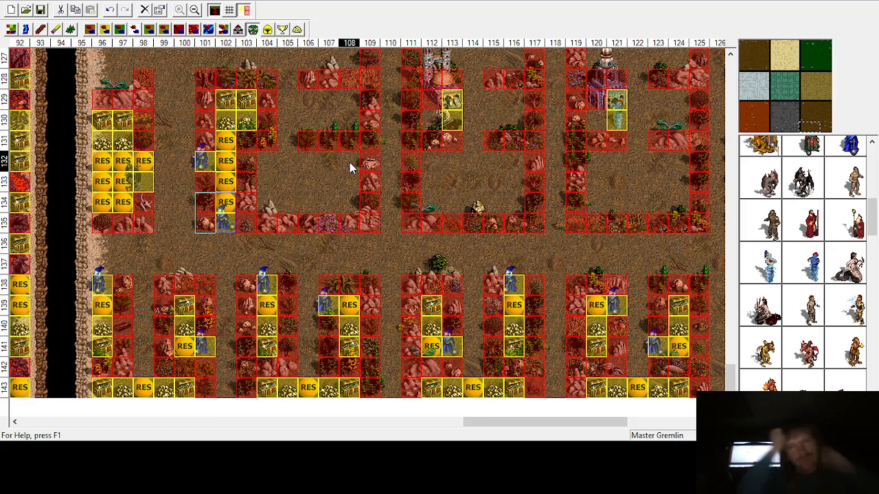
Step: Place treasure chests and gold in rows 129–130 at columns 107–108
{"action": "left_click", "coordinate": [299, 30]}
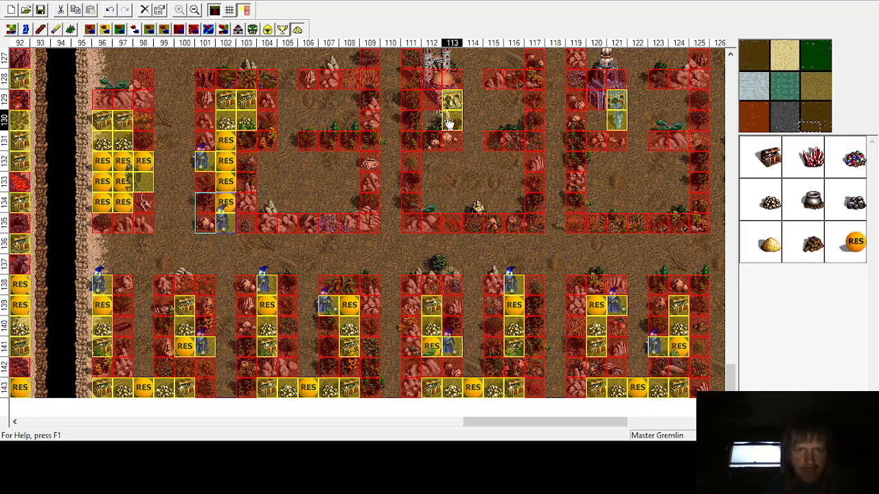
{"action": "left_click", "coordinate": [353, 102]}
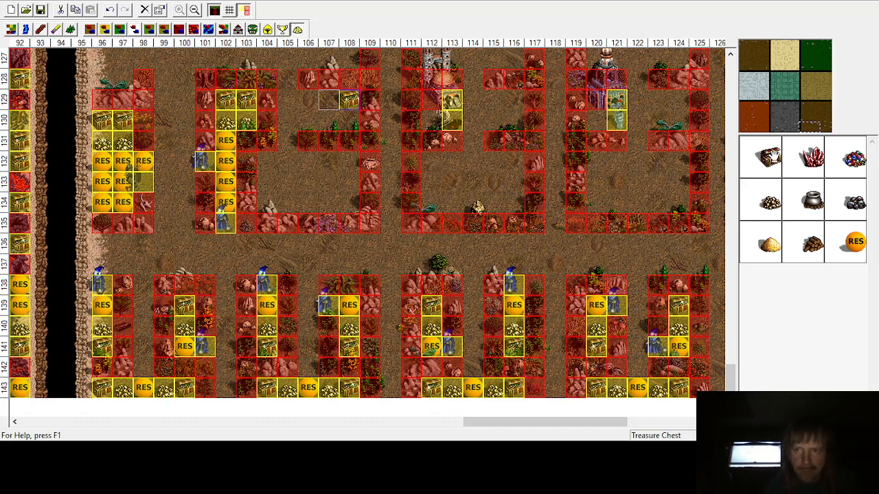
{"action": "left_click", "coordinate": [350, 121]}
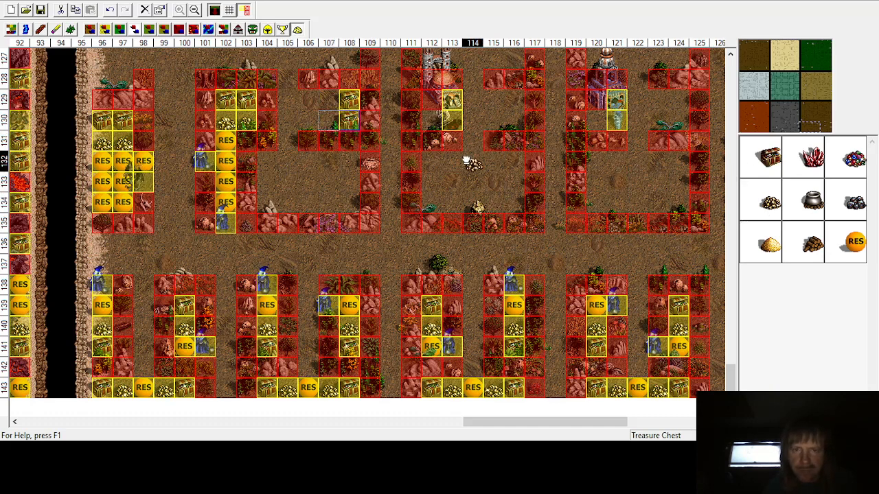
{"action": "left_click", "coordinate": [331, 103]}
{"action": "left_click", "coordinate": [762, 208]}
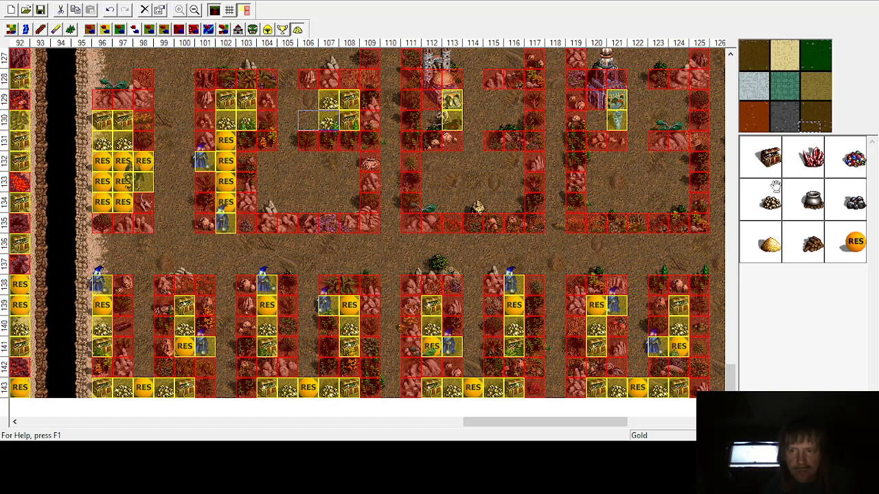
Step: Place random resources at column 106 in rows 129 and 130
{"action": "left_click", "coordinate": [855, 241]}
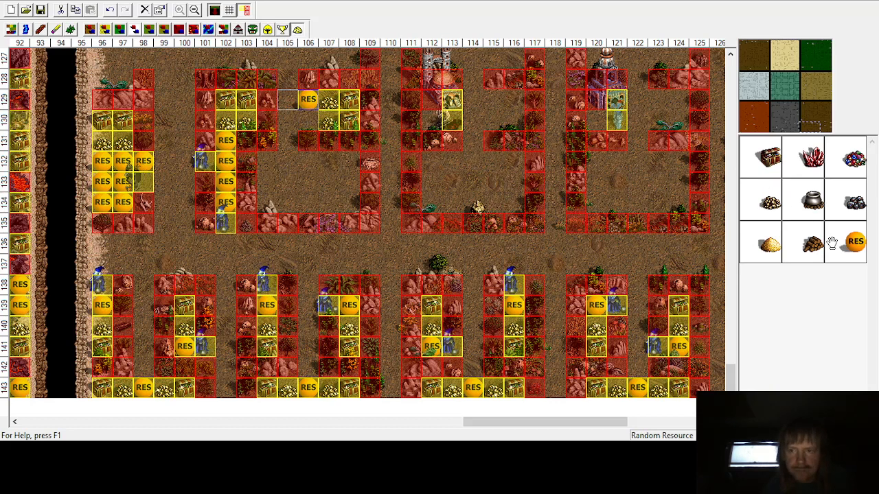
{"action": "left_click", "coordinate": [307, 120]}
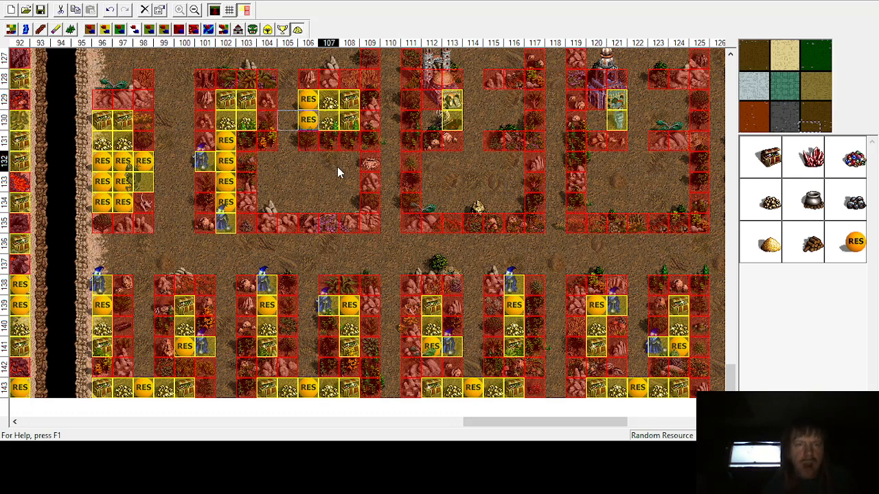
Step: Place a Master Gremlin guard at row 129, column 105
{"action": "scroll", "coordinate": [323, 175], "scroll_direction": "up", "scroll_amount": 3}
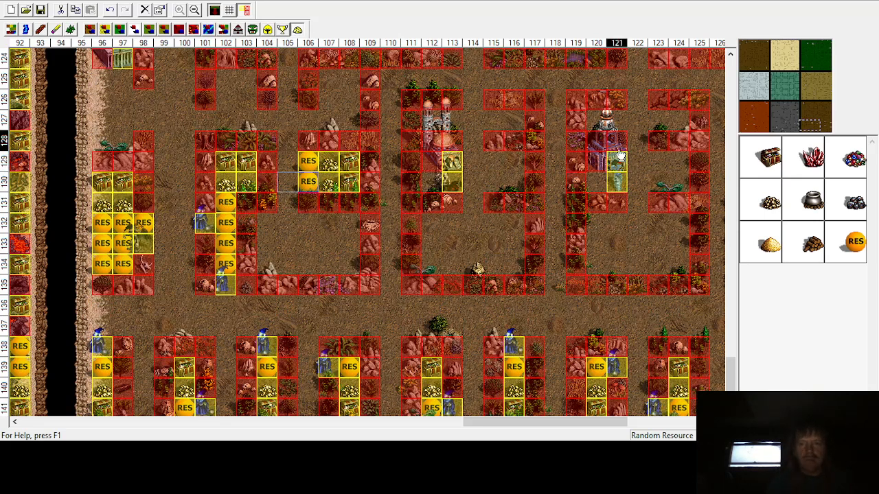
{"action": "left_click", "coordinate": [253, 30]}
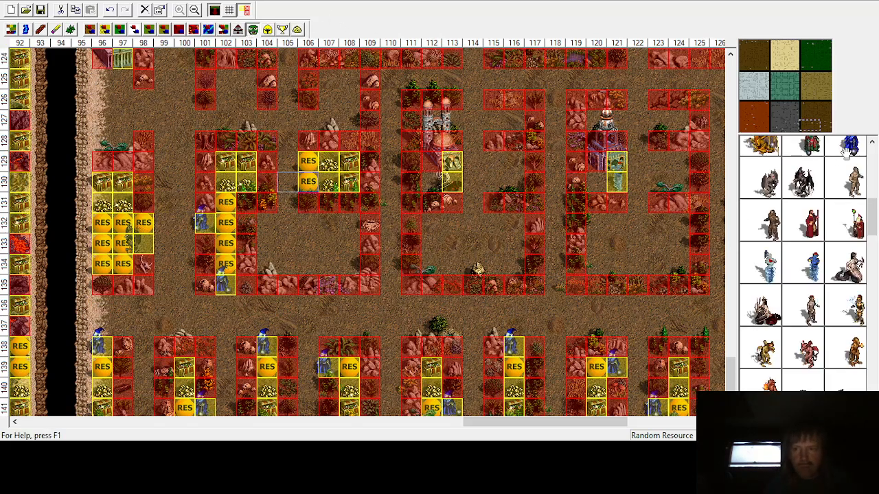
{"action": "left_click", "coordinate": [287, 161]}
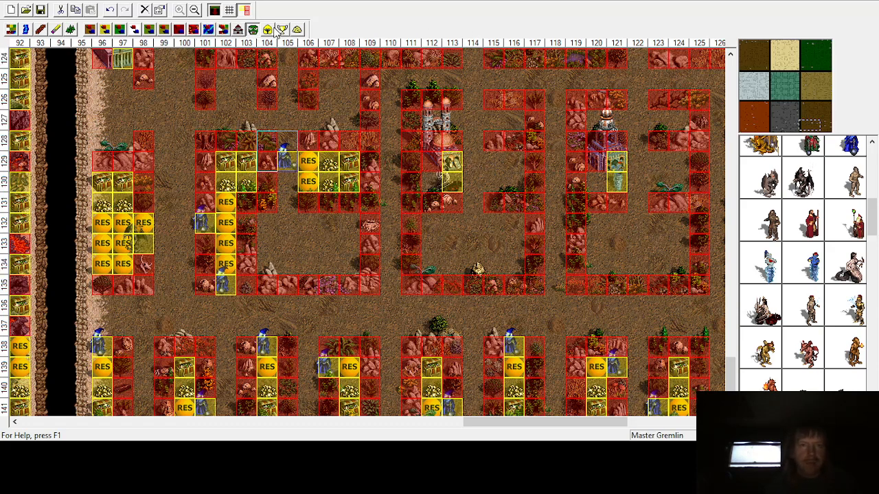
Step: Place random resources at column 105 in rows 128, 130 and 131
{"action": "left_click", "coordinate": [300, 29]}
{"action": "left_click", "coordinate": [854, 240]}
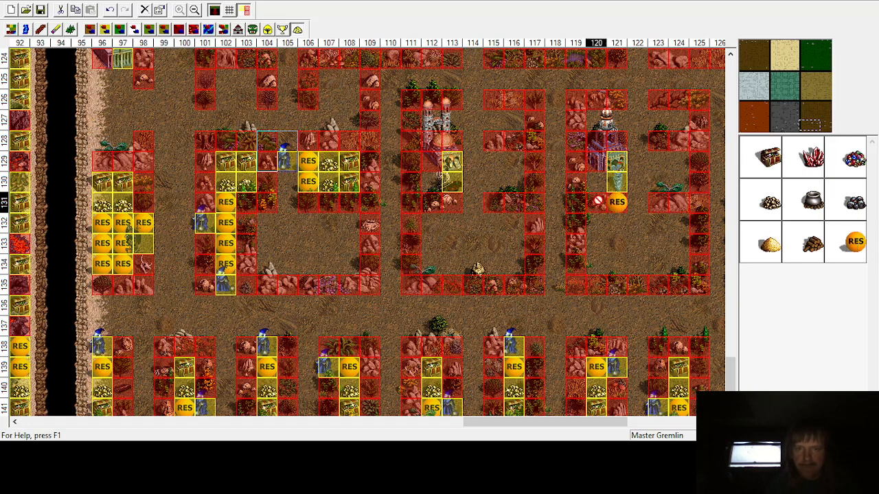
{"action": "left_click", "coordinate": [287, 142]}
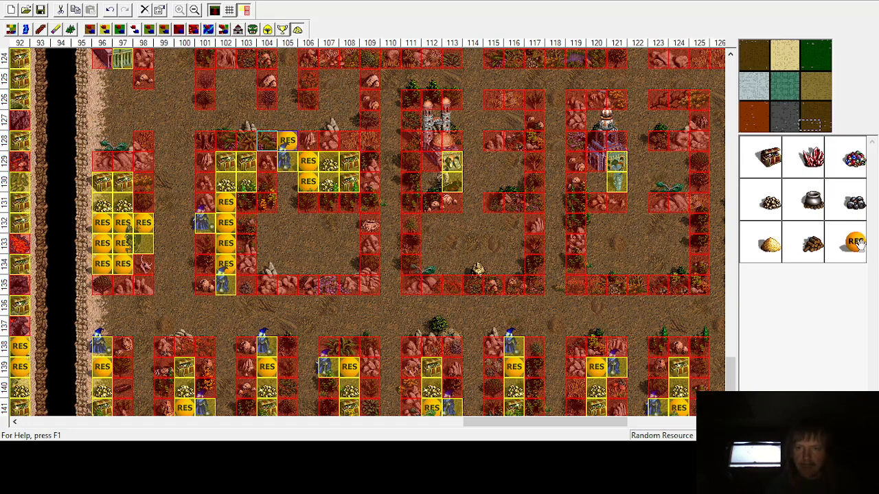
{"action": "left_click", "coordinate": [287, 182]}
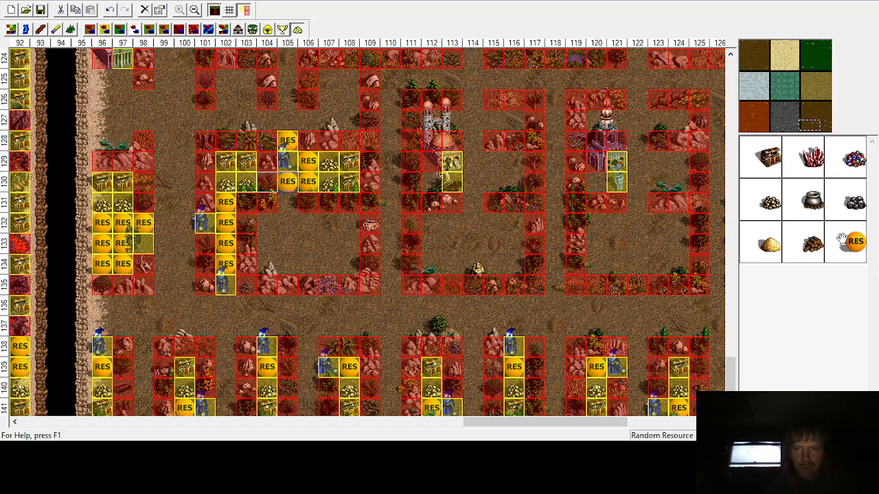
{"action": "left_click", "coordinate": [286, 202]}
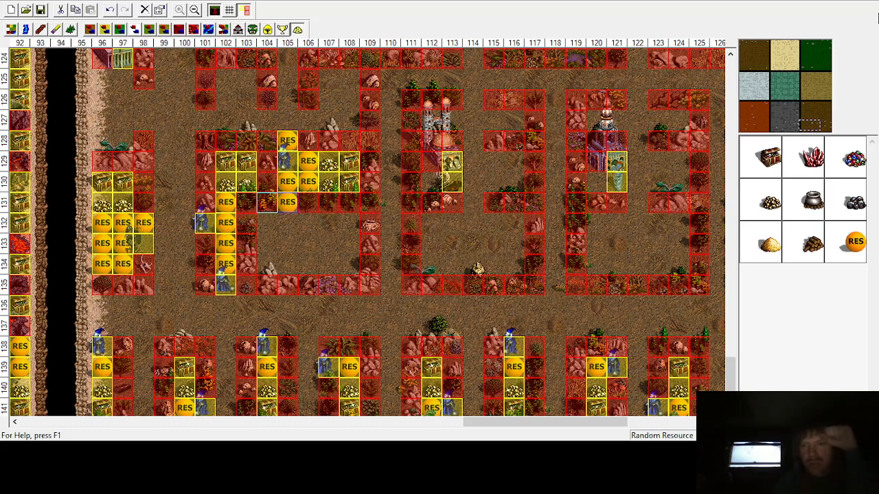
Step: Place treasure chests down column 108 in rows 132 to 134
{"action": "left_click", "coordinate": [770, 159]}
{"action": "left_click", "coordinate": [343, 241]}
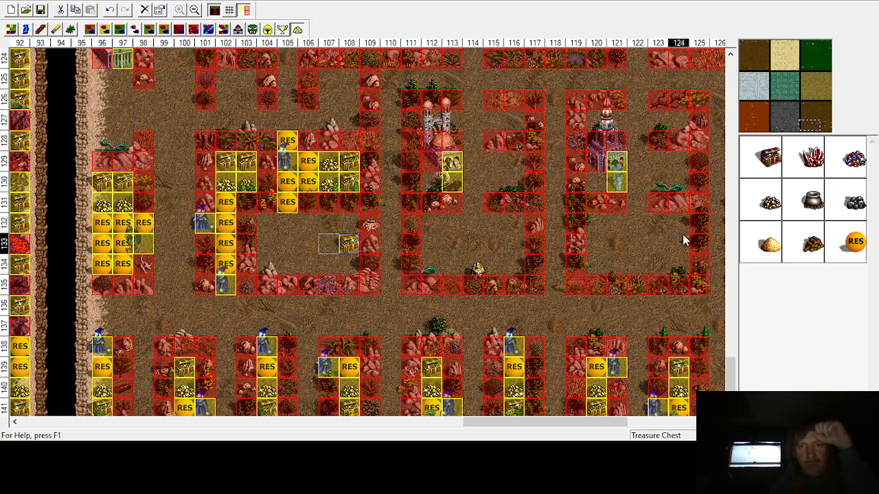
{"action": "left_click", "coordinate": [347, 221]}
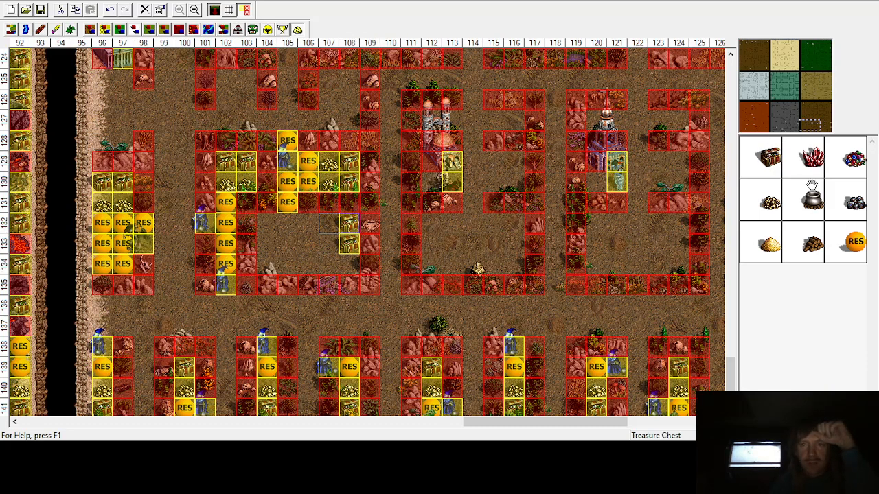
{"action": "left_click", "coordinate": [344, 265]}
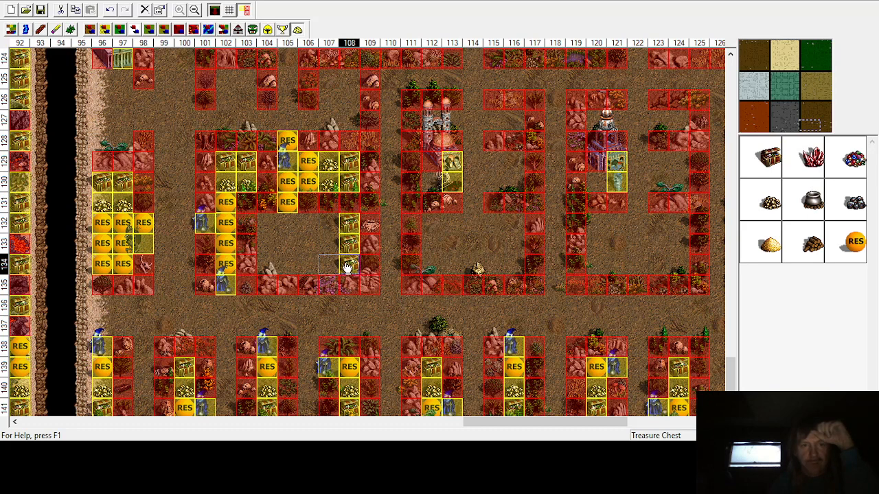
Step: Place an Iron Golem guard at row 132, column 105
{"action": "left_click", "coordinate": [253, 29]}
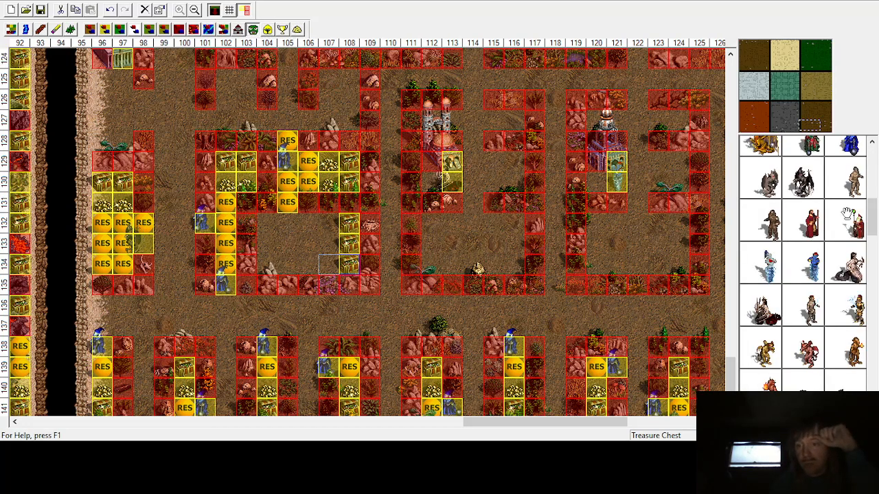
{"action": "left_click", "coordinate": [268, 209]}
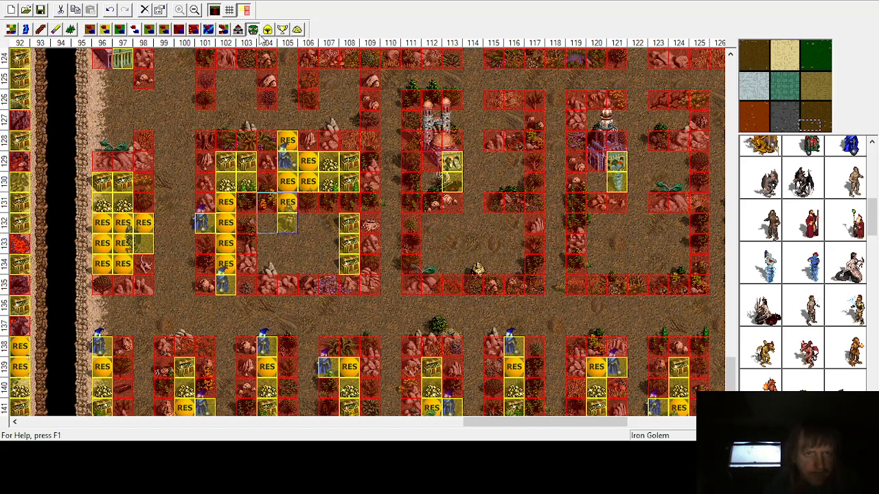
Step: Place gold piles down column 107 in rows 132 to 134
{"action": "left_click", "coordinate": [297, 29]}
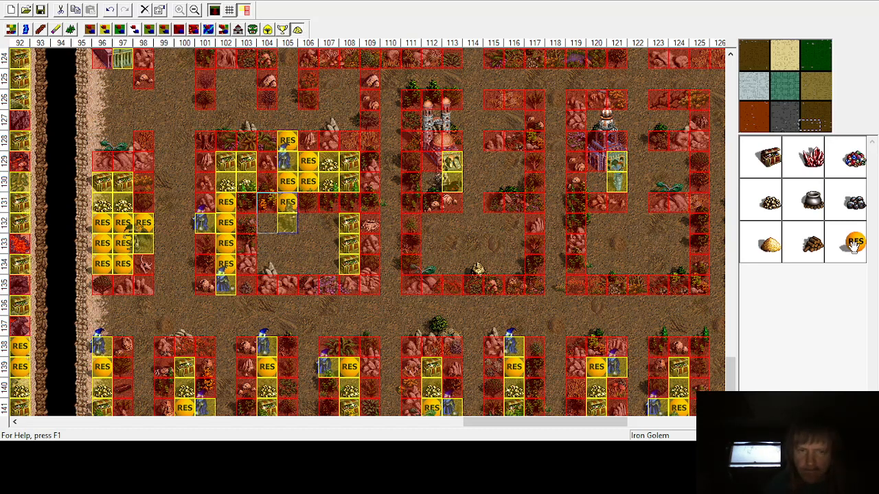
{"action": "left_click", "coordinate": [772, 201]}
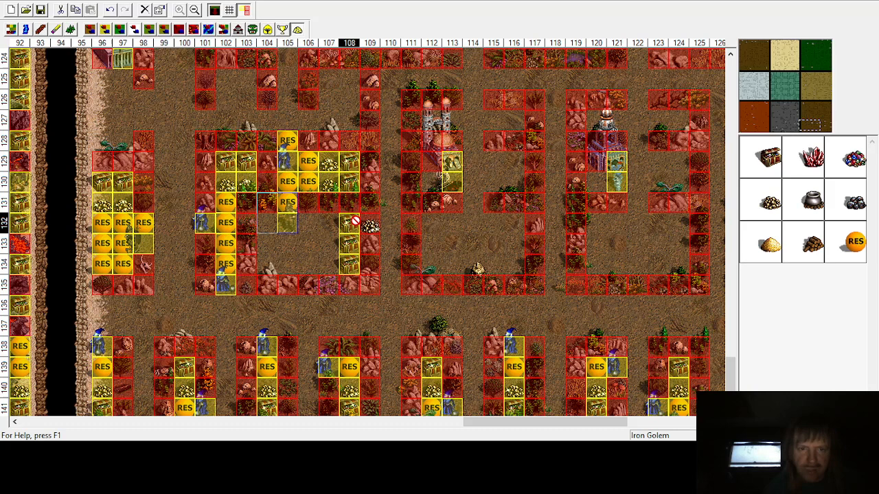
{"action": "left_click", "coordinate": [326, 227]}
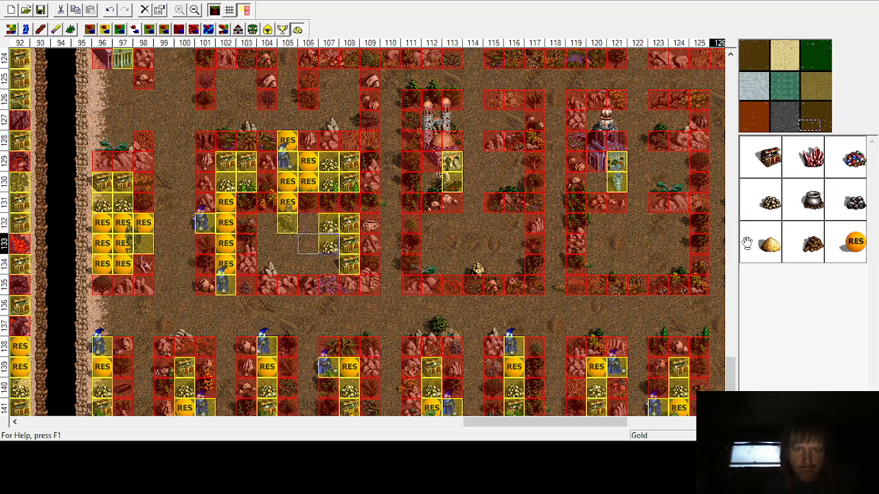
{"action": "left_click", "coordinate": [325, 266]}
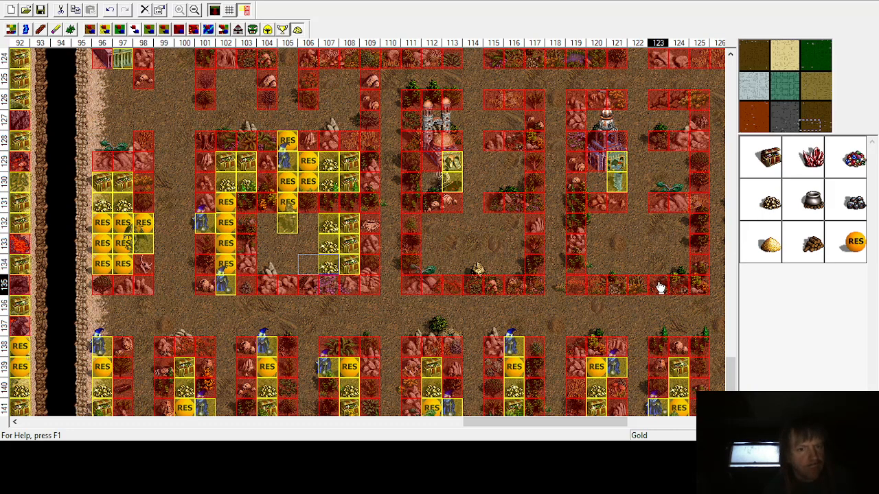
Step: Fill the remaining empty cells in columns 104 to 106, rows 132 to 134, with random resources
{"action": "left_click", "coordinate": [854, 244]}
{"action": "left_click", "coordinate": [267, 222]}
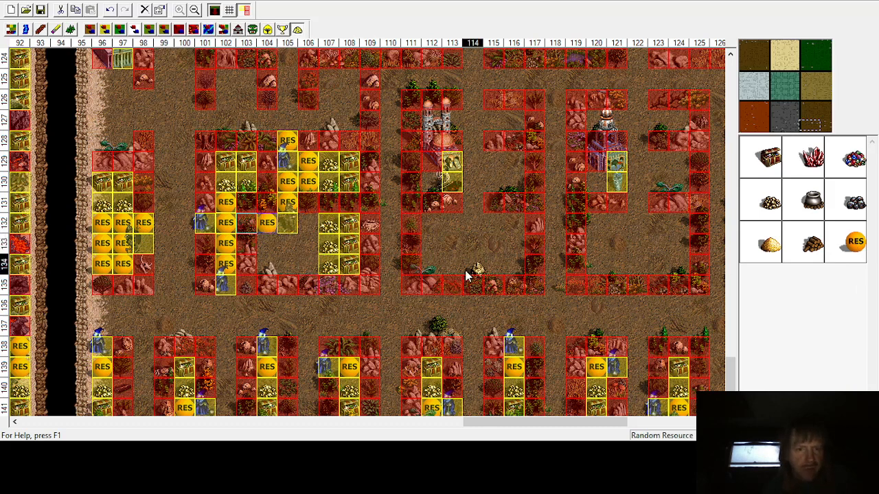
{"action": "left_click", "coordinate": [453, 263]}
{"action": "left_click", "coordinate": [307, 221]}
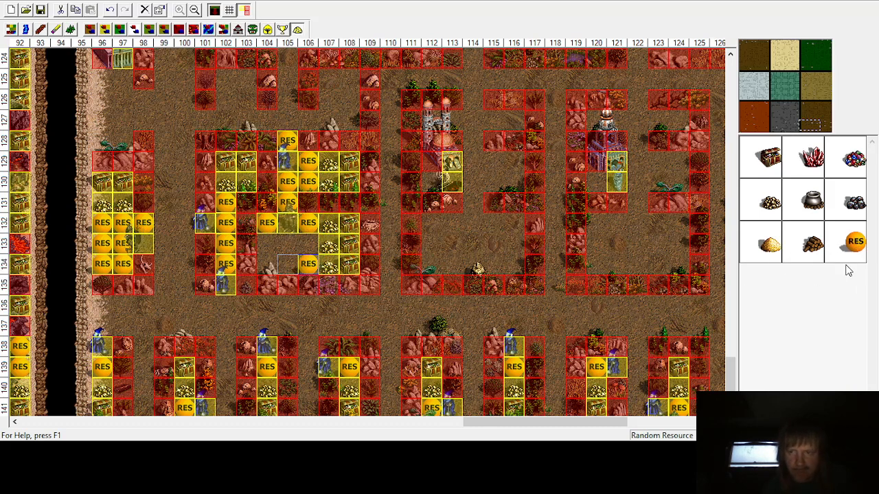
{"action": "left_click", "coordinate": [288, 263]}
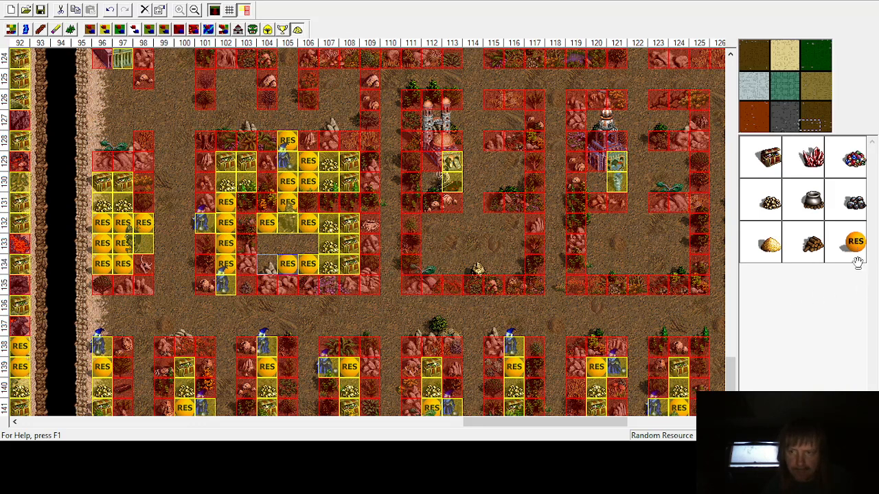
{"action": "left_click", "coordinate": [267, 264]}
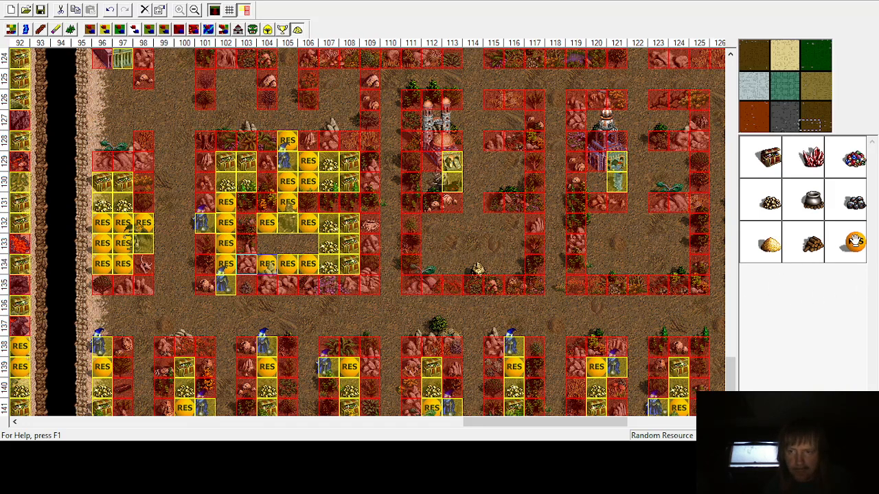
{"action": "left_click", "coordinate": [308, 243]}
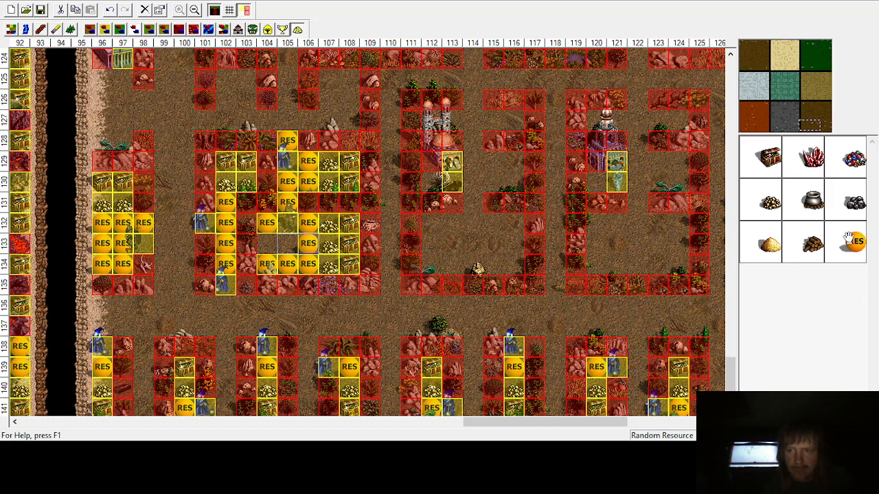
{"action": "left_click", "coordinate": [288, 243]}
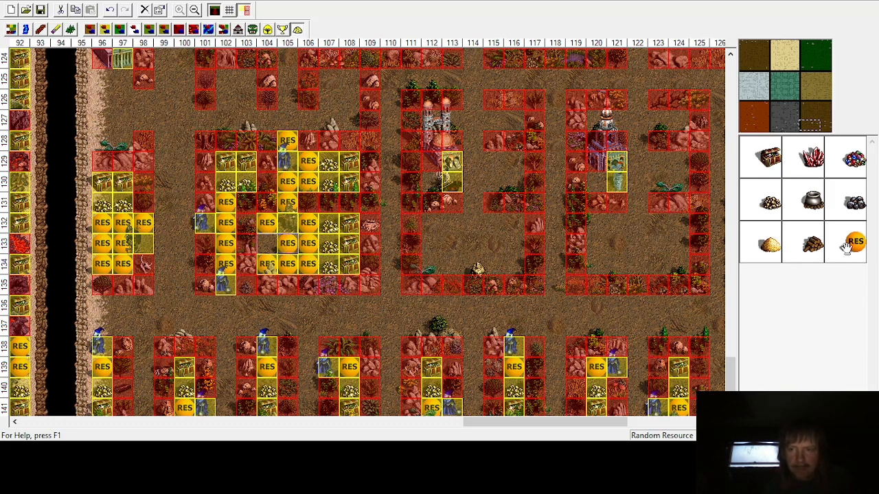
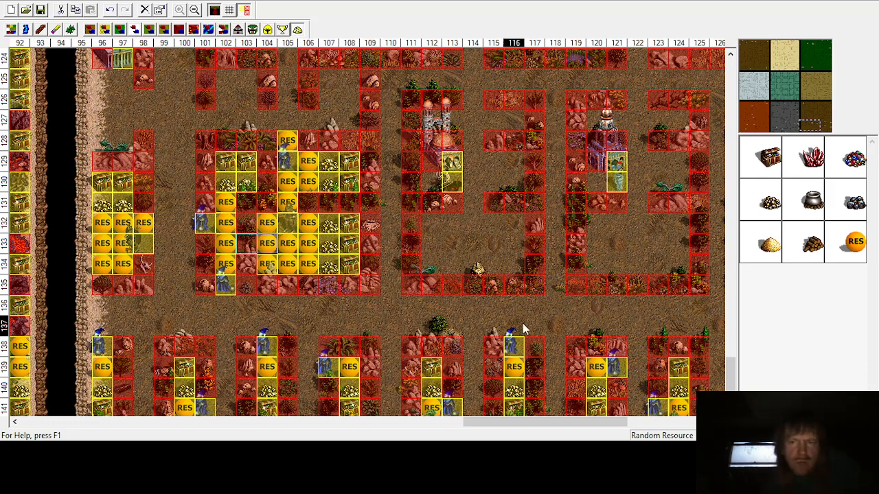
Step: Place treasure chests at row 125, columns 107 and 108
{"action": "left_click", "coordinate": [770, 165]}
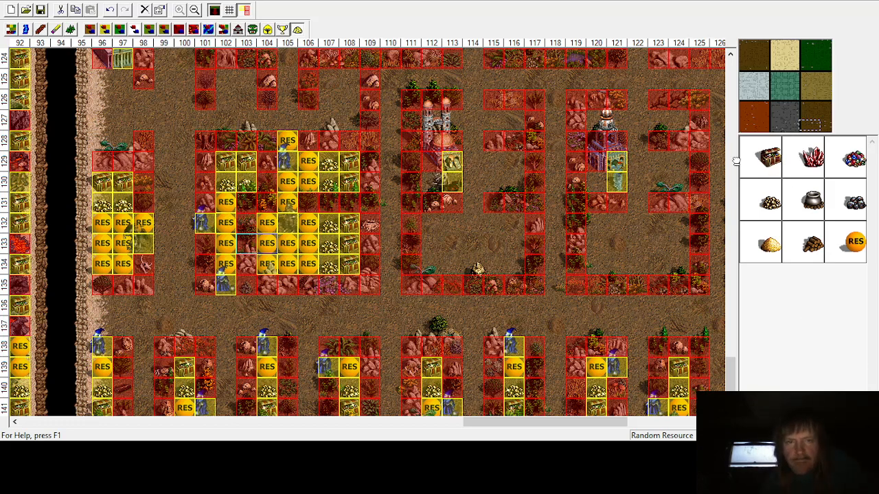
{"action": "left_click", "coordinate": [347, 84]}
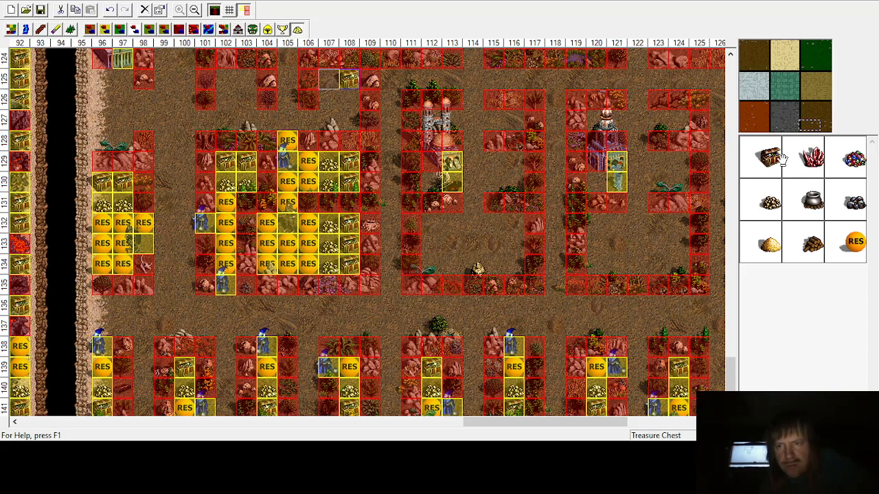
{"action": "left_click", "coordinate": [326, 82]}
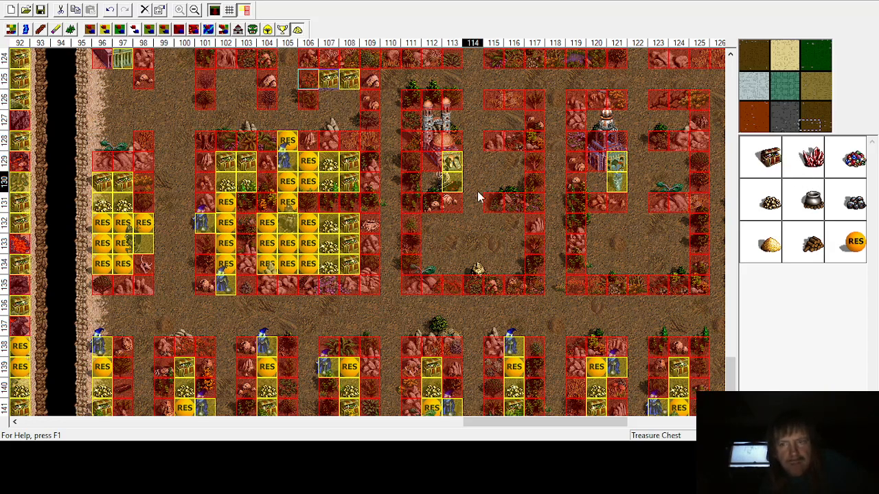
Step: Place gold piles at row 126, columns 107 and 108
{"action": "left_click", "coordinate": [768, 205]}
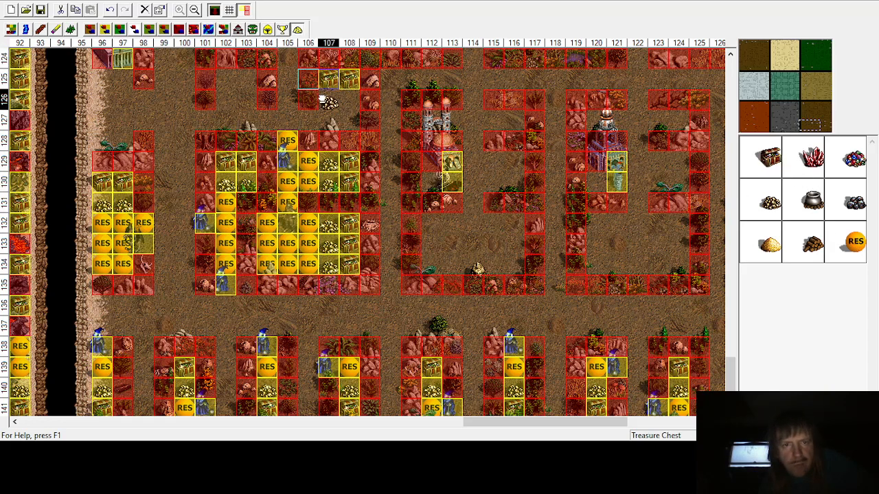
{"action": "left_click", "coordinate": [324, 100]}
{"action": "left_click", "coordinate": [769, 204]}
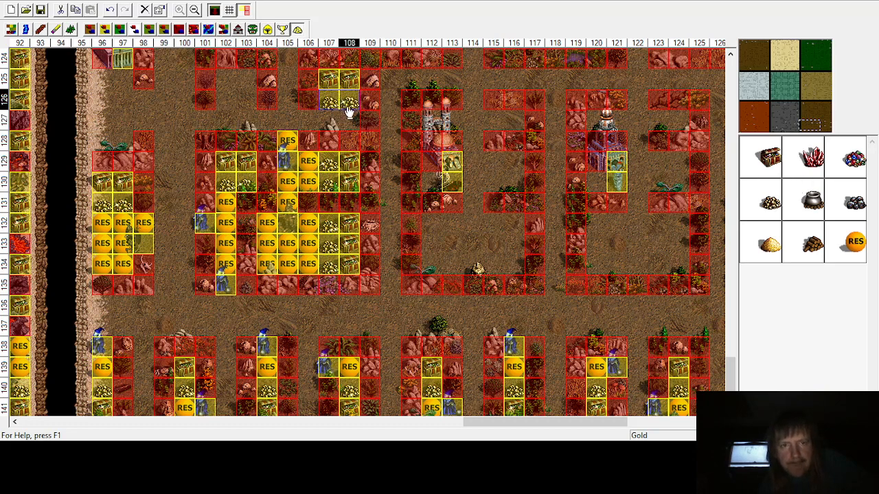
Step: Place random resources in row 127 at columns 101, 104, 106, 107 and 108
{"action": "left_click", "coordinate": [855, 241]}
{"action": "left_click", "coordinate": [330, 119]}
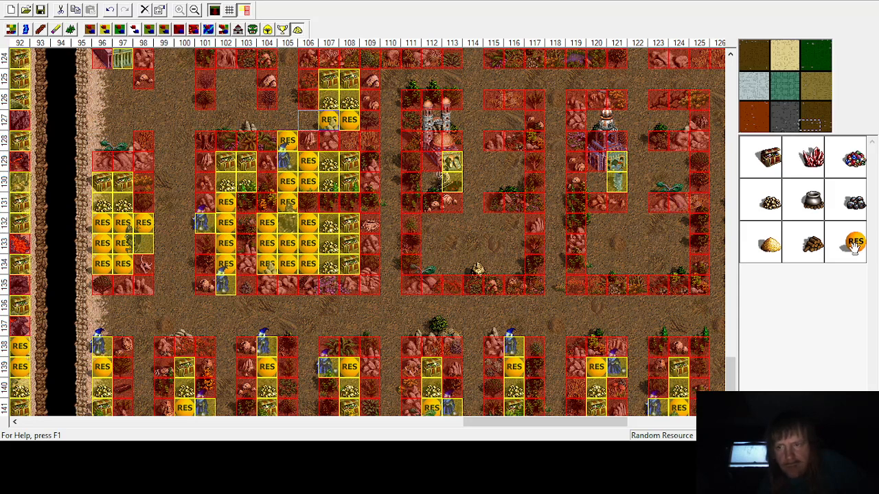
{"action": "left_click", "coordinate": [301, 119]}
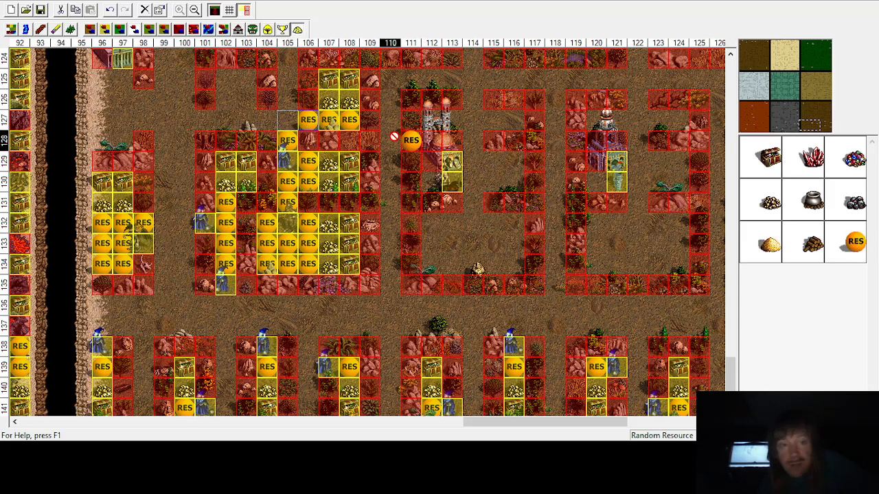
{"action": "left_click", "coordinate": [266, 119]}
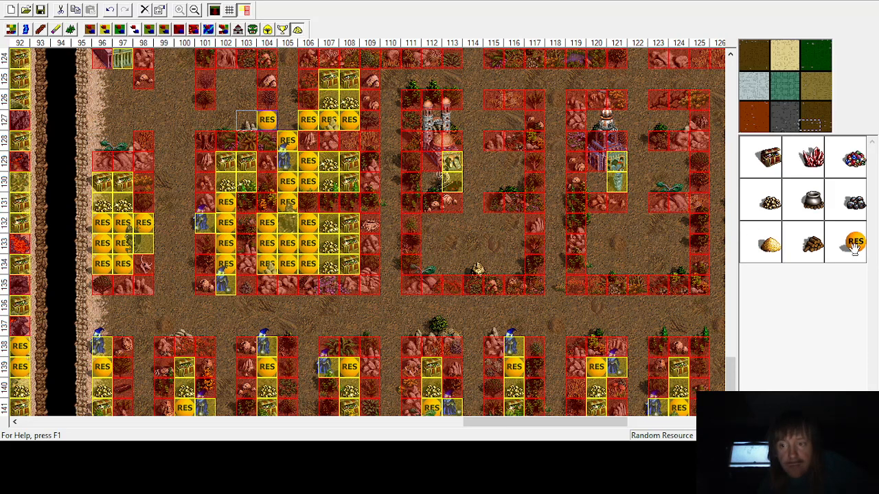
{"action": "left_click", "coordinate": [205, 119]}
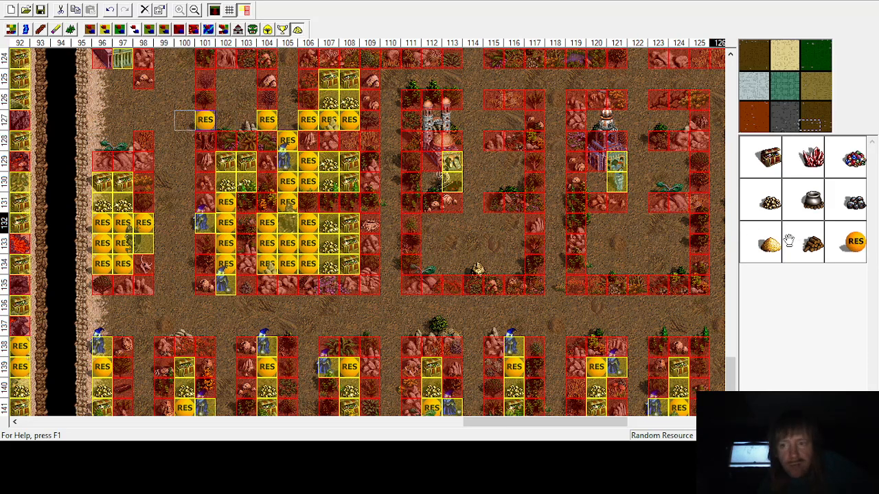
Step: Place treasure chests in row 125 and gold piles in row 126 at columns 102 and 103
{"action": "left_click", "coordinate": [768, 159]}
{"action": "left_click", "coordinate": [246, 78]}
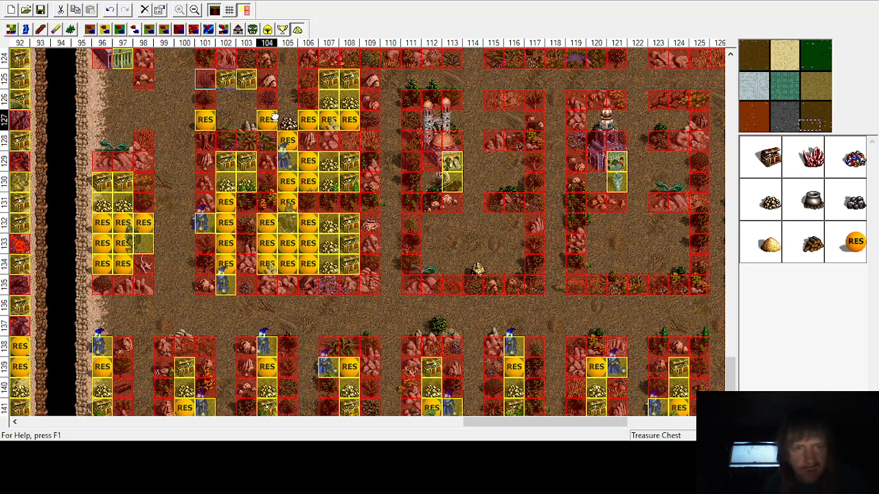
{"action": "left_click", "coordinate": [780, 210]}
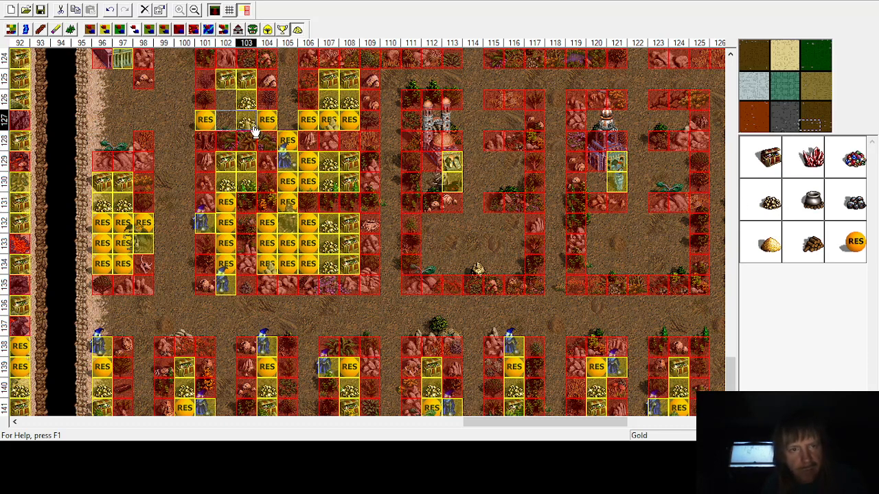
{"action": "left_click", "coordinate": [247, 124]}
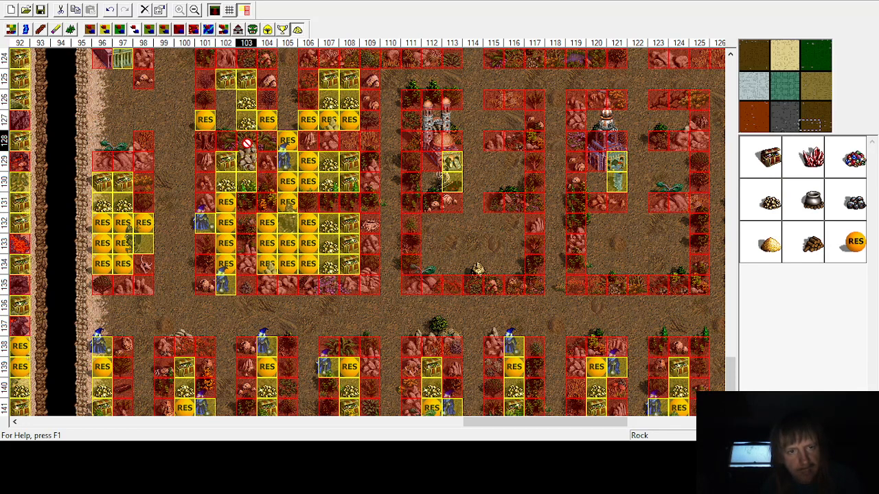
Step: Place random resources in row 127 at columns 102 and 103
{"action": "left_click_drag", "start_coordinate": [225, 189], "coordinate": [144, 101]}
{"action": "left_click_drag", "start_coordinate": [248, 125], "coordinate": [224, 98]}
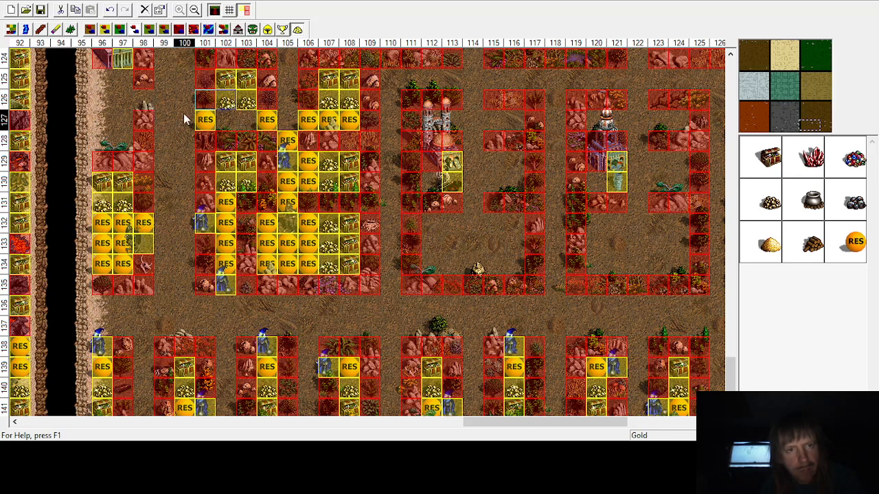
{"action": "left_click_drag", "start_coordinate": [143, 121], "coordinate": [234, 127]}
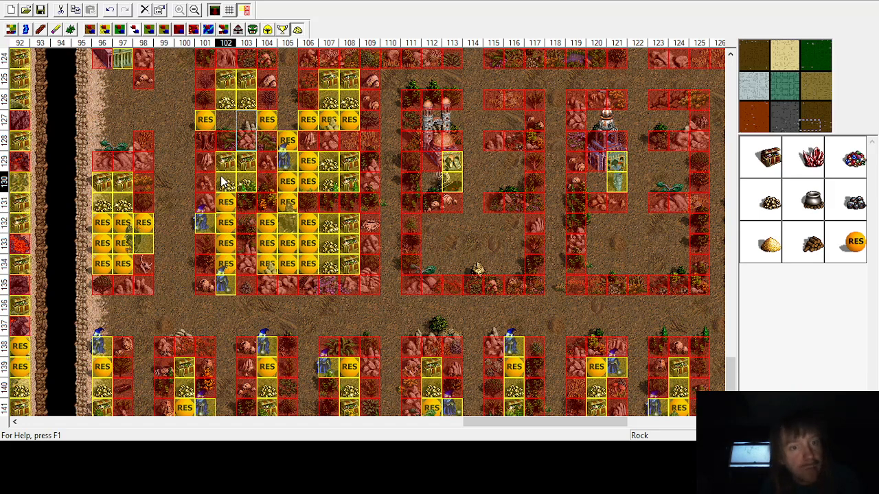
{"action": "left_click_drag", "start_coordinate": [849, 236], "coordinate": [247, 118]}
{"action": "left_click_drag", "start_coordinate": [851, 241], "coordinate": [210, 122]}
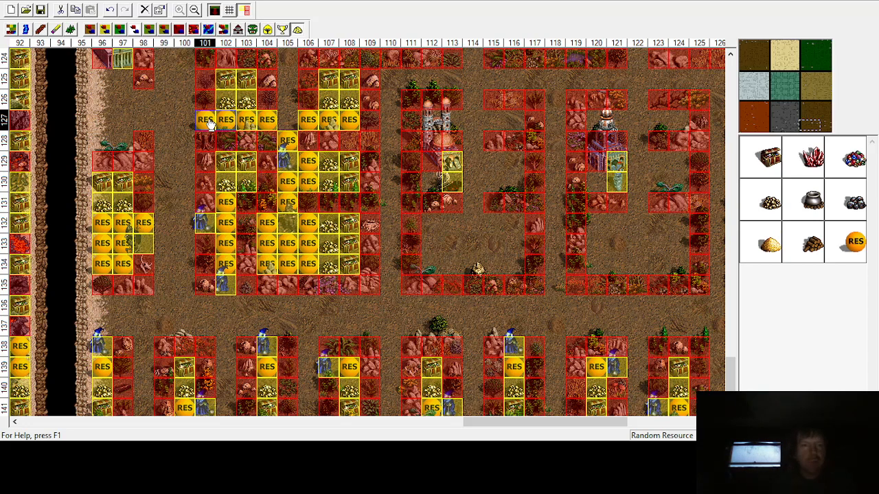
Step: Place treasure chests in row 128 and gold piles in row 127 at columns 96 and 97
{"action": "scroll", "coordinate": [206, 121], "scroll_direction": "down", "scroll_amount": 3}
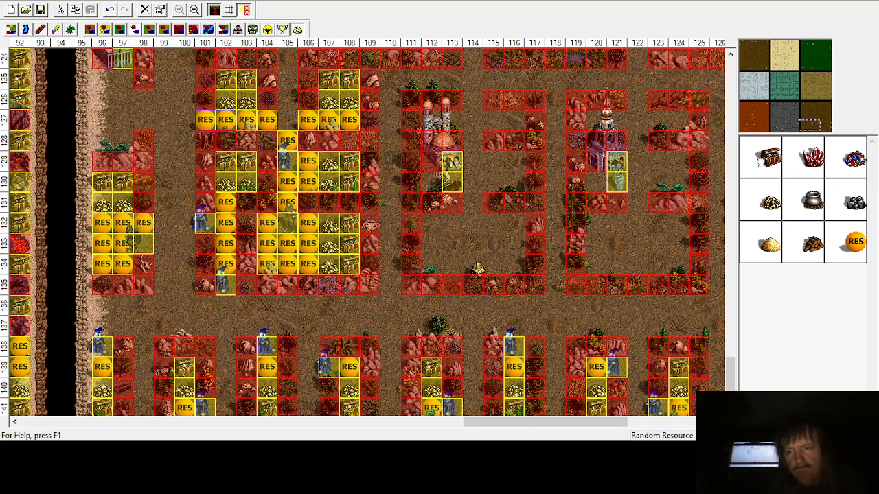
{"action": "left_click", "coordinate": [764, 158]}
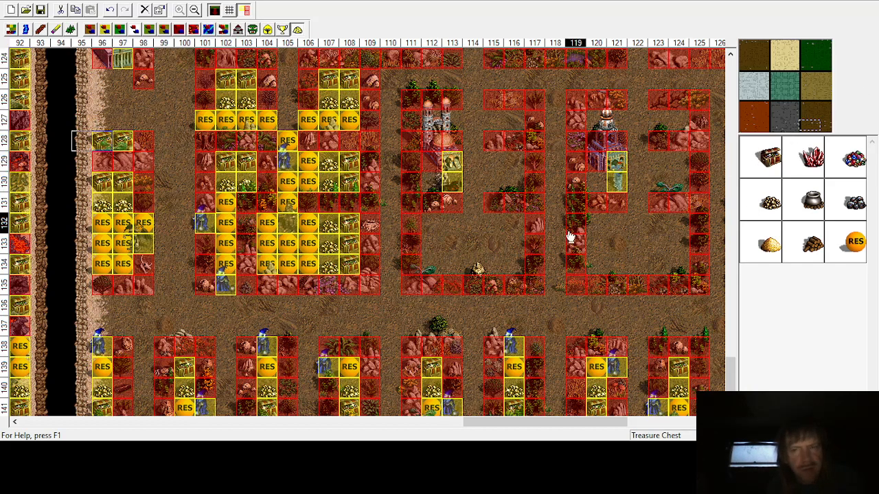
{"action": "left_click", "coordinate": [103, 121]}
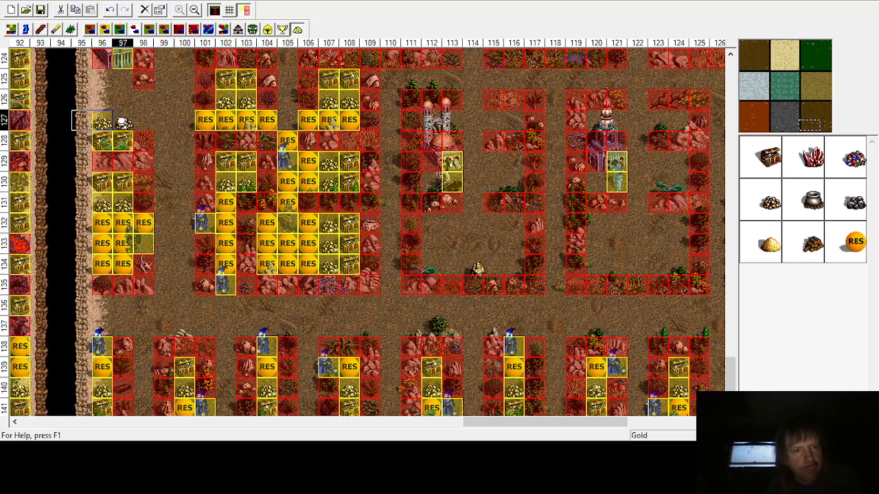
{"action": "left_click", "coordinate": [123, 121]}
Step: Place random resources at columns 96–97 of row 125, columns 96–98 of row 126, and column 98 of row 127
{"action": "left_click", "coordinate": [856, 259]}
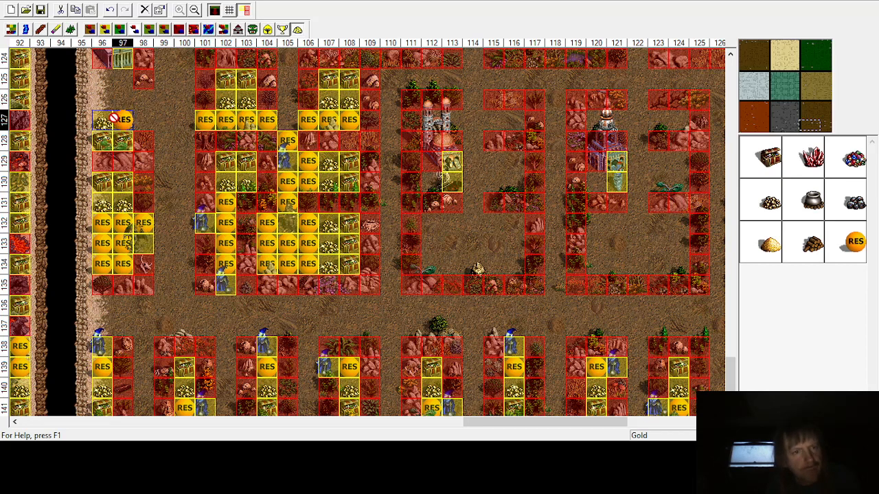
{"action": "left_click", "coordinate": [144, 121]}
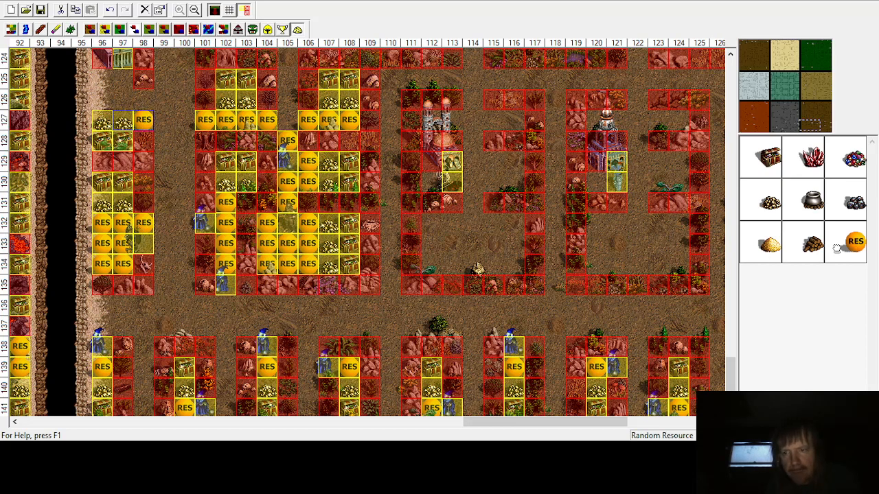
{"action": "left_click", "coordinate": [144, 99]}
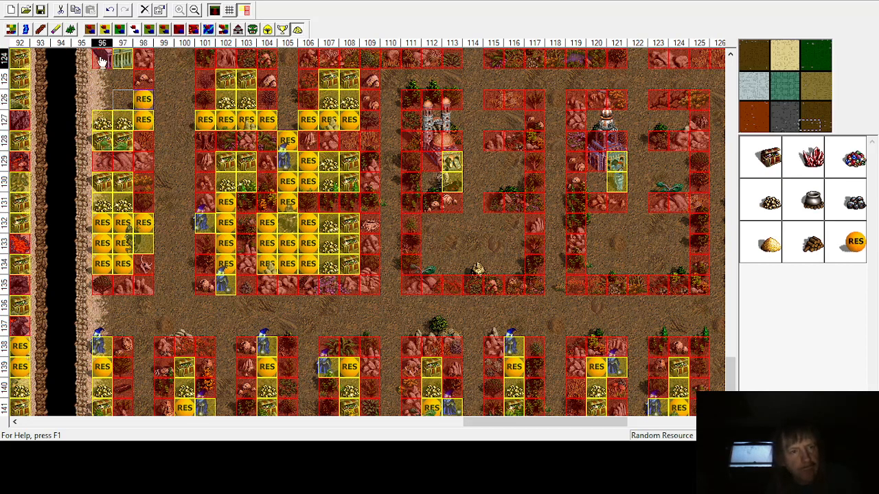
{"action": "left_click", "coordinate": [123, 78]}
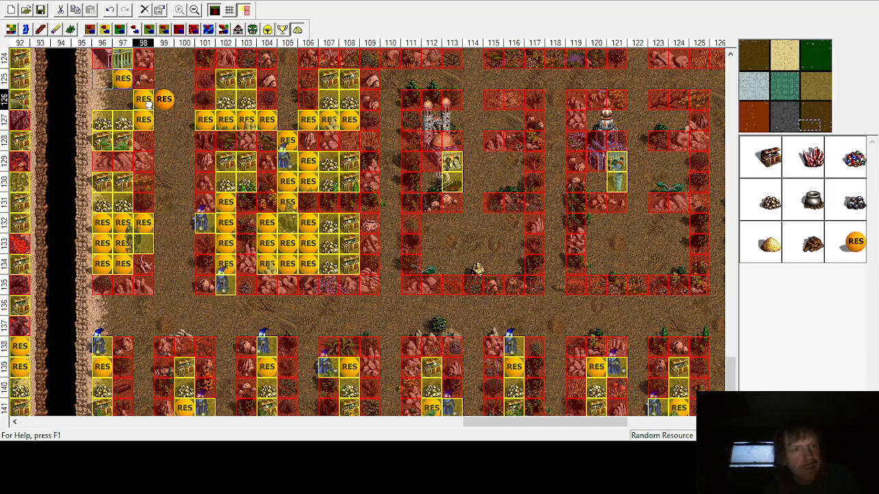
{"action": "left_click", "coordinate": [123, 99]}
{"action": "left_click", "coordinate": [102, 78]}
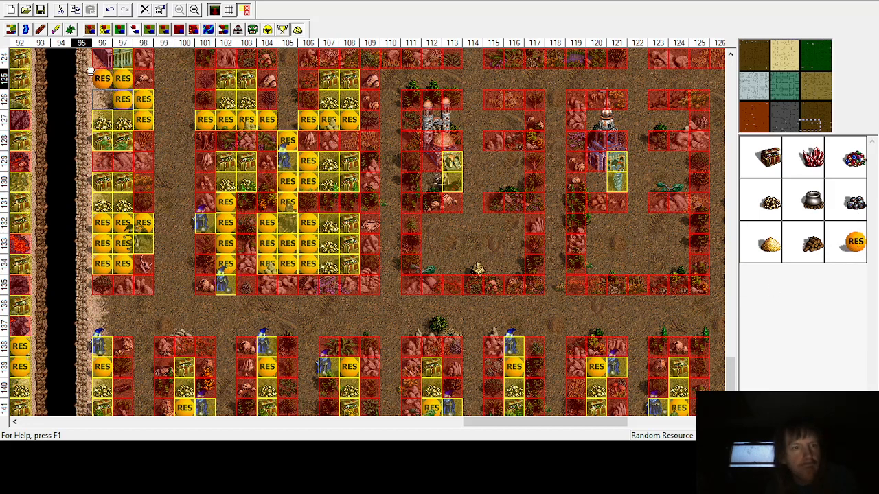
{"action": "left_click", "coordinate": [101, 101]}
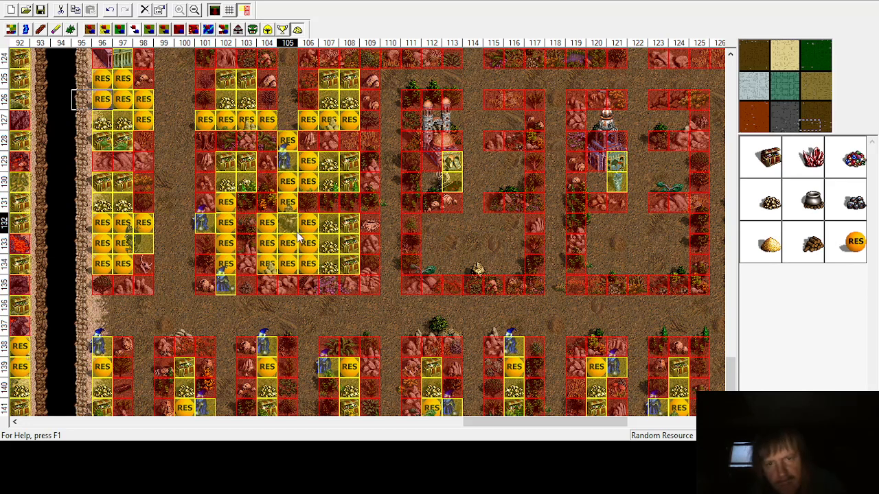
Step: Fill column 105, rows 124 to 127, with random resources, a gold pile and a treasure chest
{"action": "scroll", "coordinate": [508, 247], "scroll_direction": "up", "scroll_amount": 6}
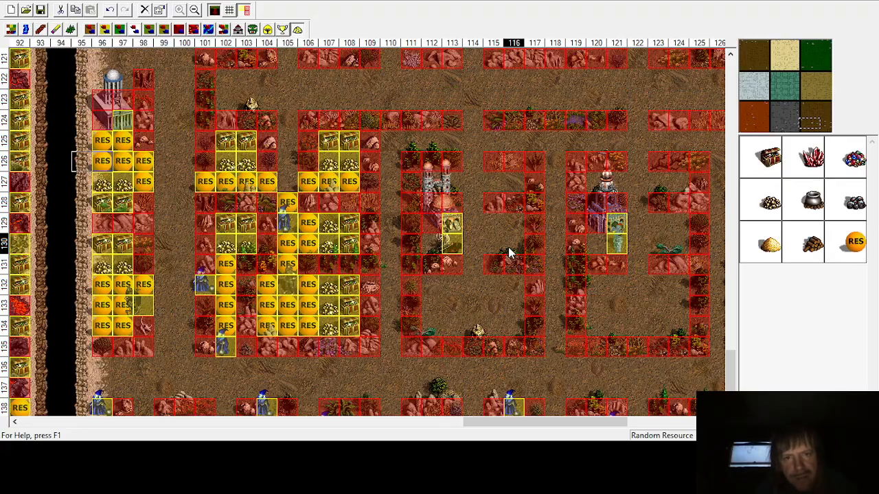
{"action": "scroll", "coordinate": [507, 252], "scroll_direction": "up", "scroll_amount": 6}
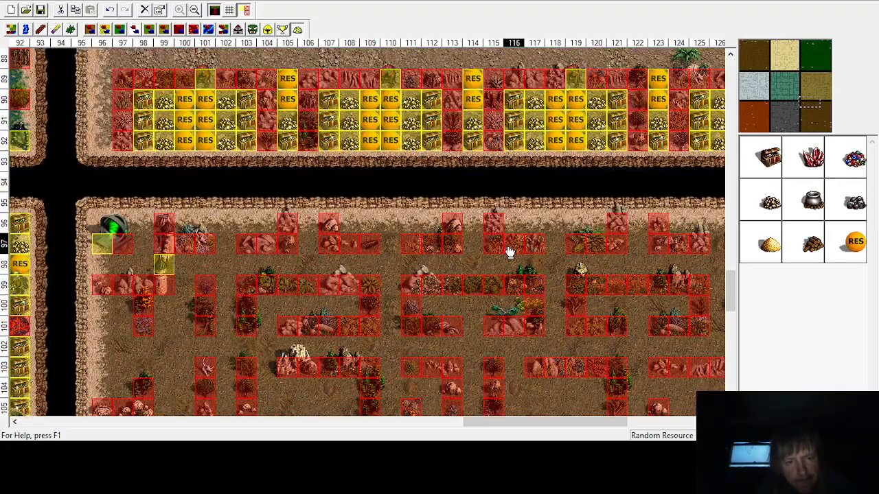
{"action": "scroll", "coordinate": [508, 251], "scroll_direction": "down", "scroll_amount": 9}
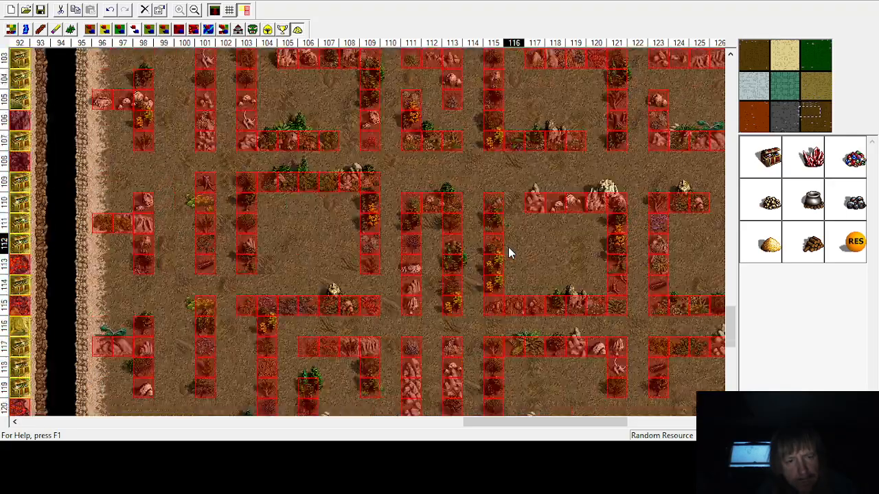
{"action": "scroll", "coordinate": [507, 251], "scroll_direction": "down", "scroll_amount": 1}
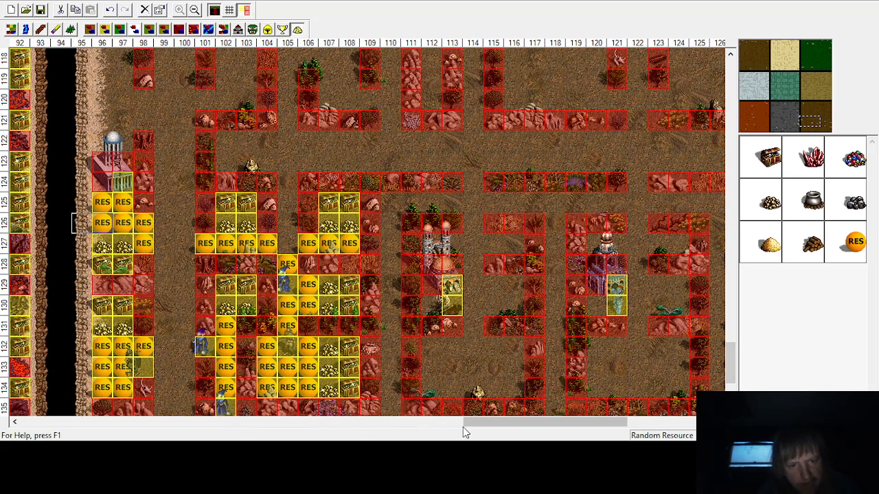
{"action": "left_click_drag", "start_coordinate": [464, 422], "coordinate": [546, 420]}
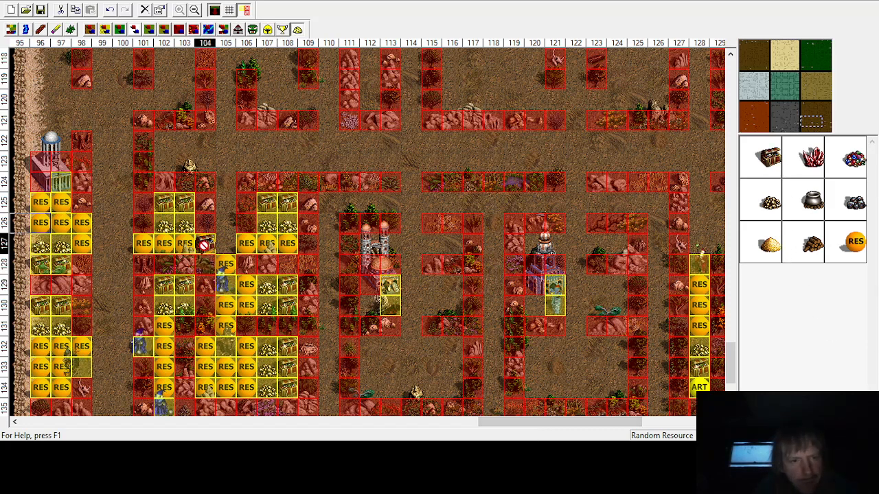
{"action": "left_click", "coordinate": [225, 253]}
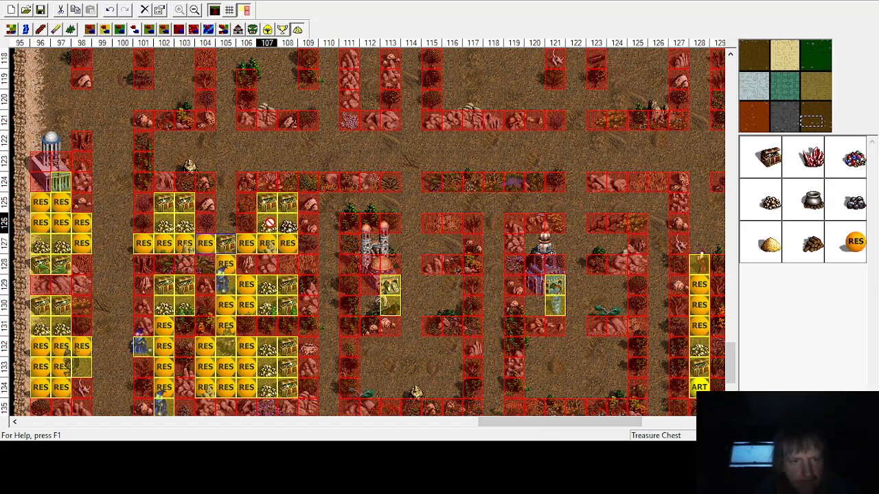
{"action": "left_click", "coordinate": [854, 244]}
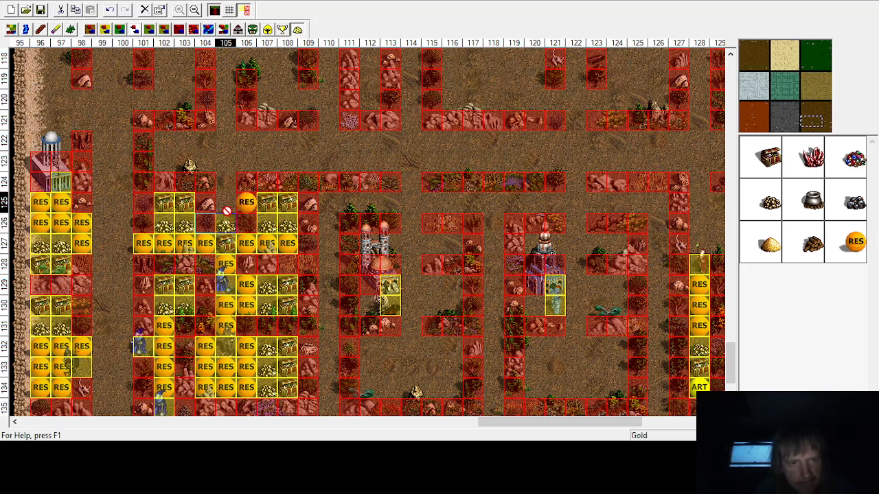
{"action": "left_click", "coordinate": [226, 201]}
{"action": "left_click", "coordinate": [859, 239]}
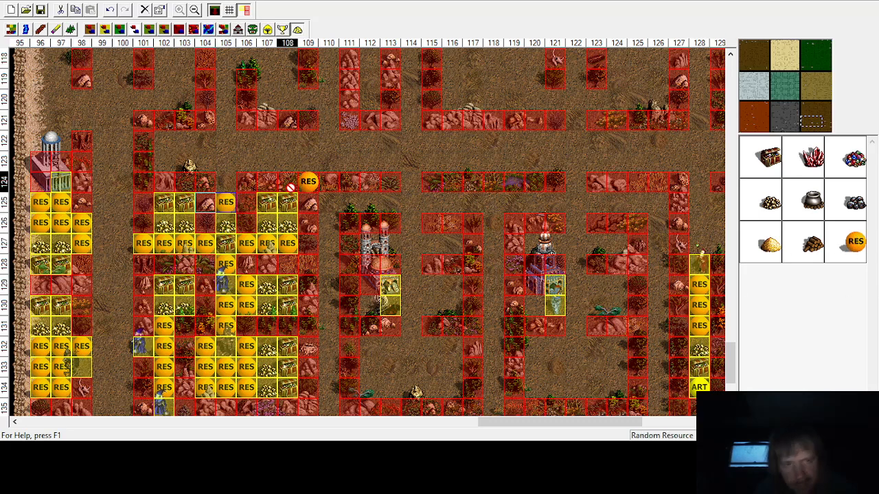
{"action": "right_click", "coordinate": [226, 184]}
{"action": "left_click", "coordinate": [855, 242]}
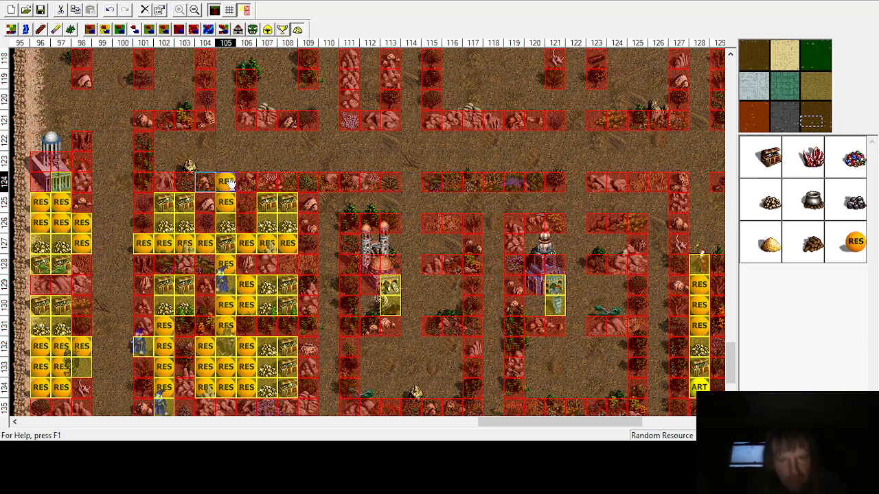
{"action": "mouse_move", "coordinate": [539, 426]}
{"action": "left_mouse_down"}
{"action": "mouse_move", "coordinate": [613, 426]}
{"action": "mouse_move", "coordinate": [549, 425]}
{"action": "mouse_move", "coordinate": [594, 437]}
{"action": "mouse_move", "coordinate": [548, 426]}
{"action": "left_mouse_up"}
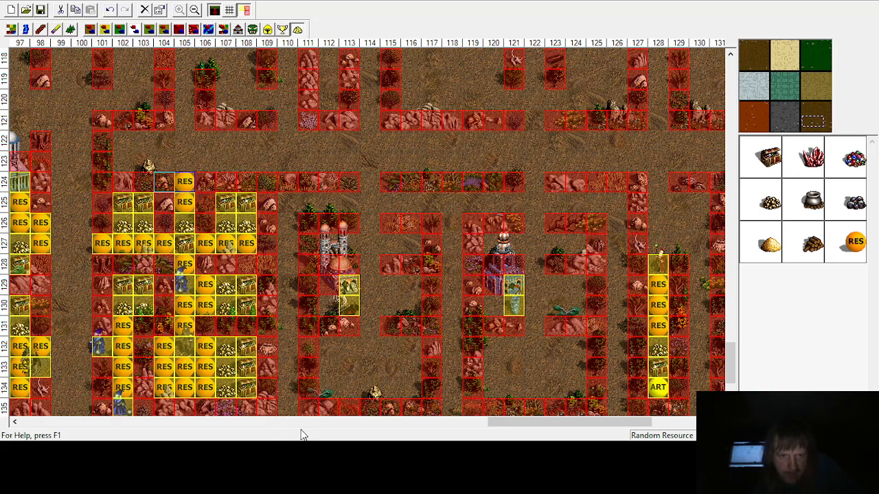
{"action": "left_click_drag", "start_coordinate": [559, 423], "coordinate": [513, 420]}
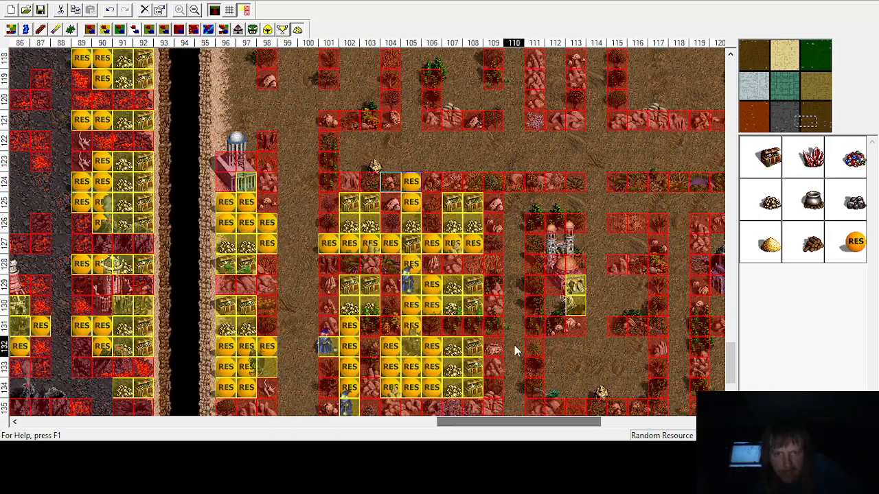
Step: Place treasure chests at columns 141 and 143 of row 139 in the lower-right enclosure
{"action": "scroll", "coordinate": [515, 349], "scroll_direction": "down", "scroll_amount": 3}
{"action": "left_click_drag", "start_coordinate": [459, 425], "coordinate": [636, 427]}
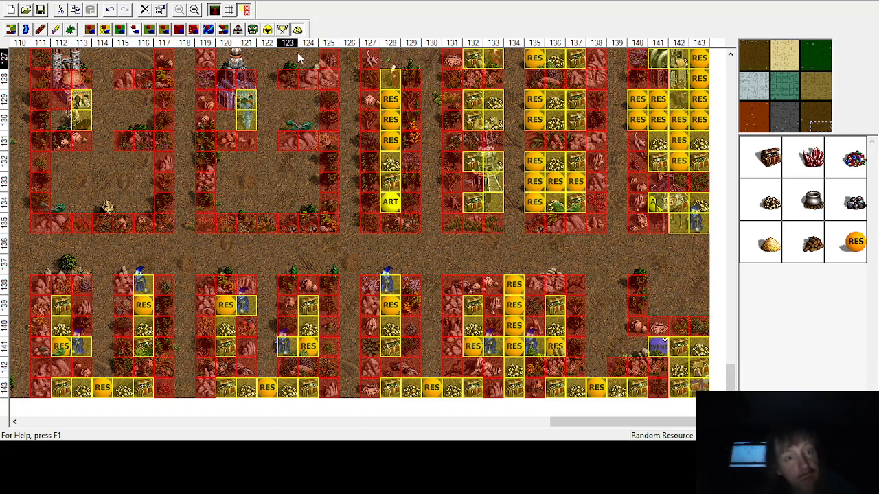
{"action": "left_click", "coordinate": [772, 159]}
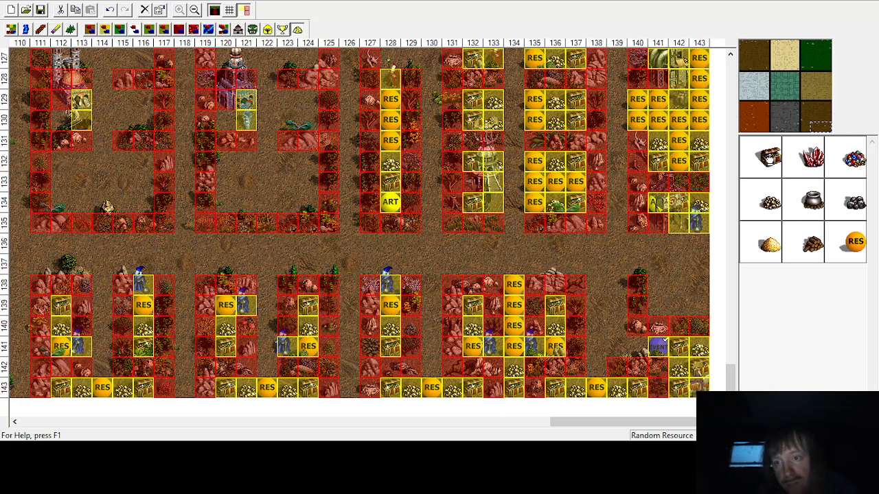
{"action": "left_click", "coordinate": [660, 305]}
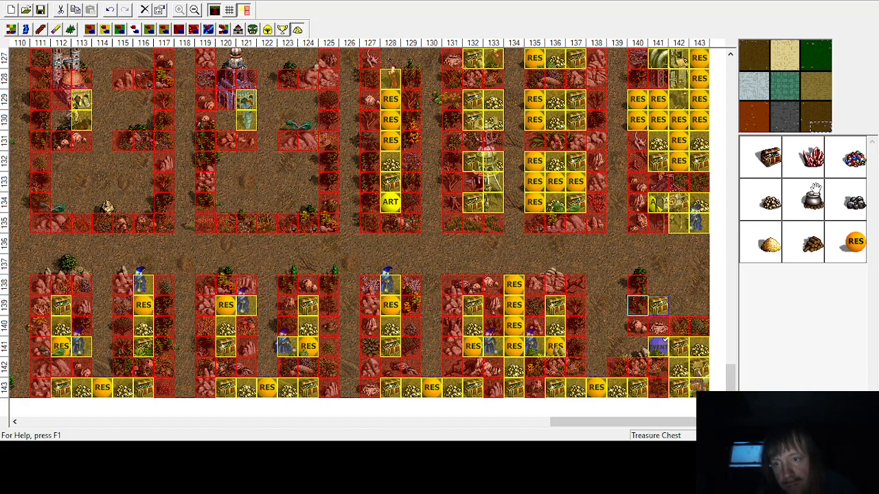
{"action": "left_click", "coordinate": [697, 306]}
Step: Place gold piles at column 142, rows 138 and 139, and random resources at columns 141 and 143 of row 138
{"action": "left_click", "coordinate": [762, 200]}
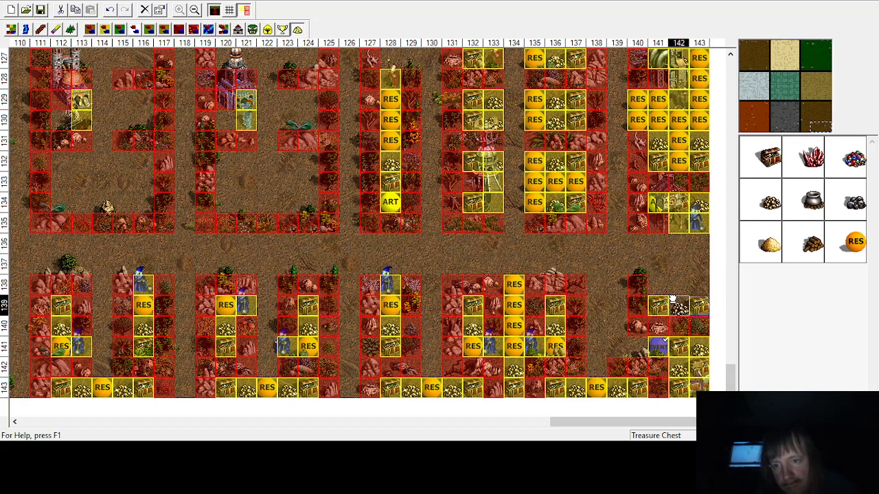
{"action": "left_click", "coordinate": [676, 305]}
{"action": "left_click", "coordinate": [673, 282]}
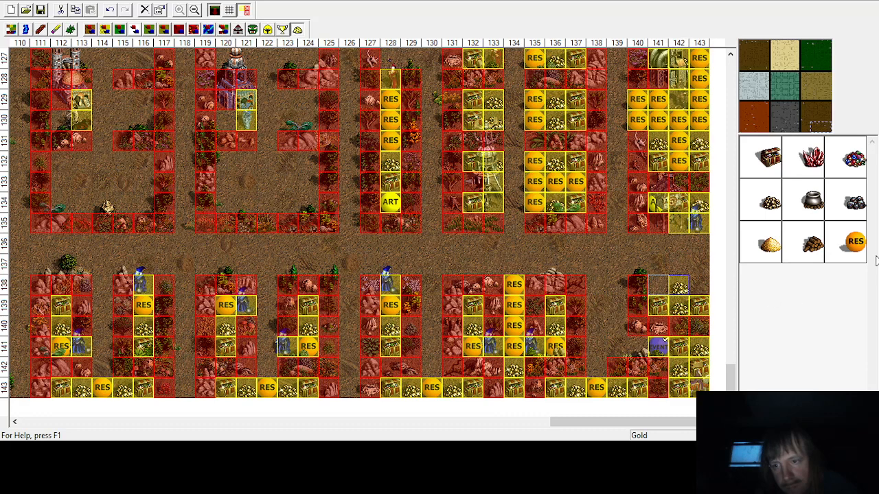
{"action": "left_click", "coordinate": [851, 244]}
{"action": "left_click", "coordinate": [656, 282]}
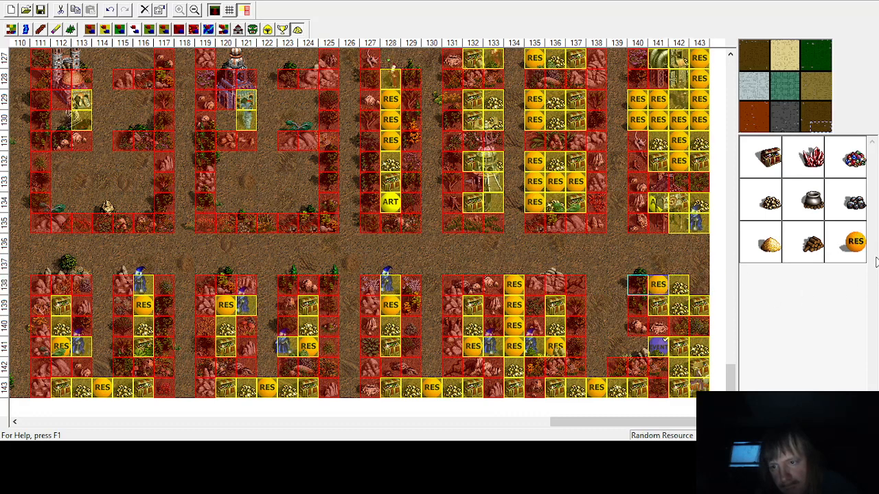
{"action": "left_click", "coordinate": [699, 284]}
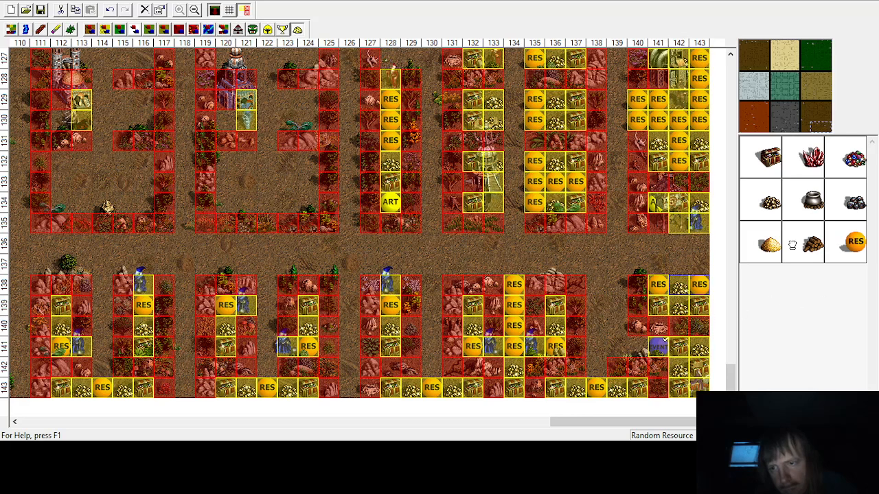
Step: Fill rows 136 and 137, columns 140 to 143, with random resources
{"action": "left_click", "coordinate": [697, 245]}
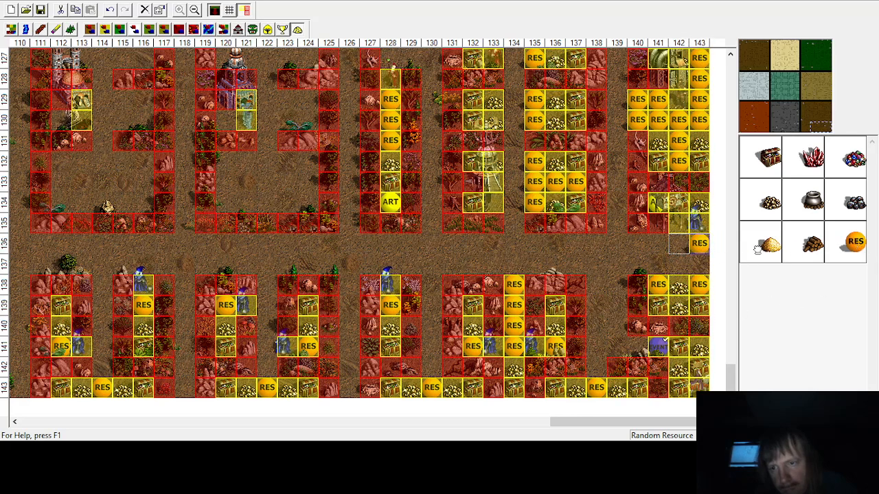
{"action": "left_click", "coordinate": [657, 245]}
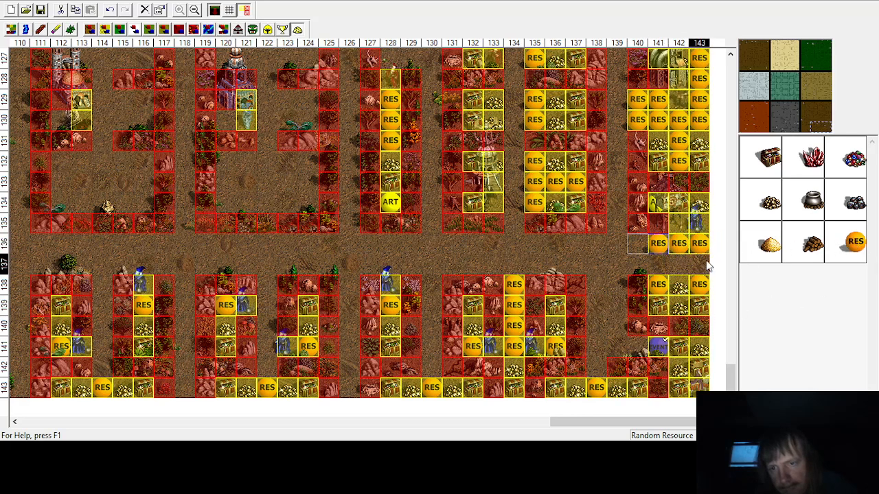
{"action": "left_click", "coordinate": [638, 245]}
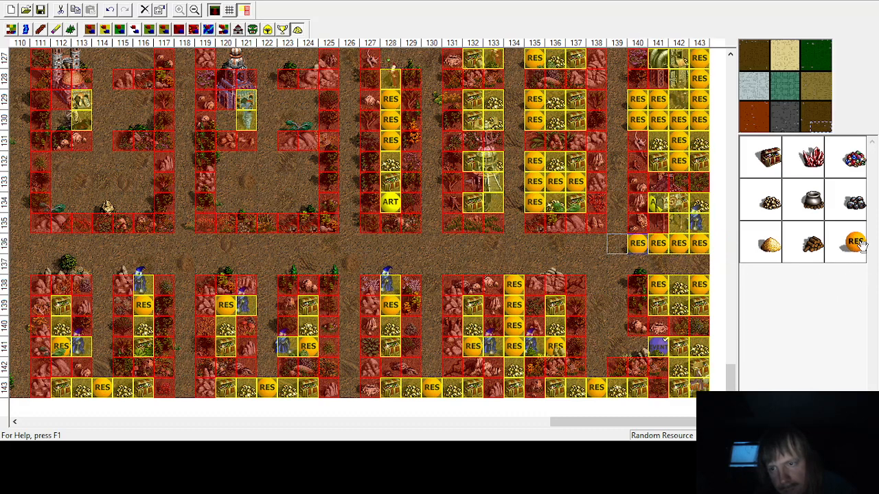
{"action": "left_click", "coordinate": [678, 263]}
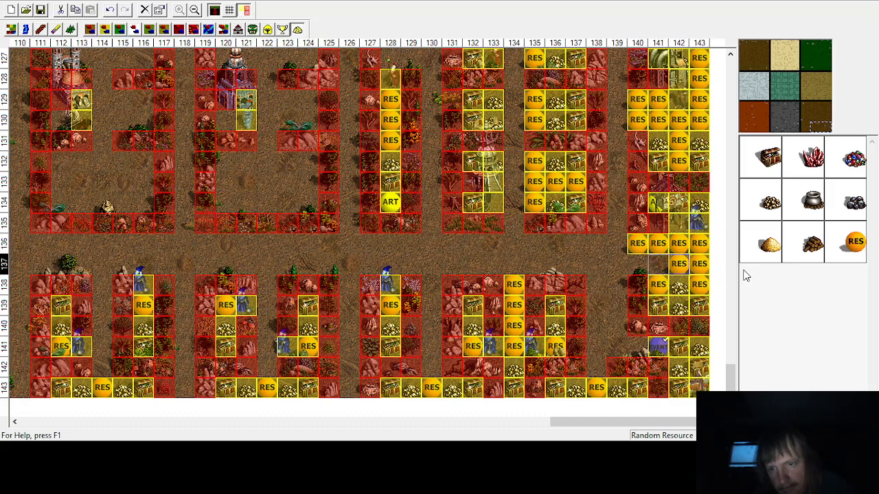
{"action": "left_click", "coordinate": [657, 264]}
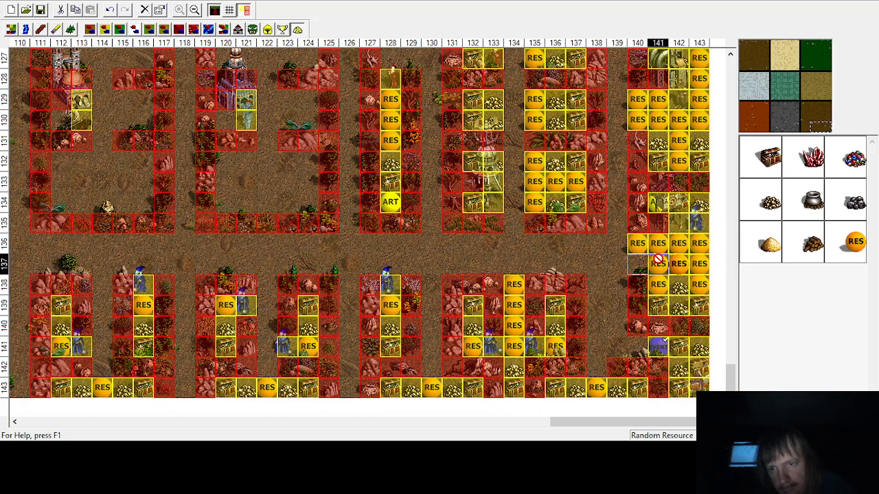
{"action": "left_click", "coordinate": [637, 264]}
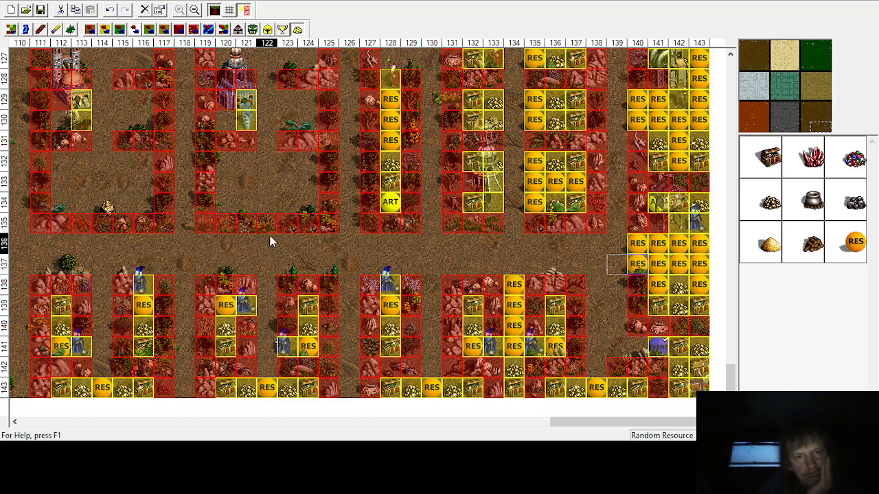
Step: Place treasure chests at columns 112 and 116 and gold piles at columns 113 and 115 in row 127
{"action": "scroll", "coordinate": [270, 210], "scroll_direction": "up", "scroll_amount": 1}
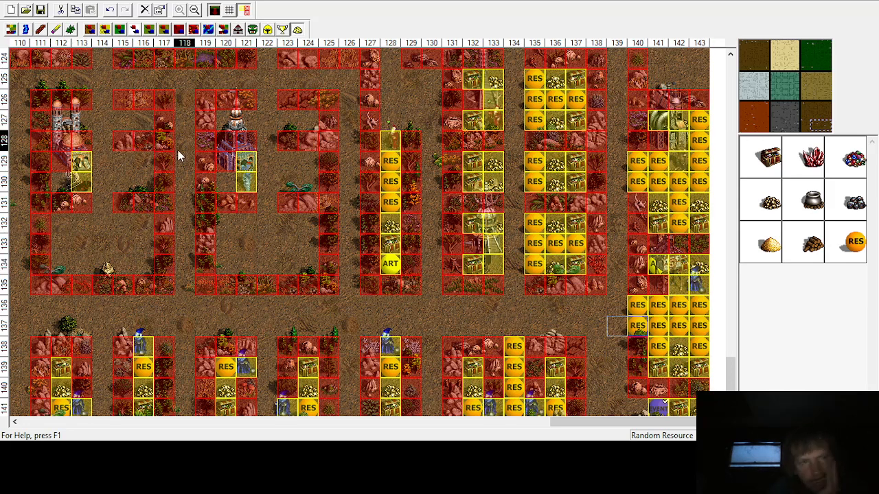
{"action": "left_click", "coordinate": [777, 163]}
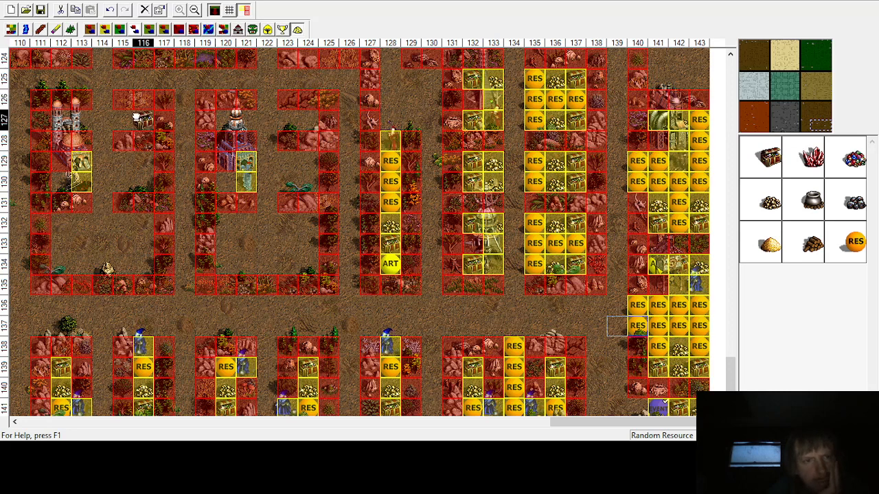
{"action": "left_click", "coordinate": [144, 120]}
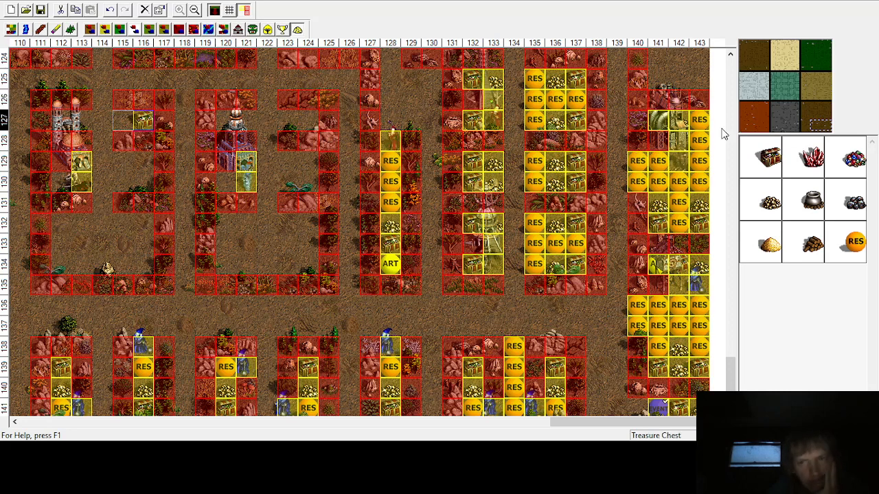
{"action": "left_click", "coordinate": [62, 121]}
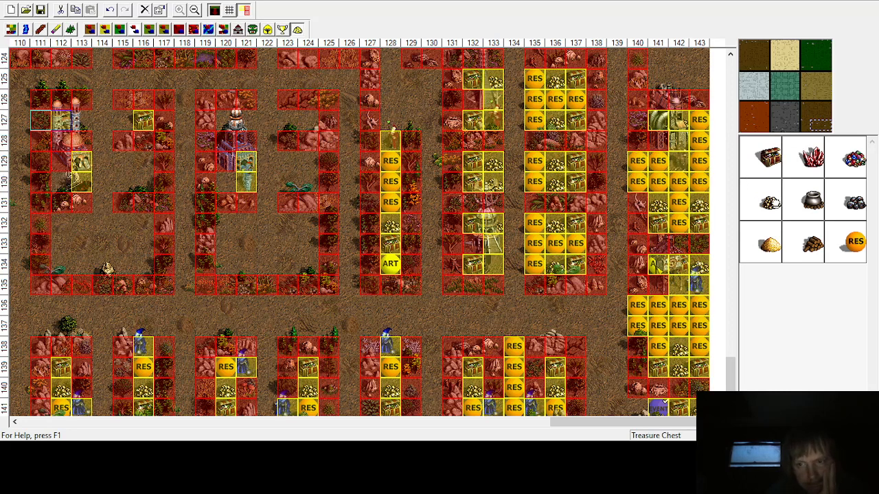
{"action": "left_click", "coordinate": [770, 244]}
{"action": "left_click", "coordinate": [123, 120]}
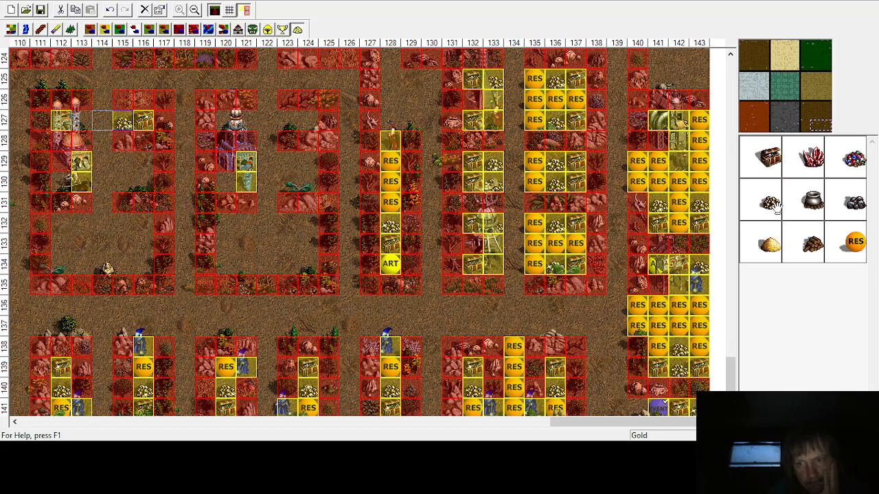
{"action": "left_click", "coordinate": [82, 120]}
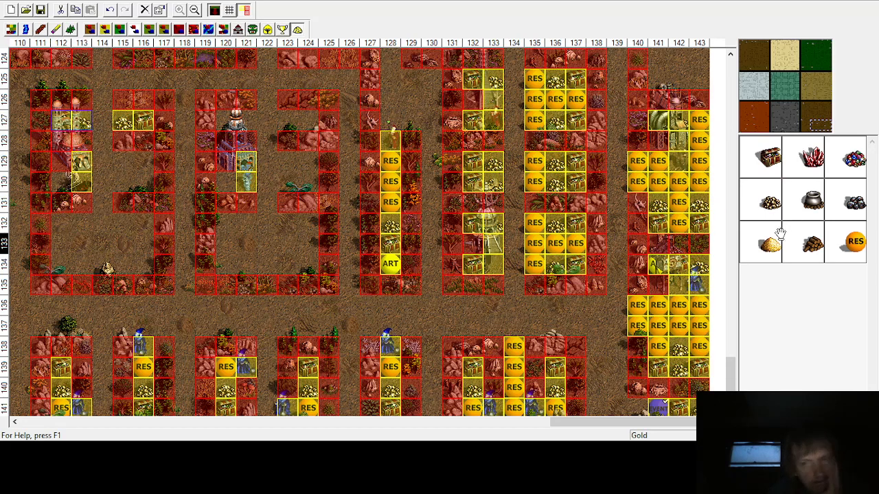
Step: Place random resources in column 114, rows 126 to 128
{"action": "left_click", "coordinate": [851, 242]}
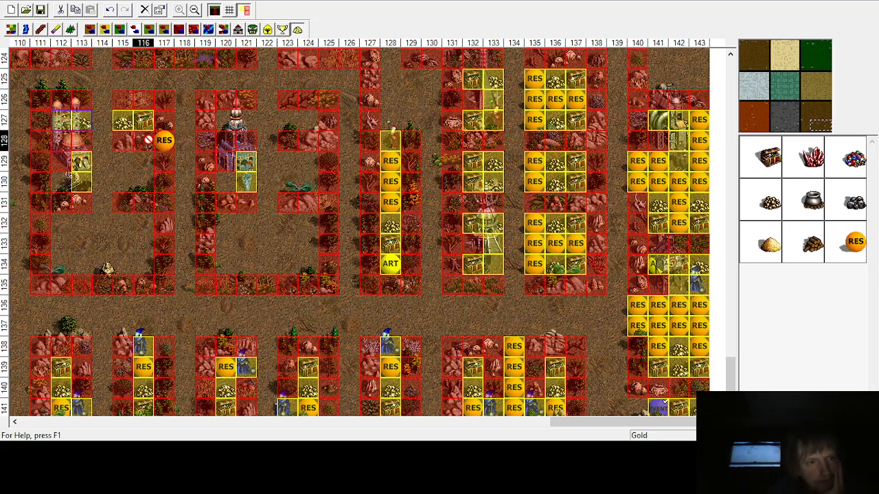
{"action": "left_click", "coordinate": [102, 98]}
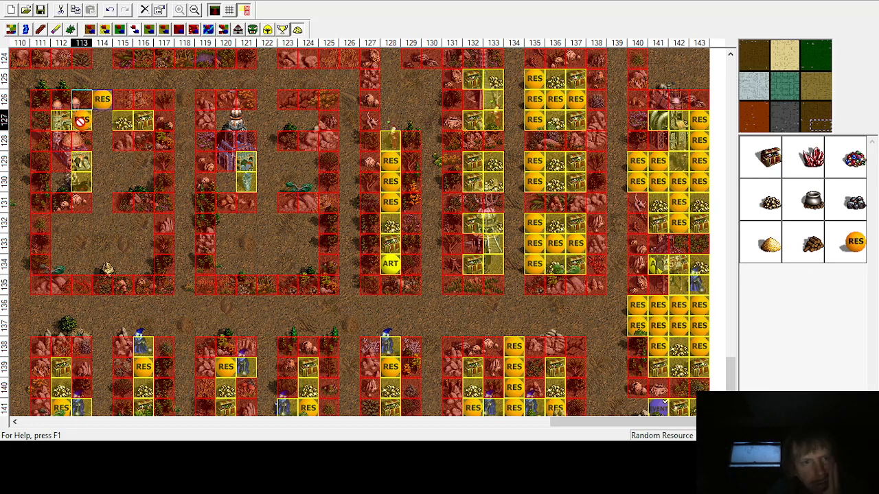
{"action": "left_click", "coordinate": [103, 121]}
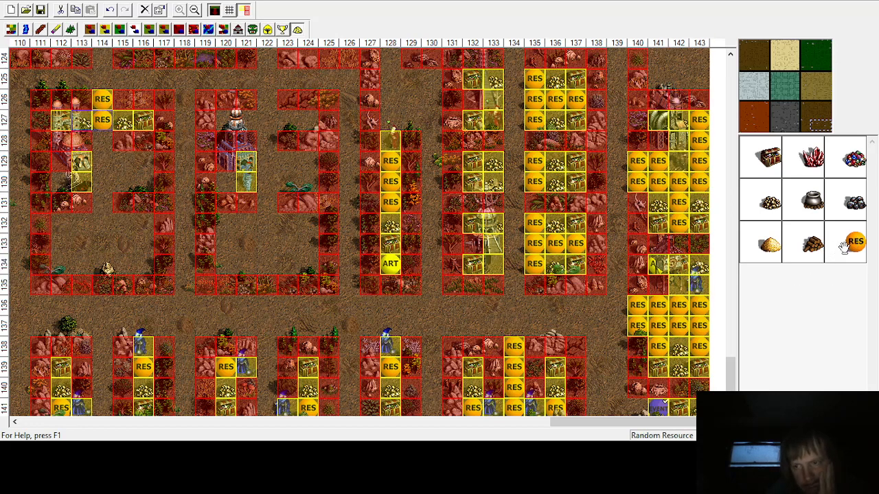
{"action": "left_click", "coordinate": [103, 140]}
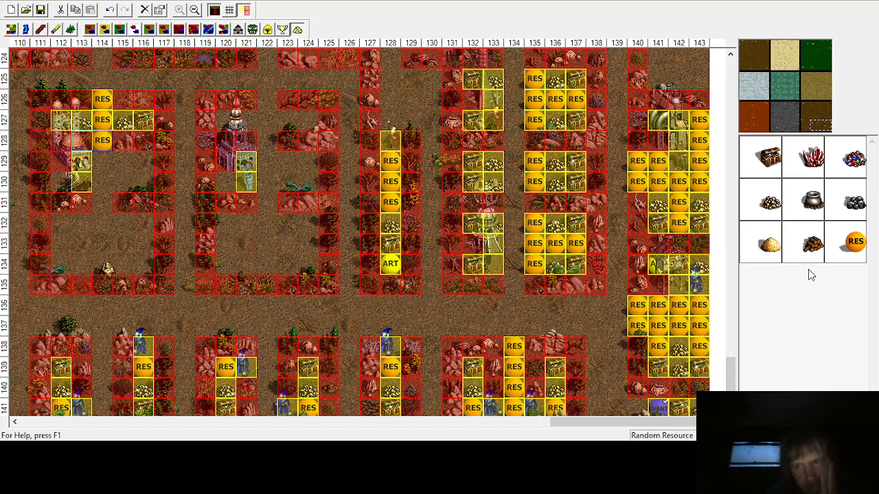
Step: Place a treasure chest at column 116, row 134, and a gold pile at column 116, row 130
{"action": "left_click", "coordinate": [770, 158]}
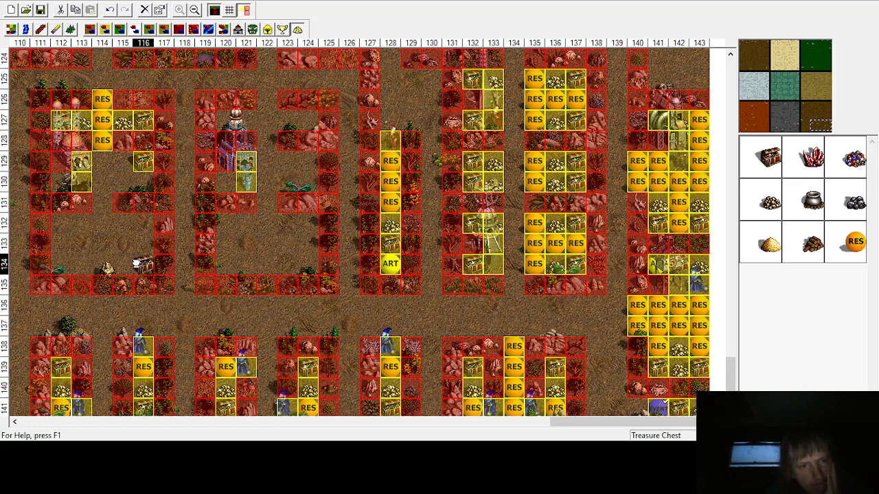
{"action": "left_click", "coordinate": [143, 265]}
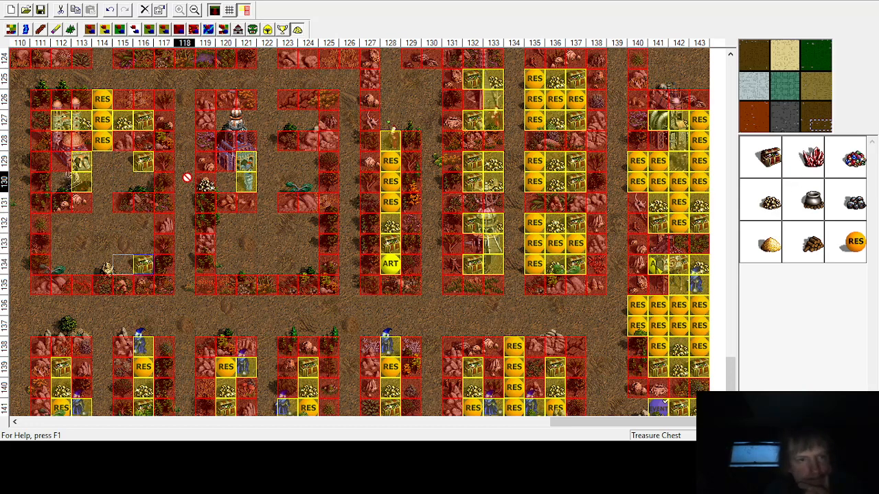
{"action": "left_click", "coordinate": [140, 182]}
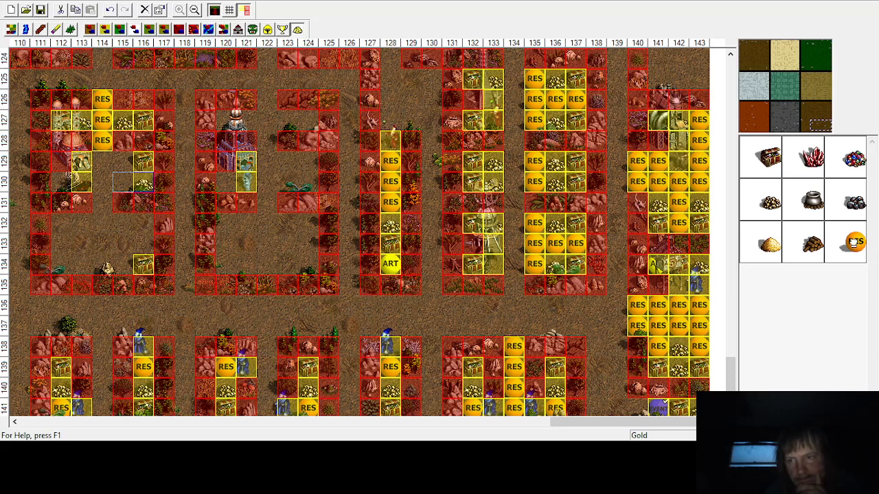
Step: Fill columns 114–115 of rows 129–130 and column 114 of row 131 with random resources
{"action": "left_click", "coordinate": [853, 242]}
{"action": "left_click", "coordinate": [123, 161]}
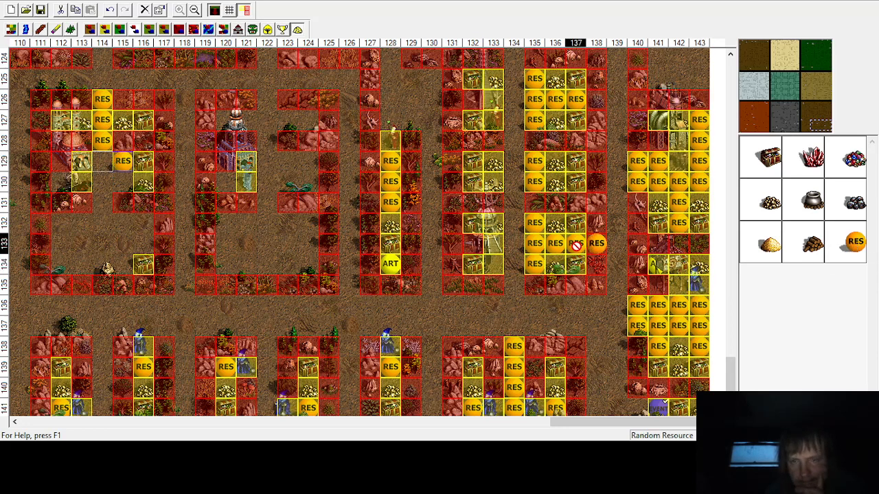
{"action": "left_click", "coordinate": [123, 181]}
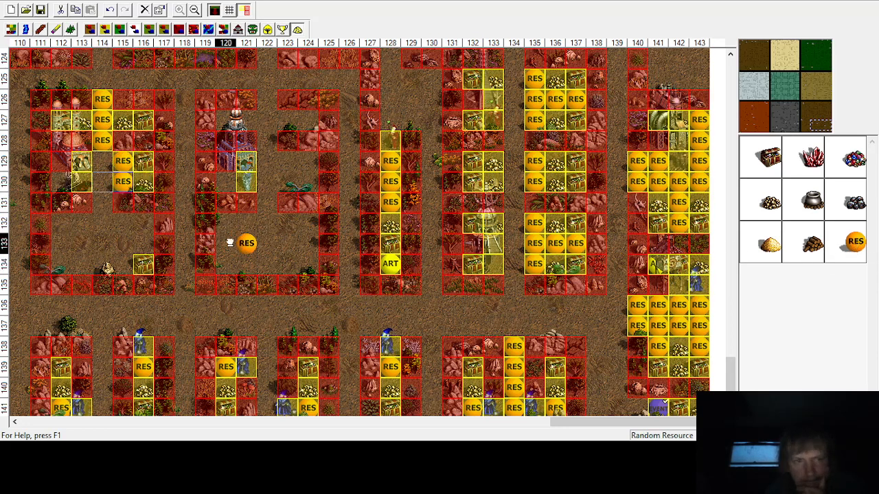
{"action": "left_click", "coordinate": [102, 181]}
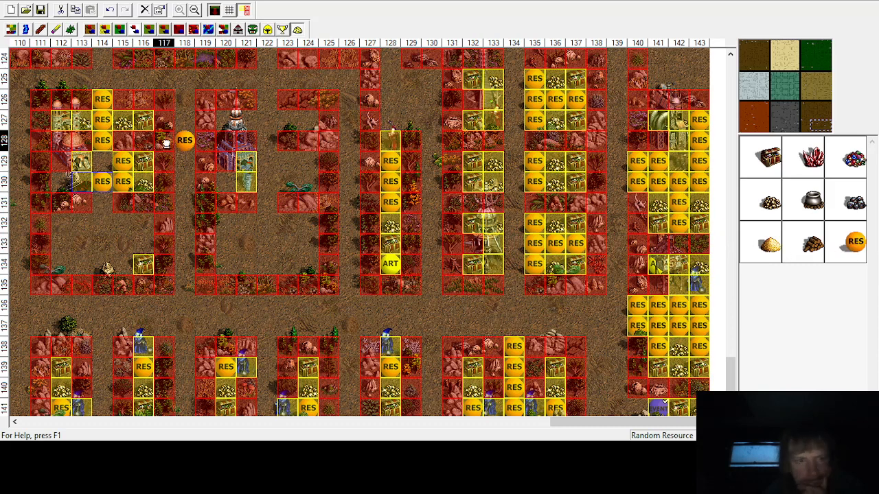
{"action": "left_click", "coordinate": [102, 160]}
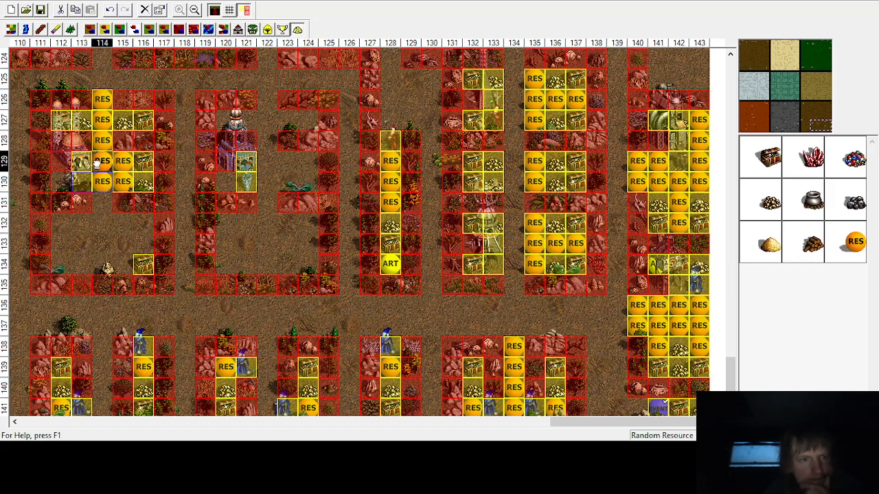
{"action": "left_click", "coordinate": [103, 202]}
{"action": "left_click", "coordinate": [96, 205]}
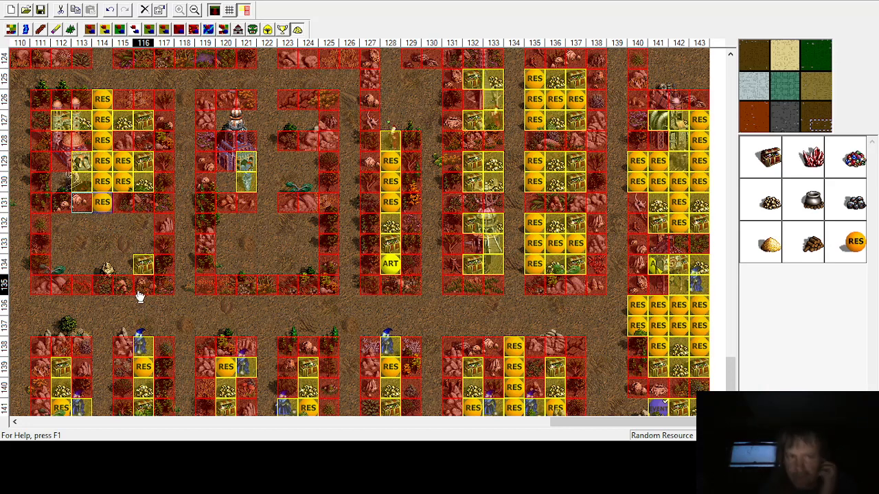
Step: Place a random artifact at column 112, row 134, and a treasure chest at column 112, row 132
{"action": "left_click", "coordinate": [284, 30]}
{"action": "left_click", "coordinate": [813, 320]}
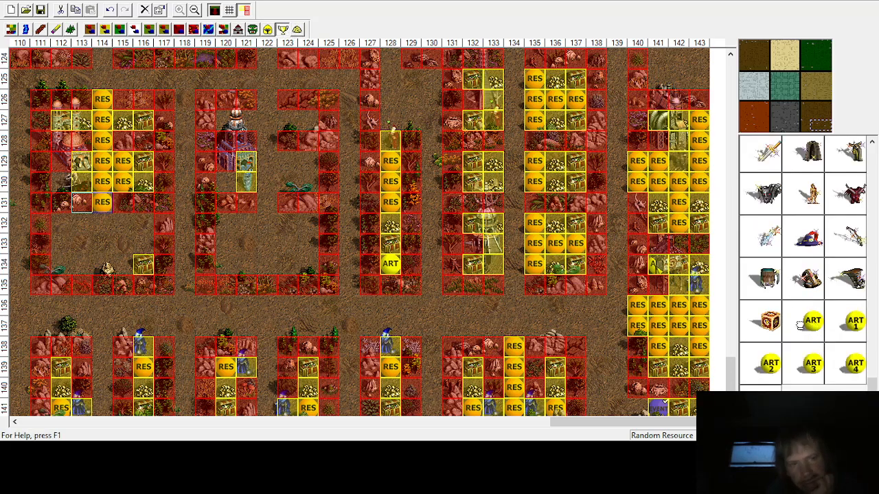
{"action": "left_click", "coordinate": [50, 276]}
{"action": "left_click", "coordinate": [46, 264]}
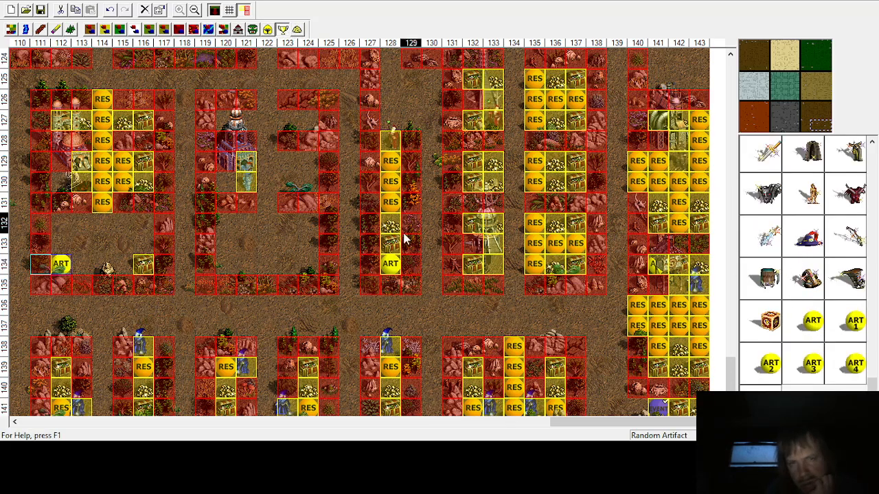
{"action": "left_click", "coordinate": [297, 30]}
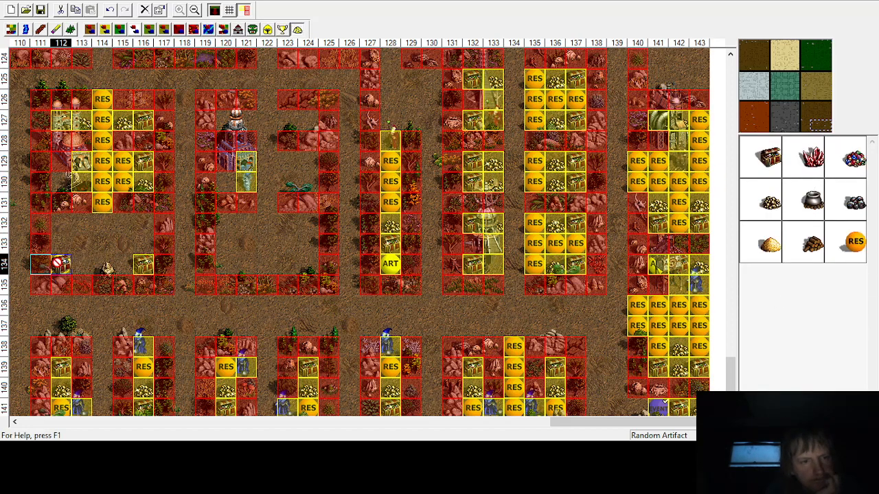
{"action": "left_click", "coordinate": [61, 224]}
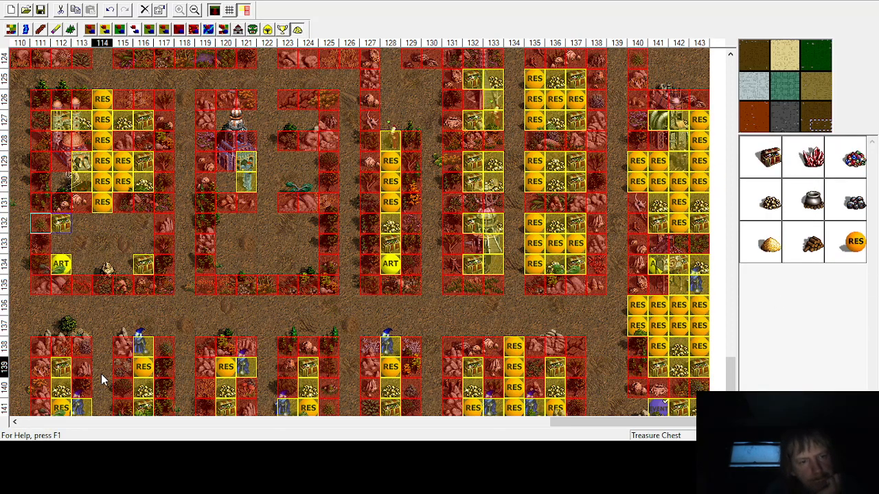
Step: Place gold piles at column 115, row 134 and column 113, row 132, and a random resource at column 113, row 134
{"action": "left_click", "coordinate": [854, 242]}
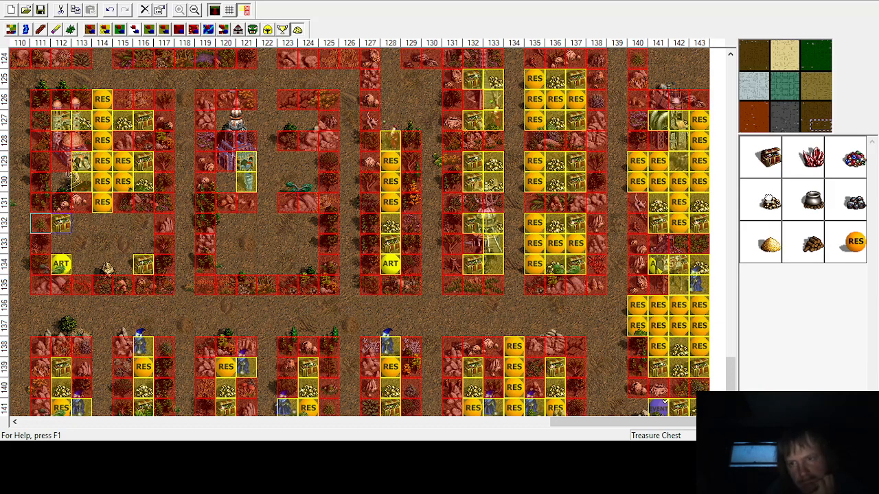
{"action": "left_click", "coordinate": [124, 264]}
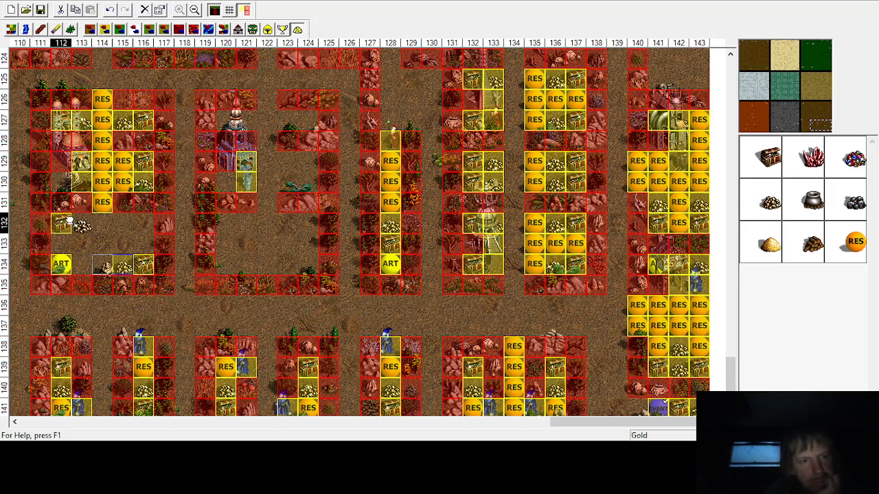
{"action": "left_click", "coordinate": [79, 223]}
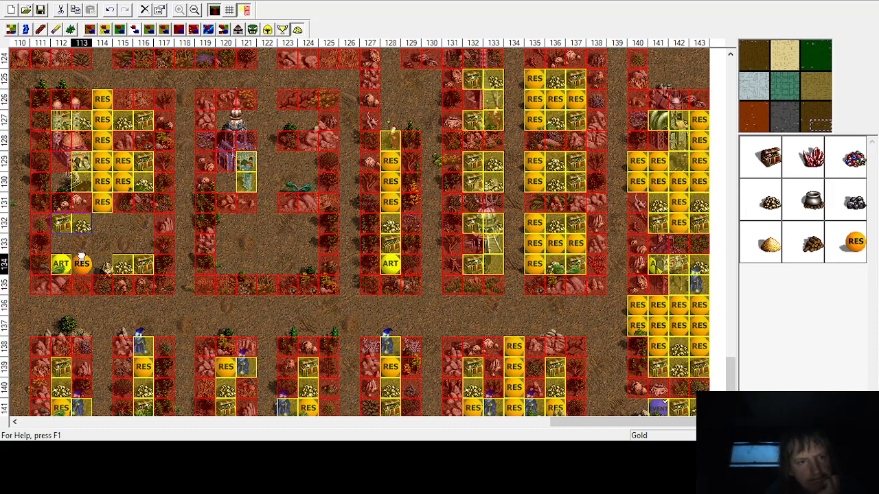
{"action": "left_click", "coordinate": [102, 263]}
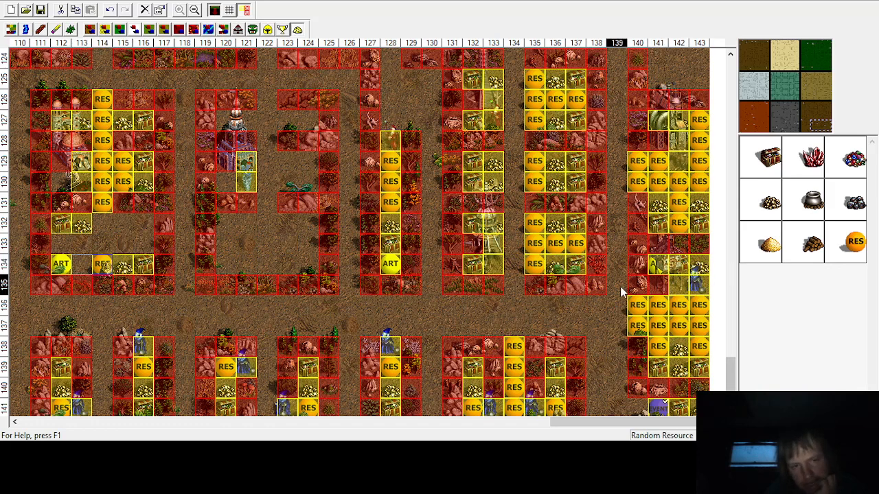
{"action": "left_click_drag", "start_coordinate": [102, 267], "coordinate": [78, 265]}
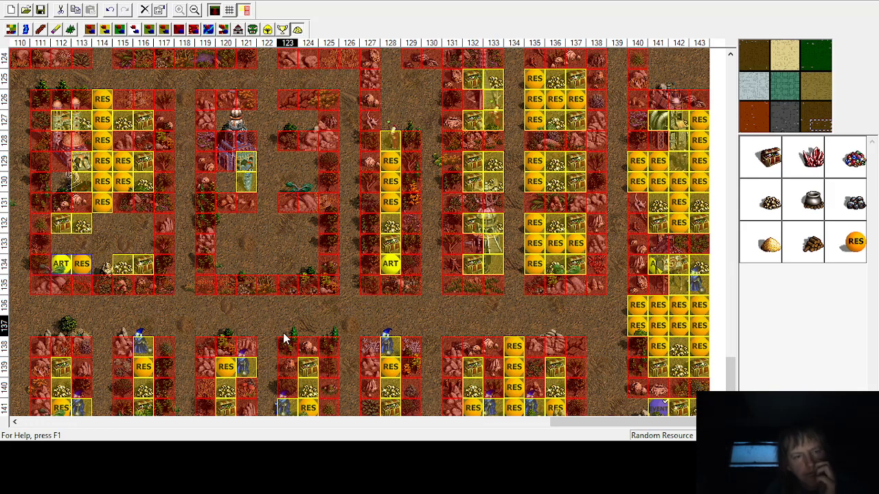
Step: Place a treasure chest at column 116, row 132, and a gold pile at column 115, row 132
{"action": "left_click", "coordinate": [769, 157]}
{"action": "left_click", "coordinate": [138, 229]}
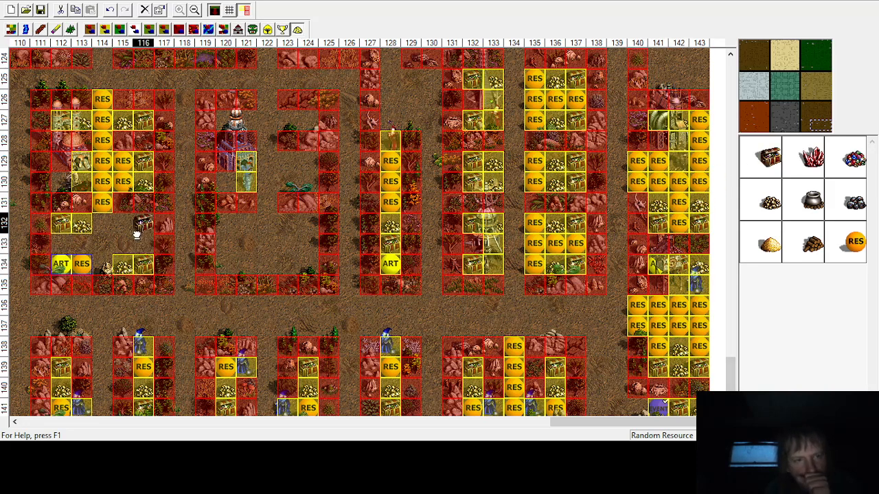
{"action": "left_click", "coordinate": [136, 234]}
{"action": "left_click", "coordinate": [763, 201]}
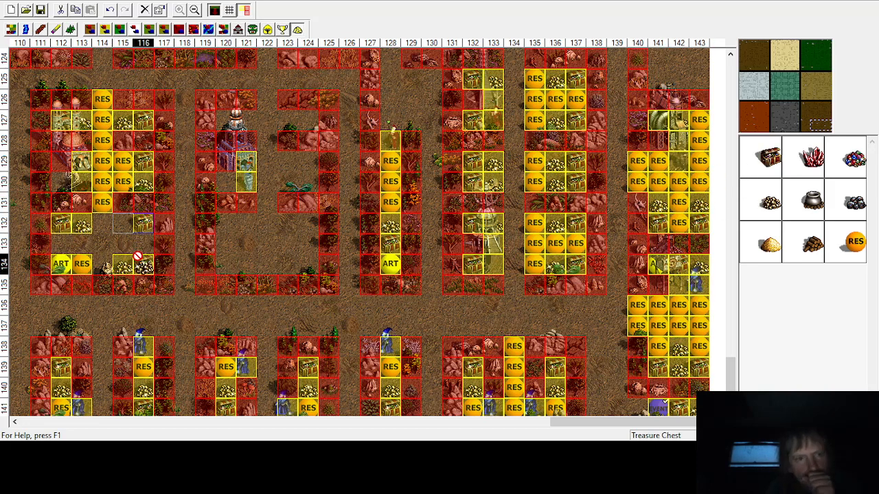
{"action": "left_click", "coordinate": [117, 223]}
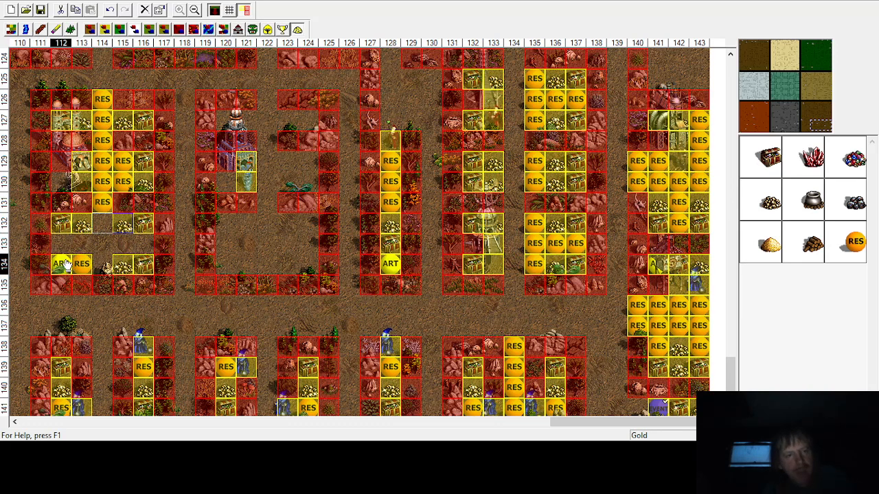
Step: Fill row 133 across columns 112–116, plus column 114 of rows 132 and 134, with random resources
{"action": "left_click", "coordinate": [852, 247]}
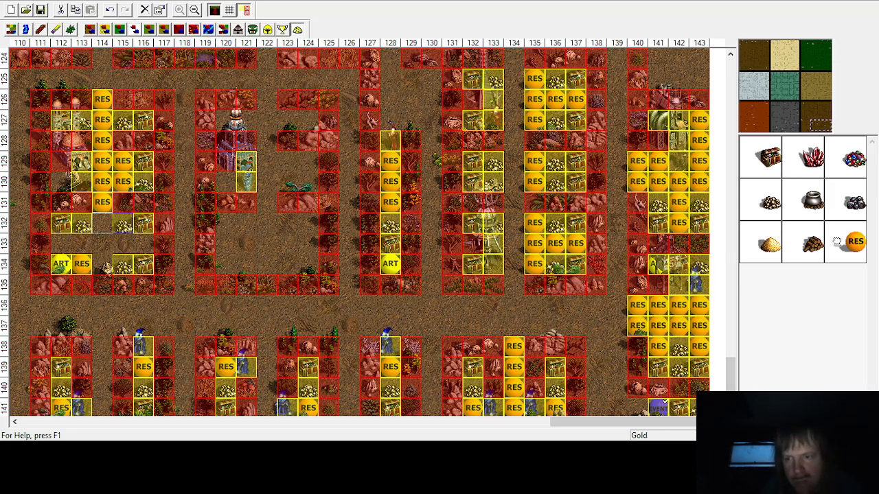
{"action": "left_click", "coordinate": [144, 243]}
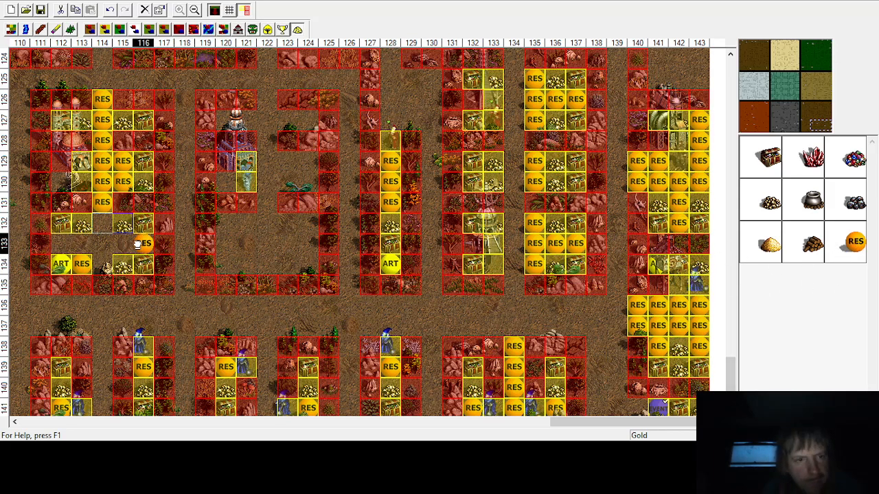
{"action": "left_click", "coordinate": [123, 243]}
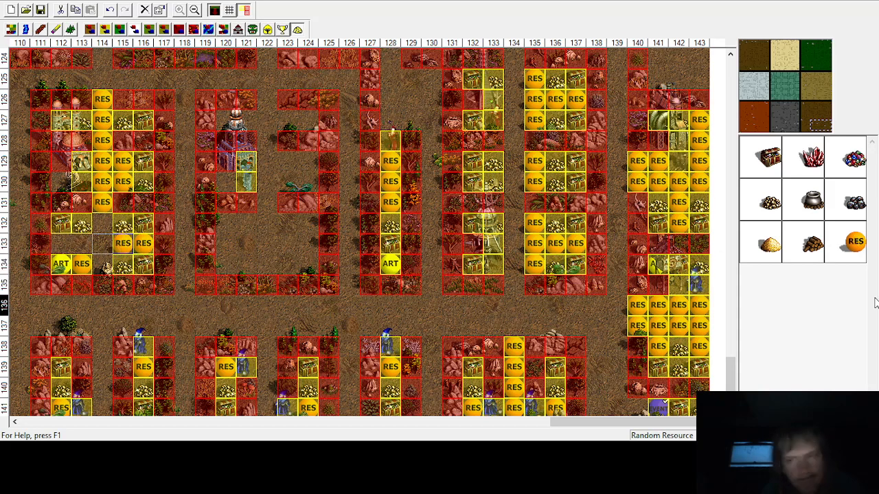
{"action": "left_click", "coordinate": [100, 226]}
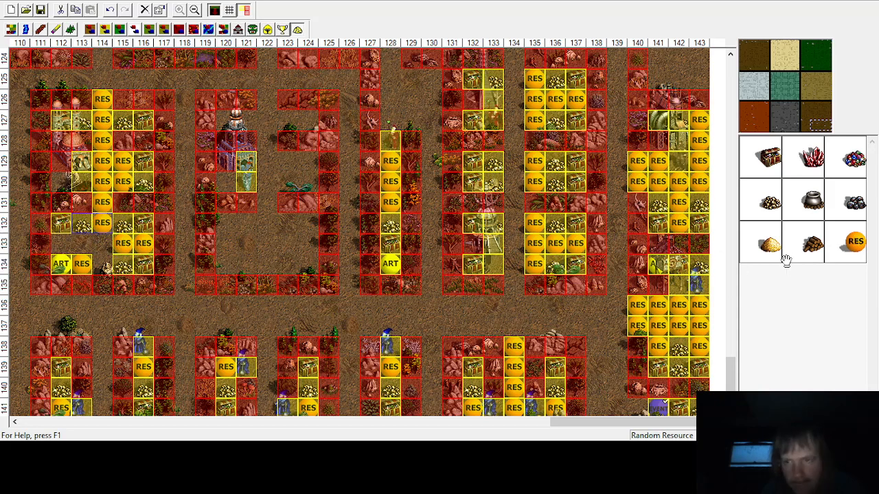
{"action": "left_click", "coordinate": [47, 242]}
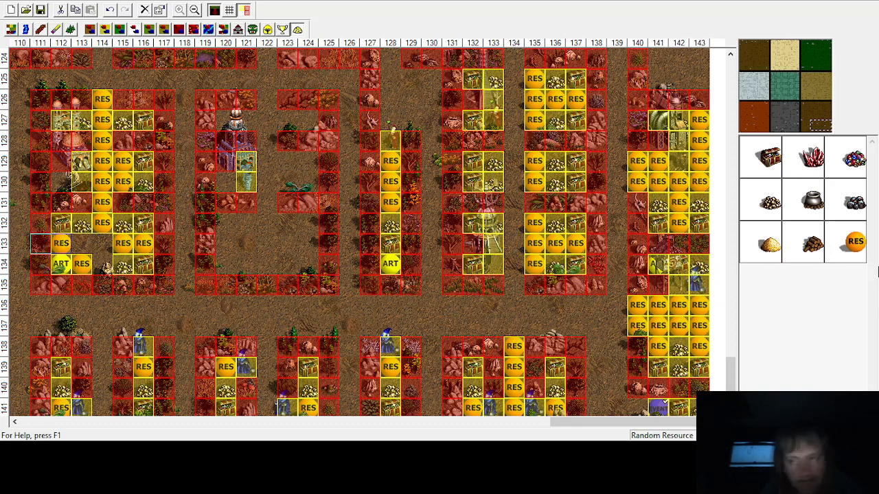
{"action": "left_click", "coordinate": [103, 243]}
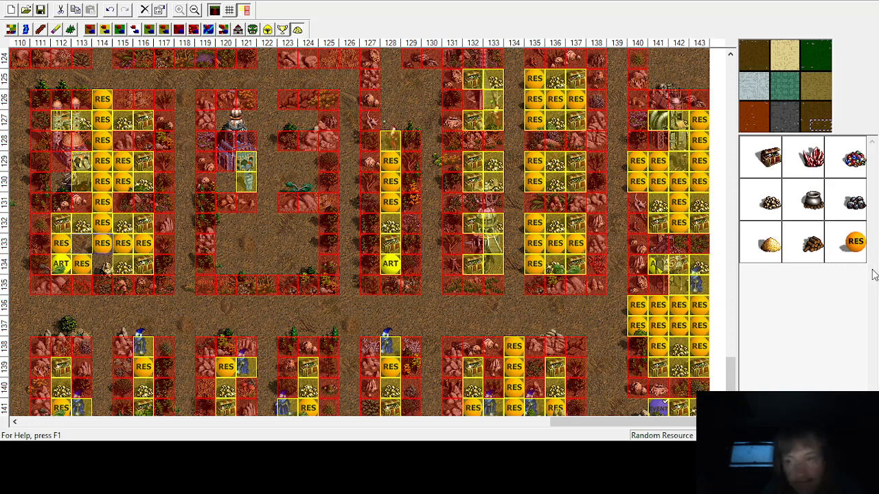
{"action": "left_click", "coordinate": [96, 269]}
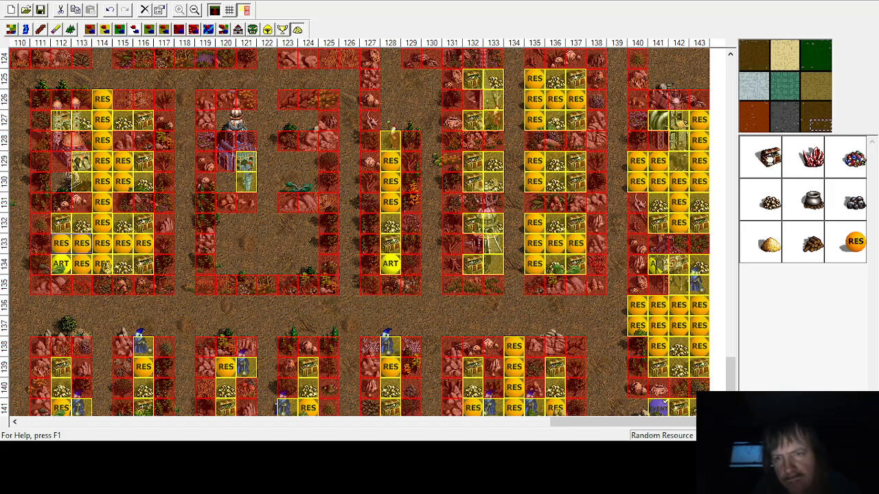
Step: Place treasure chests in row 127 of the next enclosure, around columns 120 and 123
{"action": "left_click", "coordinate": [336, 130]}
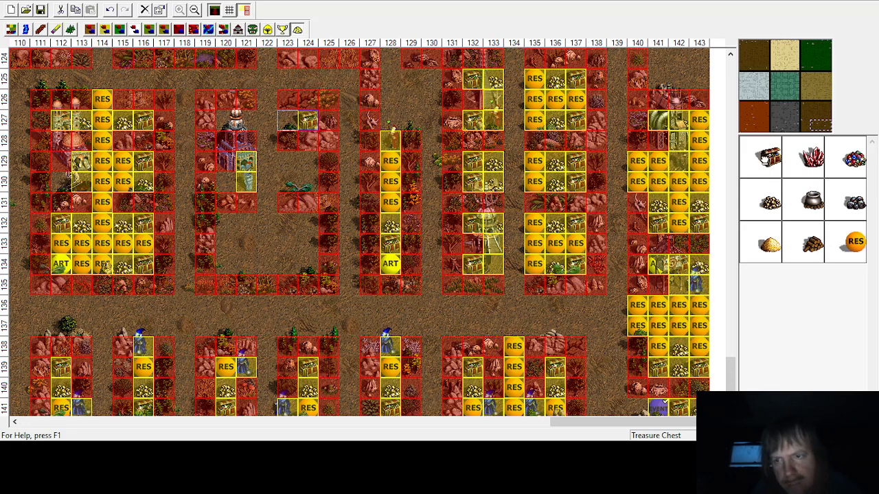
{"action": "left_click", "coordinate": [214, 118]}
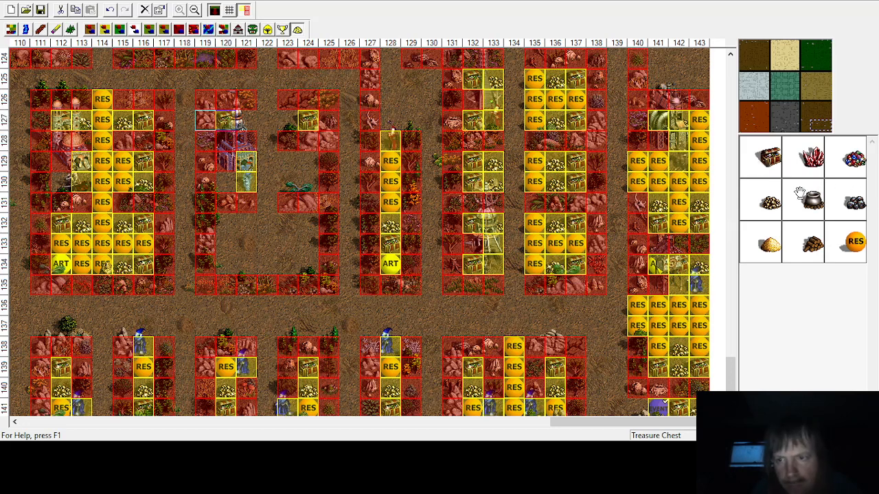
{"action": "left_click", "coordinate": [288, 122]}
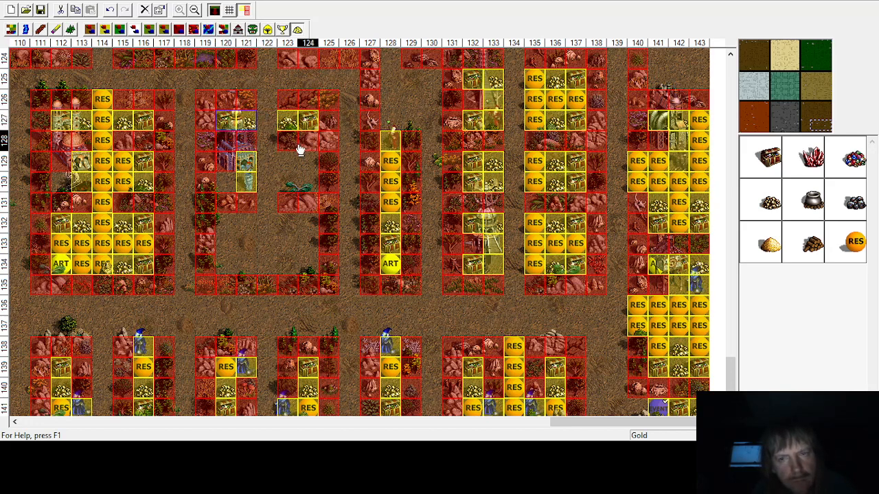
Step: Place random resources in column 122, rows 126 to 128
{"action": "left_click", "coordinate": [851, 243]}
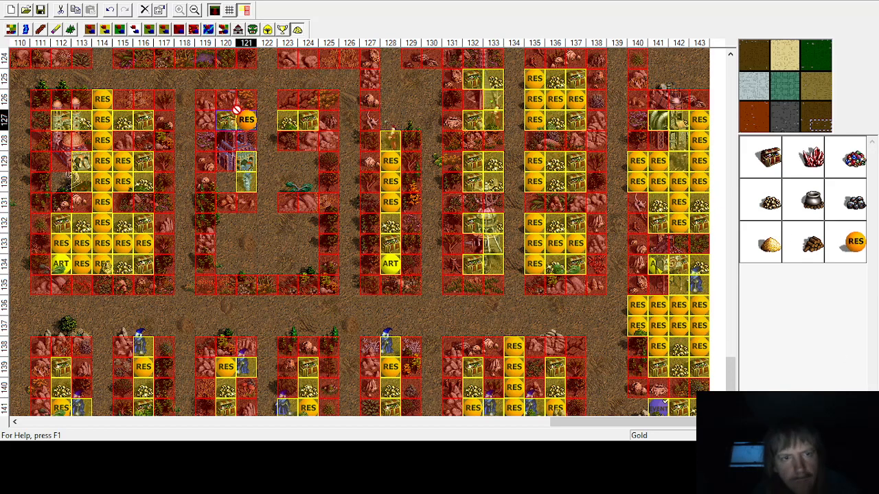
{"action": "left_click", "coordinate": [249, 117]}
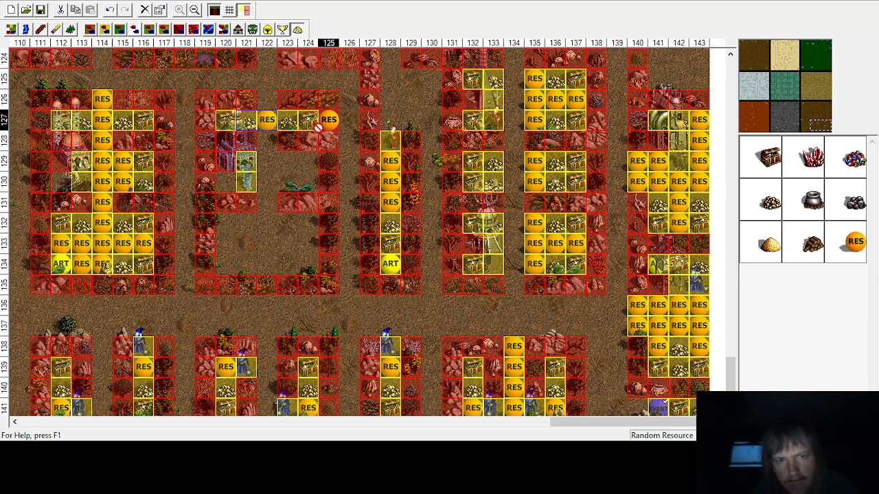
{"action": "left_click", "coordinate": [267, 100]}
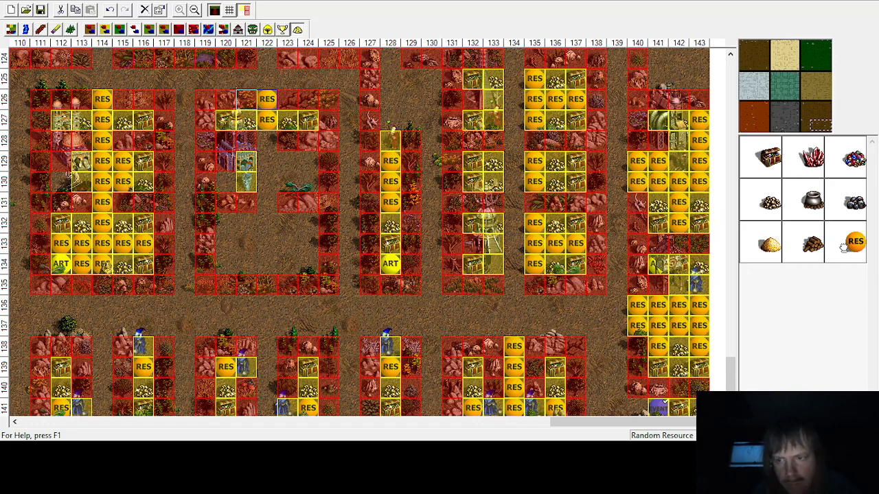
{"action": "left_click", "coordinate": [267, 140]}
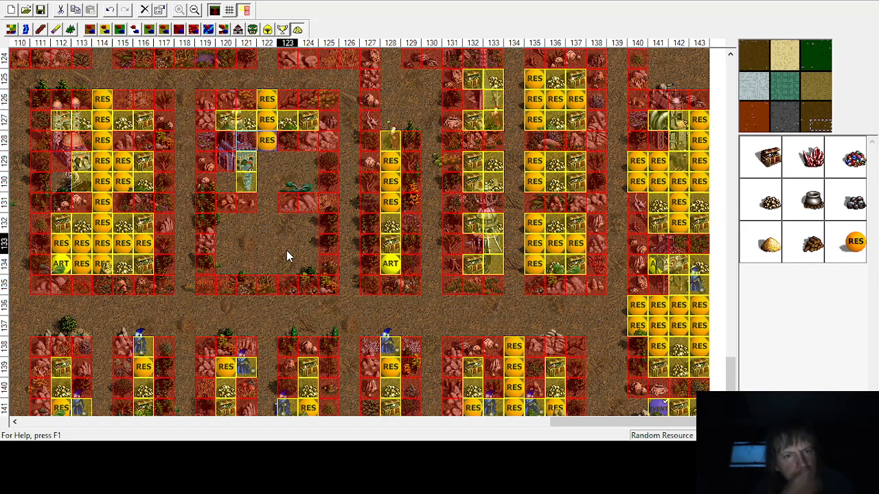
Step: Place treasure chests at column 124, row 129 and column 120, row 130
{"action": "left_click", "coordinate": [769, 156]}
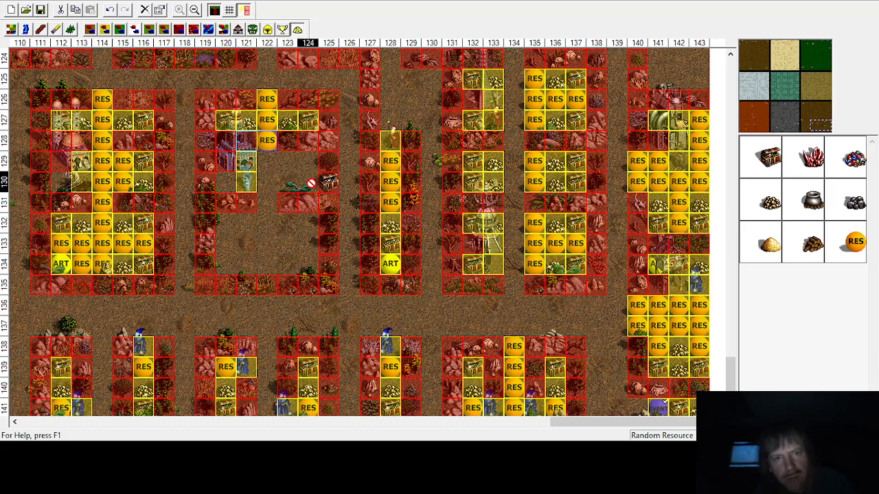
{"action": "left_click", "coordinate": [290, 162]}
{"action": "left_click", "coordinate": [774, 162]}
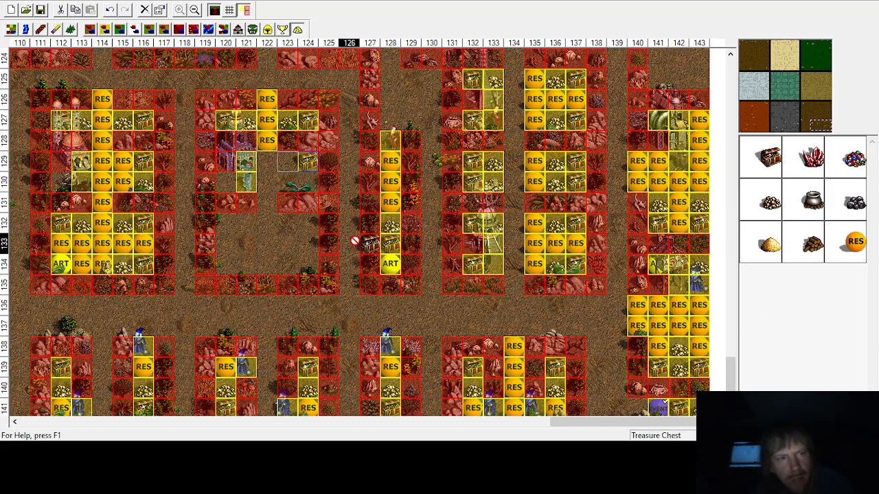
{"action": "right_click", "coordinate": [209, 181]}
{"action": "left_click", "coordinate": [205, 184]}
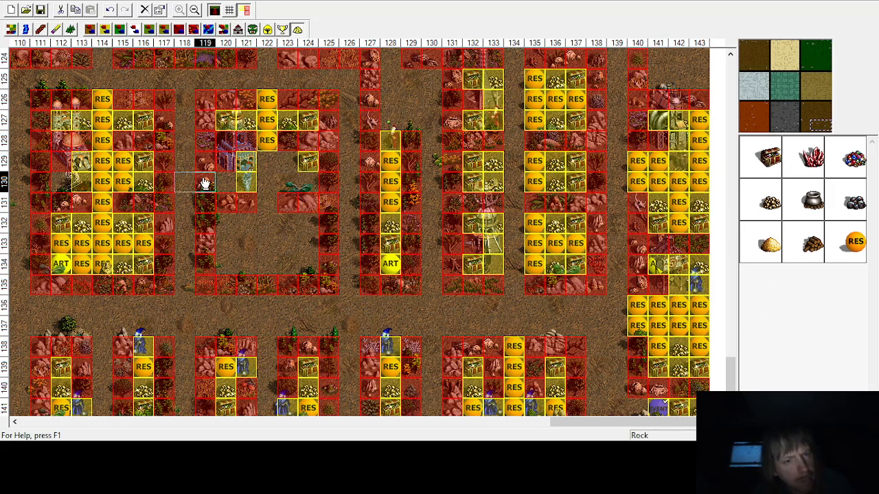
{"action": "left_click", "coordinate": [768, 159]}
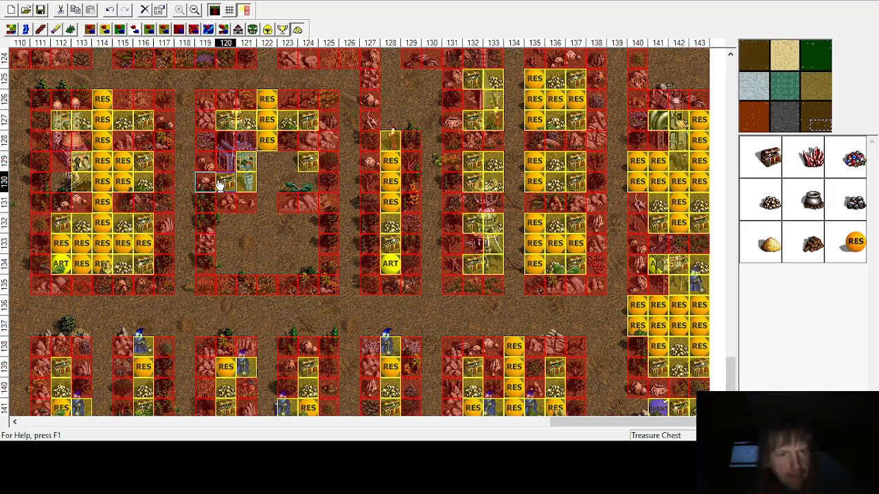
Step: Fill columns 122–123 of rows 129–130 and column 122 of row 131 with random resources
{"action": "left_click", "coordinate": [758, 209]}
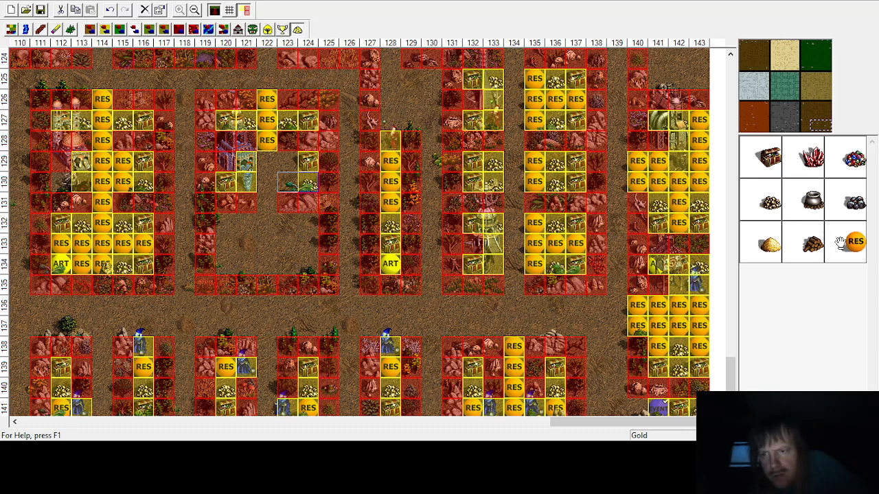
{"action": "left_click", "coordinate": [256, 199]}
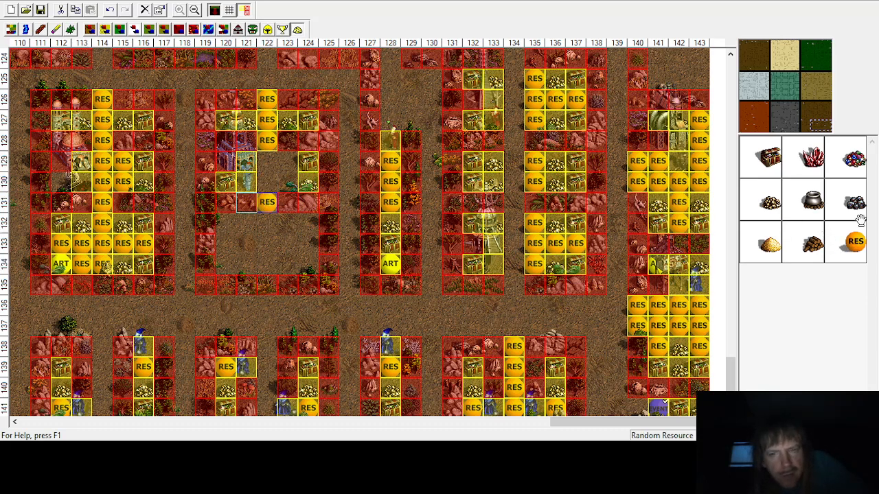
{"action": "left_click", "coordinate": [267, 180]}
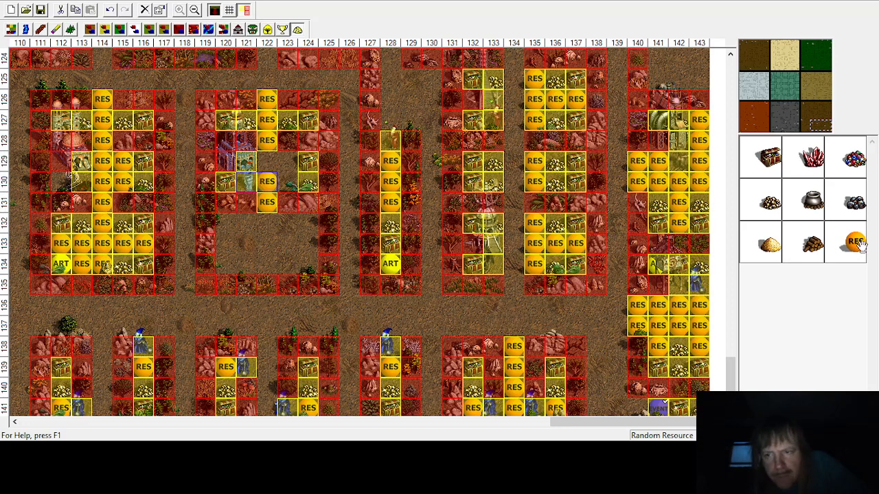
{"action": "left_click", "coordinate": [288, 181]}
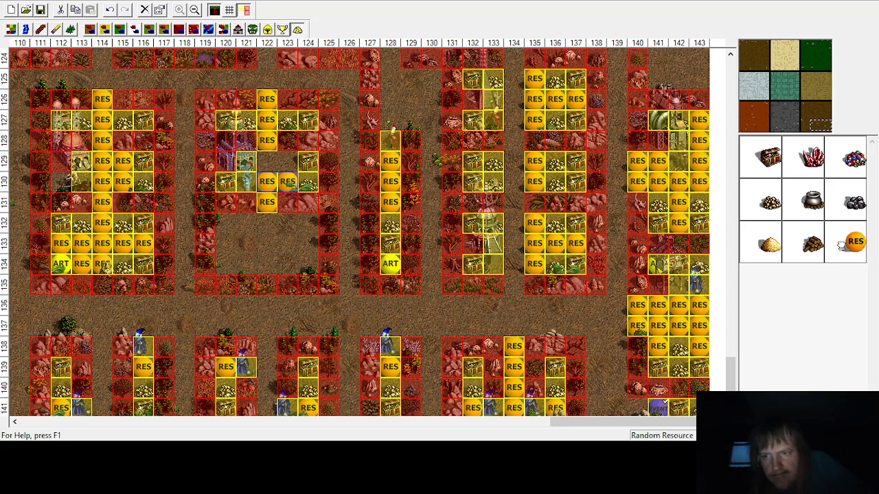
{"action": "left_click", "coordinate": [287, 160]}
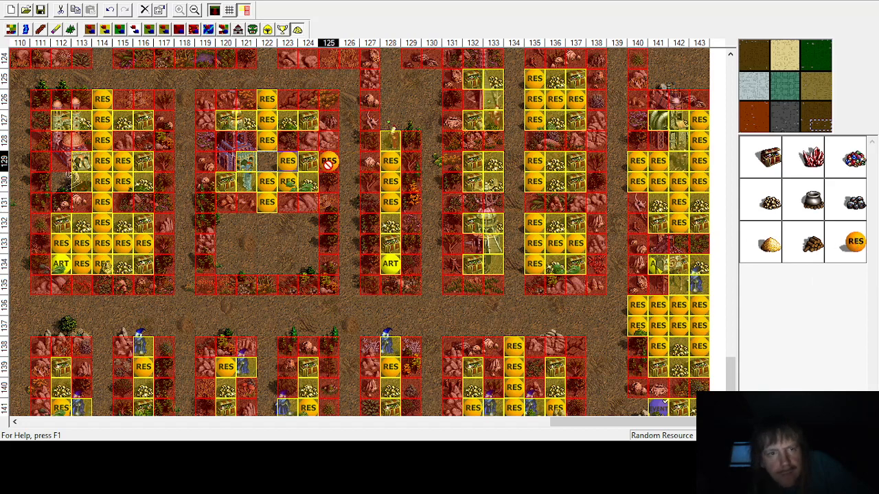
{"action": "left_click", "coordinate": [267, 159]}
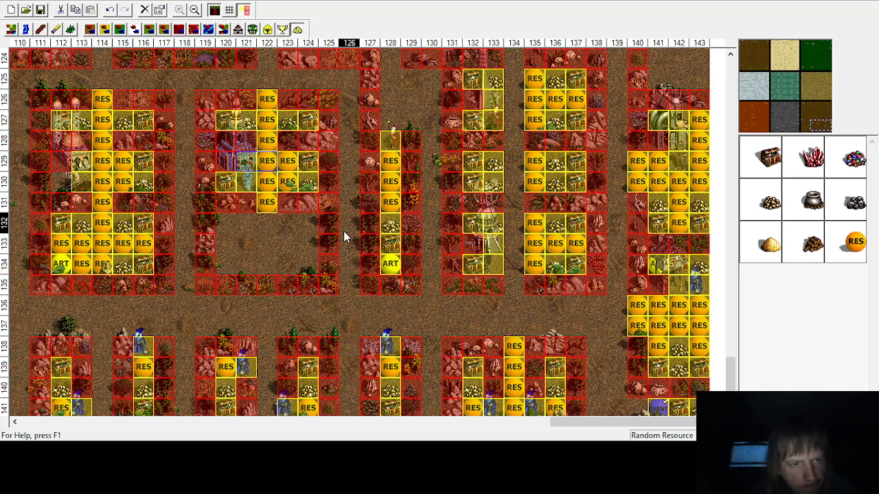
Step: Place treasure chests inside the enclosure at columns 124 and 120 of row 132
{"action": "left_click", "coordinate": [764, 163]}
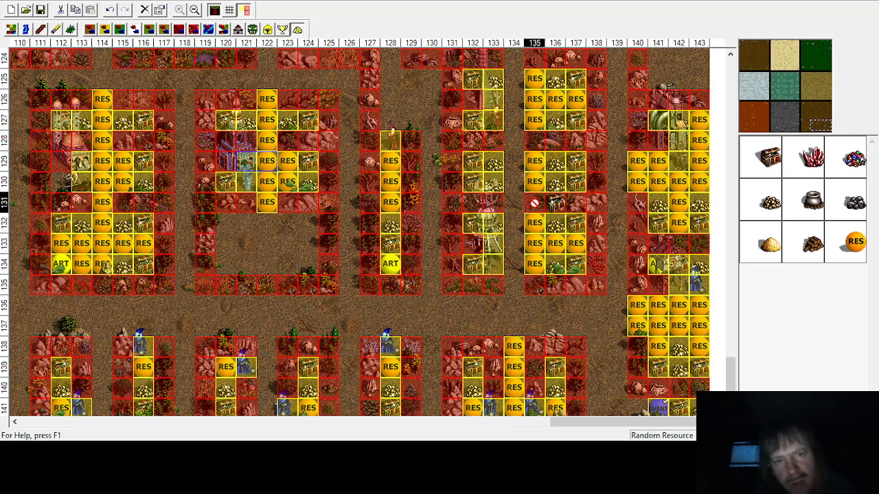
{"action": "left_click", "coordinate": [308, 223]}
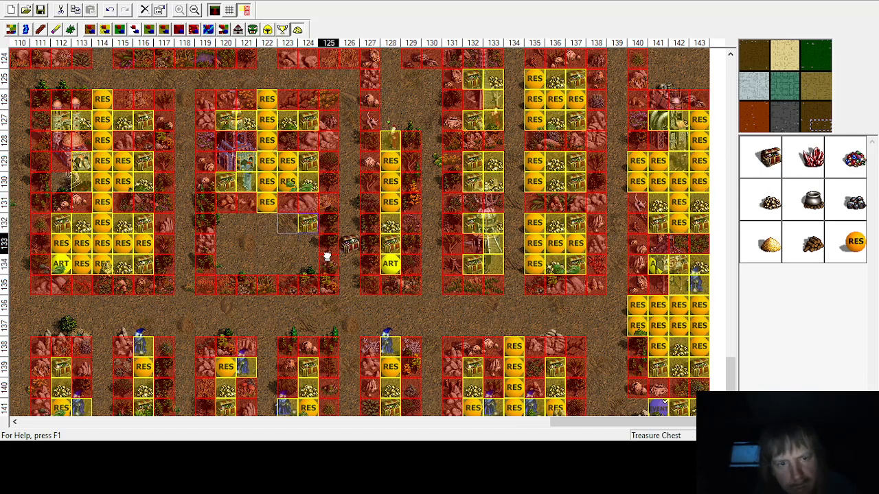
{"action": "left_click", "coordinate": [764, 163]}
{"action": "left_click", "coordinate": [229, 225]}
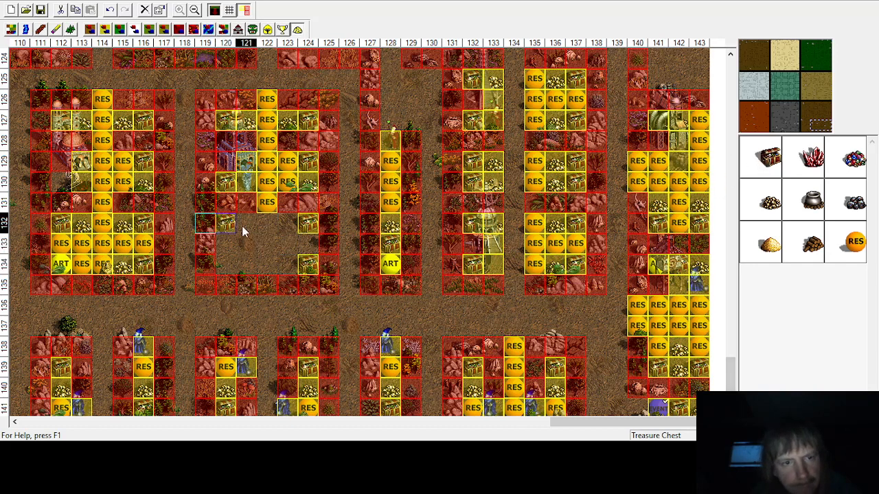
Step: Place a treasure chest at column 120, row 134 and gold at columns 121 and 123 of rows 132 and 134
{"action": "left_click", "coordinate": [776, 169]}
{"action": "left_click", "coordinate": [222, 261]}
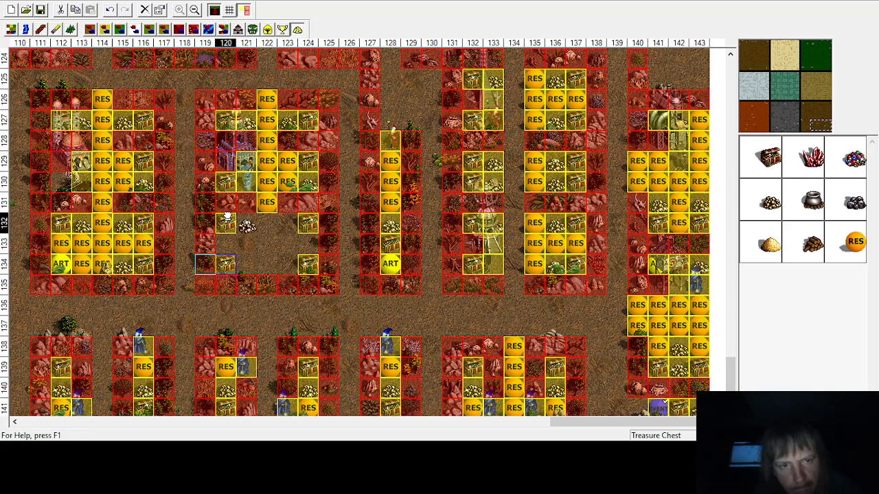
{"action": "left_click", "coordinate": [288, 223]}
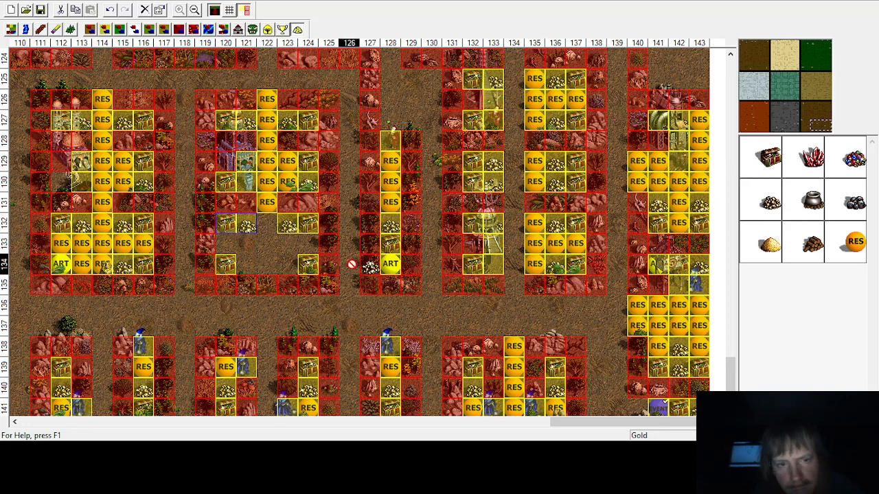
{"action": "left_click", "coordinate": [284, 263]}
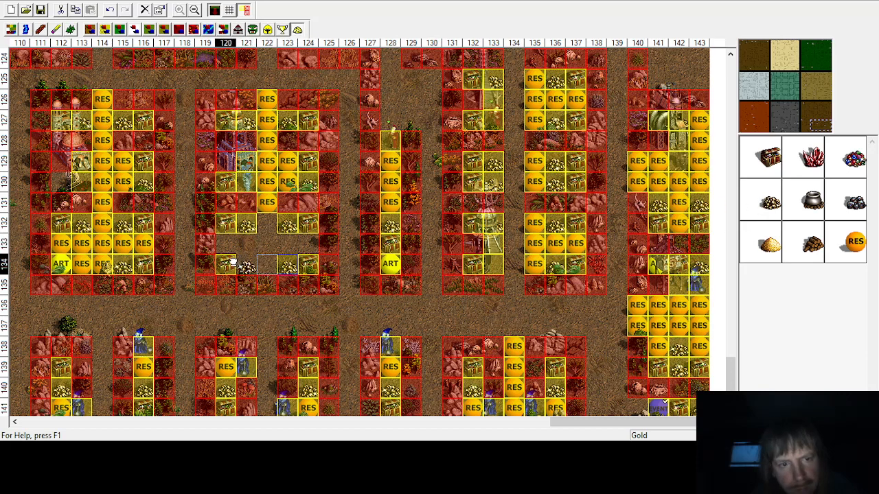
{"action": "left_click", "coordinate": [244, 263]}
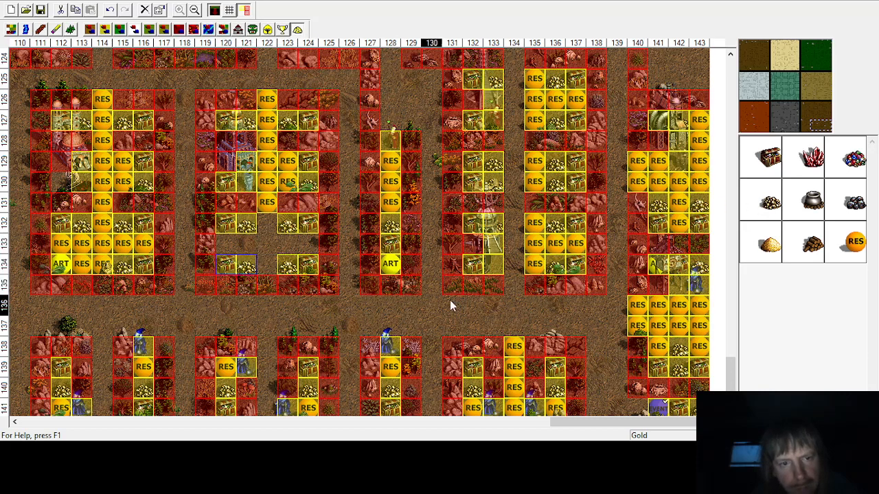
Step: Fill row 133 from column 120 to 124, plus column 122 of rows 132 and 134, with random resources
{"action": "left_click", "coordinate": [851, 249]}
{"action": "left_click", "coordinate": [308, 243]}
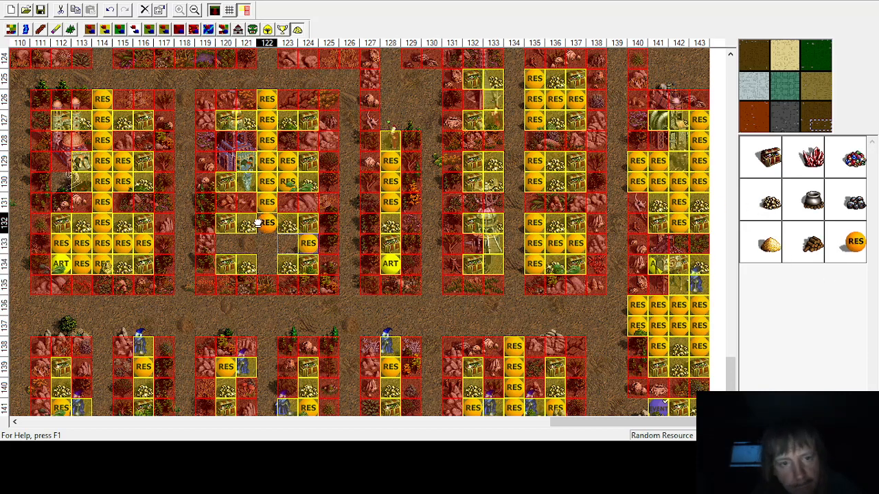
{"action": "left_click", "coordinate": [288, 243]}
{"action": "left_click", "coordinate": [246, 243]}
{"action": "left_click_drag", "start_coordinate": [225, 241], "coordinate": [268, 228]}
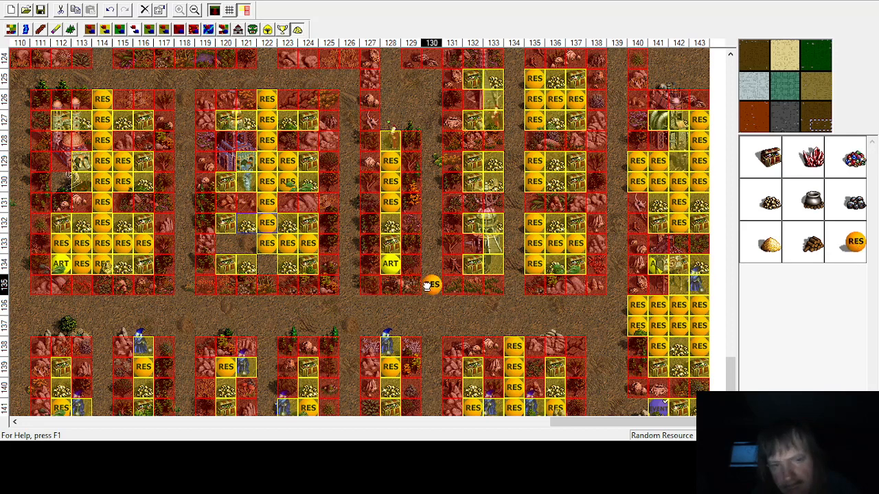
{"action": "left_click", "coordinate": [267, 264]}
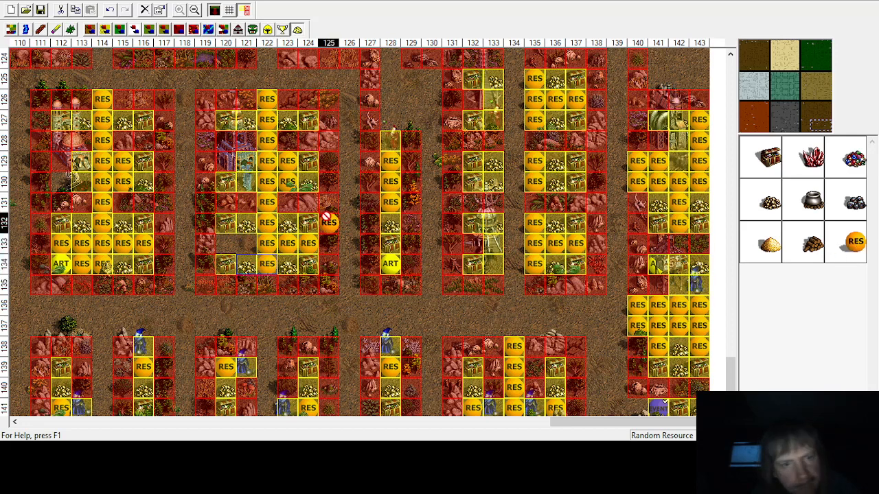
{"action": "left_click", "coordinate": [245, 243]}
{"action": "left_click", "coordinate": [226, 243]}
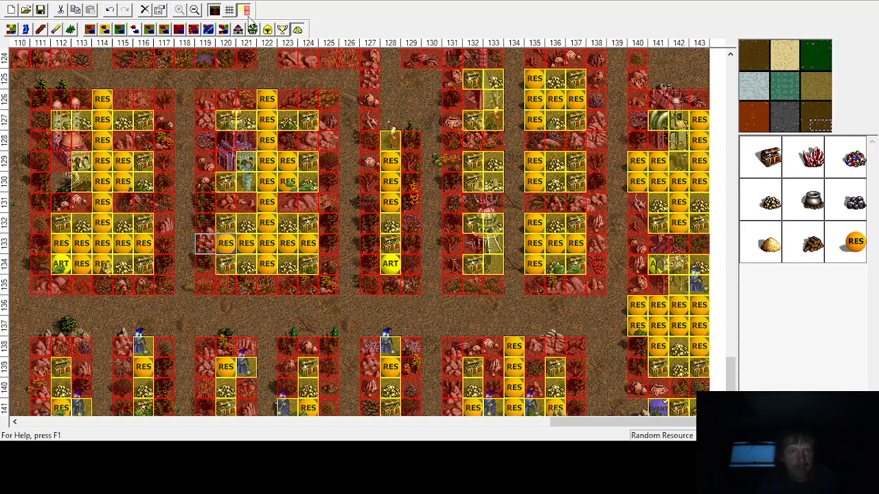
Step: Place treasure chests at column 96, rows 118 and 122, and gold at column 97, row 118
{"action": "left_click", "coordinate": [194, 9]}
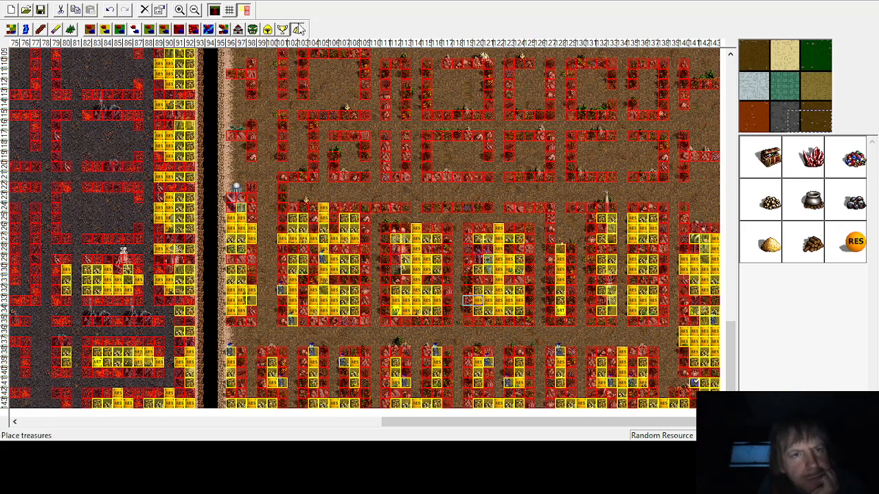
{"action": "left_click", "coordinate": [180, 10]}
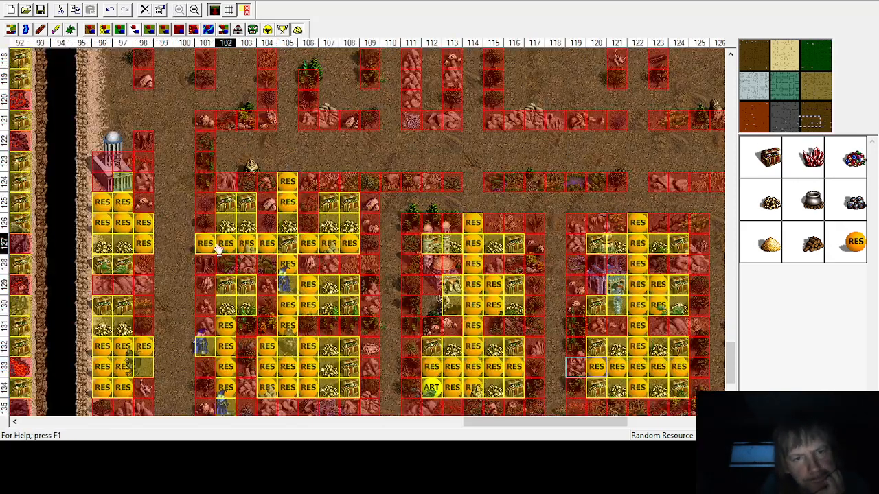
{"action": "scroll", "coordinate": [186, 234], "scroll_direction": "up", "scroll_amount": 3}
{"action": "scroll", "coordinate": [159, 254], "scroll_direction": "down", "scroll_amount": 3}
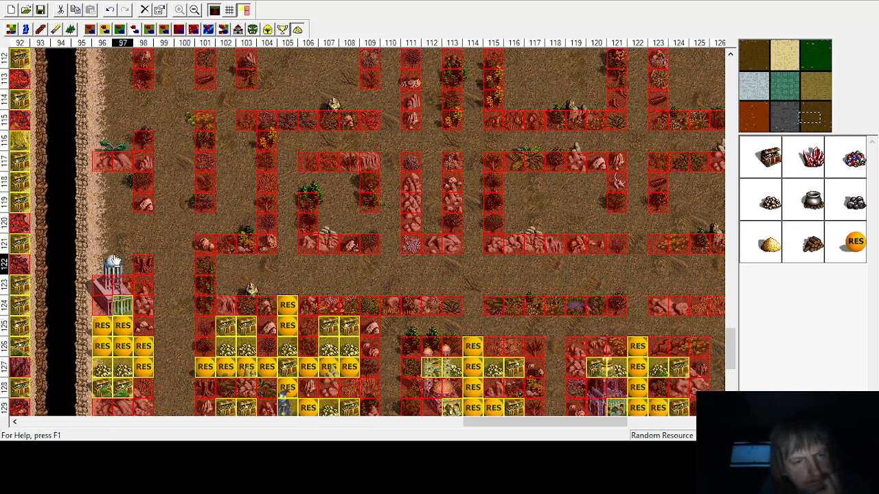
{"action": "left_click", "coordinate": [770, 158]}
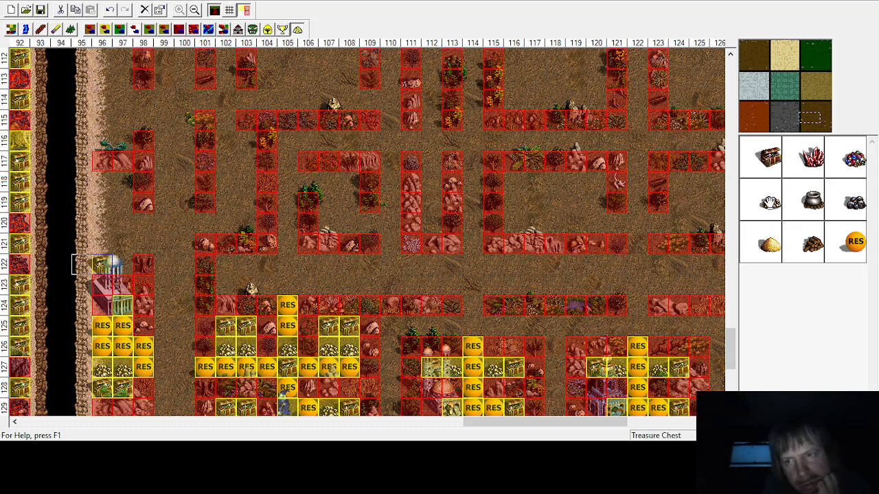
{"action": "left_click", "coordinate": [109, 259]}
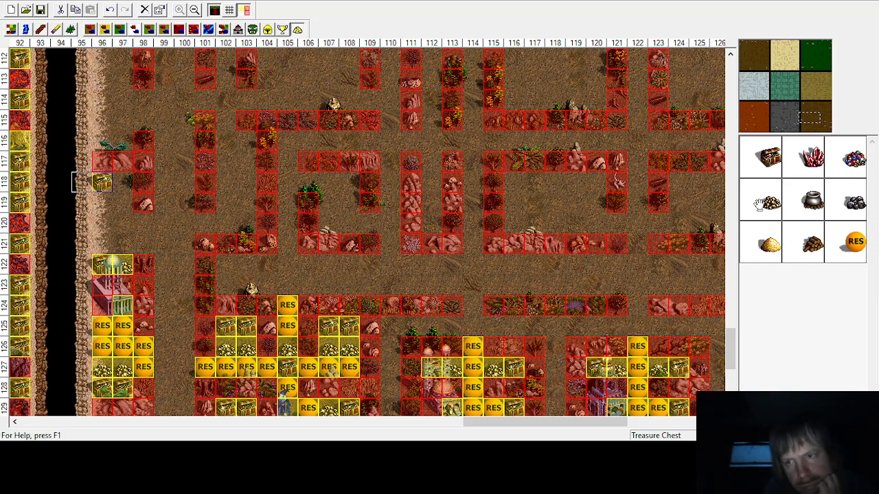
{"action": "left_click", "coordinate": [126, 184]}
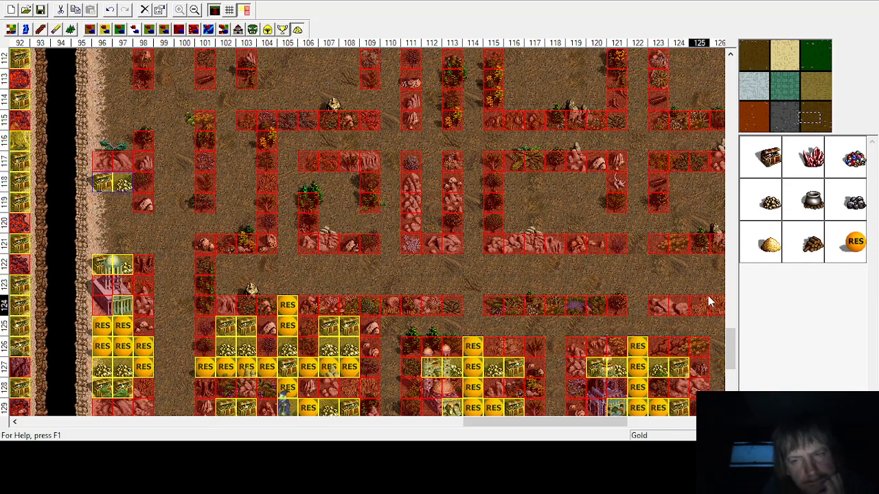
Step: Fill columns 96 to 98 of rows 119 to 121 with random resources
{"action": "left_click", "coordinate": [855, 240]}
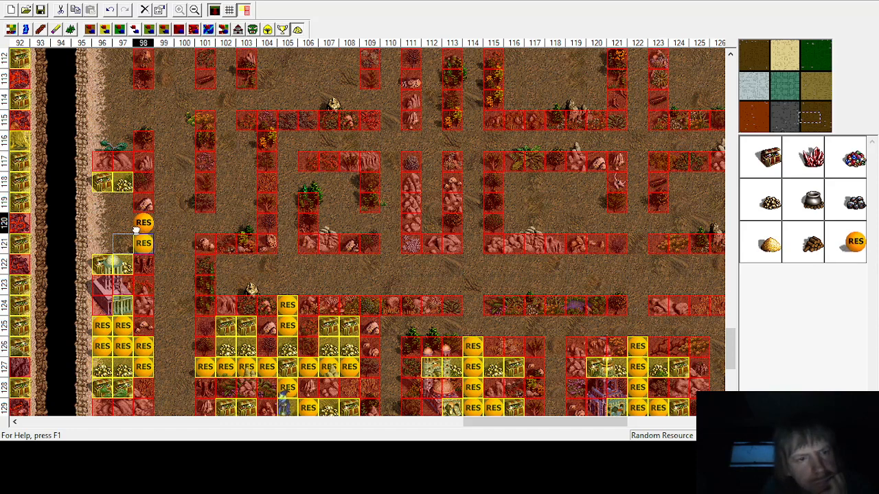
{"action": "left_click", "coordinate": [144, 223]}
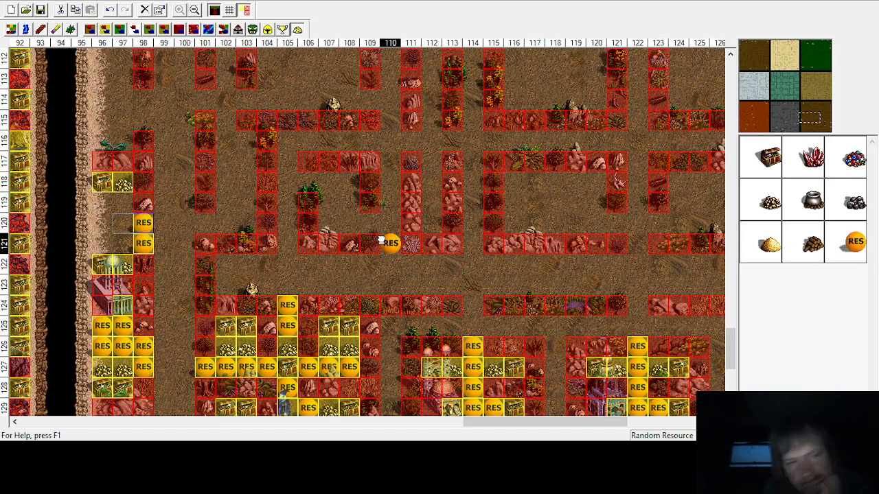
{"action": "left_click", "coordinate": [122, 242]}
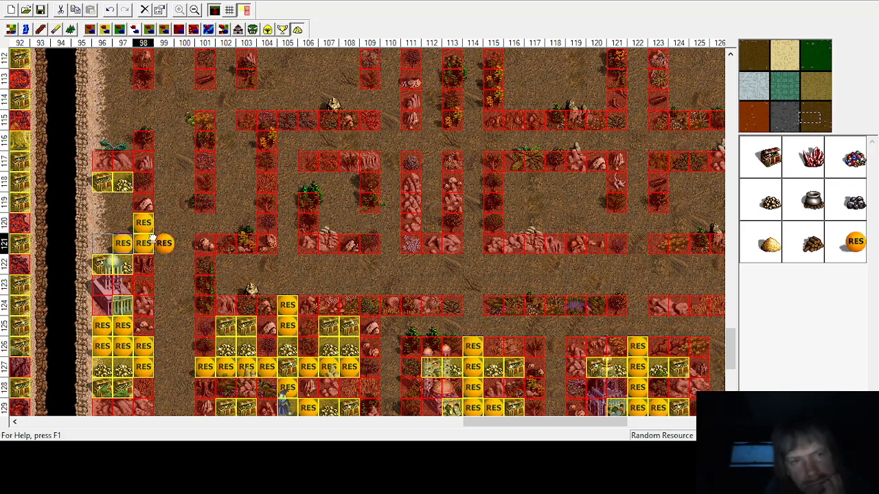
{"action": "left_click", "coordinate": [102, 222]}
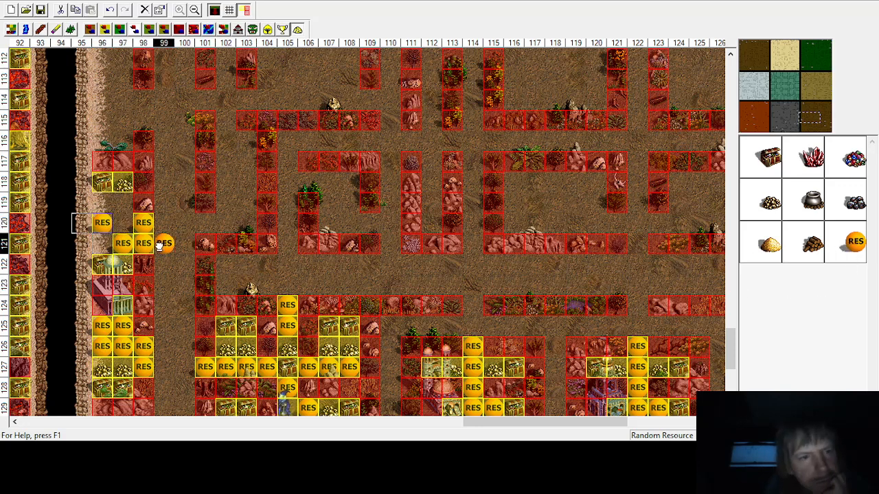
{"action": "left_click", "coordinate": [96, 251]}
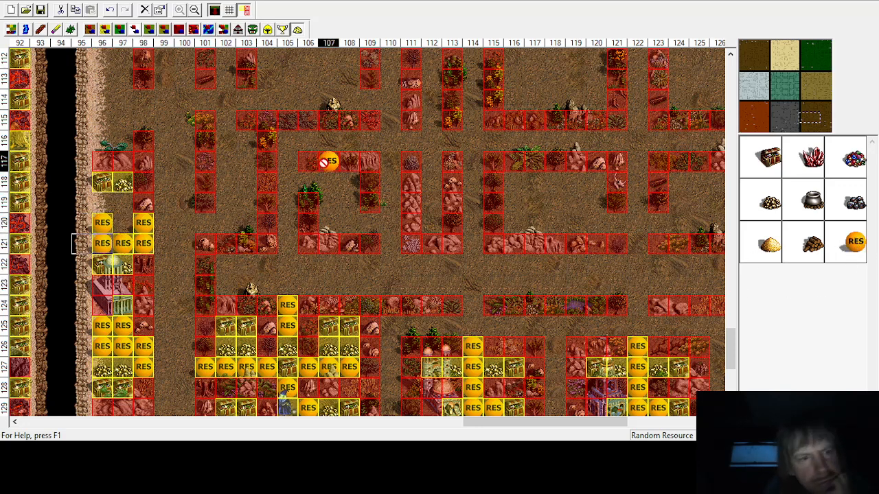
{"action": "left_click", "coordinate": [123, 202]}
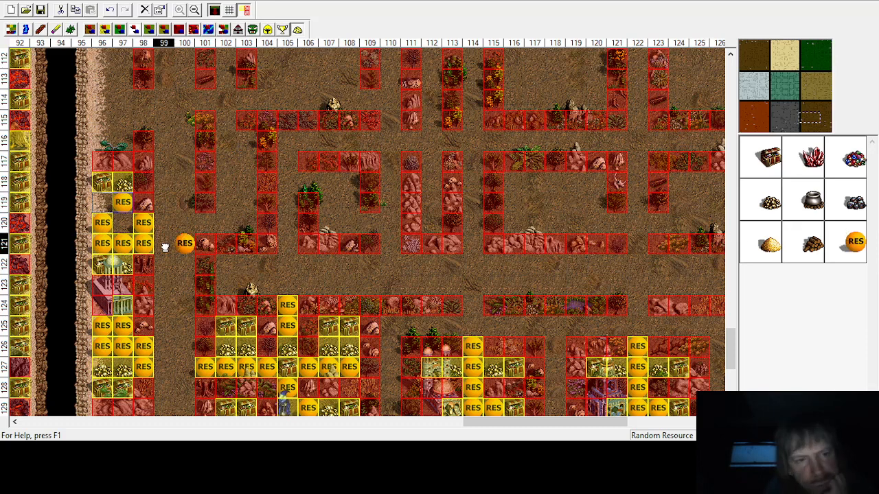
{"action": "left_click", "coordinate": [122, 225]}
{"action": "left_click", "coordinate": [854, 242]}
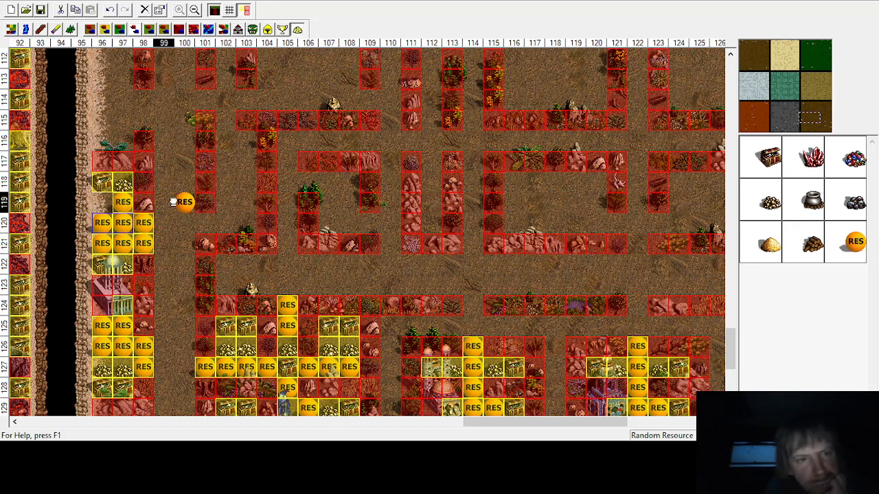
{"action": "left_click", "coordinate": [99, 203]}
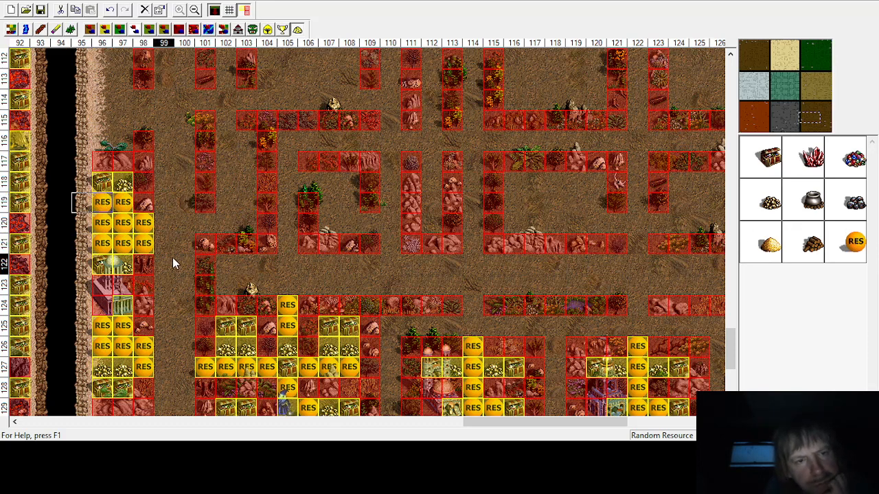
Step: Place treasure chests and gold in the small enclosures at columns 107 and 112, rows 119 to 120
{"action": "scroll", "coordinate": [172, 257], "scroll_direction": "up", "scroll_amount": 2}
{"action": "scroll", "coordinate": [172, 258], "scroll_direction": "down", "scroll_amount": 3}
{"action": "scroll", "coordinate": [172, 257], "scroll_direction": "down", "scroll_amount": 1}
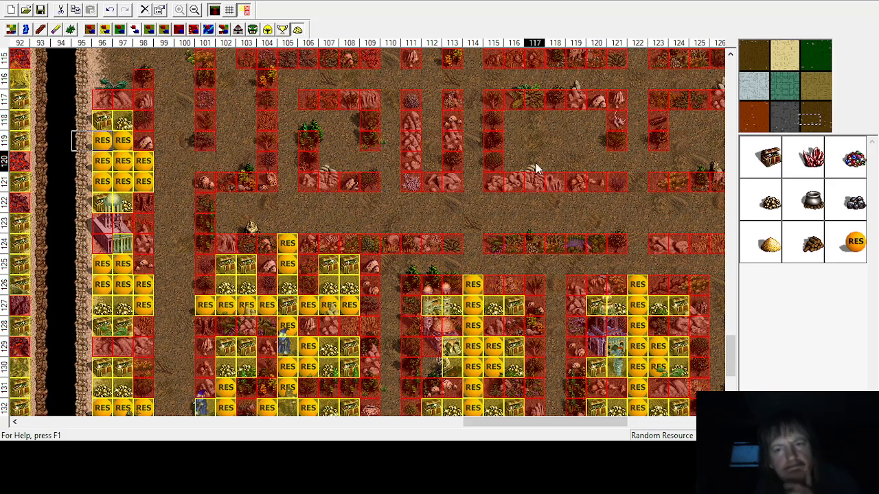
{"action": "left_click", "coordinate": [770, 160]}
{"action": "left_click", "coordinate": [316, 160]}
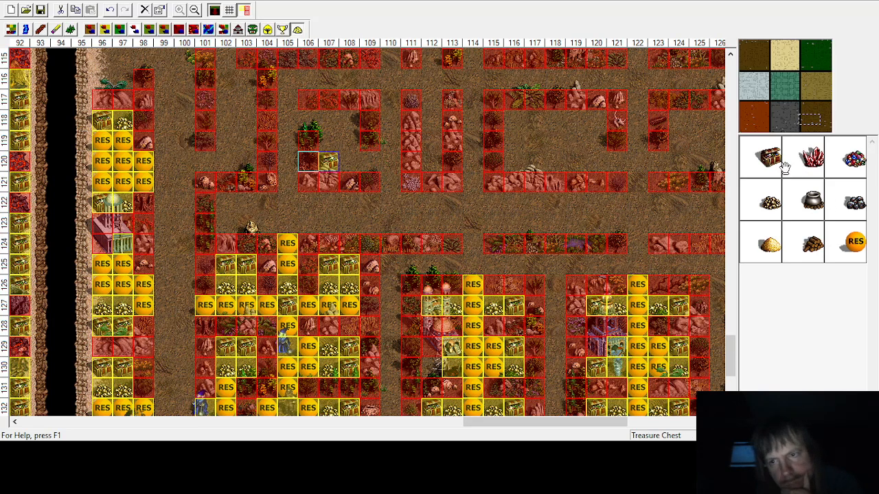
{"action": "left_click", "coordinate": [349, 120]}
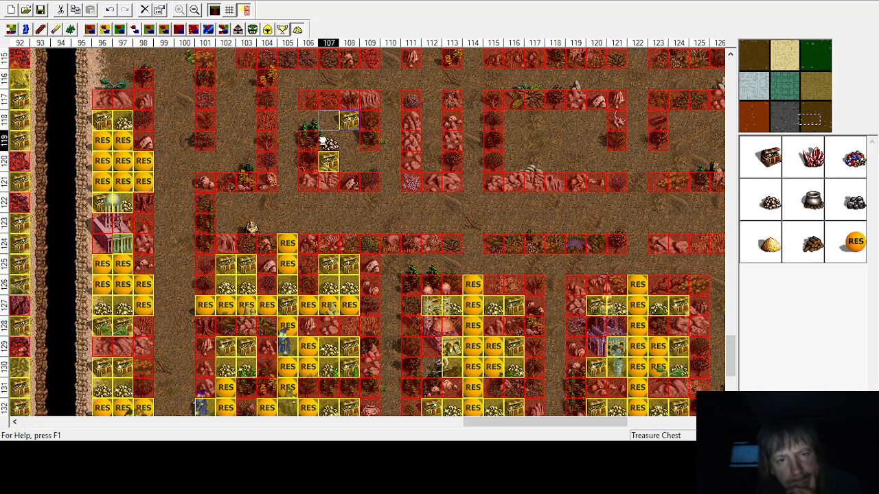
{"action": "left_click", "coordinate": [328, 141]}
{"action": "left_click_drag", "start_coordinate": [352, 124], "coordinate": [431, 165]}
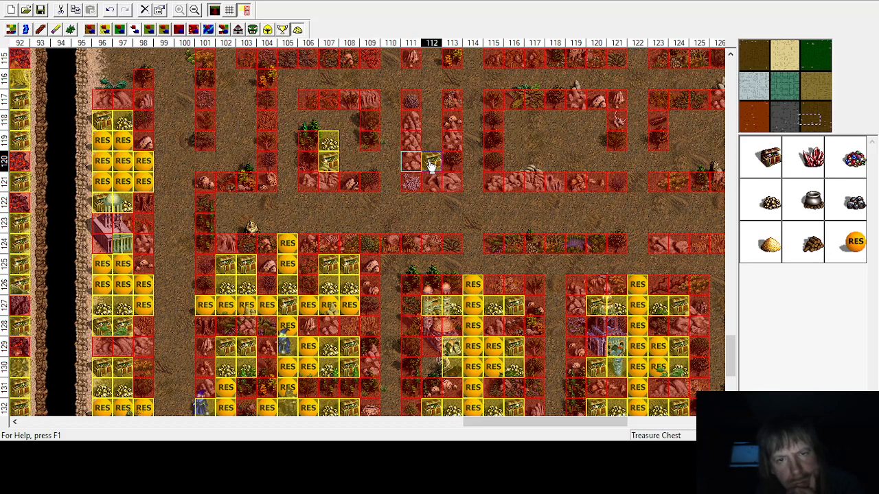
{"action": "left_click", "coordinate": [427, 146]}
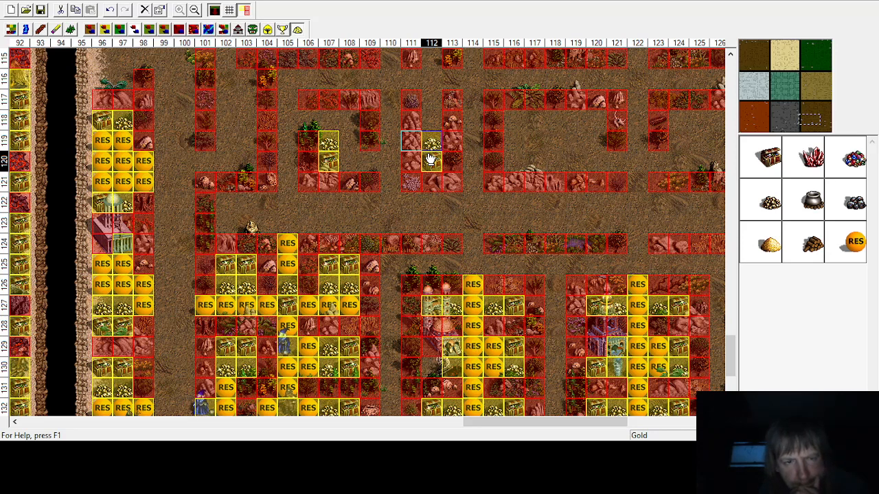
Step: Place gold and a treasure chest at column 103, rows 119 to 120, and a treasure chest at column 116, row 120
{"action": "left_click", "coordinate": [770, 159]}
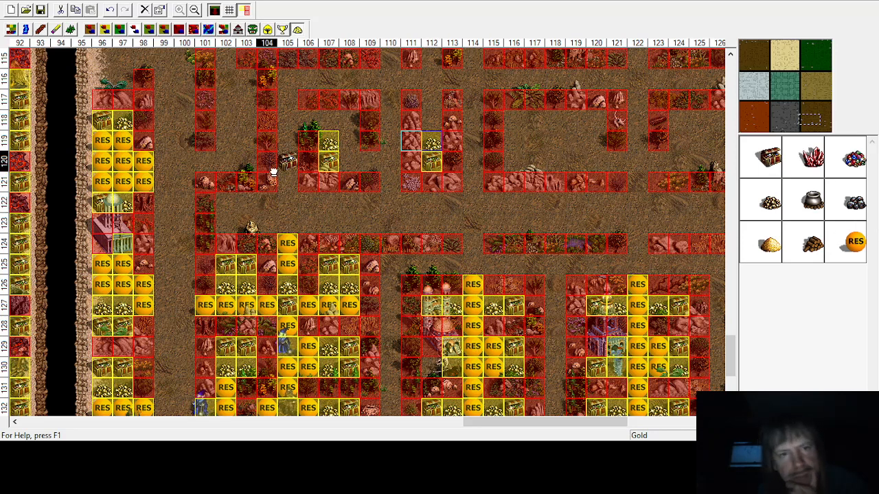
{"action": "left_click", "coordinate": [245, 164]}
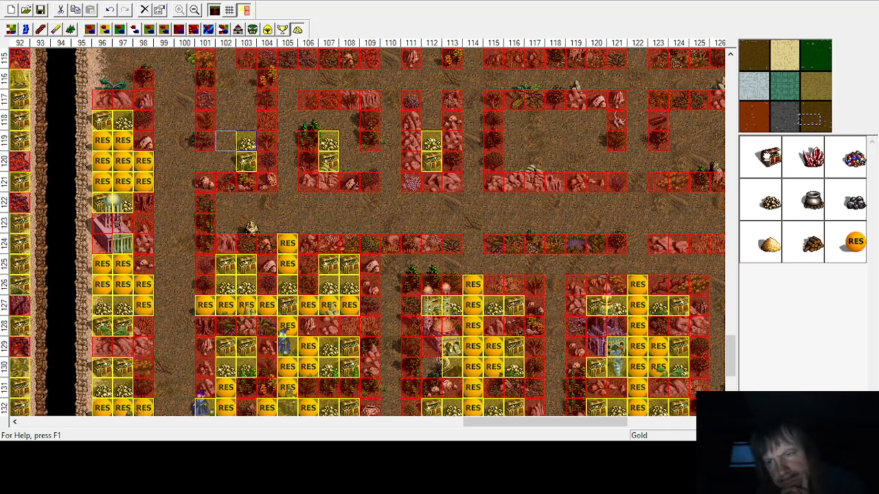
{"action": "left_click", "coordinate": [491, 159]}
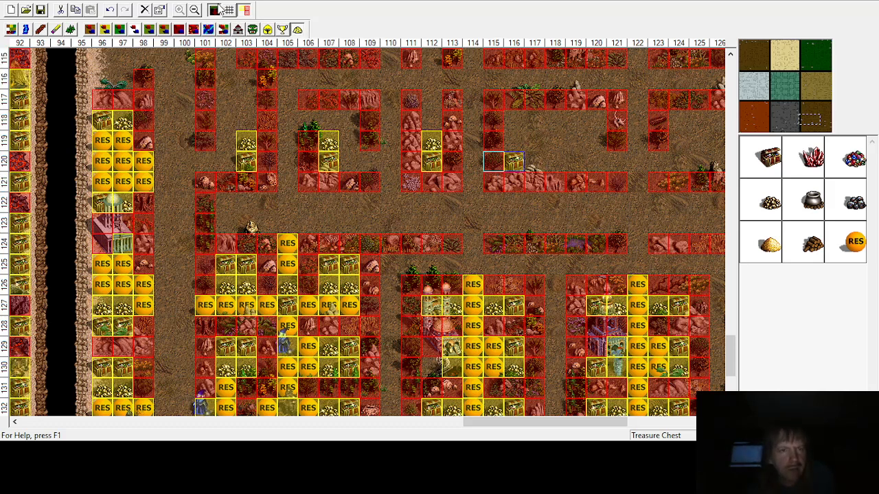
Step: Place a Master Gremlin monster at column 109, row 120
{"action": "left_click", "coordinate": [252, 29]}
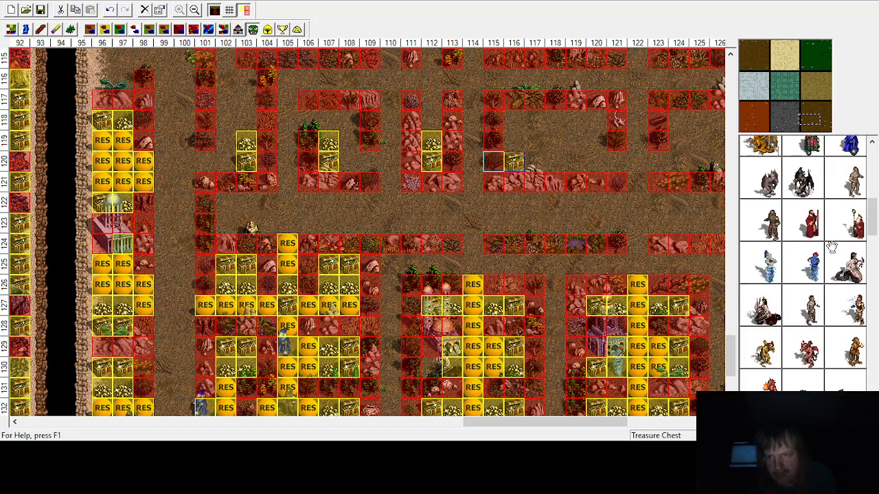
{"action": "left_click", "coordinate": [852, 144]}
{"action": "left_click", "coordinate": [369, 159]}
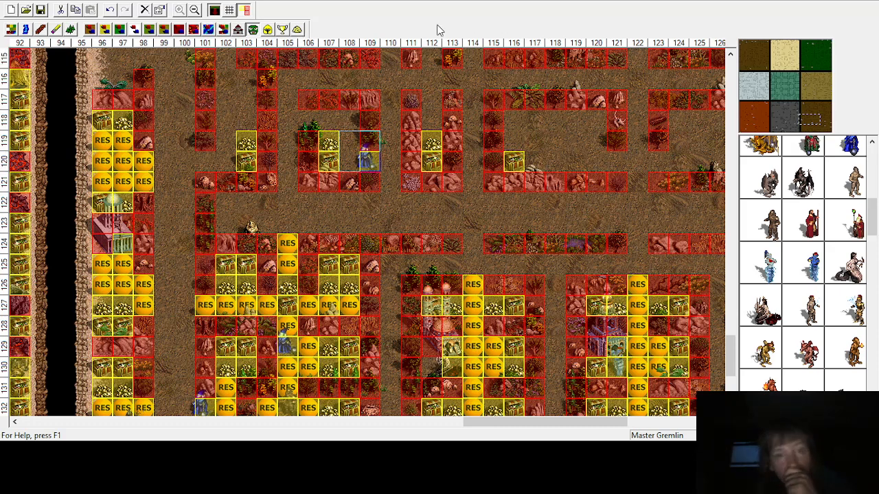
Step: Place a treasure chest at column 103, row 116 and gold just below it at row 117
{"action": "left_click", "coordinate": [298, 30]}
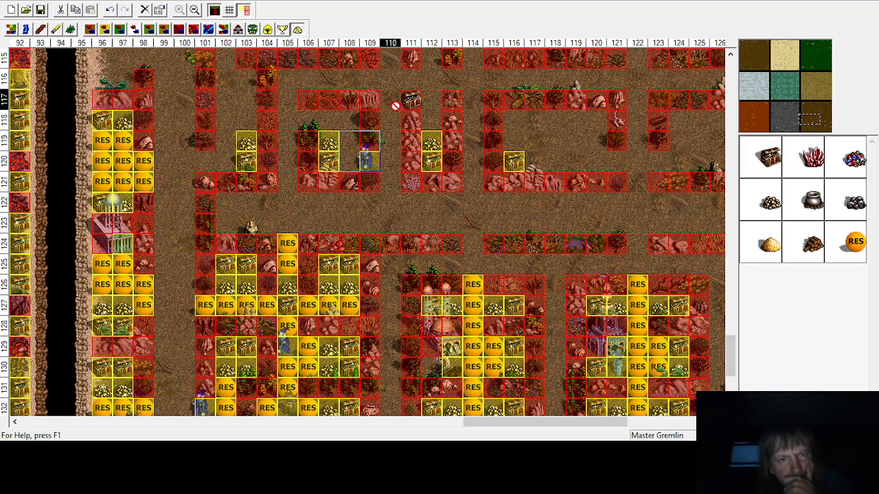
{"action": "left_click", "coordinate": [246, 80]}
{"action": "left_click", "coordinate": [769, 202]}
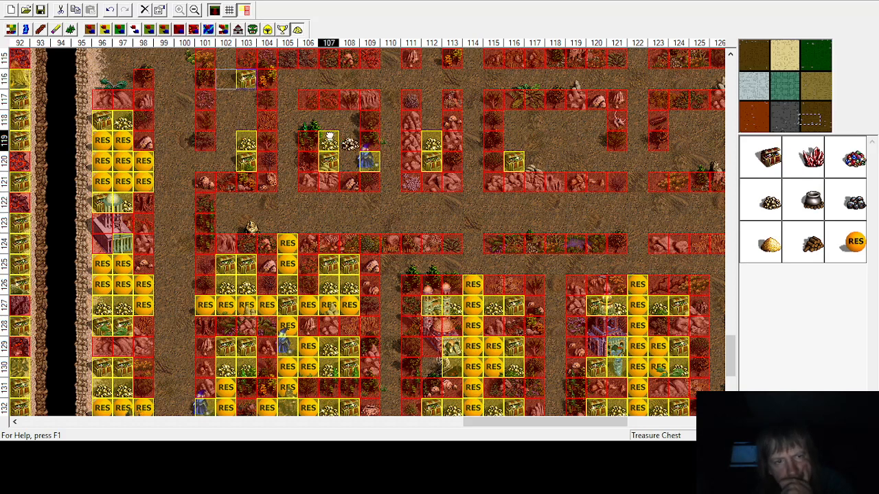
{"action": "left_click", "coordinate": [247, 100]}
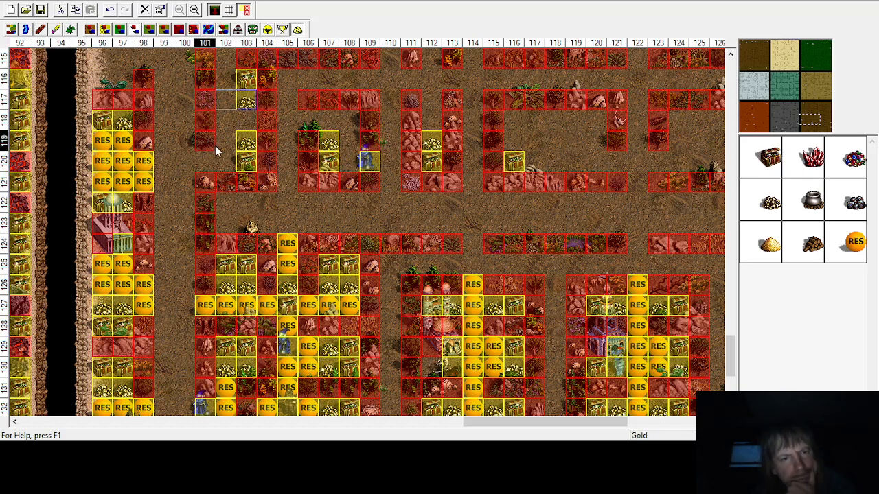
Step: Place a Master Gremlin monster at column 101, row 120
{"action": "left_click", "coordinate": [253, 29]}
{"action": "left_click", "coordinate": [851, 145]}
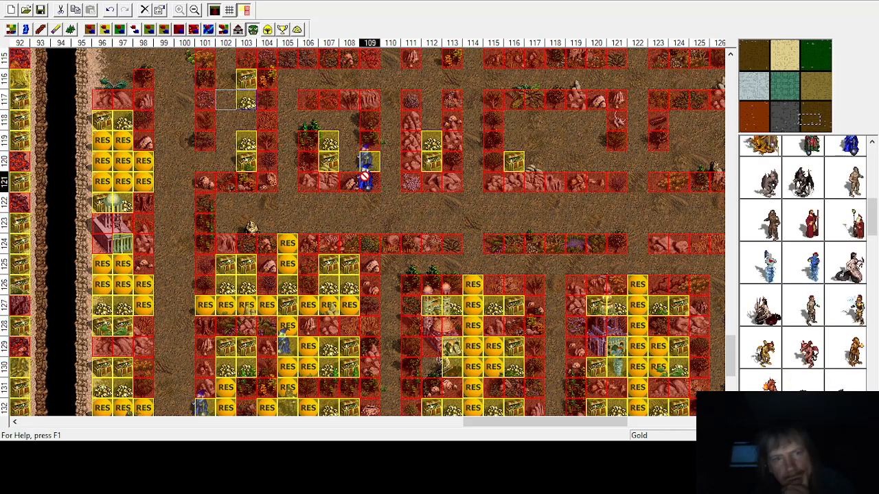
{"action": "left_click", "coordinate": [203, 159]}
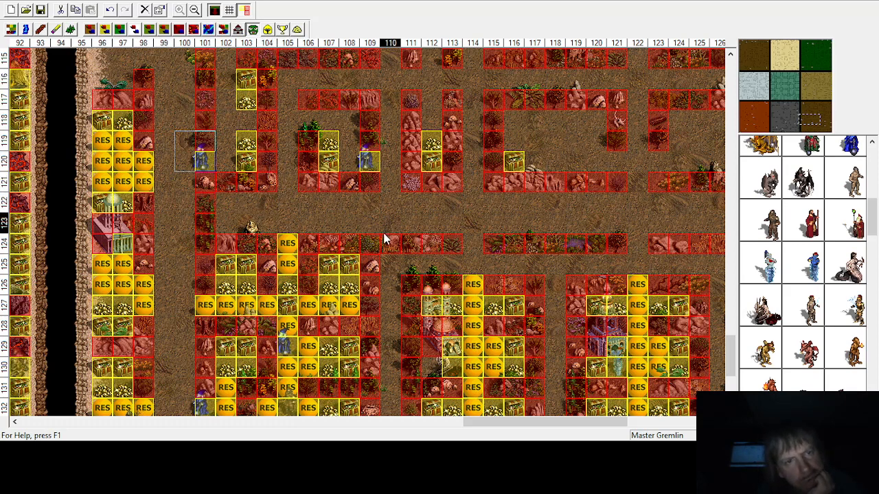
Step: Place random resources at column 102, row 120 and column 108, row 120
{"action": "left_click", "coordinate": [297, 29]}
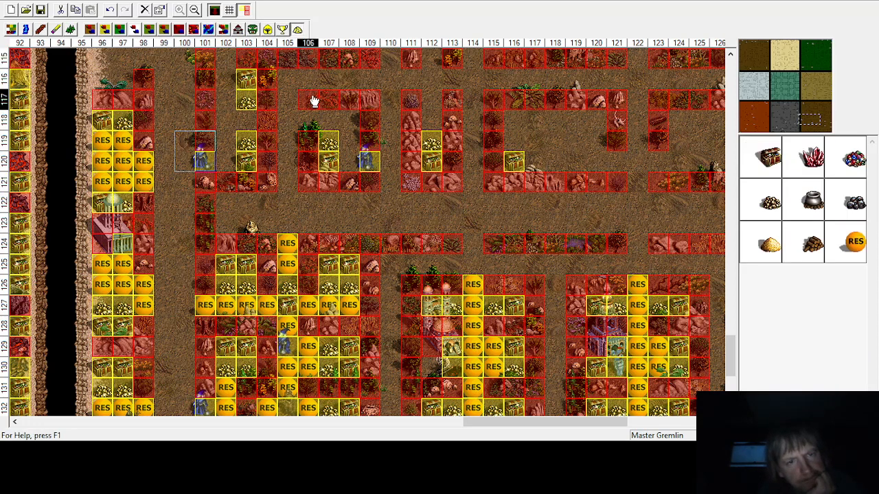
{"action": "scroll", "coordinate": [232, 147], "scroll_direction": "up", "scroll_amount": 1}
{"action": "scroll", "coordinate": [232, 146], "scroll_direction": "down", "scroll_amount": 1}
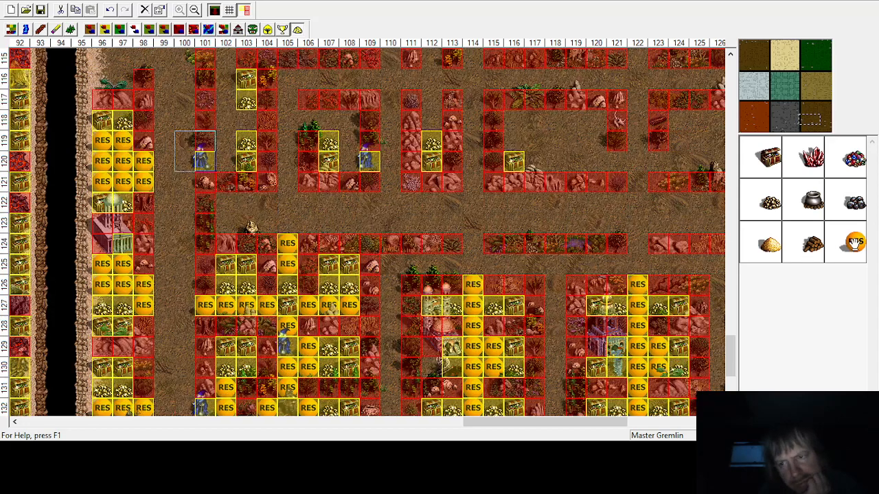
{"action": "left_click", "coordinate": [855, 242]}
{"action": "left_click", "coordinate": [226, 161]}
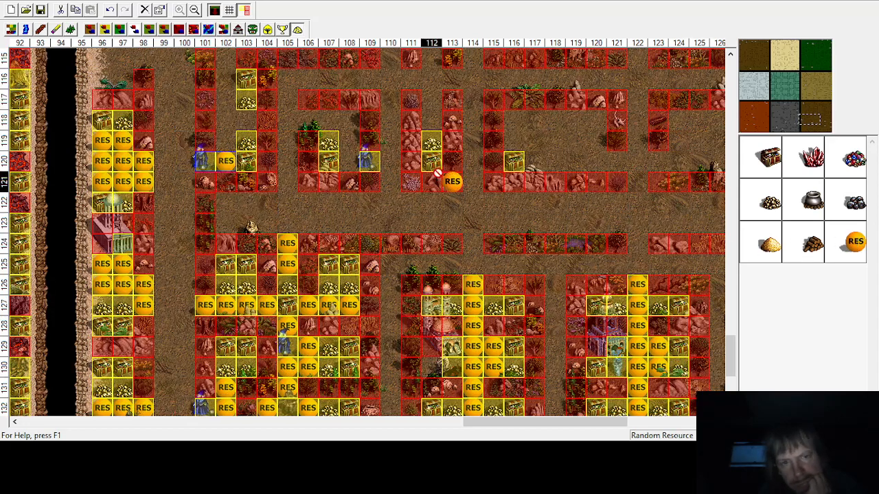
{"action": "left_click", "coordinate": [349, 160]}
Step: Place random resources at column 108, row 119 and across columns 106 to 108 in row 118
{"action": "left_click", "coordinate": [850, 244]}
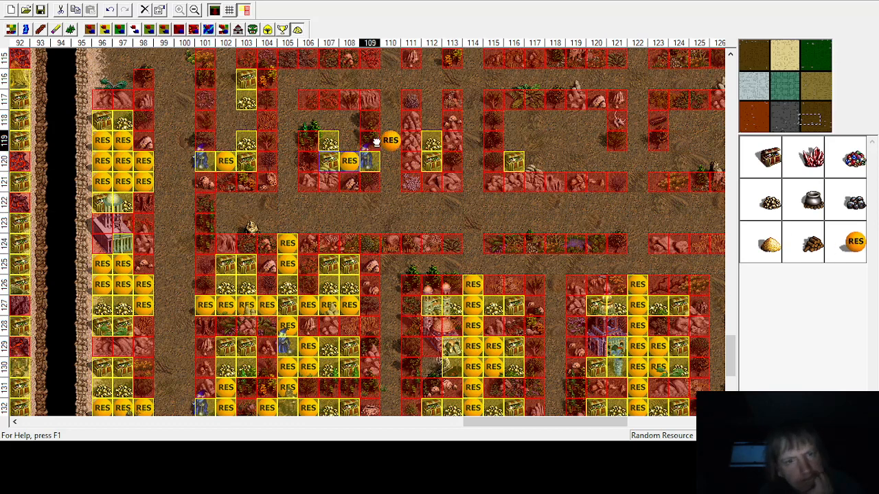
{"action": "right_click", "coordinate": [355, 139]}
{"action": "left_click", "coordinate": [855, 242]}
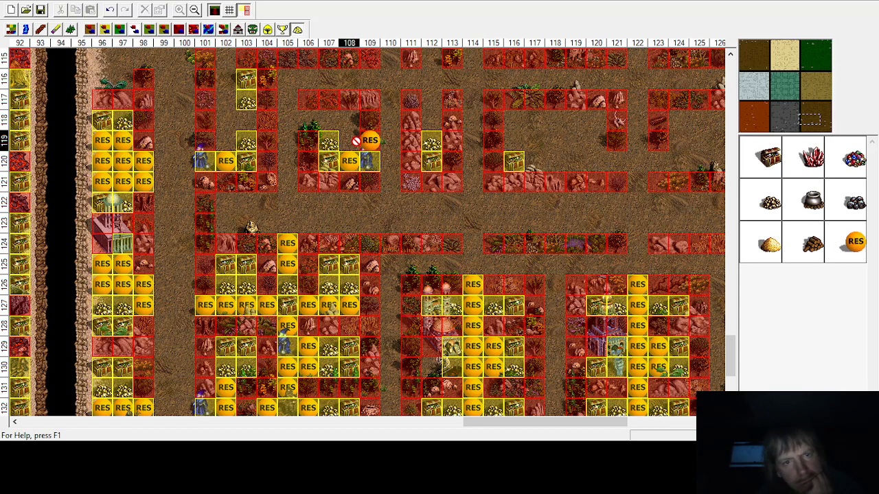
{"action": "left_click", "coordinate": [327, 121]}
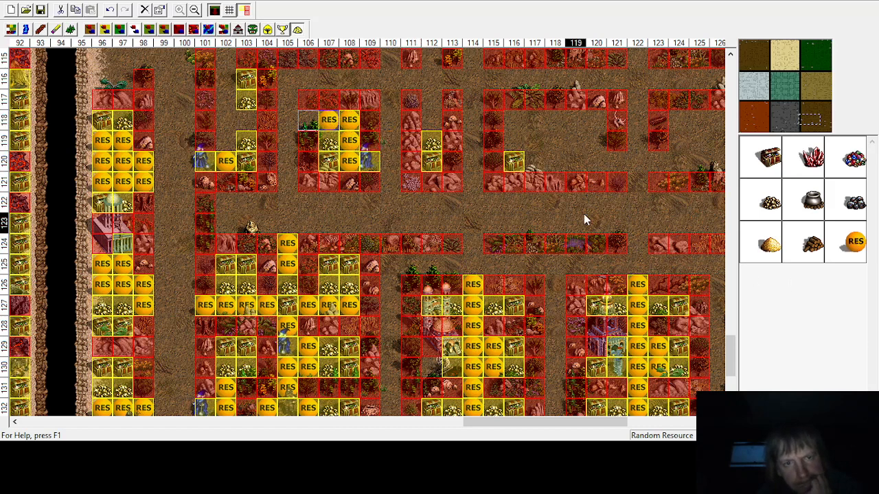
{"action": "left_click", "coordinate": [854, 248]}
{"action": "left_click", "coordinate": [302, 125]}
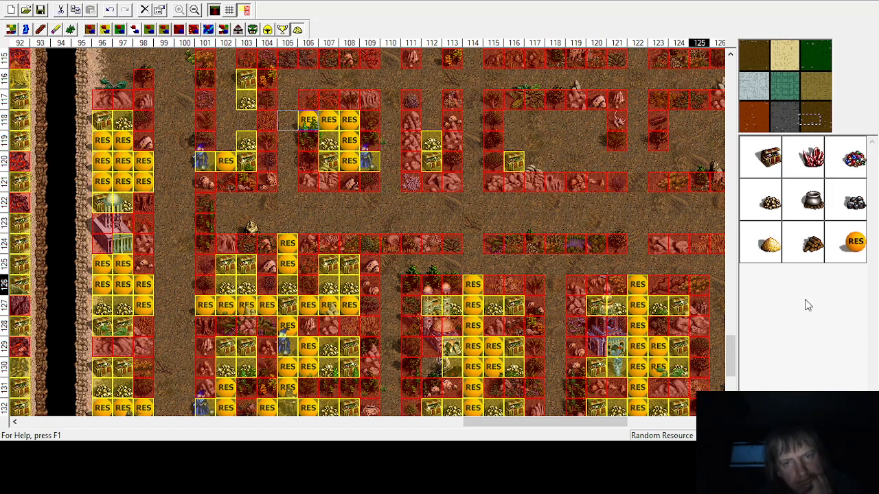
Step: Place random resources at column 102, rows 118 to 119, and column 103, row 118
{"action": "left_click", "coordinate": [844, 247]}
{"action": "left_click", "coordinate": [223, 141]}
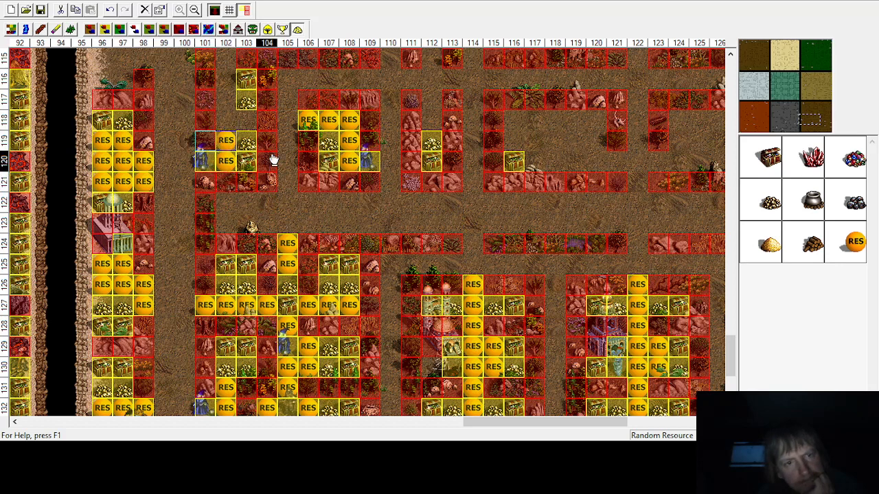
{"action": "left_click", "coordinate": [854, 242]}
{"action": "left_click", "coordinate": [244, 121]}
{"action": "left_click", "coordinate": [855, 242]}
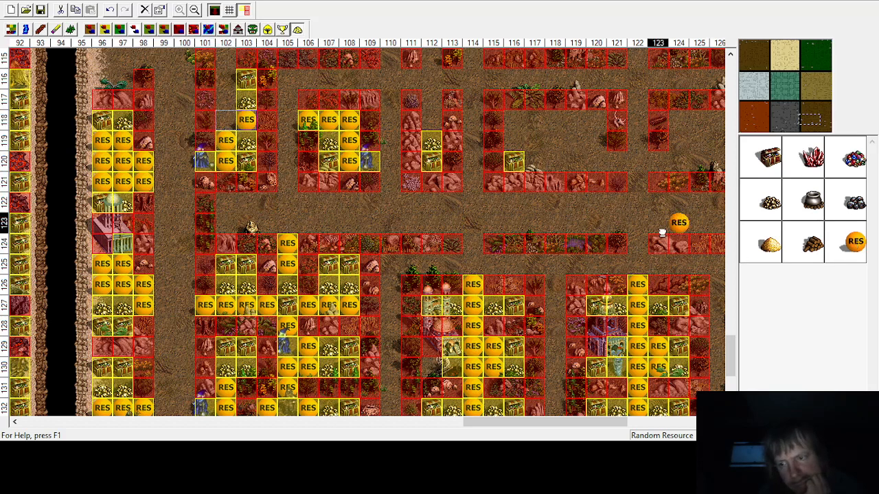
{"action": "left_click", "coordinate": [226, 121]}
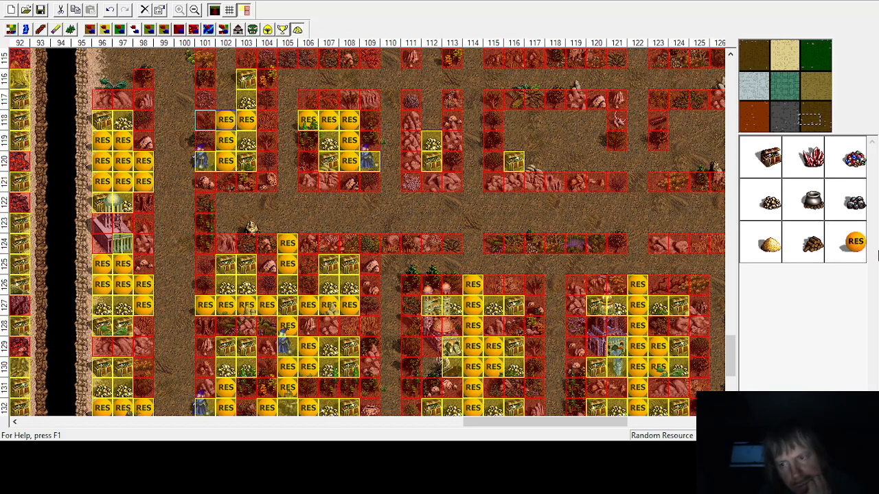
Step: Place random resources at column 102 in rows 115 to 117
{"action": "left_click", "coordinate": [854, 242]}
{"action": "left_click", "coordinate": [206, 98]}
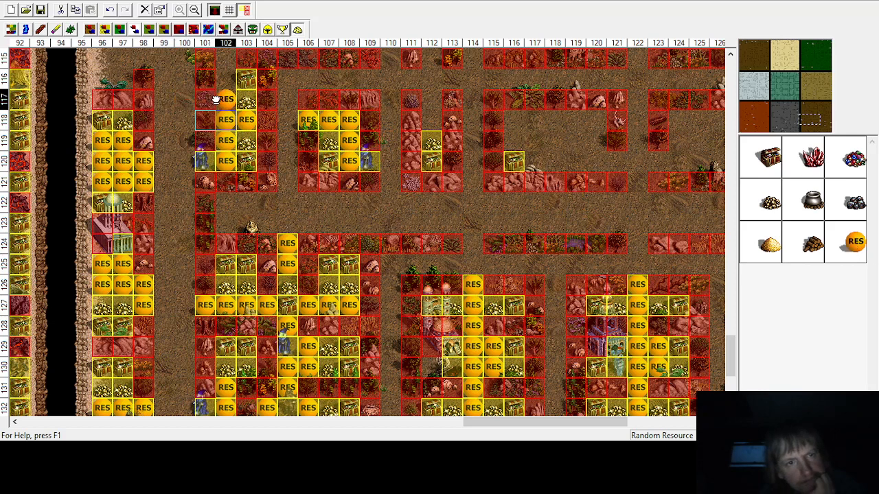
{"action": "left_click", "coordinate": [855, 242]}
{"action": "left_click", "coordinate": [206, 78]}
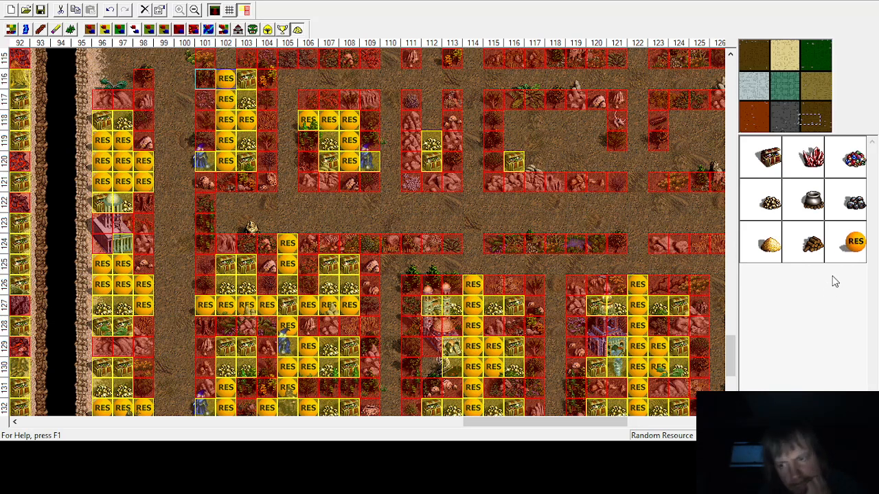
{"action": "left_click", "coordinate": [855, 242]}
{"action": "left_click", "coordinate": [205, 57]}
{"action": "scroll", "coordinate": [240, 168], "scroll_direction": "up", "scroll_amount": 1}
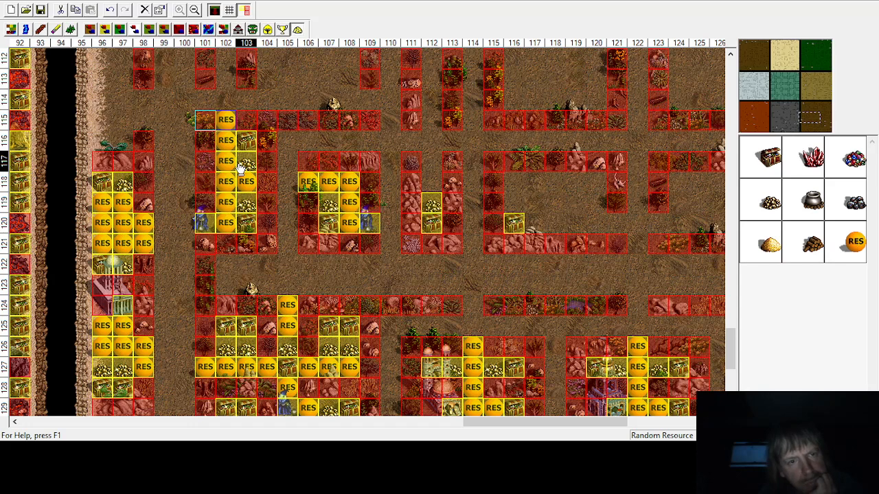
{"action": "scroll", "coordinate": [242, 178], "scroll_direction": "down", "scroll_amount": 1}
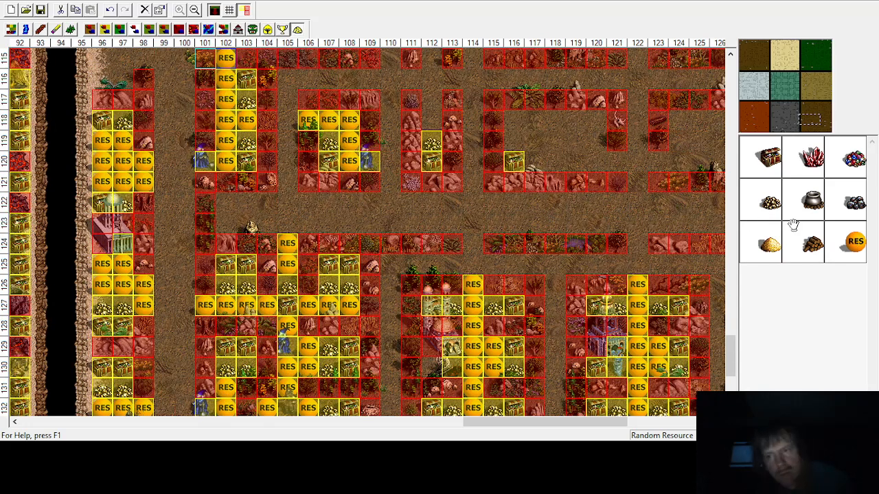
Step: Place random resources at column 112, rows 117 and 118
{"action": "left_click", "coordinate": [855, 242]}
{"action": "left_click", "coordinate": [430, 120]}
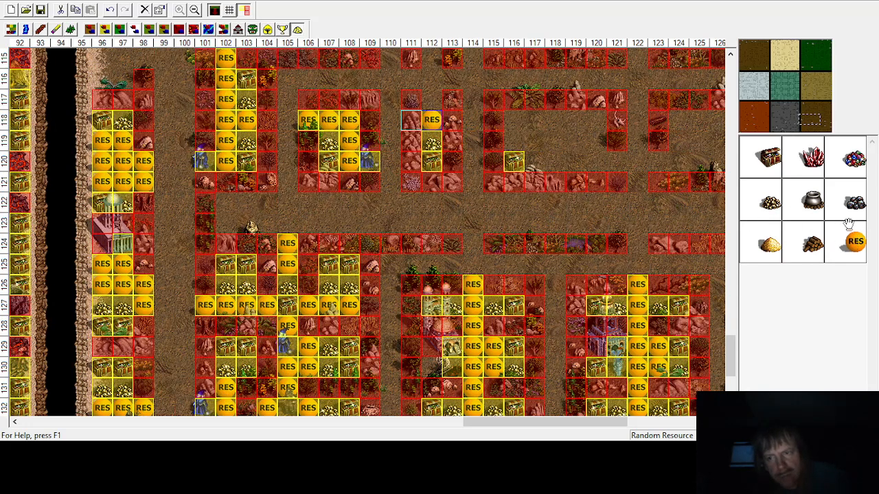
{"action": "left_click", "coordinate": [854, 242]}
{"action": "left_click", "coordinate": [431, 99]}
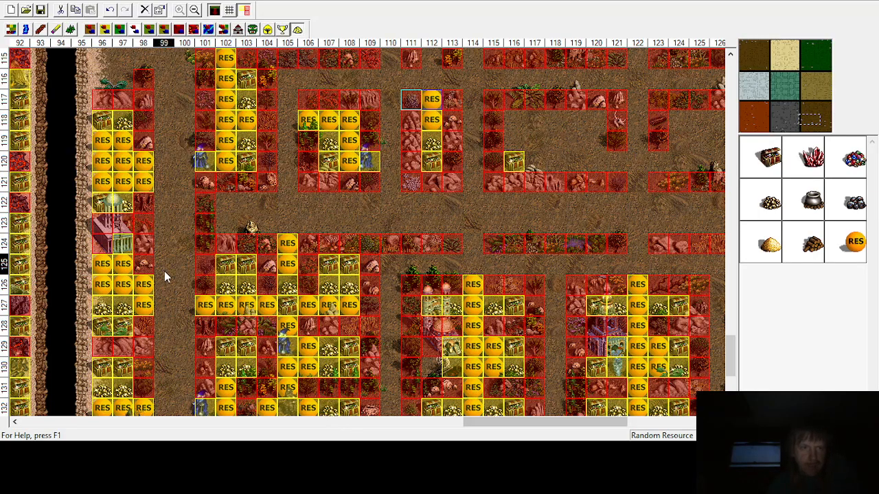
Step: Browse across the map to look for enclosures that still need filling
{"action": "scroll", "coordinate": [164, 271], "scroll_direction": "up", "scroll_amount": 7}
{"action": "scroll", "coordinate": [118, 164], "scroll_direction": "down", "scroll_amount": 2}
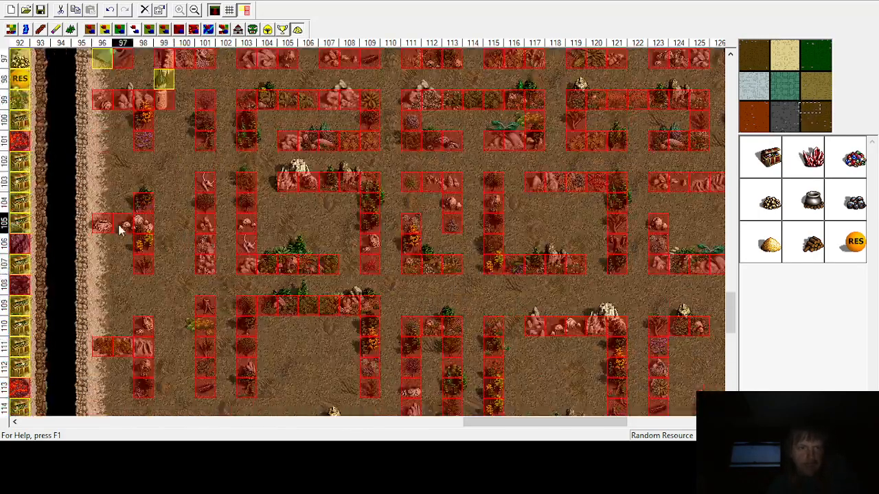
{"action": "scroll", "coordinate": [105, 241], "scroll_direction": "up", "scroll_amount": 1}
{"action": "scroll", "coordinate": [104, 235], "scroll_direction": "down", "scroll_amount": 6}
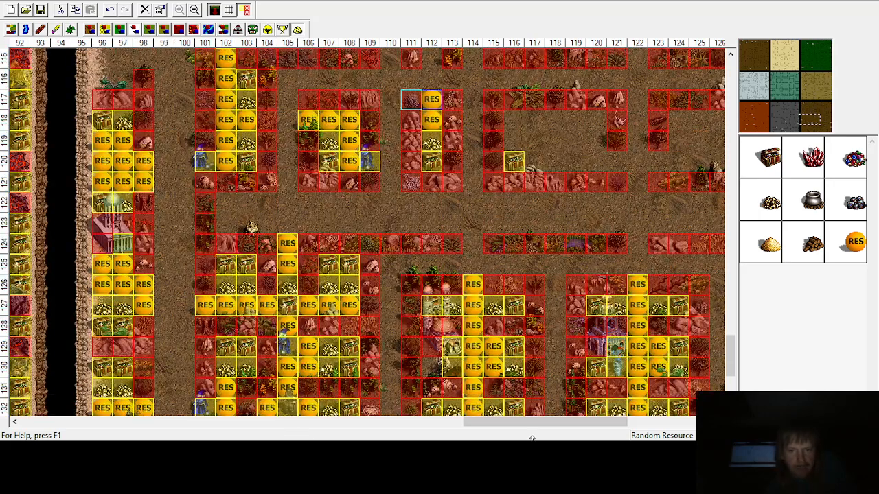
{"action": "left_click_drag", "start_coordinate": [537, 423], "coordinate": [623, 424]}
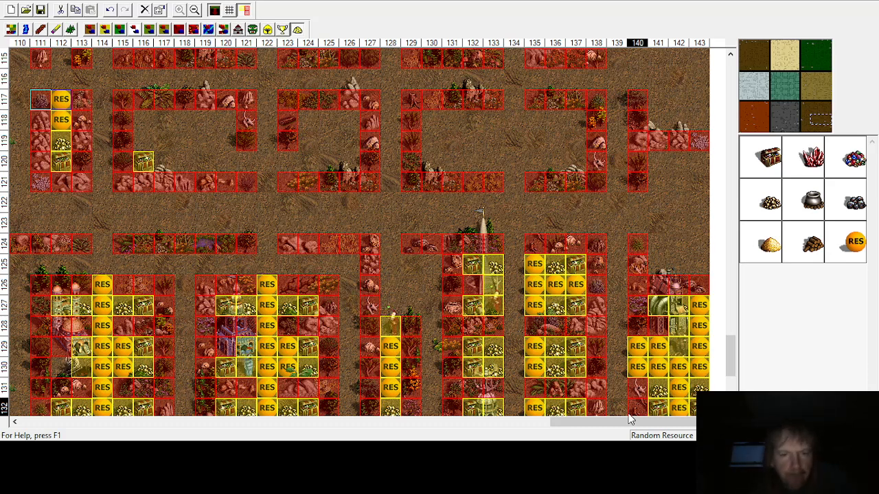
{"action": "scroll", "coordinate": [672, 284], "scroll_direction": "up", "scroll_amount": 10}
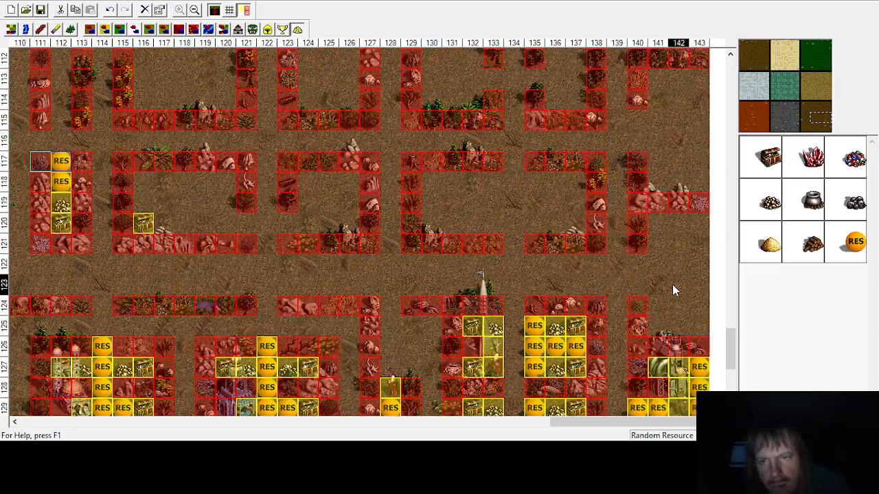
{"action": "scroll", "coordinate": [673, 284], "scroll_direction": "down", "scroll_amount": 6}
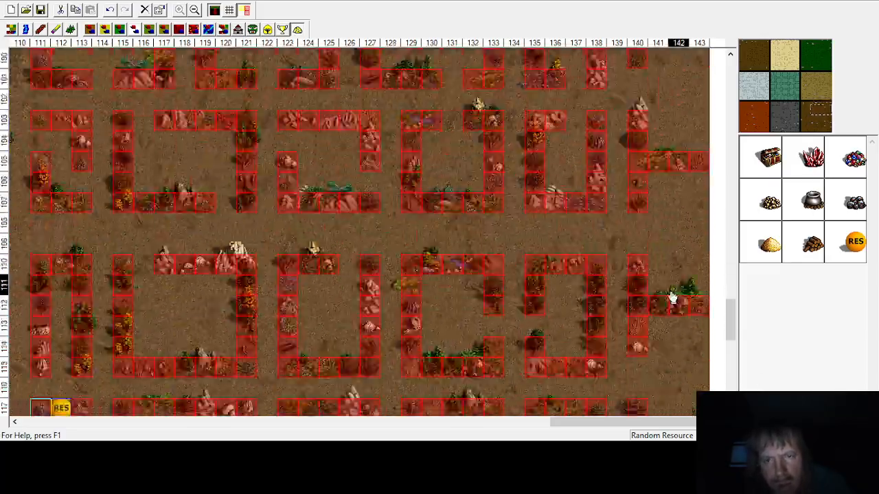
{"action": "scroll", "coordinate": [553, 322], "scroll_direction": "down", "scroll_amount": 3}
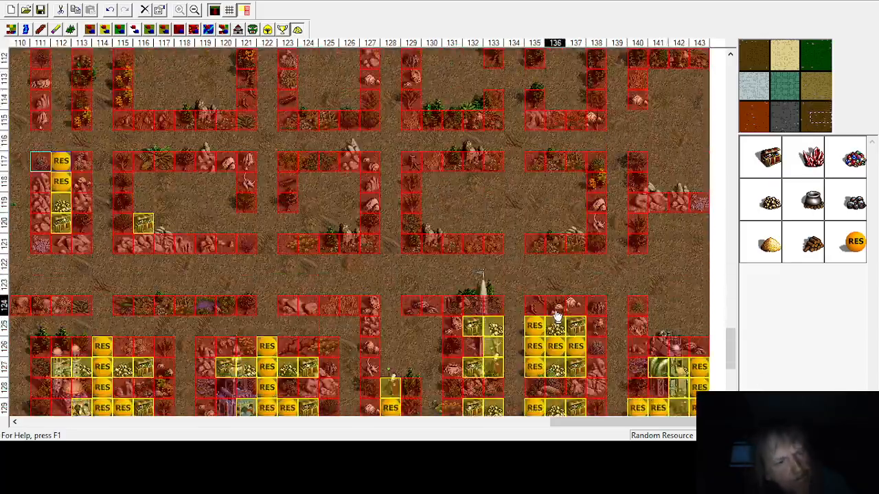
{"action": "left_click", "coordinate": [794, 121]}
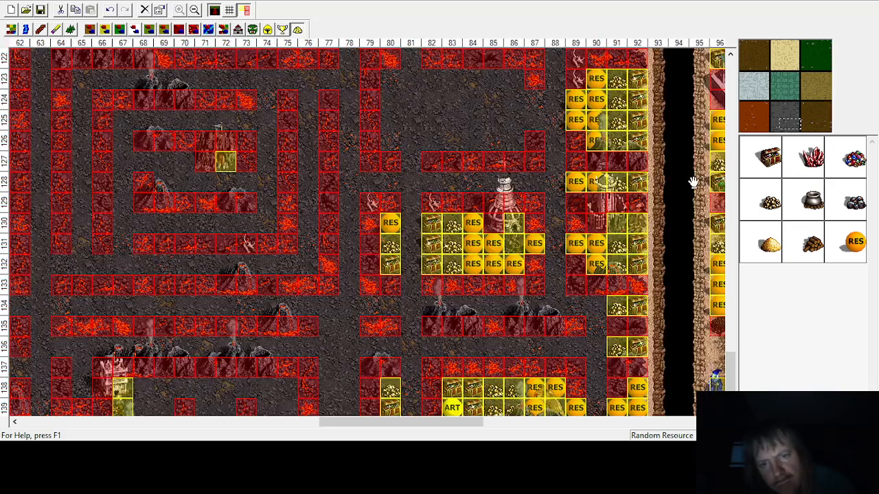
{"action": "scroll", "coordinate": [444, 260], "scroll_direction": "down", "scroll_amount": 2}
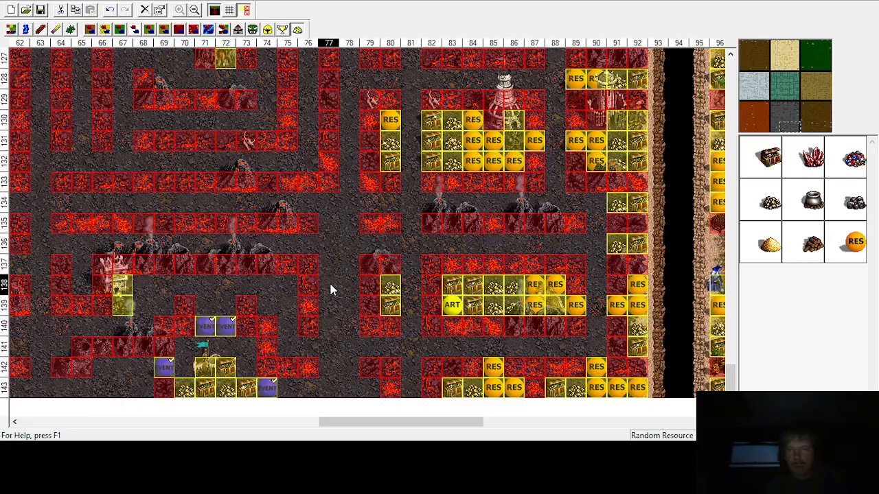
{"action": "scroll", "coordinate": [330, 289], "scroll_direction": "up", "scroll_amount": 10}
{"action": "scroll", "coordinate": [330, 289], "scroll_direction": "up", "scroll_amount": 3}
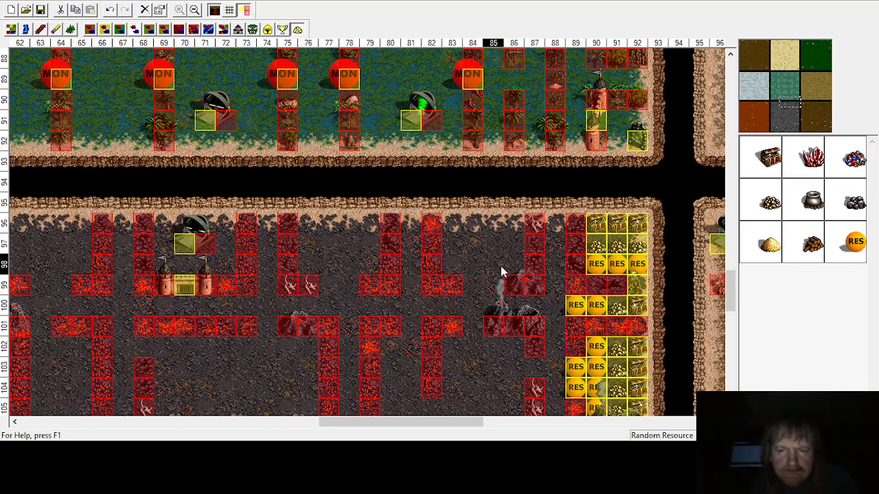
{"action": "scroll", "coordinate": [607, 263], "scroll_direction": "down", "scroll_amount": 1}
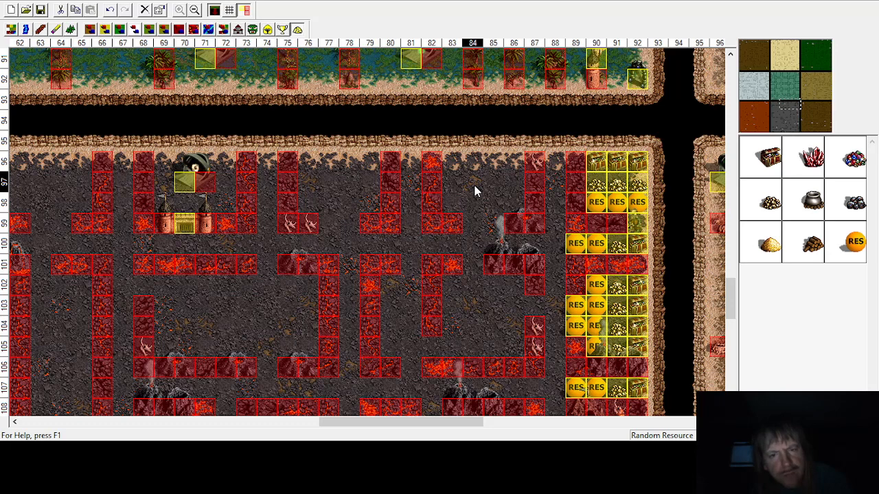
Step: Place Wolf Raider monsters in the corridor at row 99, columns 78 and 85
{"action": "left_click", "coordinate": [252, 30]}
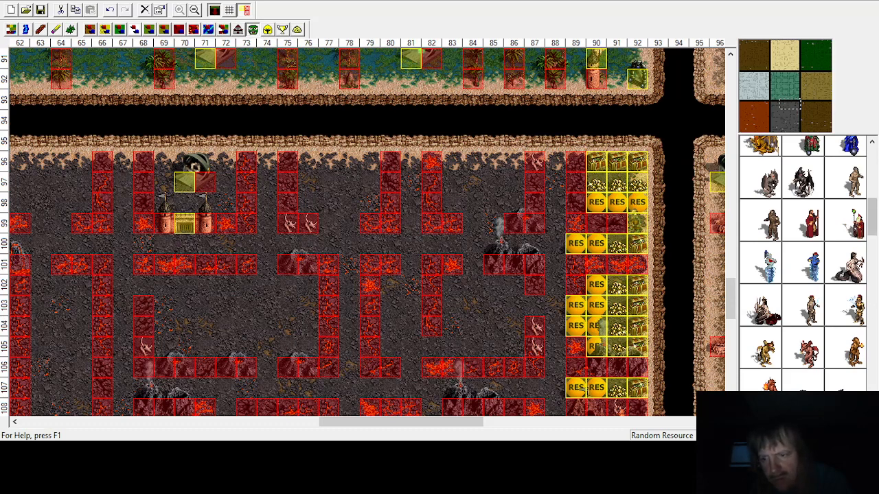
{"action": "scroll", "coordinate": [803, 261], "scroll_direction": "down", "scroll_amount": 5}
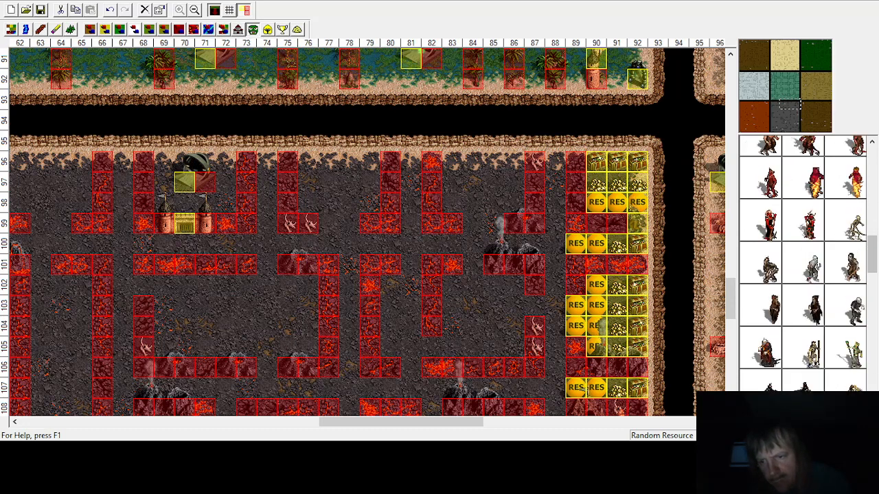
{"action": "scroll", "coordinate": [804, 261], "scroll_direction": "down", "scroll_amount": 6}
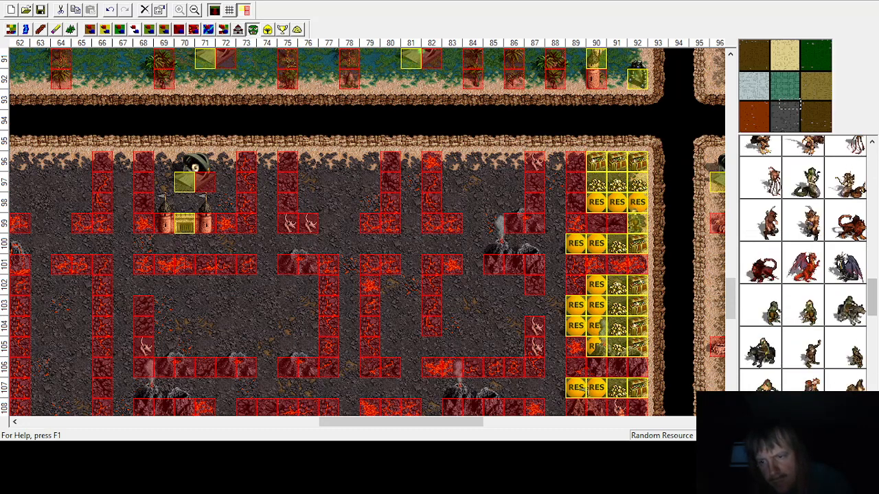
{"action": "left_click", "coordinate": [768, 289]}
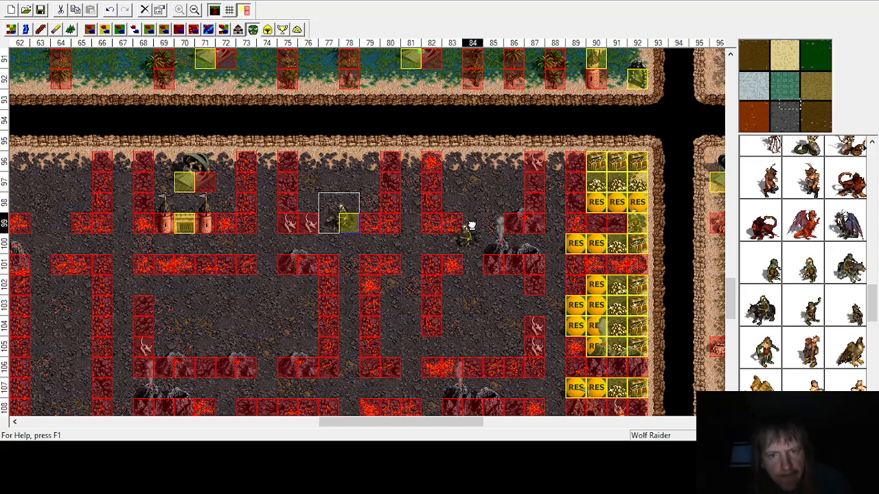
{"action": "left_click", "coordinate": [490, 218]}
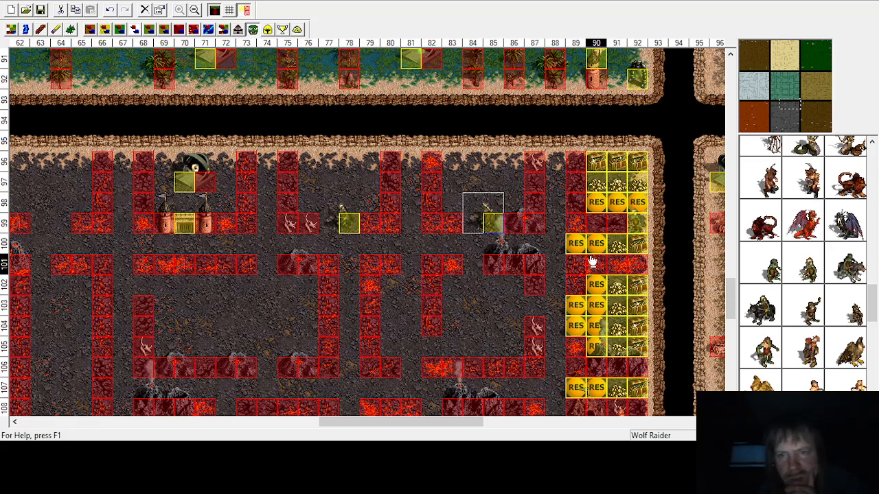
Step: Place a treasure chest at column 86, row 96
{"action": "left_click", "coordinate": [297, 28]}
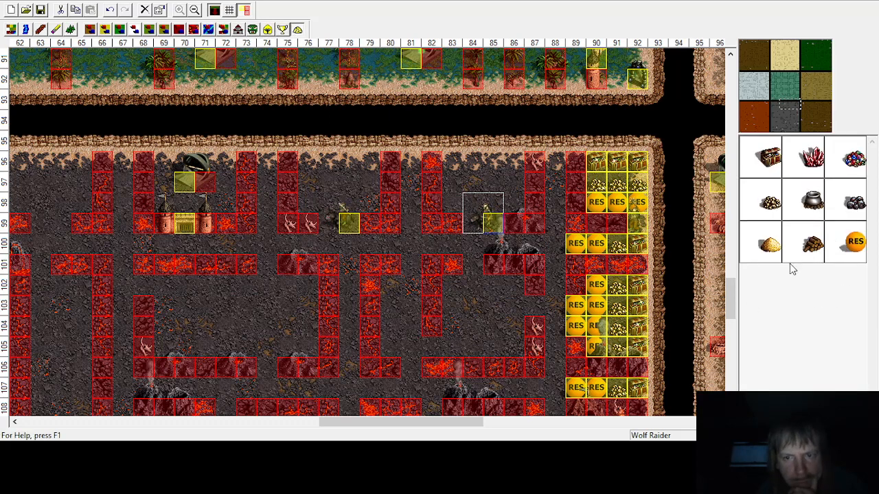
{"action": "left_click", "coordinate": [499, 159]}
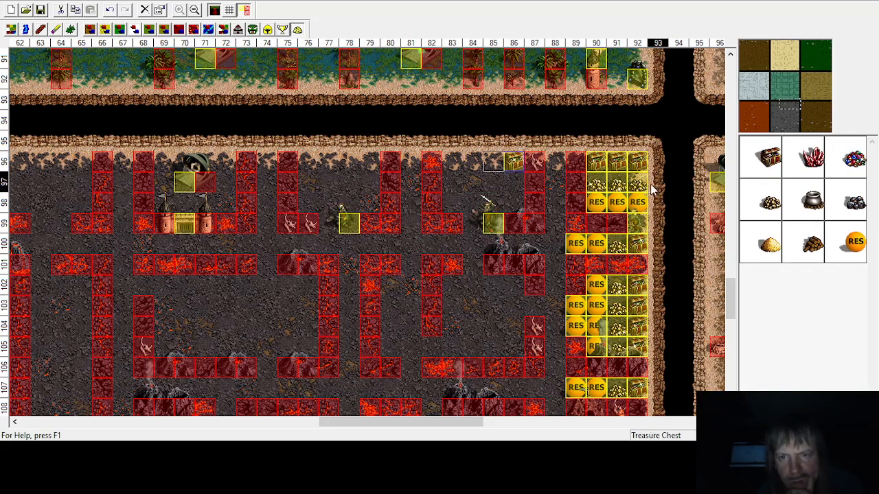
Step: Place treasure chests along row 96 of the enclosure at columns 83 to 86
{"action": "left_click", "coordinate": [773, 163]}
{"action": "left_click", "coordinate": [455, 169]}
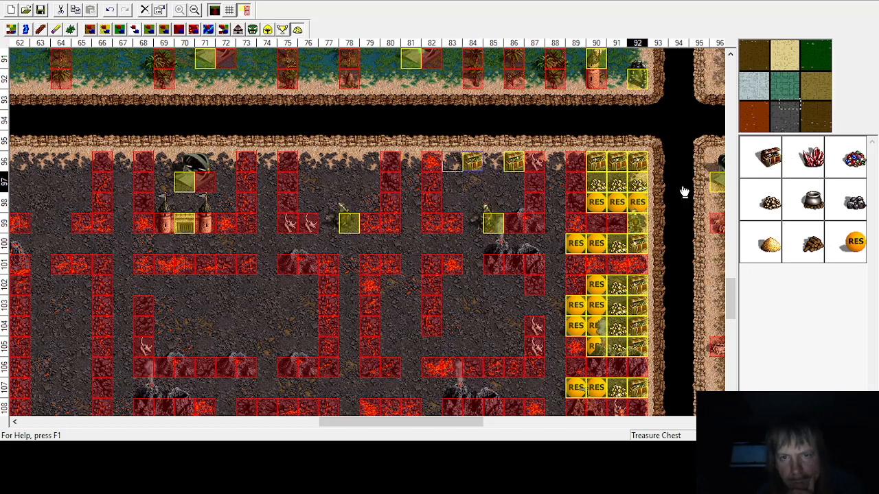
{"action": "left_click", "coordinate": [774, 164]}
{"action": "left_click", "coordinate": [491, 164]}
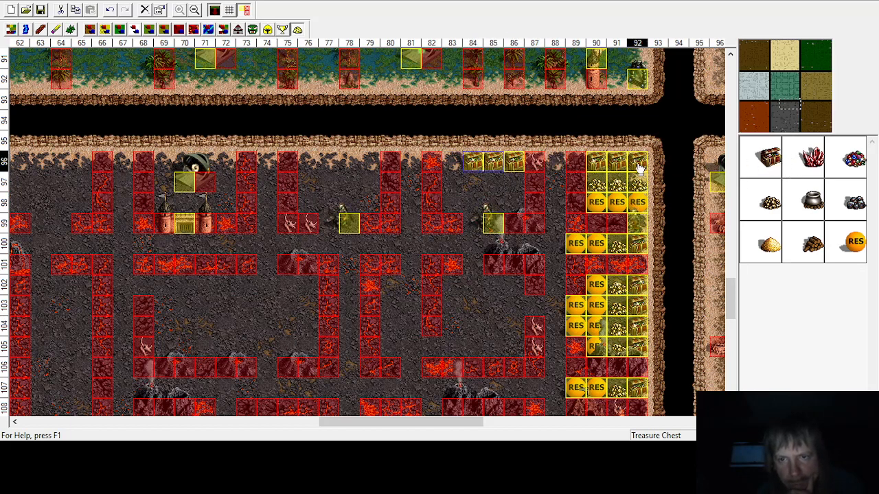
Step: Place gold piles along row 97 at columns 84 to 86
{"action": "left_click", "coordinate": [767, 158]}
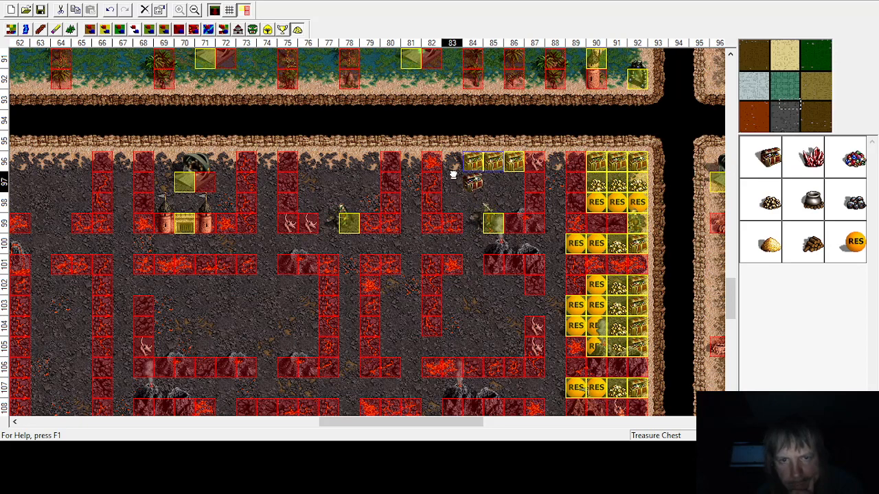
{"action": "left_click", "coordinate": [512, 188]}
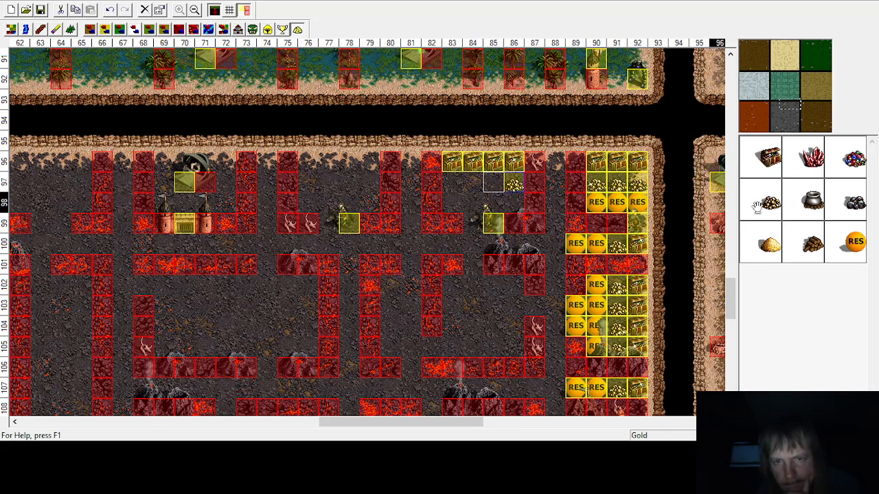
{"action": "left_click", "coordinate": [765, 201]}
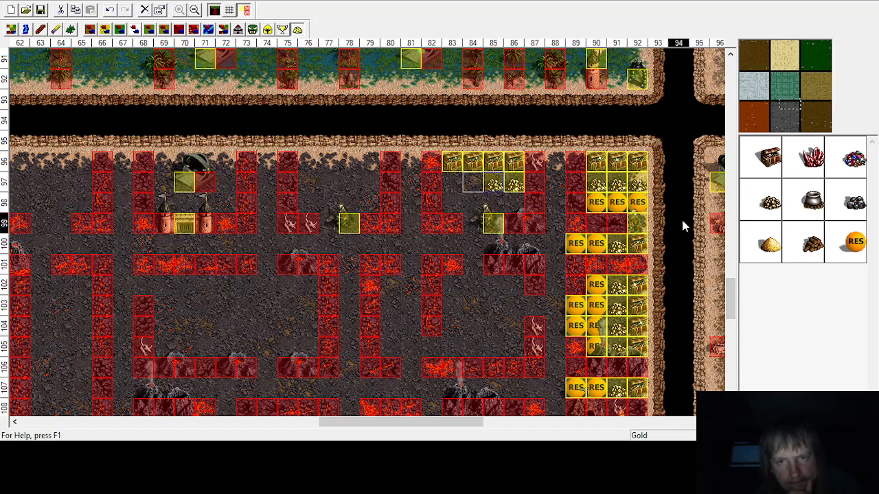
{"action": "left_click", "coordinate": [474, 184]}
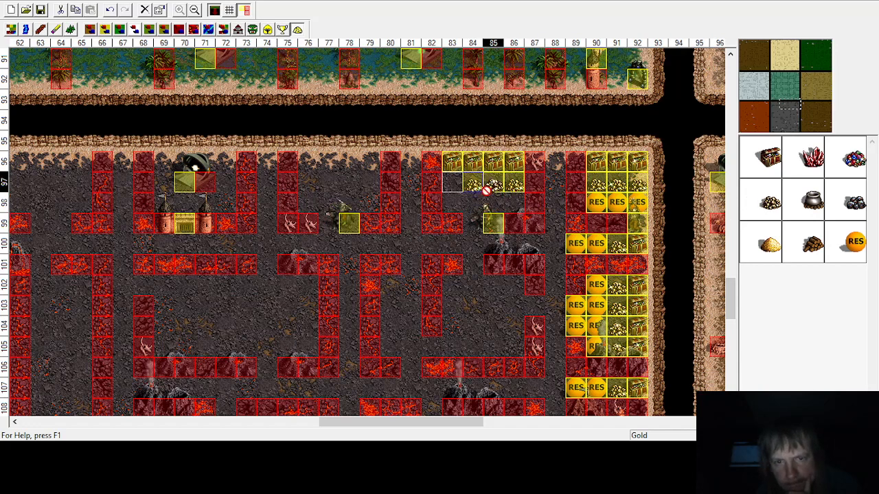
Step: Place random resources along row 98 at columns 83 to 86 and at column 84, row 99, deleting a stray one
{"action": "left_click", "coordinate": [854, 241]}
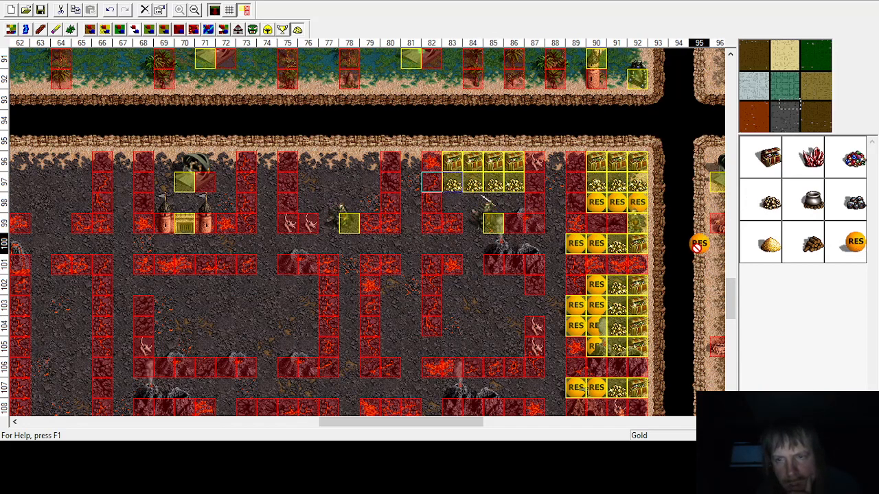
{"action": "left_click", "coordinate": [473, 224]}
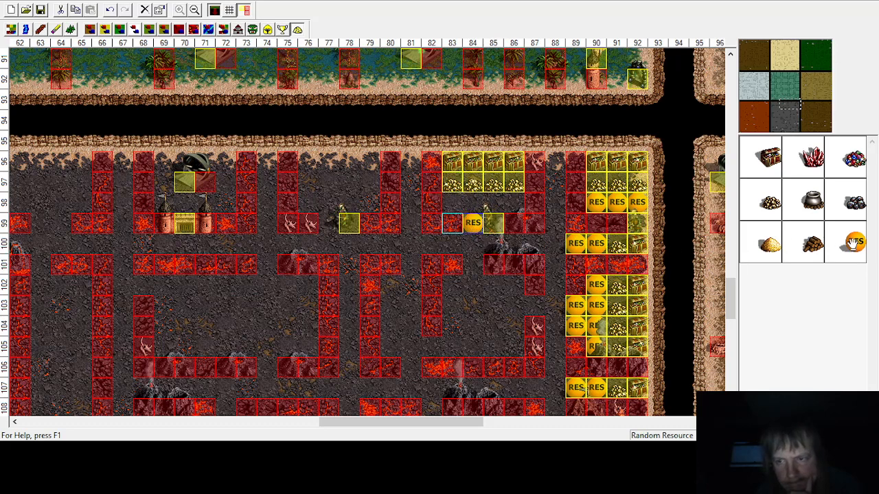
{"action": "left_click", "coordinate": [514, 202]}
{"action": "left_click", "coordinate": [555, 222]}
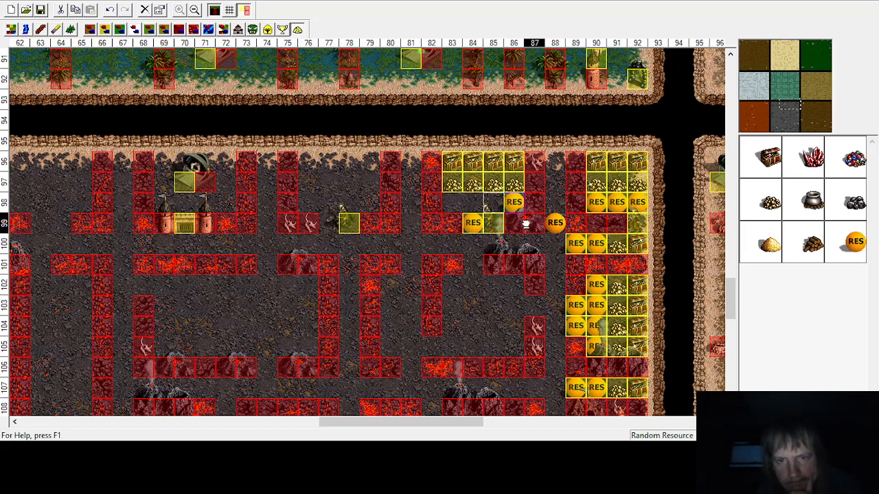
{"action": "key", "text": "Delete"}
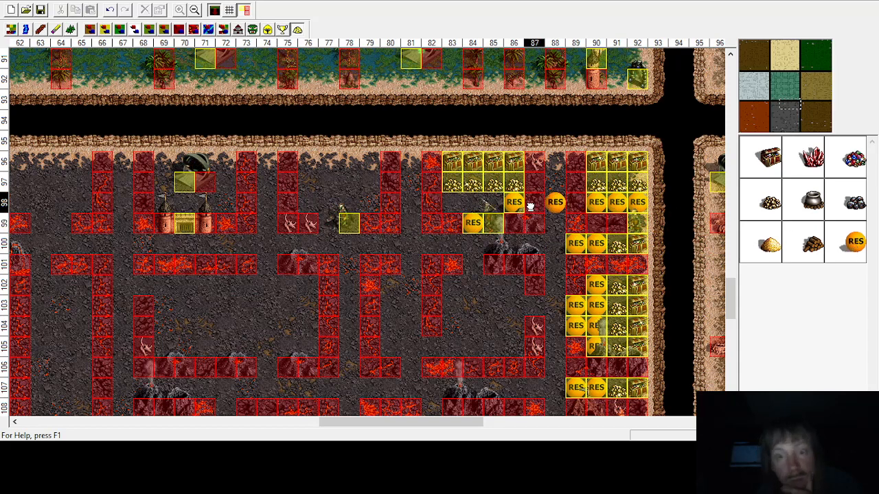
{"action": "left_click", "coordinate": [494, 201]}
{"action": "left_click", "coordinate": [852, 245]}
{"action": "left_click", "coordinate": [463, 206]}
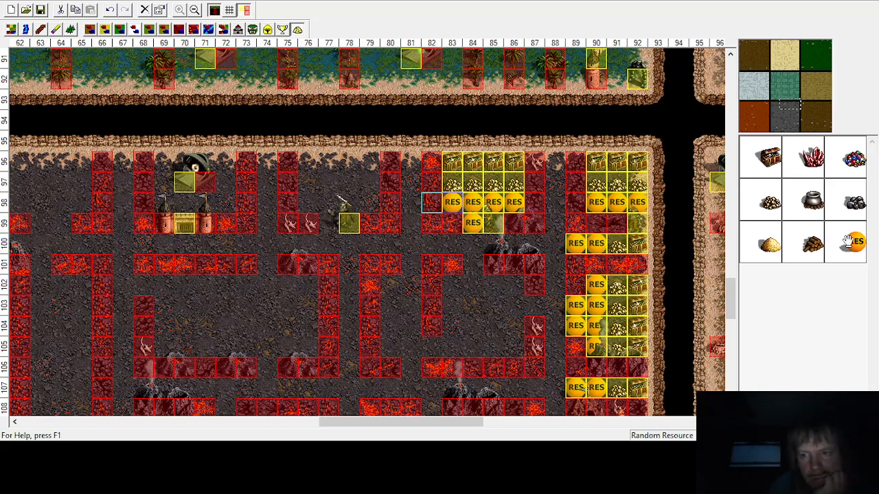
Step: Place random resources along row 98 at columns 76 to 79 and at column 77, row 99
{"action": "left_click_drag", "start_coordinate": [849, 241], "coordinate": [329, 221]}
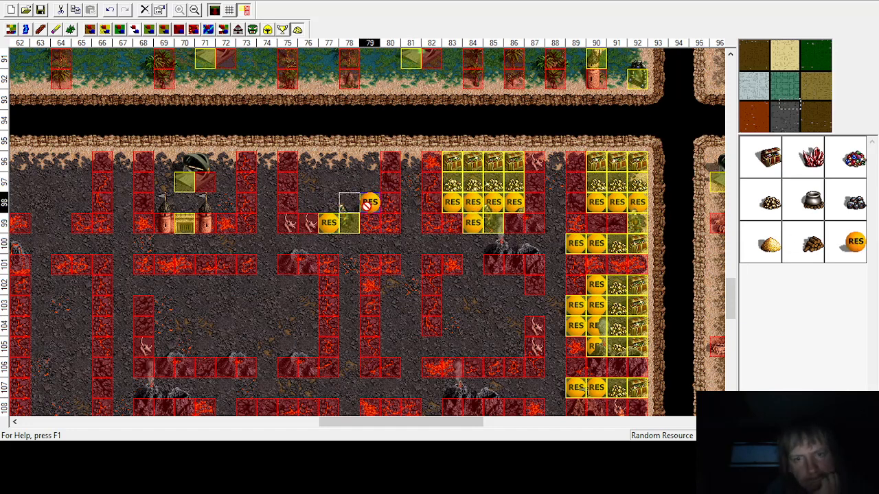
{"action": "left_click_drag", "start_coordinate": [851, 244], "coordinate": [308, 201]}
{"action": "left_click_drag", "start_coordinate": [848, 244], "coordinate": [354, 217]}
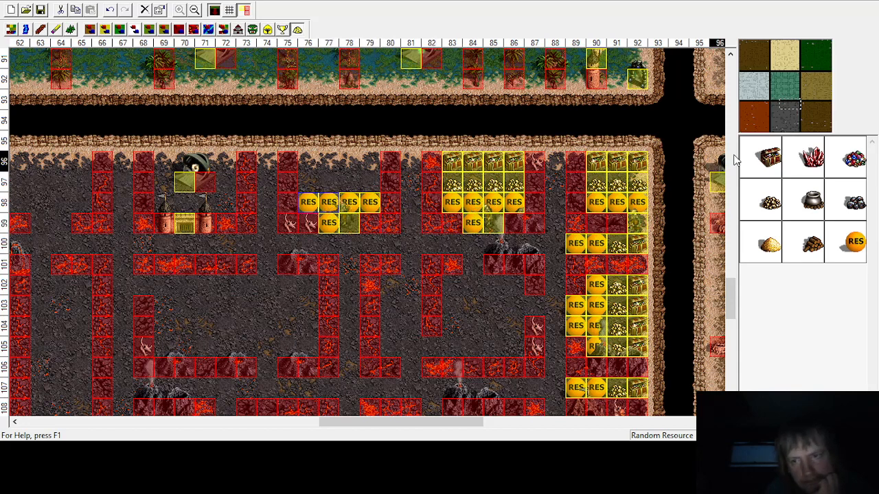
Step: Place treasure chests along row 96 at column 74 and columns 76 to 79
{"action": "left_click_drag", "start_coordinate": [770, 158], "coordinate": [368, 162]}
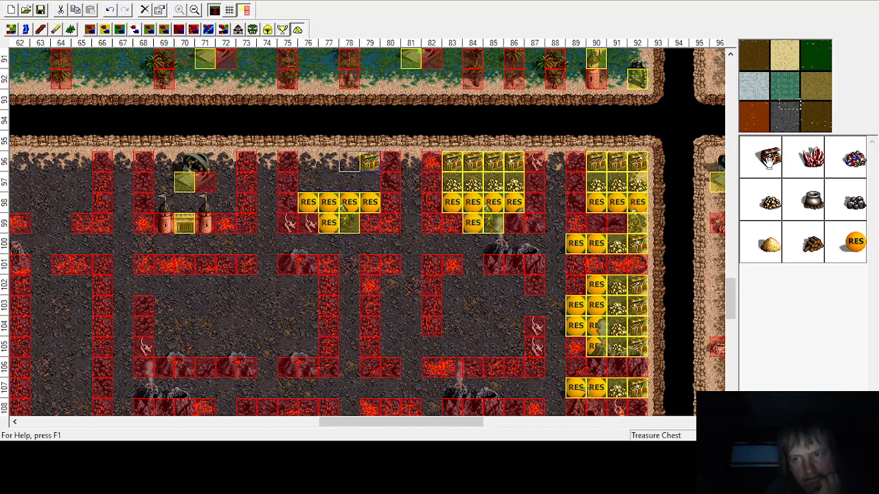
{"action": "left_click_drag", "start_coordinate": [427, 159], "coordinate": [325, 168]}
{"action": "left_click_drag", "start_coordinate": [765, 162], "coordinate": [345, 167]}
{"action": "left_click_drag", "start_coordinate": [767, 158], "coordinate": [295, 162]}
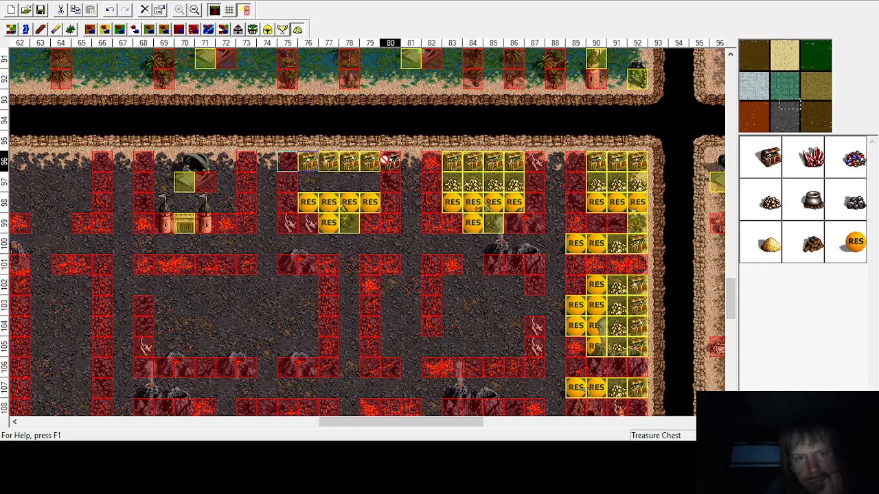
{"action": "left_click_drag", "start_coordinate": [385, 160], "coordinate": [267, 162]}
Step: Place gold piles along row 97 at column 74 and columns 76 to 78
{"action": "left_click_drag", "start_coordinate": [774, 201], "coordinate": [267, 183]}
{"action": "left_click_drag", "start_coordinate": [757, 193], "coordinate": [349, 185]}
{"action": "left_click_drag", "start_coordinate": [771, 205], "coordinate": [330, 188]}
{"action": "left_click_drag", "start_coordinate": [765, 204], "coordinate": [308, 185]}
Step: Place random resources at column 74, rows 98 and 99
{"action": "left_click_drag", "start_coordinate": [846, 253], "coordinate": [267, 222]}
{"action": "left_click_drag", "start_coordinate": [852, 240], "coordinate": [267, 202]}
{"action": "left_click", "coordinate": [848, 233]}
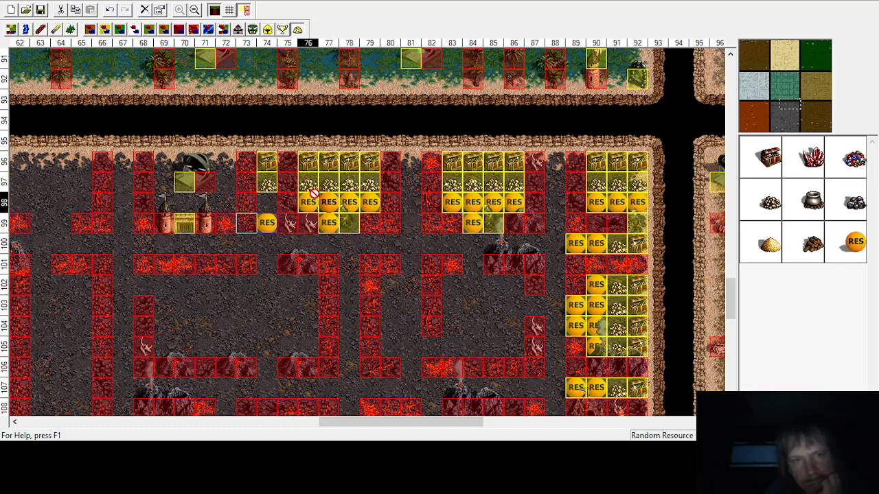
{"action": "left_click", "coordinate": [254, 203]}
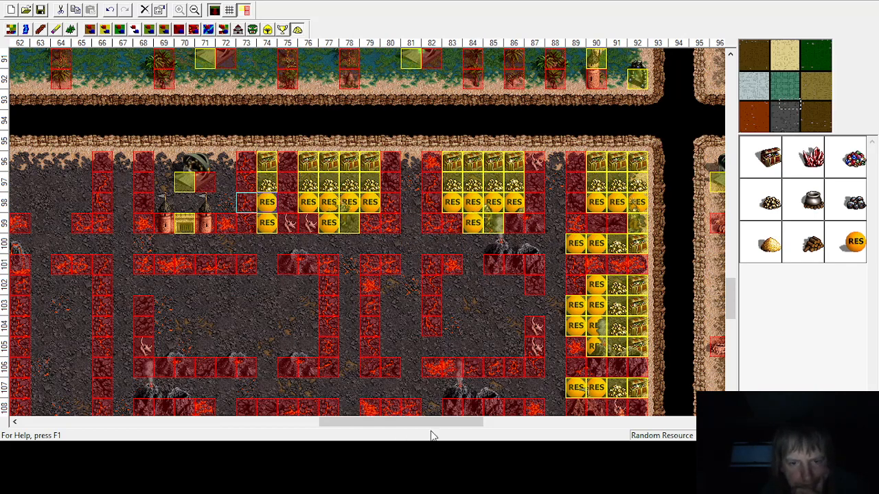
Step: Place treasure chests along row 96 in the enclosure at columns 62 to 65 and 67
{"action": "left_click_drag", "start_coordinate": [435, 422], "coordinate": [370, 414]}
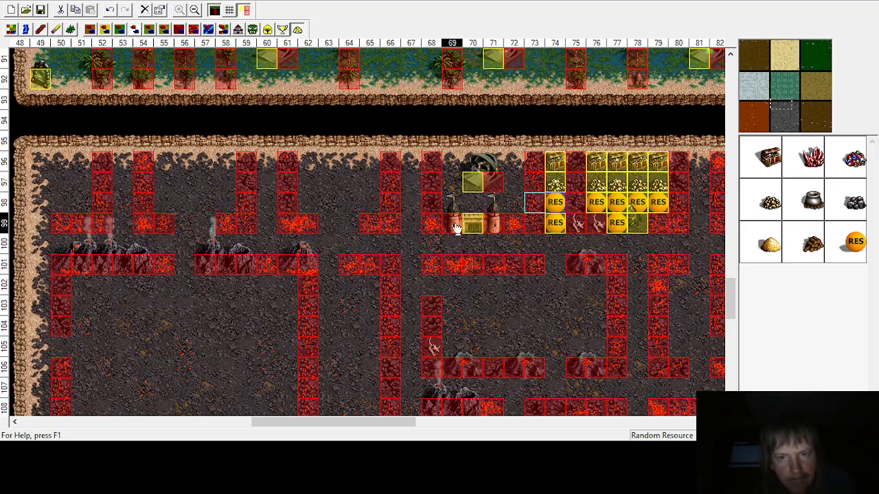
{"action": "left_click", "coordinate": [768, 157]}
{"action": "left_click", "coordinate": [411, 161]}
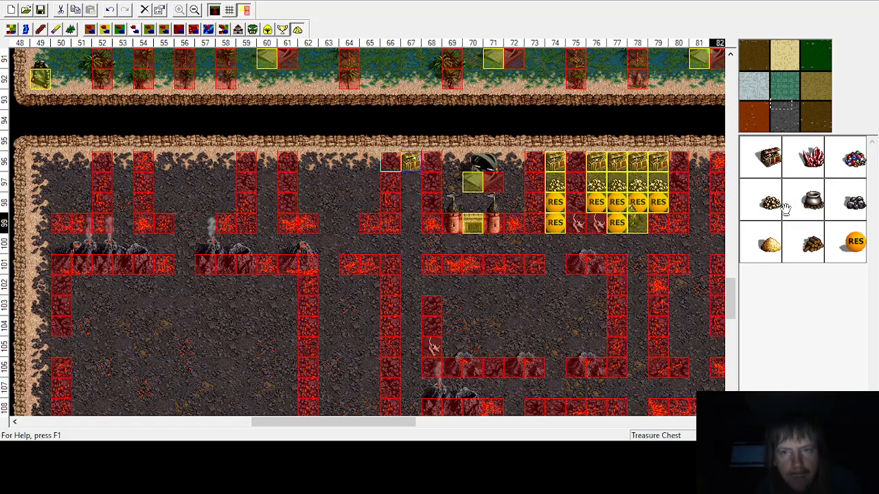
{"action": "left_click", "coordinate": [369, 161]}
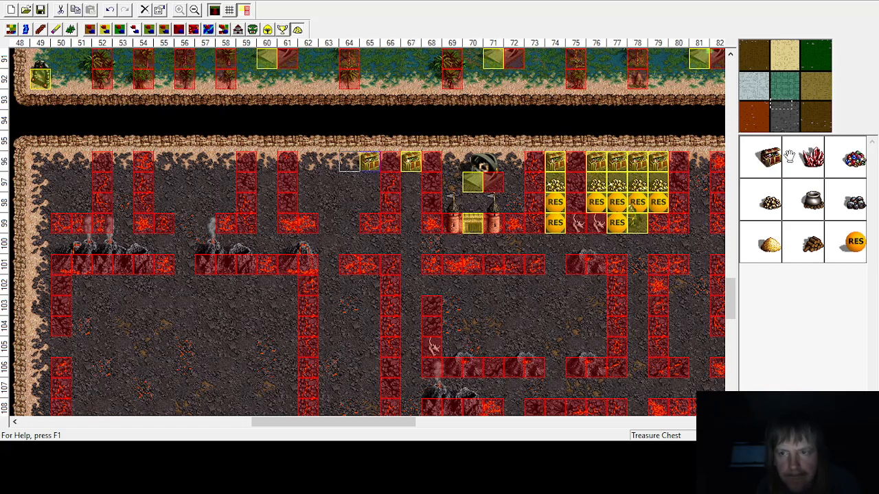
{"action": "left_click", "coordinate": [350, 162]}
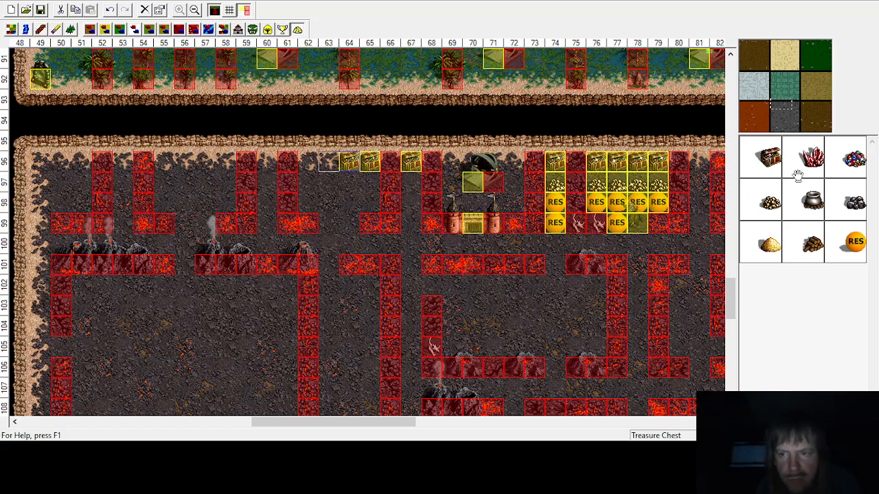
{"action": "left_click", "coordinate": [307, 162]}
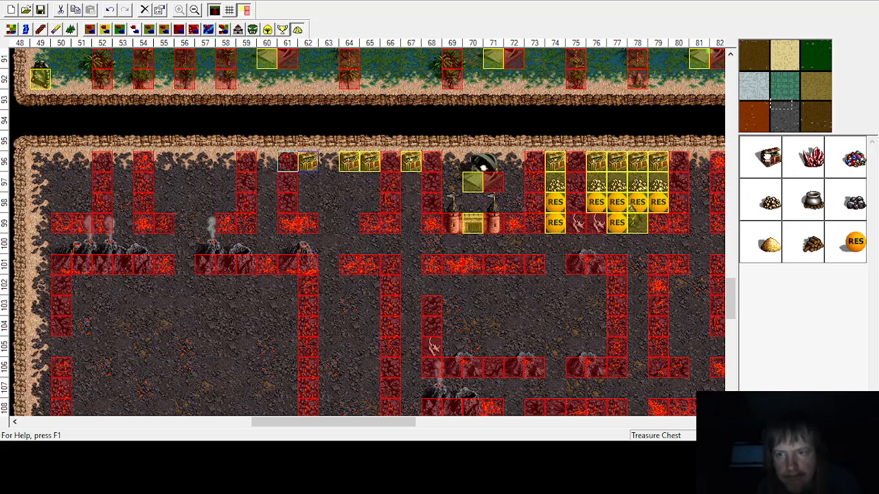
{"action": "left_click", "coordinate": [328, 162]}
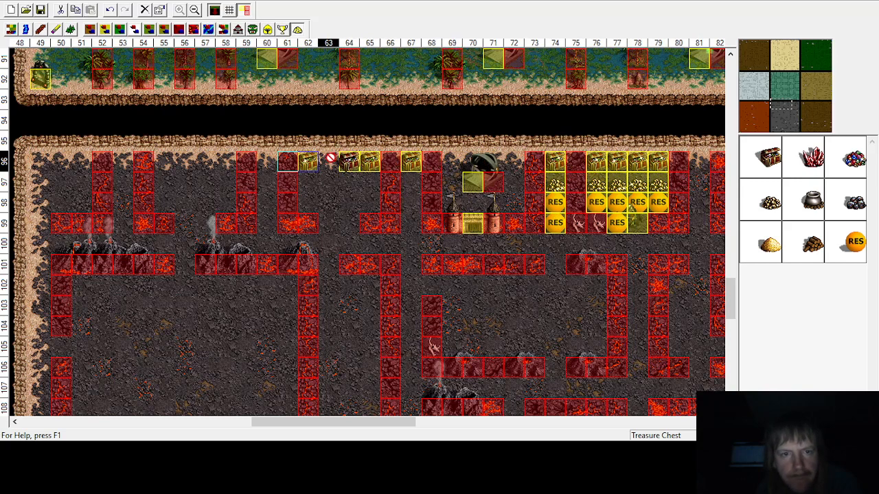
Step: Place Wolf Raider monsters in the corridor at row 99, columns 49, 57 and 64
{"action": "left_click", "coordinate": [253, 29]}
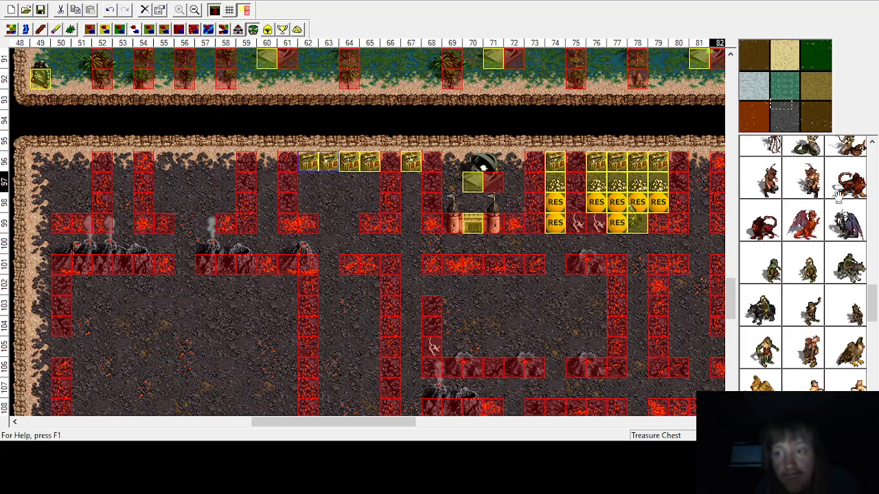
{"action": "left_click", "coordinate": [759, 320]}
{"action": "left_click", "coordinate": [338, 213]}
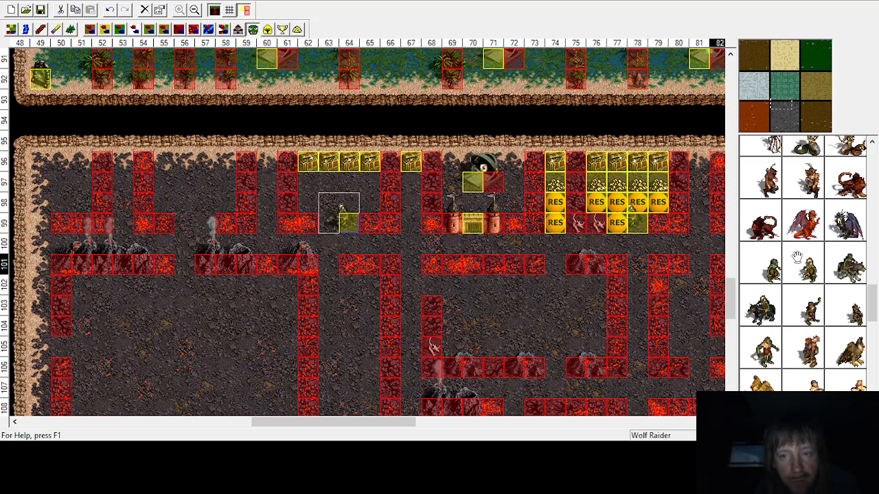
{"action": "left_click", "coordinate": [199, 219]}
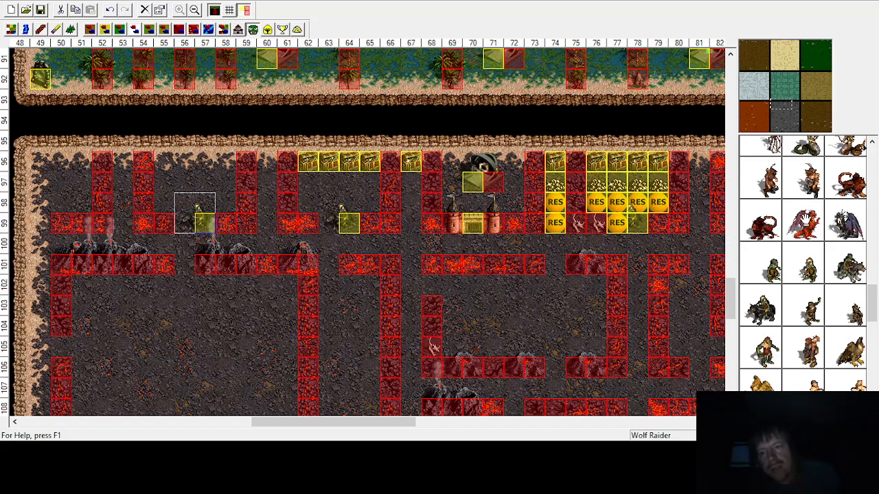
{"action": "left_click", "coordinate": [38, 221]}
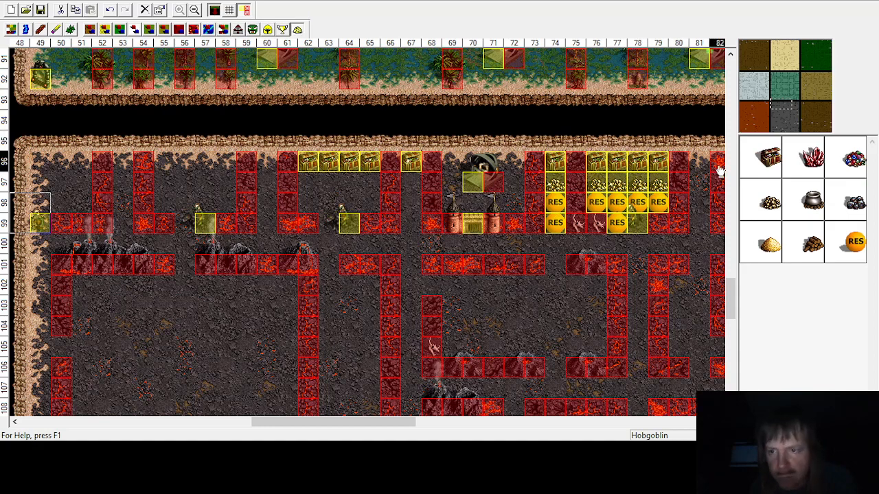
Step: Place treasure chests along row 96 at columns 56 to 59
{"action": "left_click", "coordinate": [248, 159]}
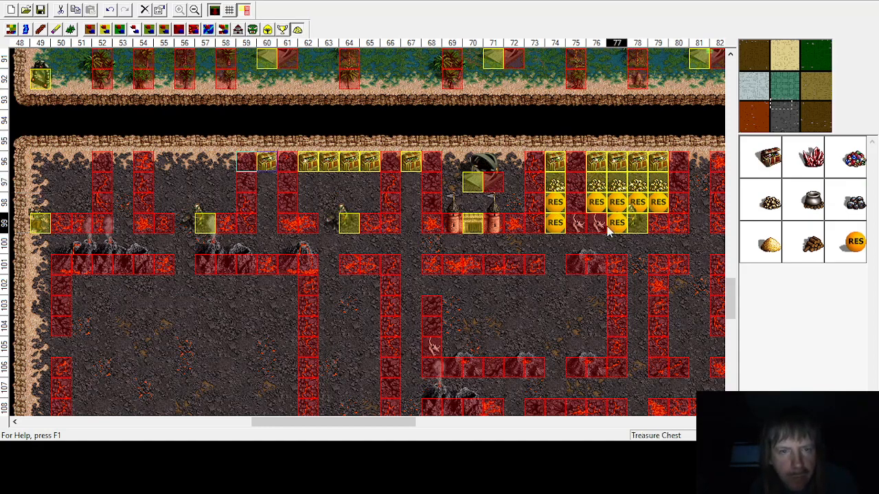
{"action": "left_click", "coordinate": [774, 167]}
{"action": "left_click", "coordinate": [225, 162]}
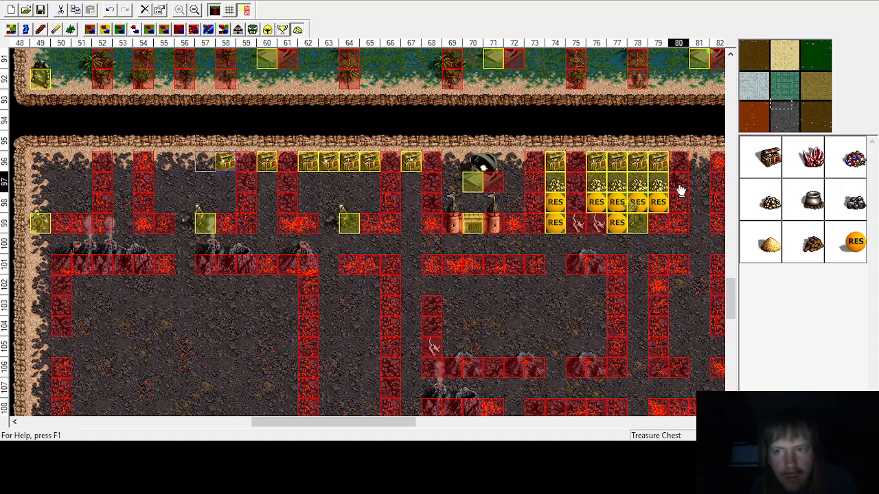
{"action": "left_click", "coordinate": [762, 159]}
{"action": "left_click", "coordinate": [198, 162]}
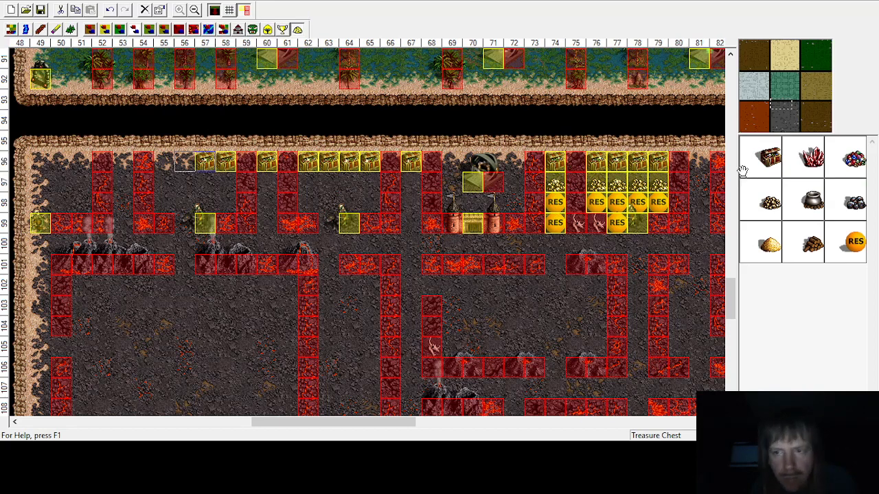
{"action": "left_click", "coordinate": [175, 158]}
Step: Place treasure chests along row 96 at columns 50 to 55
{"action": "left_click", "coordinate": [762, 166]}
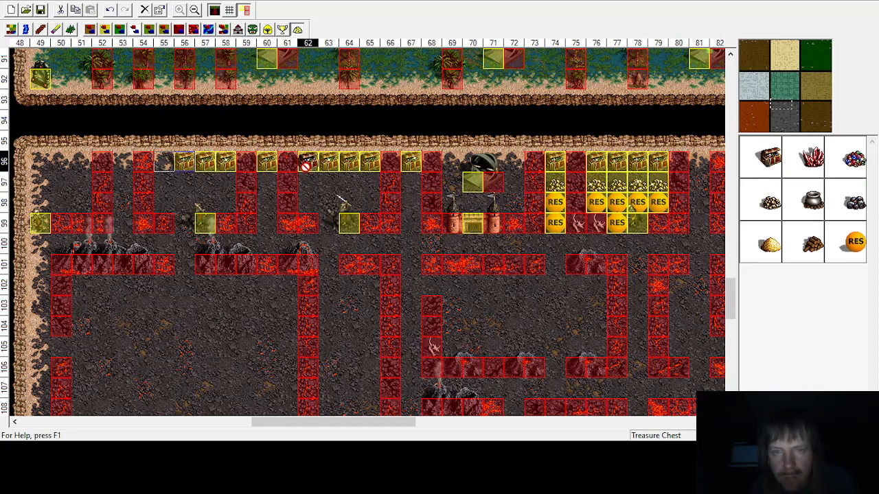
{"action": "left_click", "coordinate": [162, 165]}
{"action": "left_click", "coordinate": [768, 160]}
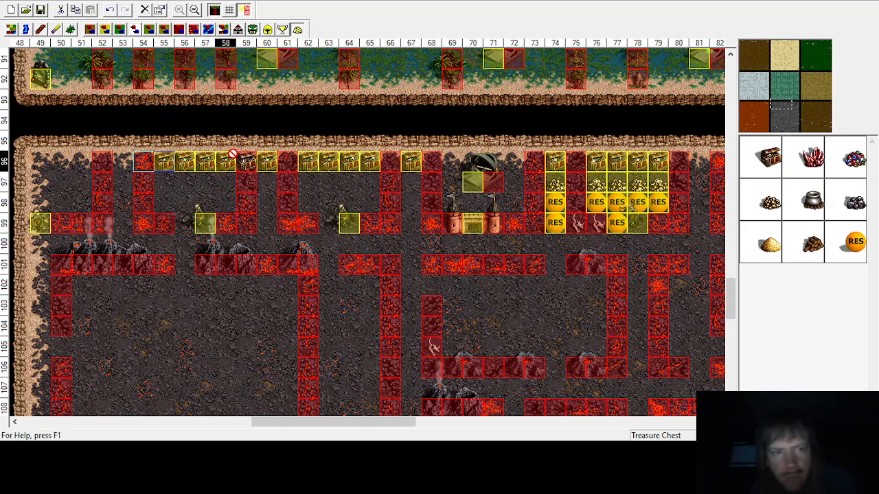
{"action": "left_click", "coordinate": [119, 162]}
{"action": "left_click", "coordinate": [767, 161]}
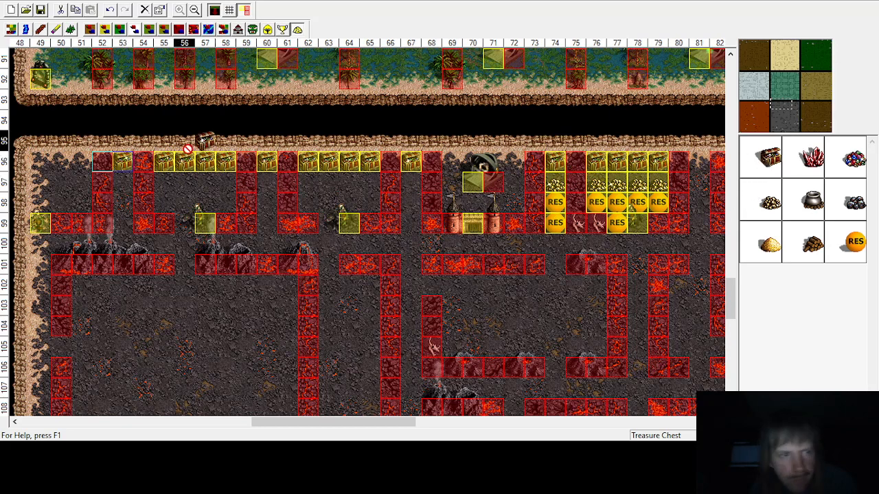
{"action": "left_click", "coordinate": [60, 162]}
{"action": "left_click", "coordinate": [770, 160]}
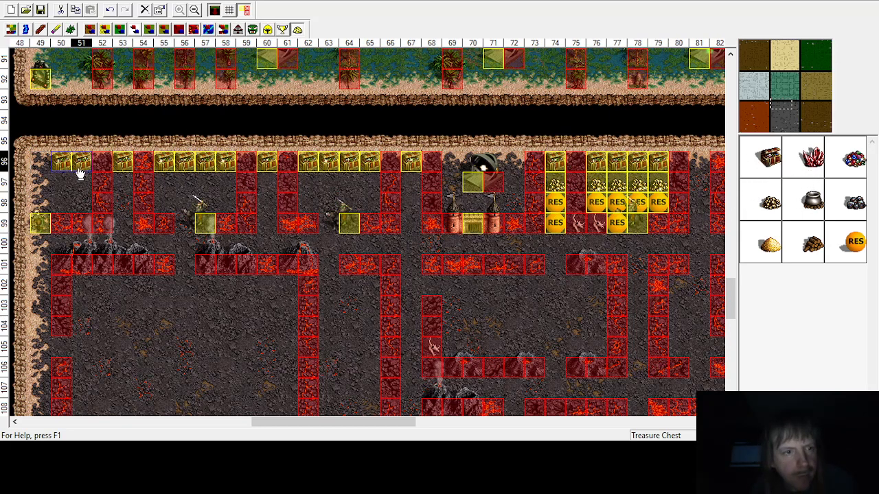
{"action": "left_click", "coordinate": [771, 159]}
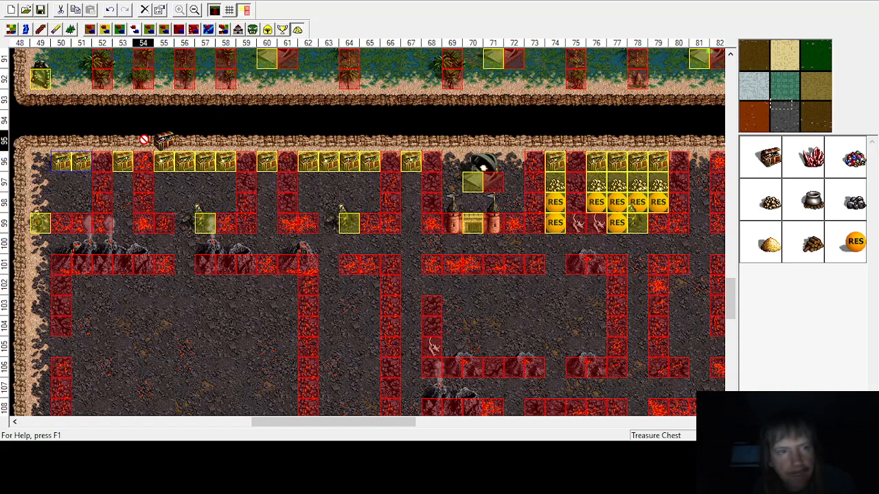
Step: Place a treasure chest at row 96, column 49, and gold piles along row 97 beneath the row of chests
{"action": "left_click", "coordinate": [34, 163]}
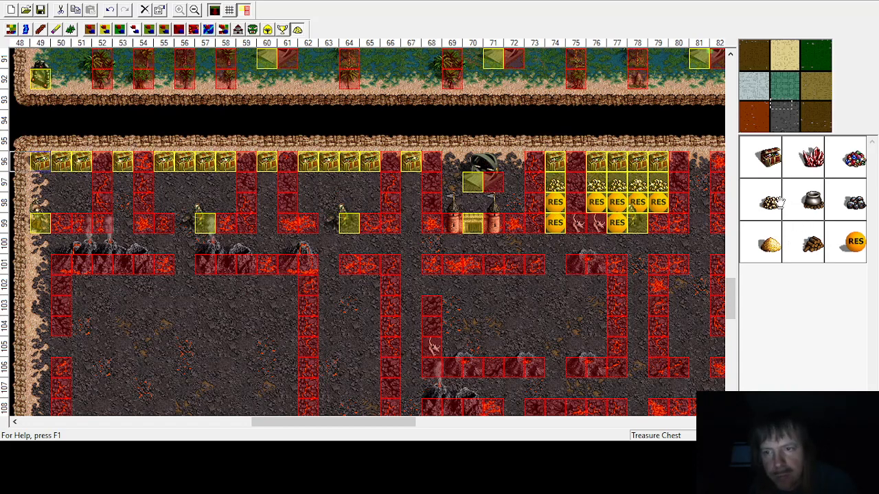
{"action": "left_click", "coordinate": [401, 184]}
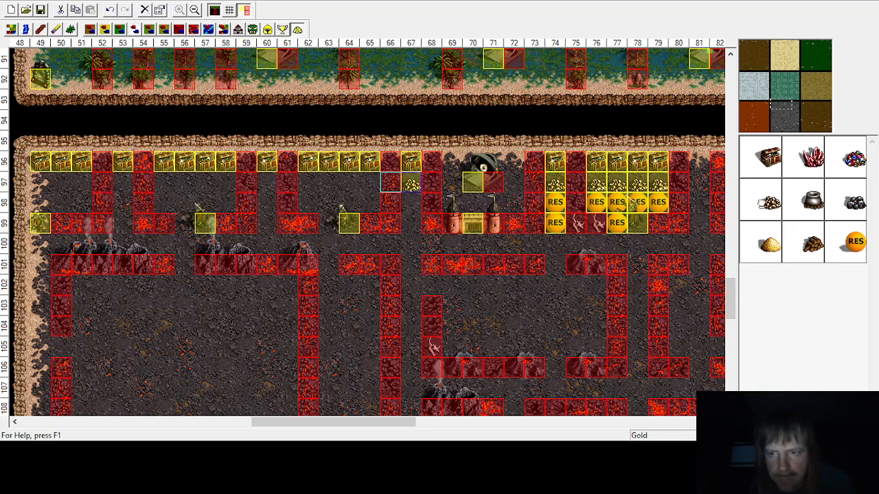
{"action": "left_click", "coordinate": [343, 184]}
{"action": "left_click", "coordinate": [771, 207]}
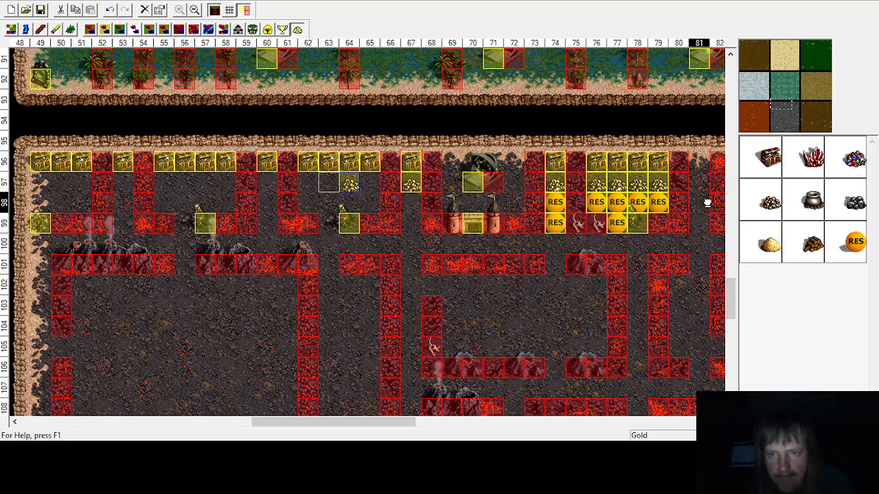
{"action": "left_click", "coordinate": [366, 184]}
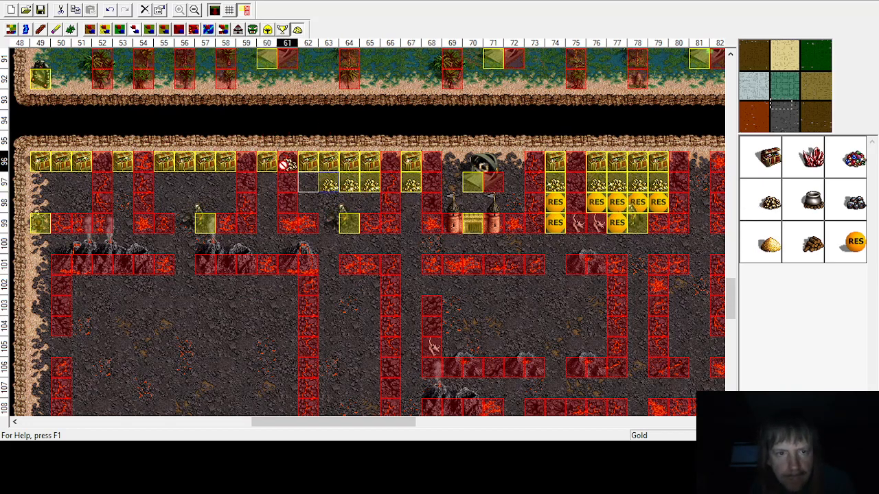
{"action": "left_click", "coordinate": [268, 180]}
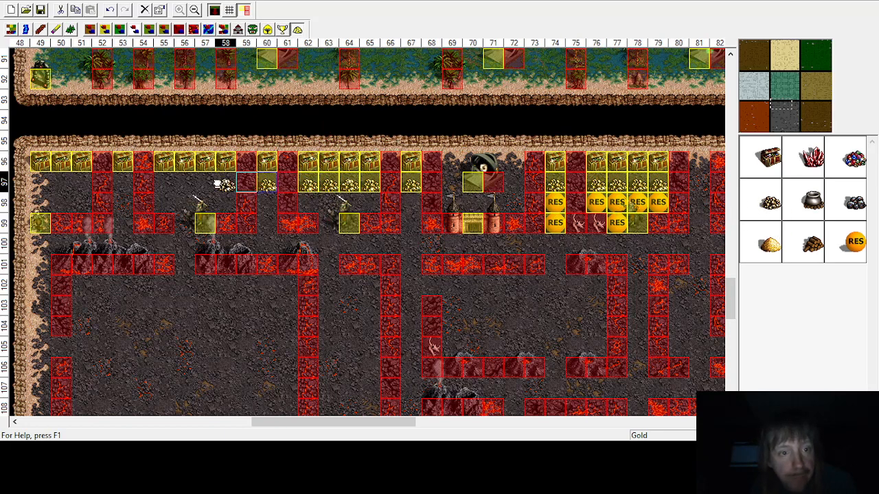
{"action": "left_click", "coordinate": [218, 184]}
{"action": "left_click", "coordinate": [768, 201]}
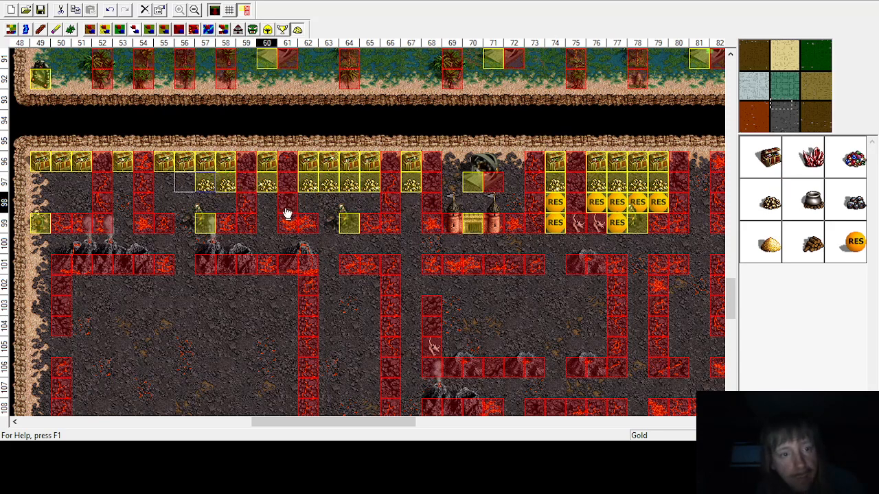
{"action": "left_click", "coordinate": [768, 201]}
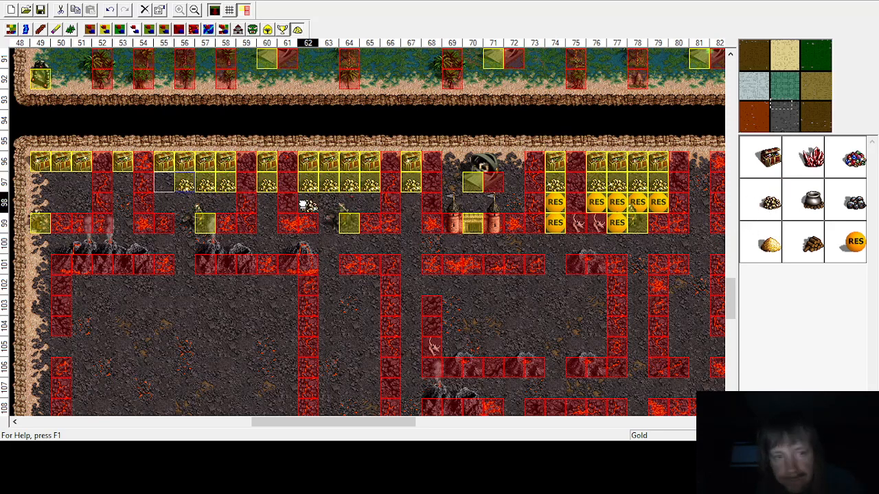
{"action": "left_click", "coordinate": [768, 201]}
{"action": "left_click", "coordinate": [122, 184]}
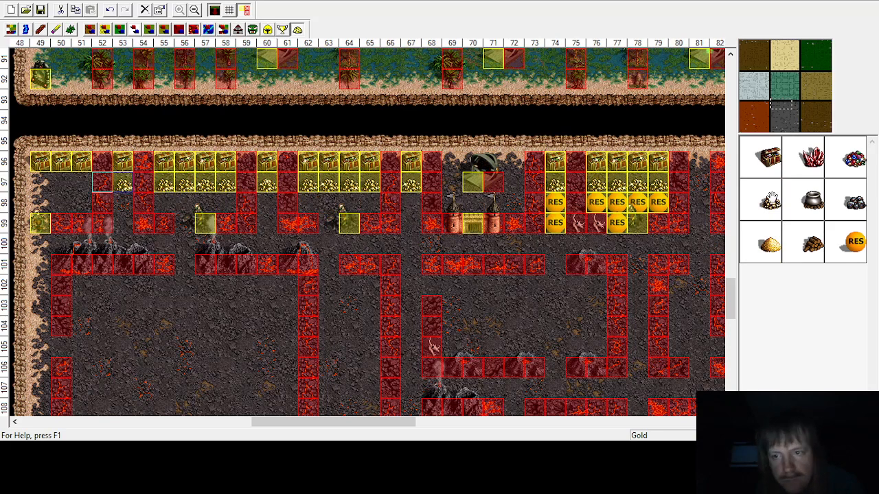
{"action": "left_click", "coordinate": [78, 183]}
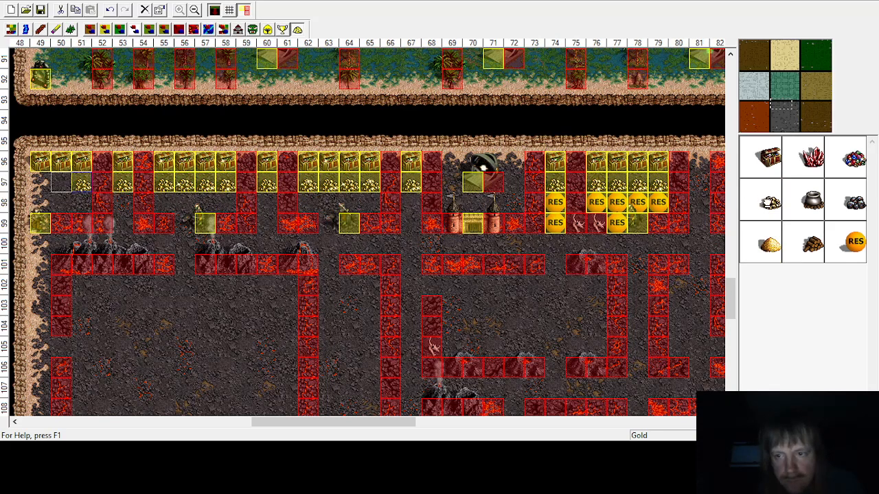
{"action": "left_click", "coordinate": [62, 184]}
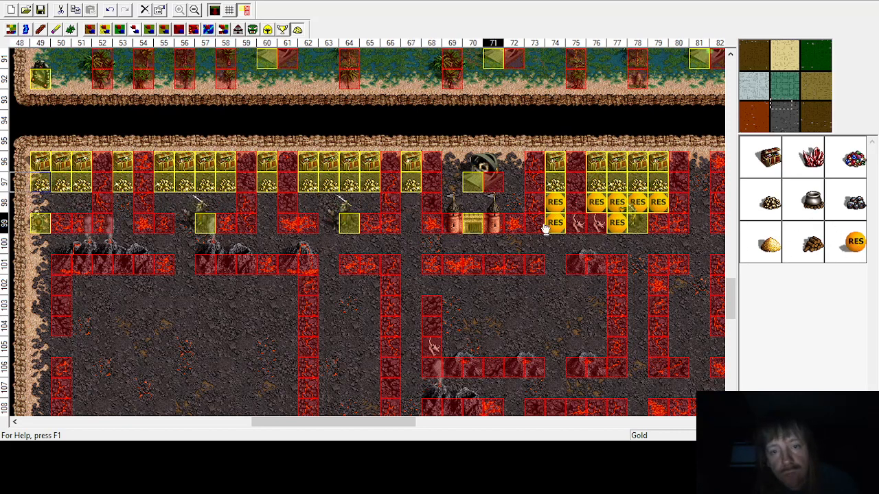
Step: Place random resources in rows 98 and 99 of the enclosure between columns 53 and 67
{"action": "left_click_drag", "start_coordinate": [858, 243], "coordinate": [412, 221]}
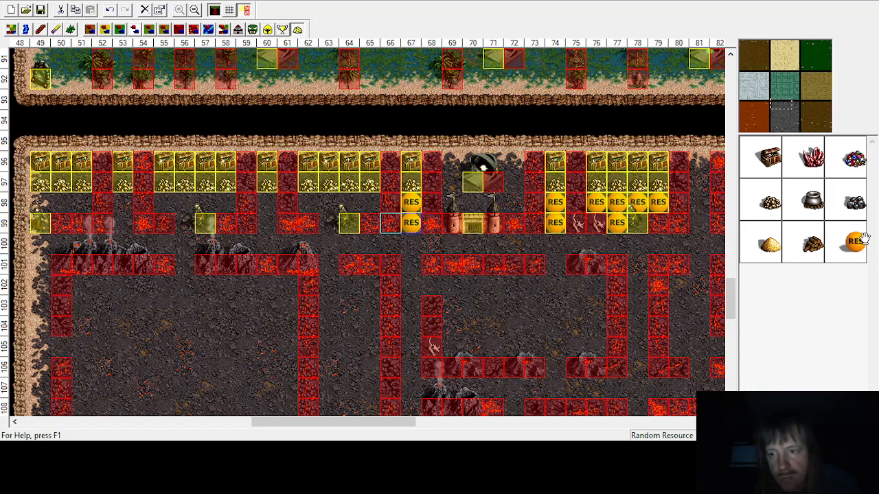
{"action": "left_click_drag", "start_coordinate": [469, 199], "coordinate": [358, 202]}
{"action": "left_click_drag", "start_coordinate": [852, 250], "coordinate": [339, 212]}
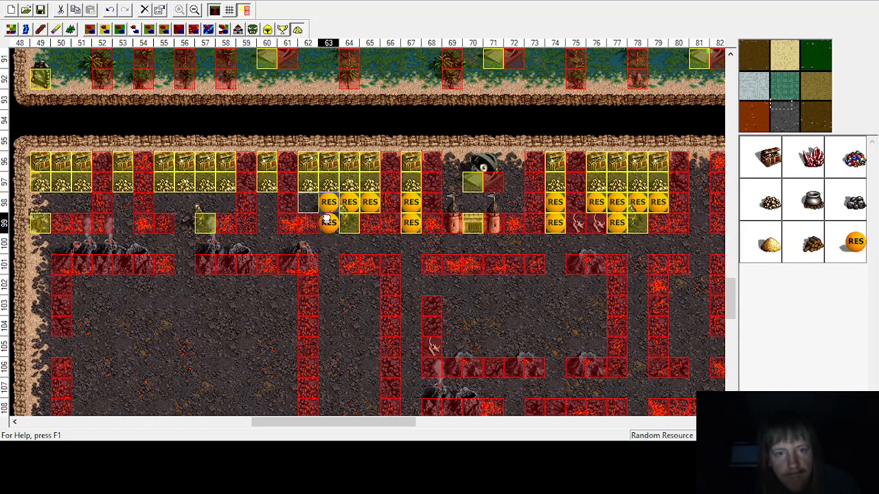
{"action": "left_click_drag", "start_coordinate": [328, 218], "coordinate": [170, 216]}
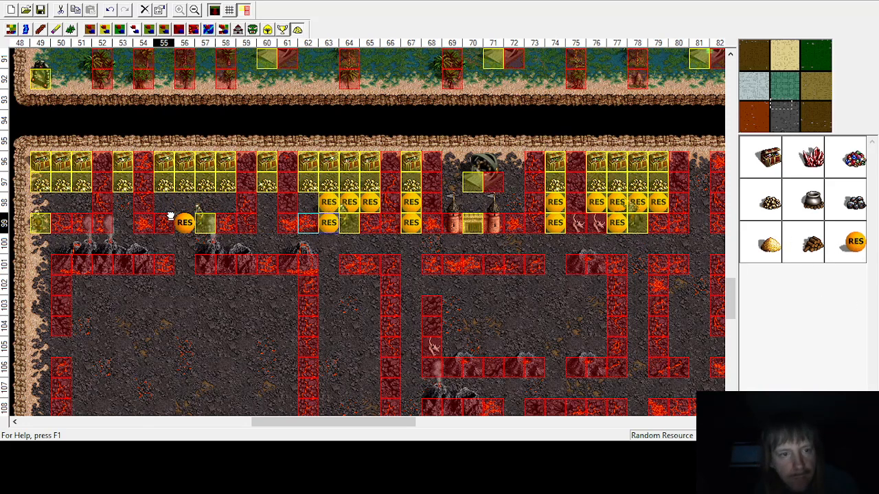
{"action": "left_click_drag", "start_coordinate": [847, 248], "coordinate": [110, 221]}
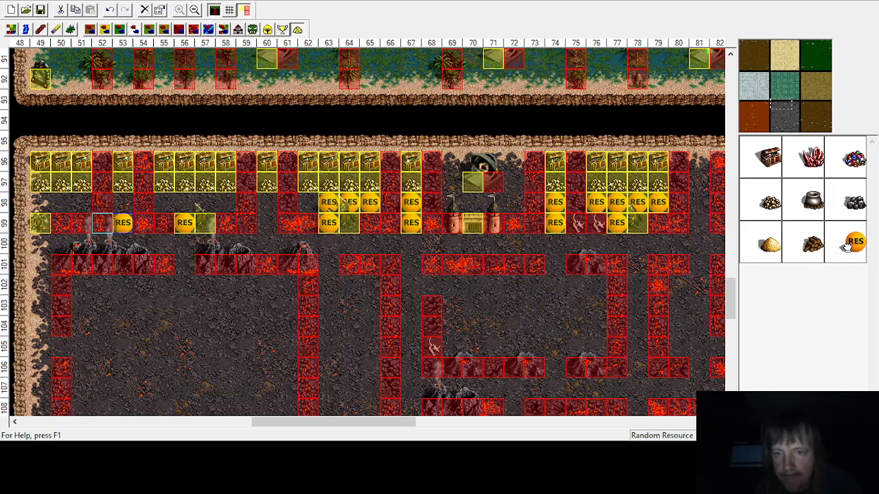
{"action": "left_click_drag", "start_coordinate": [847, 248], "coordinate": [416, 208]}
{"action": "left_click_drag", "start_coordinate": [307, 209], "coordinate": [307, 209]}
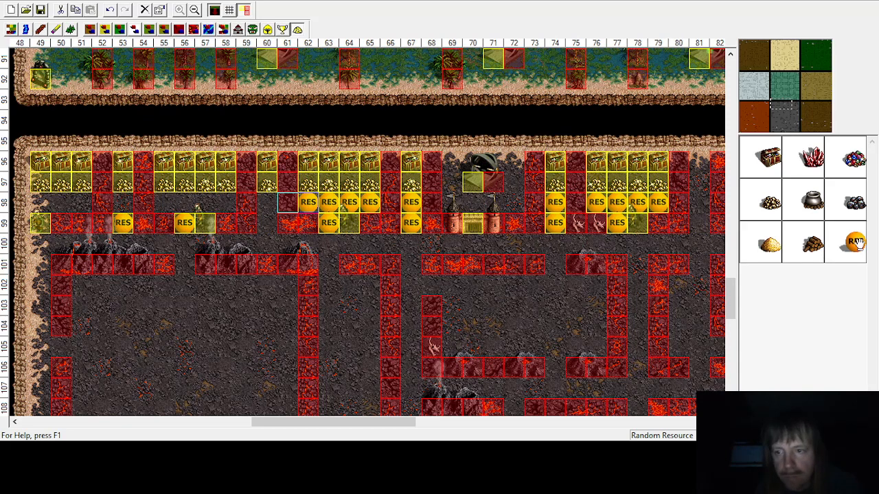
Step: Place random resources along row 98 from column 49 to 60, plus one at row 99, column 60
{"action": "left_click_drag", "start_coordinate": [854, 245], "coordinate": [265, 210]}
{"action": "left_click_drag", "start_coordinate": [854, 243], "coordinate": [262, 230]}
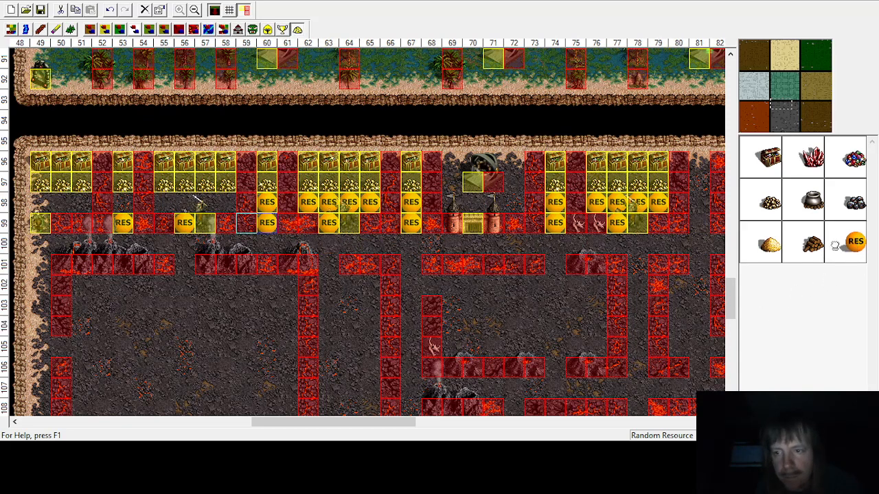
{"action": "left_click_drag", "start_coordinate": [851, 242], "coordinate": [205, 202]}
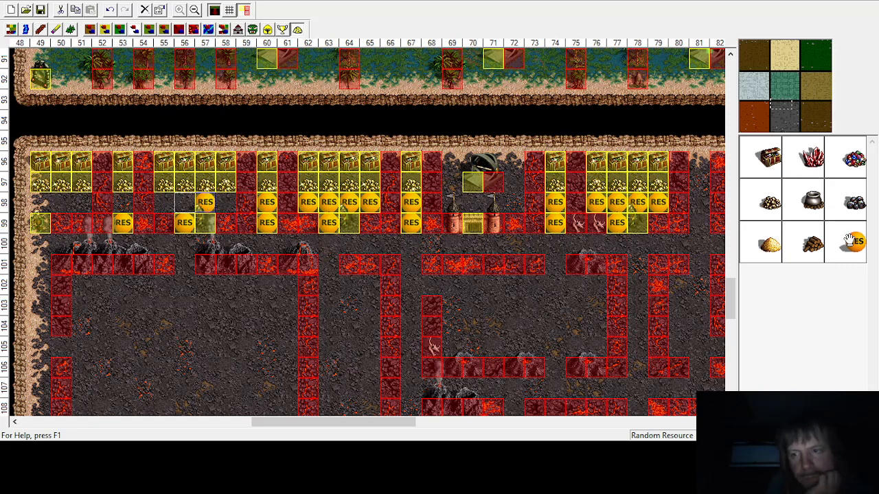
{"action": "left_click_drag", "start_coordinate": [851, 240], "coordinate": [226, 201]}
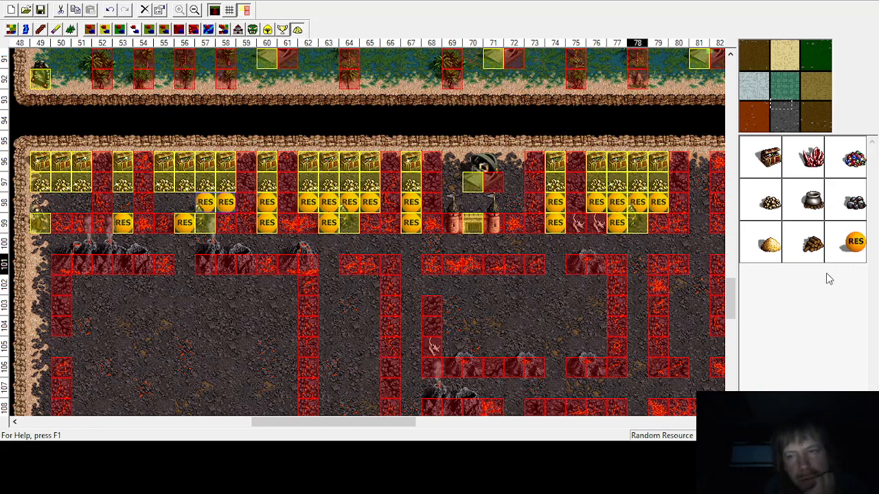
{"action": "left_click_drag", "start_coordinate": [852, 241], "coordinate": [184, 202]}
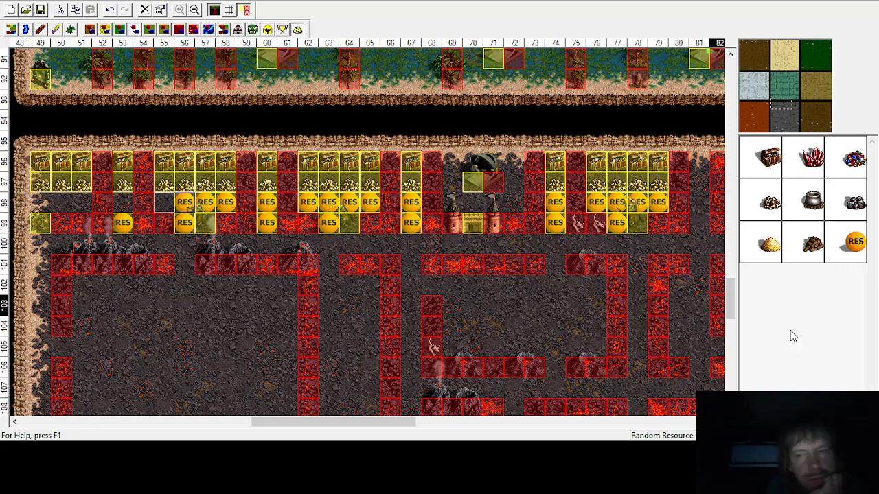
{"action": "left_click_drag", "start_coordinate": [854, 241], "coordinate": [159, 211]}
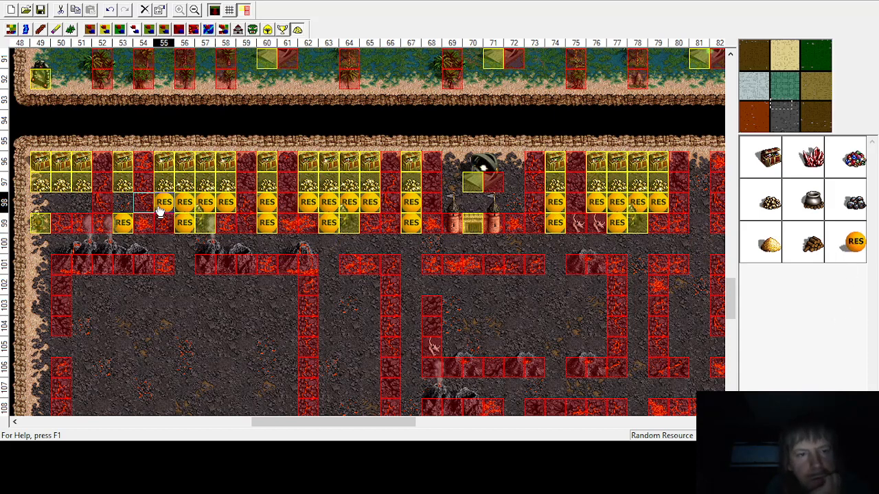
{"action": "left_click_drag", "start_coordinate": [855, 241], "coordinate": [123, 201]}
{"action": "left_click_drag", "start_coordinate": [856, 244], "coordinate": [81, 202]}
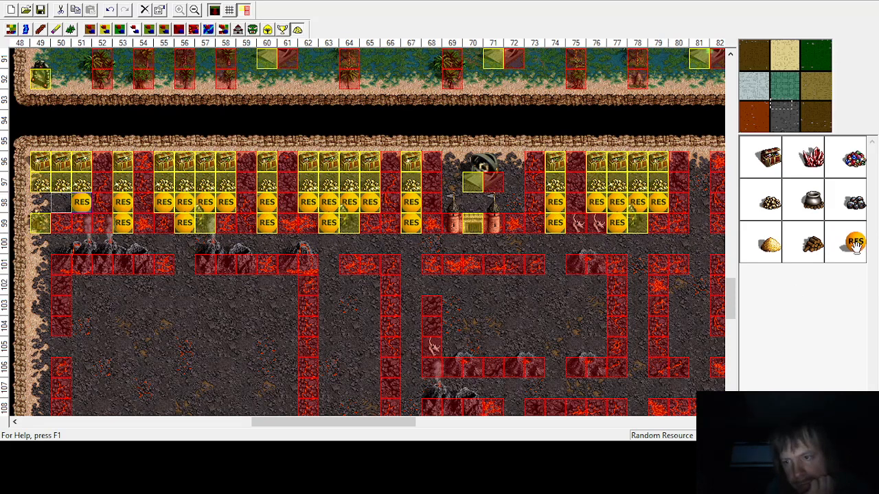
{"action": "left_click_drag", "start_coordinate": [856, 247], "coordinate": [30, 203]}
{"action": "left_click_drag", "start_coordinate": [854, 245], "coordinate": [61, 201]}
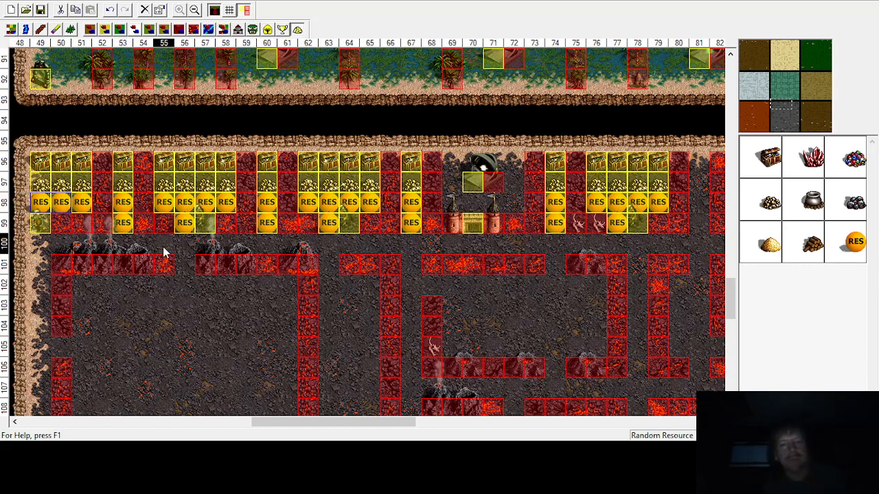
Step: Place a treasure chest at row 143, column 52, and gold beside it at column 51 in the lower-left enclosure
{"action": "scroll", "coordinate": [174, 265], "scroll_direction": "down", "scroll_amount": 1}
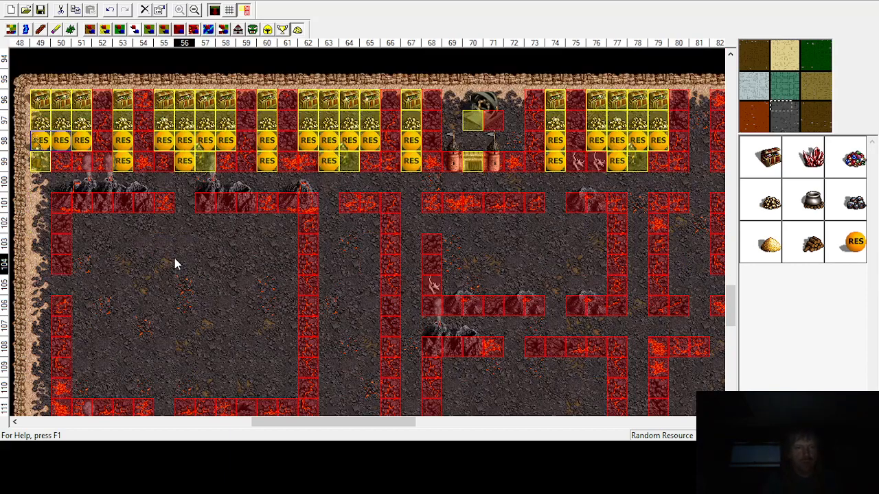
{"action": "scroll", "coordinate": [174, 261], "scroll_direction": "down", "scroll_amount": 1}
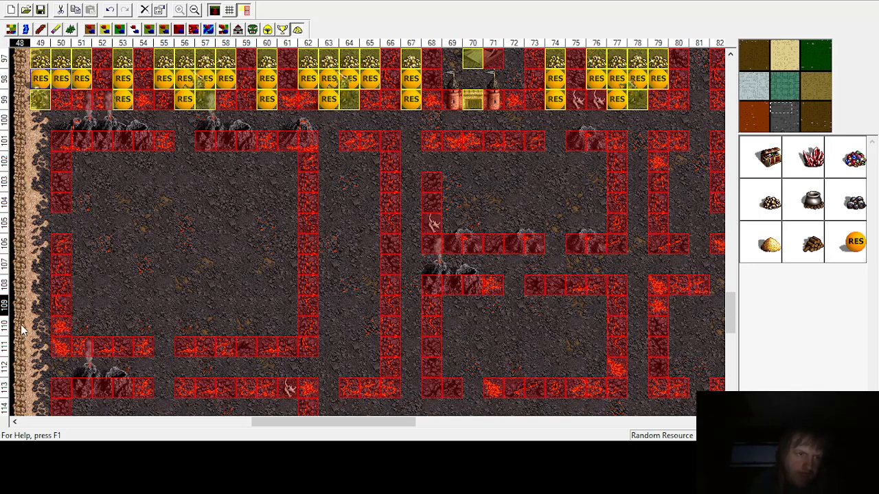
{"action": "scroll", "coordinate": [35, 289], "scroll_direction": "down", "scroll_amount": 5}
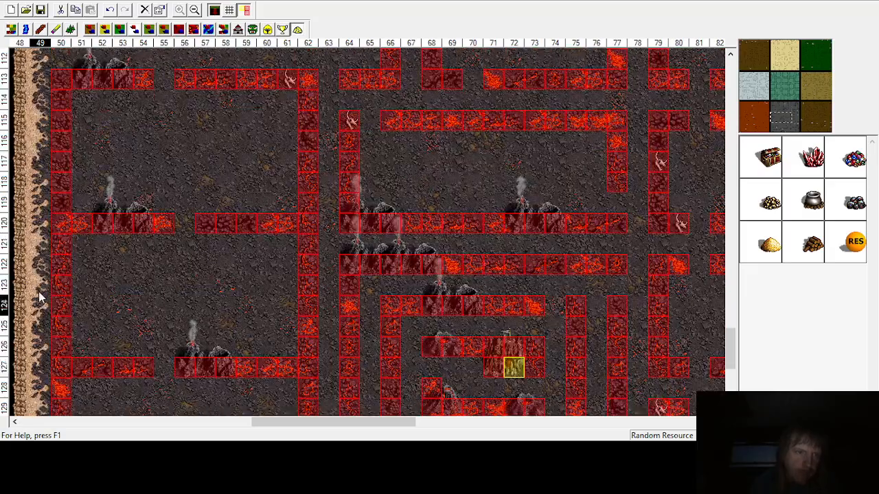
{"action": "scroll", "coordinate": [39, 297], "scroll_direction": "down", "scroll_amount": 5}
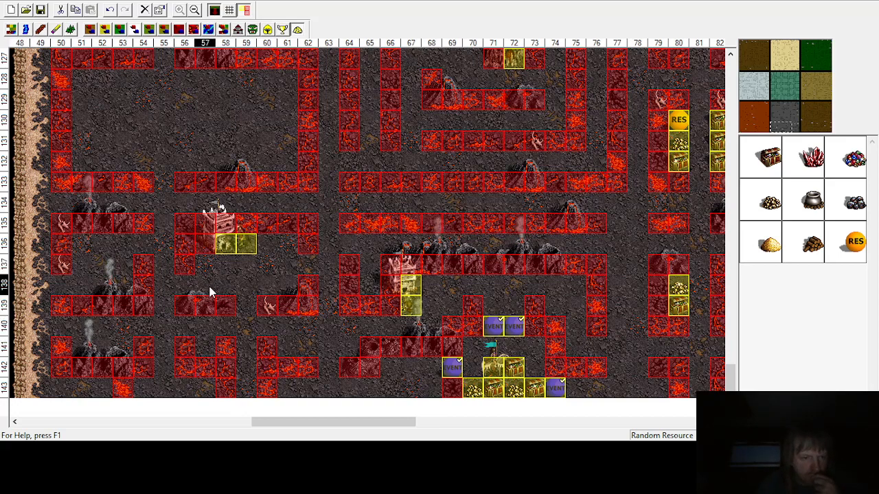
{"action": "left_click", "coordinate": [771, 151]}
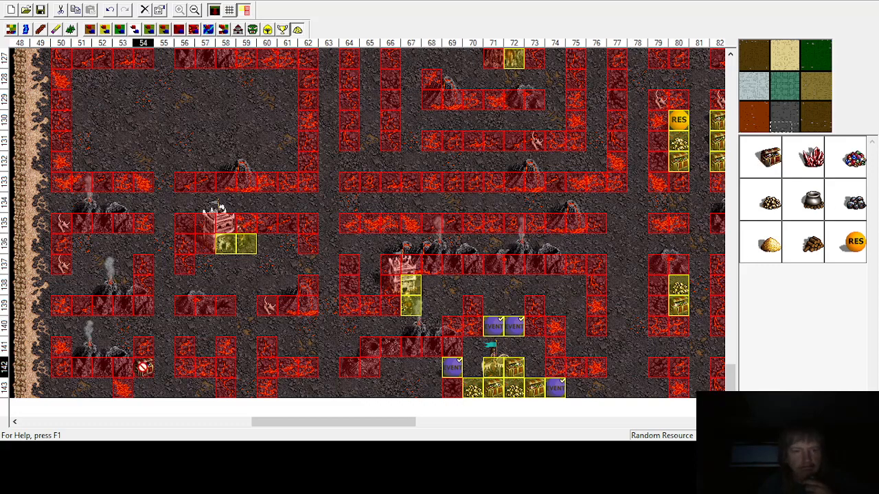
{"action": "left_click", "coordinate": [102, 389]}
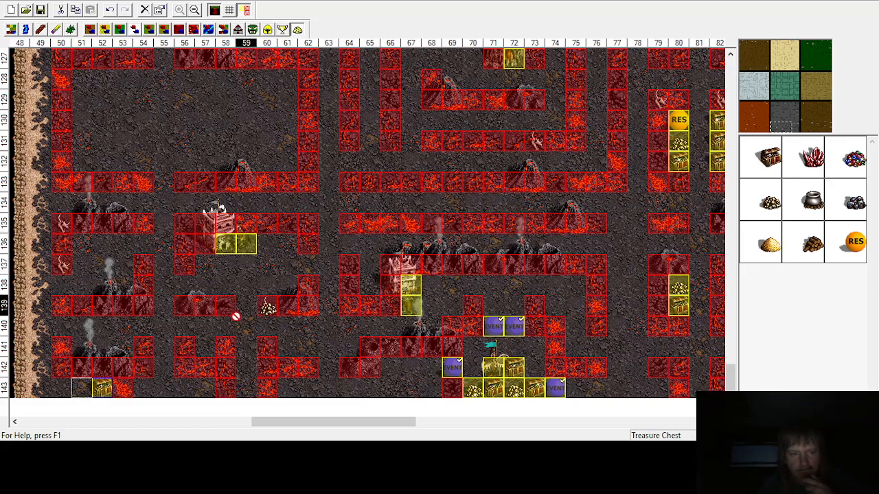
{"action": "left_click", "coordinate": [61, 391]}
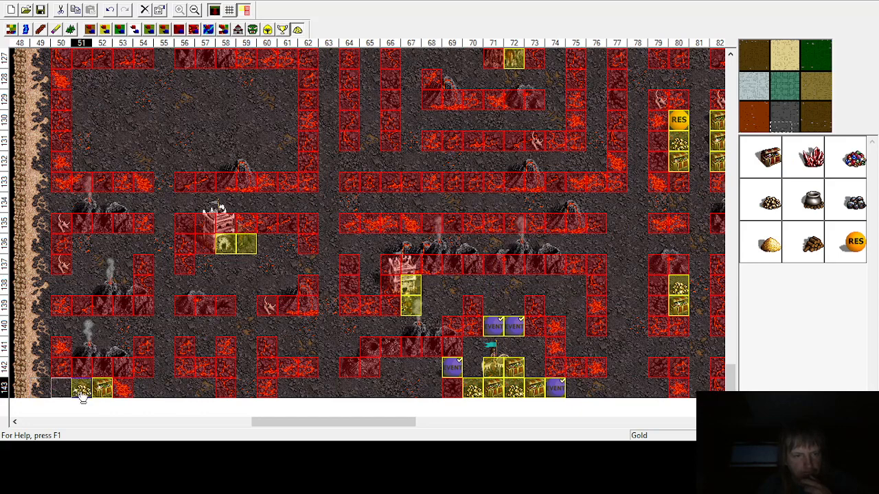
Step: Place random resources at row 143, columns 49 and 50, and at column 49 in rows 141 and 142
{"action": "left_click", "coordinate": [855, 241]}
{"action": "left_click", "coordinate": [59, 391]}
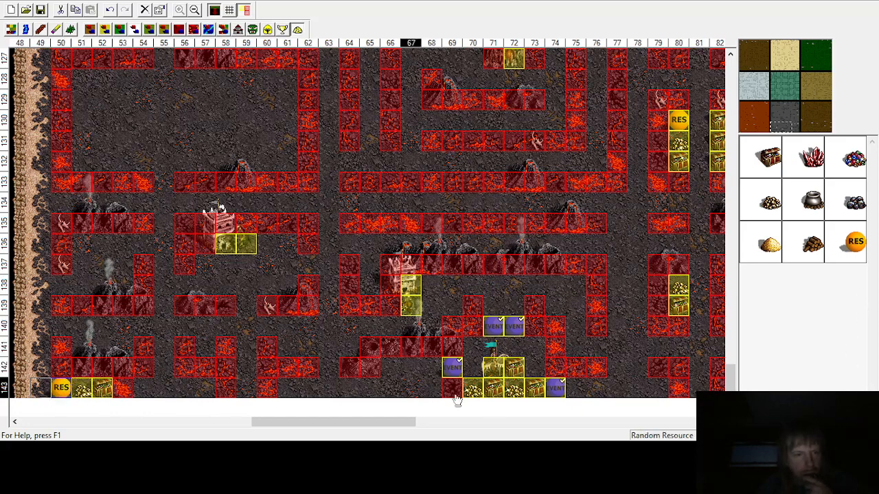
{"action": "left_click", "coordinate": [40, 389]}
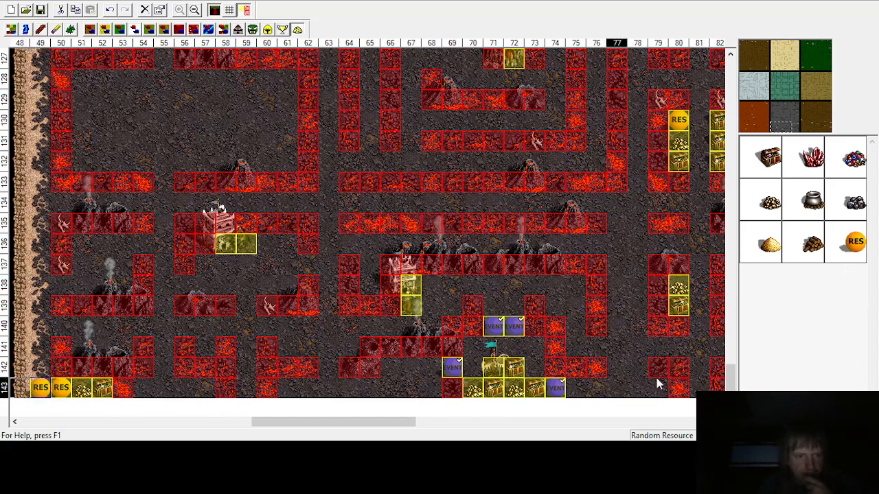
{"action": "left_click", "coordinate": [39, 350]}
{"action": "left_click", "coordinate": [38, 370]}
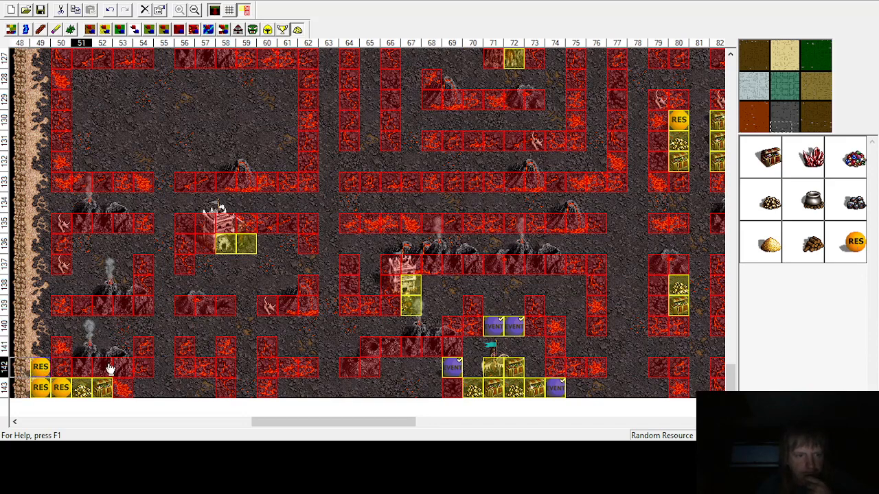
{"action": "left_click", "coordinate": [847, 243]}
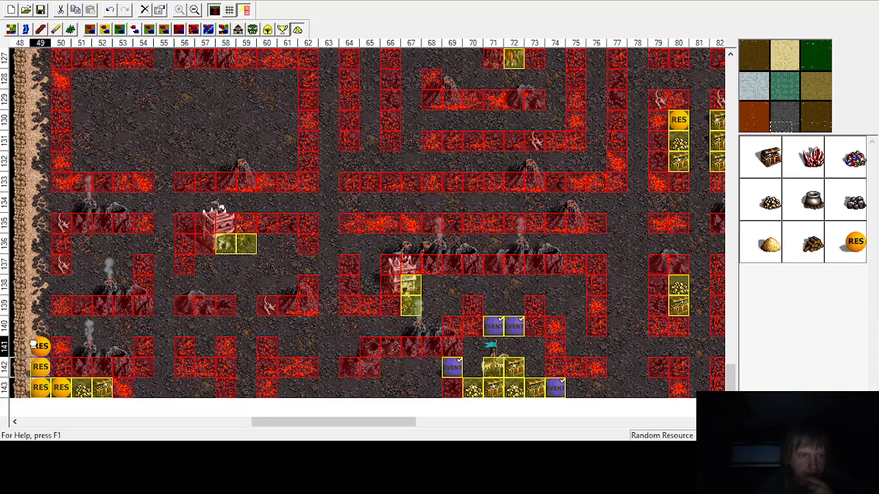
{"action": "left_click", "coordinate": [32, 352]}
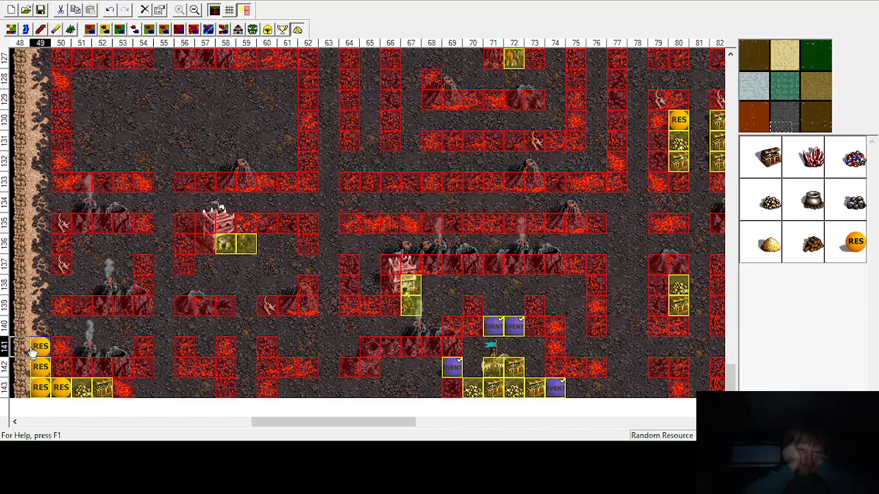
{"action": "left_click", "coordinate": [771, 161]}
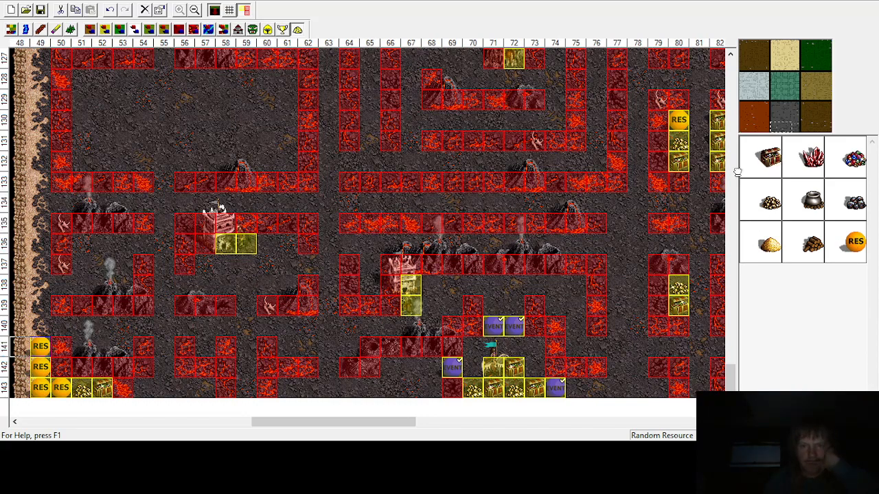
Step: Place a treasure chest at row 141, column 57, and random resources at column 55 in rows 141 and 142
{"action": "left_click", "coordinate": [203, 348]}
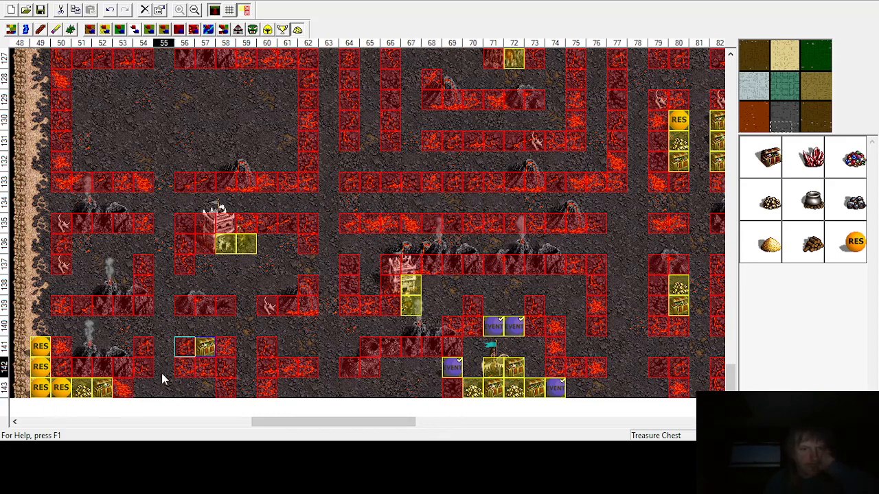
{"action": "left_click_drag", "start_coordinate": [855, 241], "coordinate": [156, 338]}
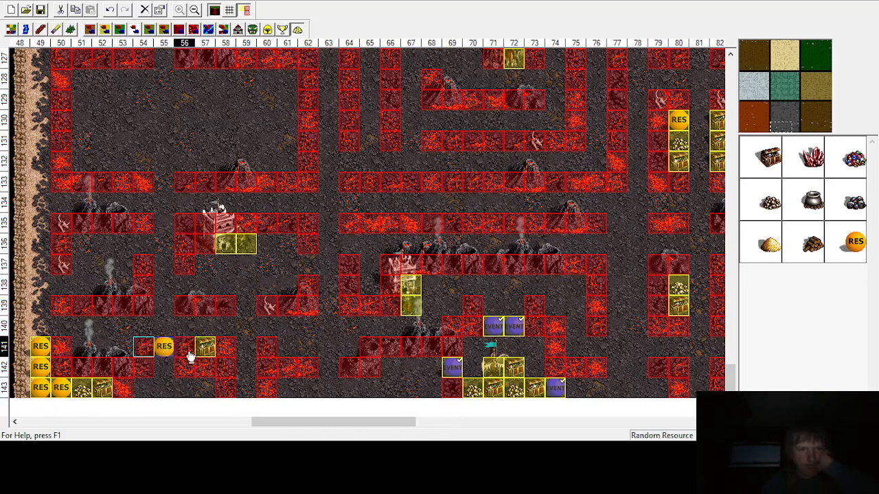
{"action": "left_click", "coordinate": [152, 364]}
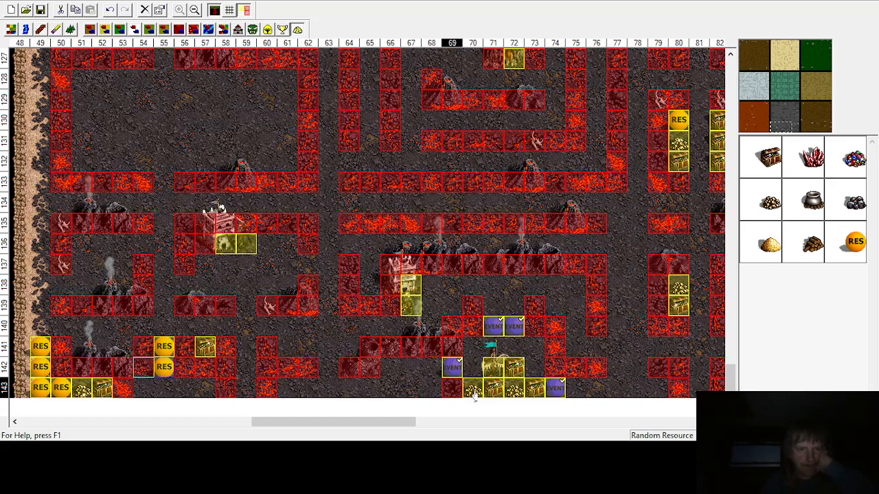
Step: Place random resources at row 143, columns 54 and 55, gold at column 56 and a treasure chest at column 57
{"action": "left_click_drag", "start_coordinate": [853, 245], "coordinate": [164, 388]}
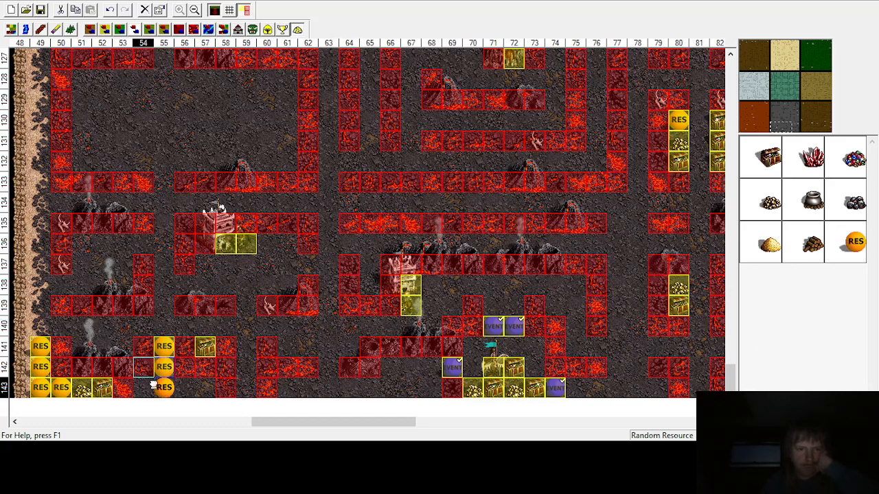
{"action": "left_click_drag", "start_coordinate": [845, 248], "coordinate": [143, 387]}
{"action": "left_click_drag", "start_coordinate": [769, 189], "coordinate": [184, 386]}
{"action": "left_click_drag", "start_coordinate": [759, 159], "coordinate": [204, 389]}
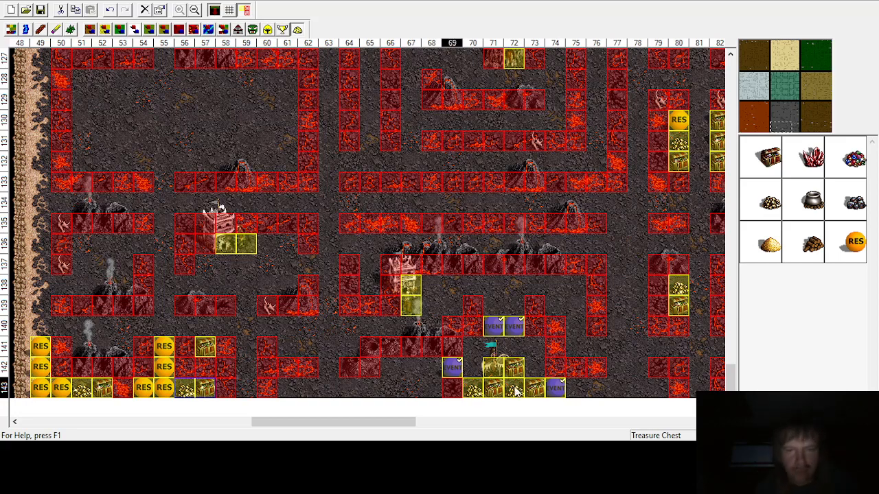
Step: Place a random resource at row 141, column 64, and gold next to the chest at column 62
{"action": "left_click_drag", "start_coordinate": [849, 233], "coordinate": [349, 346]}
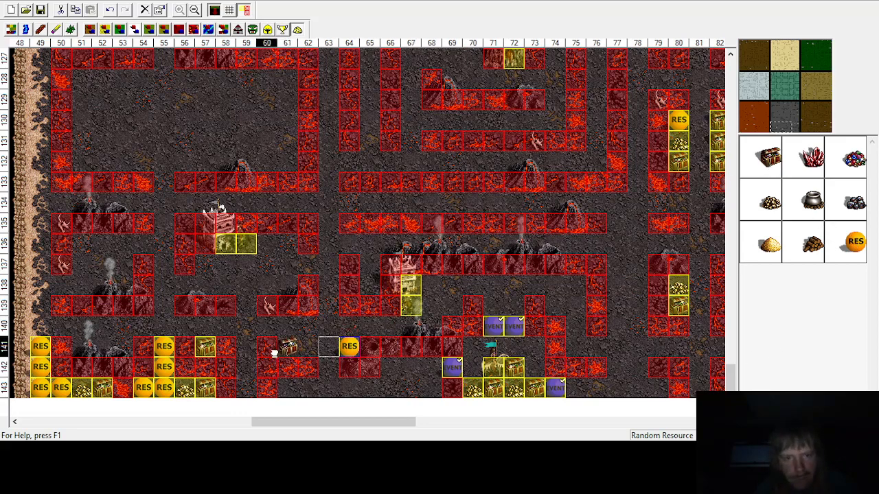
{"action": "left_click", "coordinate": [274, 353]}
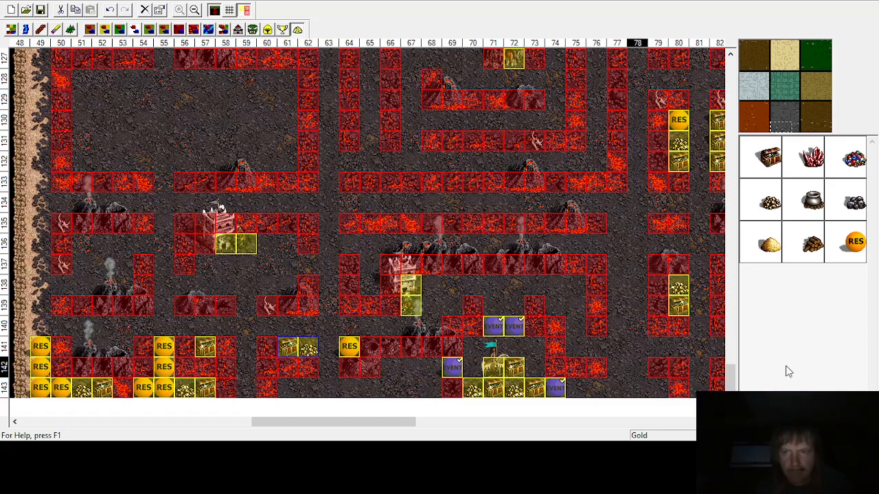
Step: Place a treasure chest at row 138, column 65, with gold above it at row 137
{"action": "left_click", "coordinate": [368, 289]}
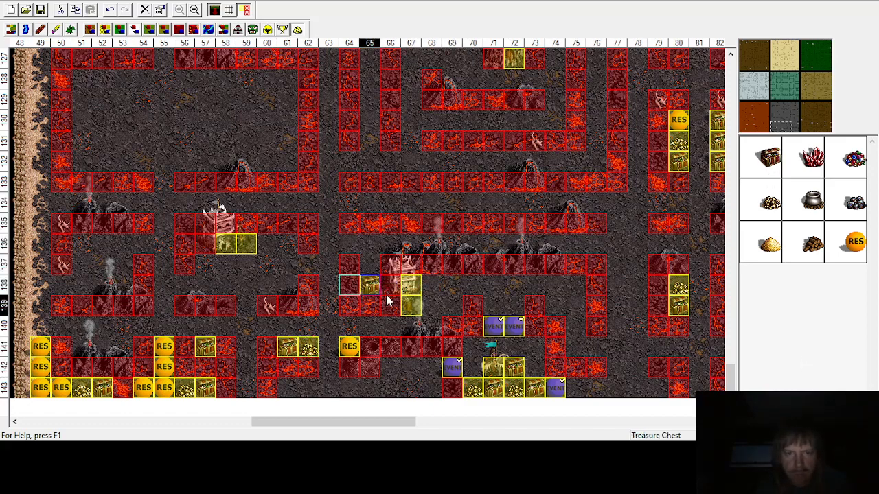
{"action": "left_click", "coordinate": [771, 204]}
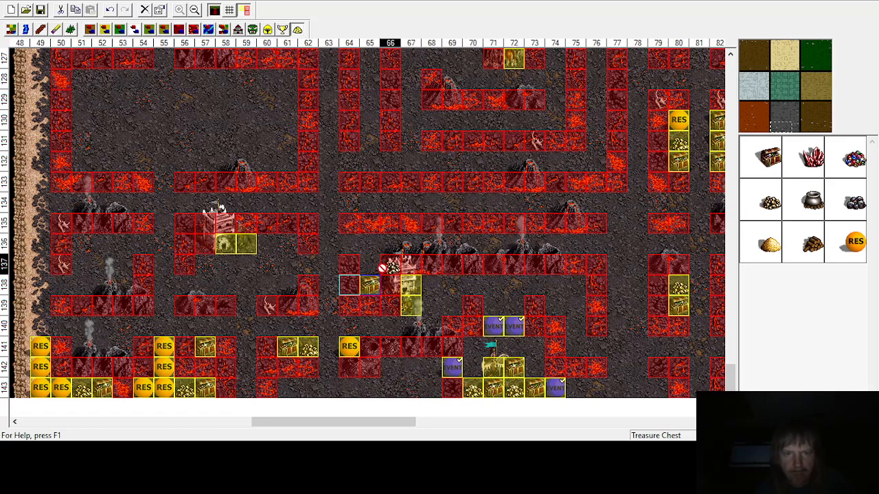
{"action": "left_click", "coordinate": [364, 268]}
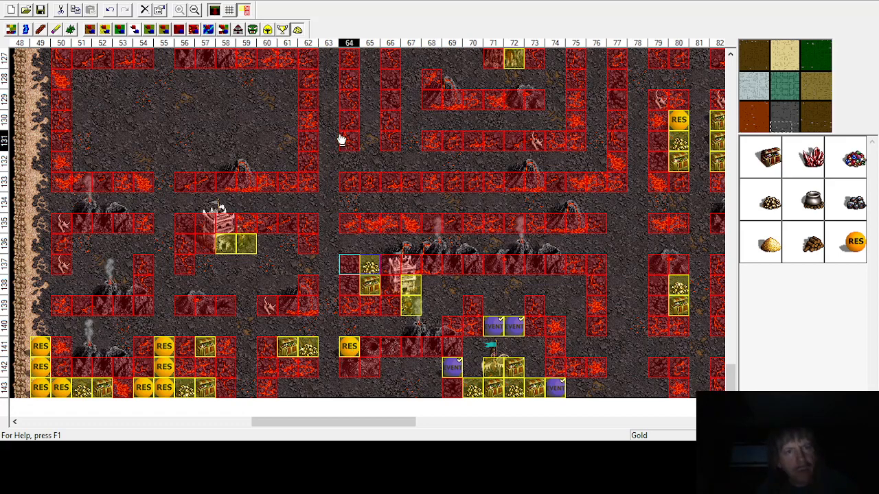
{"action": "left_click", "coordinate": [253, 29]}
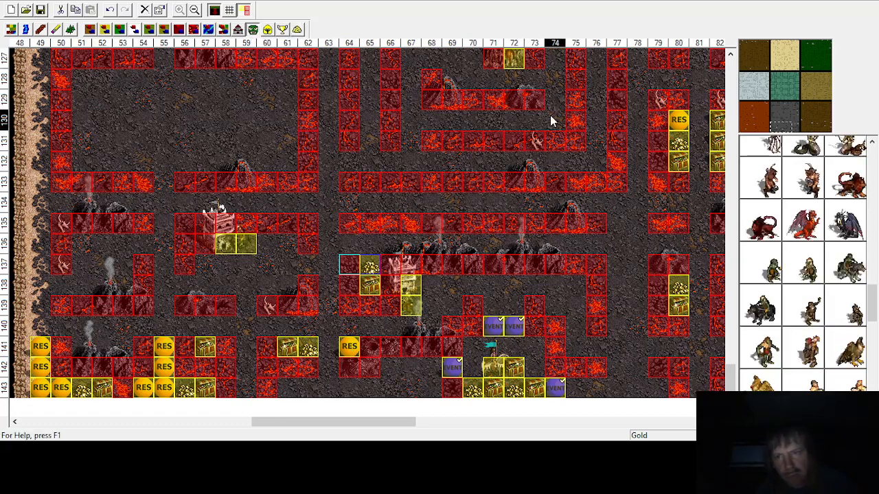
{"action": "scroll", "coordinate": [822, 260], "scroll_direction": "down", "scroll_amount": 2}
{"action": "left_click", "coordinate": [806, 274]}
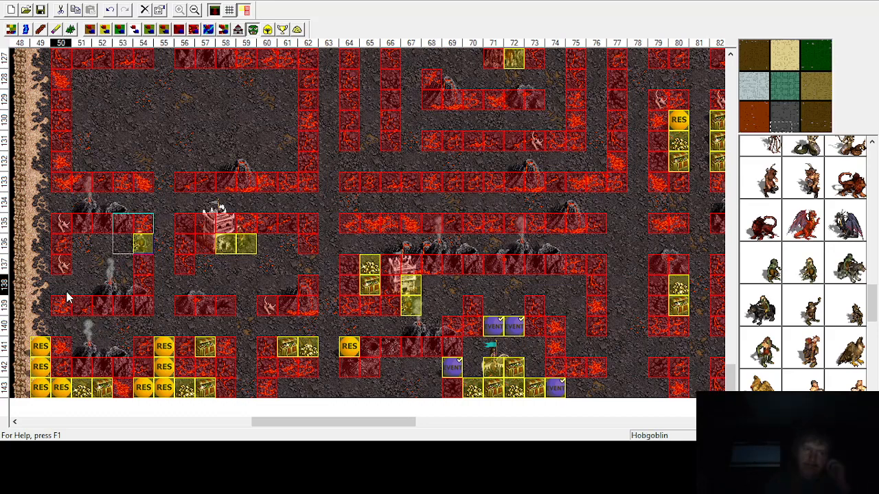
{"action": "left_click", "coordinate": [297, 28]}
Step: Place a random resource at row 138, column 50, and treasure chests at row 138, column 53 and row 136, column 51
{"action": "left_click_drag", "start_coordinate": [817, 253], "coordinate": [53, 246]}
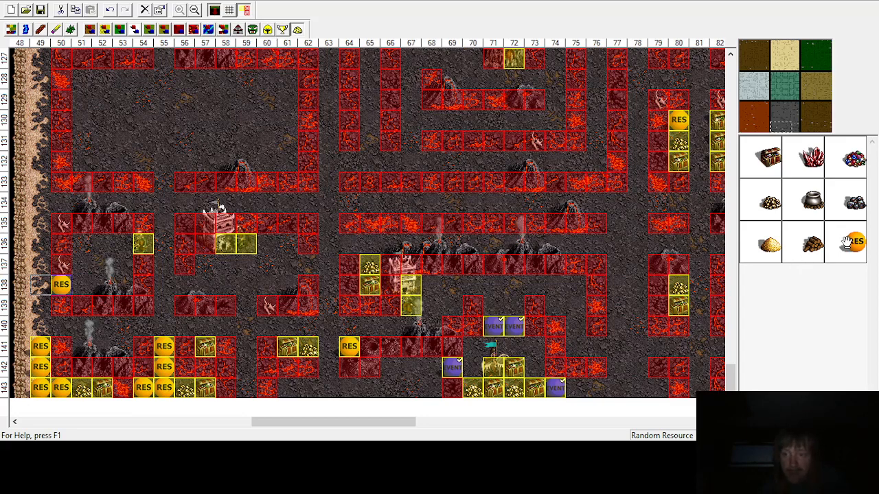
{"action": "left_click_drag", "start_coordinate": [529, 213], "coordinate": [123, 266]}
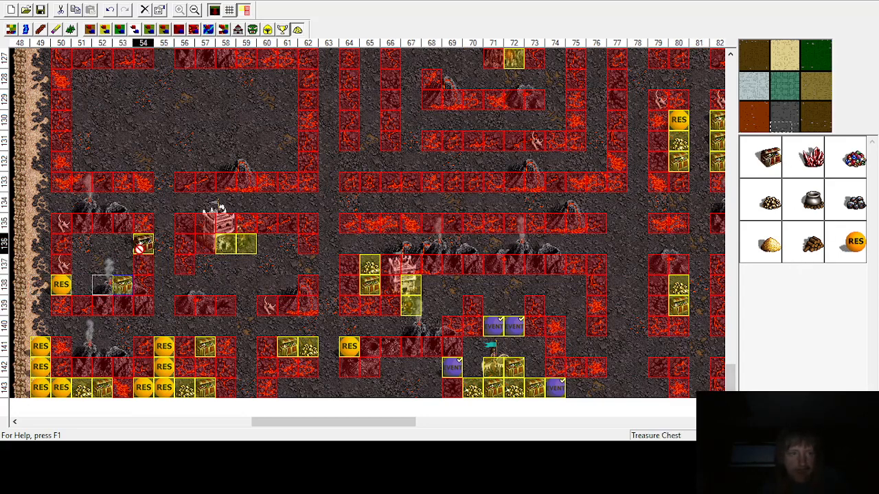
{"action": "left_click", "coordinate": [80, 243]}
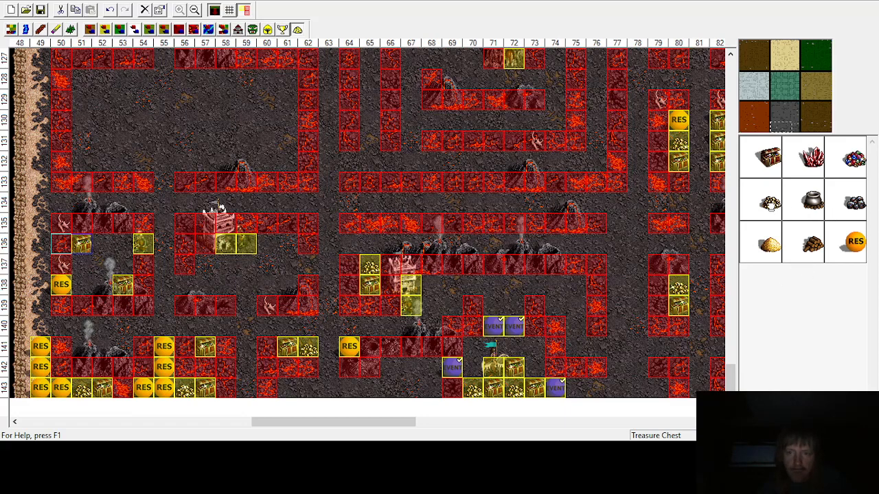
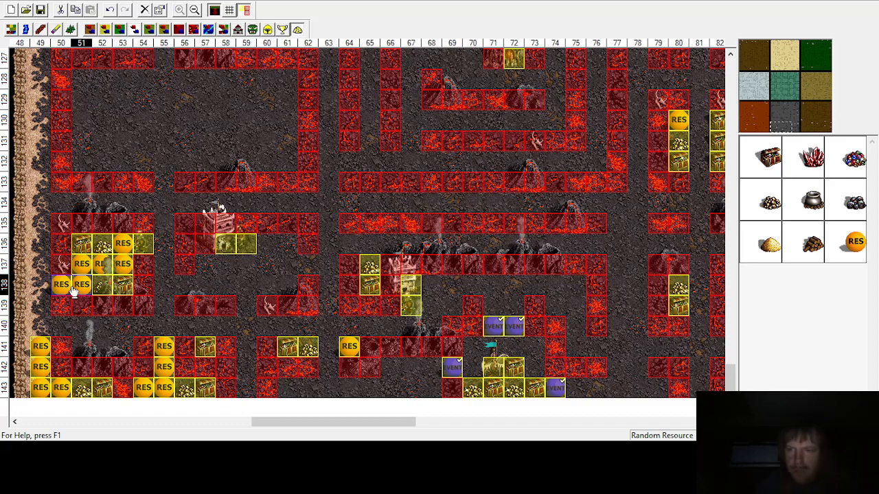
Step: Fill the empty cells of the enclosure at rows 137–139, columns 56–62 with random resources
{"action": "left_click", "coordinate": [850, 247]}
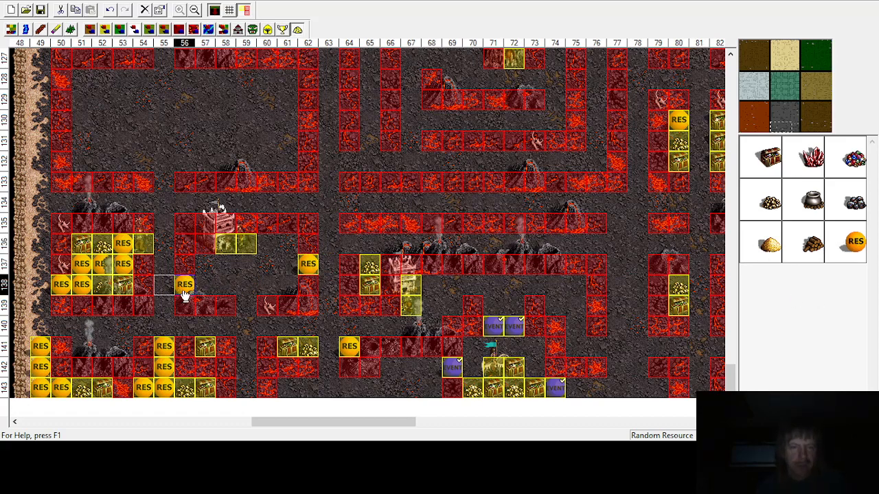
{"action": "left_click", "coordinate": [184, 295]}
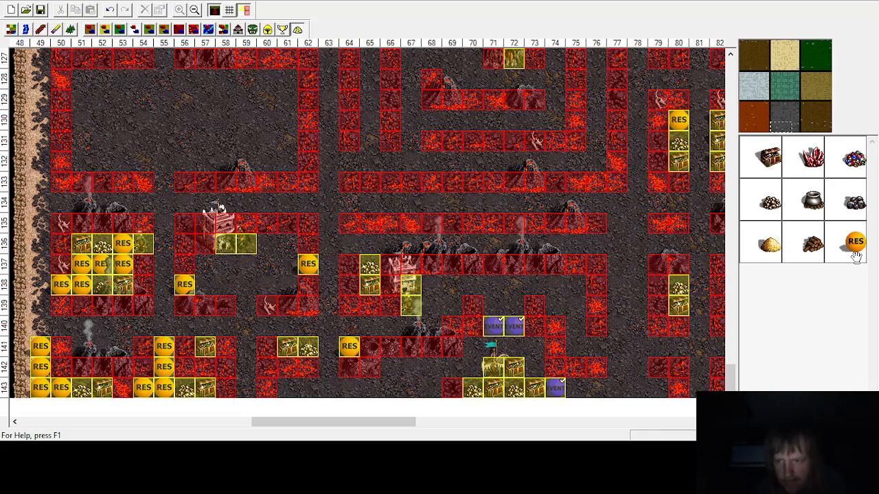
{"action": "left_click", "coordinate": [228, 307]}
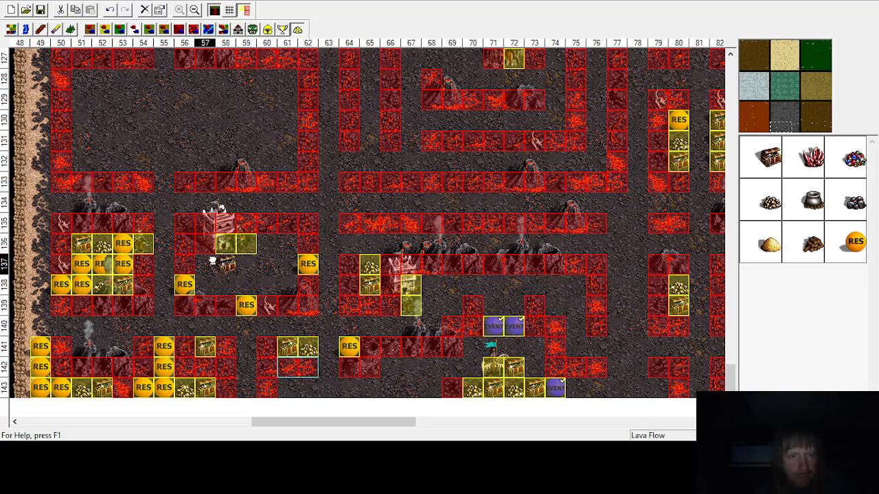
{"action": "left_click", "coordinate": [279, 247]}
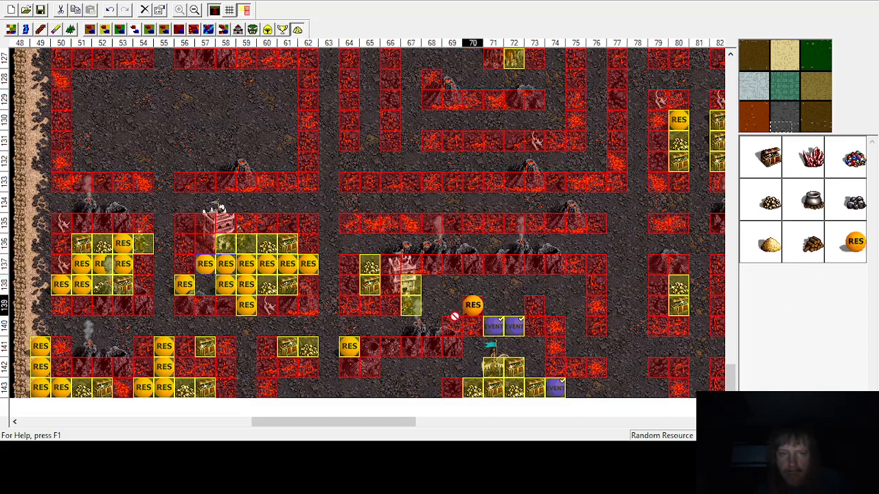
{"action": "left_click", "coordinate": [205, 286]}
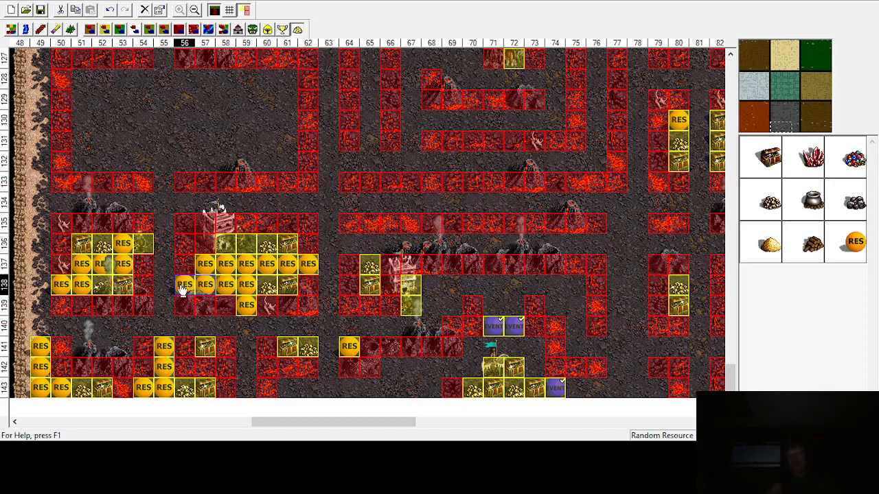
Step: Scroll across the map to the enclosures around columns 94–128, rows 112–129 that still need objects
{"action": "scroll", "coordinate": [182, 290], "scroll_direction": "up", "scroll_amount": 6}
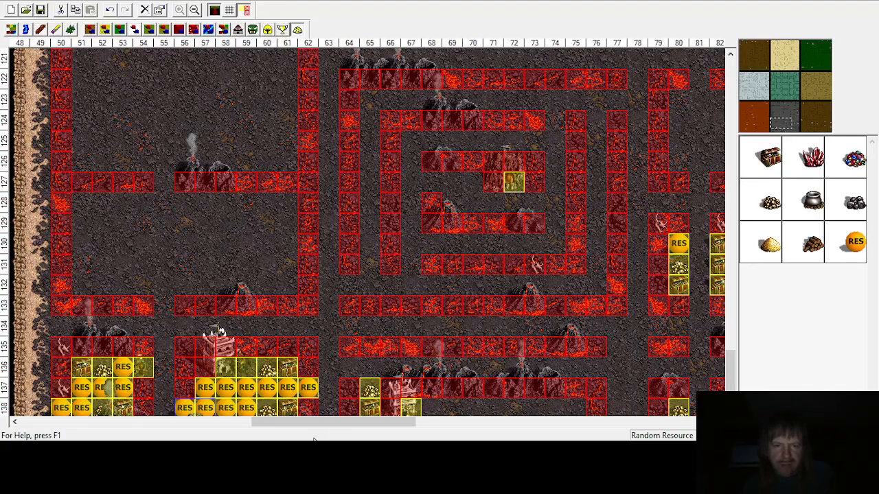
{"action": "left_click_drag", "start_coordinate": [332, 426], "coordinate": [416, 426]}
{"action": "scroll", "coordinate": [416, 364], "scroll_direction": "up", "scroll_amount": 3}
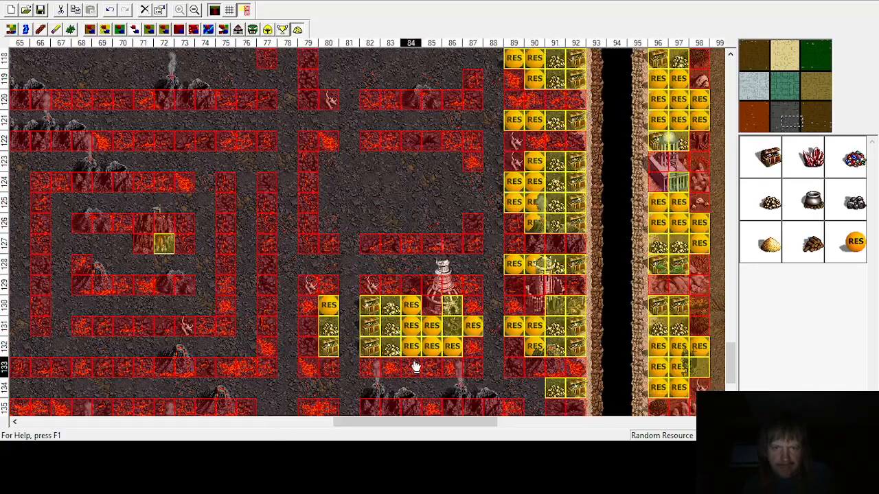
{"action": "scroll", "coordinate": [416, 367], "scroll_direction": "up", "scroll_amount": 6}
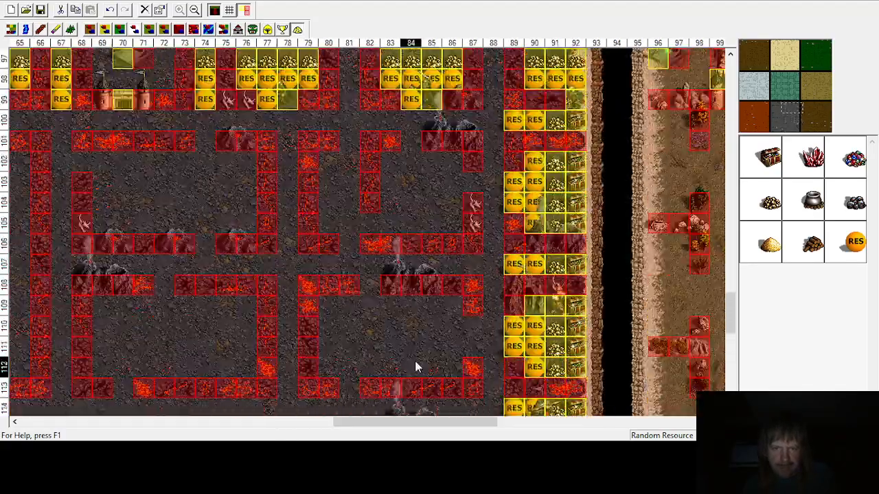
{"action": "scroll", "coordinate": [415, 365], "scroll_direction": "down", "scroll_amount": 6}
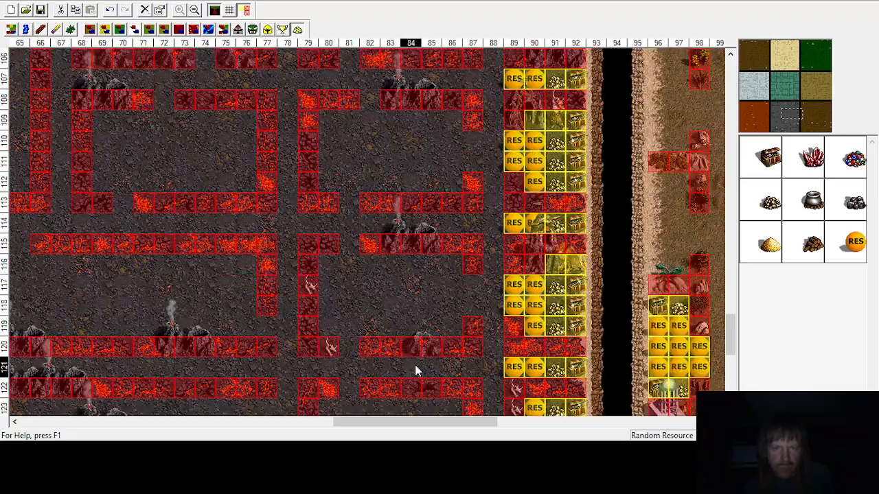
{"action": "scroll", "coordinate": [415, 369], "scroll_direction": "down", "scroll_amount": 2}
{"action": "scroll", "coordinate": [415, 347], "scroll_direction": "up", "scroll_amount": 4}
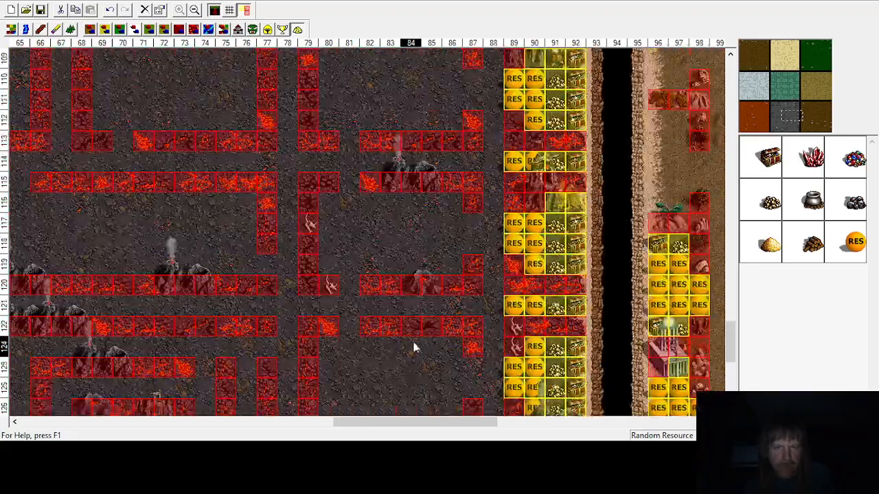
{"action": "scroll", "coordinate": [417, 230], "scroll_direction": "up", "scroll_amount": 2}
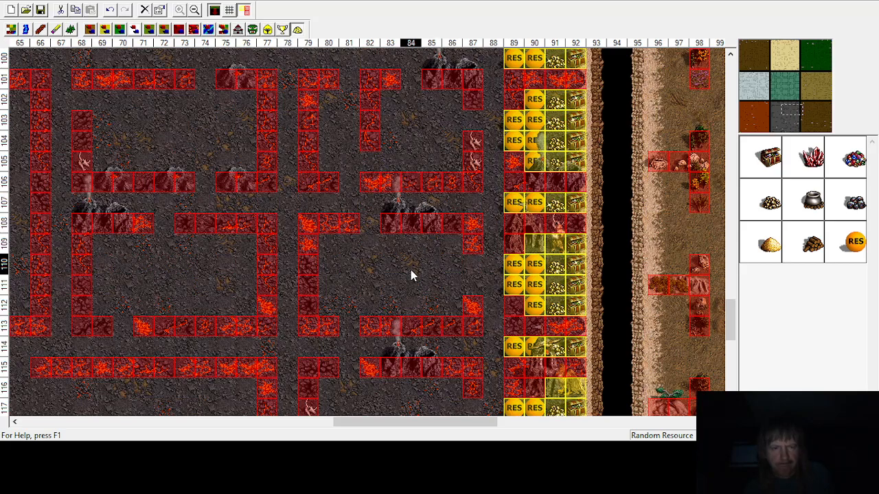
{"action": "scroll", "coordinate": [398, 299], "scroll_direction": "up", "scroll_amount": 2}
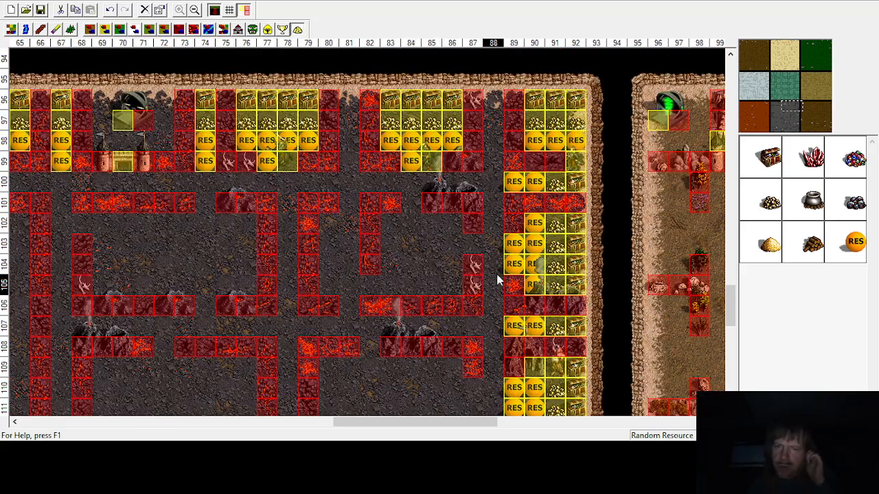
{"action": "left_click", "coordinate": [804, 116]}
{"action": "scroll", "coordinate": [542, 257], "scroll_direction": "down", "scroll_amount": 3}
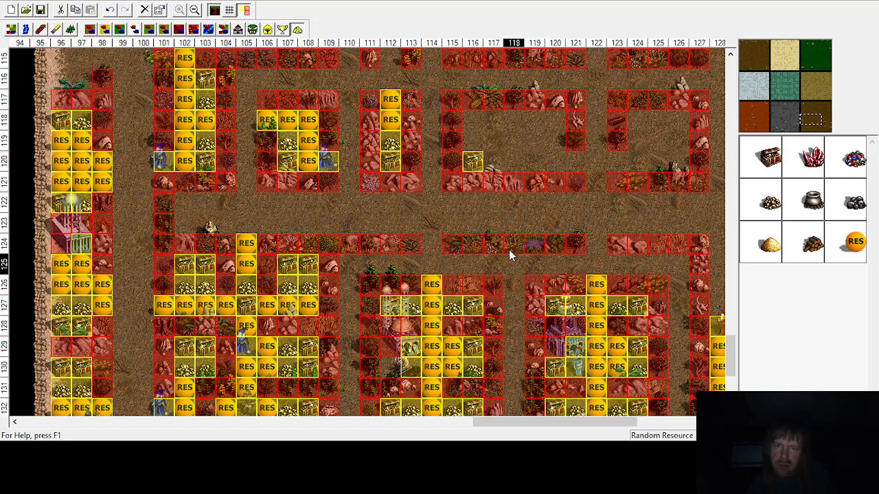
{"action": "scroll", "coordinate": [508, 193], "scroll_direction": "up", "scroll_amount": 1}
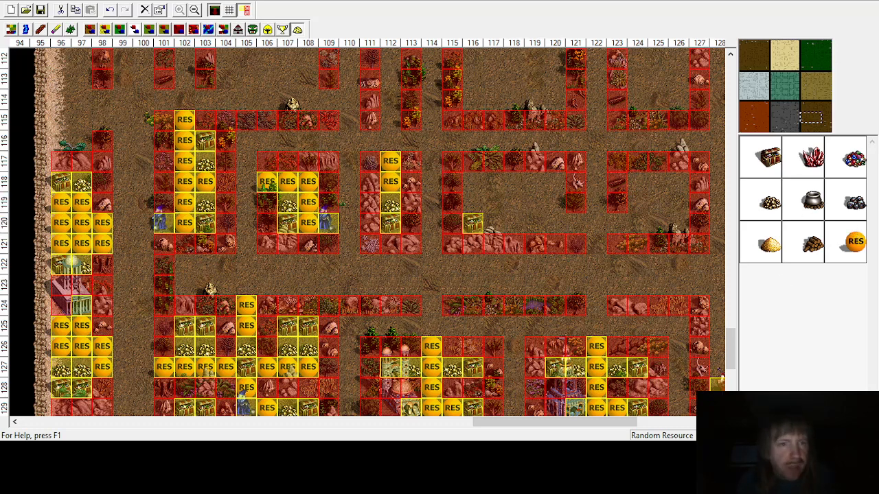
Step: Place Master Gremlin guards at row 120, columns 121 and 123
{"action": "left_click", "coordinate": [250, 29]}
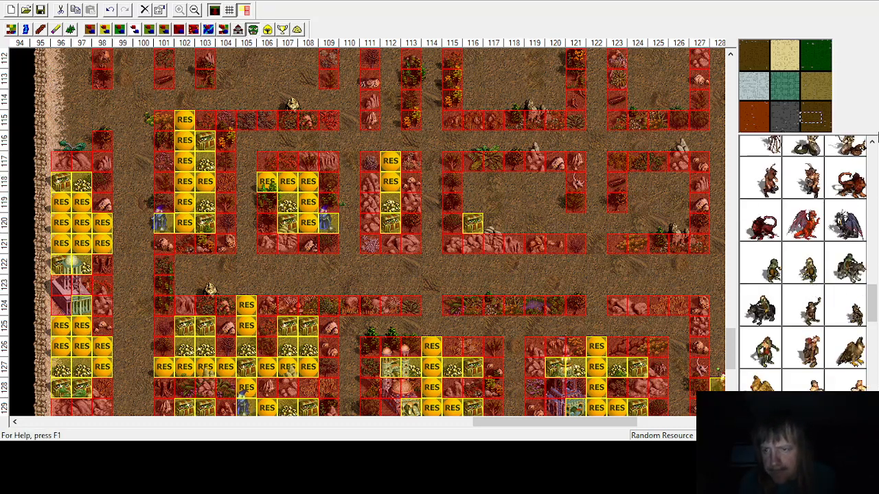
{"action": "scroll", "coordinate": [871, 142], "scroll_direction": "up", "scroll_amount": 6}
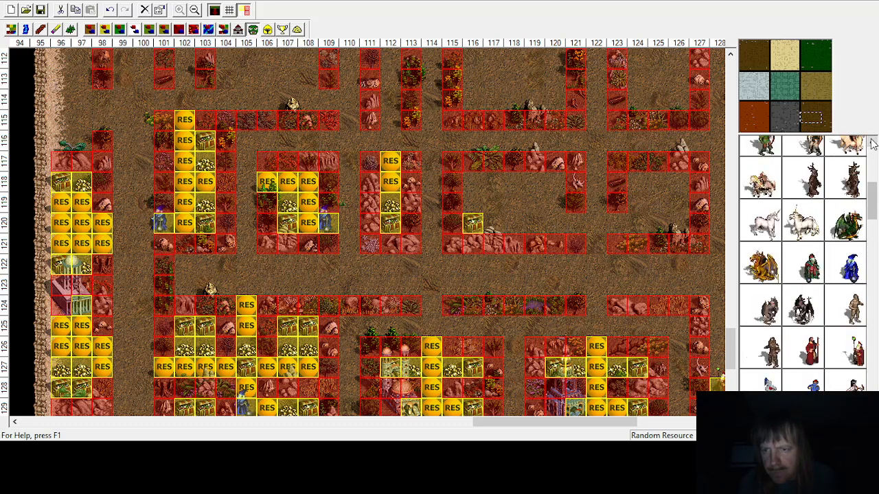
{"action": "left_click", "coordinate": [849, 269]}
{"action": "left_click", "coordinate": [569, 219]}
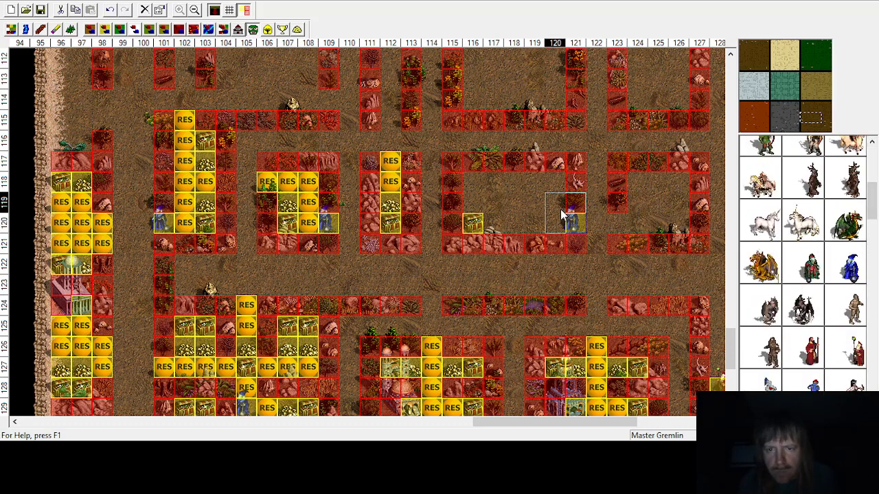
{"action": "left_click", "coordinate": [607, 221]}
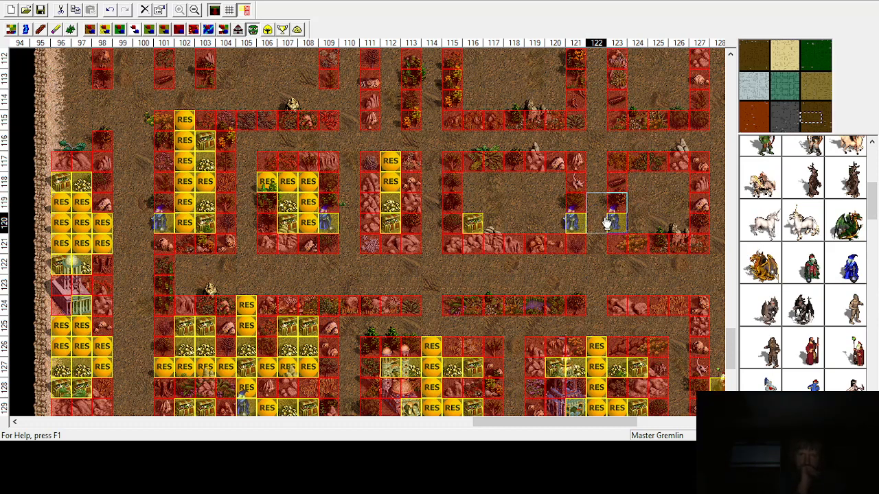
Step: Place treasure chests at column 126, rows 118 and 120, and gold at row 119, columns 125 and 126
{"action": "left_click", "coordinate": [297, 29]}
{"action": "left_click", "coordinate": [769, 156]}
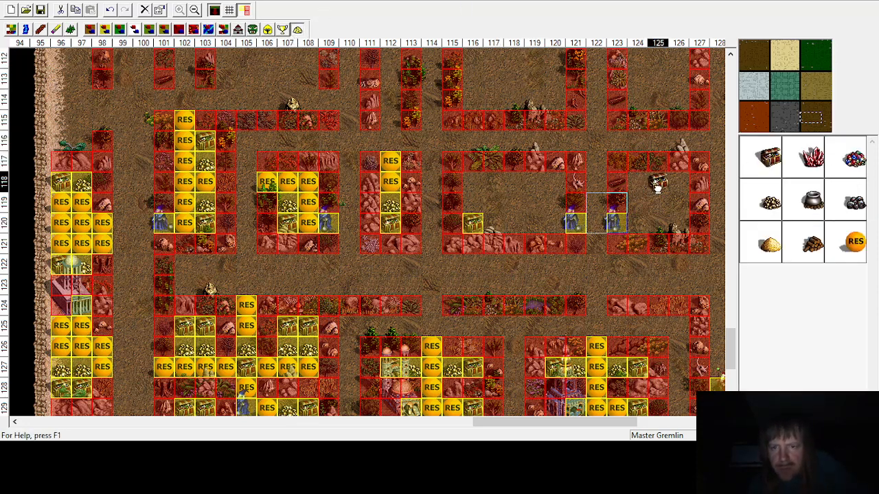
{"action": "left_click", "coordinate": [678, 181]}
{"action": "left_click", "coordinate": [678, 223]}
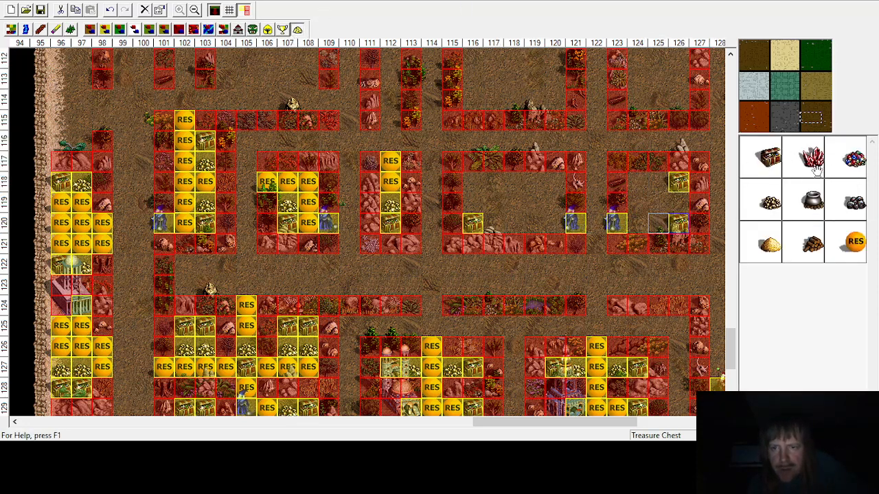
{"action": "left_click", "coordinate": [678, 202]}
{"action": "left_click", "coordinate": [769, 202]}
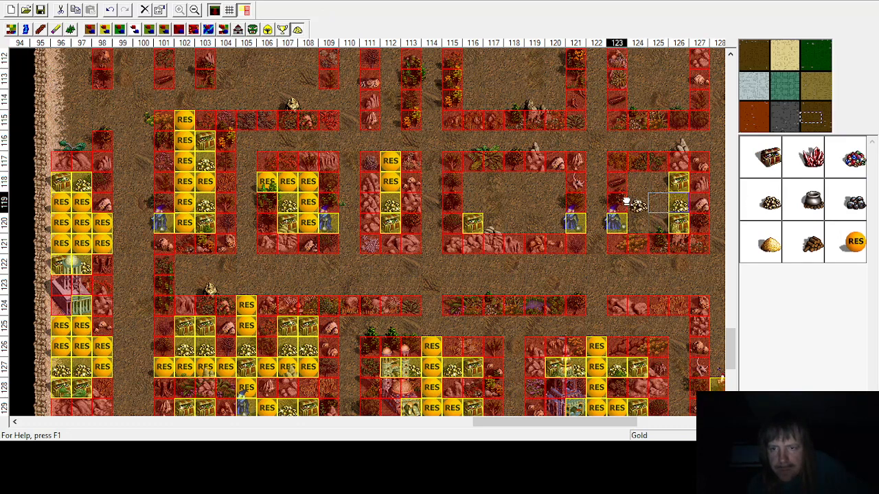
{"action": "left_click", "coordinate": [656, 202]}
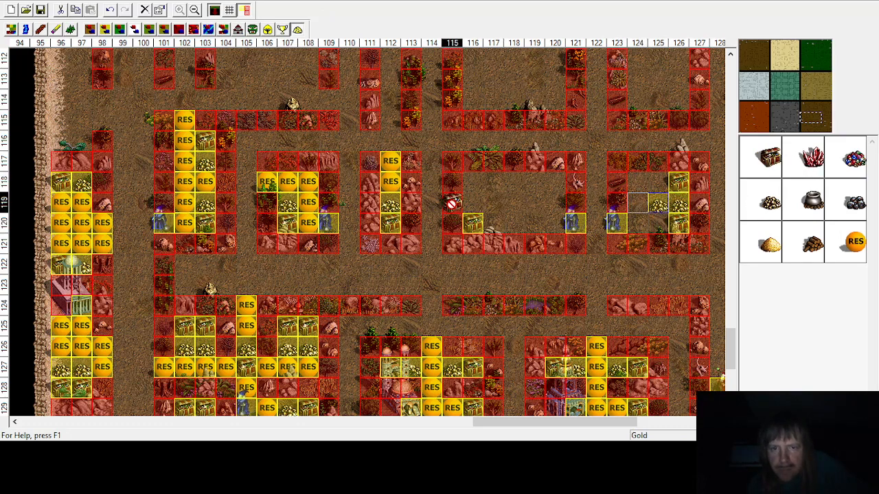
Step: Place gold in the enclosure at columns 116–117, rows 118 and 120
{"action": "left_click", "coordinate": [458, 186]}
{"action": "left_click", "coordinate": [768, 201]}
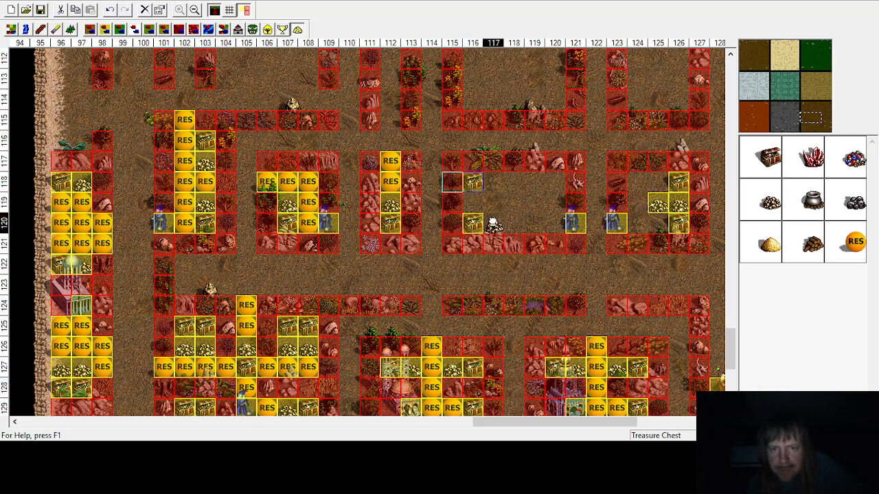
{"action": "left_click", "coordinate": [492, 224]}
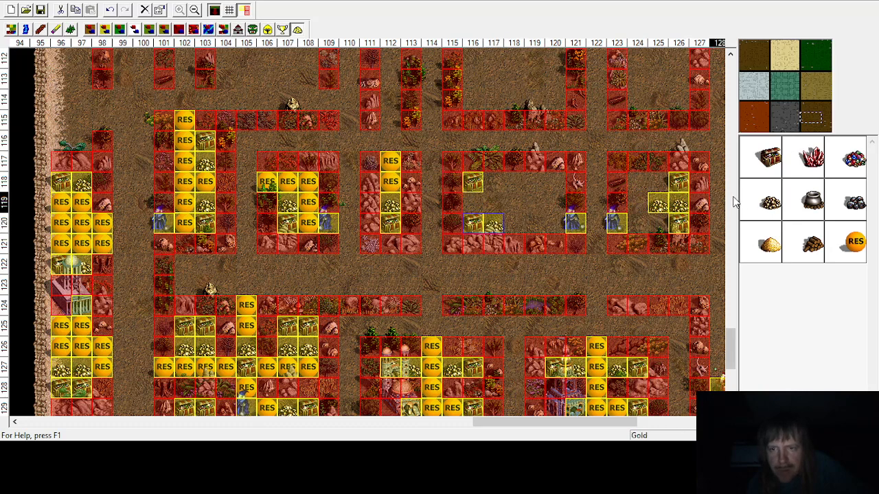
{"action": "left_click", "coordinate": [472, 183]}
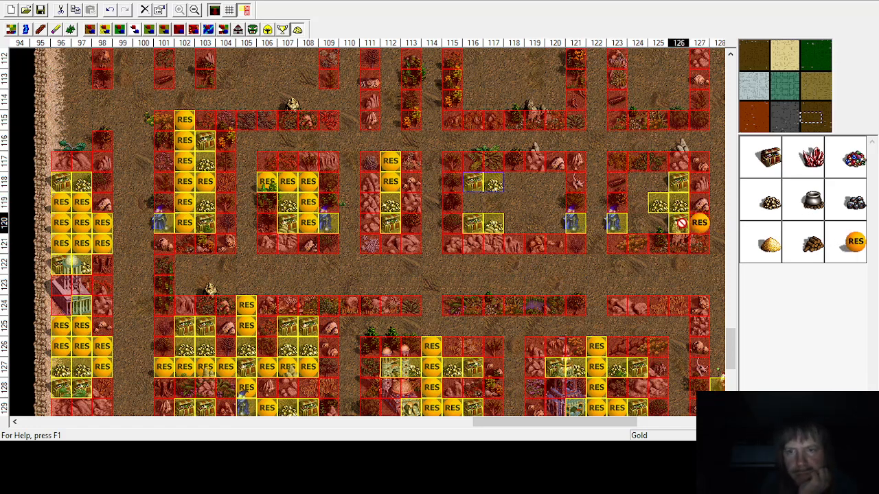
Step: Fill the remaining cells at columns 124–125, rows 118–120 with random resources
{"action": "left_click", "coordinate": [637, 222]}
{"action": "left_click", "coordinate": [638, 182]}
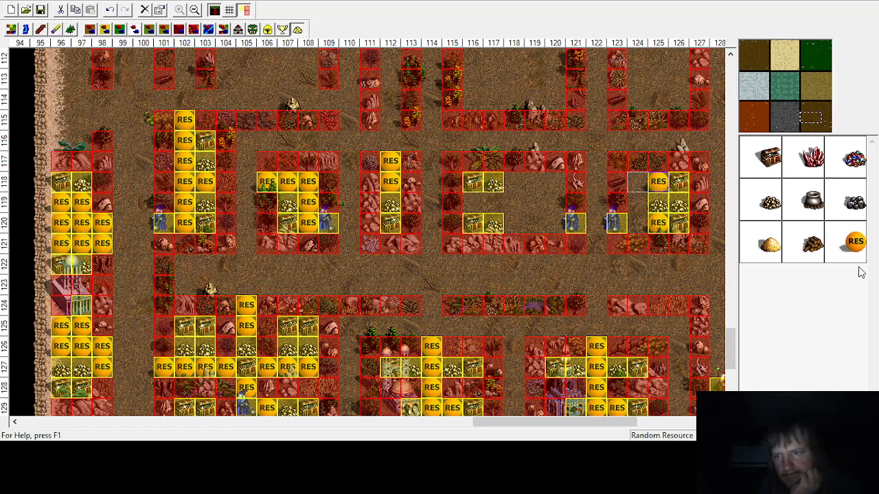
{"action": "left_click", "coordinate": [637, 181]}
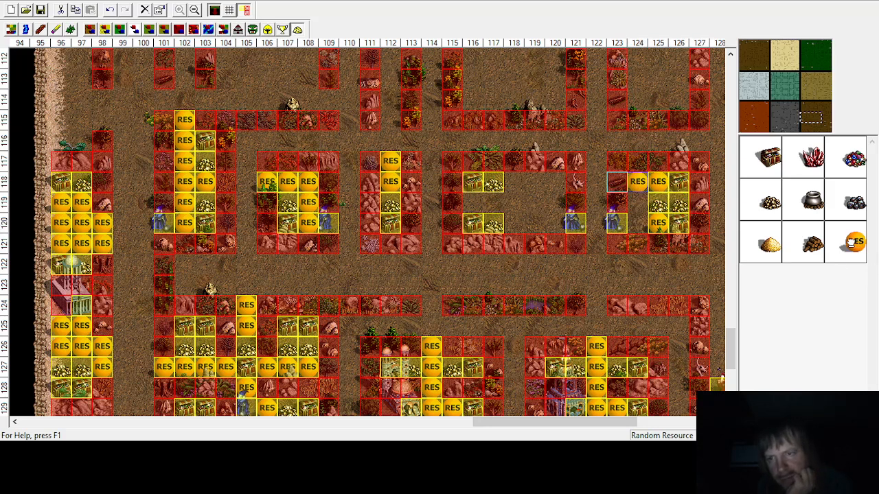
{"action": "left_click", "coordinate": [637, 202]}
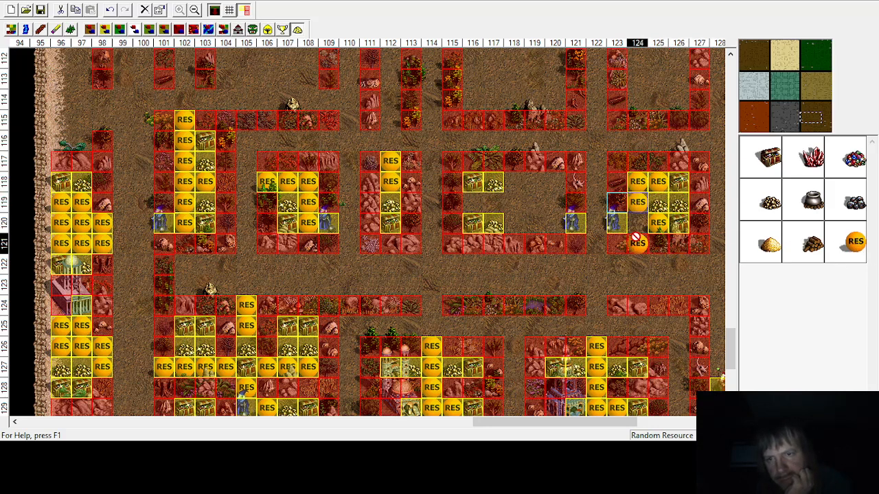
{"action": "left_click", "coordinate": [637, 223]}
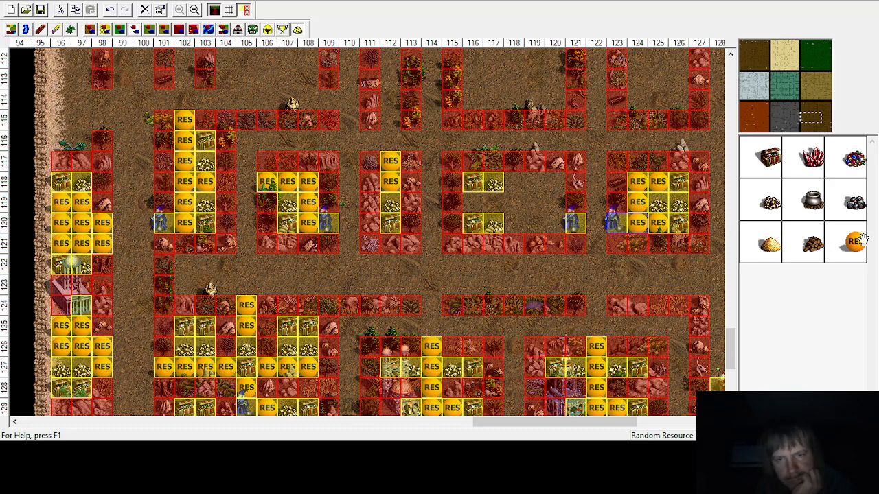
Step: Place random resources at column 120, rows 118, 119 and 120
{"action": "left_click", "coordinate": [554, 222]}
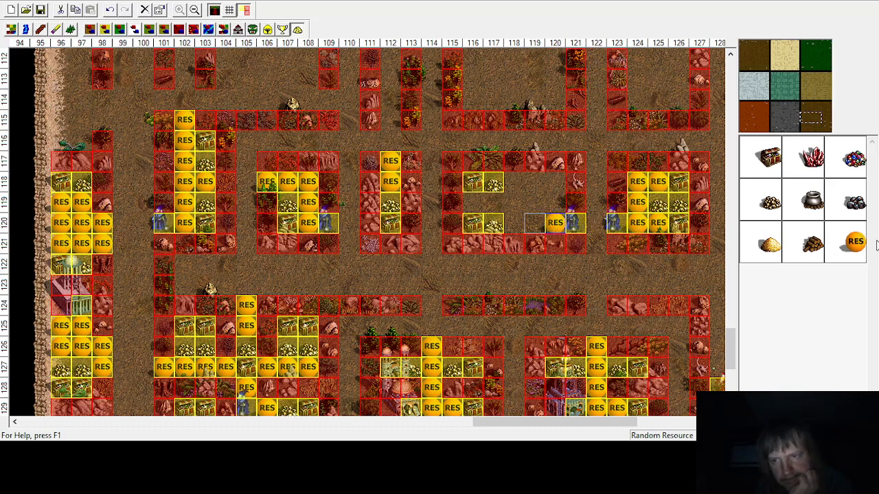
{"action": "left_click", "coordinate": [554, 181]}
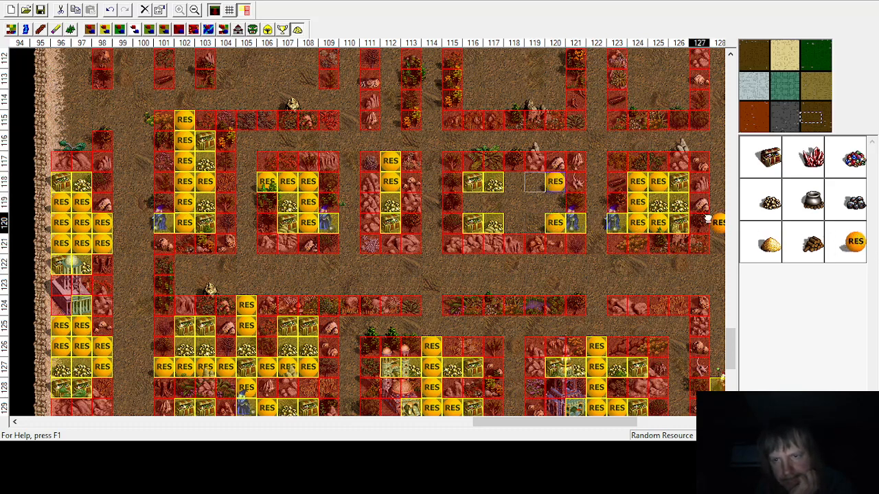
{"action": "left_click", "coordinate": [553, 200]}
{"action": "left_click", "coordinate": [856, 243]}
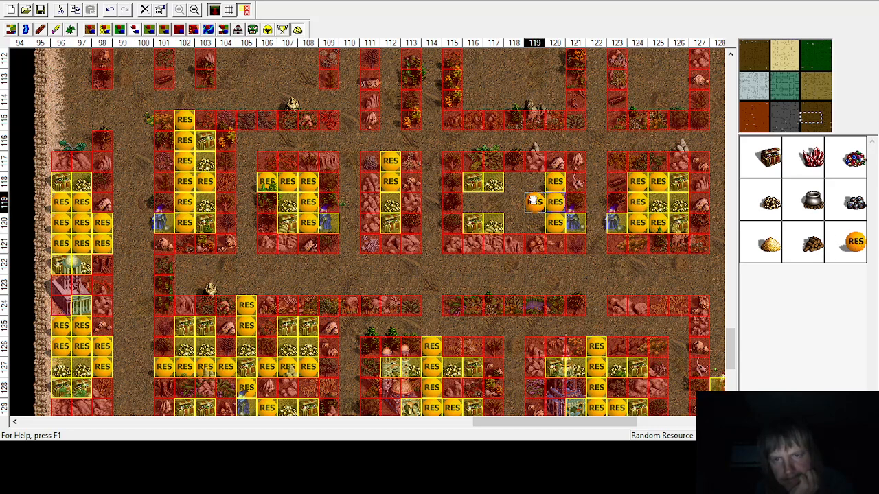
Step: Fill columns 118–119, rows 118–120 with random resources
{"action": "left_click", "coordinate": [534, 203]}
{"action": "left_click", "coordinate": [854, 245]}
{"action": "left_click", "coordinate": [528, 184]}
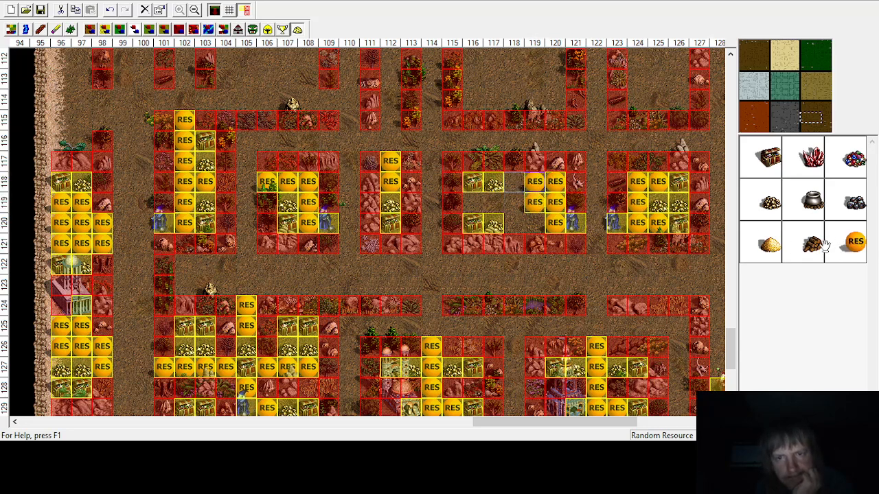
{"action": "left_click", "coordinate": [509, 187]}
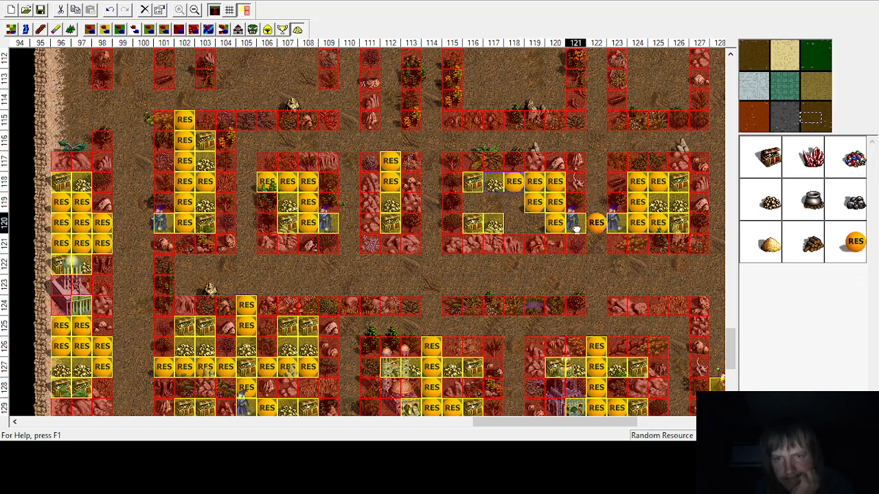
{"action": "left_click", "coordinate": [535, 222]}
{"action": "left_click", "coordinate": [514, 201]}
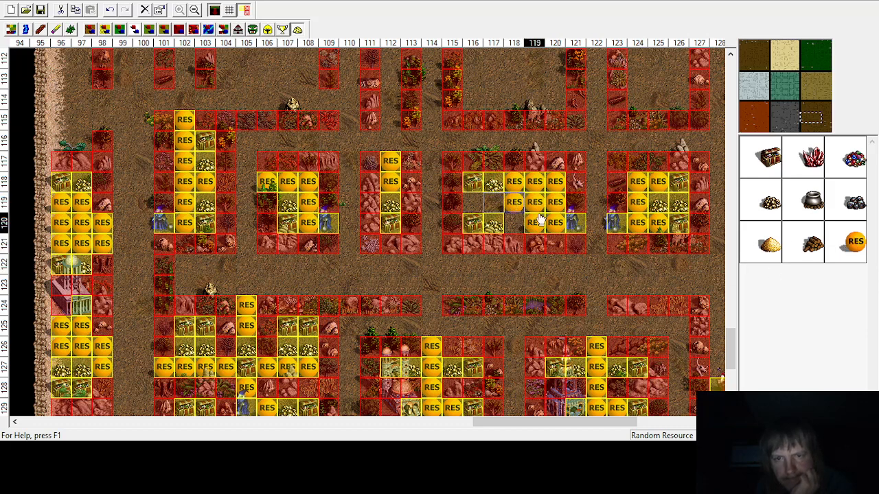
Step: Place random resources at column 118, row 120 and at columns 116–117, row 119
{"action": "left_click", "coordinate": [855, 244]}
{"action": "left_click", "coordinate": [514, 222]}
{"action": "left_click", "coordinate": [851, 251]}
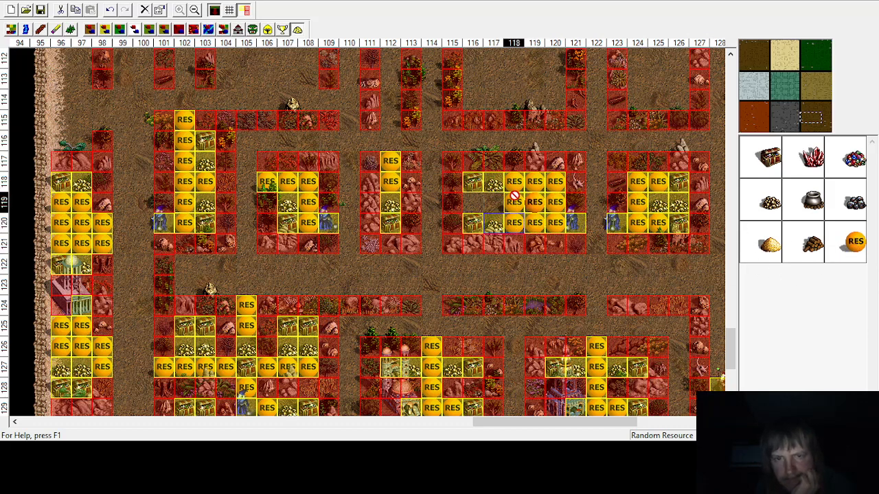
{"action": "left_click", "coordinate": [494, 201]}
{"action": "left_click", "coordinate": [853, 243]}
{"action": "left_click", "coordinate": [473, 201]}
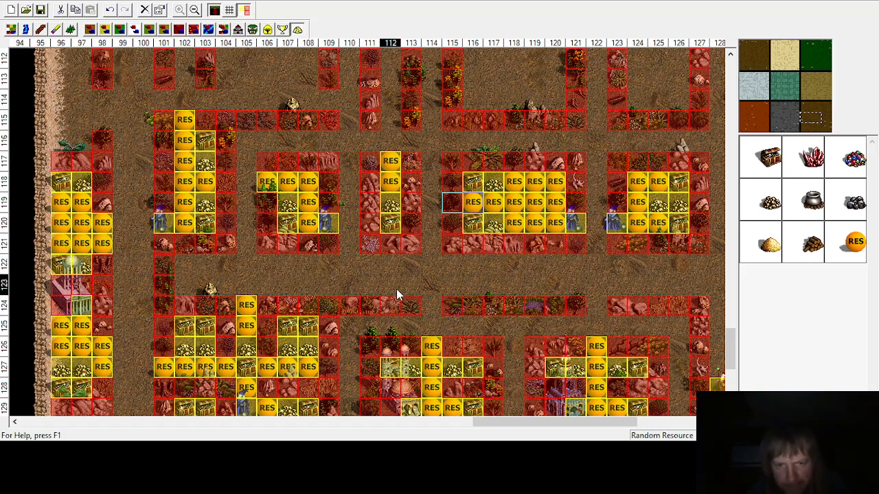
Step: Place treasure chests at columns 130 and 137, rows 118 and 120 of the next two enclosures
{"action": "left_click_drag", "start_coordinate": [526, 427], "coordinate": [635, 420]}
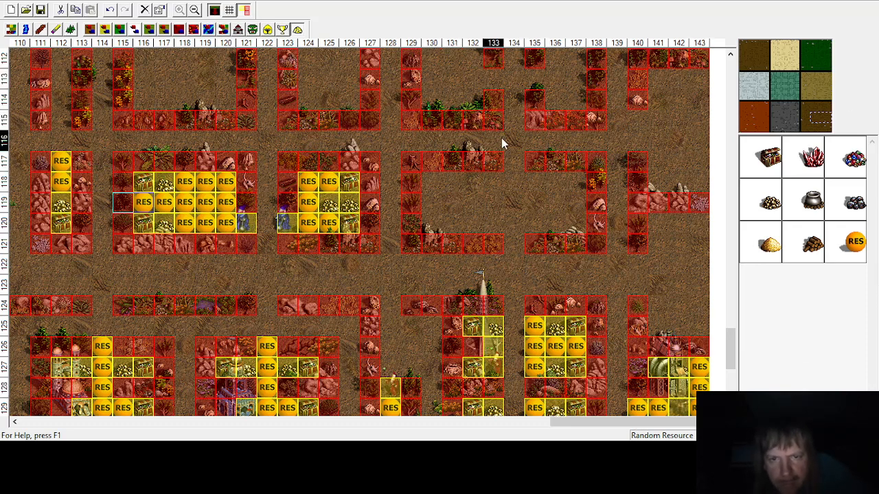
{"action": "left_click", "coordinate": [766, 156]}
{"action": "left_click", "coordinate": [569, 180]}
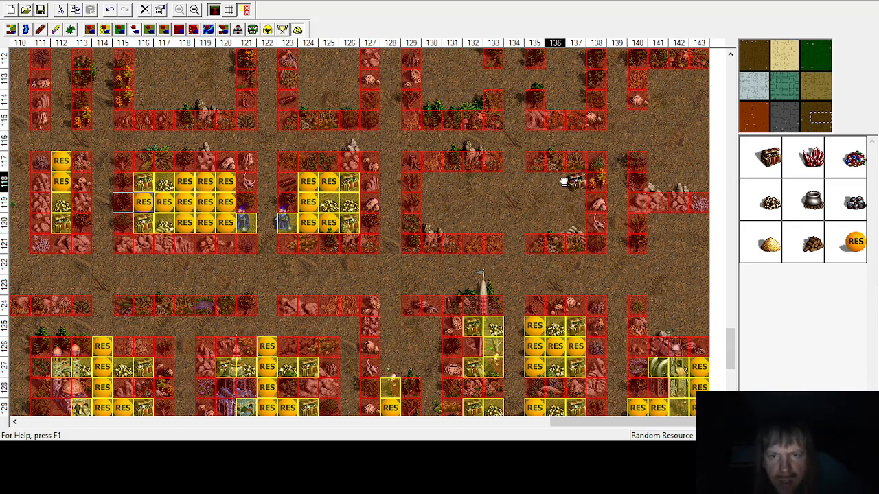
{"action": "left_click", "coordinate": [571, 223]}
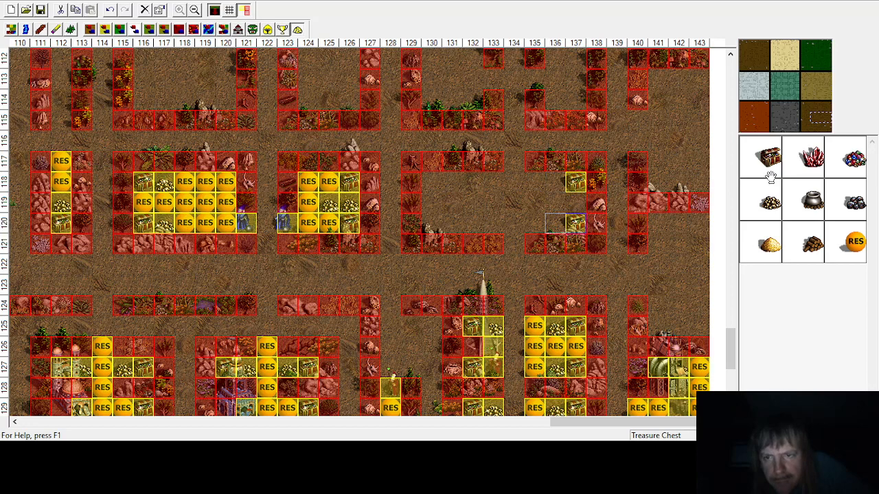
{"action": "left_click", "coordinate": [426, 187]}
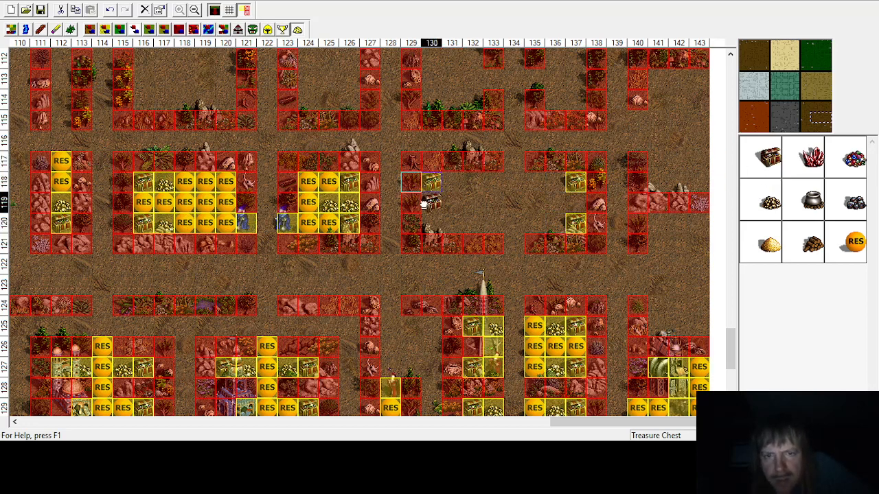
{"action": "left_click", "coordinate": [424, 227]}
Step: Place gold at columns 131 and 136, rows 118 and 120
{"action": "left_click", "coordinate": [769, 203]}
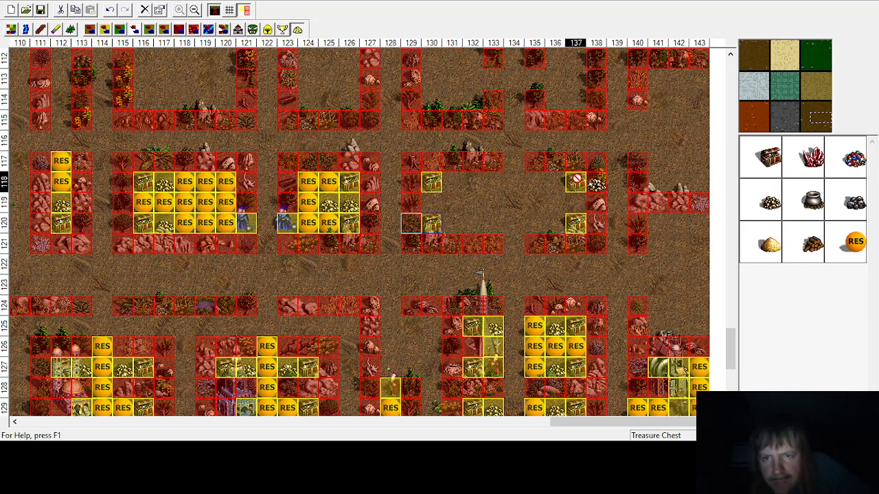
{"action": "left_click", "coordinate": [555, 181]}
{"action": "left_click", "coordinate": [555, 223]}
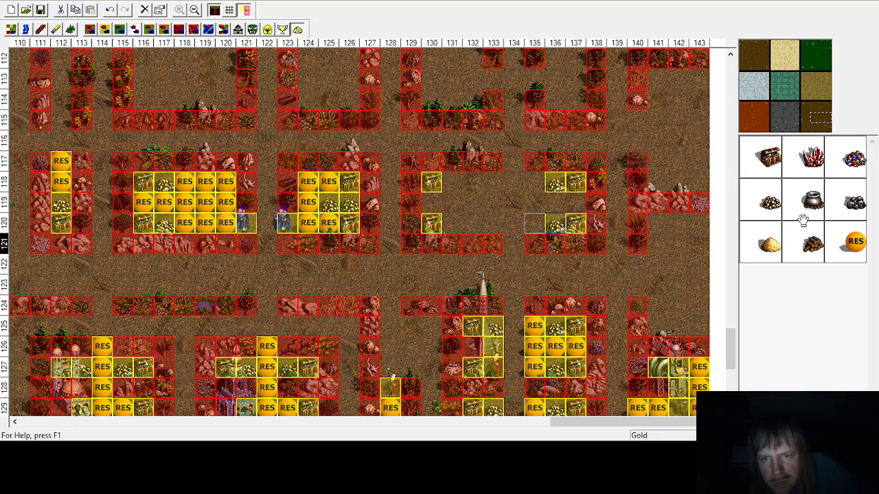
{"action": "left_click", "coordinate": [450, 182]}
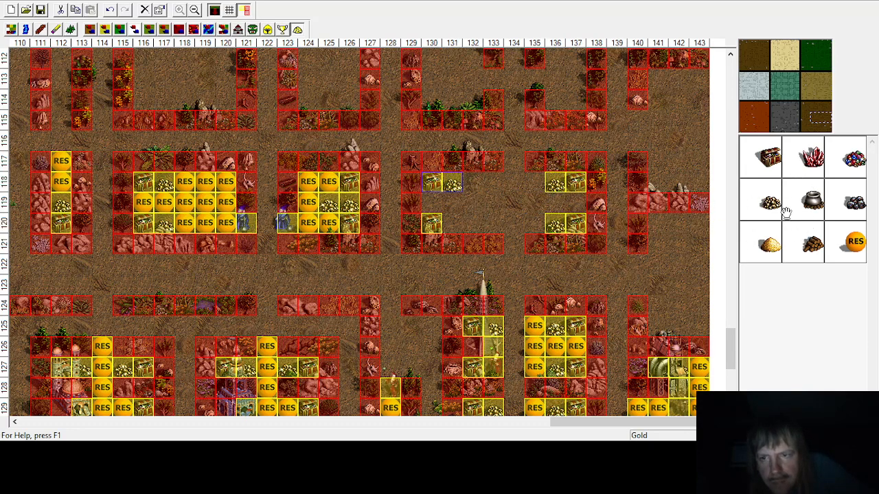
{"action": "left_click", "coordinate": [449, 222]}
Step: Fill row 119 at columns 130–131 and 136–137 with random resources
{"action": "left_click", "coordinate": [854, 241]}
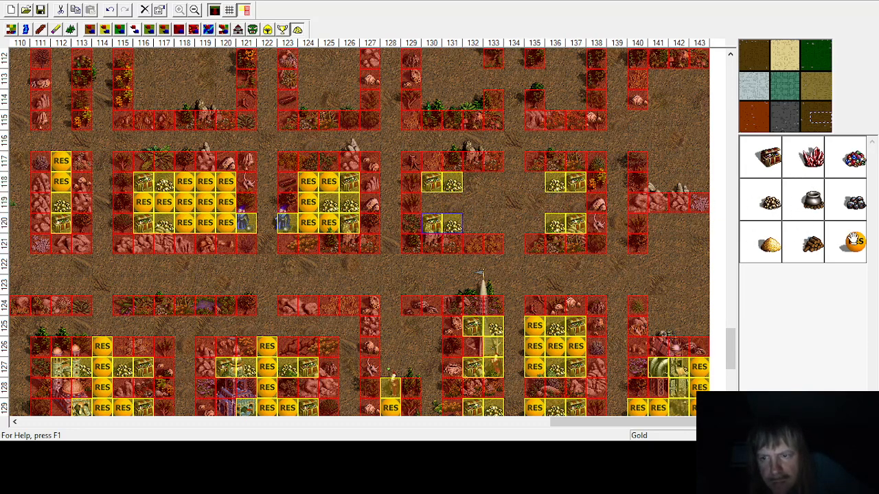
{"action": "left_click", "coordinate": [576, 203]}
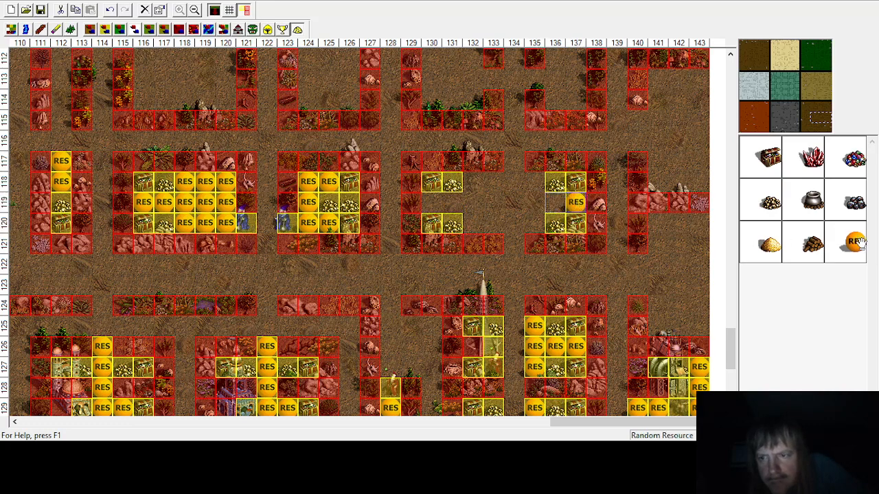
{"action": "left_click", "coordinate": [555, 183]}
{"action": "left_click", "coordinate": [555, 202]}
{"action": "left_click", "coordinate": [853, 248]}
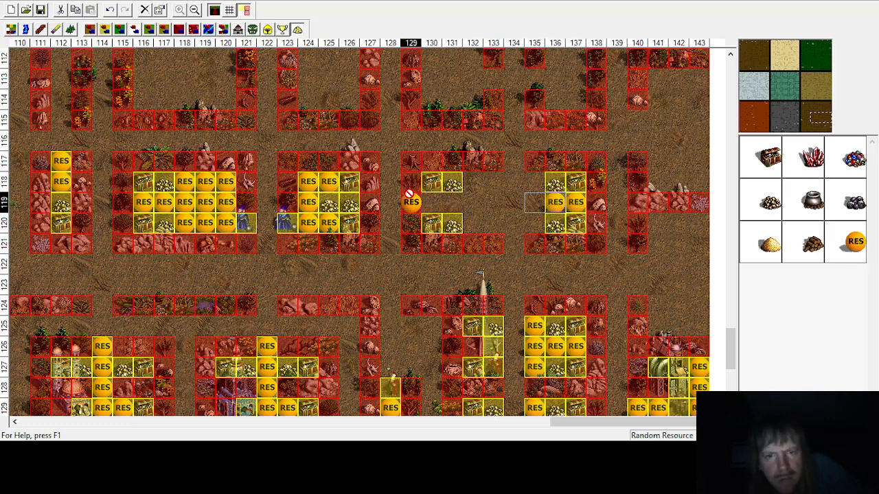
{"action": "left_click", "coordinate": [431, 202]}
{"action": "left_click", "coordinate": [451, 202]}
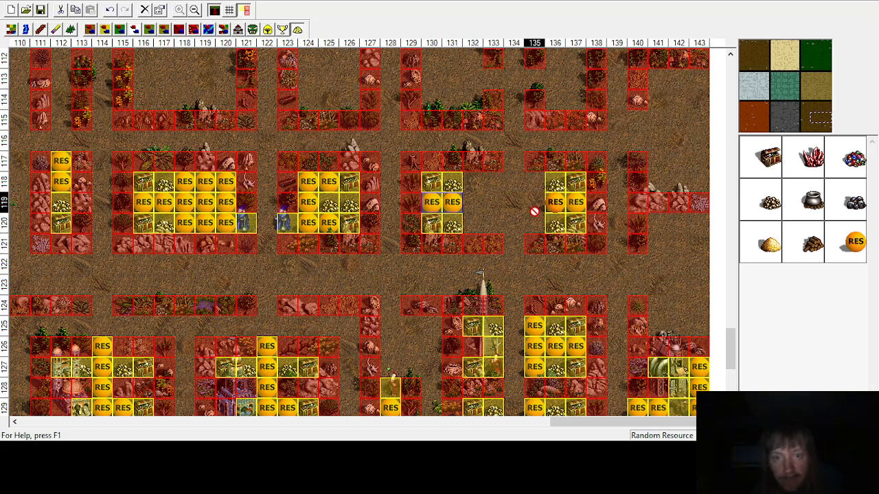
Step: Place random resources at columns 133 and 135, rows 118 to 120
{"action": "left_click", "coordinate": [493, 182]}
{"action": "left_click", "coordinate": [637, 223]}
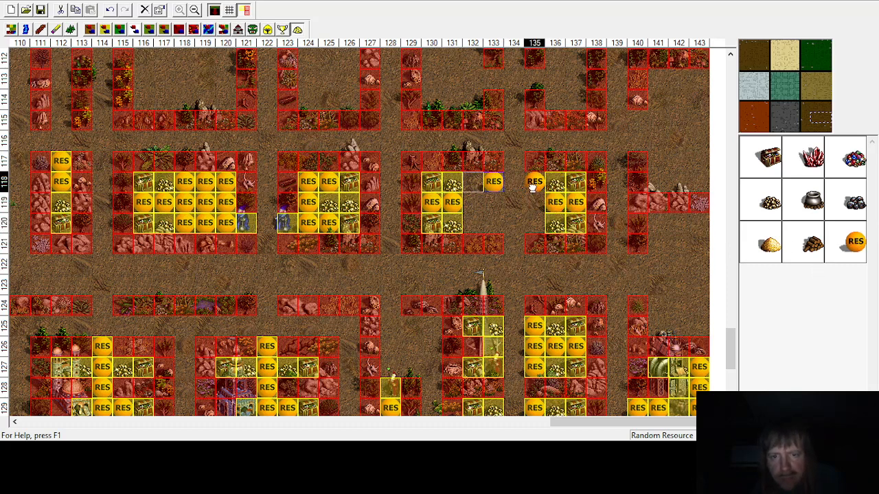
{"action": "left_click", "coordinate": [534, 181]}
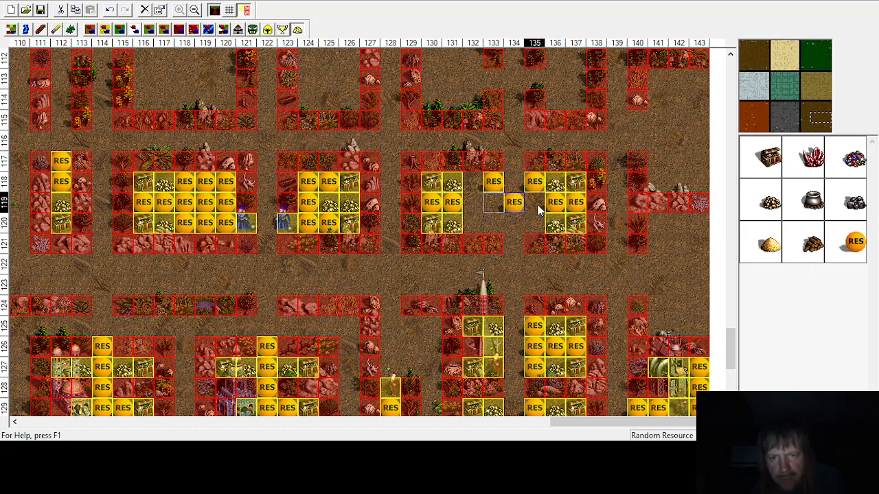
{"action": "left_click", "coordinate": [493, 202]}
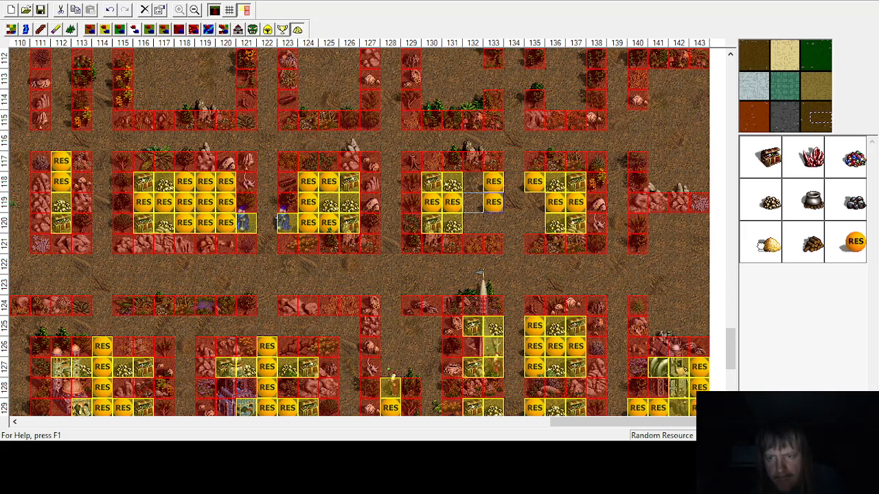
{"action": "left_click", "coordinate": [534, 202]}
{"action": "left_click", "coordinate": [534, 223]}
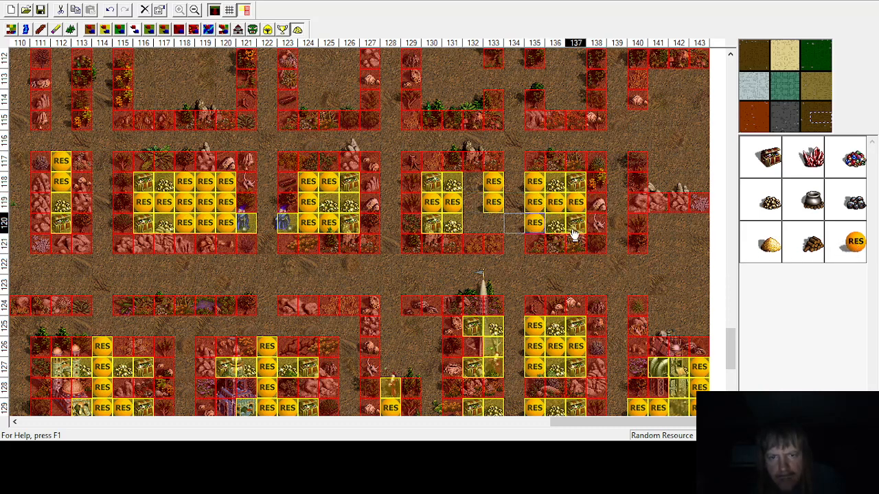
{"action": "left_click", "coordinate": [493, 222]}
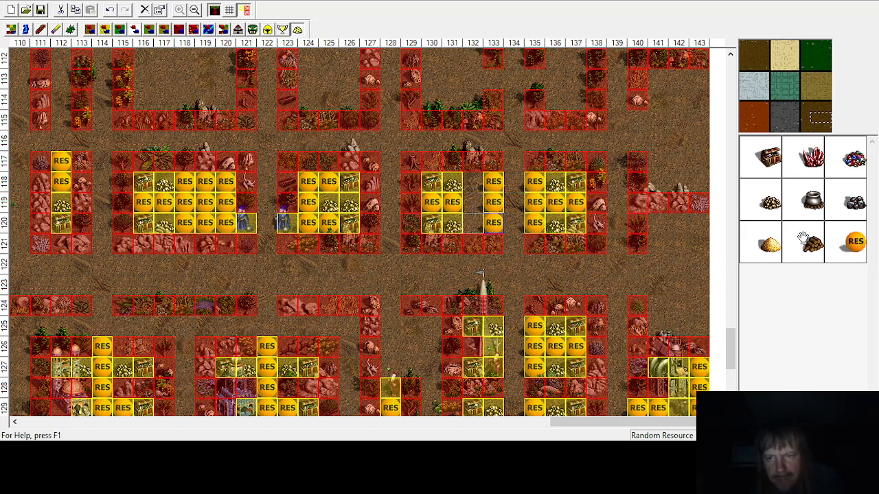
Step: Fill column 132, rows 118–120 with random resources
{"action": "left_click", "coordinate": [472, 181]}
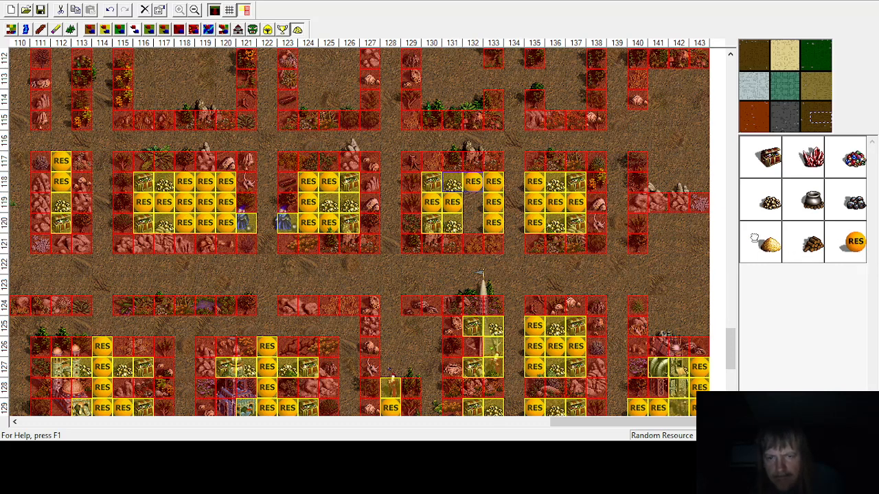
{"action": "left_click", "coordinate": [472, 222]}
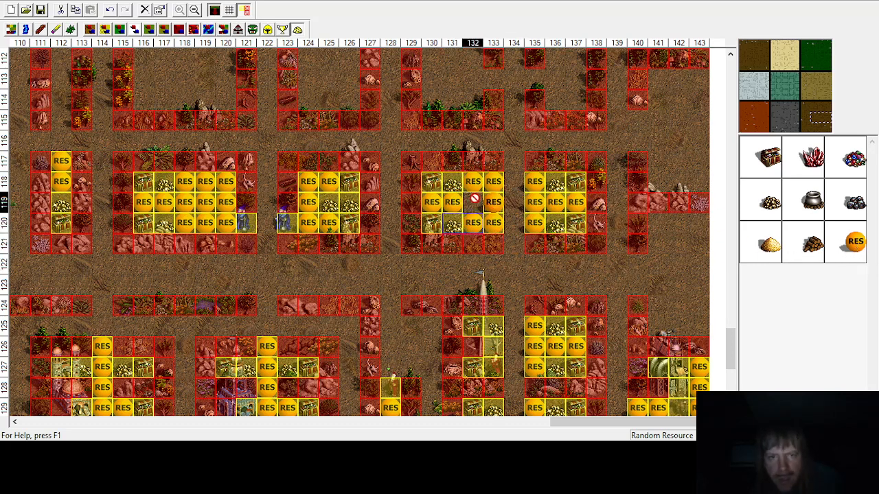
{"action": "left_click", "coordinate": [473, 201]}
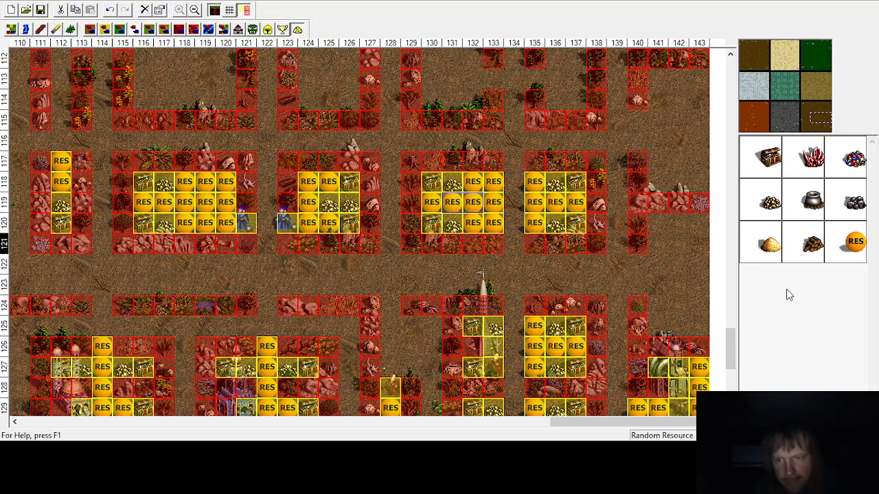
{"action": "scroll", "coordinate": [663, 371], "scroll_direction": "up", "scroll_amount": 8}
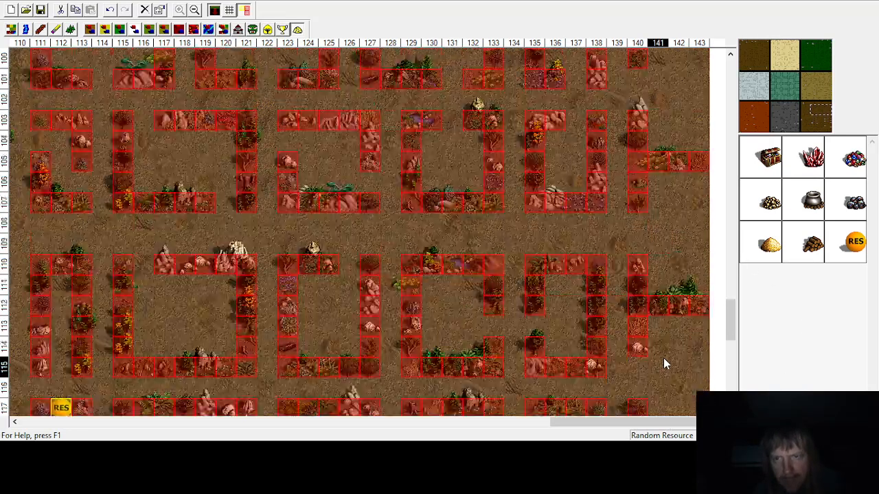
{"action": "scroll", "coordinate": [665, 364], "scroll_direction": "down", "scroll_amount": 8}
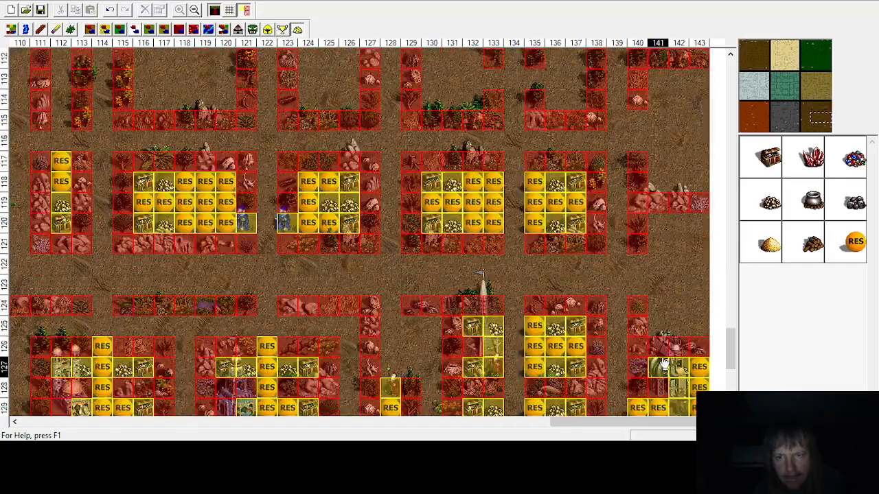
{"action": "left_click_drag", "start_coordinate": [539, 424], "coordinate": [617, 422]}
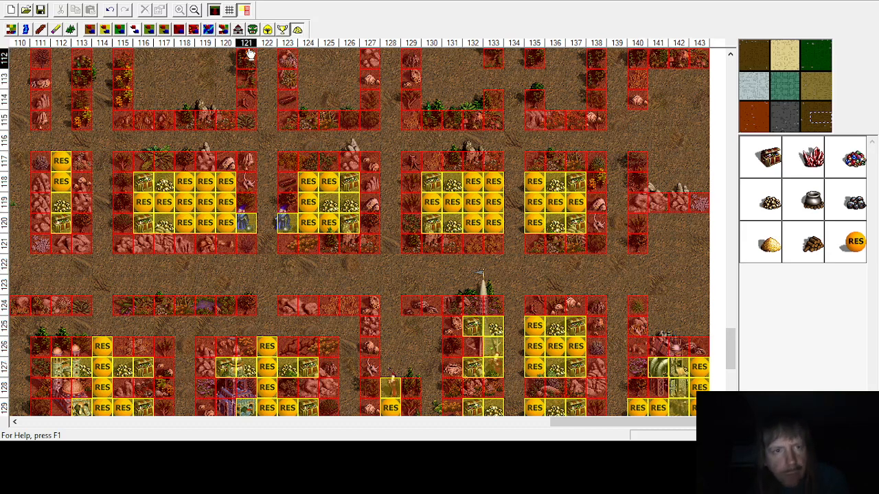
{"action": "left_click", "coordinate": [267, 29]}
{"action": "left_click", "coordinate": [297, 29]}
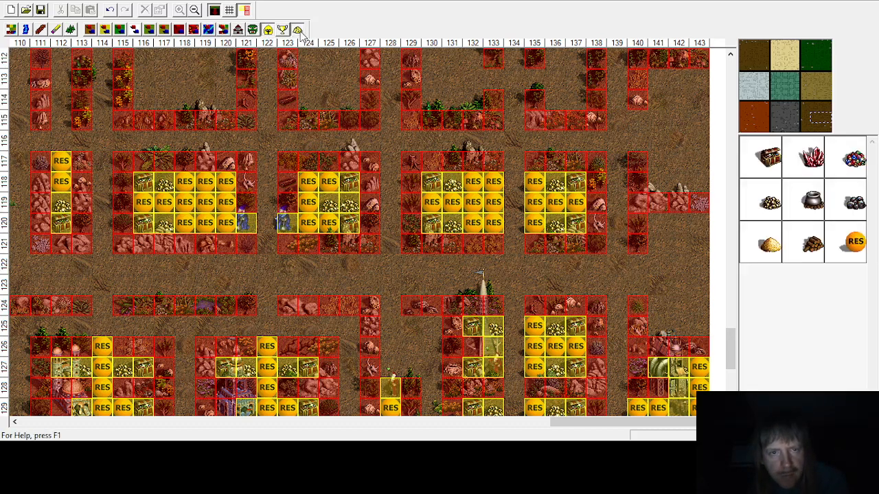
Step: Place treasure chests at columns 141 and 143 in rows 120 and 125 of the rightmost enclosures
{"action": "left_click", "coordinate": [781, 159]}
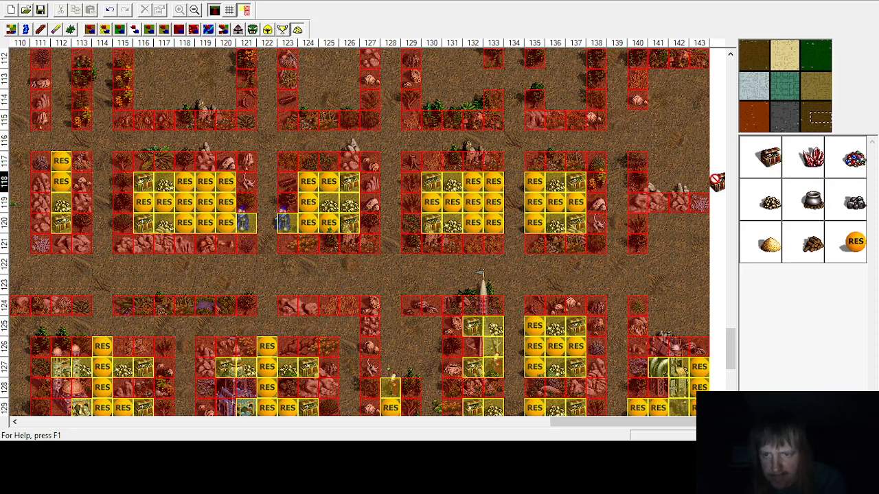
{"action": "left_click", "coordinate": [642, 222]}
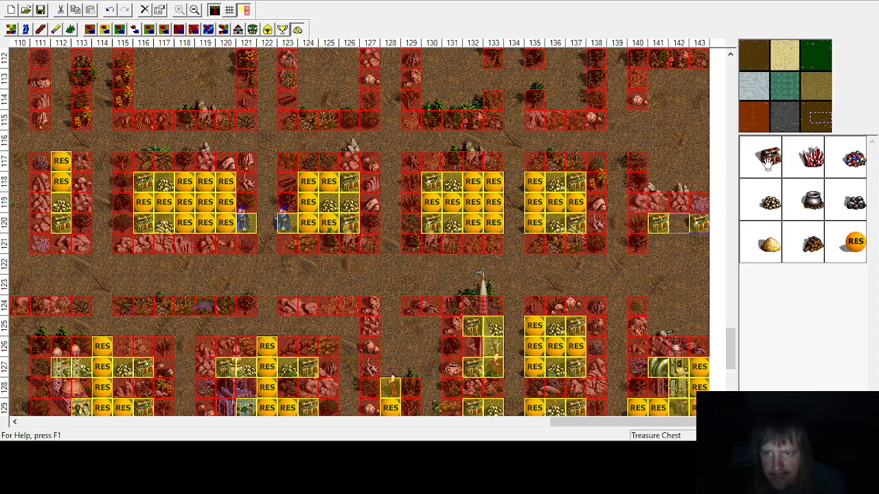
{"action": "left_click", "coordinate": [658, 327]}
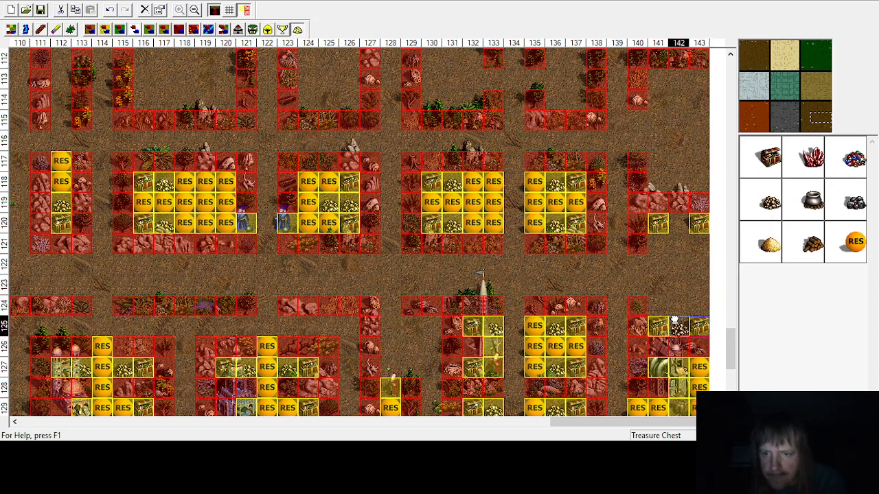
Step: Place gold at column 142, rows 120, 121 and 124
{"action": "left_click", "coordinate": [770, 204]}
{"action": "left_click", "coordinate": [678, 307]}
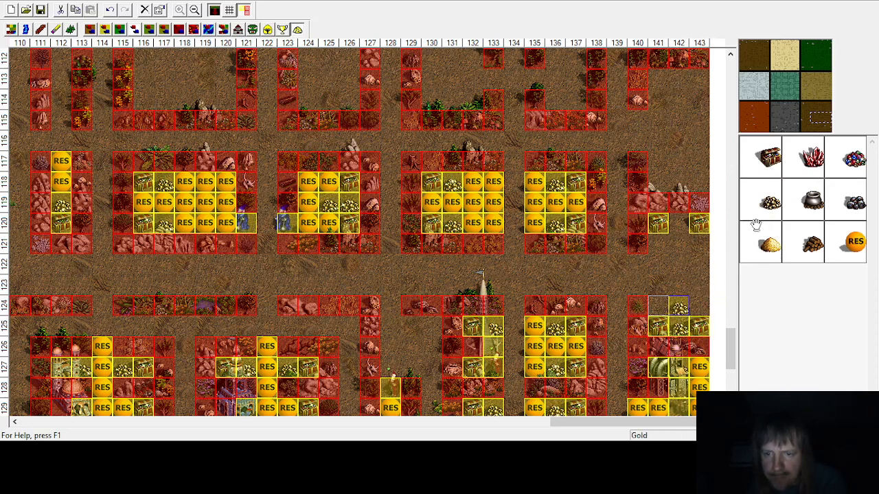
{"action": "left_click", "coordinate": [679, 224]}
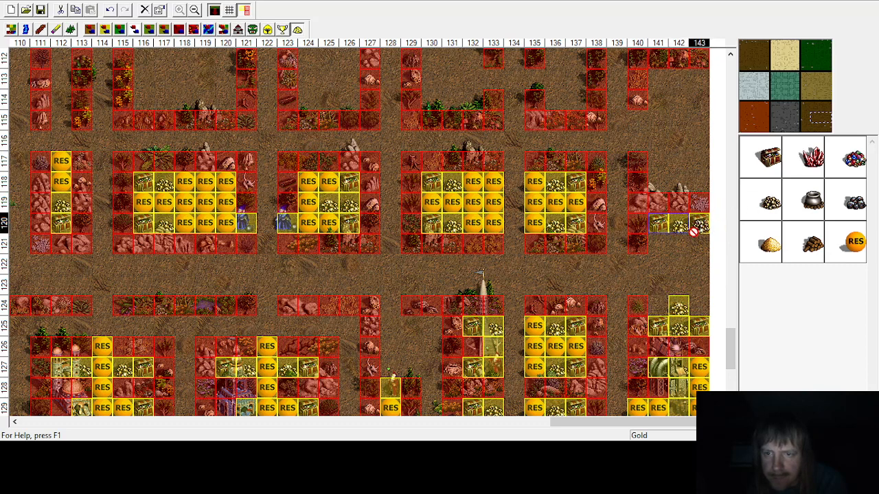
{"action": "left_click", "coordinate": [674, 249]}
Step: Place random resources at columns 141 and 143 of row 121 and down column 143, rows 122–124
{"action": "left_click", "coordinate": [848, 247]}
{"action": "left_click", "coordinate": [658, 244]}
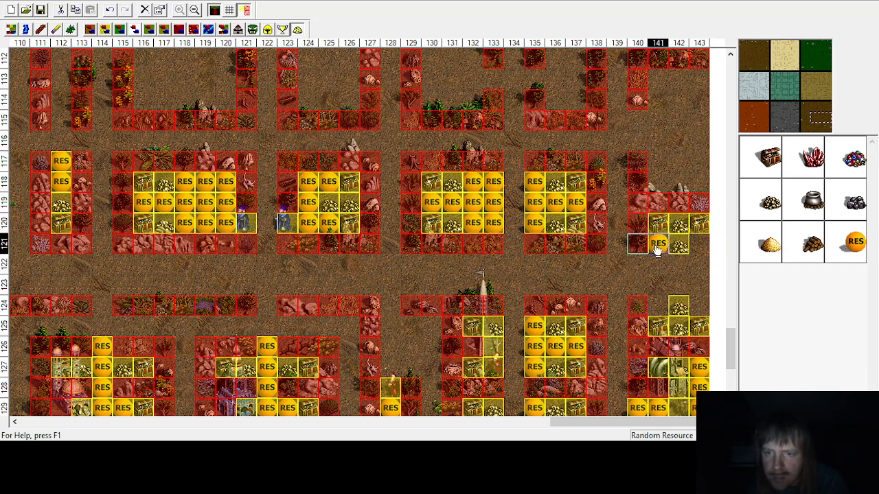
{"action": "left_click", "coordinate": [699, 243]}
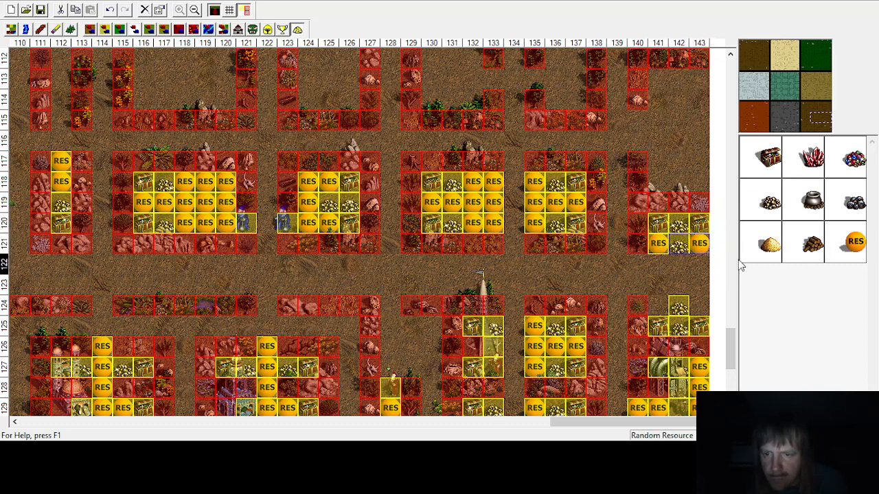
{"action": "left_click", "coordinate": [699, 305]}
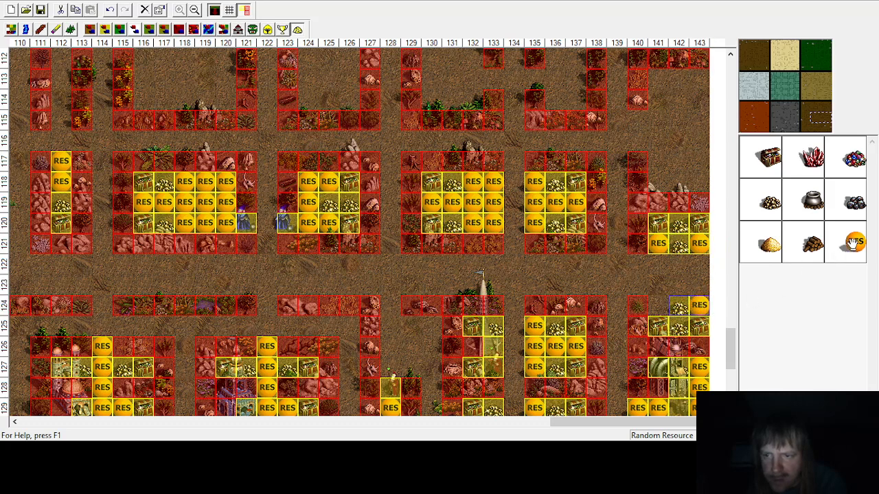
{"action": "left_click", "coordinate": [699, 284]}
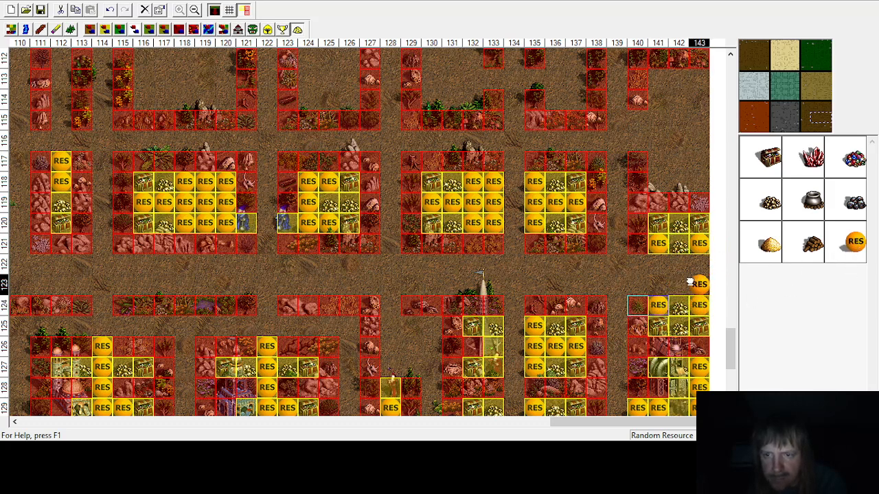
{"action": "left_click", "coordinate": [699, 264]}
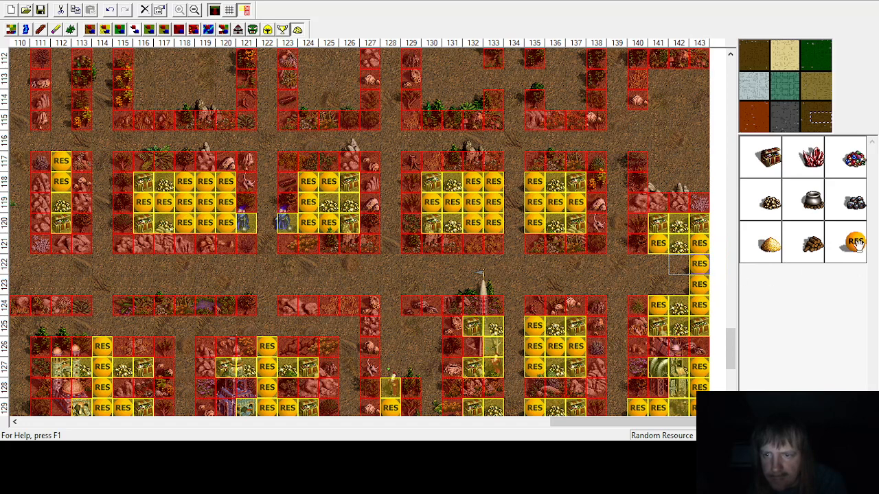
Step: Place random resources in rows 122 and 123 across columns 140 to 142
{"action": "left_click", "coordinate": [678, 263]}
{"action": "left_click", "coordinate": [678, 284]}
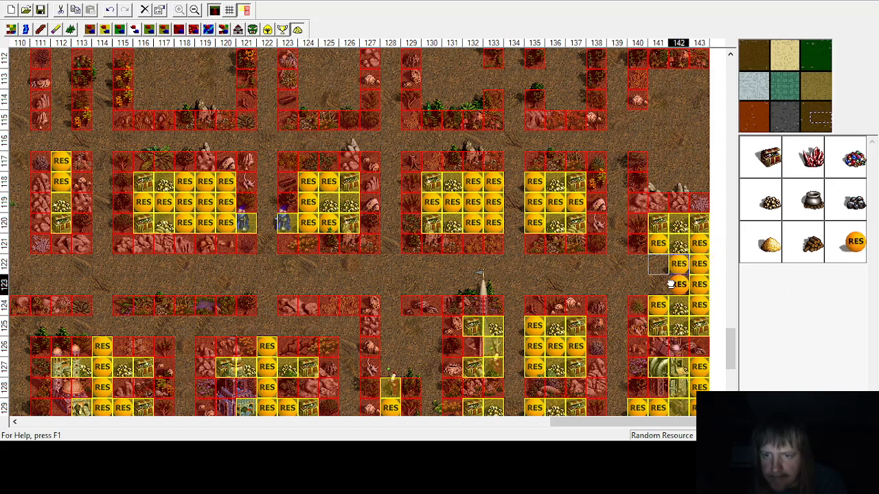
{"action": "left_click", "coordinate": [657, 284]}
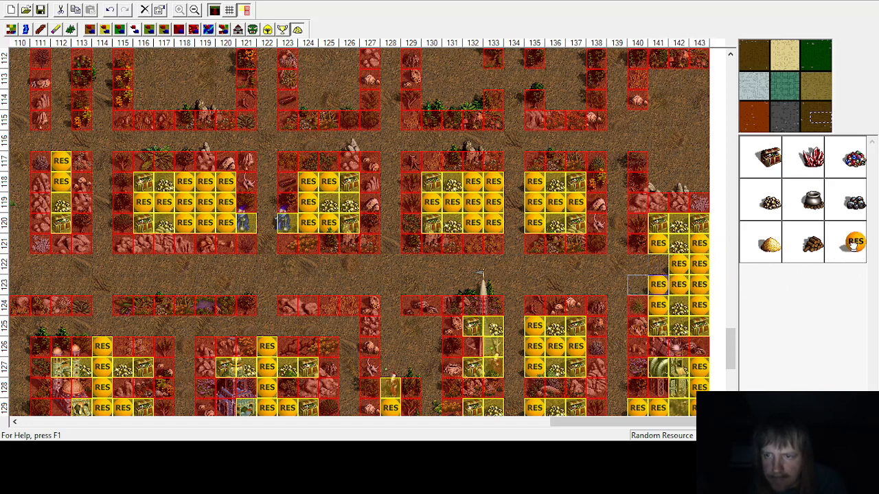
{"action": "left_click", "coordinate": [658, 263]}
{"action": "left_click", "coordinate": [637, 264]}
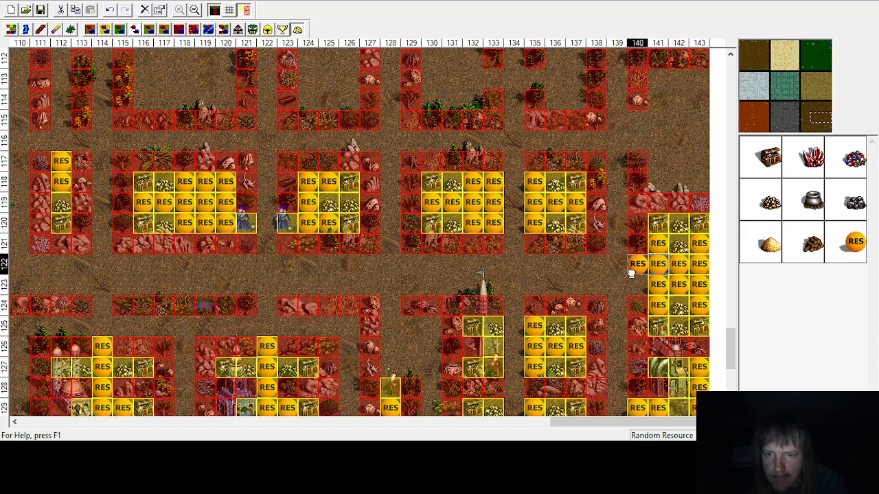
{"action": "left_click", "coordinate": [637, 285]}
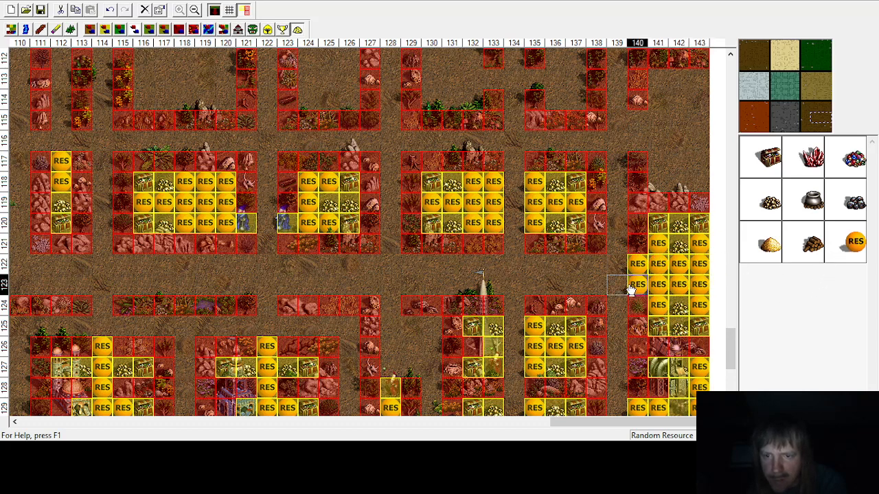
Step: Place treasure chests at columns 141 and 143 of row 113 and at column 141 of row 118
{"action": "scroll", "coordinate": [608, 277], "scroll_direction": "up", "scroll_amount": 1}
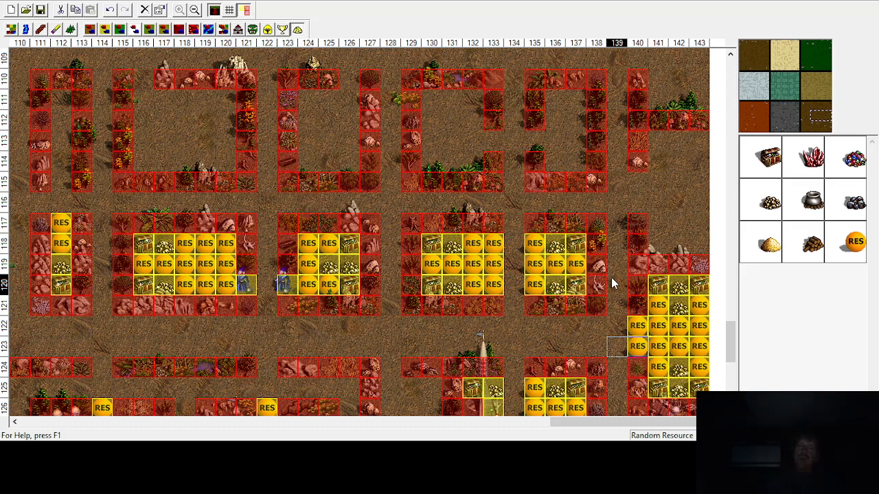
{"action": "left_click", "coordinate": [767, 167]}
{"action": "left_click", "coordinate": [650, 140]}
{"action": "left_click", "coordinate": [780, 166]}
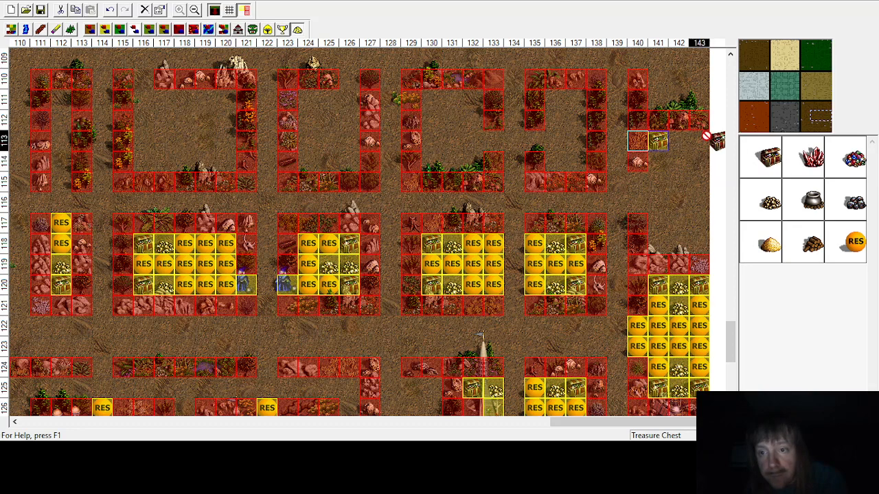
{"action": "left_click", "coordinate": [699, 141]}
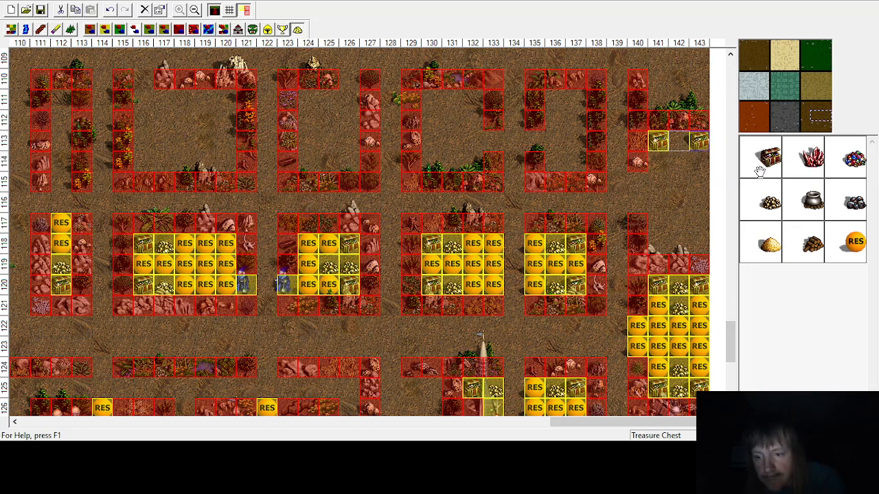
{"action": "left_click", "coordinate": [767, 158]}
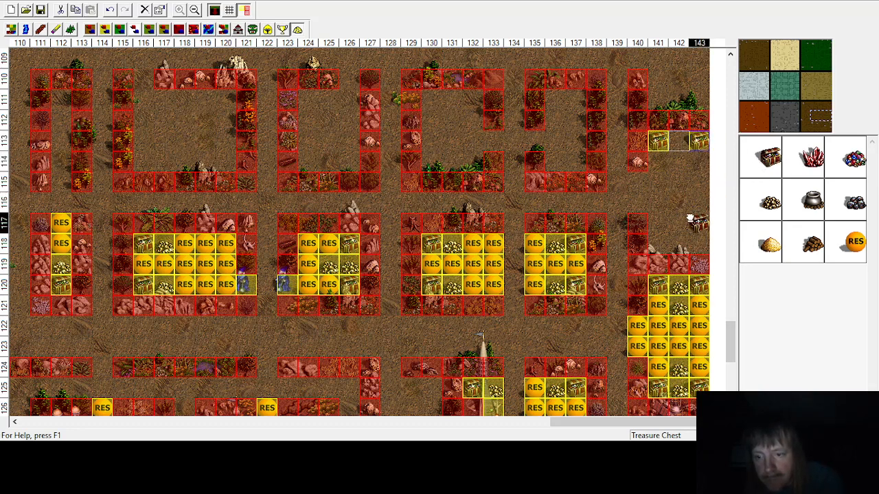
{"action": "left_click", "coordinate": [658, 244]}
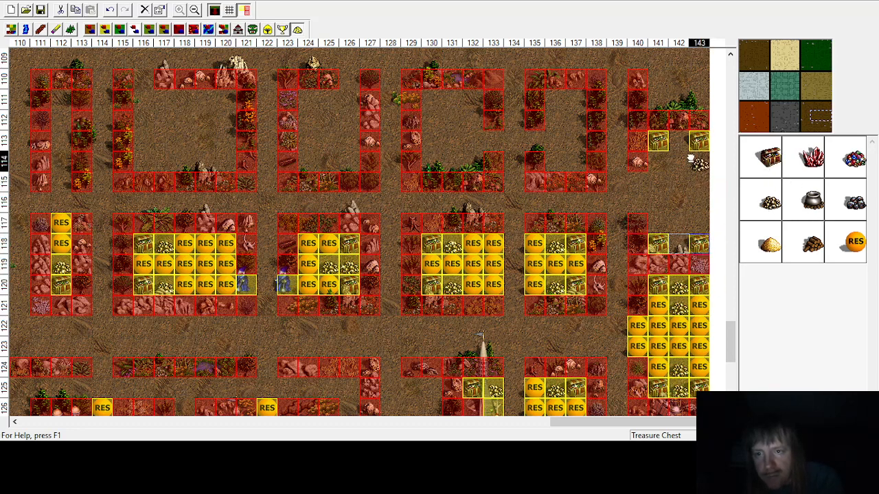
Step: Place gold at column 142, rows 113 and 114
{"action": "left_click", "coordinate": [768, 199]}
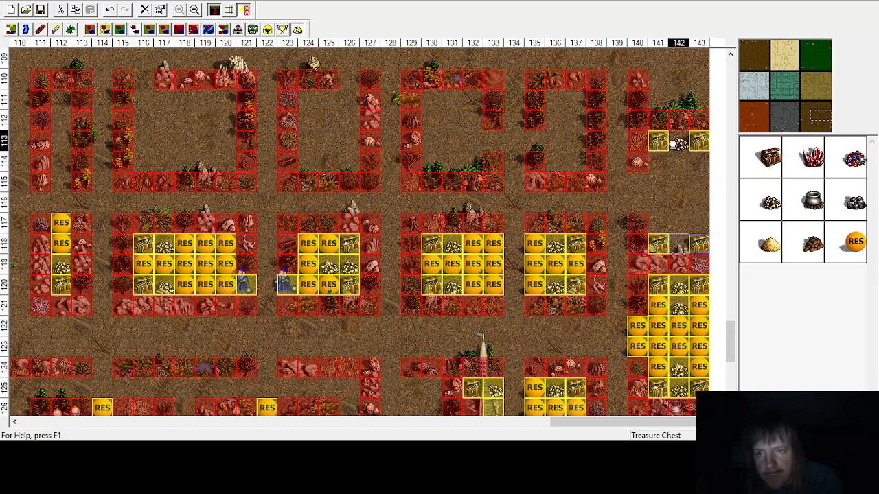
{"action": "left_click", "coordinate": [678, 141]}
{"action": "left_click", "coordinate": [678, 163]}
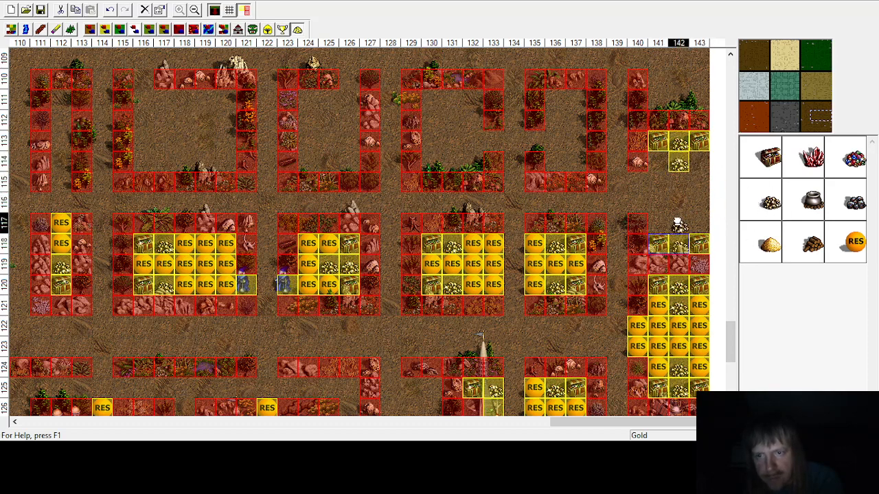
Step: Fill the enclosure's empty cells in columns 140 to 143, rows 114 to 117, with random resources
{"action": "mouse_move", "coordinate": [711, 214]}
{"action": "left_mouse_down"}
{"action": "mouse_move", "coordinate": [699, 202]}
{"action": "mouse_move", "coordinate": [697, 224]}
{"action": "left_mouse_up"}
{"action": "left_click_drag", "start_coordinate": [744, 197], "coordinate": [699, 165]}
{"action": "left_click_drag", "start_coordinate": [697, 196], "coordinate": [699, 181]}
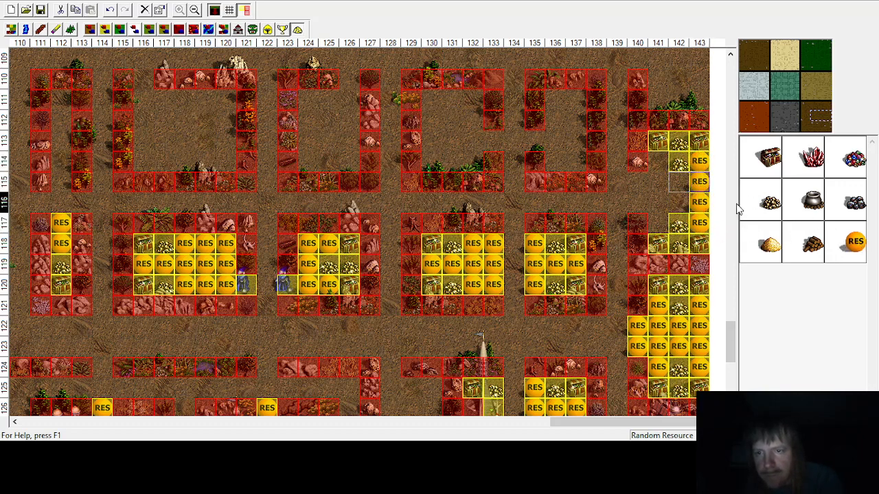
{"action": "left_click_drag", "start_coordinate": [853, 249], "coordinate": [678, 181]}
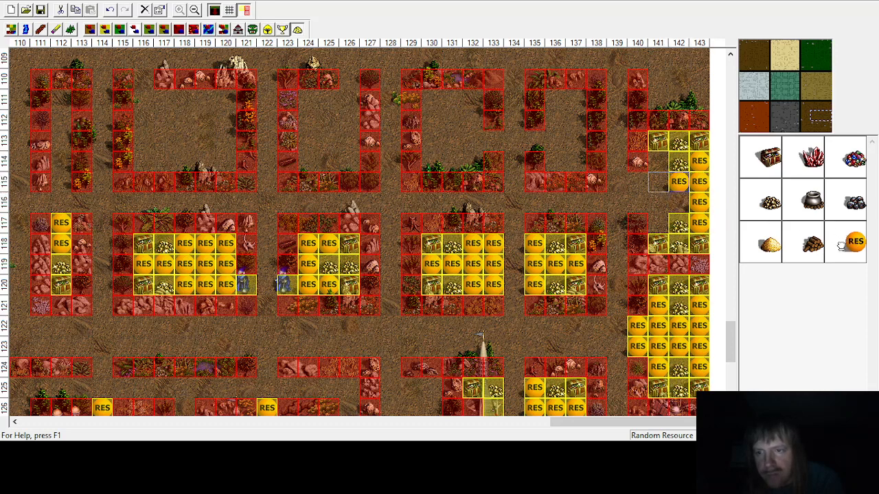
{"action": "left_click_drag", "start_coordinate": [841, 246], "coordinate": [679, 202]}
{"action": "left_click_drag", "start_coordinate": [851, 246], "coordinate": [658, 161]}
{"action": "left_click_drag", "start_coordinate": [855, 241], "coordinate": [658, 182]}
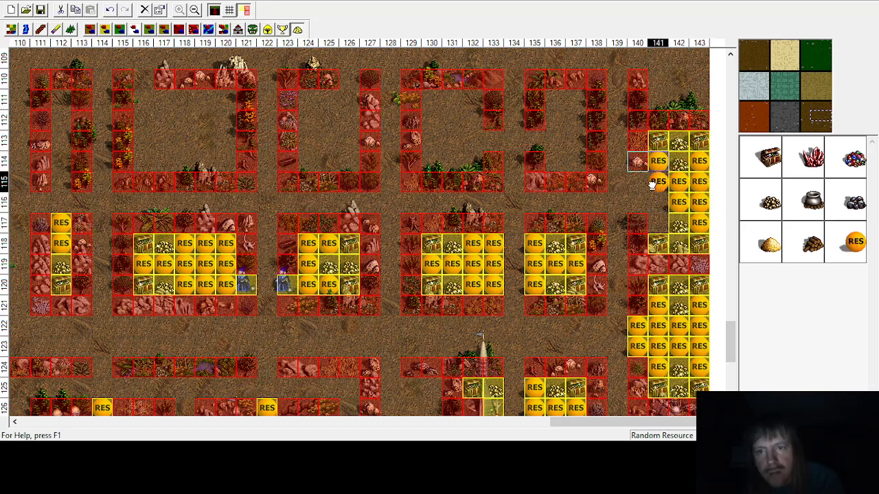
{"action": "left_click_drag", "start_coordinate": [854, 242], "coordinate": [657, 202]}
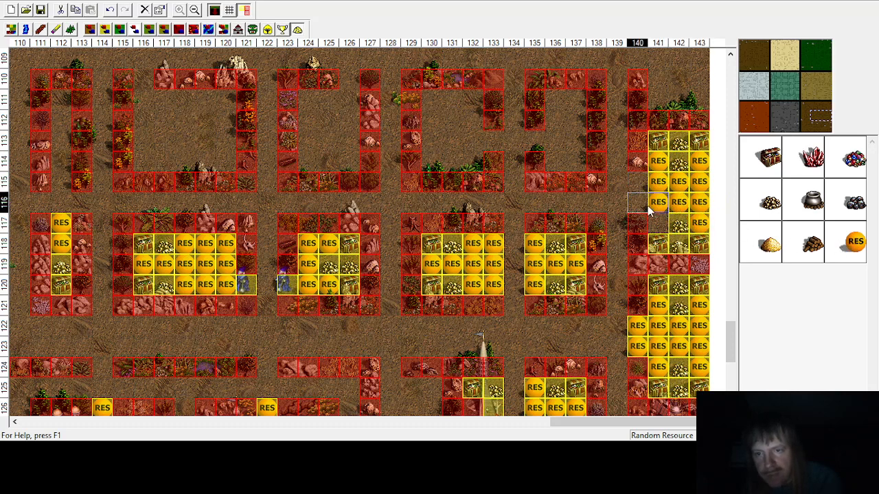
{"action": "left_click_drag", "start_coordinate": [851, 242], "coordinate": [657, 226]}
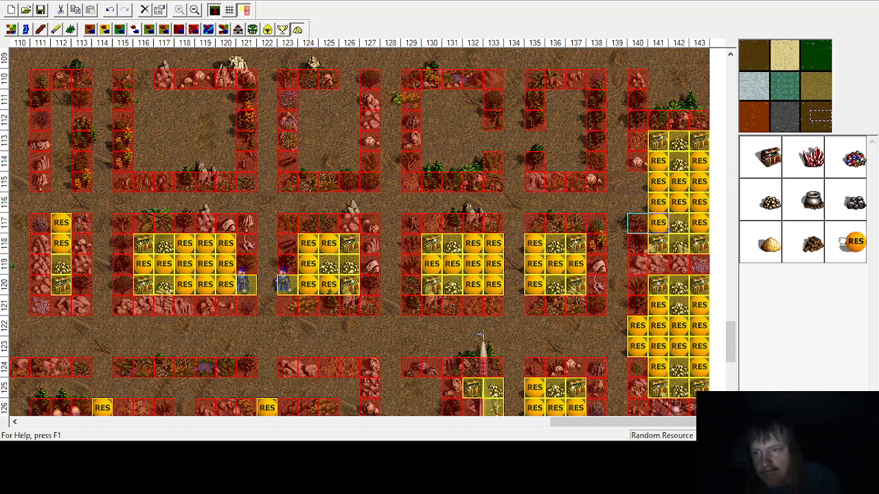
{"action": "left_click_drag", "start_coordinate": [851, 241], "coordinate": [620, 181]}
{"action": "left_click_drag", "start_coordinate": [851, 251], "coordinate": [636, 204]}
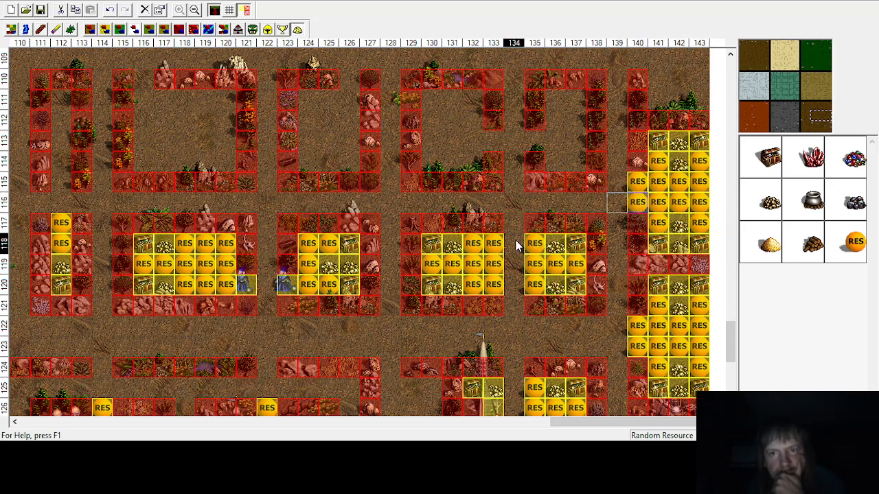
Step: Place treasure chests and gold in the enclosures around columns 130–132 and 136–137, rows 111 to 114
{"action": "left_click_drag", "start_coordinate": [758, 157], "coordinate": [554, 103]}
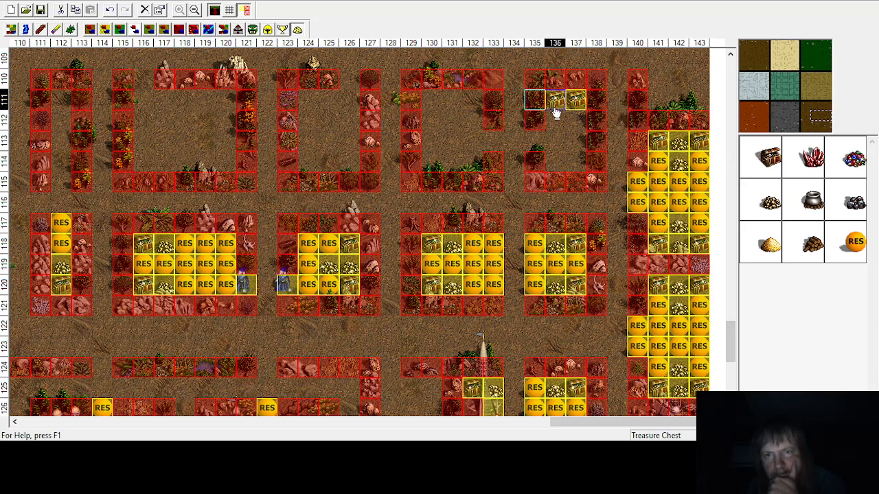
{"action": "left_click_drag", "start_coordinate": [731, 162], "coordinate": [429, 171]}
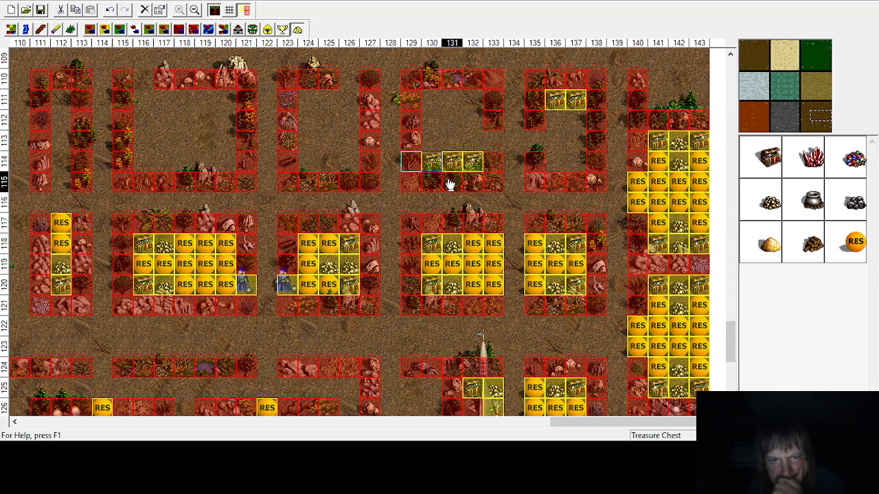
{"action": "left_click_drag", "start_coordinate": [766, 205], "coordinate": [556, 125]}
{"action": "left_click_drag", "start_coordinate": [773, 208], "coordinate": [443, 142]}
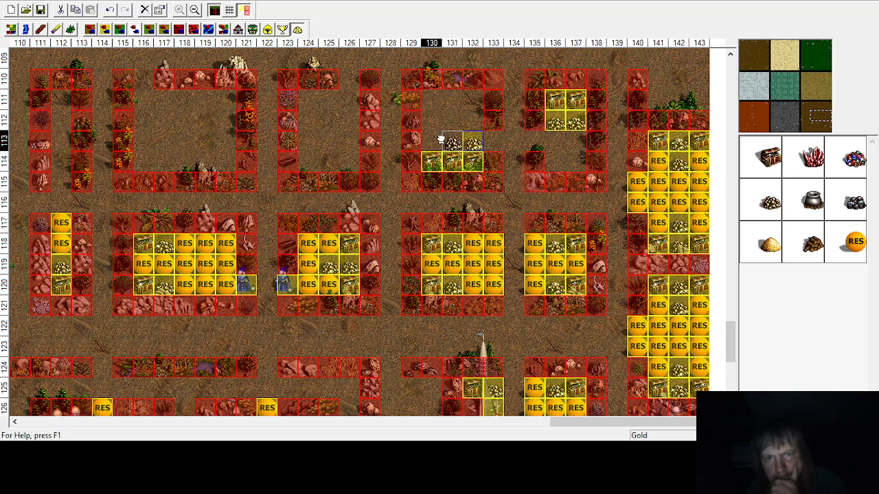
{"action": "left_click_drag", "start_coordinate": [741, 204], "coordinate": [429, 143]}
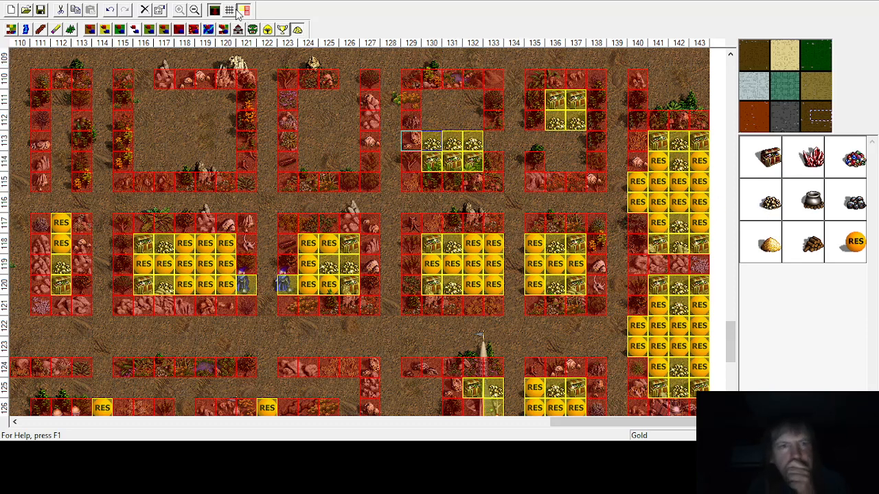
Step: Place a Master Gremlin guard at column 135, row 113, then return to the treasure objects
{"action": "left_click", "coordinate": [252, 29]}
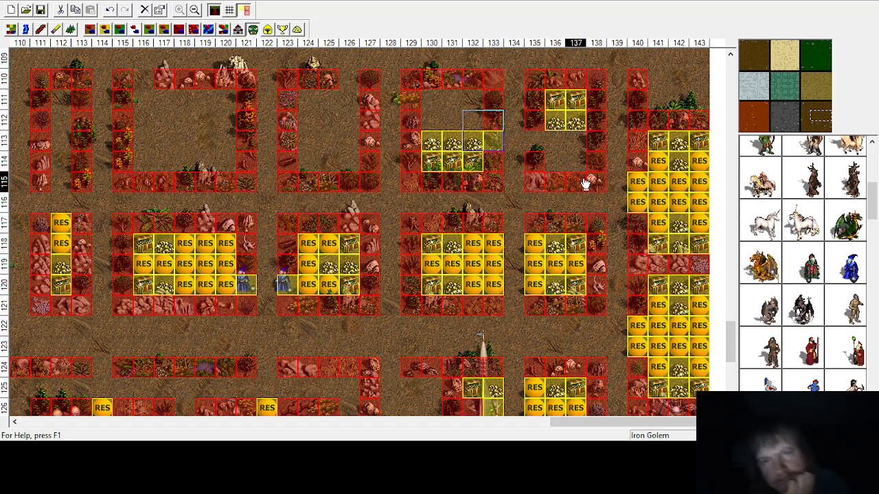
{"action": "left_click", "coordinate": [846, 271]}
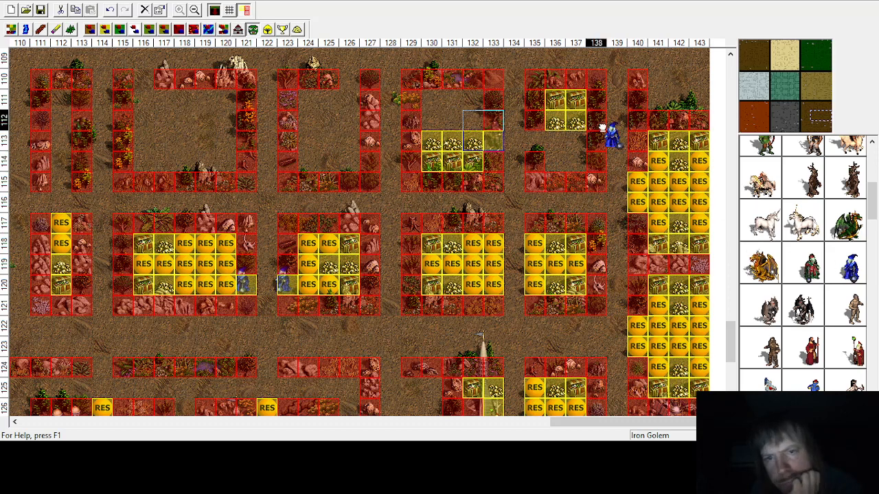
{"action": "left_click", "coordinate": [297, 29]}
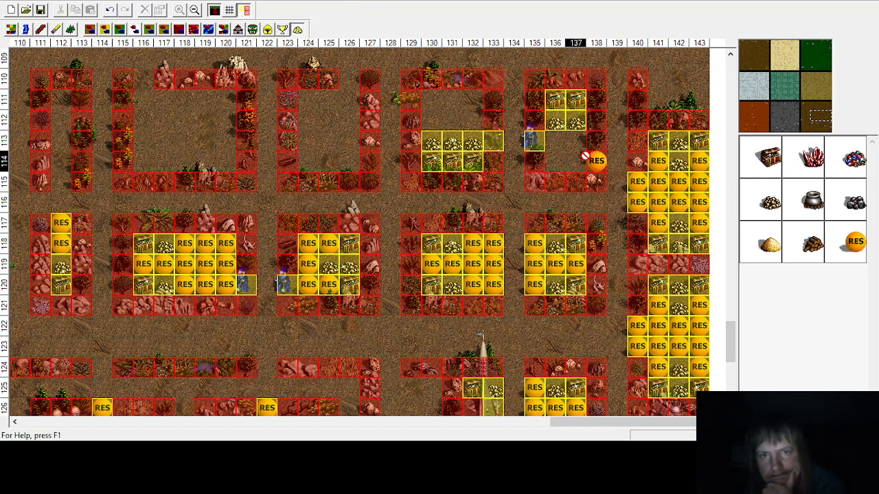
Step: Place random resources at columns 136 and 137, rows 113 and 114
{"action": "left_click", "coordinate": [561, 141]}
{"action": "left_click_drag", "start_coordinate": [596, 165], "coordinate": [575, 164]}
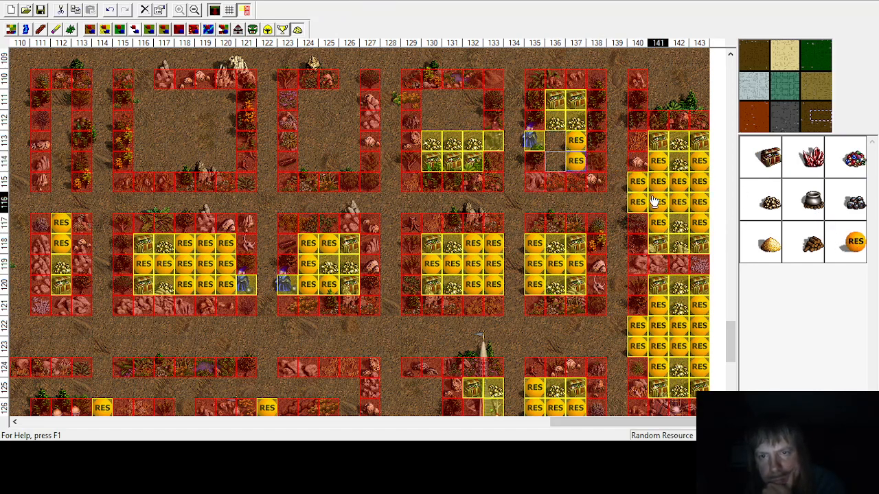
{"action": "left_click_drag", "start_coordinate": [855, 246], "coordinate": [548, 142]}
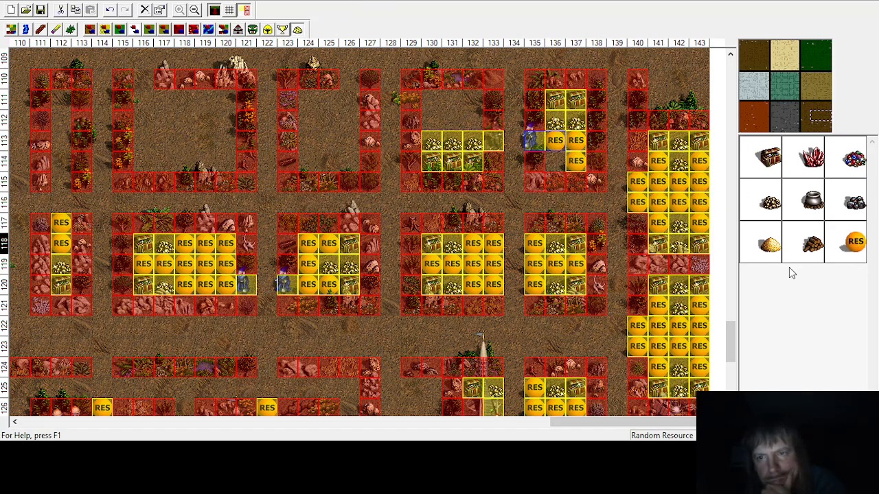
{"action": "left_click_drag", "start_coordinate": [795, 237], "coordinate": [550, 162]}
Step: Place random resources at columns 130 to 132, rows 111 and 112
{"action": "left_click_drag", "start_coordinate": [850, 252], "coordinate": [473, 98]}
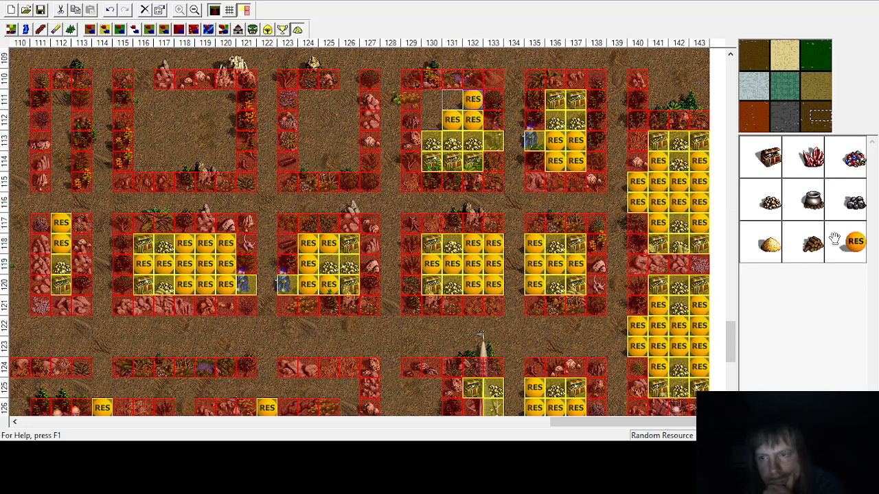
{"action": "left_click_drag", "start_coordinate": [855, 242], "coordinate": [431, 98]}
{"action": "left_click_drag", "start_coordinate": [854, 244], "coordinate": [424, 125]}
{"action": "left_click_drag", "start_coordinate": [855, 242], "coordinate": [454, 103]}
{"action": "left_click_drag", "start_coordinate": [855, 252], "coordinate": [444, 104]}
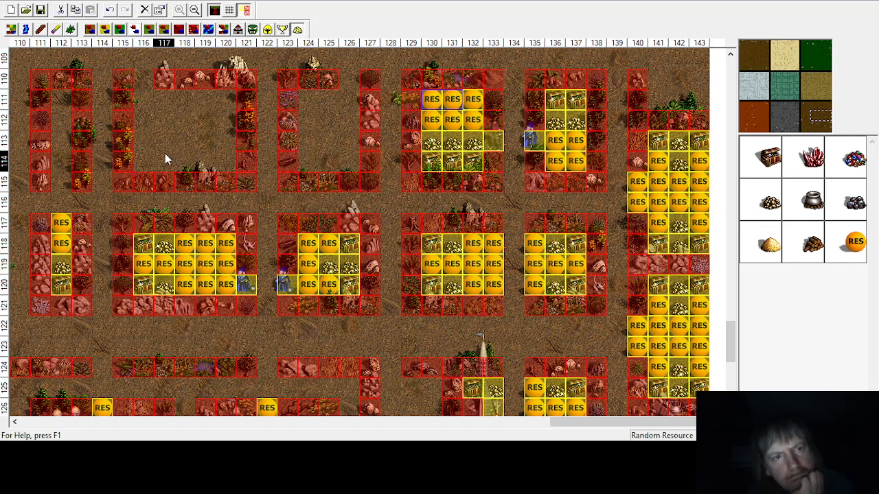
Step: Place treasure chests at columns 141 and 143 of rows 111 and 106 in the top-right enclosures
{"action": "scroll", "coordinate": [471, 292], "scroll_direction": "up", "scroll_amount": 5}
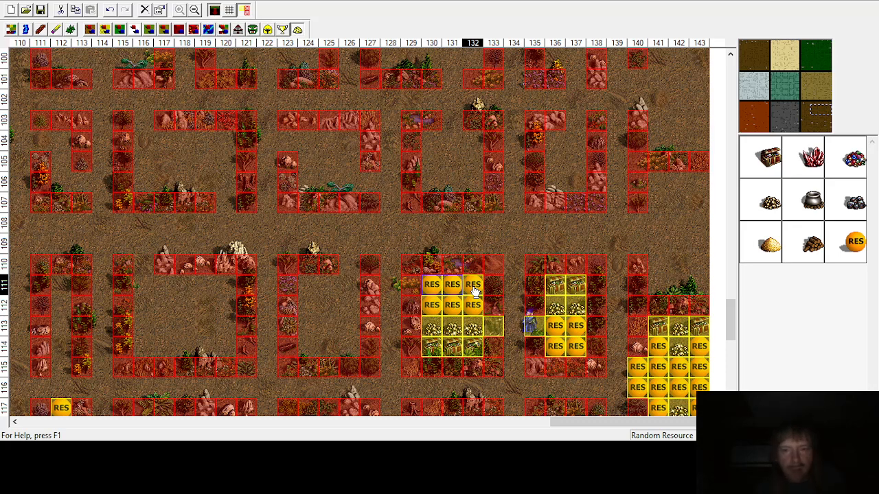
{"action": "left_click", "coordinate": [770, 160]}
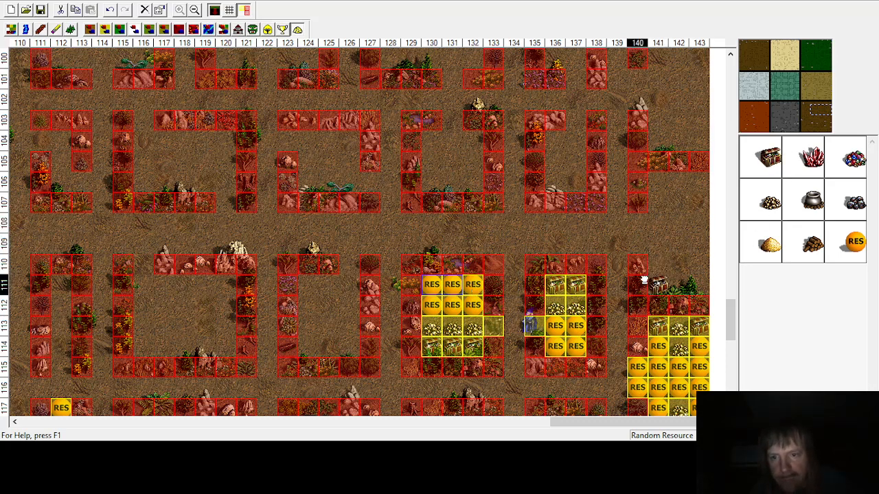
{"action": "left_click", "coordinate": [638, 284]}
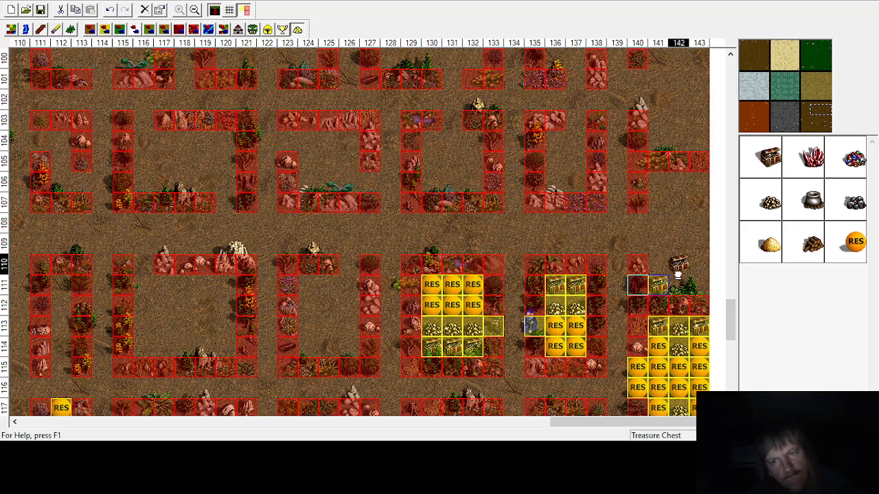
{"action": "left_click", "coordinate": [699, 284]}
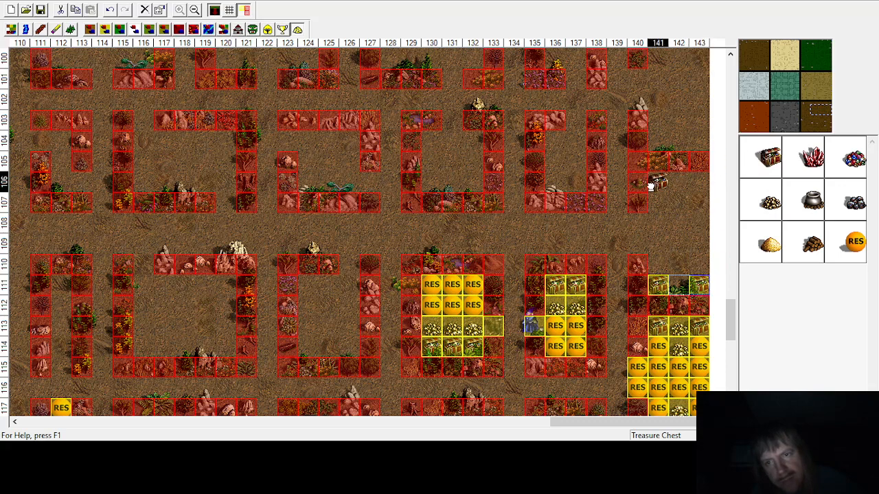
{"action": "left_click", "coordinate": [658, 181]}
{"action": "left_click", "coordinate": [699, 181]}
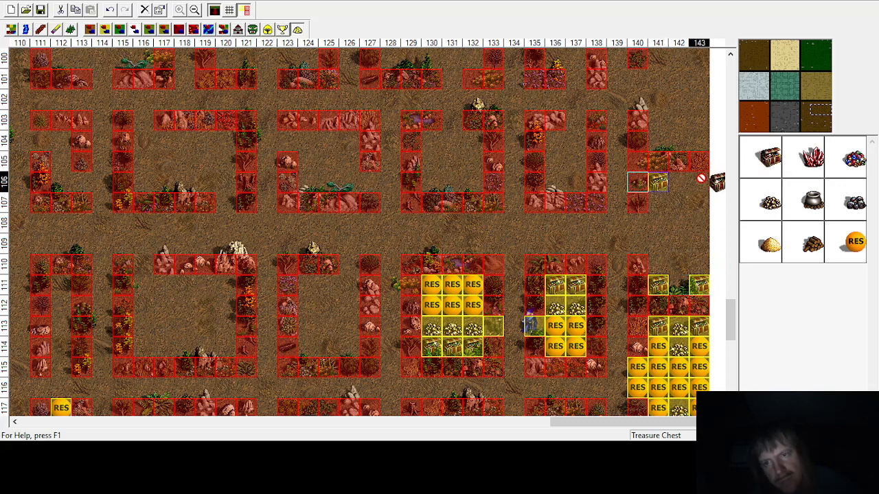
Step: Place gold at column 142, rows 106 and 107
{"action": "left_click", "coordinate": [770, 200]}
{"action": "left_click", "coordinate": [680, 191]}
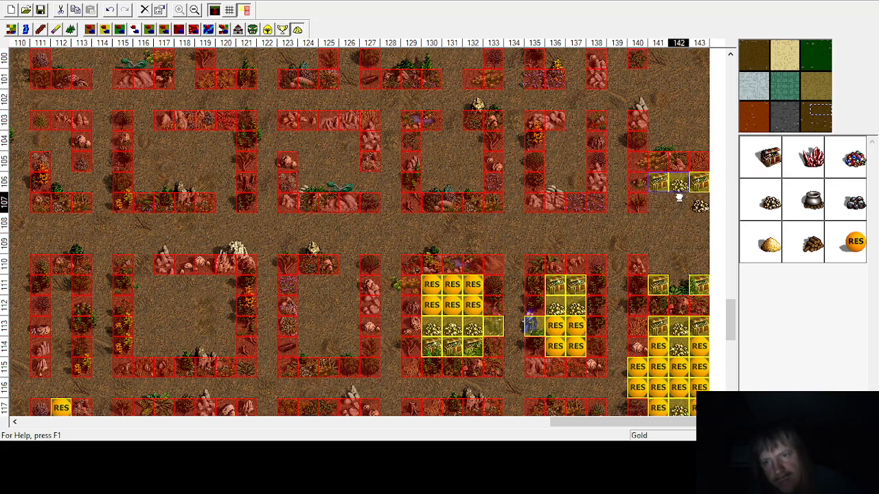
{"action": "left_click", "coordinate": [678, 203]}
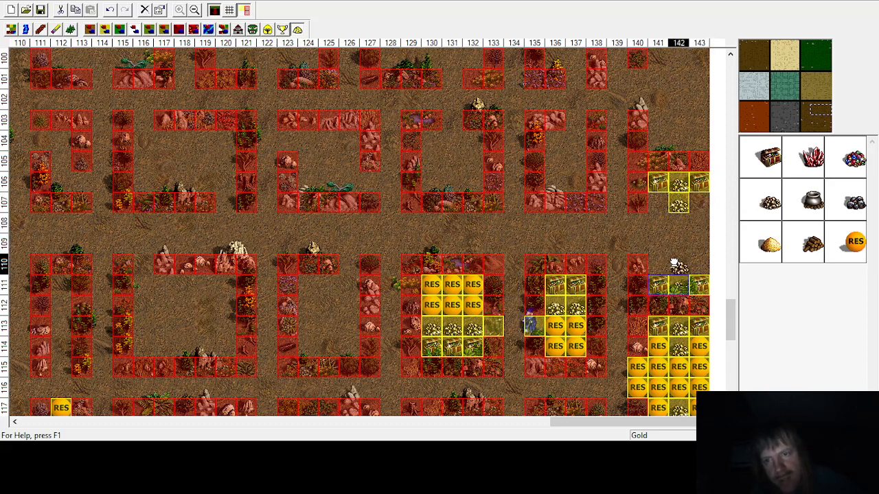
Step: Place gold at column 142, row 110 and random resources in the neighbouring cells of columns 140, 141 and 143
{"action": "left_click", "coordinate": [679, 264]}
{"action": "left_click", "coordinate": [697, 261]}
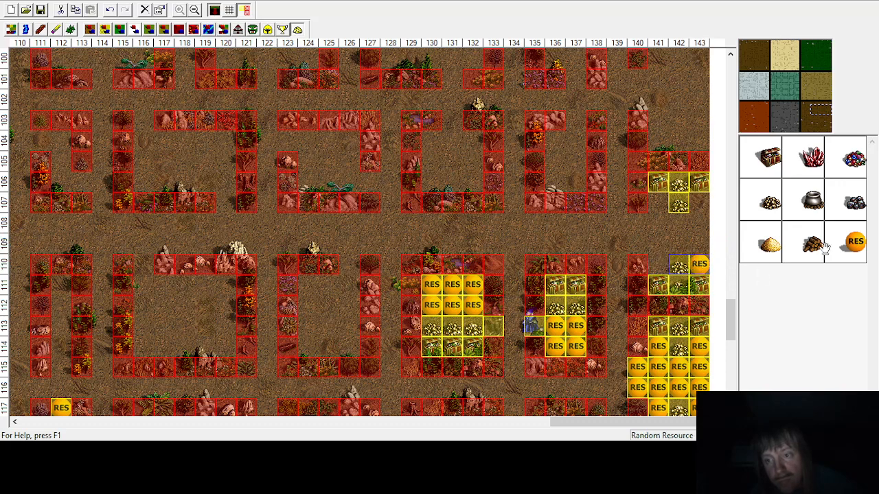
{"action": "left_click", "coordinate": [655, 263]}
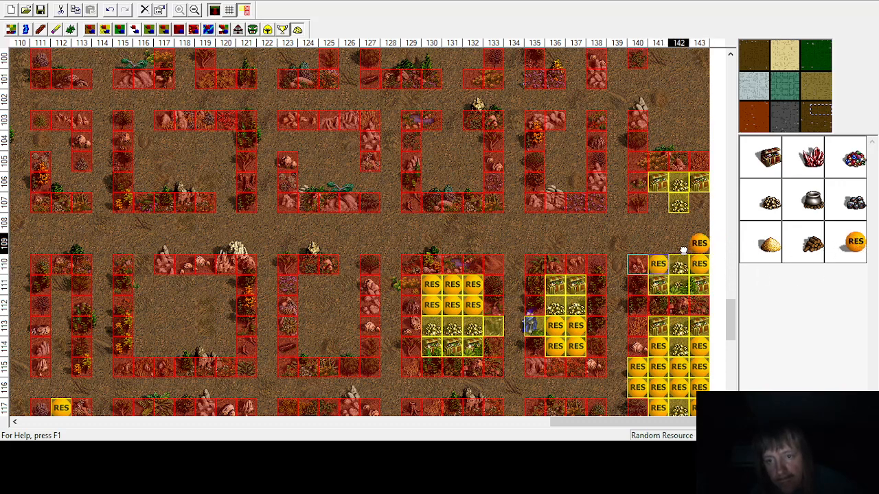
{"action": "left_click", "coordinate": [637, 243]}
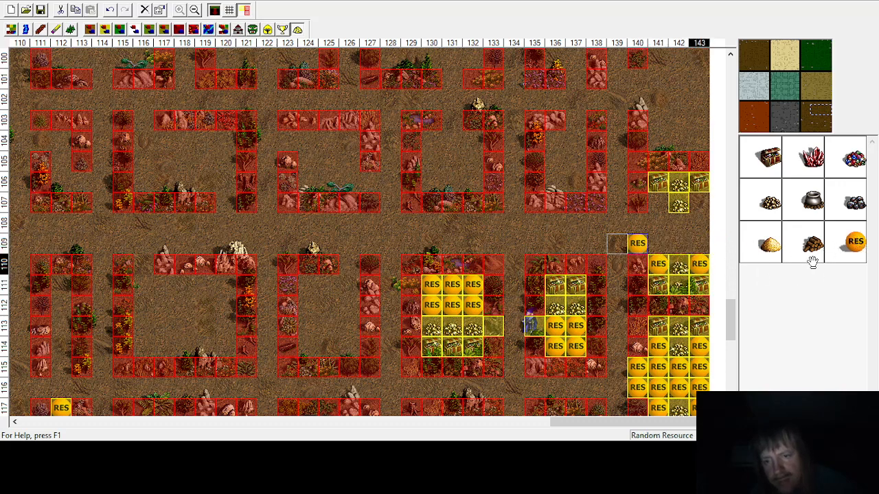
{"action": "left_click", "coordinate": [626, 223]}
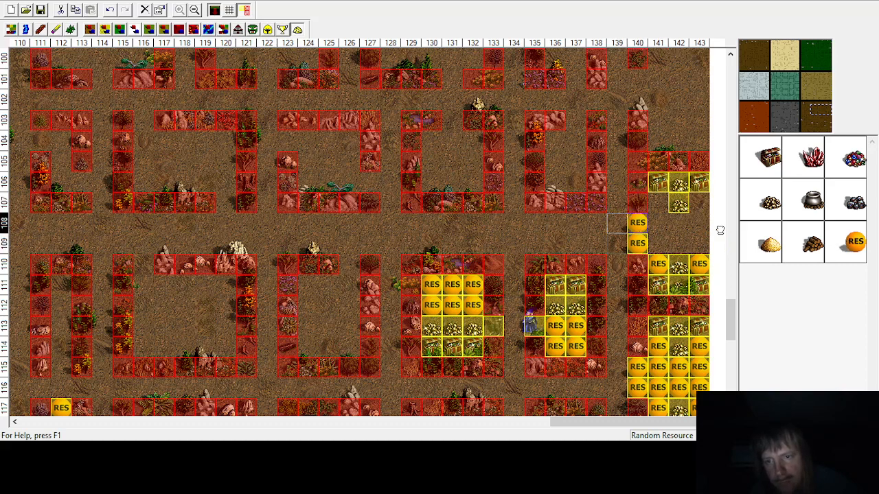
Step: Place random resources at columns 141 to 143, rows 107 to 109
{"action": "left_click", "coordinate": [656, 202]}
{"action": "left_click", "coordinate": [657, 223]}
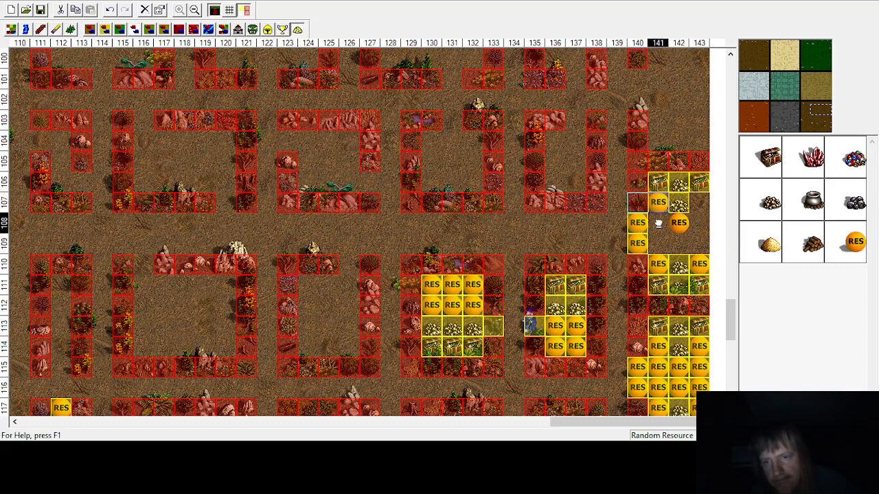
{"action": "left_click", "coordinate": [658, 243]}
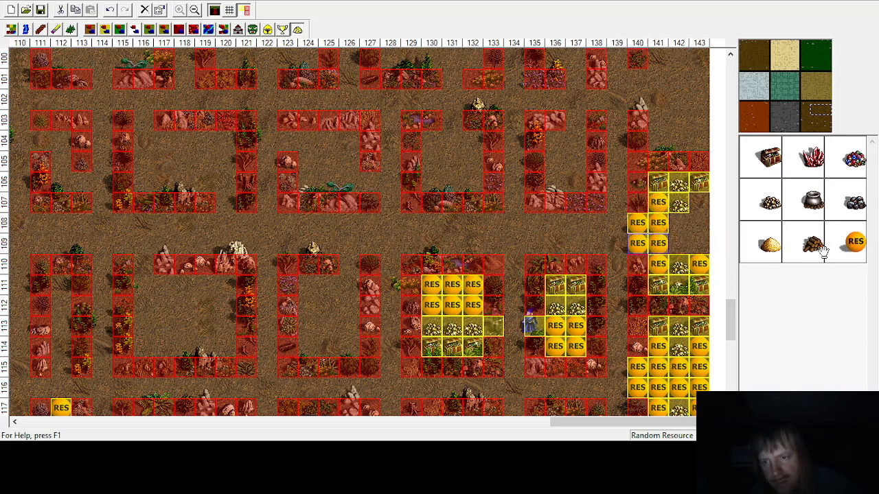
{"action": "left_click", "coordinate": [699, 202]}
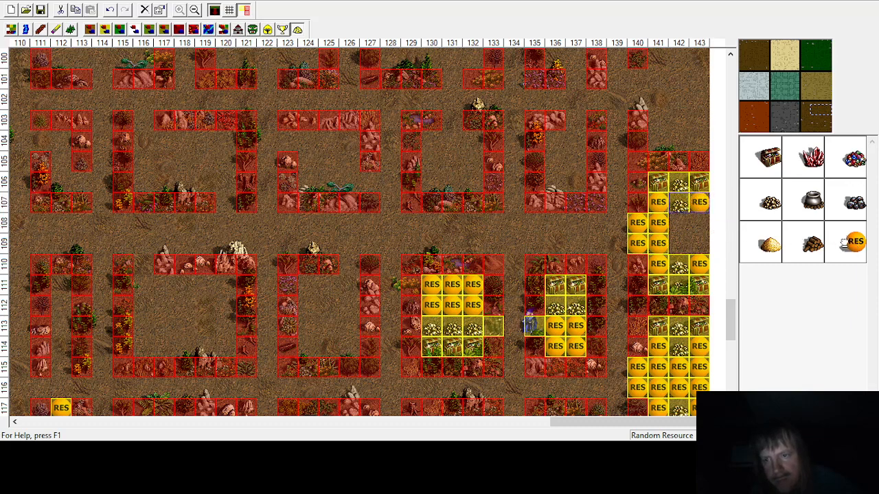
{"action": "left_click", "coordinate": [699, 222]}
{"action": "left_click", "coordinate": [699, 243]}
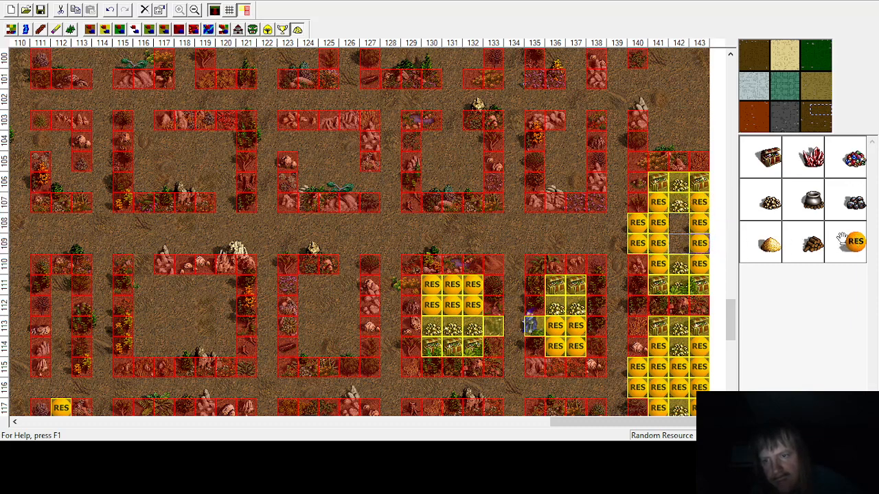
{"action": "left_click", "coordinate": [678, 222]}
{"action": "left_click", "coordinate": [678, 243]}
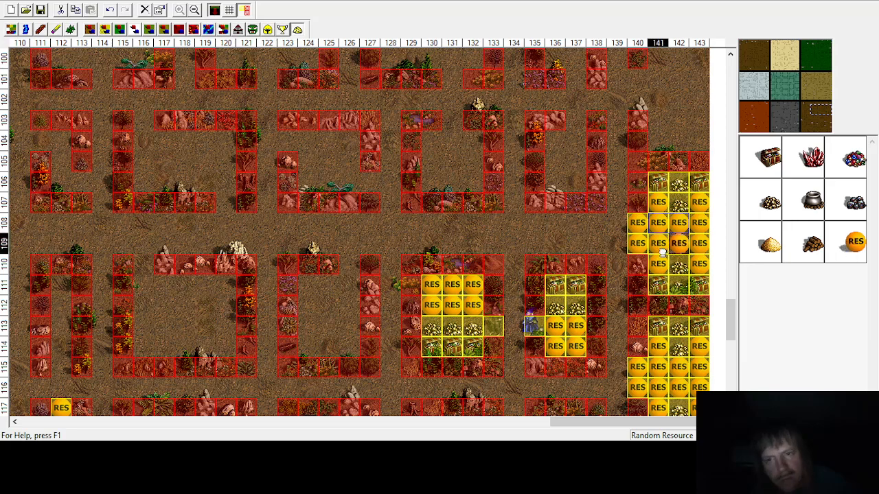
Step: Survey the map's enclosures for cells that are still empty
{"action": "scroll", "coordinate": [624, 276], "scroll_direction": "up", "scroll_amount": 4}
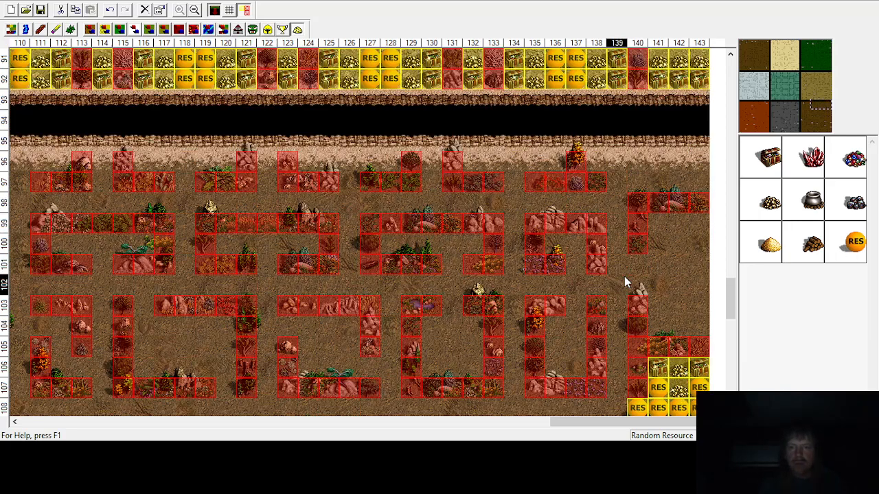
{"action": "scroll", "coordinate": [624, 276], "scroll_direction": "down", "scroll_amount": 1}
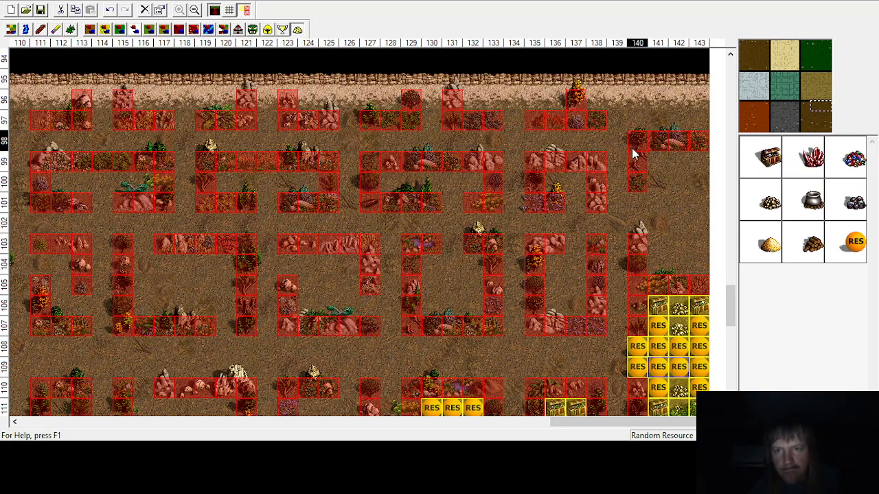
{"action": "scroll", "coordinate": [622, 269], "scroll_direction": "down", "scroll_amount": 9}
{"action": "scroll", "coordinate": [620, 271], "scroll_direction": "up", "scroll_amount": 18}
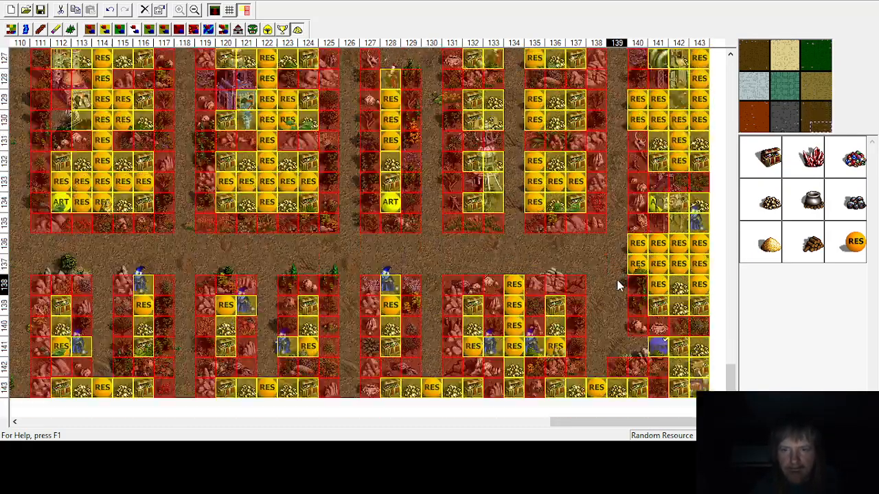
{"action": "scroll", "coordinate": [618, 286], "scroll_direction": "up", "scroll_amount": 19}
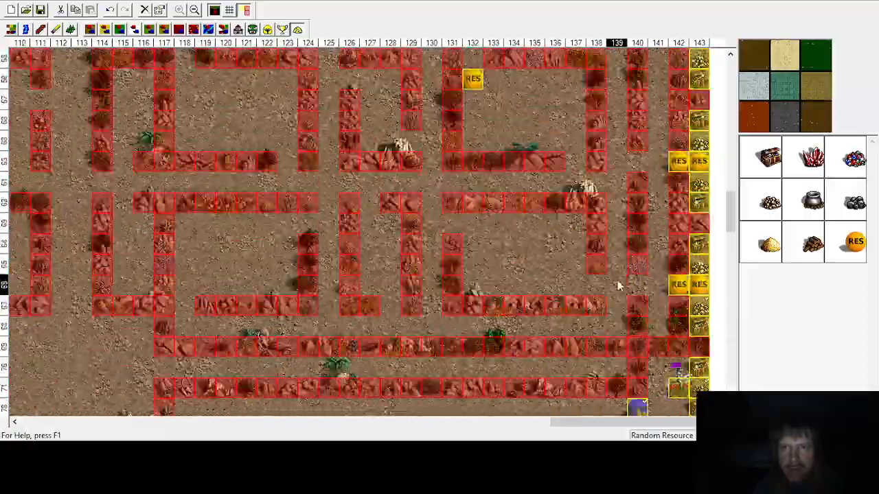
{"action": "scroll", "coordinate": [617, 285], "scroll_direction": "down", "scroll_amount": 15}
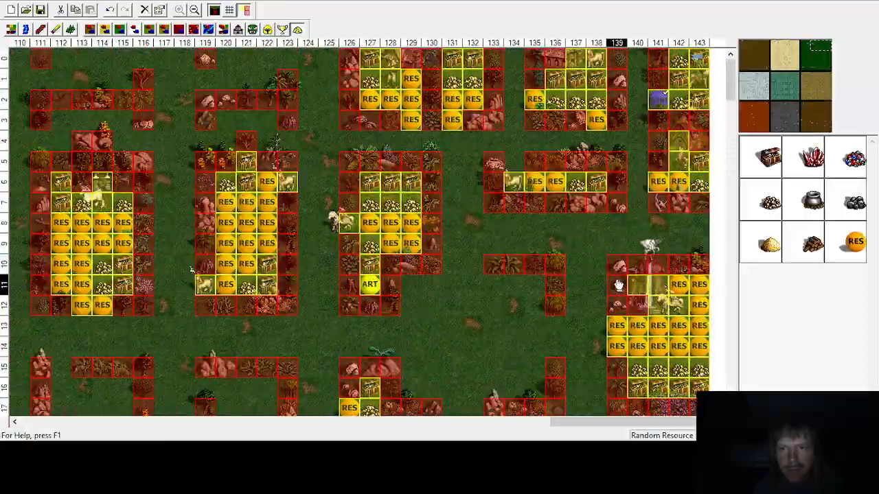
{"action": "scroll", "coordinate": [617, 286], "scroll_direction": "down", "scroll_amount": 14}
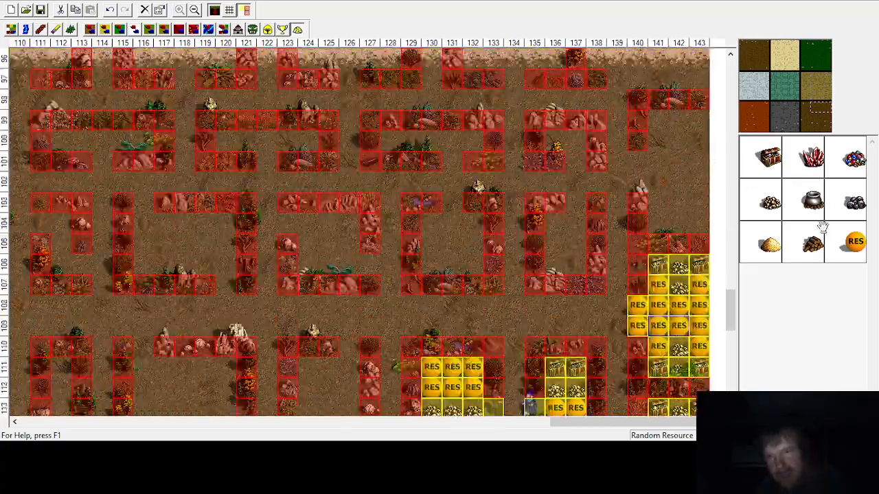
Step: Place gold at column 142, rows 100, 103 and 104
{"action": "left_click", "coordinate": [769, 202]}
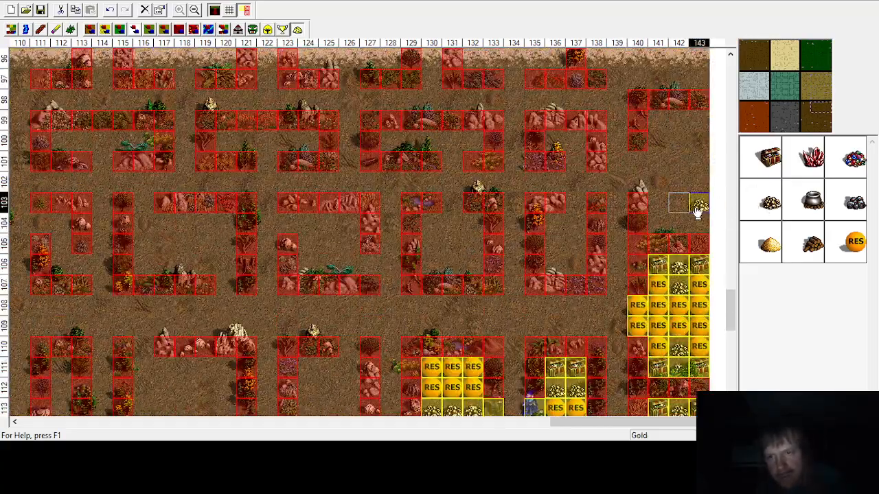
{"action": "left_click", "coordinate": [698, 211]}
{"action": "left_click", "coordinate": [677, 204]}
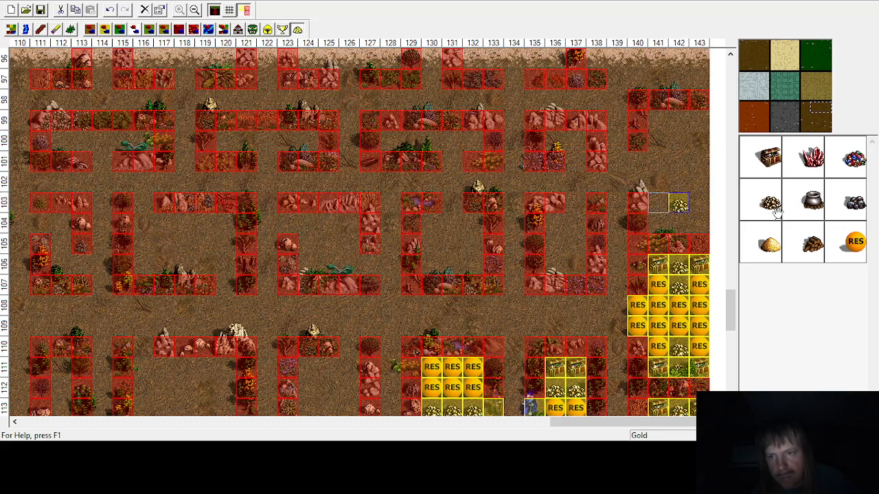
{"action": "left_click", "coordinate": [678, 224]}
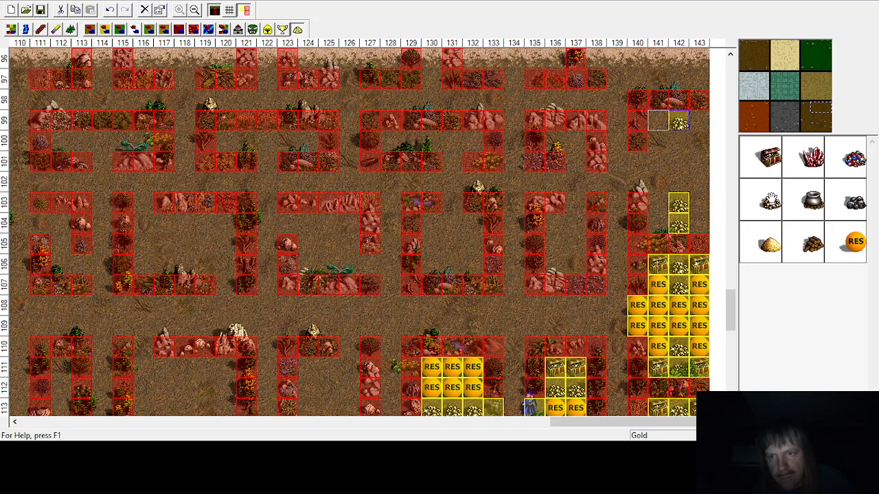
{"action": "left_click", "coordinate": [770, 199]}
{"action": "left_click", "coordinate": [680, 142]}
Step: Place treasure chests at column 143, rows 99 and 104
{"action": "left_click", "coordinate": [757, 164]}
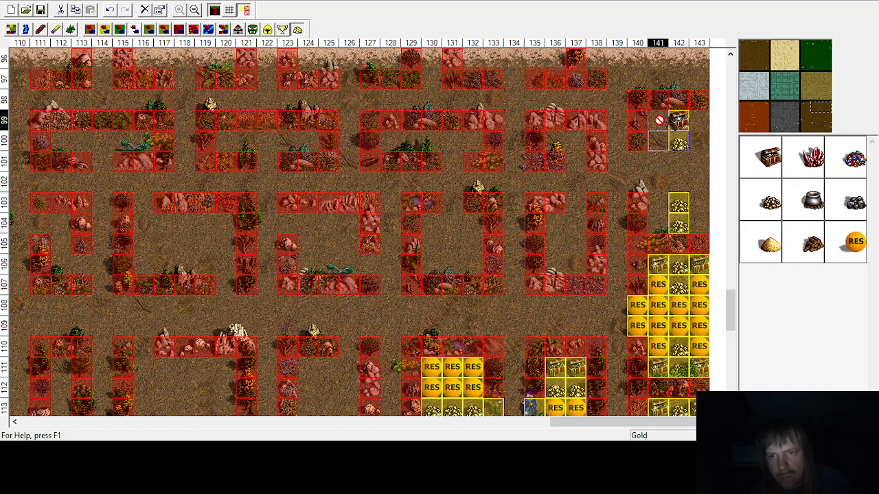
{"action": "left_click", "coordinate": [761, 163]}
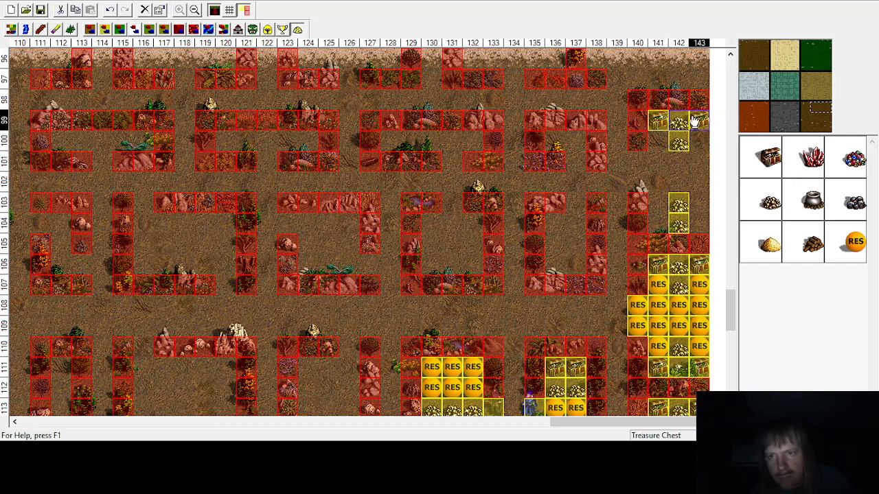
{"action": "left_click", "coordinate": [695, 122]}
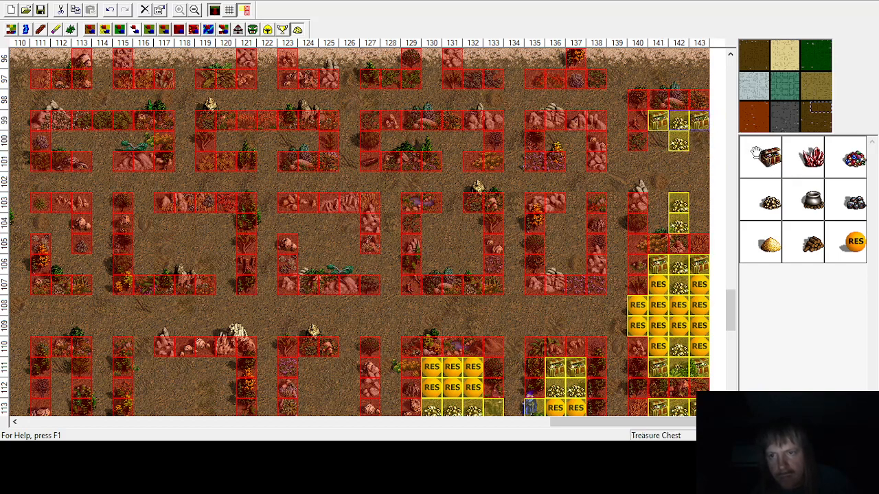
{"action": "left_click", "coordinate": [696, 224]}
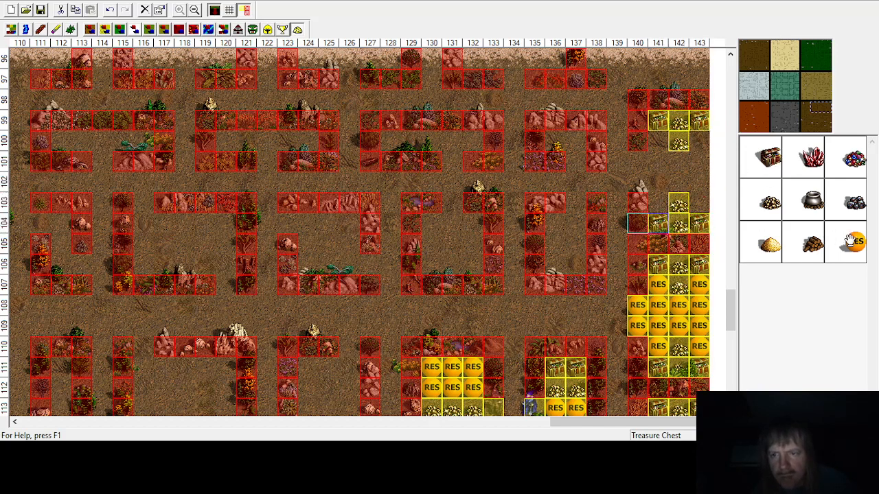
Step: Place random resources at column 140 rows 101–102, column 143 rows 100–102, and column 141 row 100
{"action": "left_click", "coordinate": [639, 182]}
{"action": "left_click", "coordinate": [635, 163]}
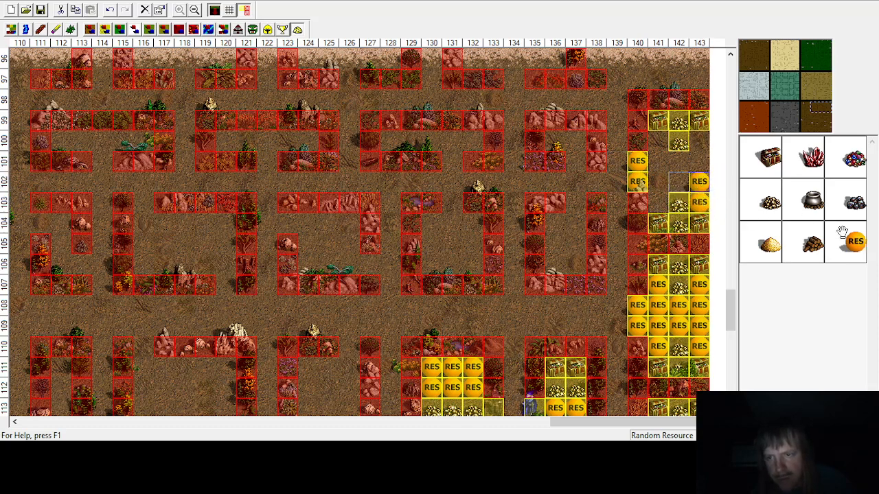
{"action": "left_click", "coordinate": [699, 160]}
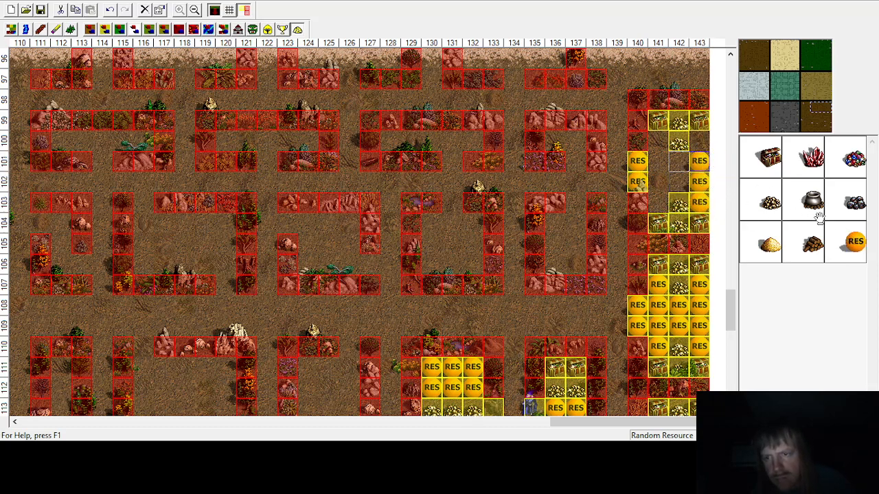
{"action": "left_click", "coordinate": [699, 141]}
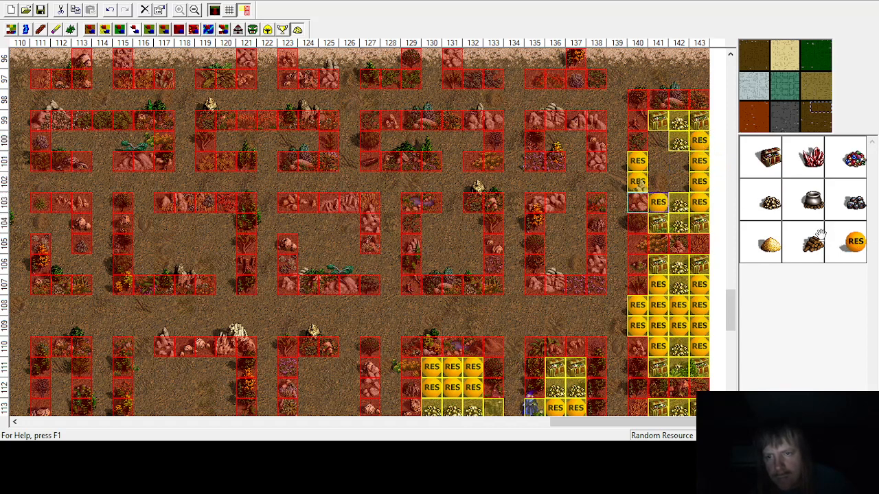
{"action": "left_click", "coordinate": [658, 142]}
Step: Place random resources at columns 141 and 142, rows 101 and 102
{"action": "left_click", "coordinate": [849, 237]}
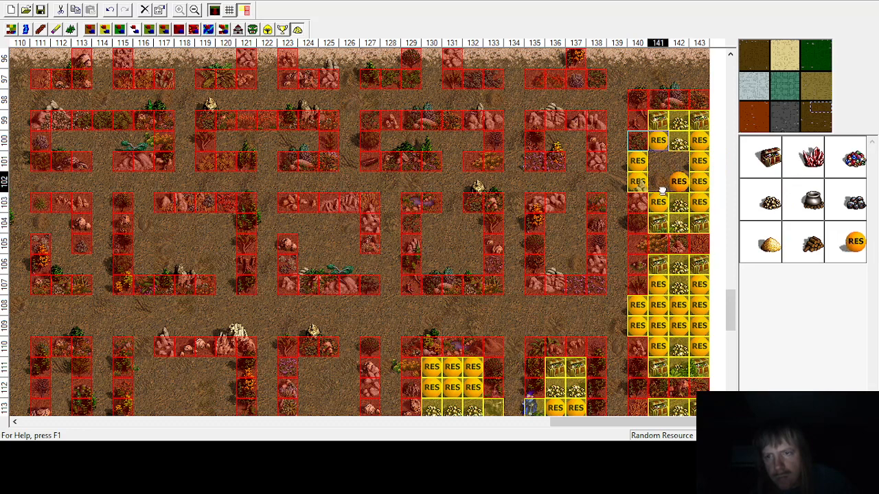
{"action": "left_click", "coordinate": [657, 178]}
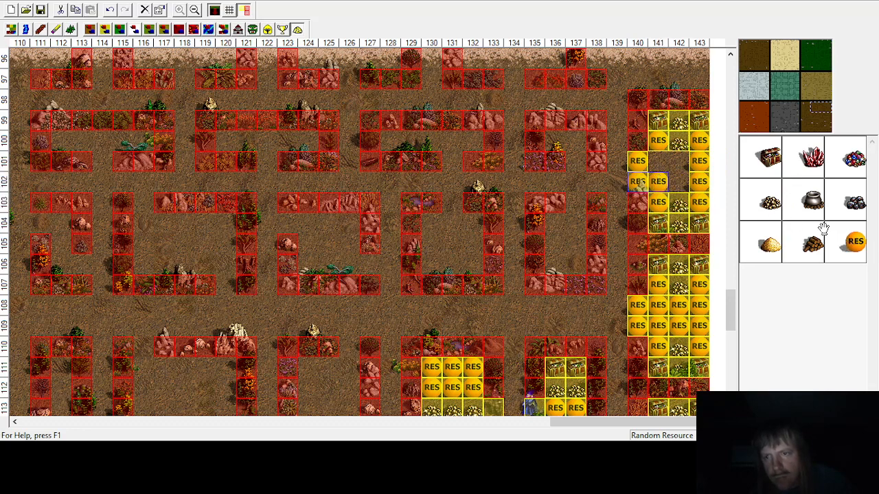
{"action": "left_click", "coordinate": [654, 164]}
{"action": "left_click", "coordinate": [855, 243]}
{"action": "left_click", "coordinate": [679, 180]}
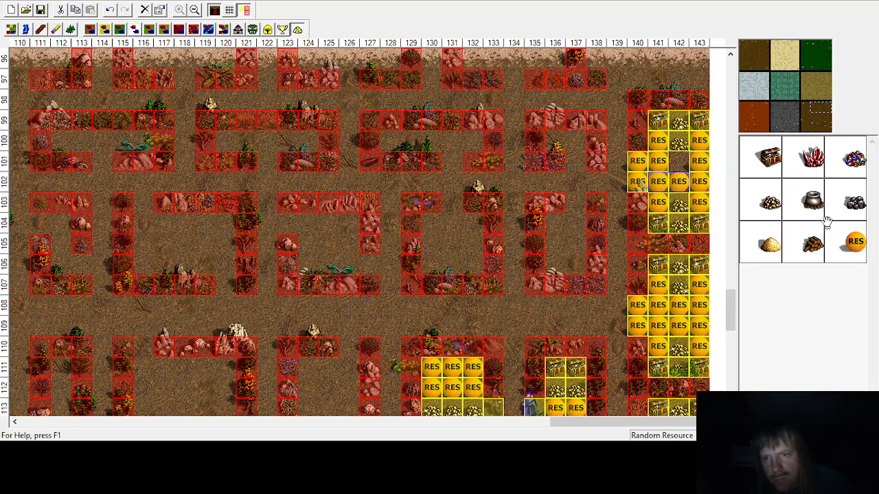
{"action": "left_click", "coordinate": [678, 160]}
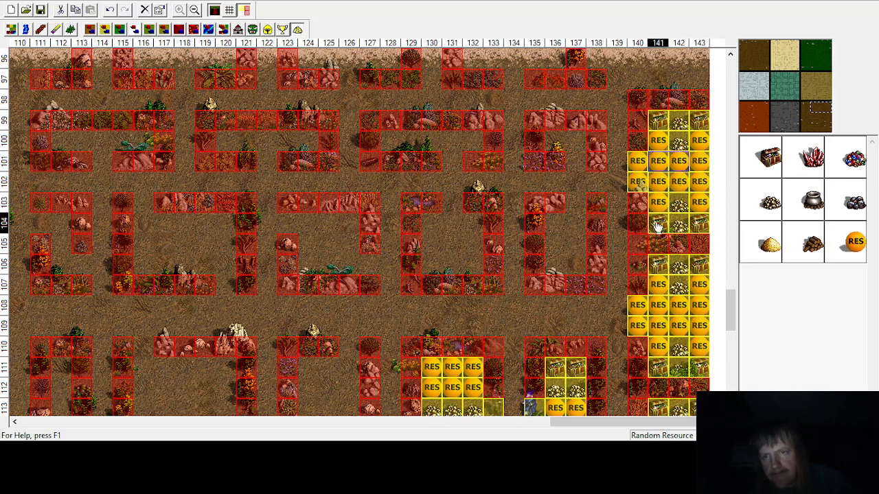
Step: Place treasure chests at column 143, rows 96 and 97
{"action": "left_click", "coordinate": [779, 157]}
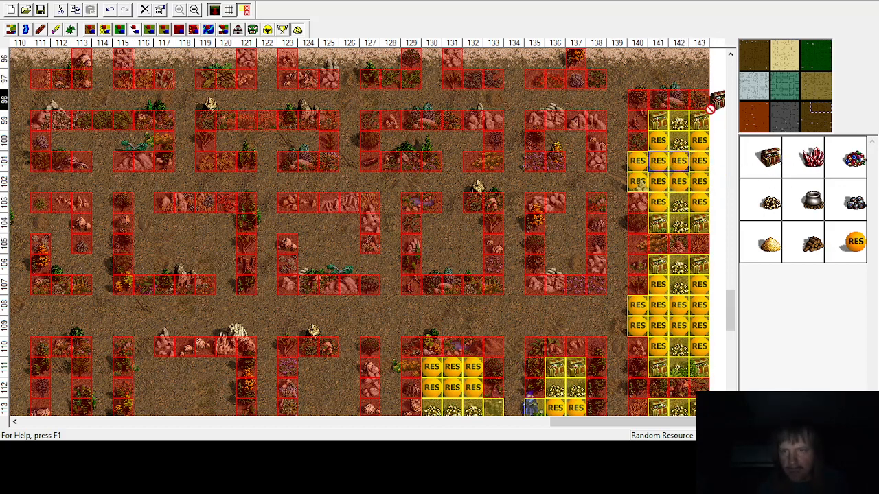
{"action": "left_click", "coordinate": [691, 86]}
{"action": "left_click", "coordinate": [774, 157]}
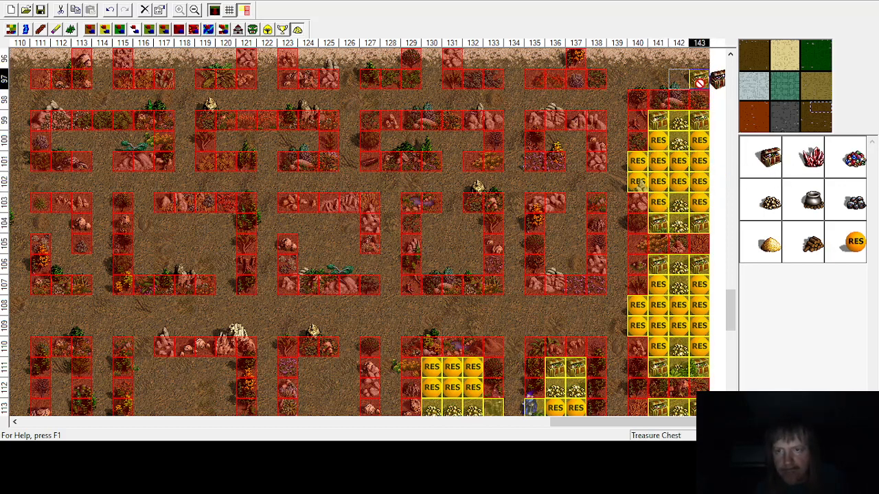
{"action": "left_click", "coordinate": [699, 61]}
{"action": "left_click_drag", "start_coordinate": [729, 315], "coordinate": [729, 297]}
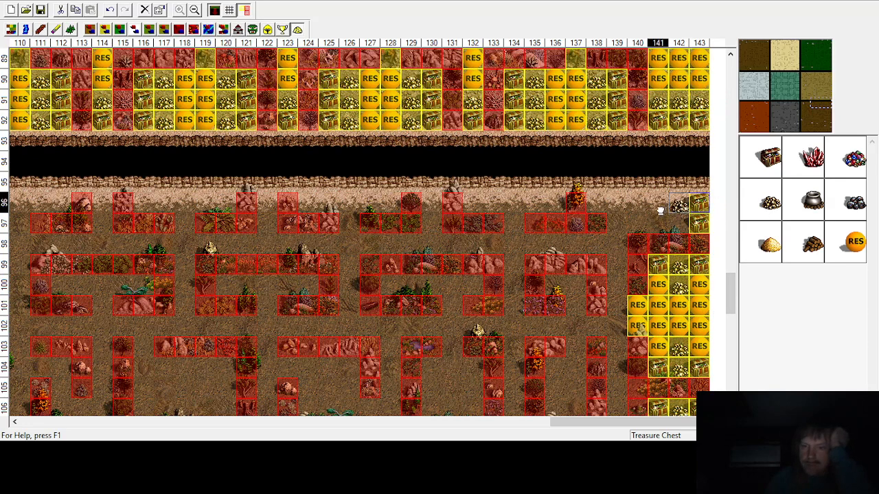
Step: Place gold at column 142, row 96 and random resources at columns 140 and 141, rows 96 and 97
{"action": "left_click", "coordinate": [774, 216]}
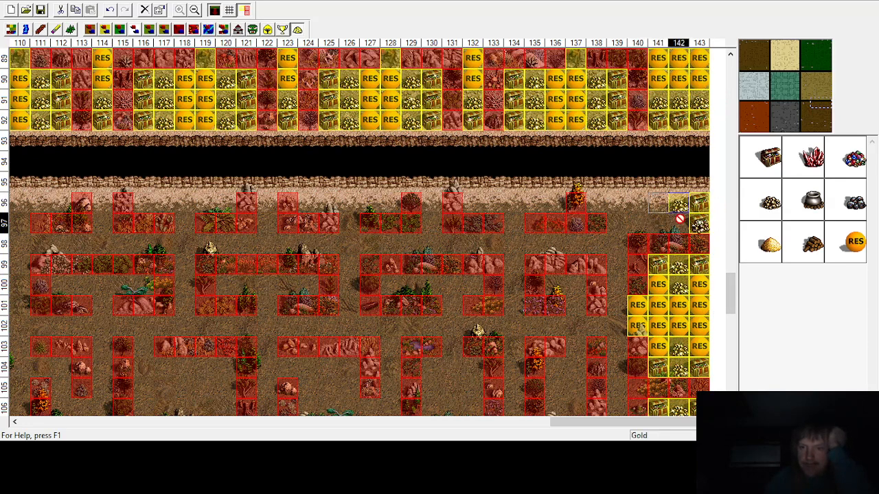
{"action": "left_click", "coordinate": [855, 240]}
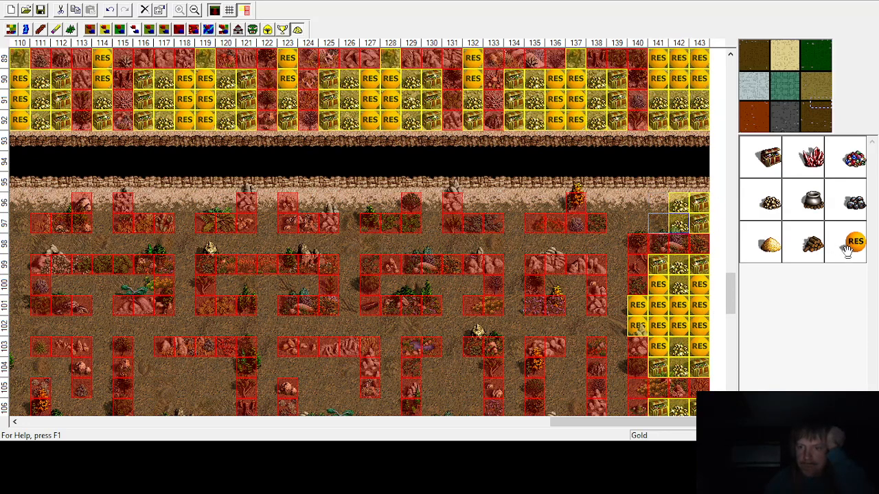
{"action": "left_click", "coordinate": [658, 223]}
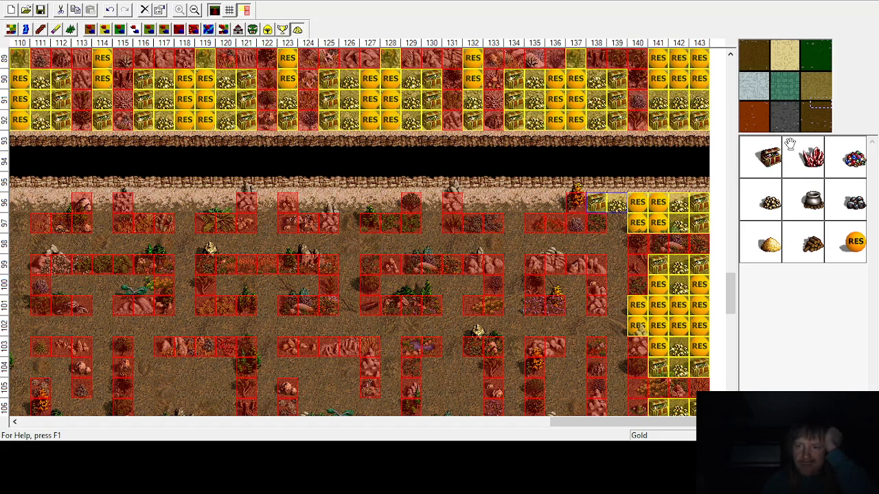
Step: Place a Master Gremlin monster at column 139, row 97 to guard the treasure
{"action": "left_click", "coordinate": [253, 31]}
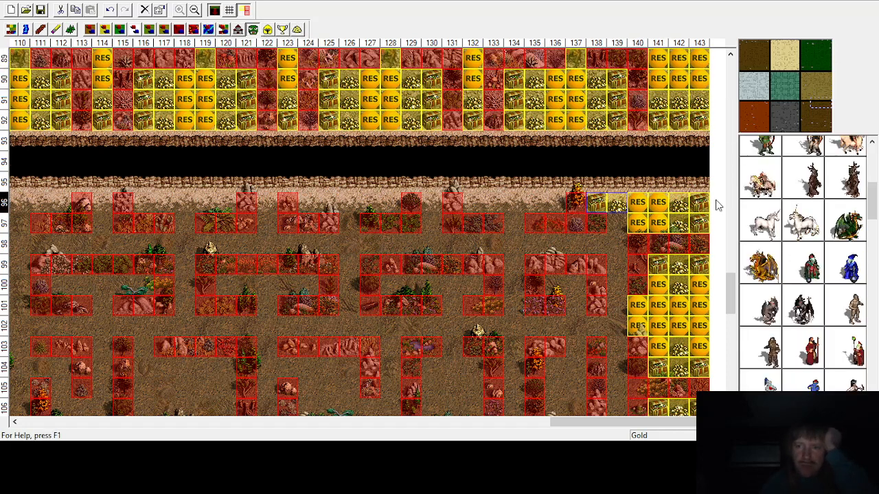
{"action": "left_click", "coordinate": [850, 267]}
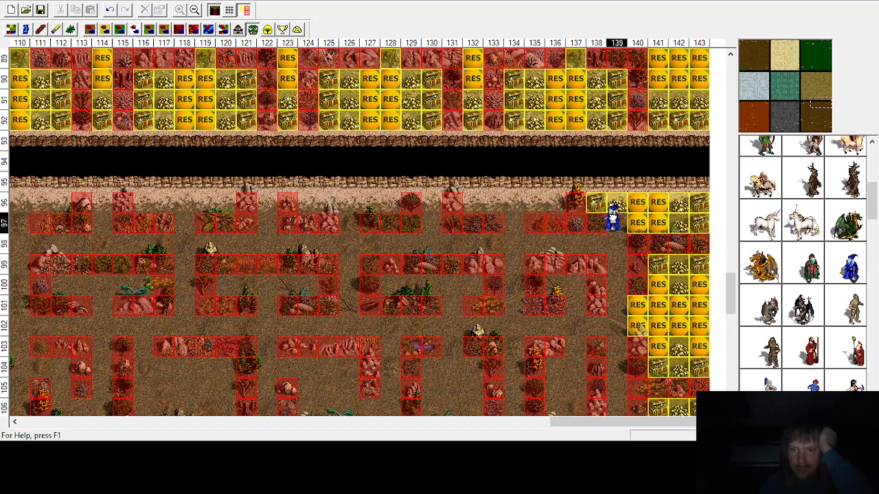
{"action": "left_click", "coordinate": [613, 219]}
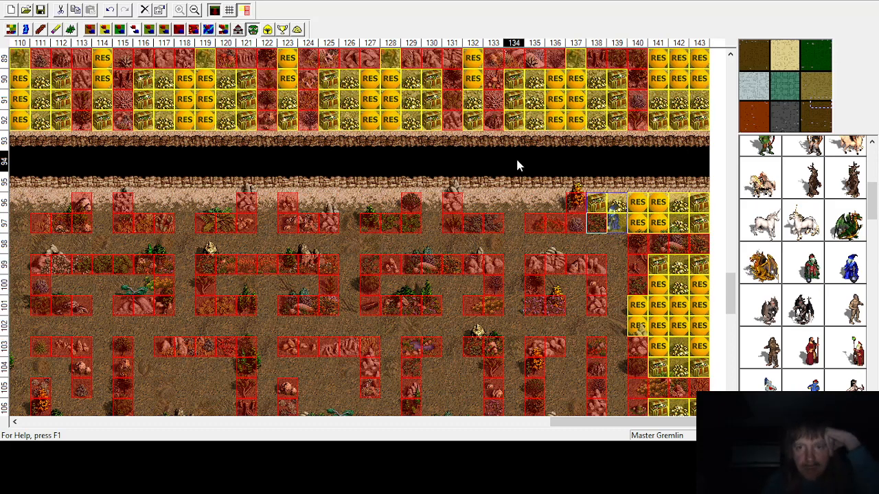
Step: Place a treasure chest at column 136 row 100, gold at column 137 row 100, and a random resource at column 137 row 101
{"action": "left_click", "coordinate": [298, 29]}
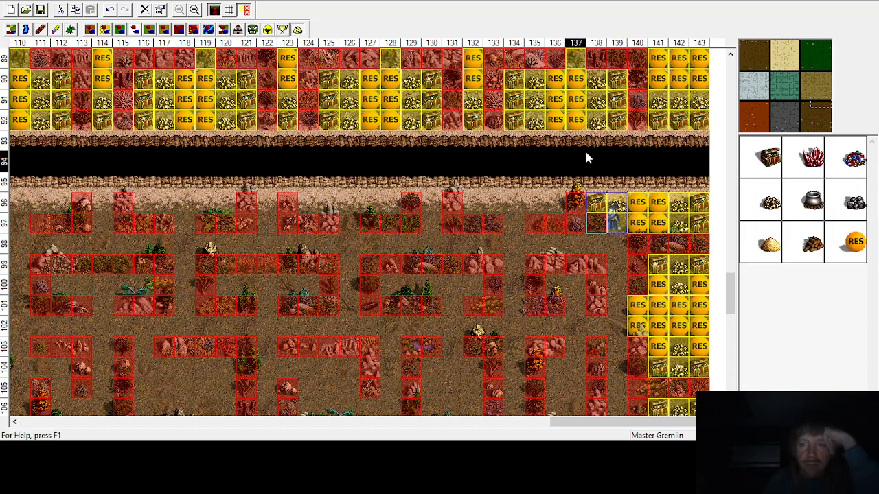
{"action": "left_click", "coordinate": [554, 295]}
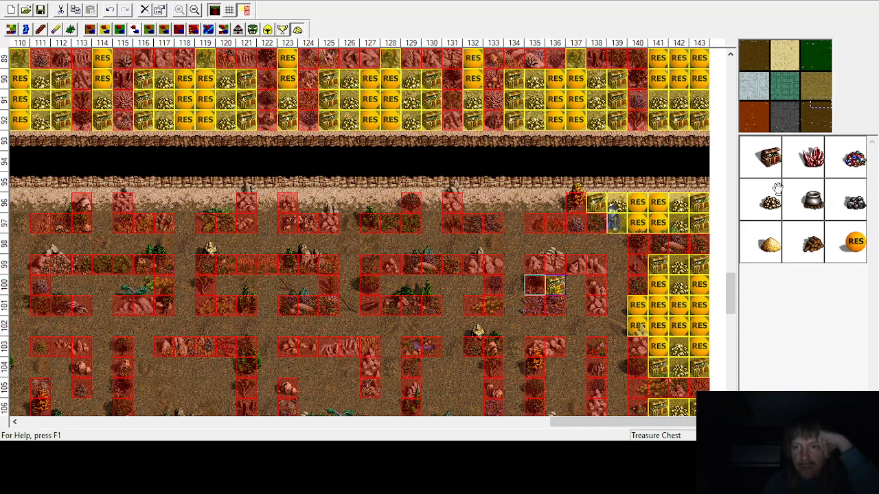
{"action": "left_click_drag", "start_coordinate": [719, 219], "coordinate": [577, 287]}
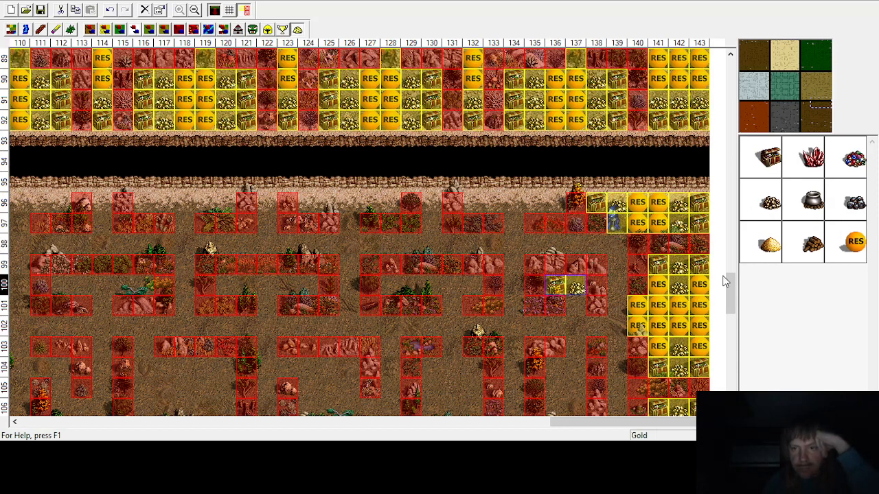
{"action": "left_click_drag", "start_coordinate": [856, 240], "coordinate": [576, 306]}
Step: Fill the enclosure below with random resources in rows 103–104, gold in row 105 and treasure chests in row 106 at columns 136–137
{"action": "scroll", "coordinate": [574, 312], "scroll_direction": "down", "scroll_amount": 1}
{"action": "scroll", "coordinate": [574, 307], "scroll_direction": "down", "scroll_amount": 1}
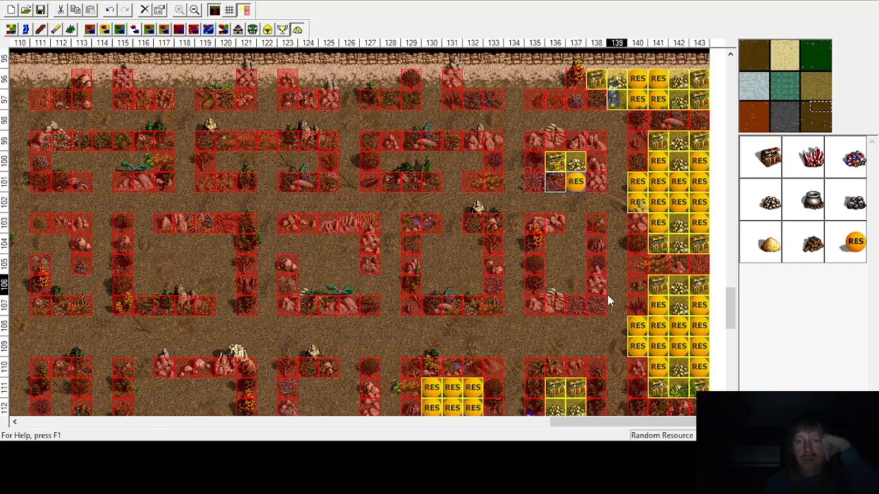
{"action": "left_click_drag", "start_coordinate": [855, 241], "coordinate": [575, 222]}
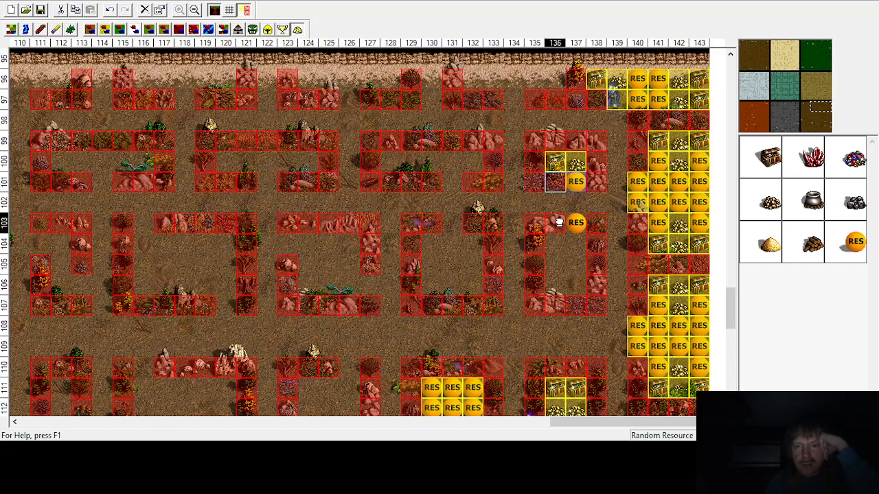
{"action": "left_click_drag", "start_coordinate": [846, 248], "coordinate": [576, 244]}
{"action": "left_click_drag", "start_coordinate": [824, 251], "coordinate": [555, 244]}
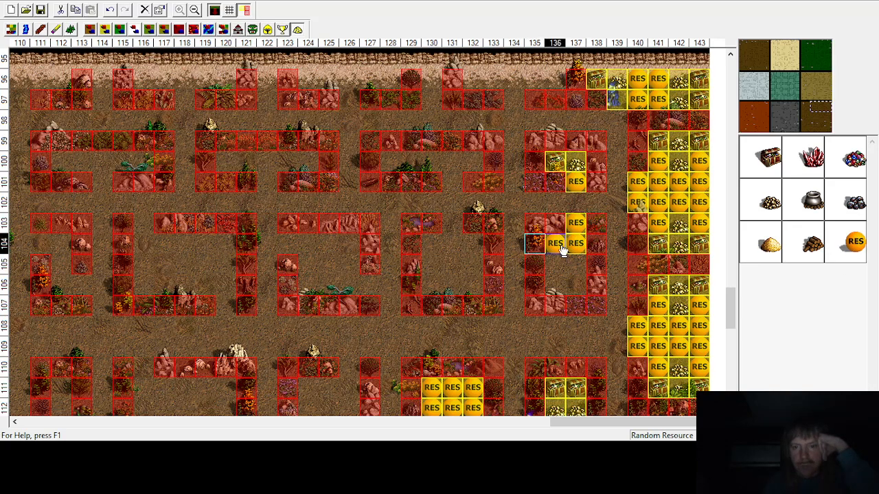
{"action": "left_click_drag", "start_coordinate": [769, 203], "coordinate": [542, 266]}
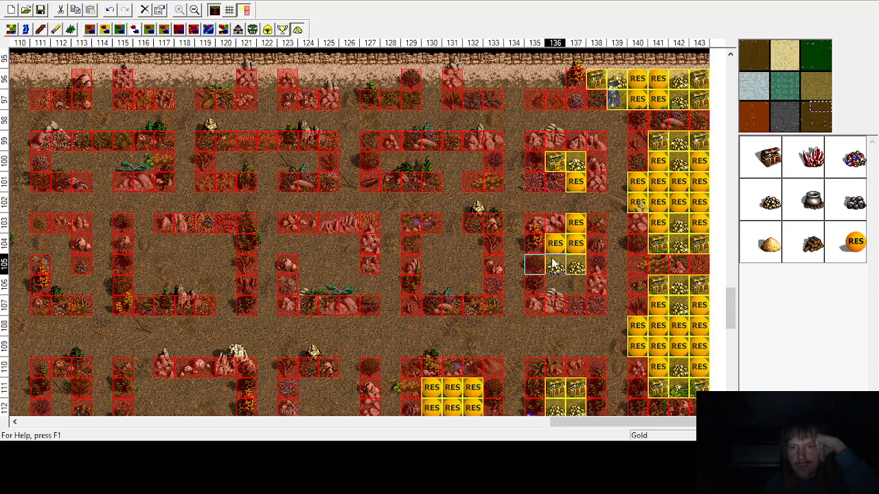
{"action": "left_click_drag", "start_coordinate": [759, 157], "coordinate": [564, 284]}
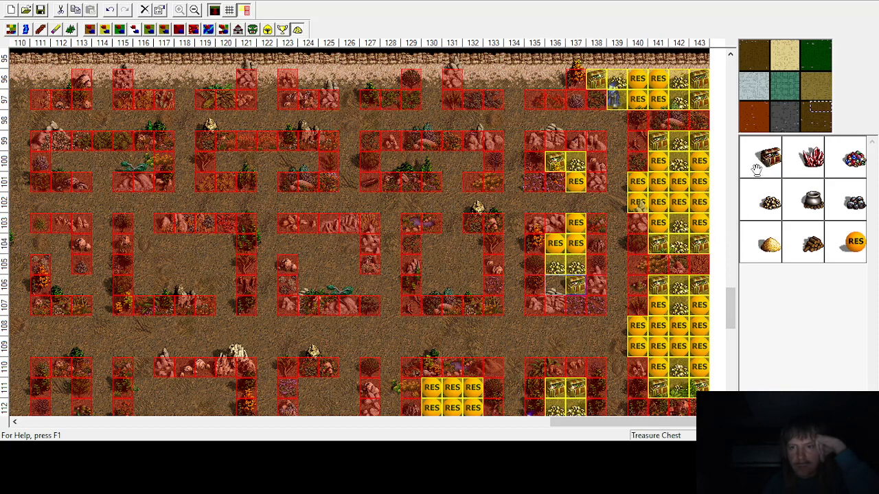
{"action": "left_click_drag", "start_coordinate": [757, 169], "coordinate": [551, 285]}
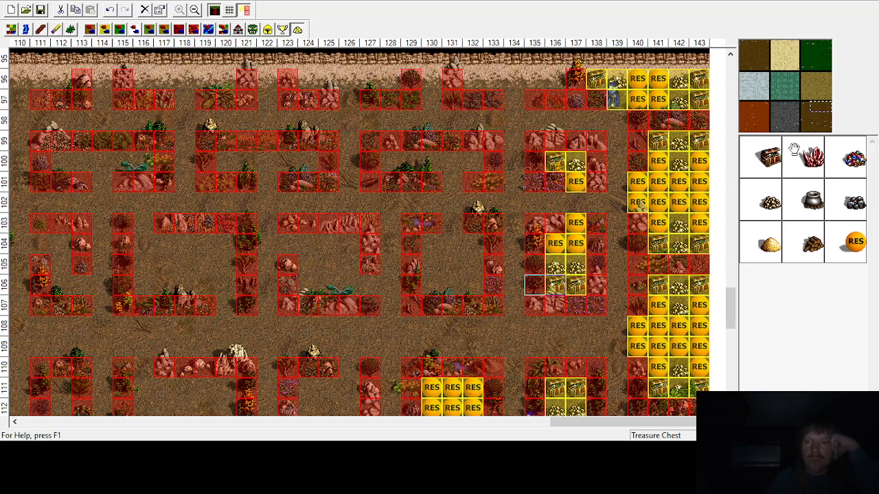
Step: Place treasure chests at columns 132 and 136, gold at columns 133 and 135 in row 96, and random resources at column 134, rows 96–97
{"action": "left_click_drag", "start_coordinate": [774, 158], "coordinate": [552, 84]}
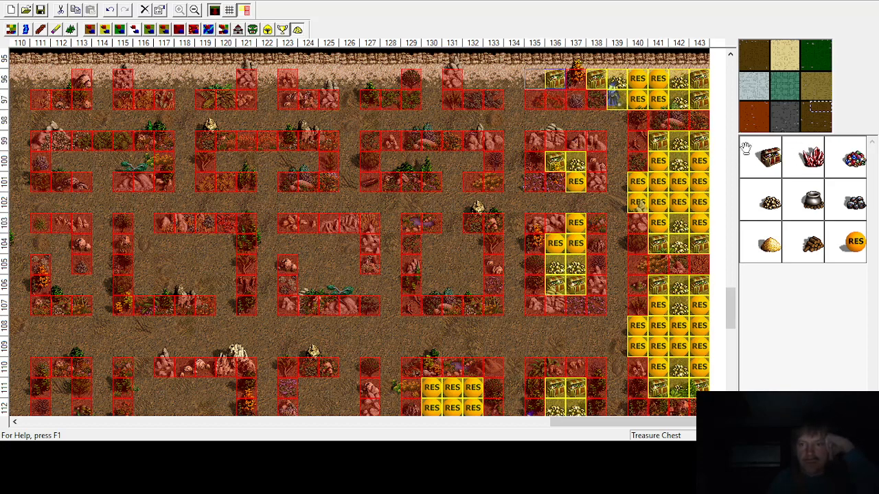
{"action": "left_click_drag", "start_coordinate": [767, 152], "coordinate": [473, 79]}
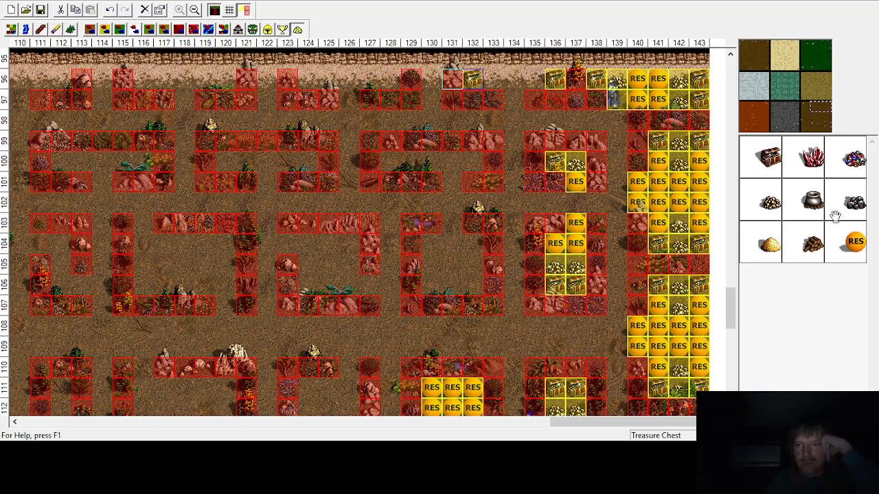
{"action": "left_click_drag", "start_coordinate": [770, 203], "coordinate": [534, 81]}
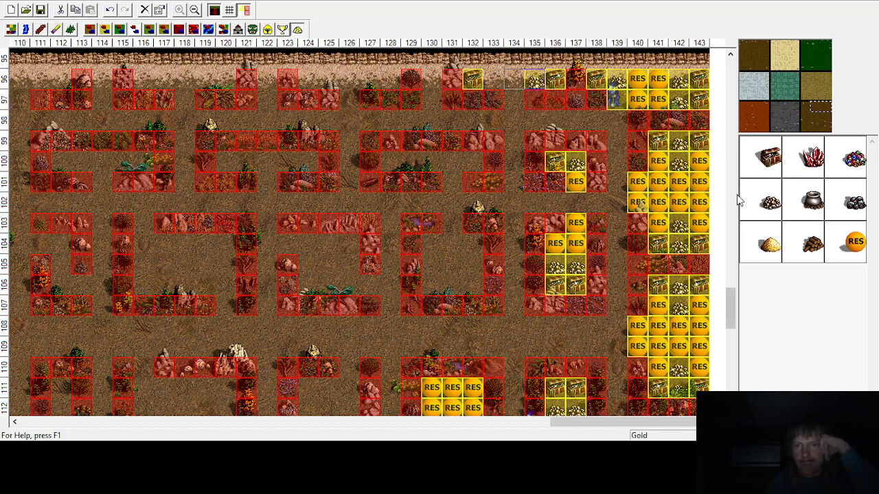
{"action": "left_click_drag", "start_coordinate": [768, 203], "coordinate": [493, 81]}
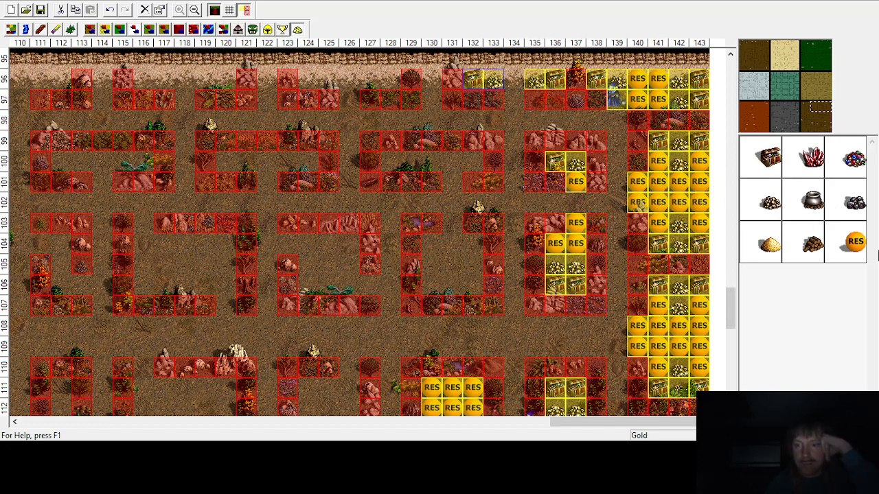
{"action": "left_click_drag", "start_coordinate": [848, 237], "coordinate": [514, 84]}
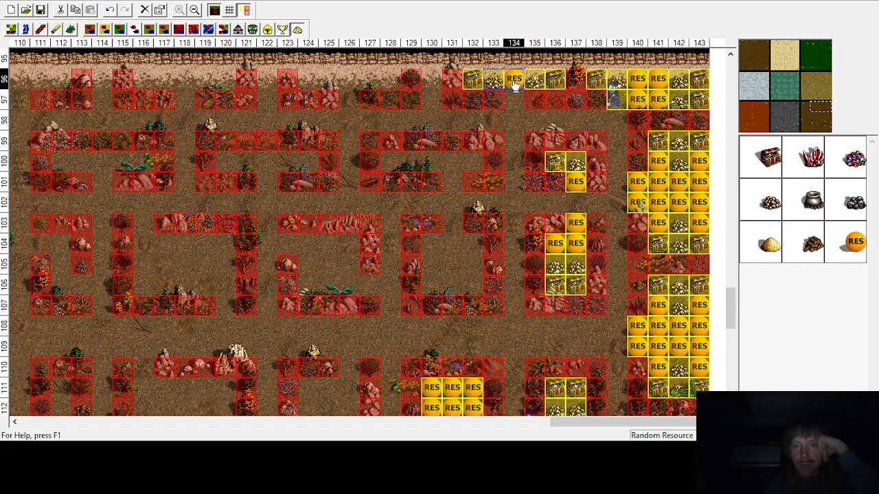
{"action": "left_click_drag", "start_coordinate": [848, 241], "coordinate": [513, 100]}
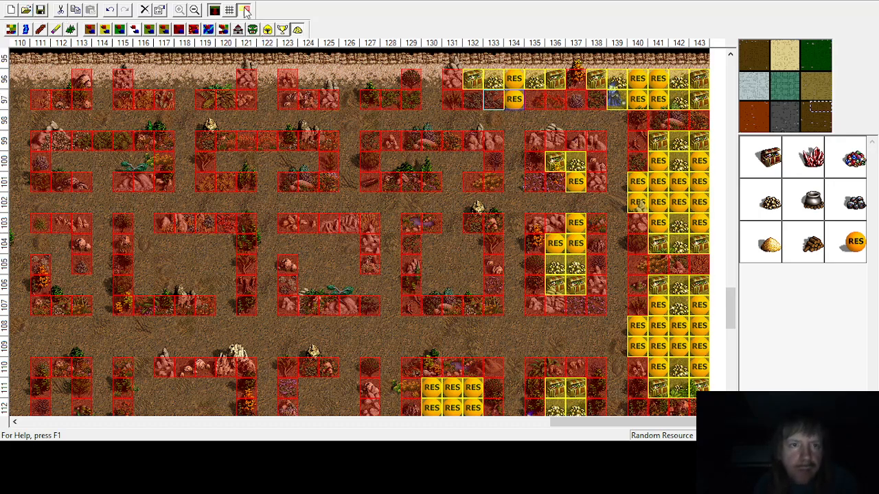
Step: Zoom out and survey the whole map for enclosures that still need filling, then zoom back in on the area around columns 94–128
{"action": "left_click", "coordinate": [194, 10]}
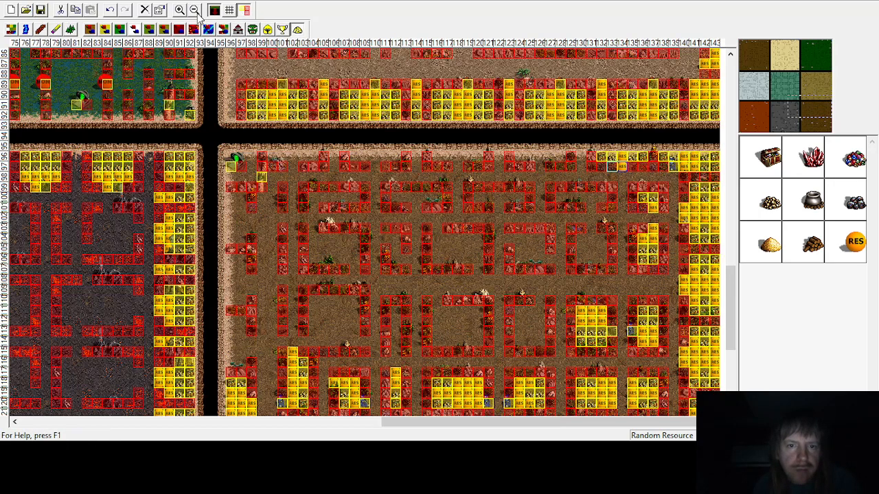
{"action": "left_click", "coordinate": [197, 14]}
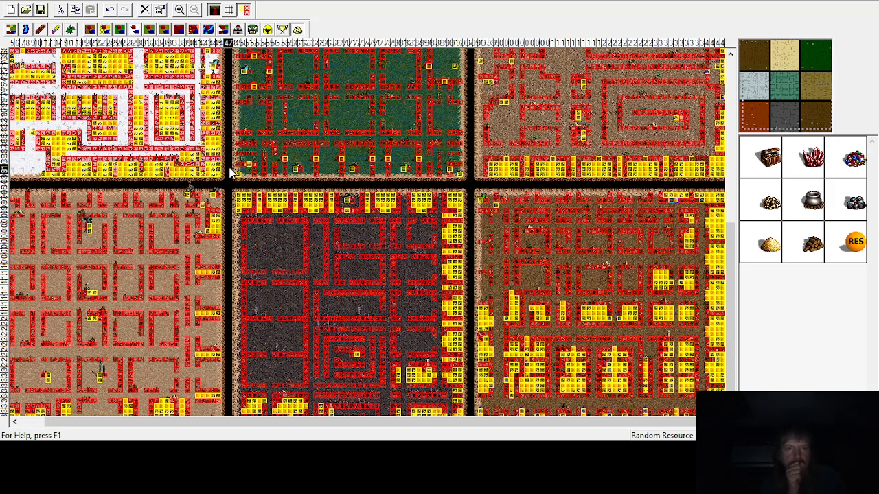
{"action": "scroll", "coordinate": [263, 235], "scroll_direction": "up", "scroll_amount": 5}
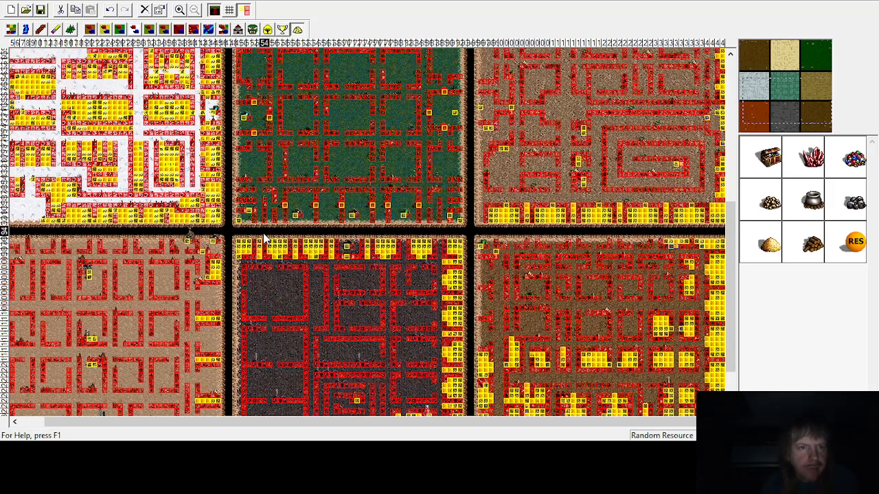
{"action": "scroll", "coordinate": [263, 236], "scroll_direction": "up", "scroll_amount": 3}
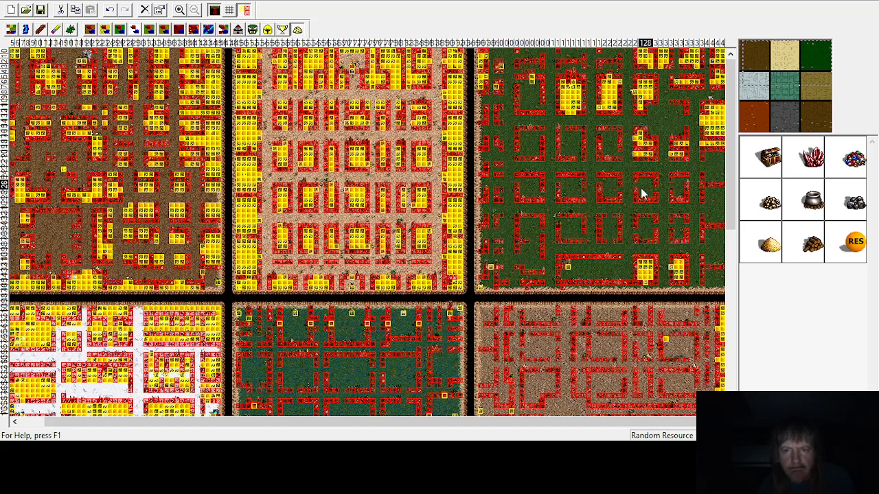
{"action": "scroll", "coordinate": [594, 199], "scroll_direction": "down", "scroll_amount": 1}
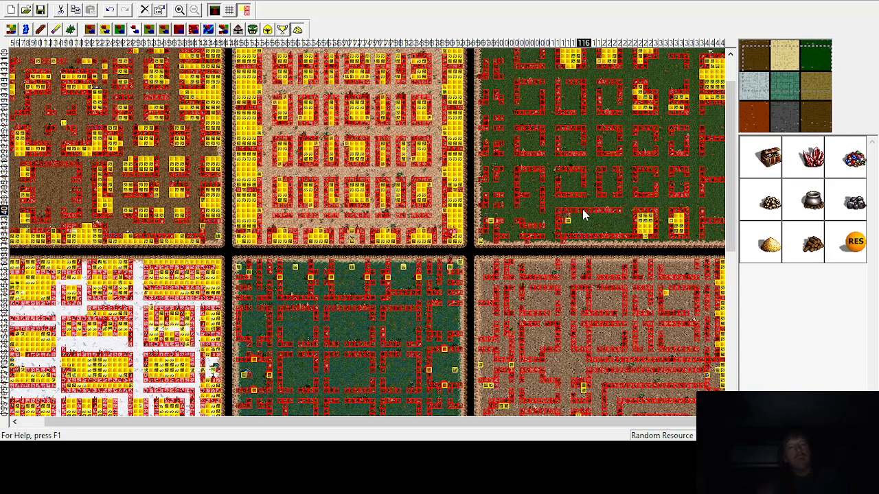
{"action": "scroll", "coordinate": [561, 251], "scroll_direction": "down", "scroll_amount": 3}
{"action": "scroll", "coordinate": [559, 258], "scroll_direction": "down", "scroll_amount": 10}
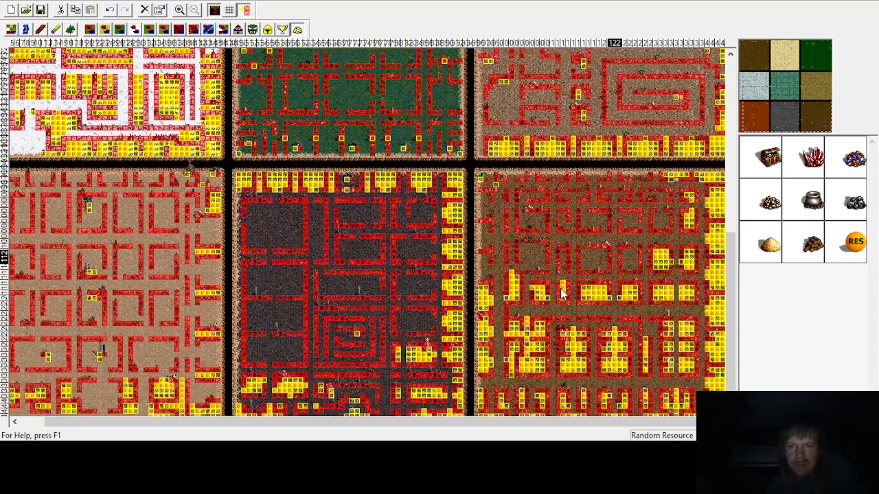
{"action": "left_click", "coordinate": [180, 10]}
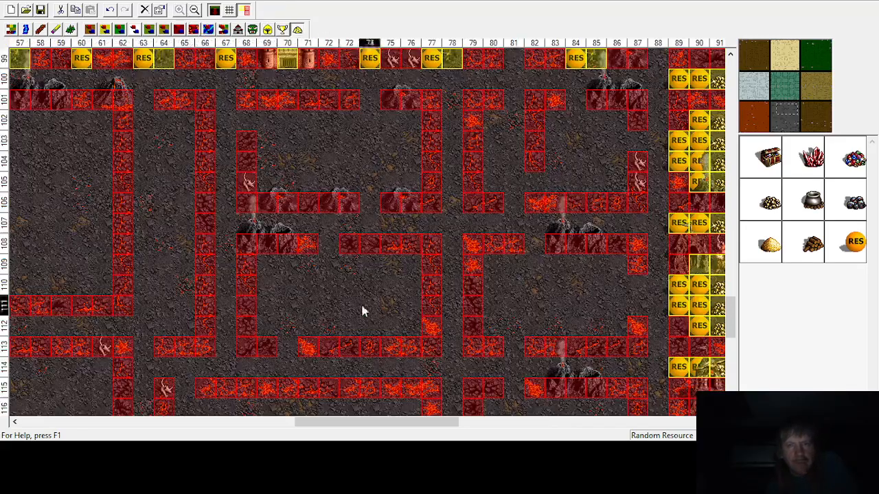
{"action": "left_click_drag", "start_coordinate": [396, 425], "coordinate": [572, 417]}
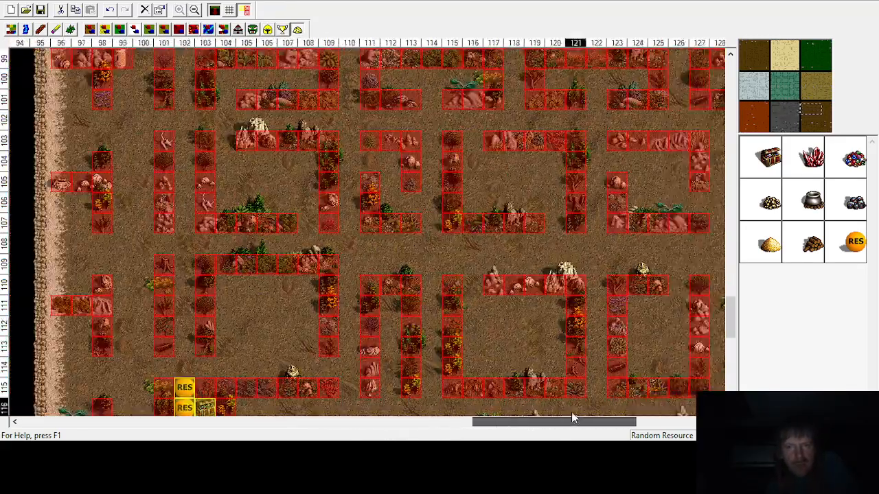
{"action": "scroll", "coordinate": [526, 339], "scroll_direction": "down", "scroll_amount": 4}
{"action": "scroll", "coordinate": [526, 339], "scroll_direction": "up", "scroll_amount": 5}
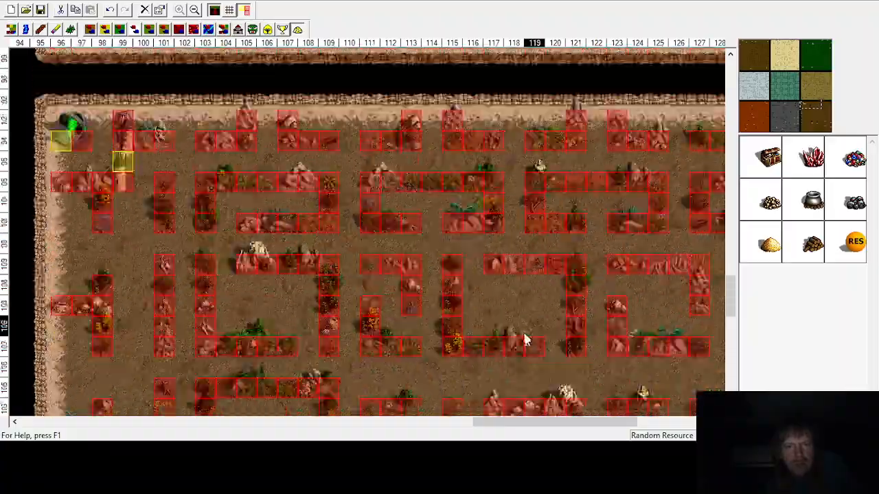
{"action": "scroll", "coordinate": [526, 339], "scroll_direction": "up", "scroll_amount": 7}
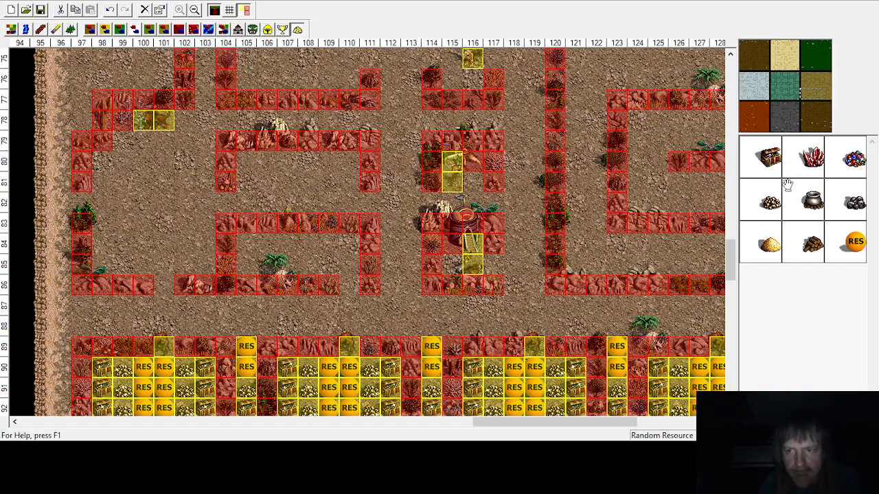
Step: Place treasure chests at column 115 row 85 and column 116 row 81, and a random resource at column 117 row 85
{"action": "left_click_drag", "start_coordinate": [761, 163], "coordinate": [451, 264]}
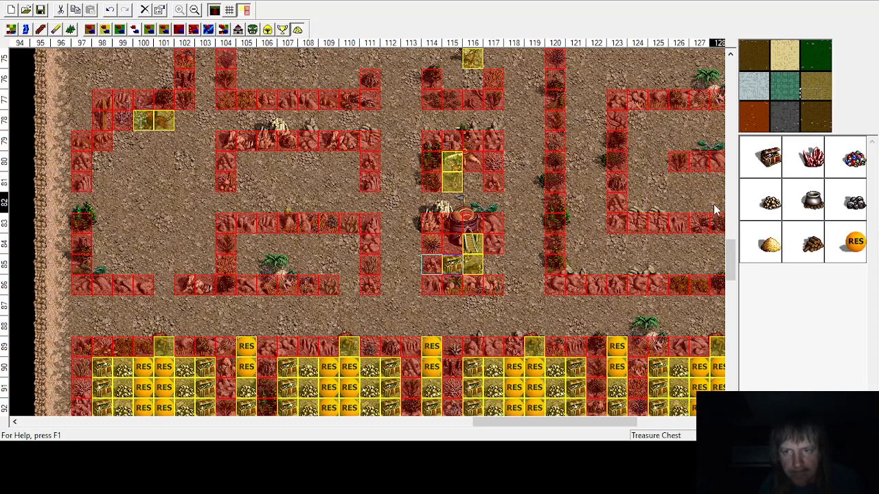
{"action": "left_click_drag", "start_coordinate": [854, 241], "coordinate": [493, 264]}
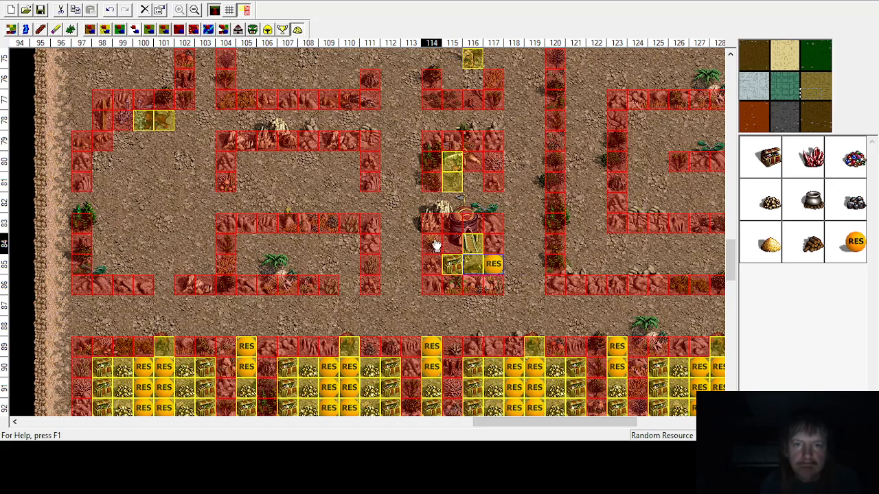
{"action": "left_click_drag", "start_coordinate": [722, 164], "coordinate": [472, 181]}
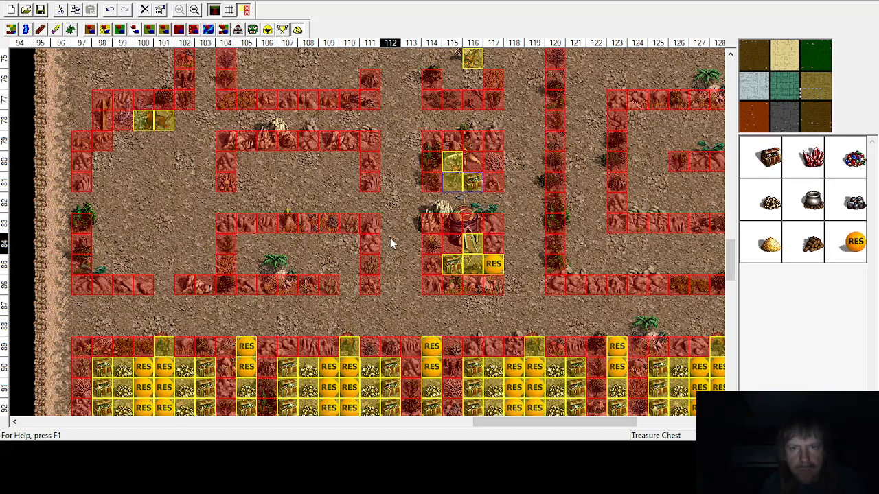
Step: Place a treasure chest at column 116 row 76, gold at column 115 row 76, and a random resource at column 117 row 75
{"action": "scroll", "coordinate": [390, 243], "scroll_direction": "up", "scroll_amount": 3}
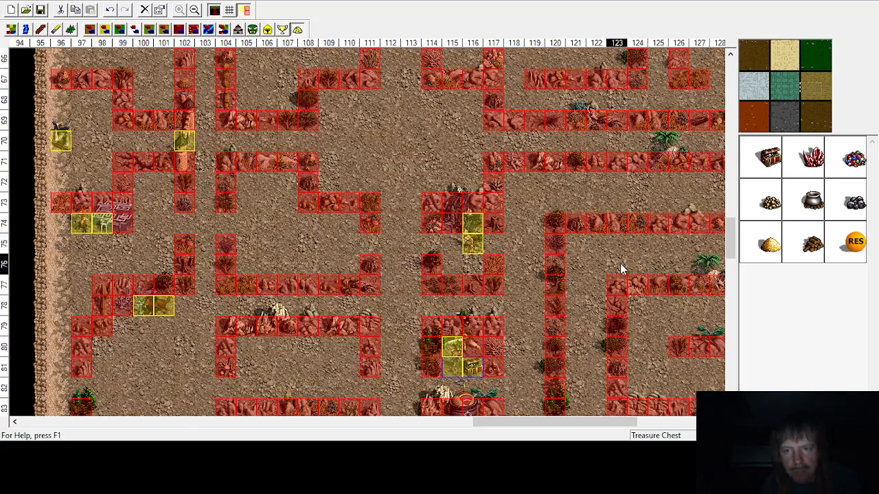
{"action": "left_click_drag", "start_coordinate": [771, 162], "coordinate": [473, 265]}
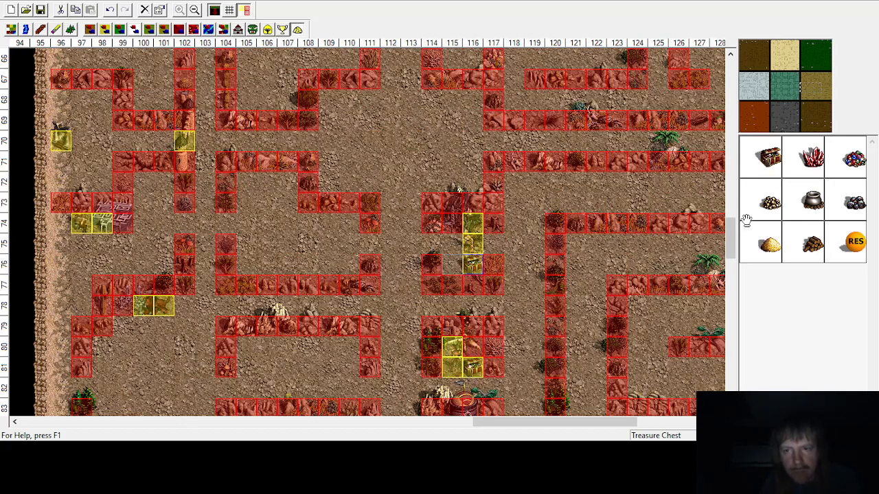
{"action": "left_click_drag", "start_coordinate": [766, 203], "coordinate": [450, 264]}
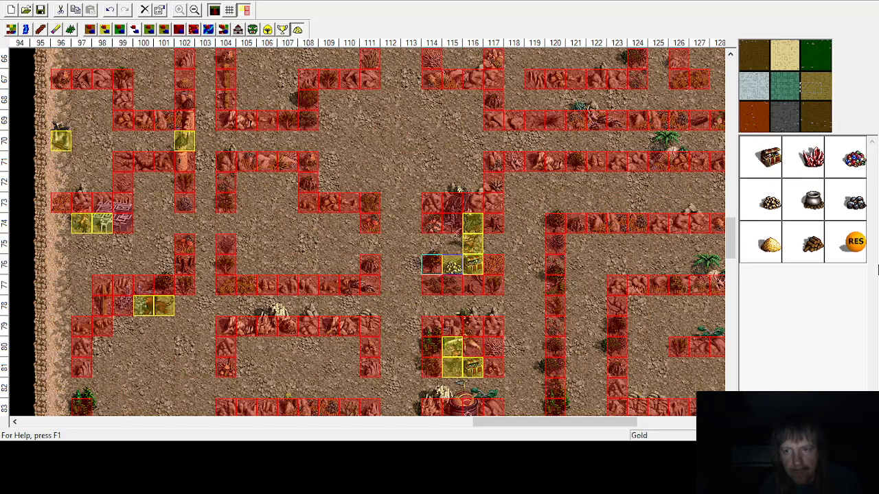
{"action": "left_click_drag", "start_coordinate": [855, 242], "coordinate": [494, 243]}
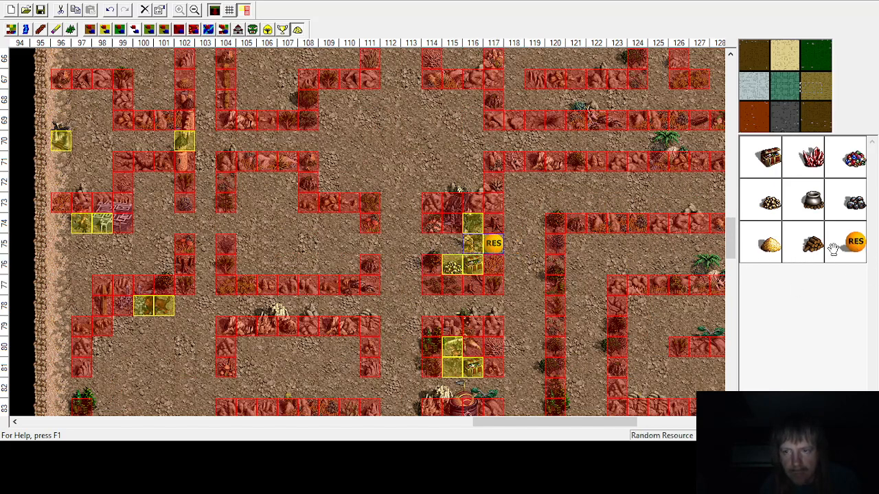
Step: Place random resources at columns 114 and 115 in row 75
{"action": "left_click_drag", "start_coordinate": [853, 243], "coordinate": [451, 243]}
Step: Scroll up and down through the map to check which enclosures still need objects placed
{"action": "scroll", "coordinate": [467, 310], "scroll_direction": "down", "scroll_amount": 3}
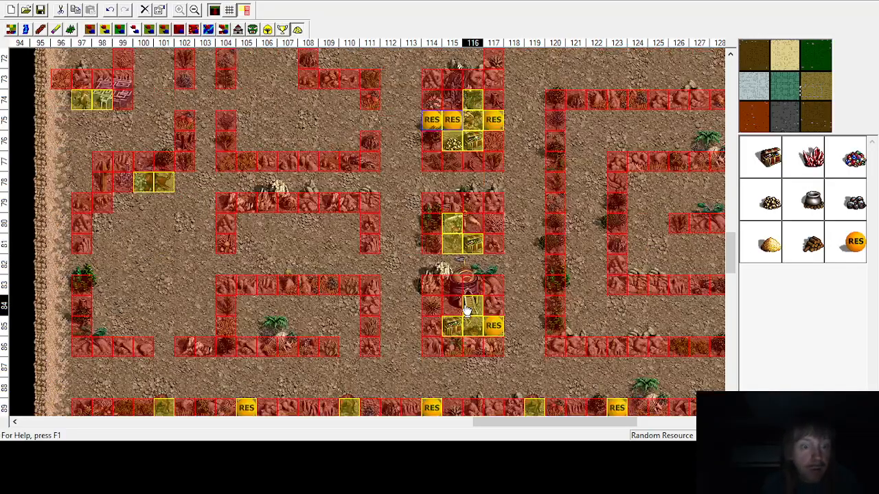
{"action": "scroll", "coordinate": [465, 311], "scroll_direction": "down", "scroll_amount": 3}
{"action": "scroll", "coordinate": [465, 312], "scroll_direction": "up", "scroll_amount": 9}
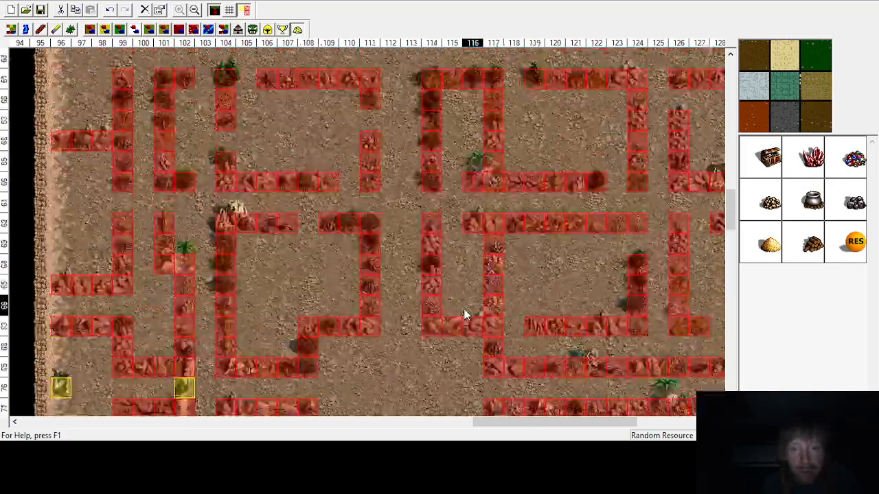
{"action": "scroll", "coordinate": [464, 313], "scroll_direction": "up", "scroll_amount": 10}
{"action": "scroll", "coordinate": [464, 309], "scroll_direction": "down", "scroll_amount": 8}
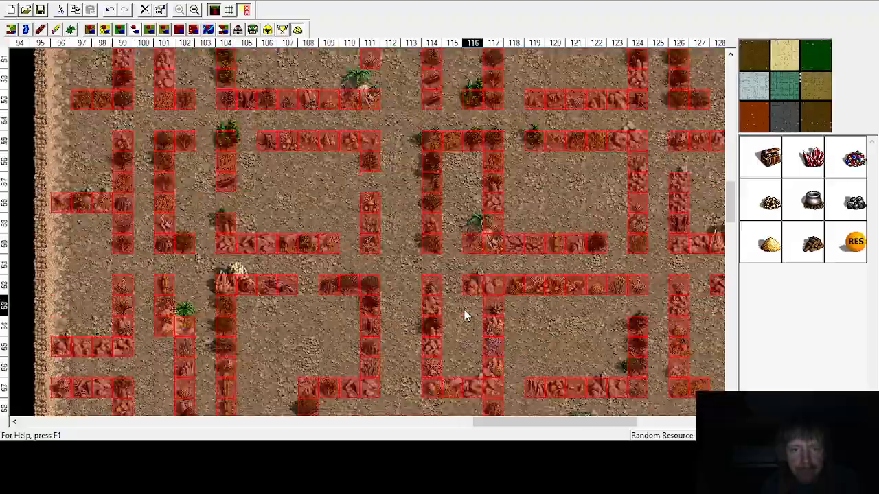
{"action": "scroll", "coordinate": [464, 310], "scroll_direction": "down", "scroll_amount": 15}
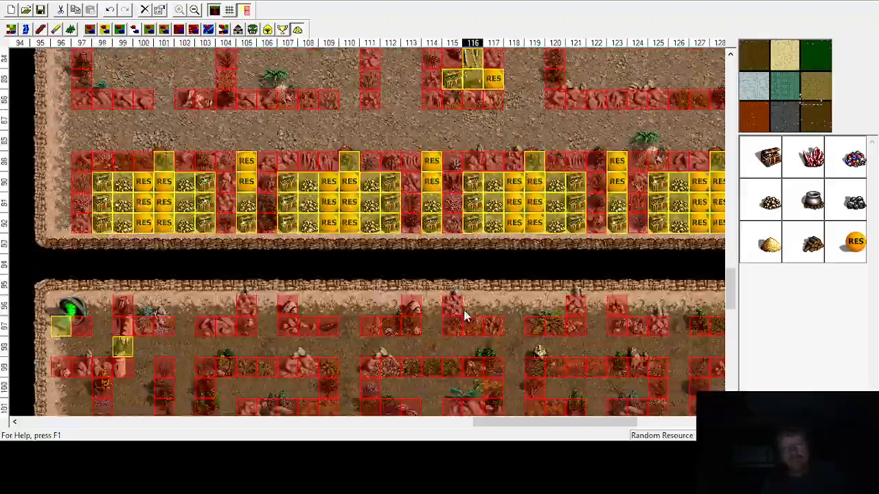
{"action": "scroll", "coordinate": [464, 316], "scroll_direction": "up", "scroll_amount": 8}
{"action": "scroll", "coordinate": [464, 315], "scroll_direction": "down", "scroll_amount": 7}
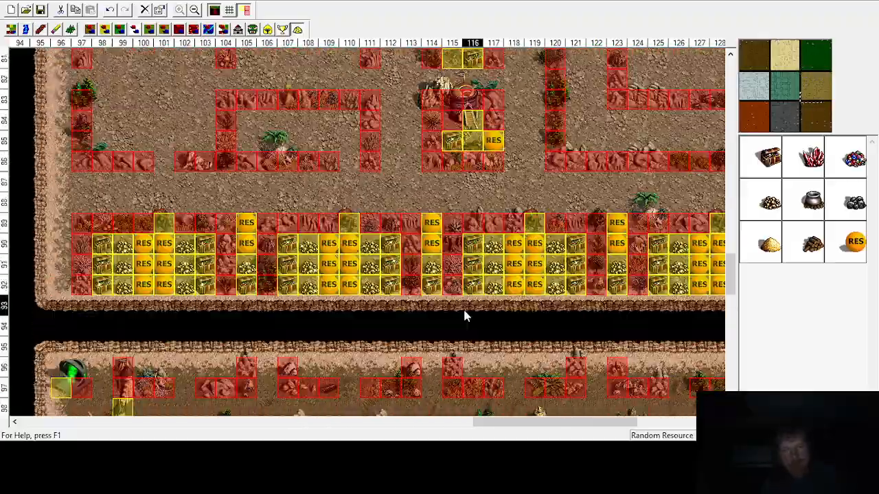
{"action": "scroll", "coordinate": [464, 316], "scroll_direction": "up", "scroll_amount": 7}
{"action": "scroll", "coordinate": [474, 345], "scroll_direction": "down", "scroll_amount": 2}
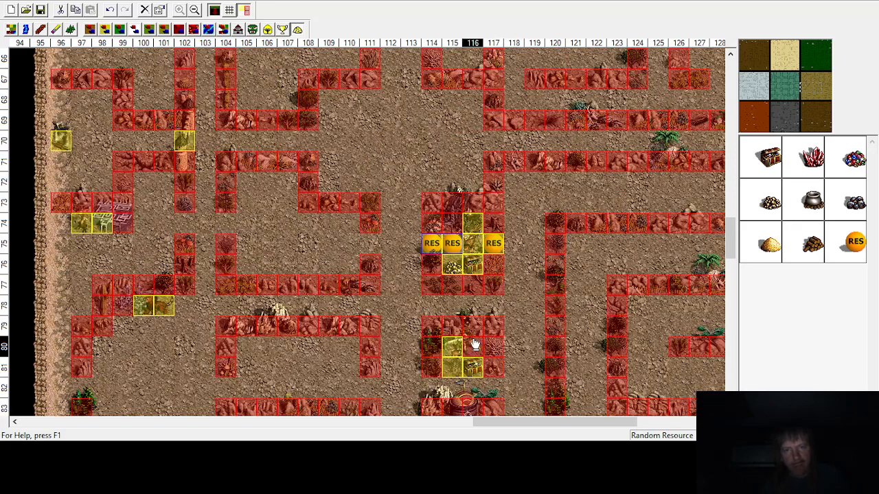
{"action": "scroll", "coordinate": [474, 345], "scroll_direction": "down", "scroll_amount": 3}
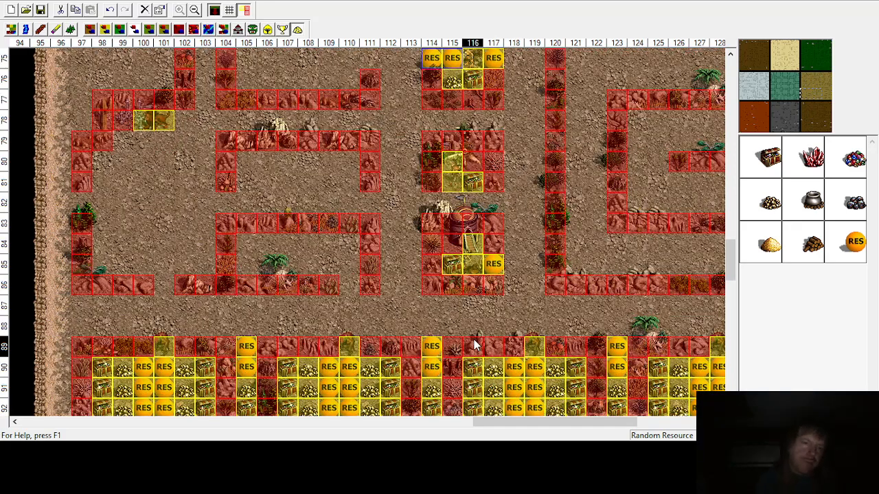
{"action": "scroll", "coordinate": [300, 305], "scroll_direction": "up", "scroll_amount": 11}
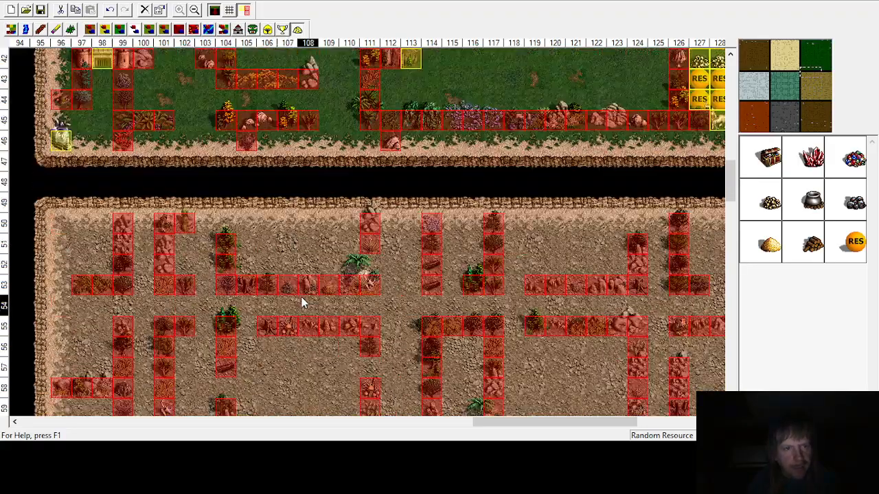
{"action": "scroll", "coordinate": [302, 304], "scroll_direction": "up", "scroll_amount": 14}
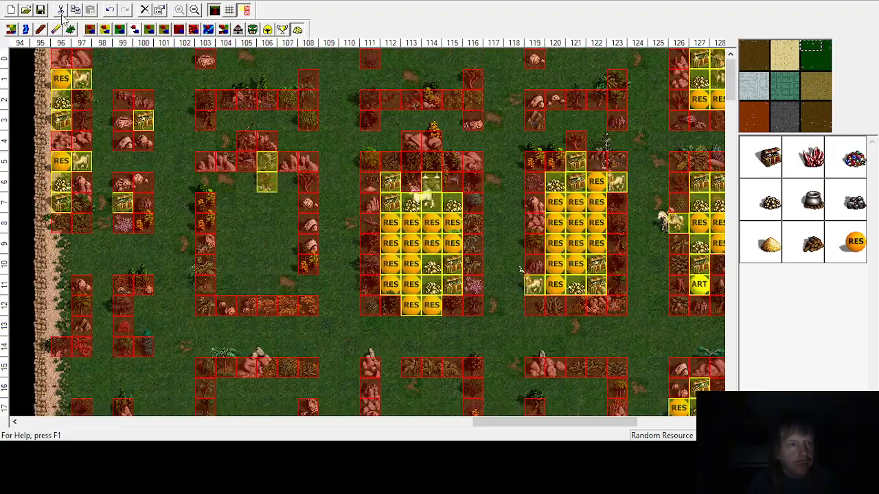